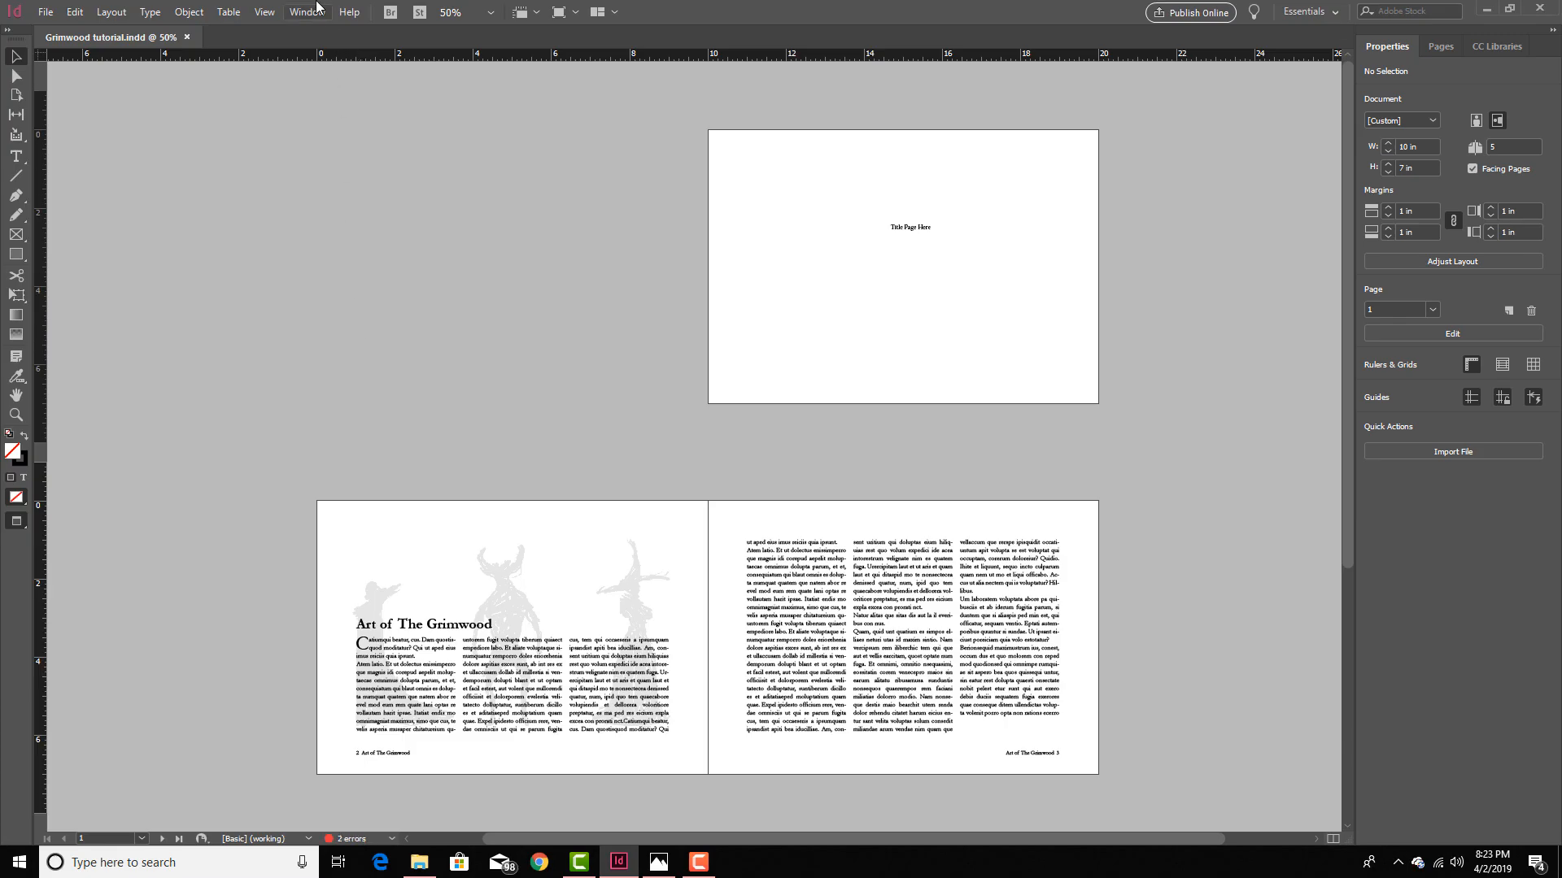
Step: Switch the workspace to the Typography preset
left_click(317, 10)
mouse_move(480, 51)
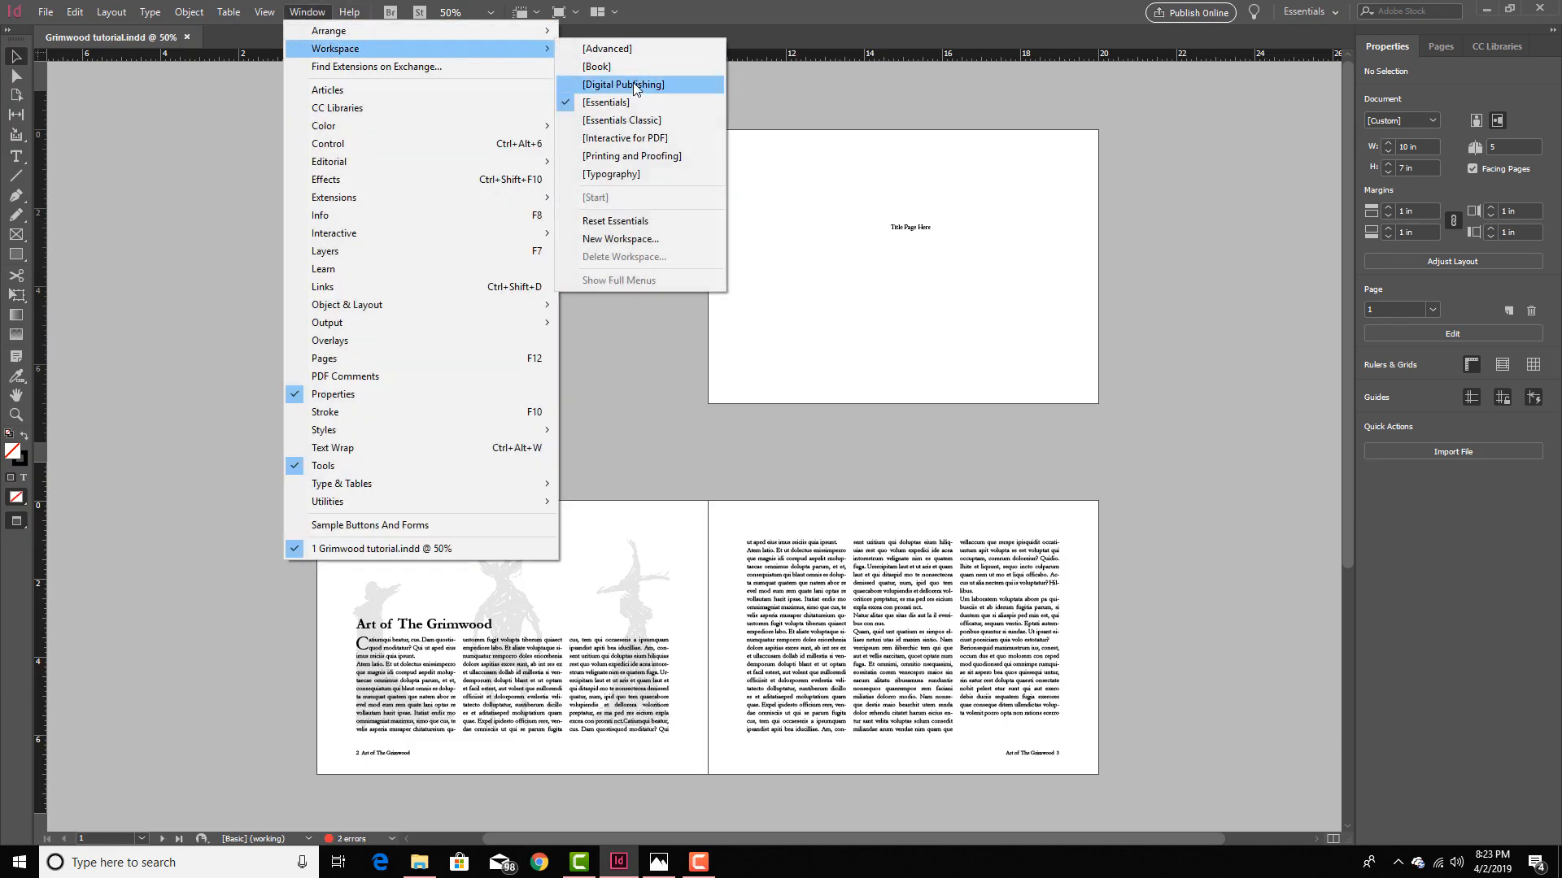
left_click(640, 173)
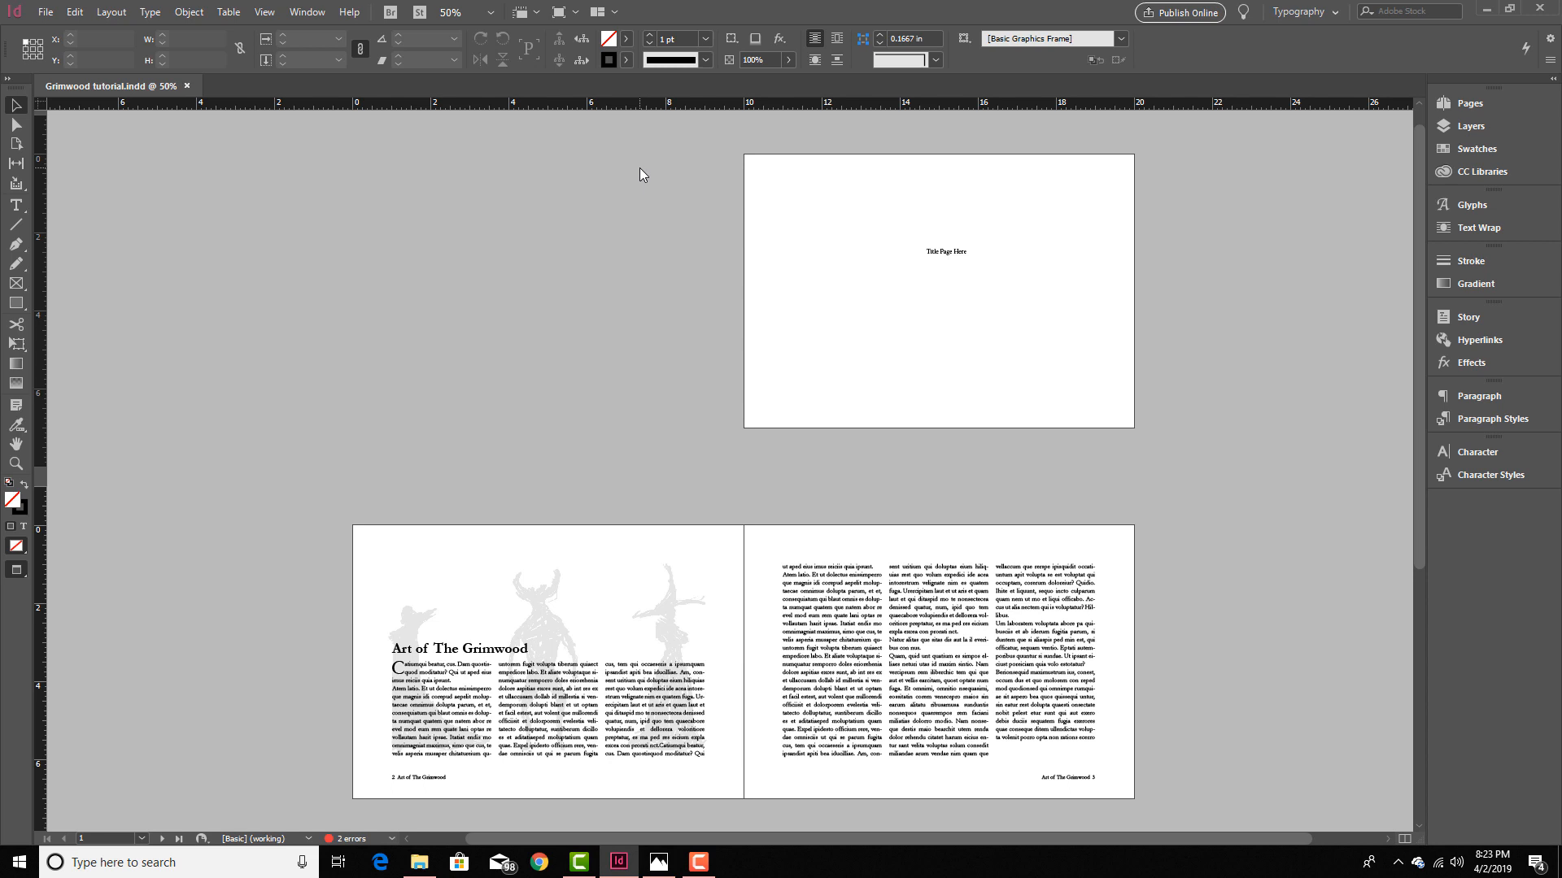
Step: Show the Properties and Align panels and dock both below the existing collapsed panels
left_click(316, 16)
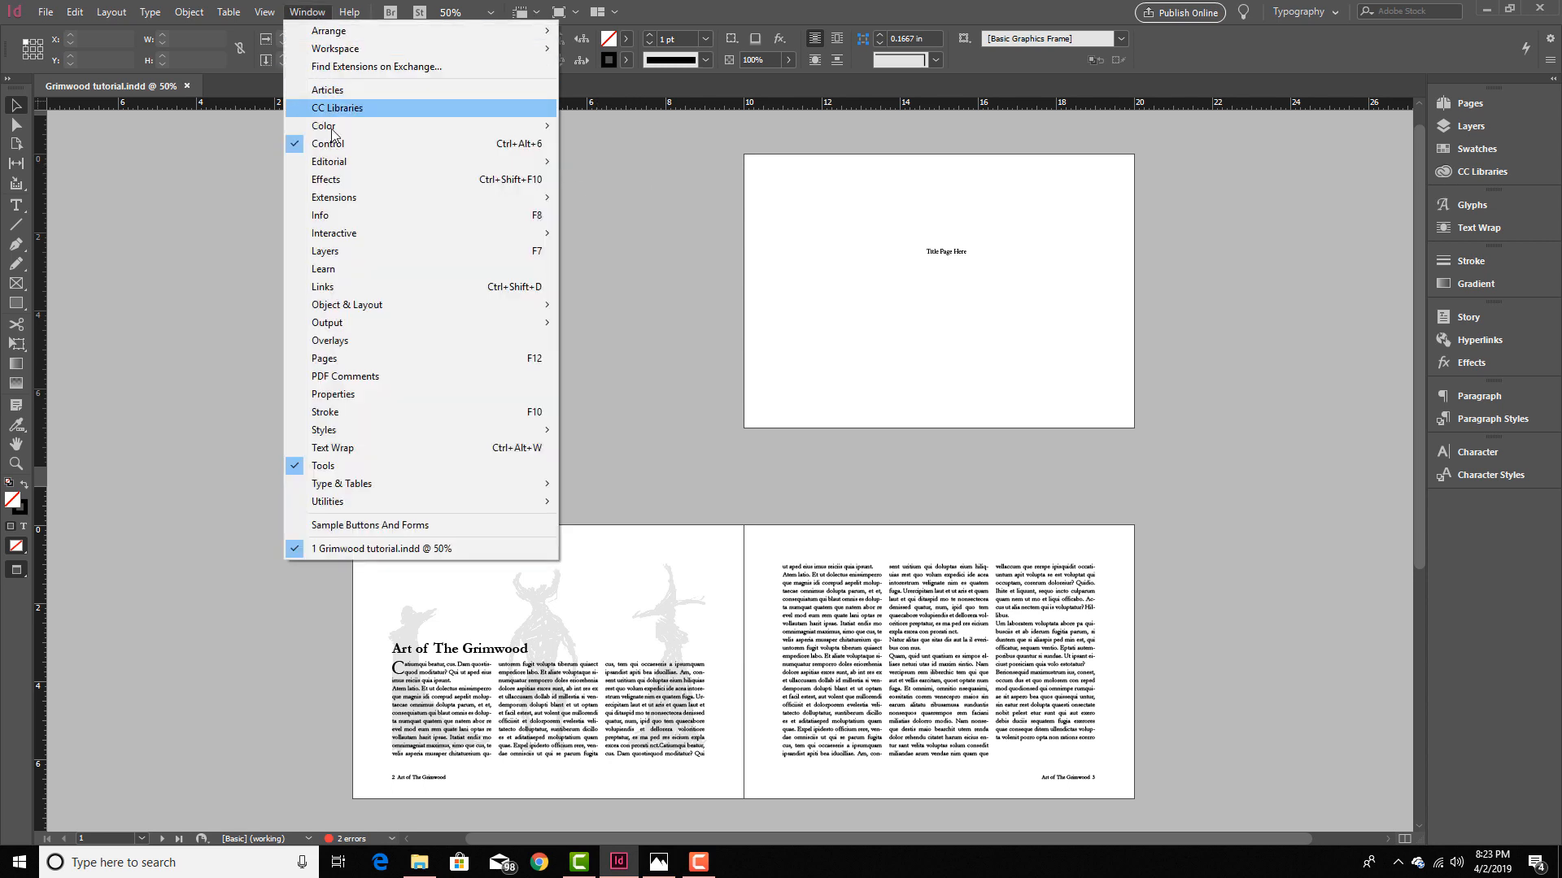
left_click(361, 395)
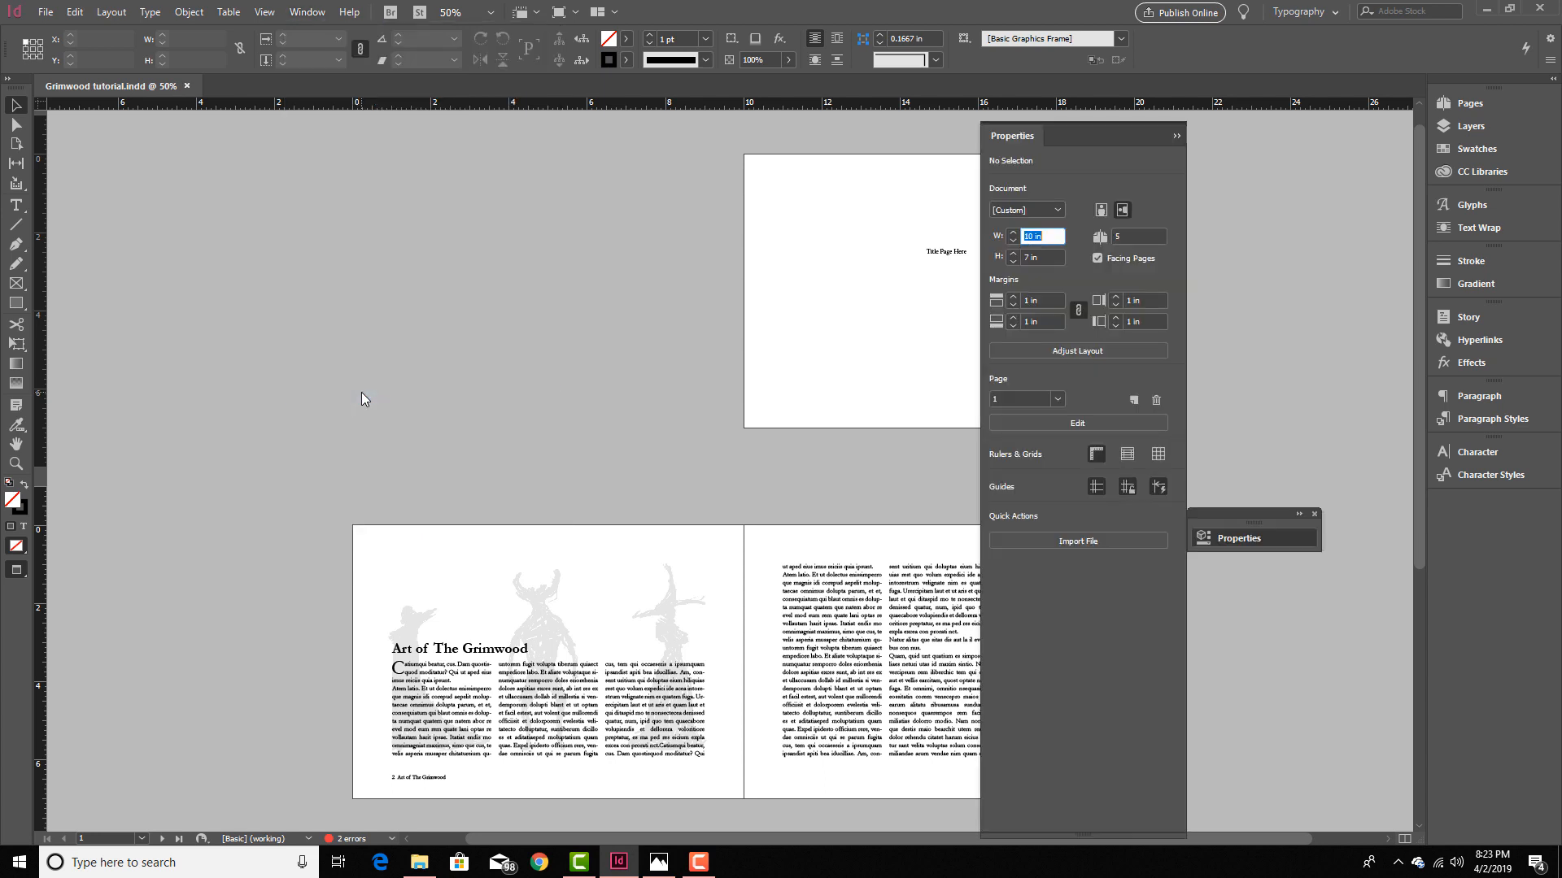
left_click(301, 16)
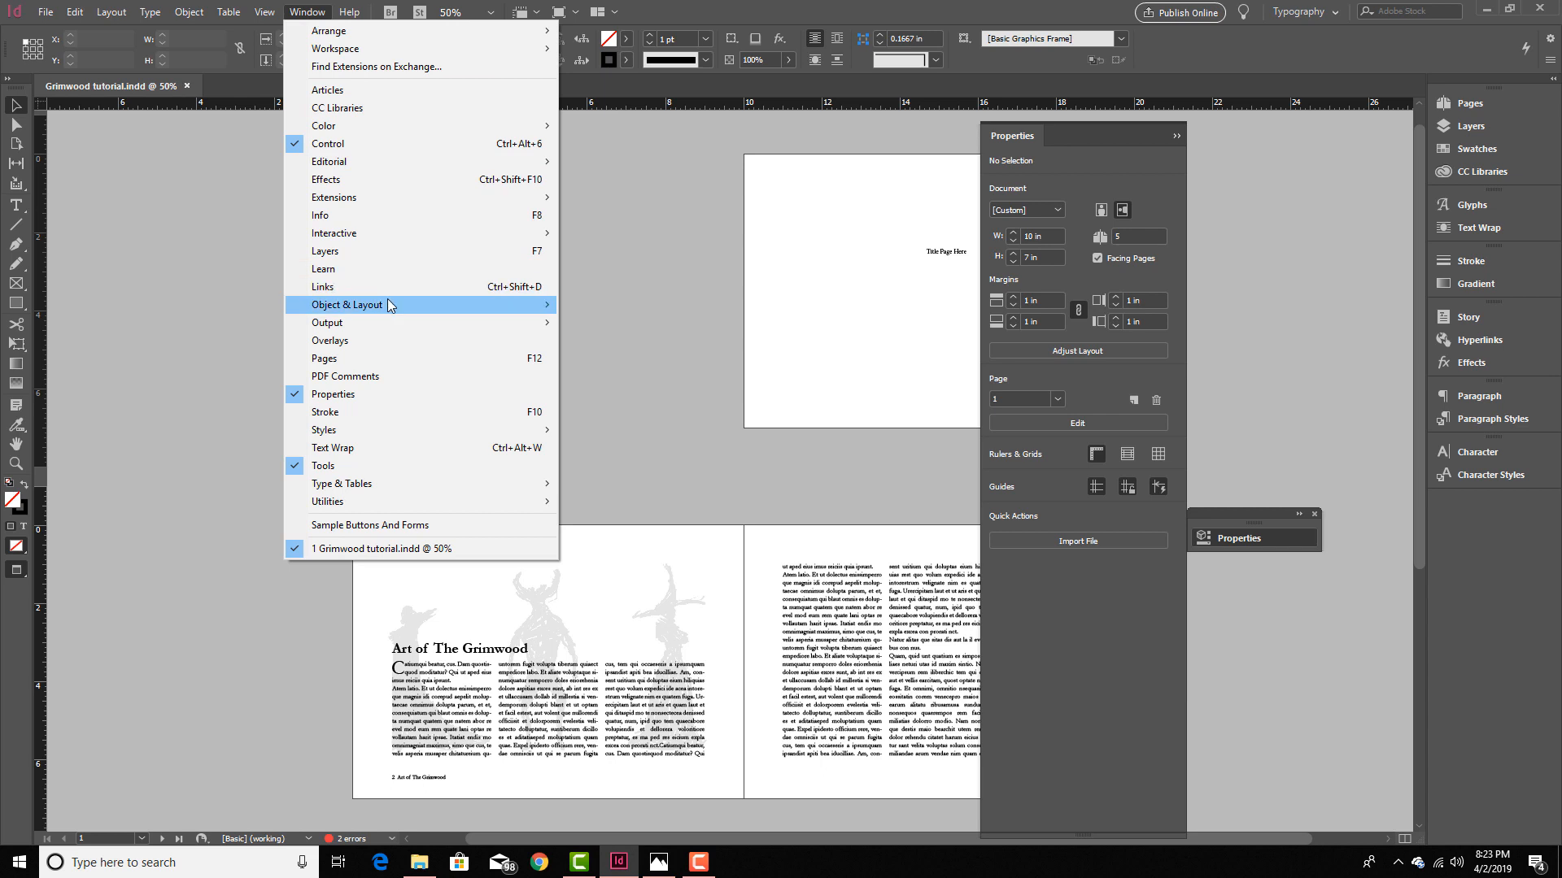
mouse_move(394, 306)
left_click(579, 305)
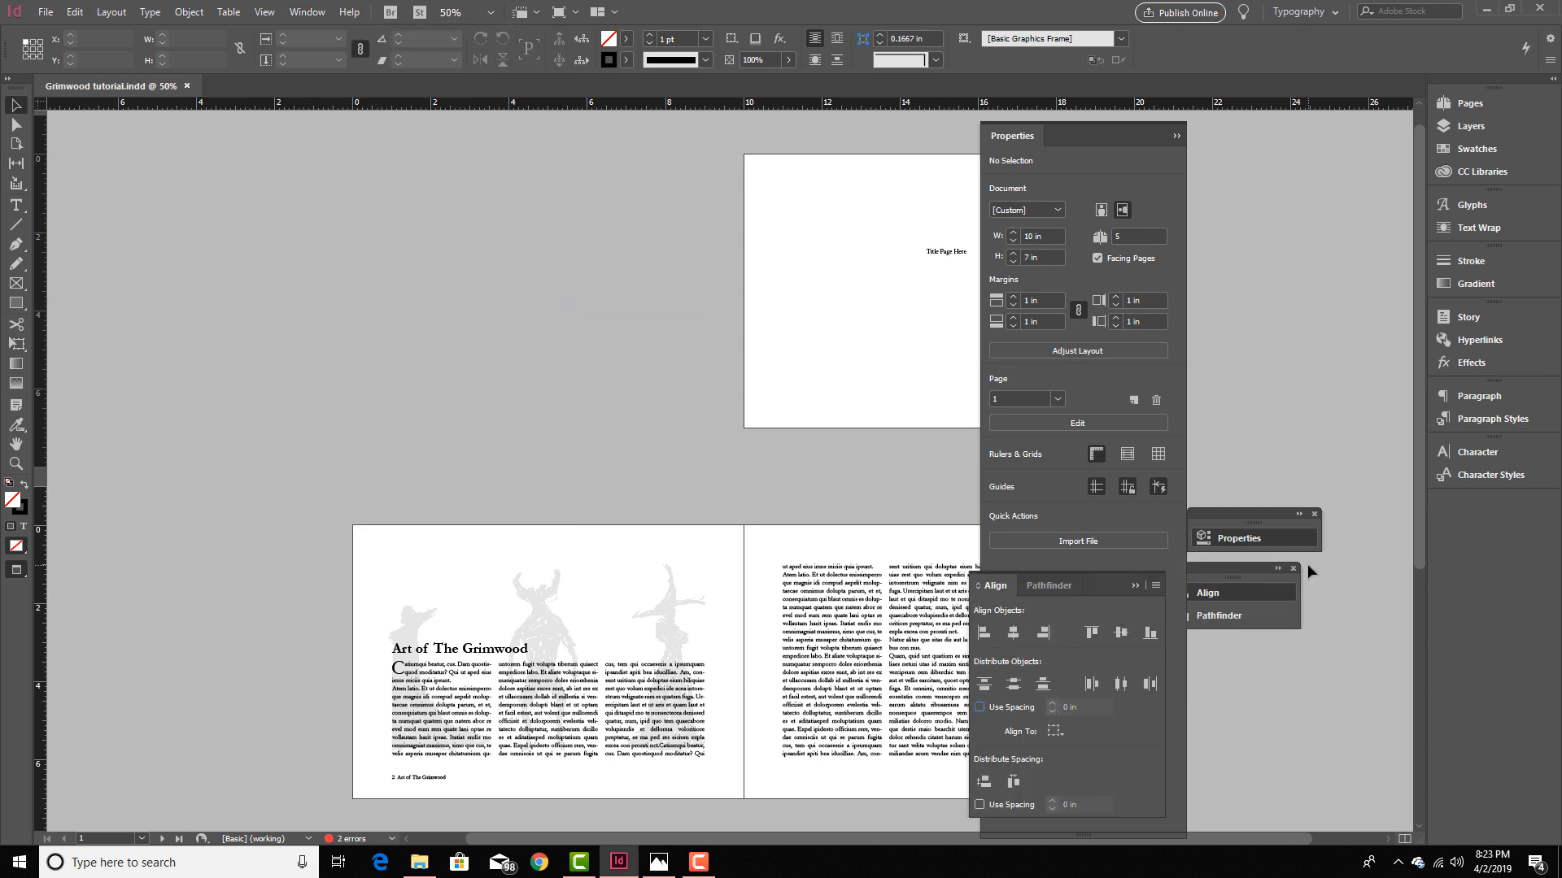
left_click(1277, 568)
left_click_drag(1298, 518, 1493, 540)
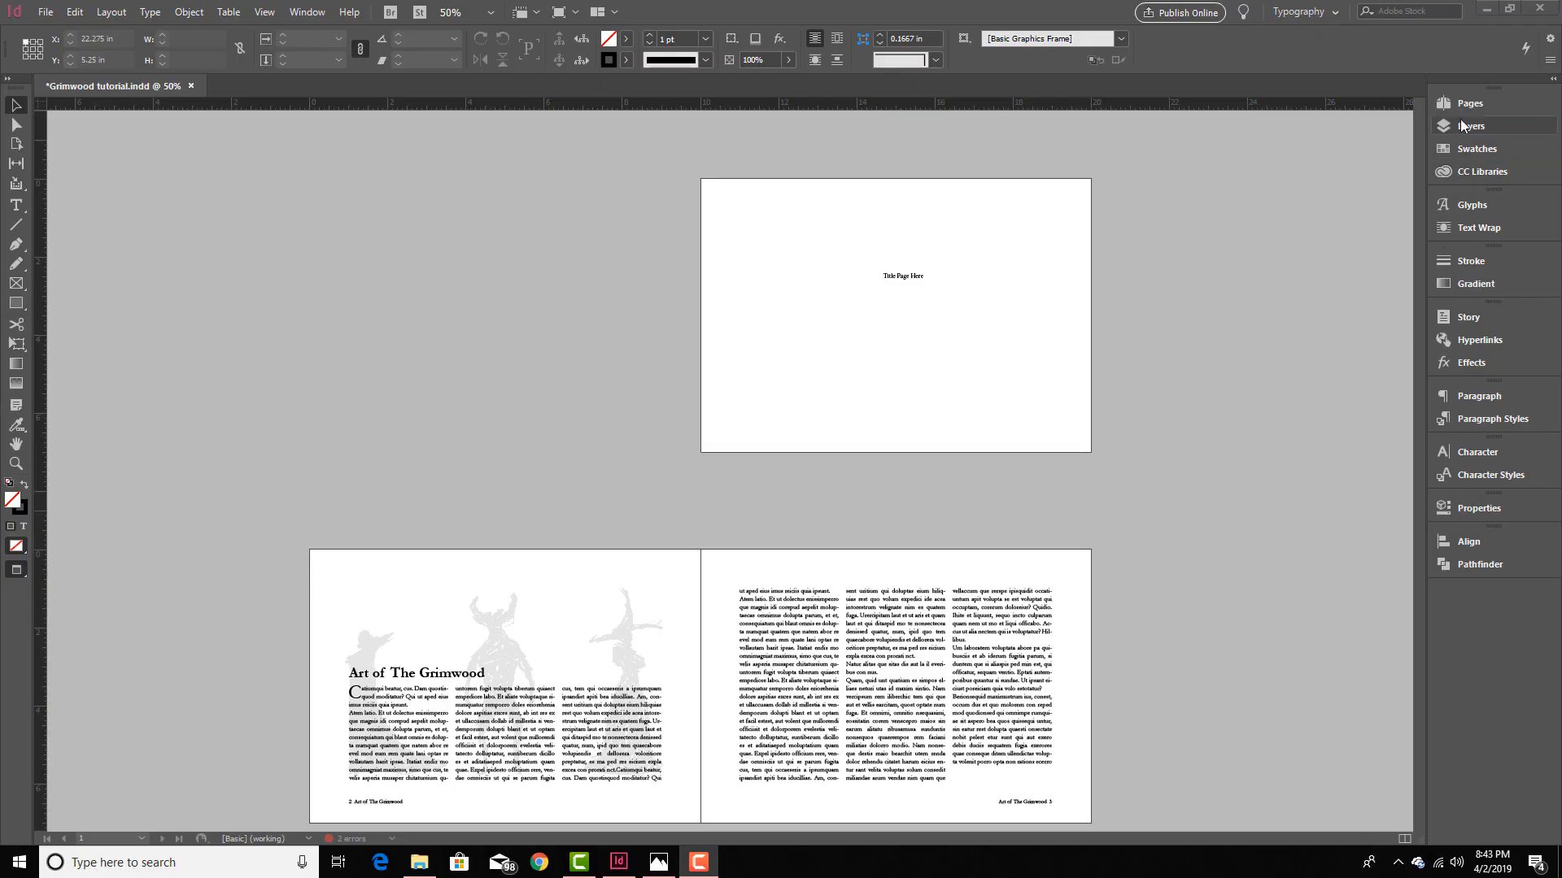
Step: Examine the document spreads and each master: A-Development Intro, B-Art Intro, B-Art Pages and C-Kickstarter Intro
left_click(1461, 110)
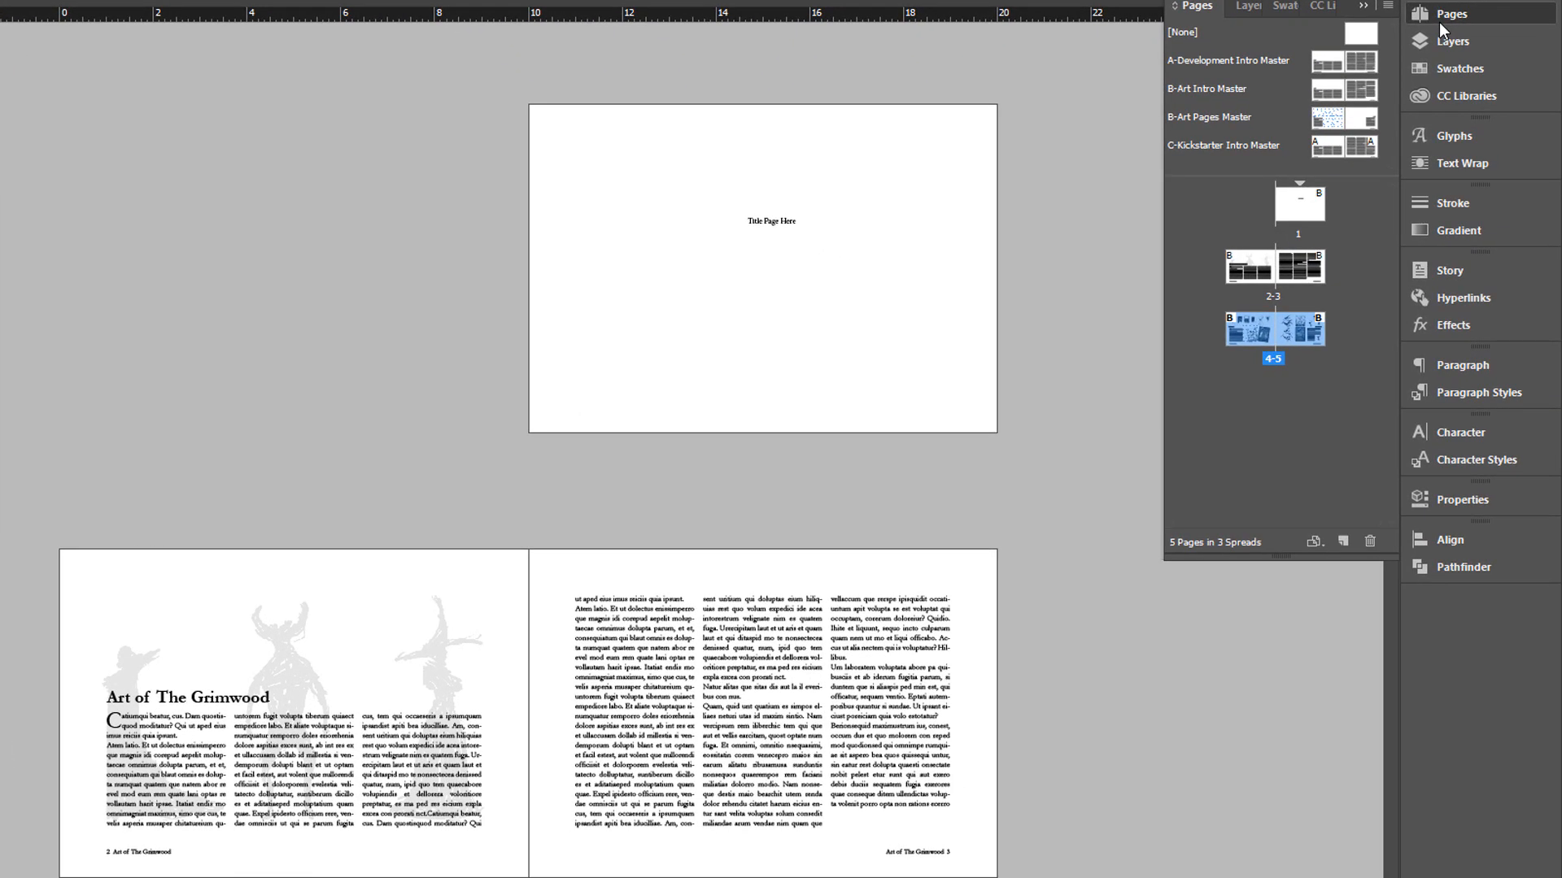
scroll(1093, 336, "down", 8)
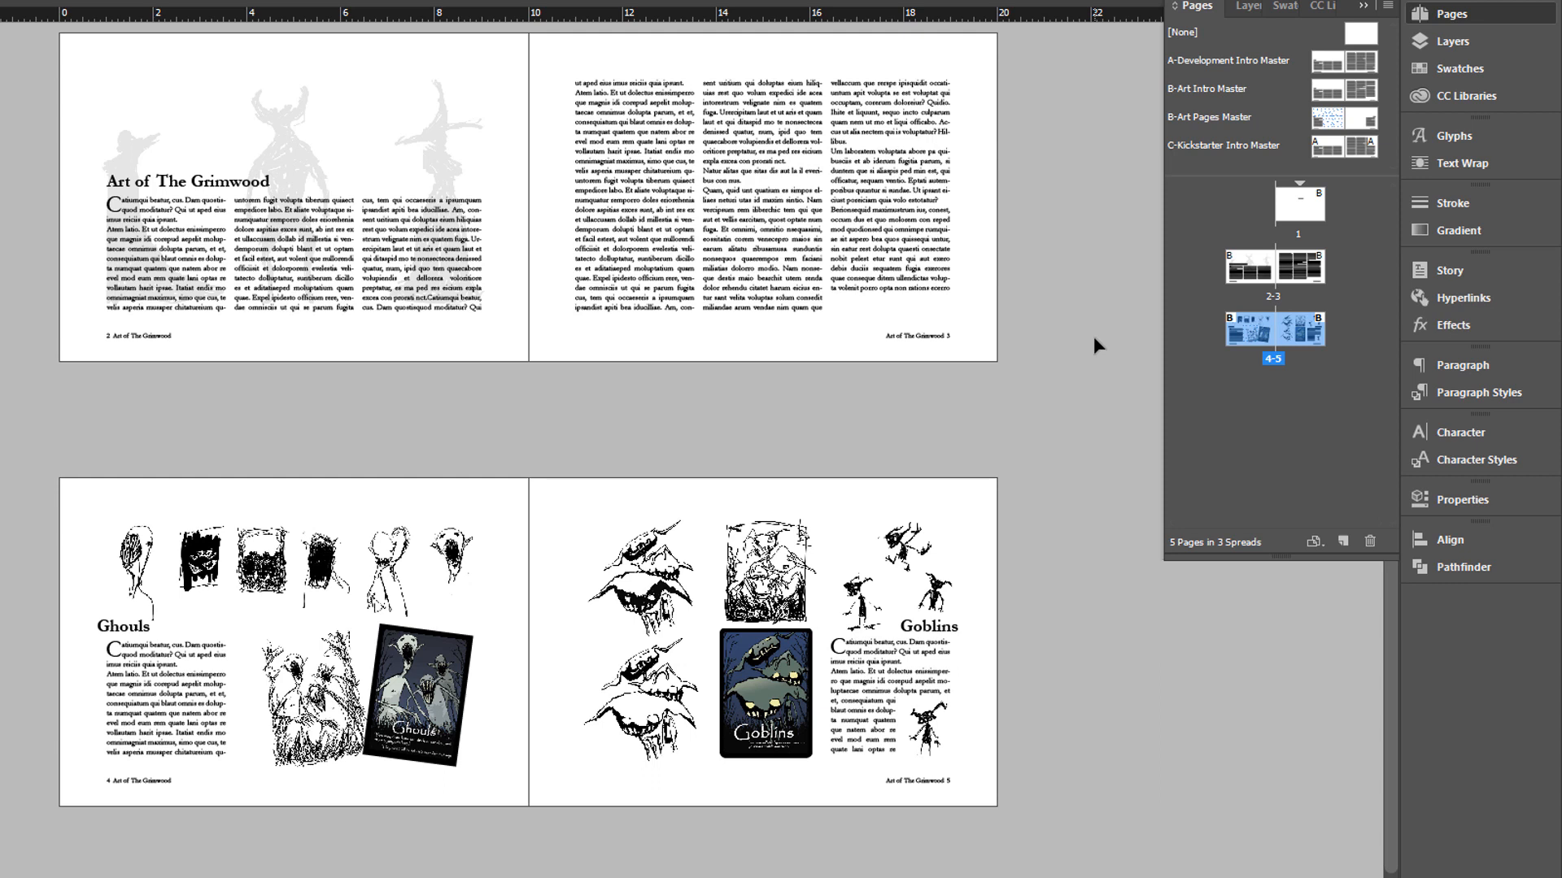
double_click(1202, 60)
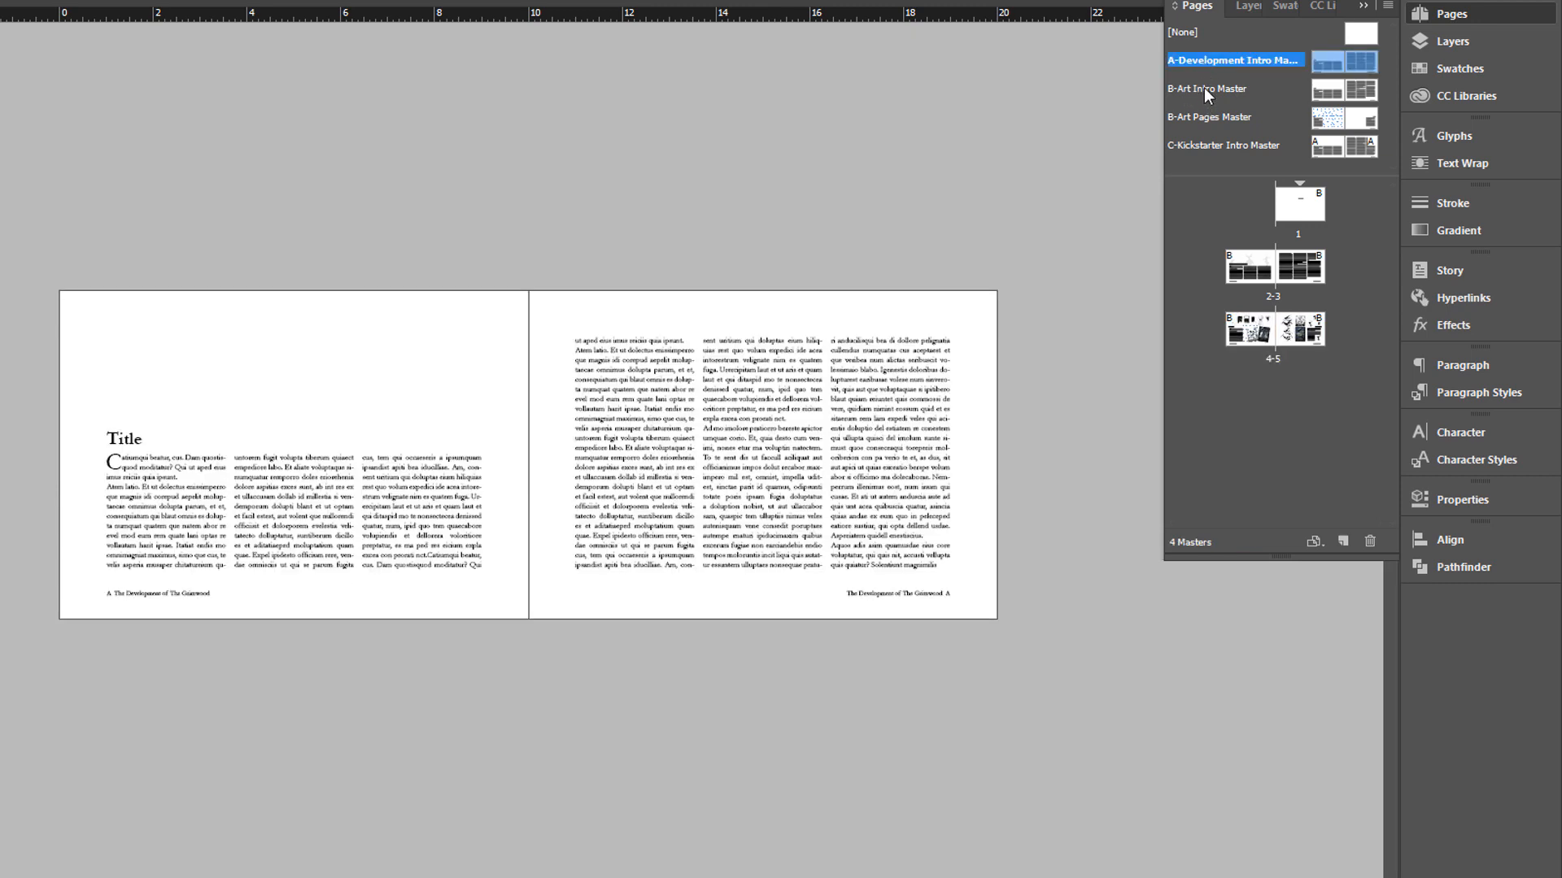
double_click(1204, 88)
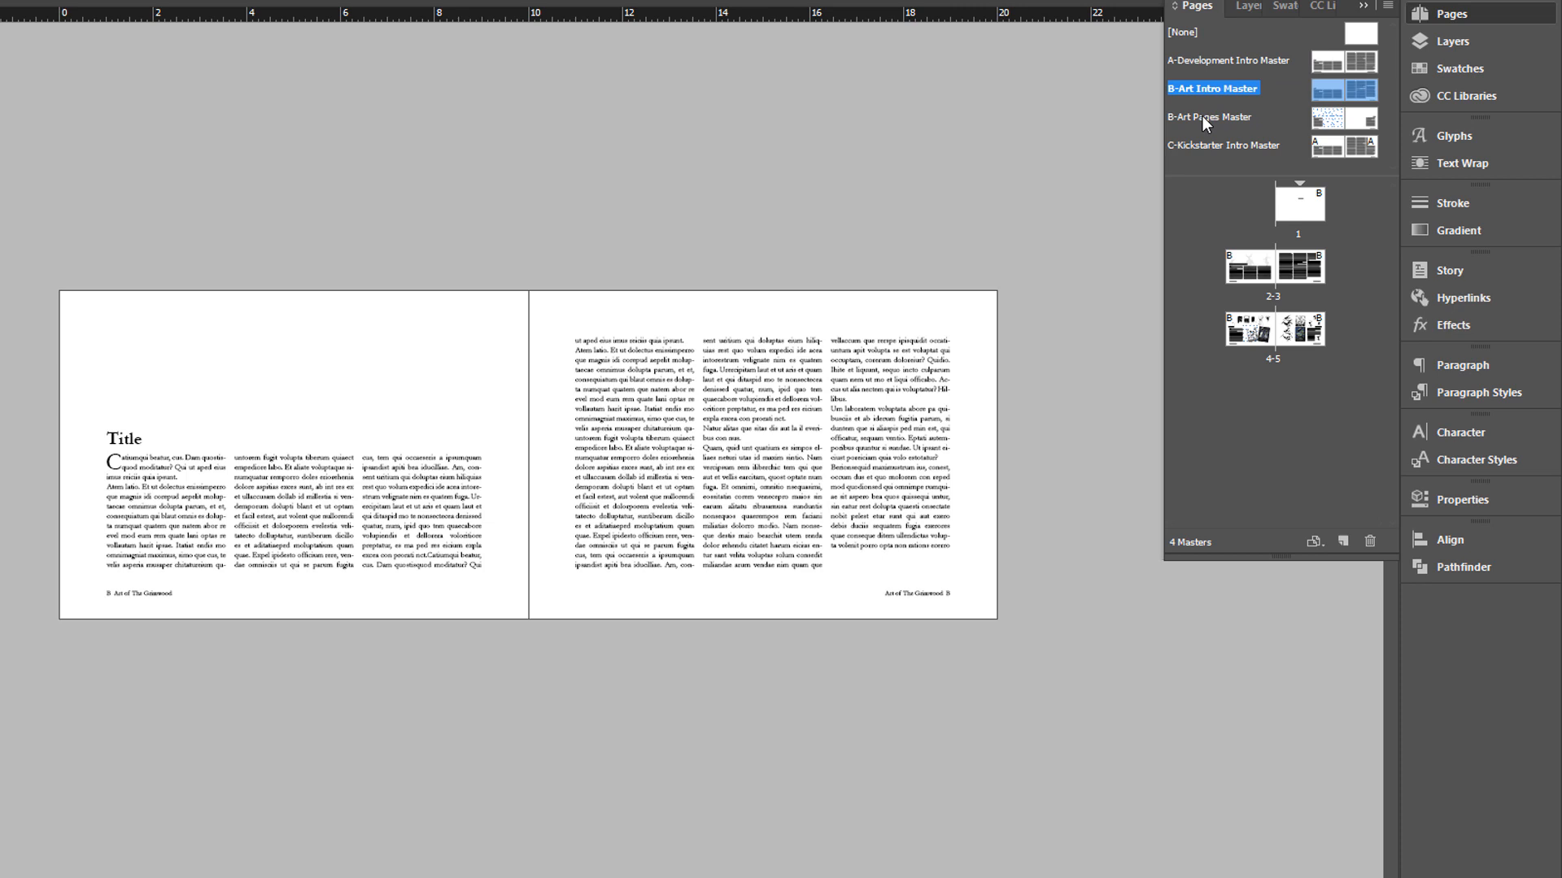
double_click(1202, 117)
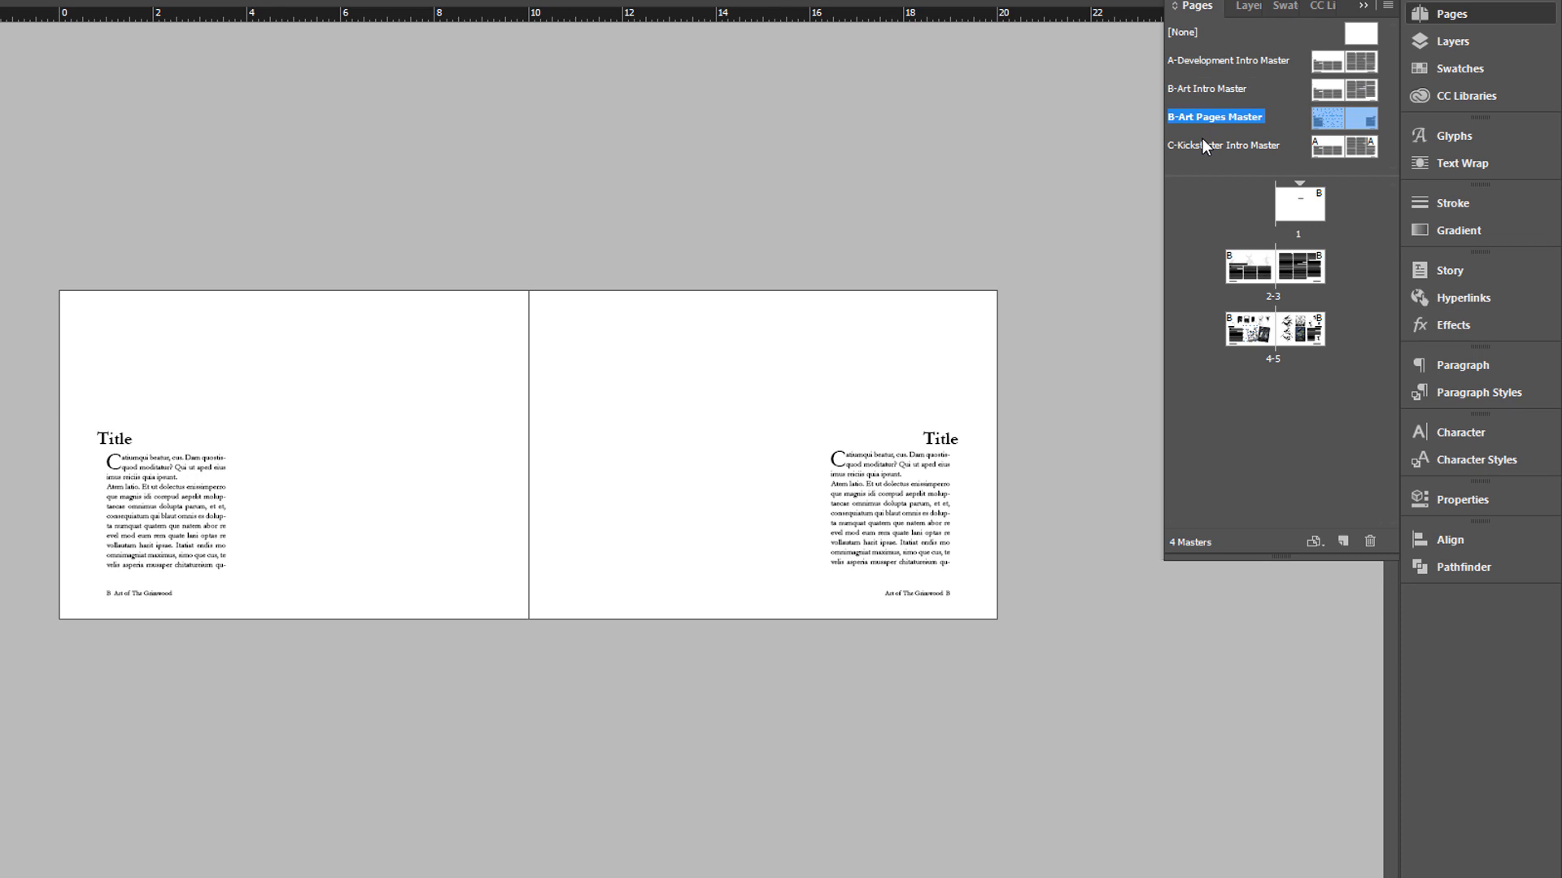
double_click(1203, 144)
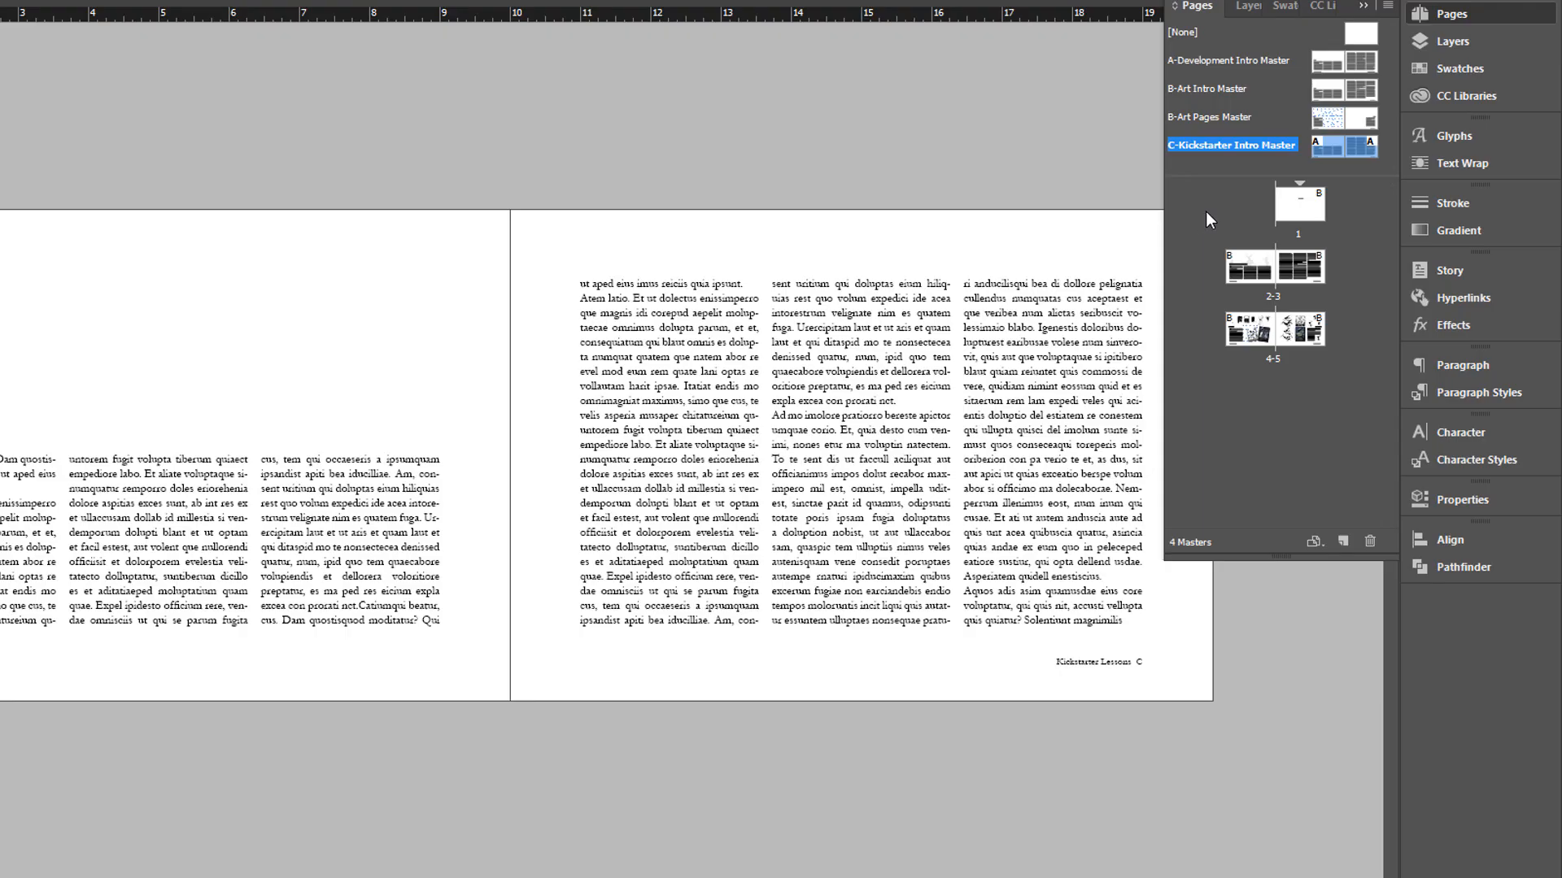
double_click(1295, 198)
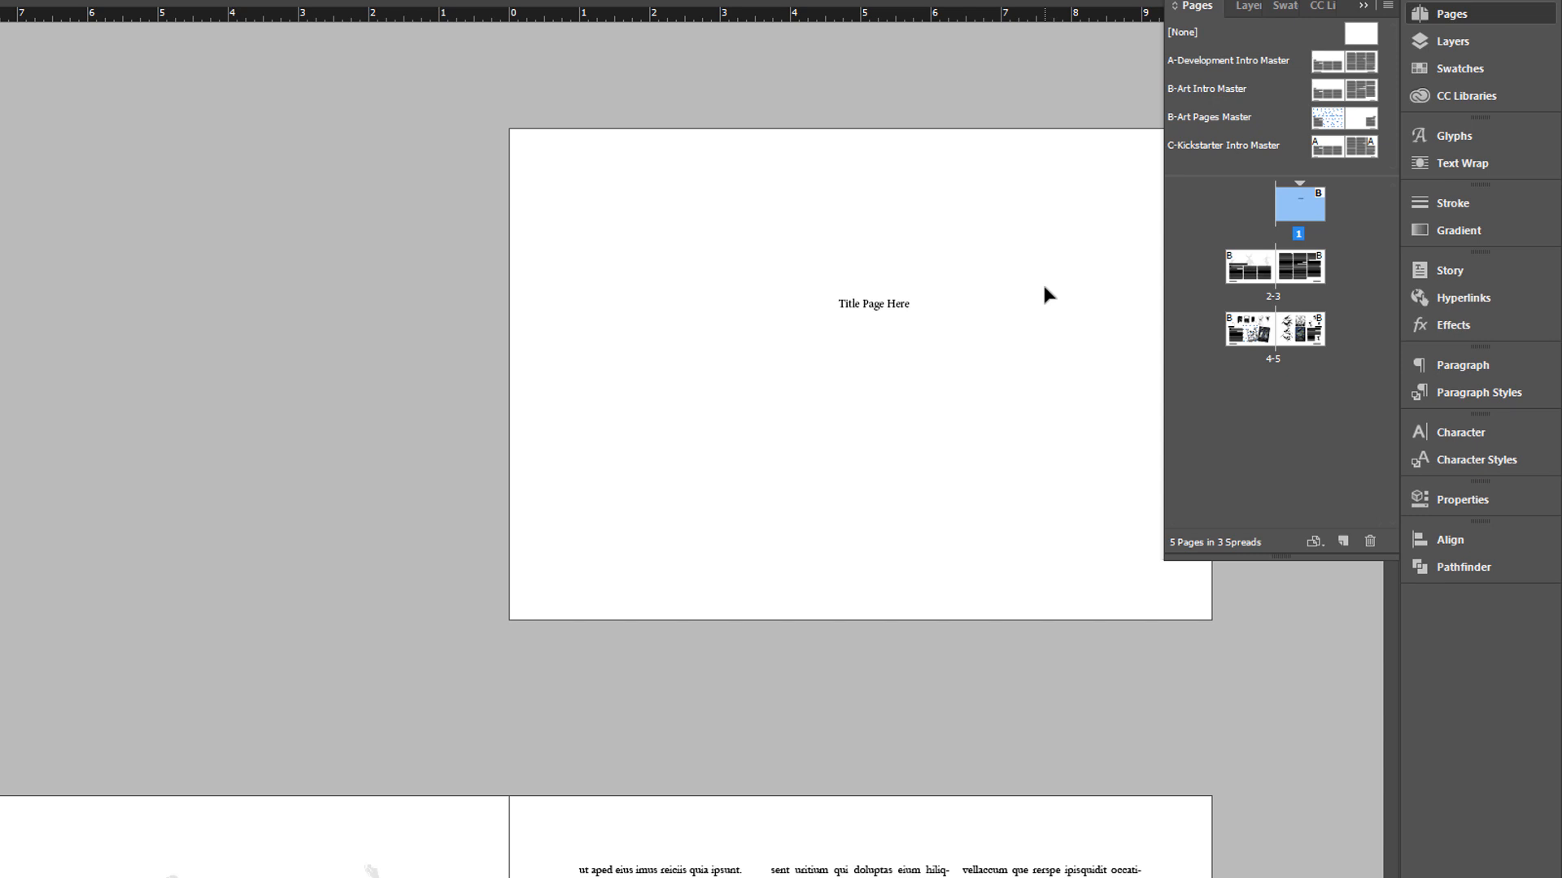
key("ctrl+minus")
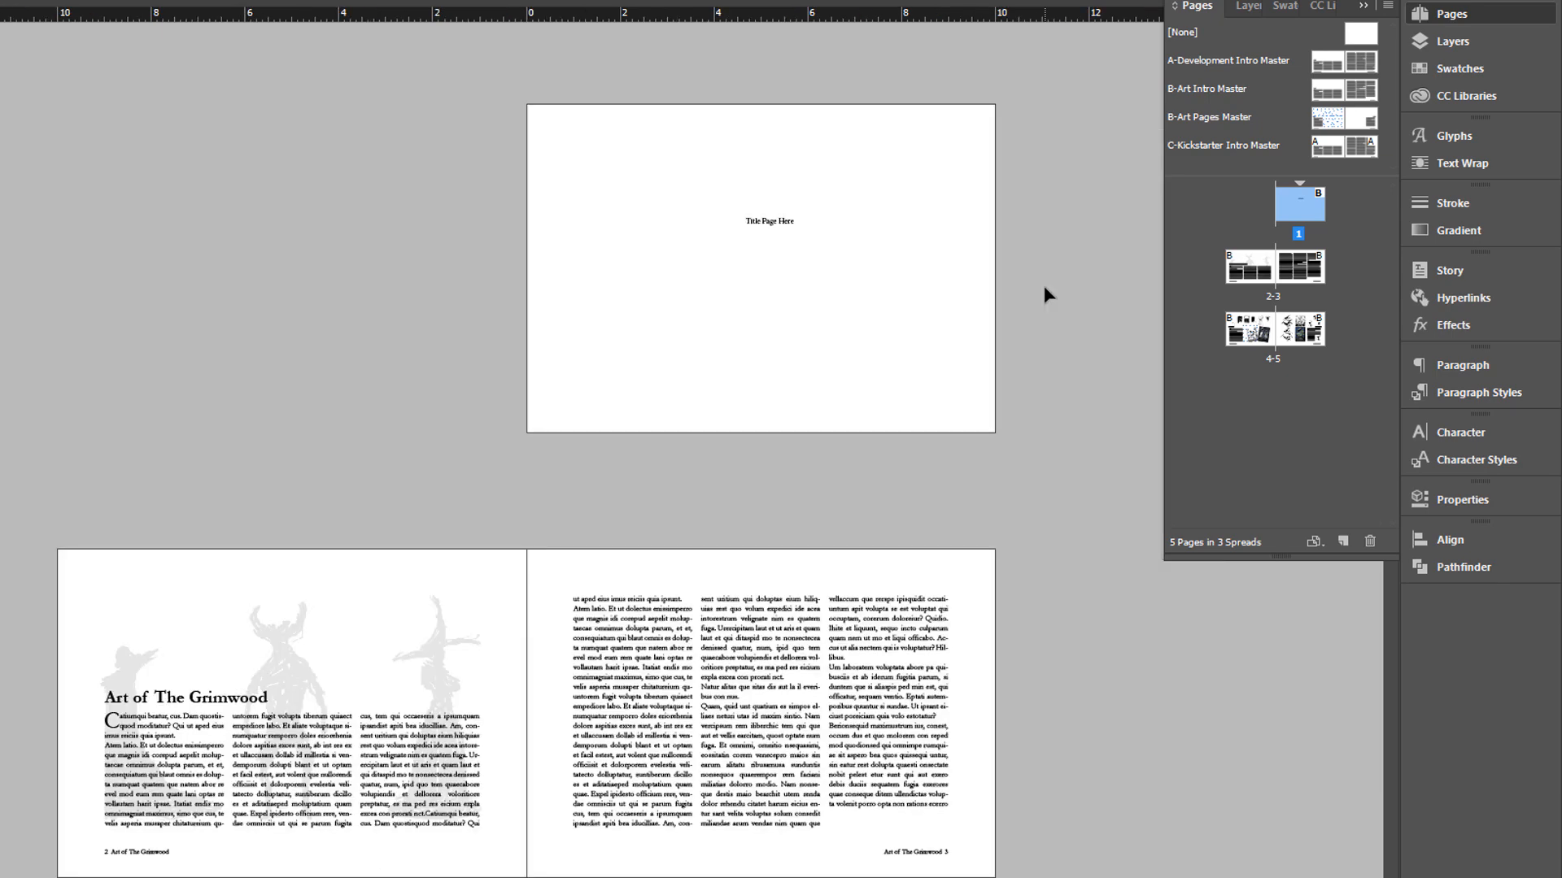
scroll(1043, 284, "down", 6)
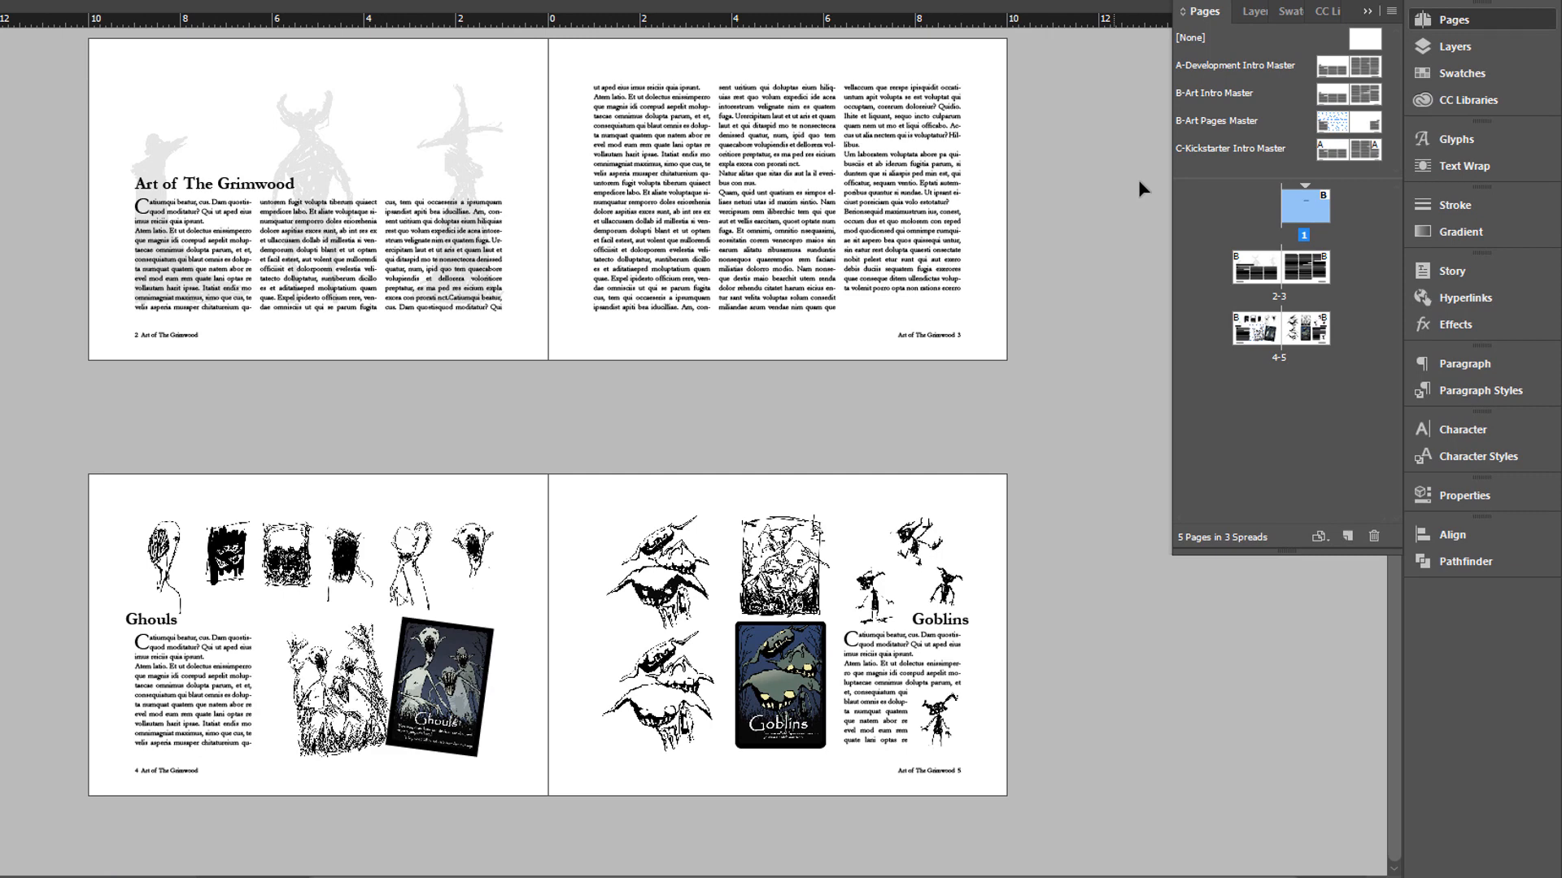
Step: Add a new two-page spread based on B-Art Pages Master after pages 4-5
left_click(1223, 116)
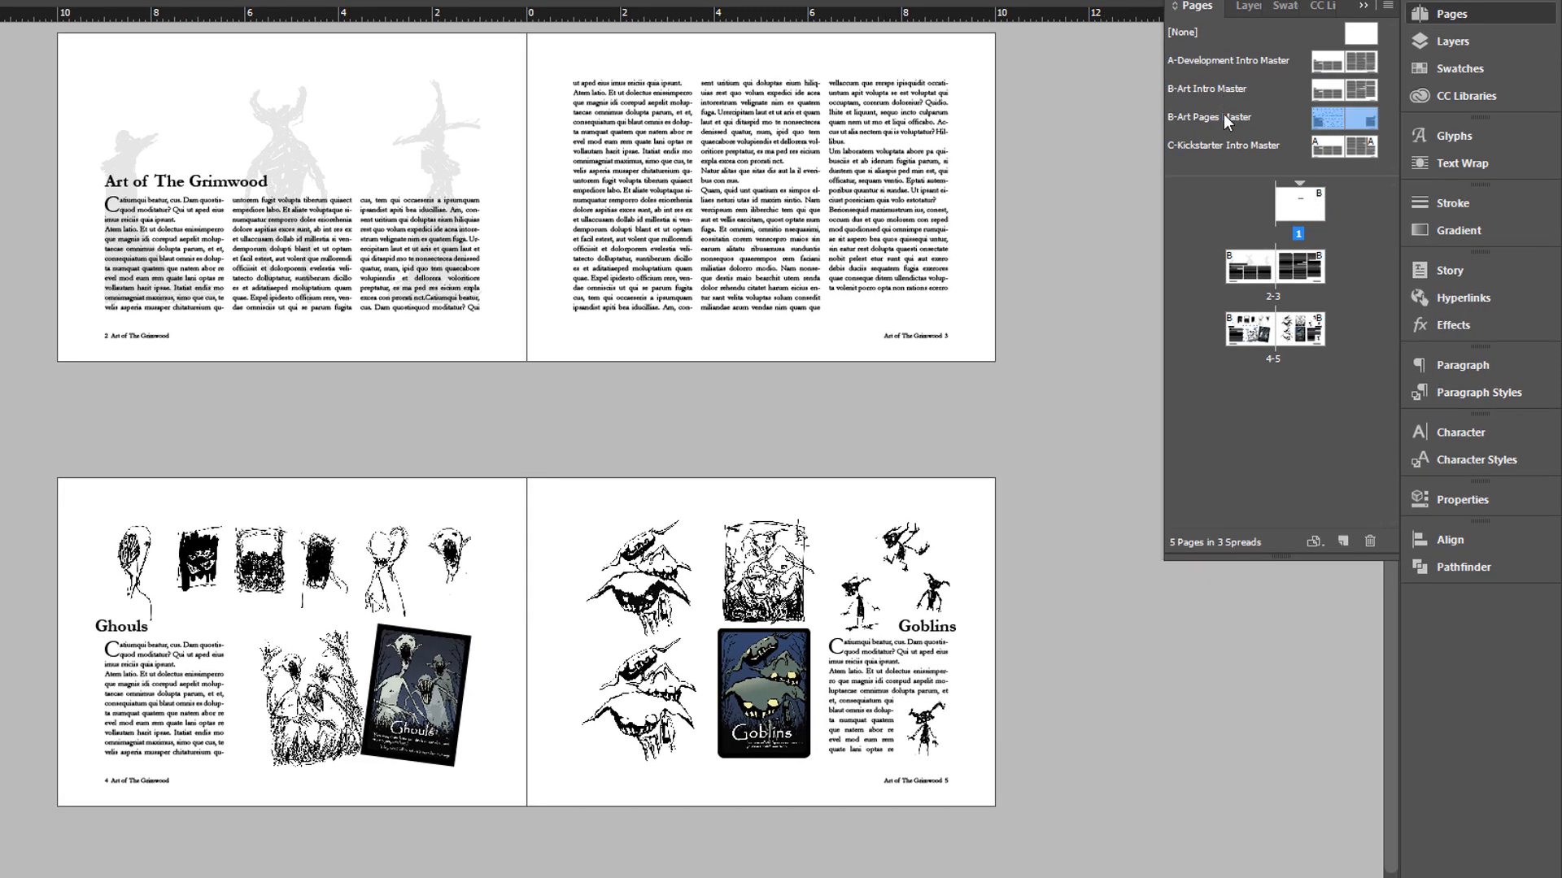
left_click_drag(1317, 116, 1332, 336)
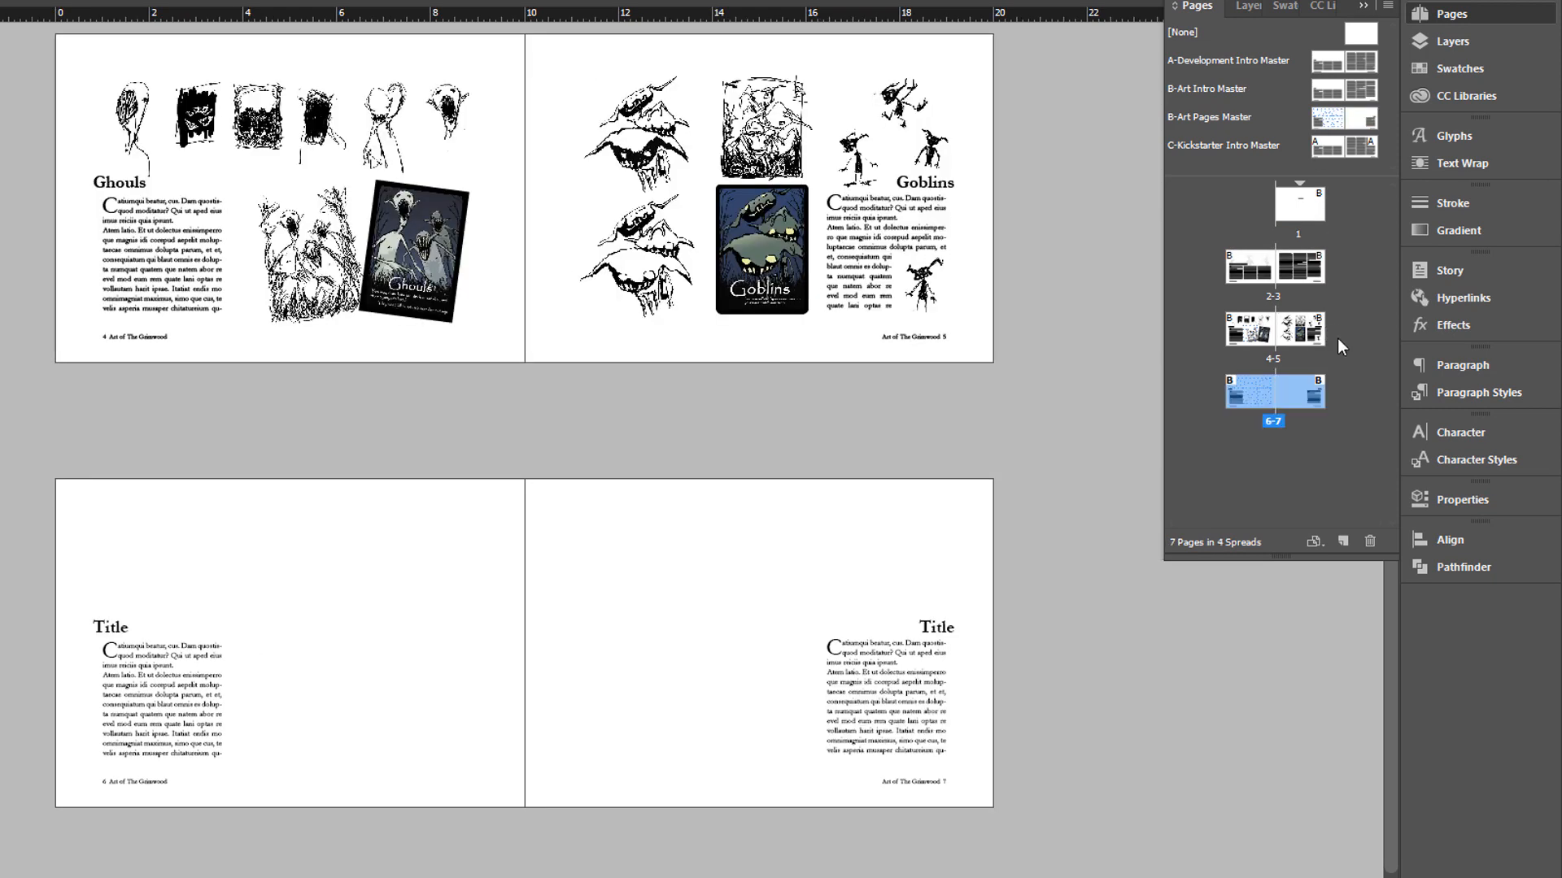
left_click(1340, 377)
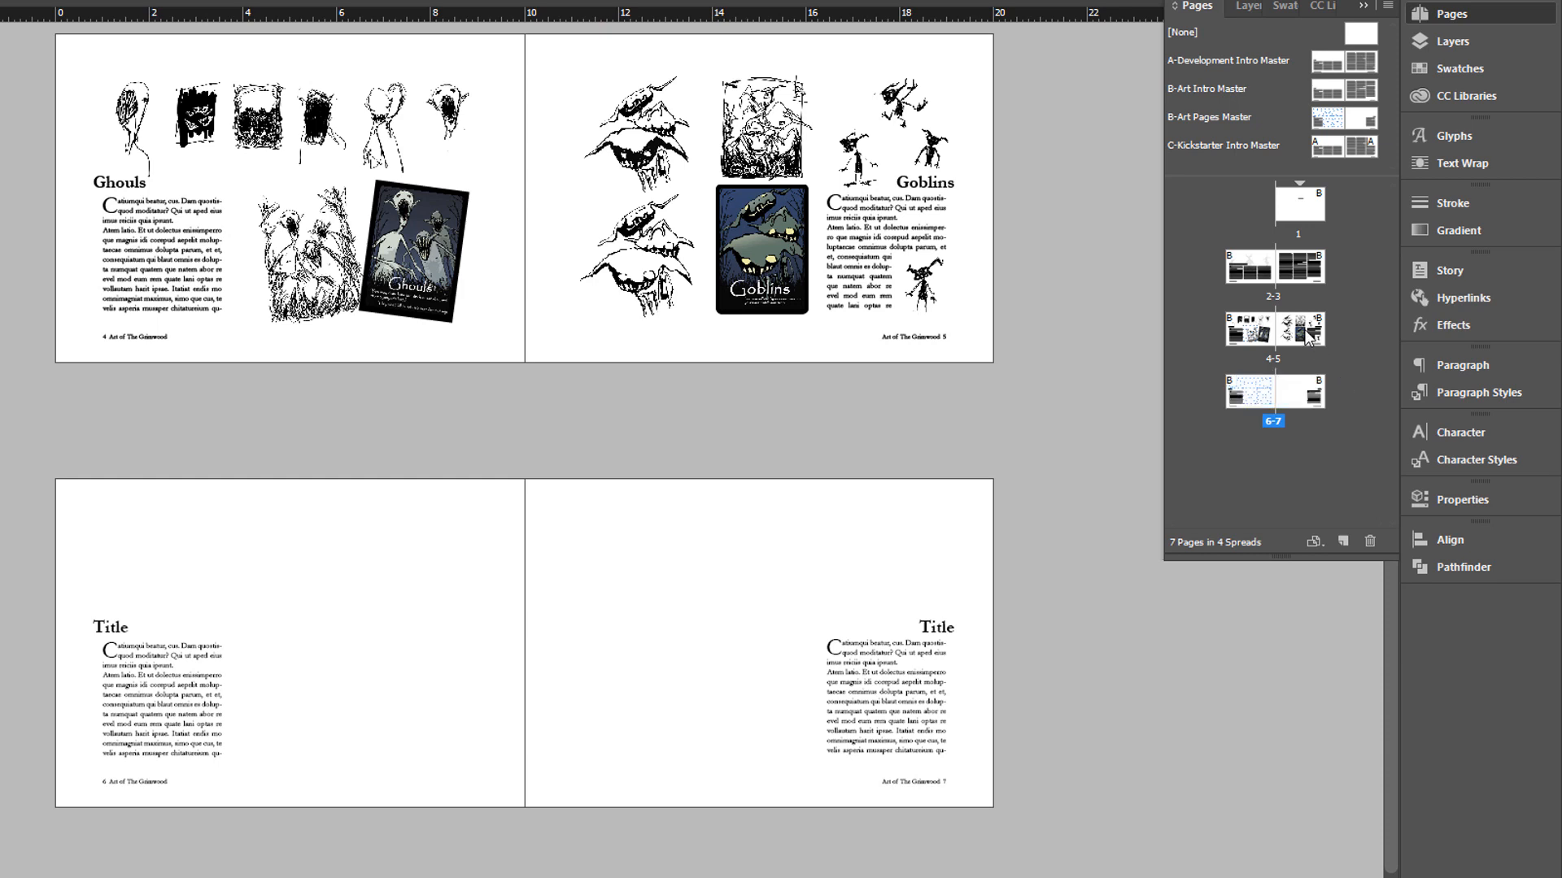
Step: Move the Goblins page from page 5 to page 7, and return it to page 5
left_click_drag(1308, 340, 1335, 399)
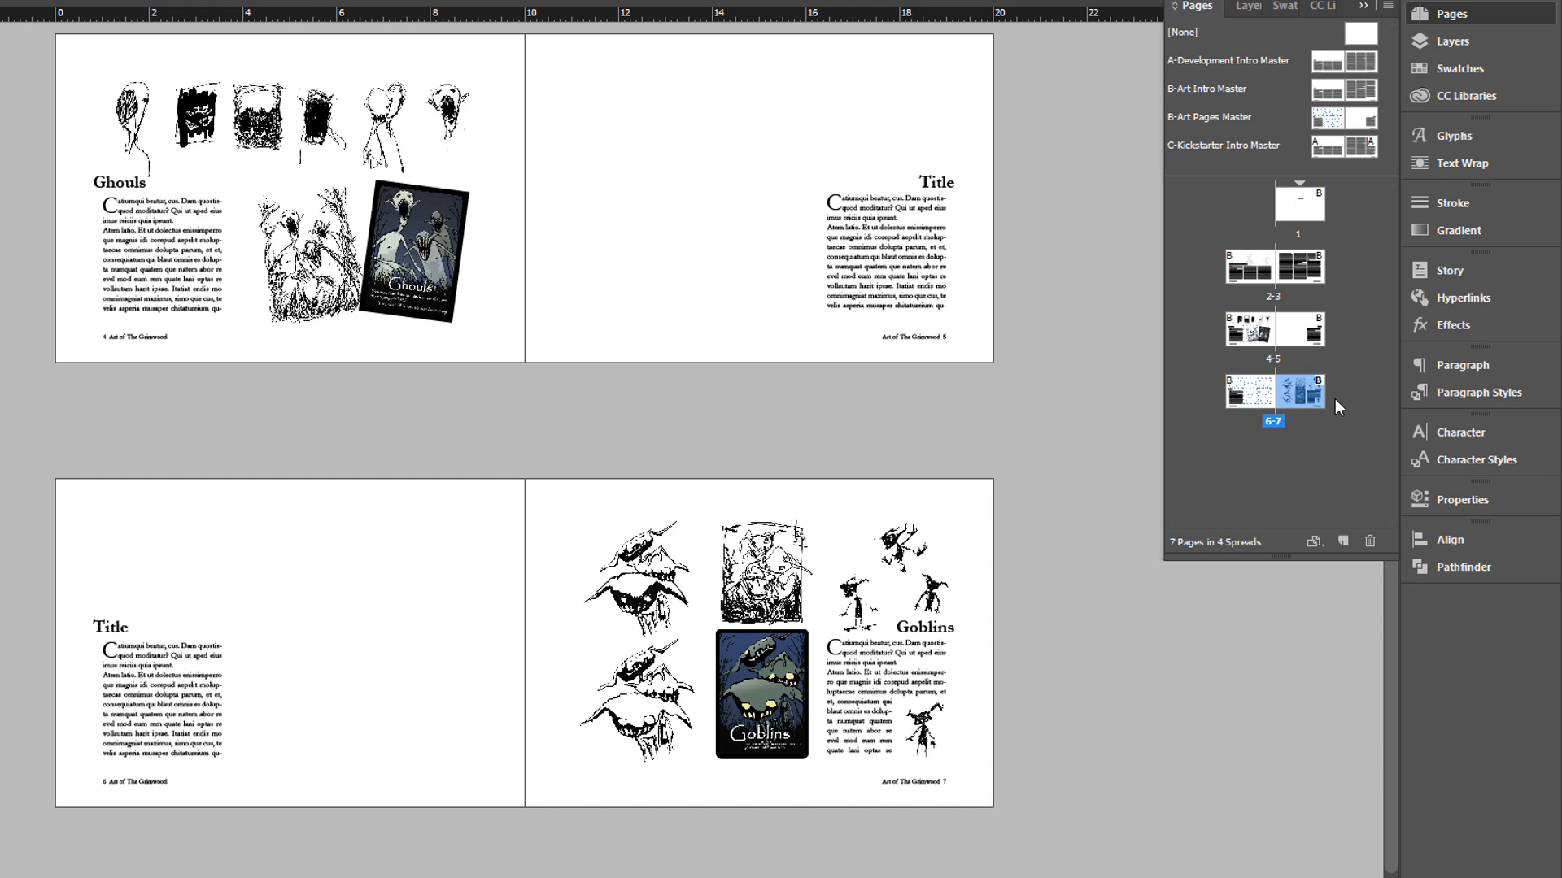
left_click_drag(1310, 398, 1285, 340)
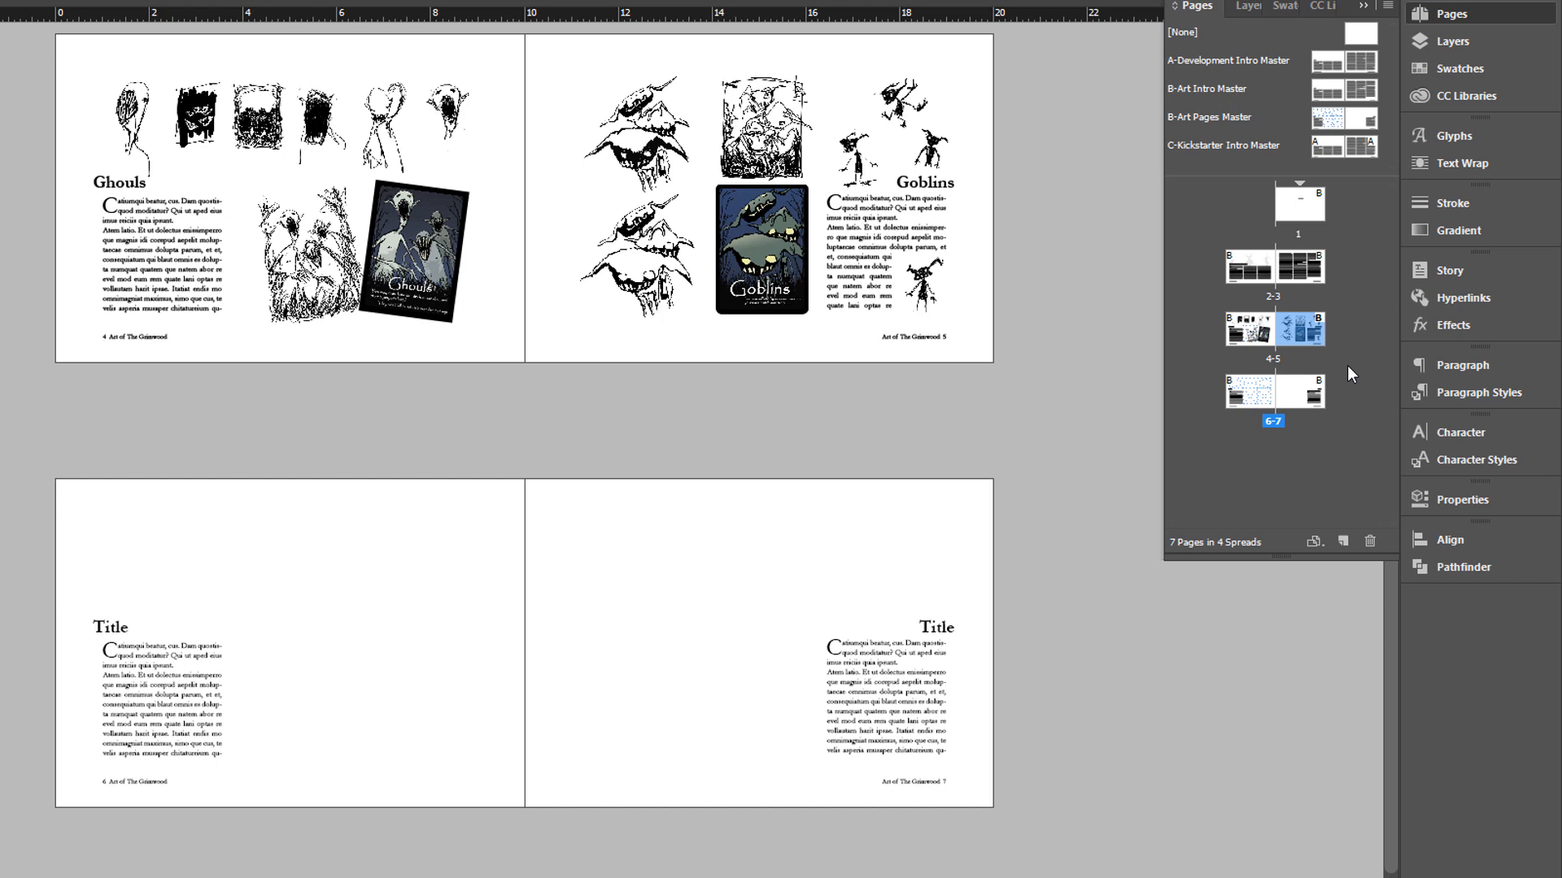
Step: Apply the right-hand page of B-Art Intro Master to page 7
left_click(1315, 396)
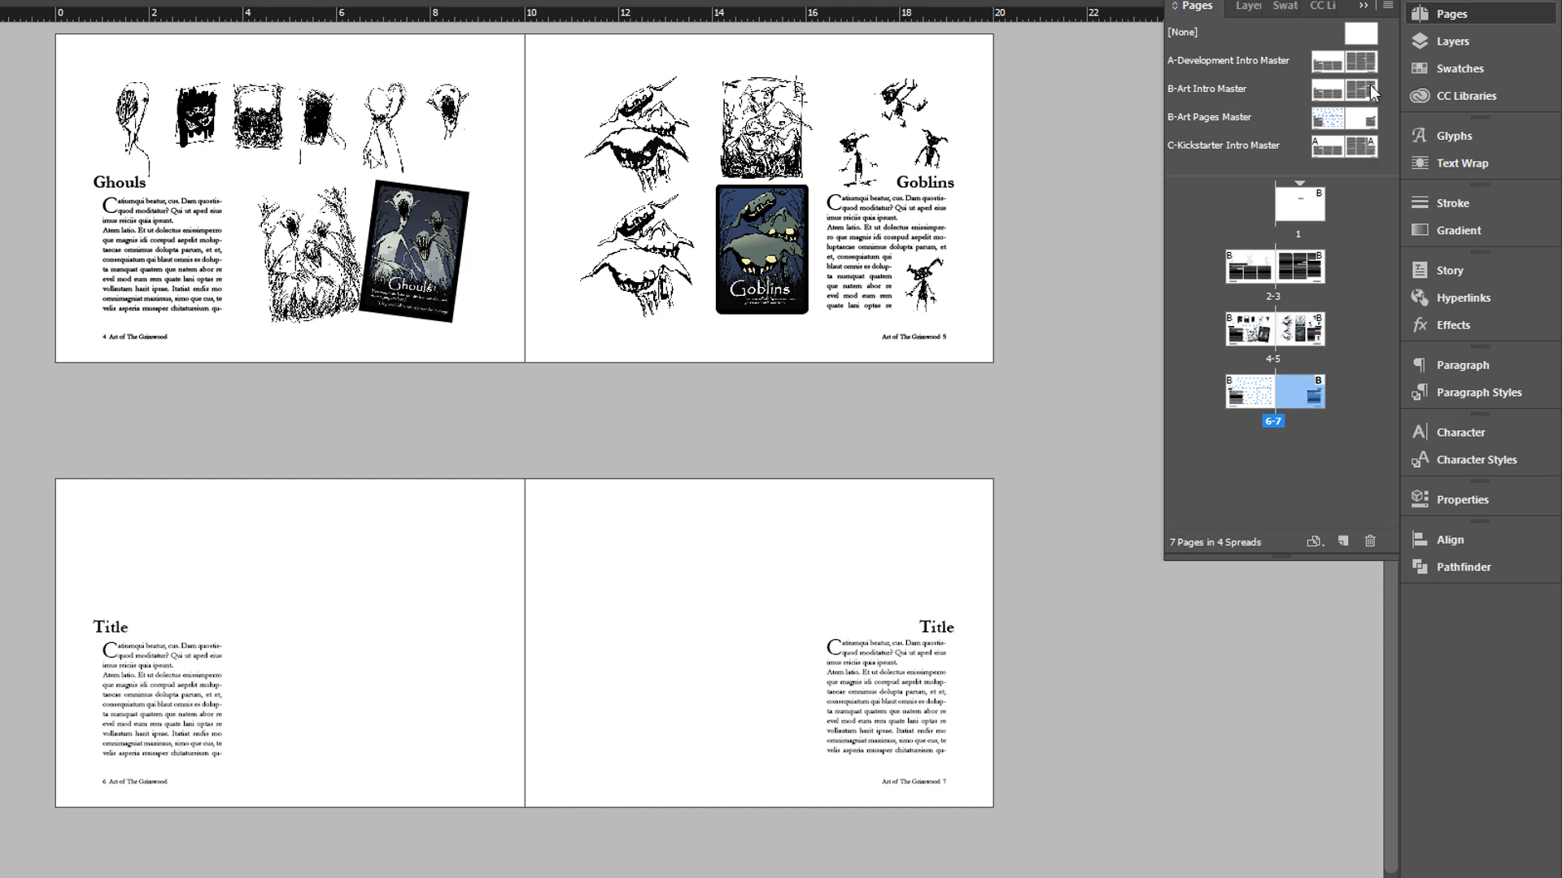
left_click_drag(1365, 86, 1298, 400)
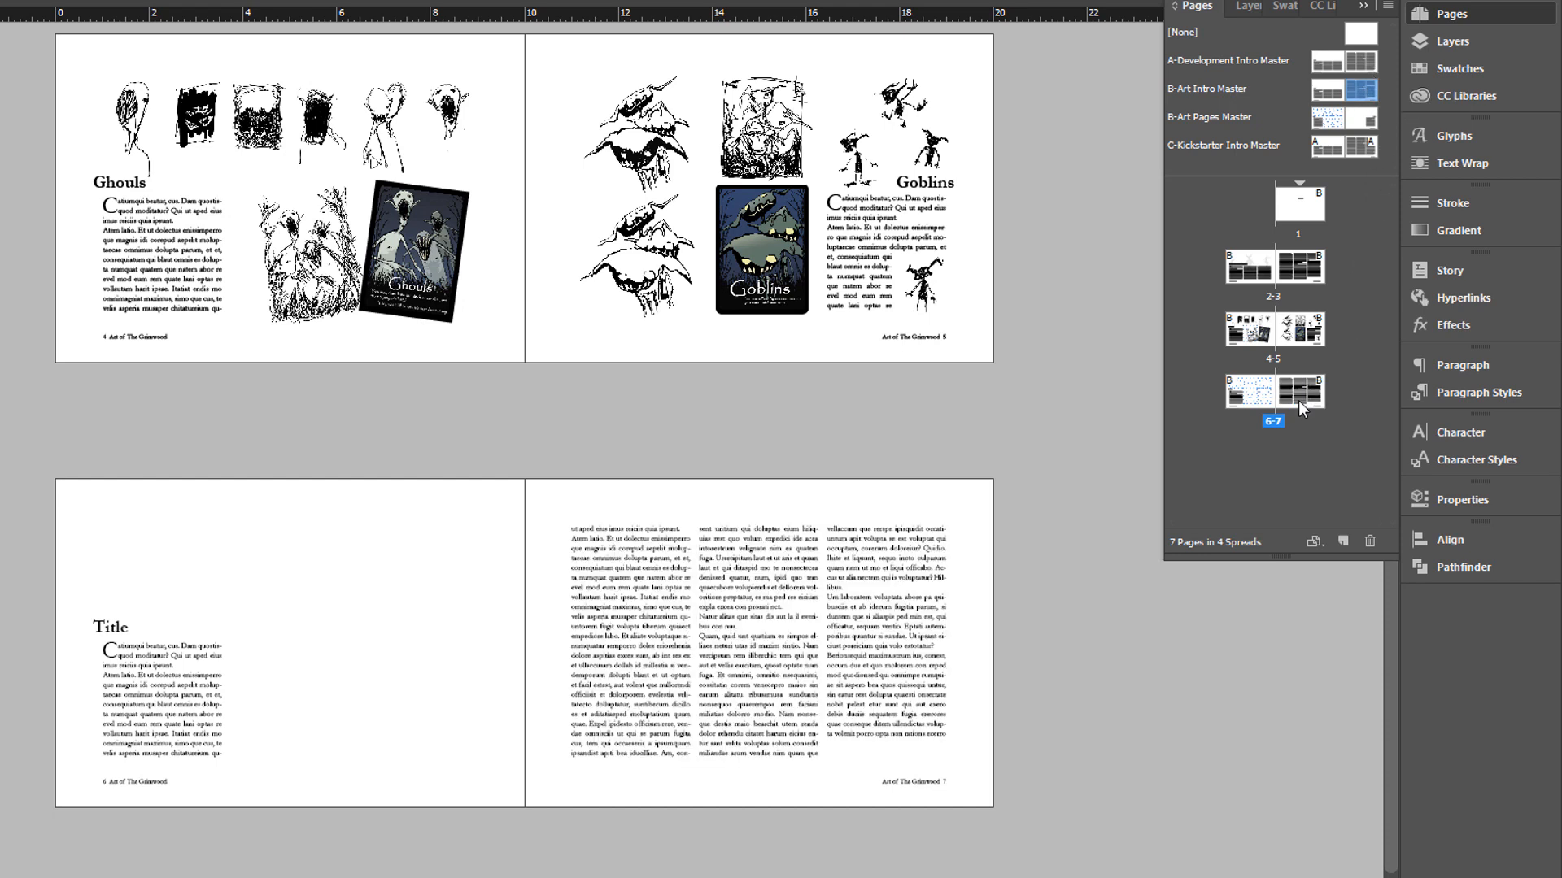
left_click(1306, 447)
Step: Append two new pages, 8 and 9, to the end of the document
left_click(1342, 542)
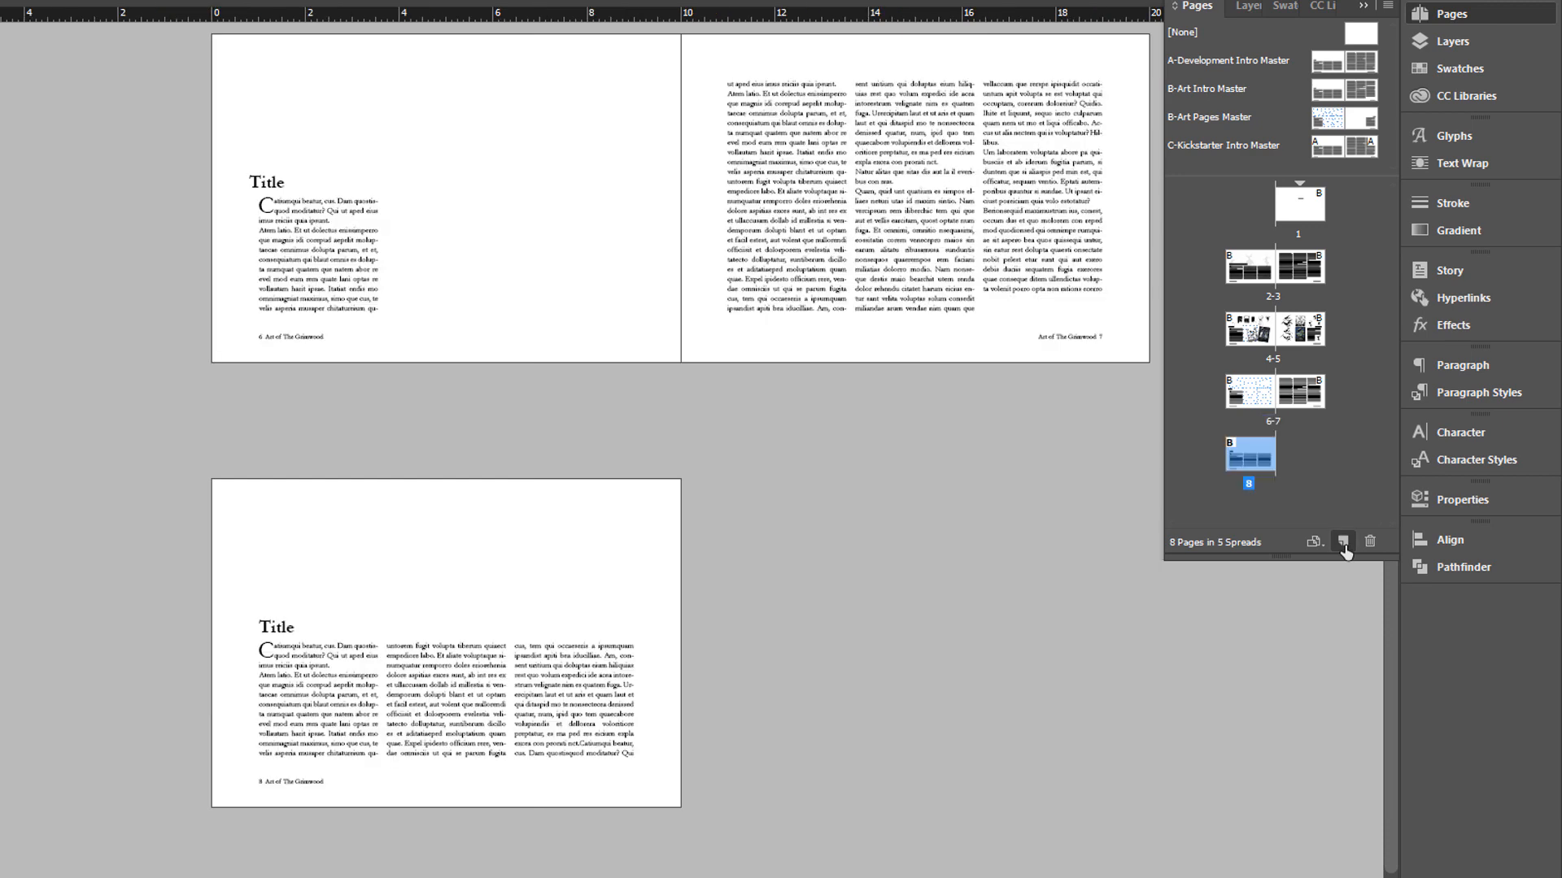
left_click(1343, 544)
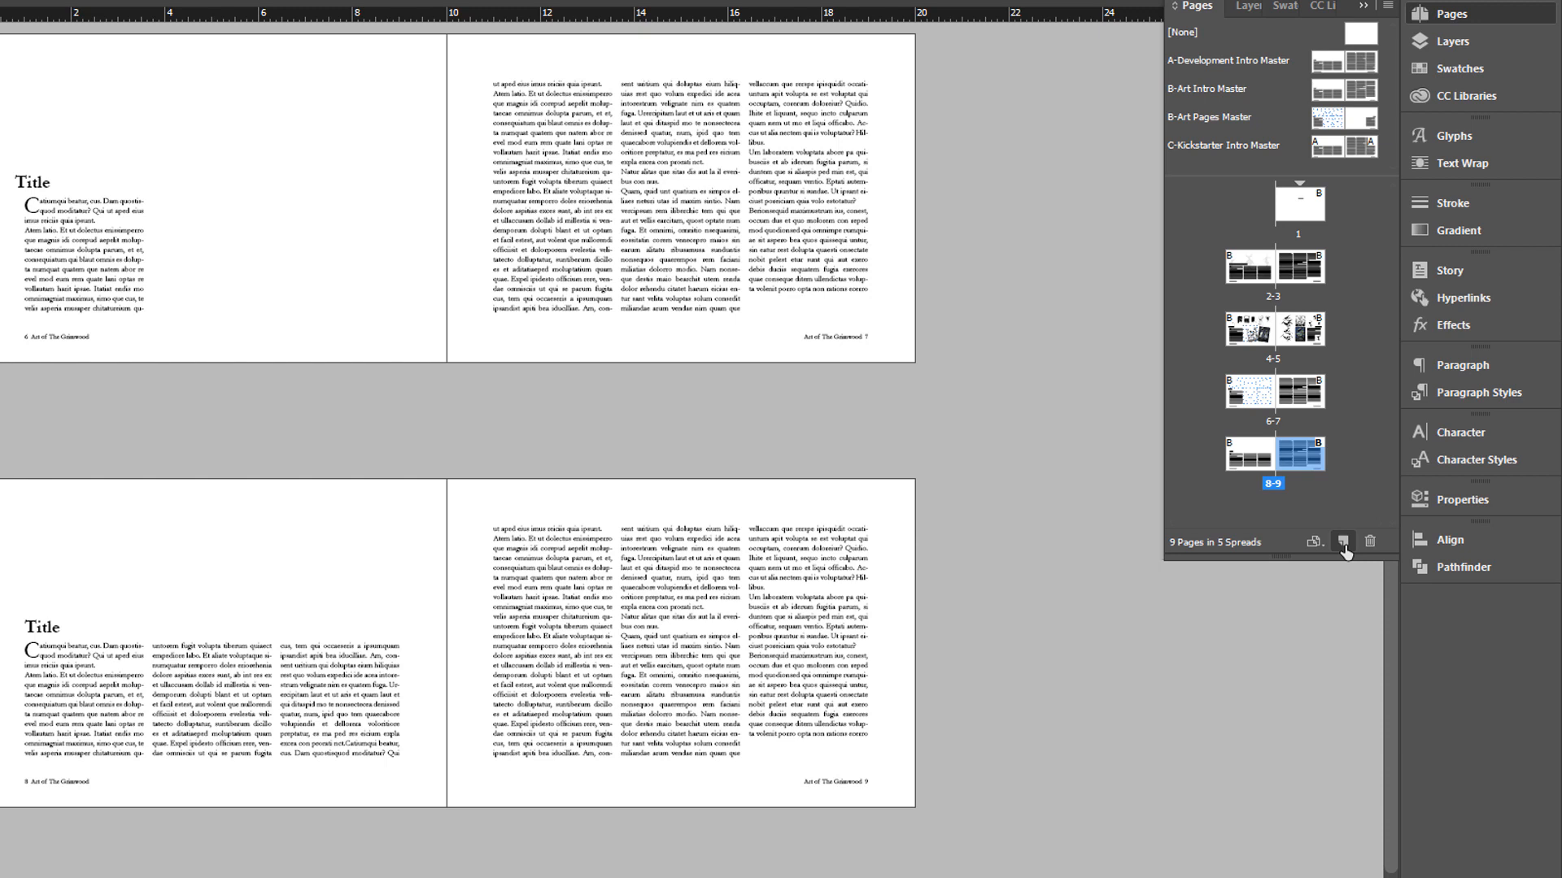
Step: Apply the [None] master to pages 8-9
right_click(1251, 461)
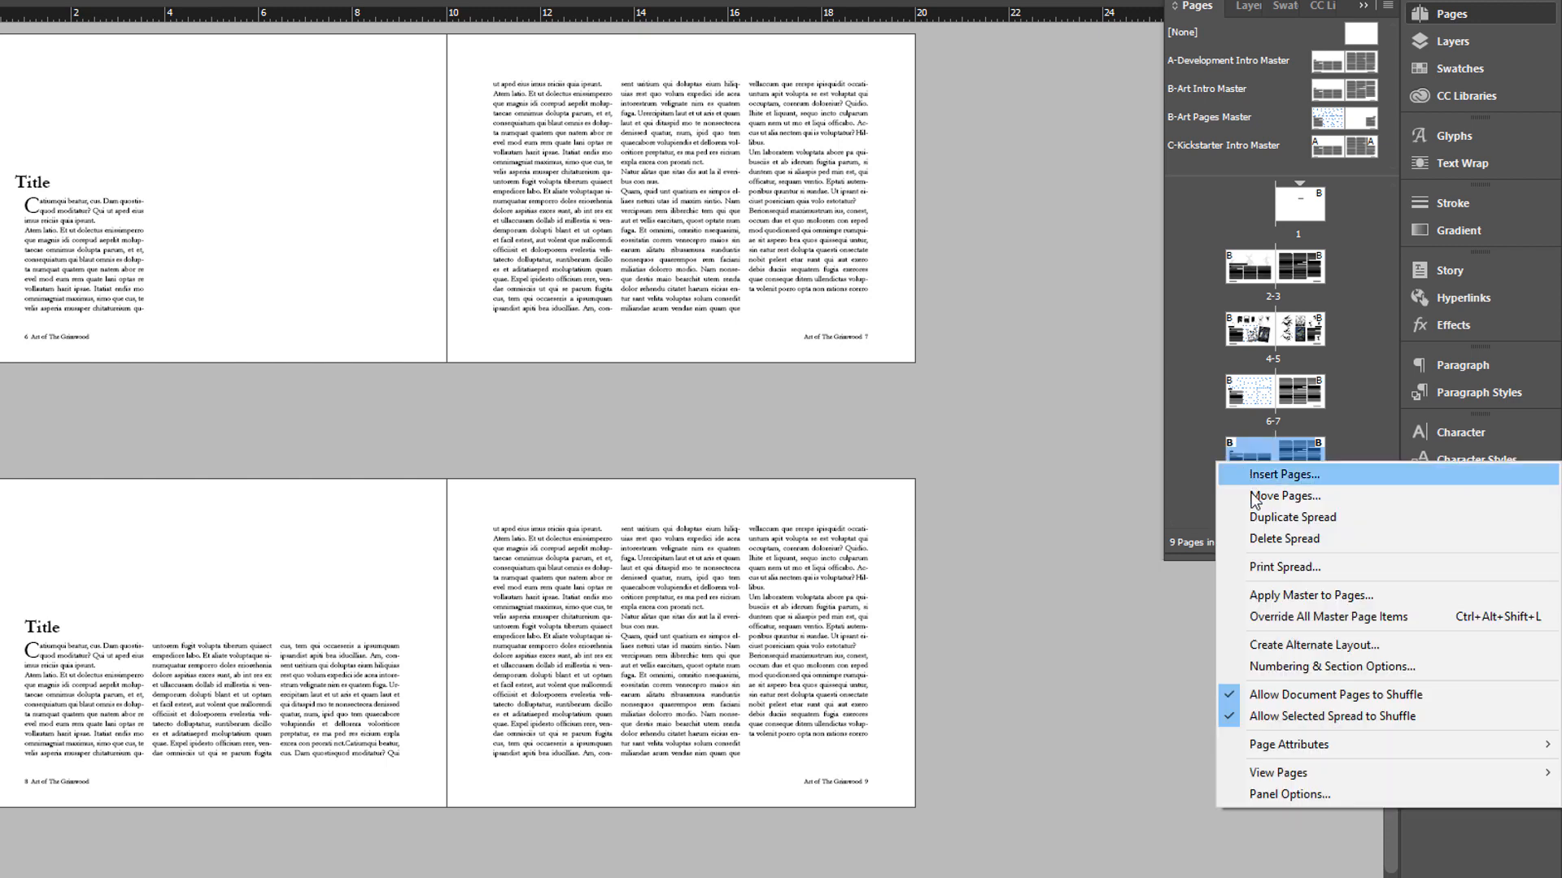
left_click(1273, 595)
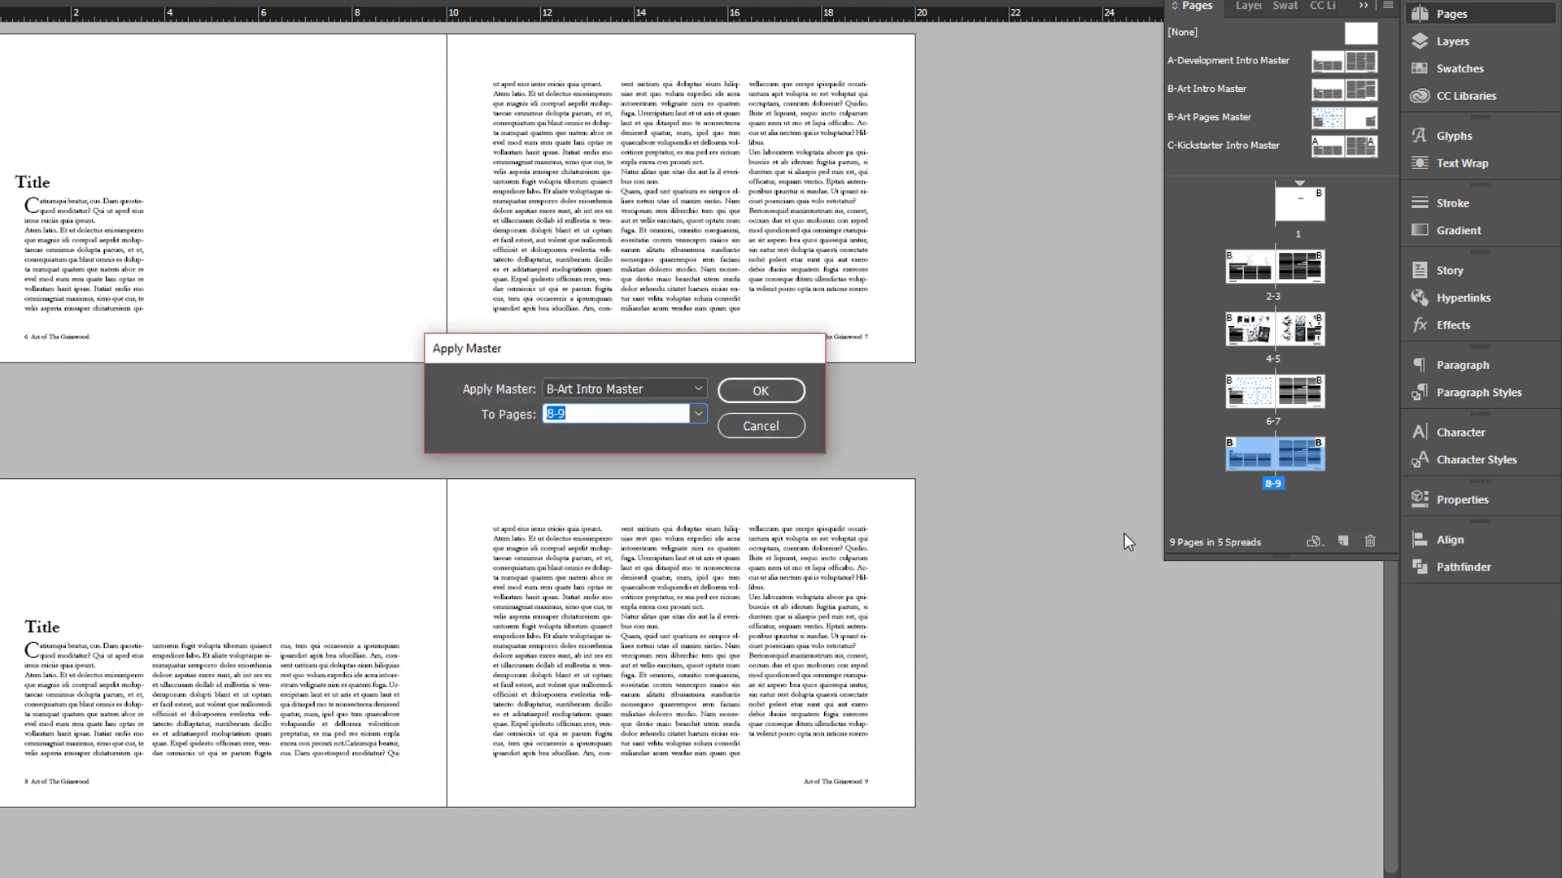
left_click(701, 388)
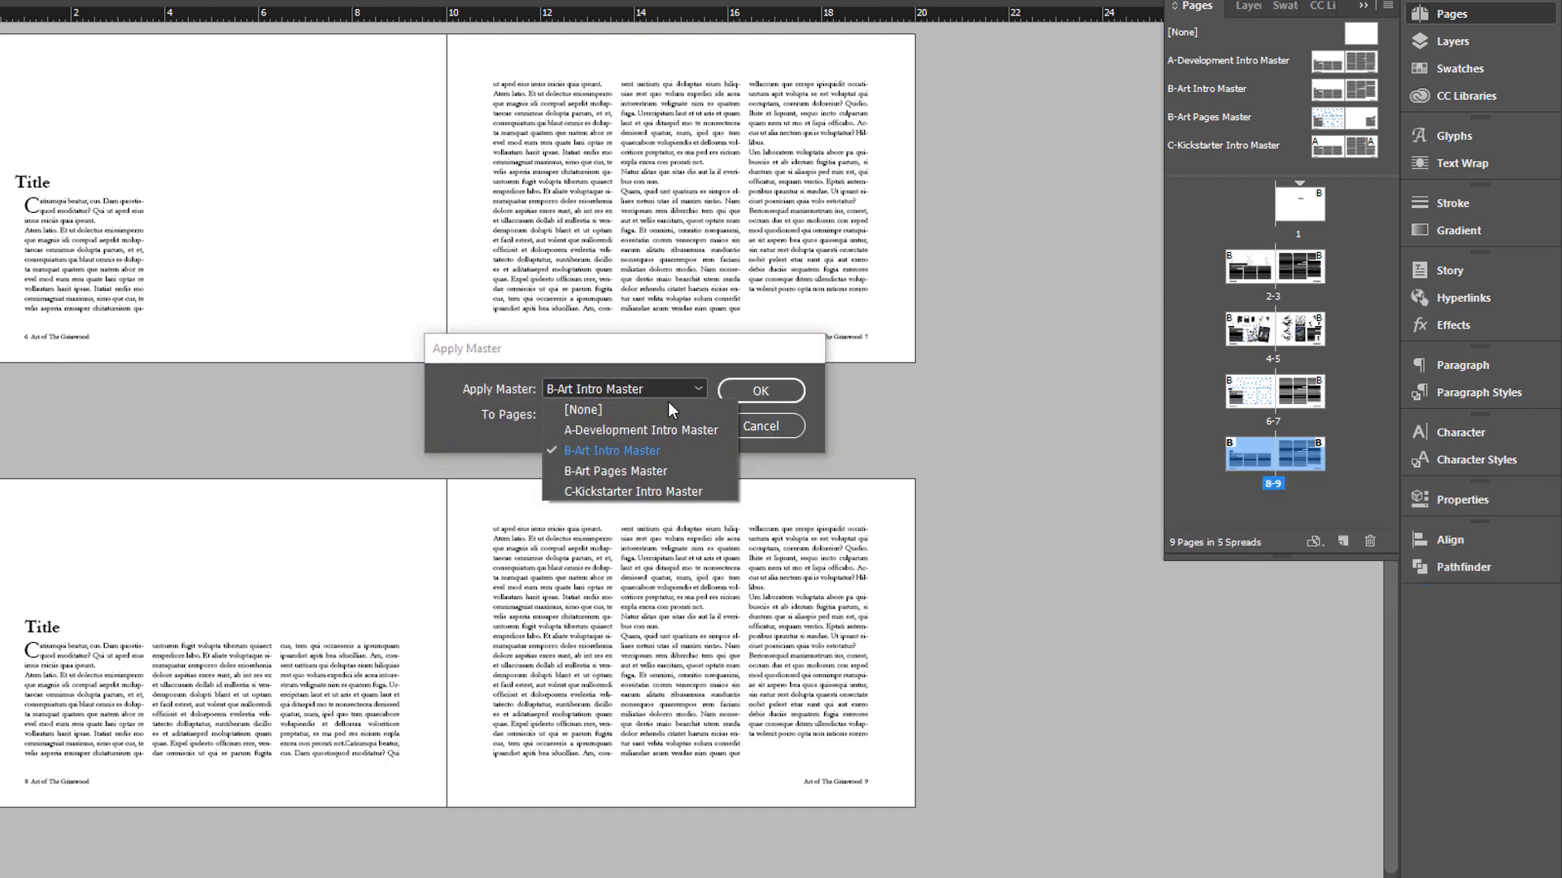
left_click(667, 404)
left_click(739, 397)
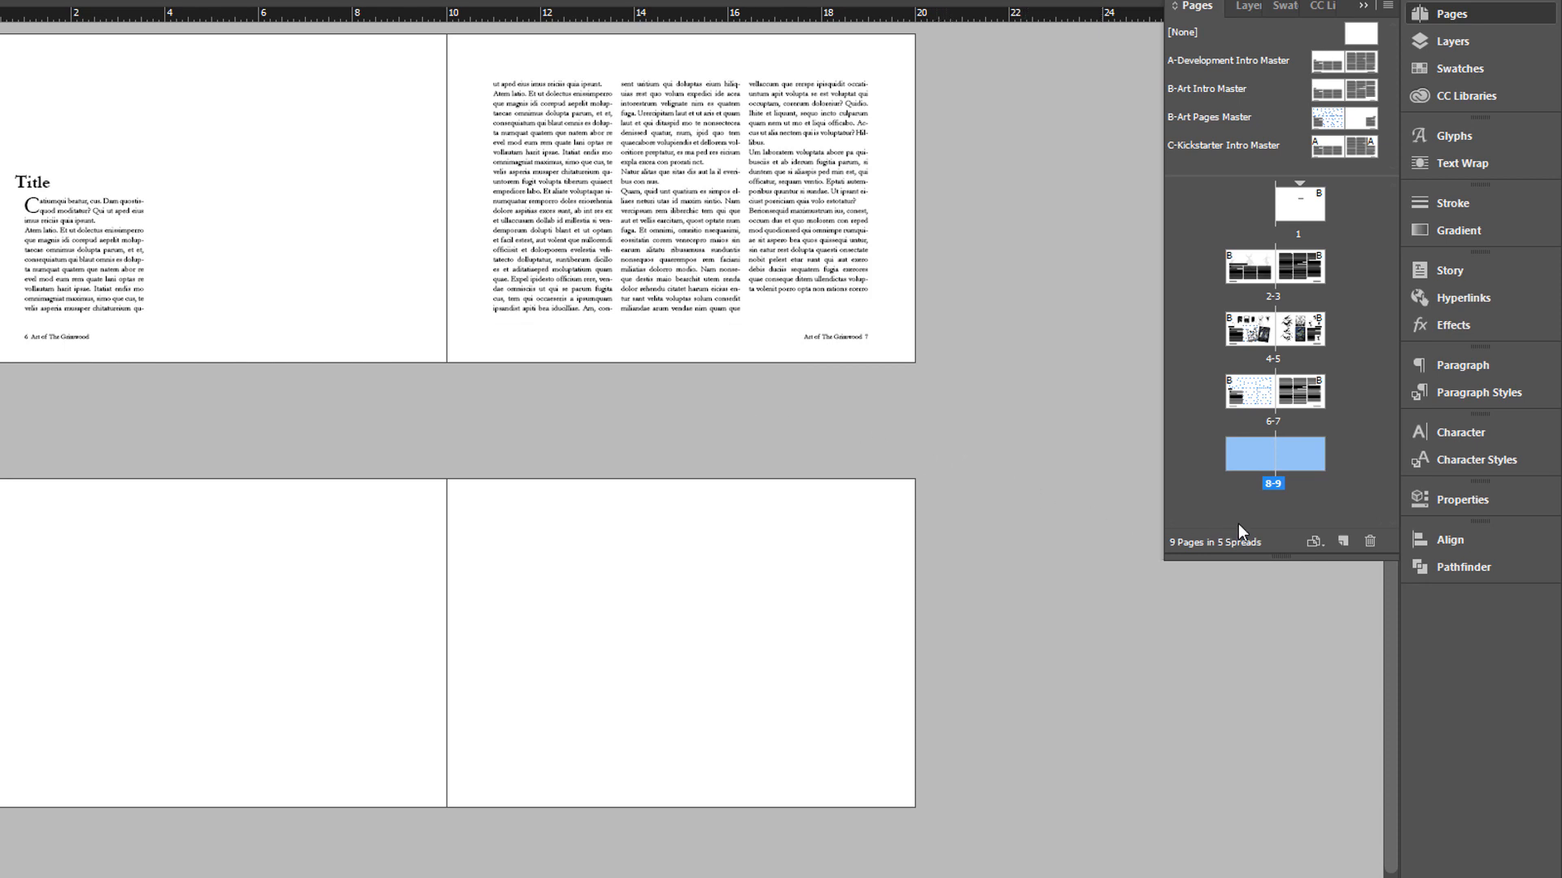
Step: Add a blank two-page spread based on the [None] master after pages 8-9
left_click(1361, 33)
left_click_drag(1362, 32, 1328, 464)
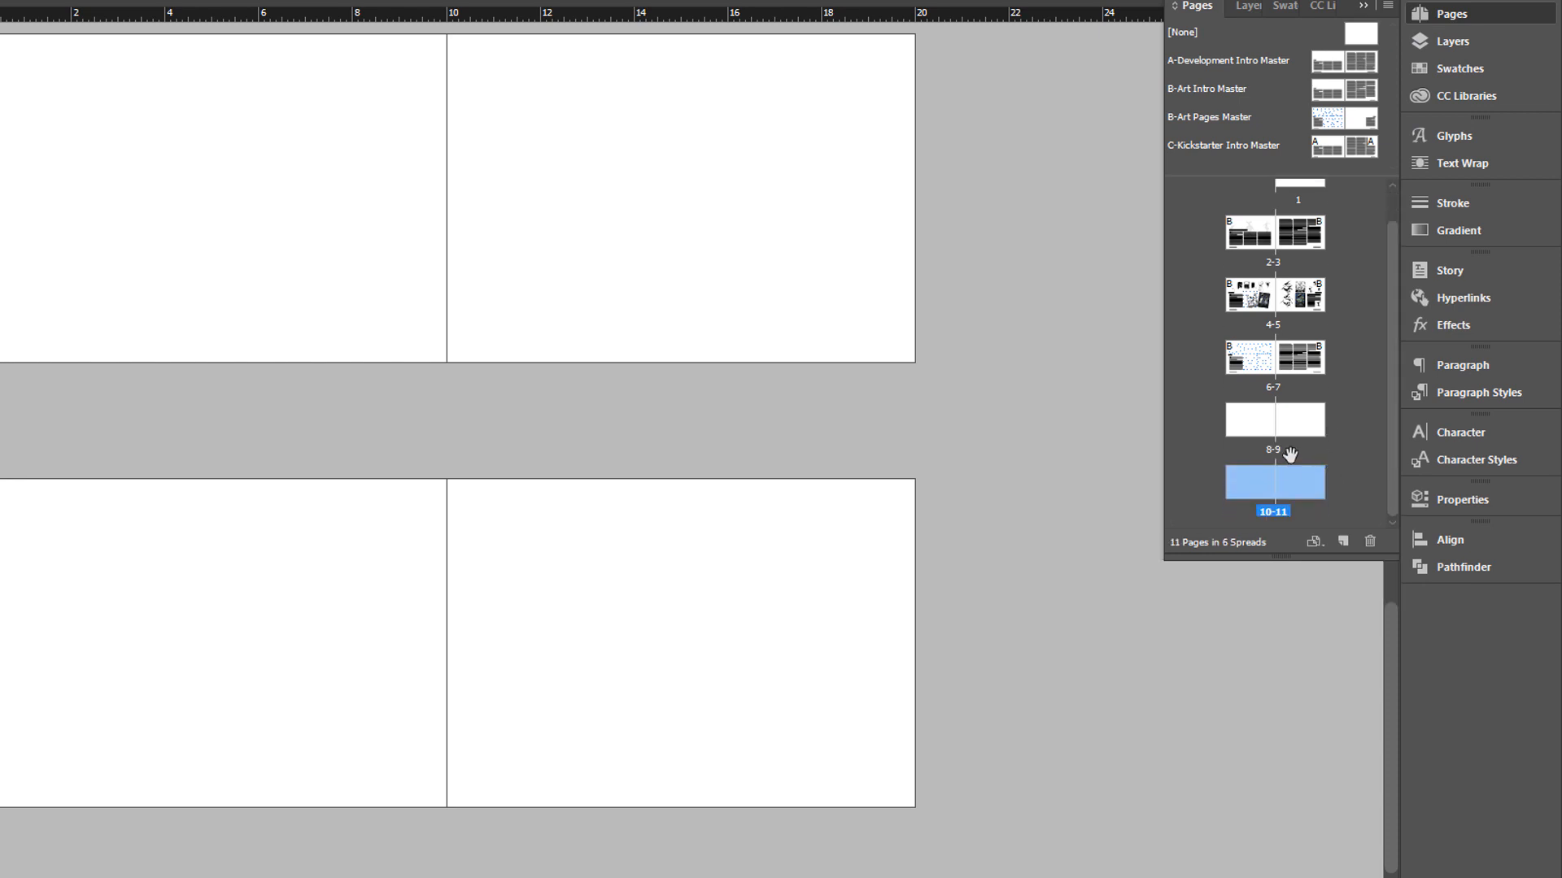
Step: Apply A-Development Intro Master to the blank spread on pages 8-9
left_click(1301, 423)
right_click(1301, 423)
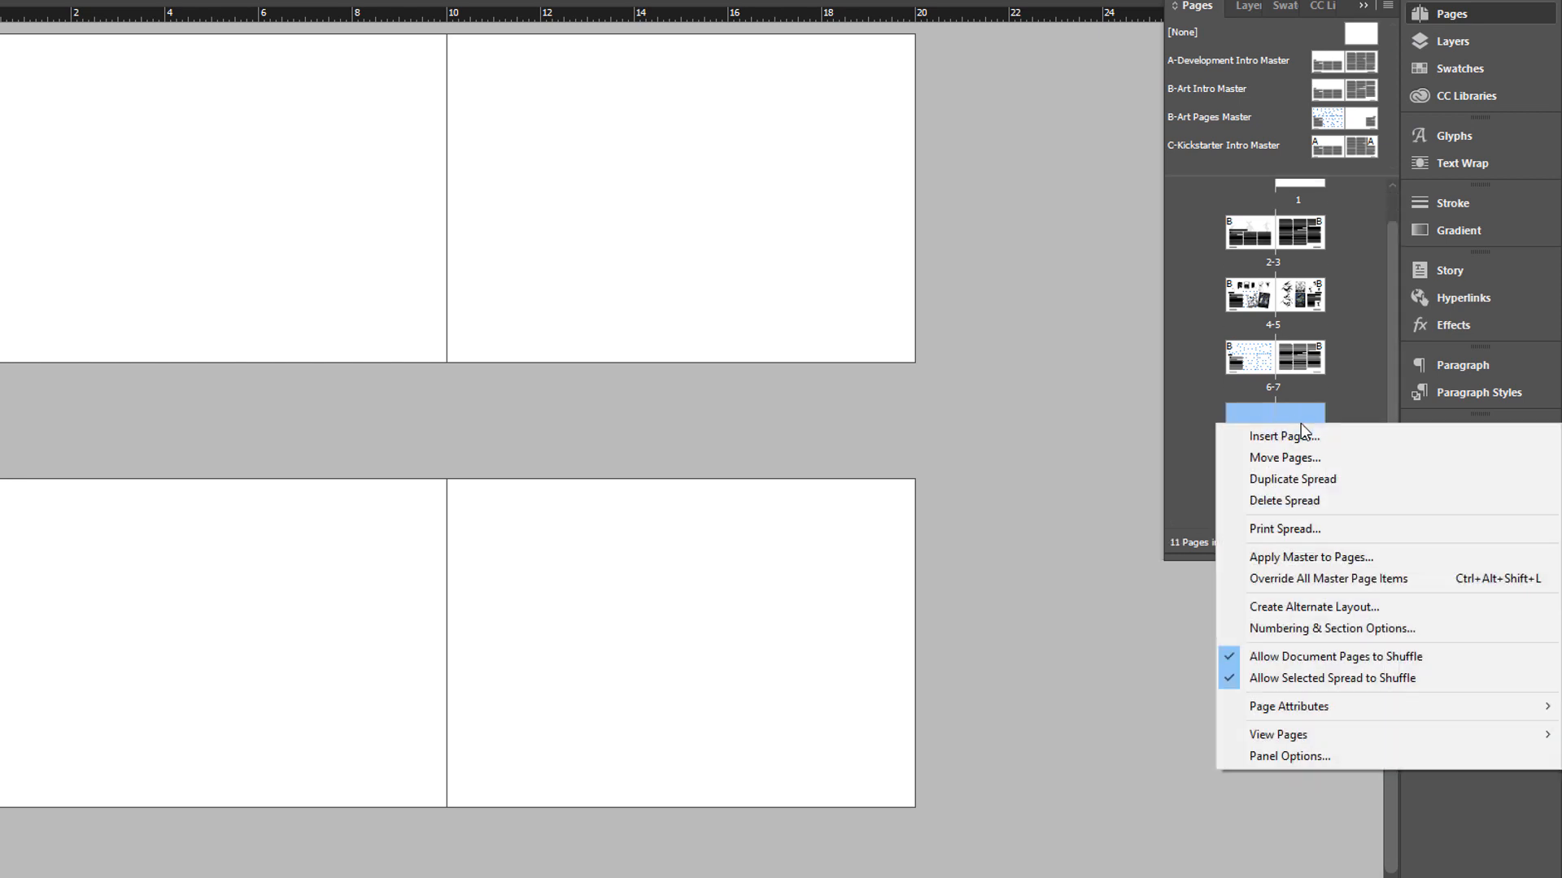
left_click(1310, 557)
left_click(651, 390)
left_click(647, 428)
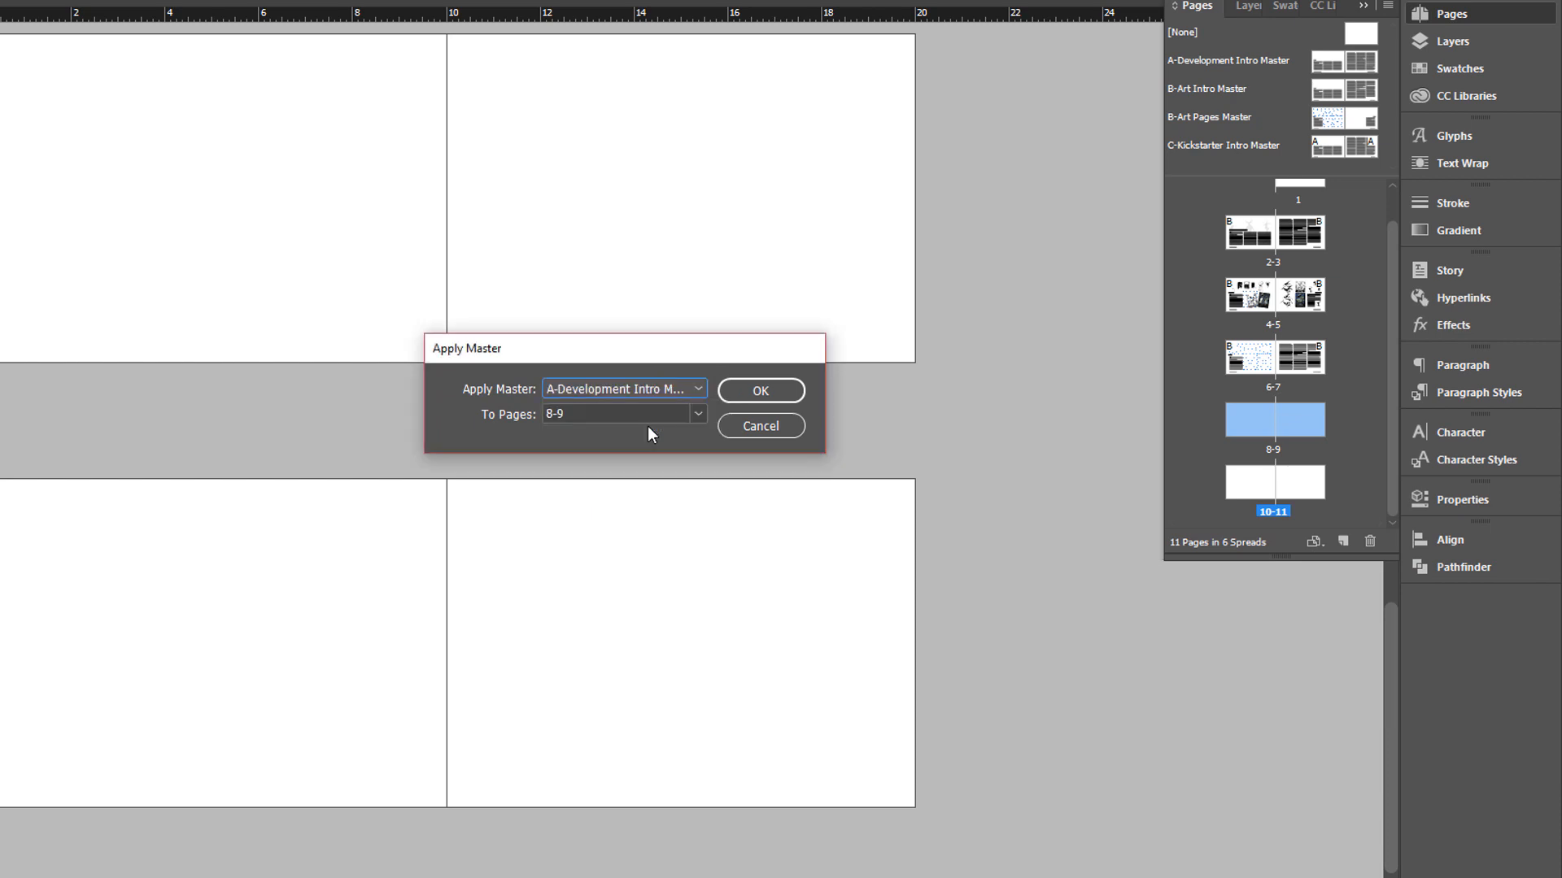
left_click(746, 392)
Step: Apply B-Art Pages Master to page 10 of the blank last spread
left_click(1257, 491)
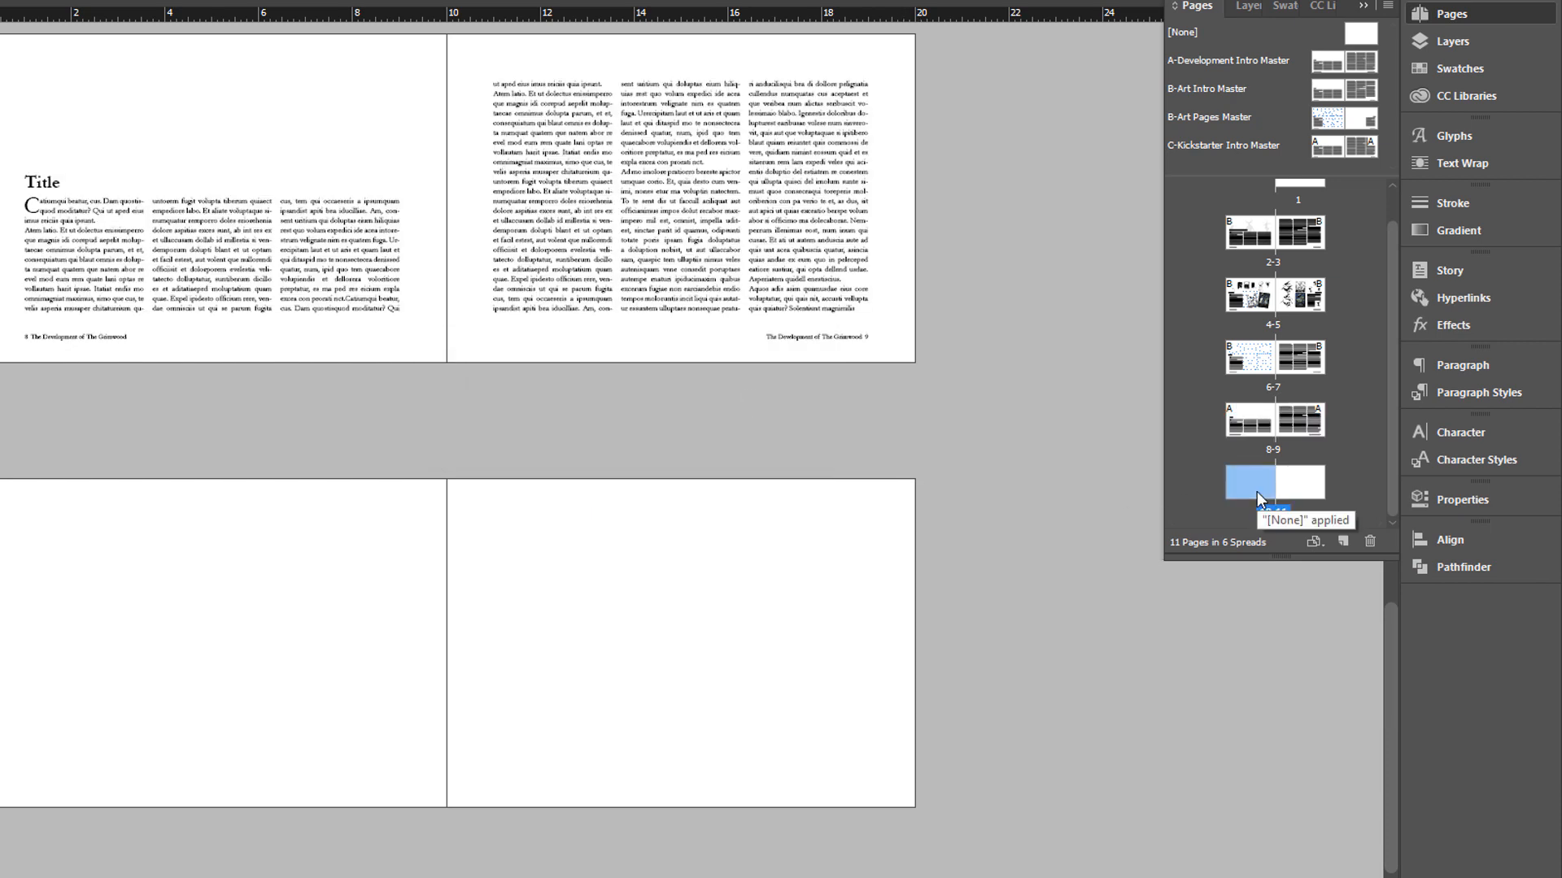
right_click(1237, 483)
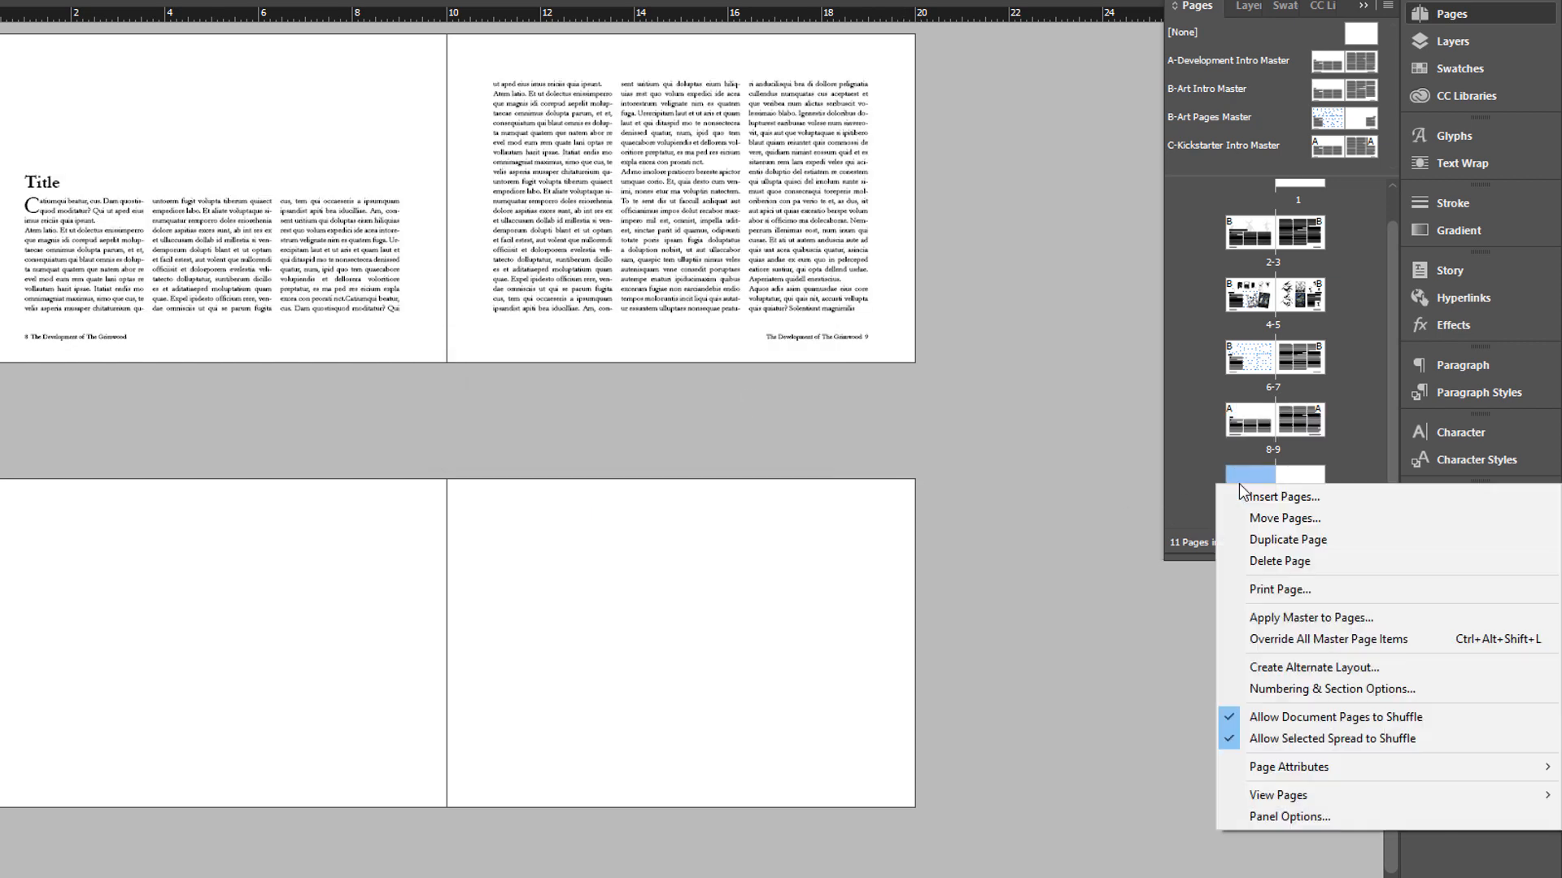
left_click(1291, 609)
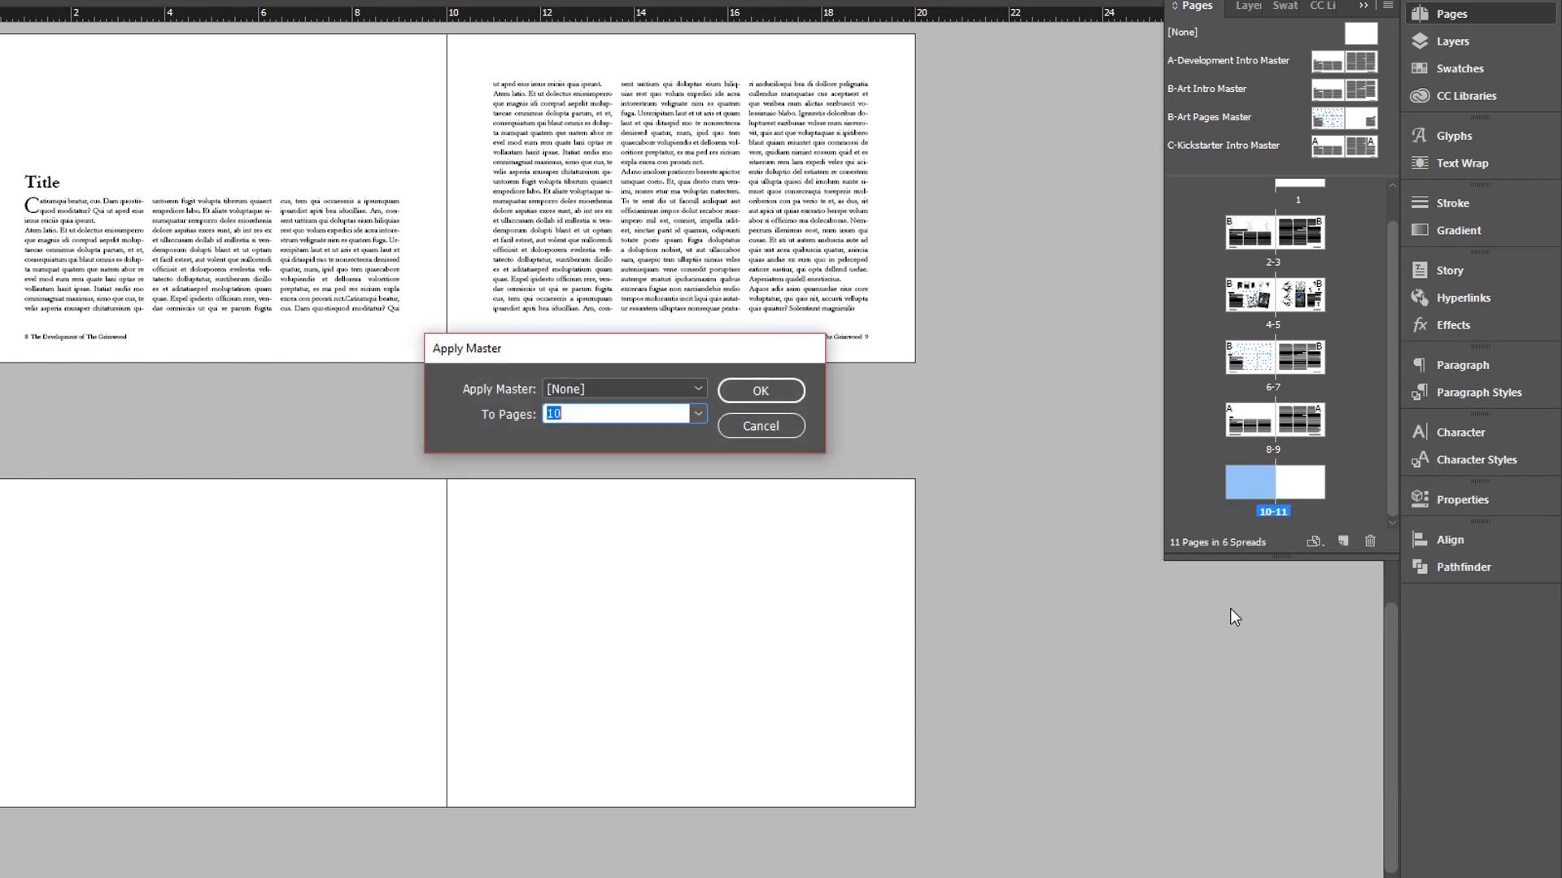
left_click(580, 391)
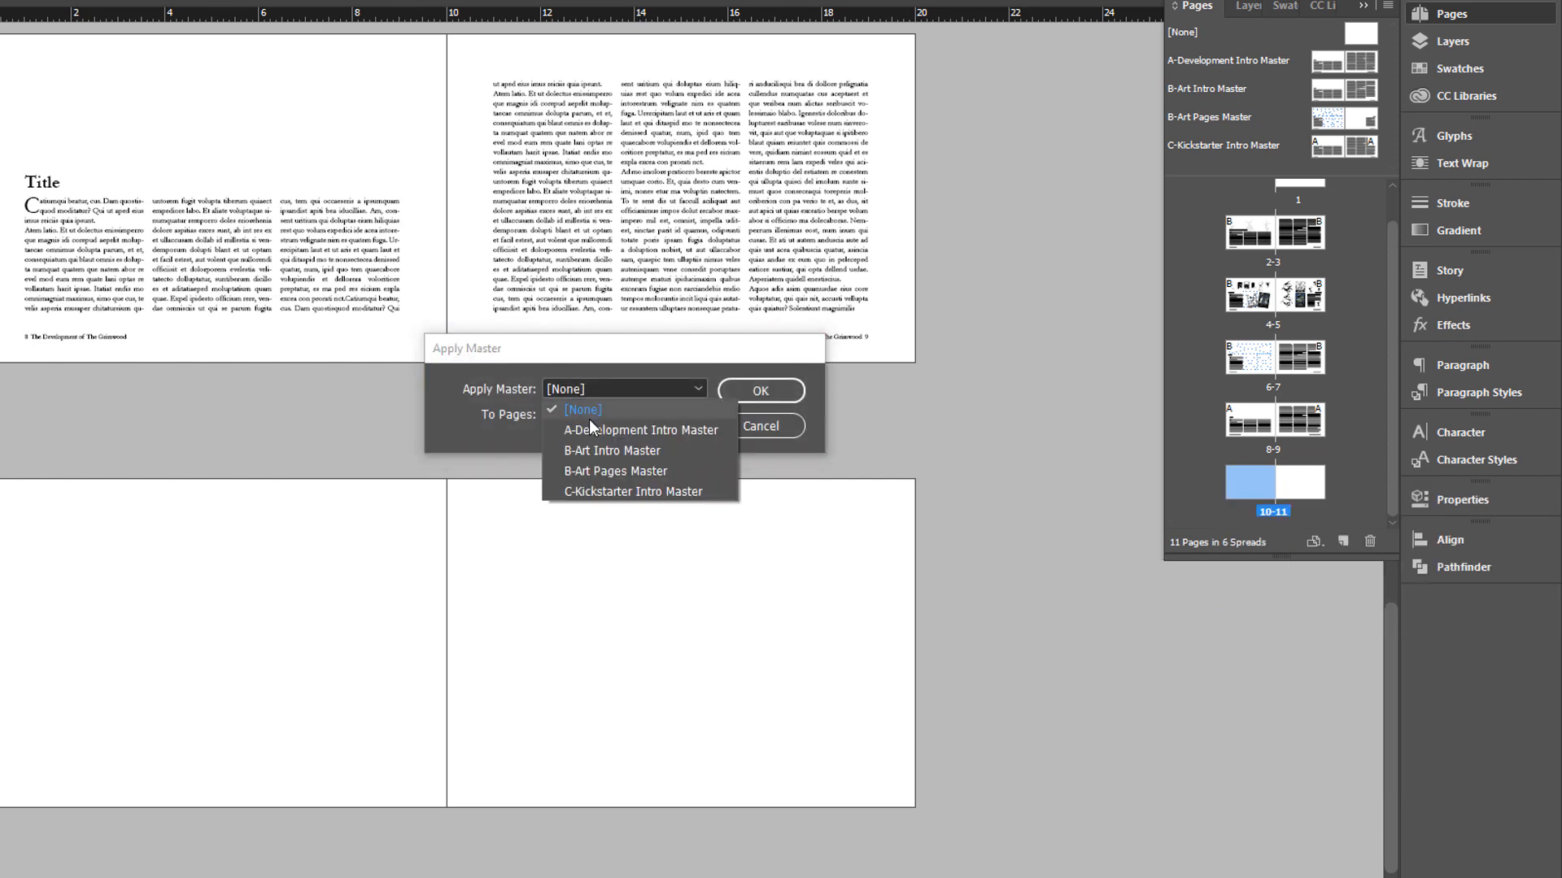
left_click(592, 464)
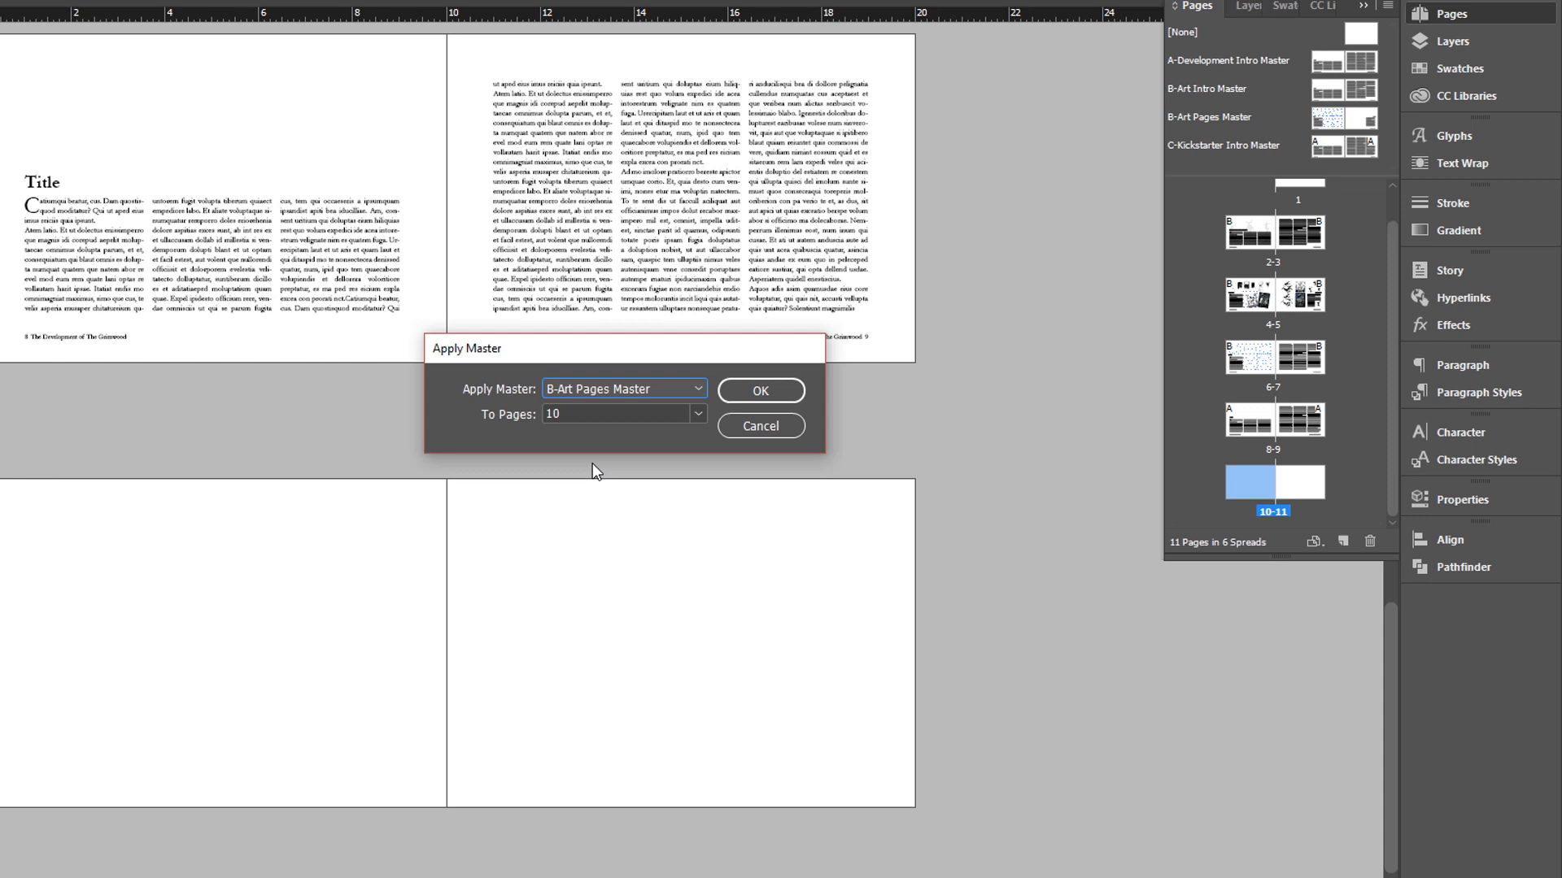
left_click(731, 391)
Step: Apply C-Kickstarter Intro Master to page 11
right_click(1290, 480)
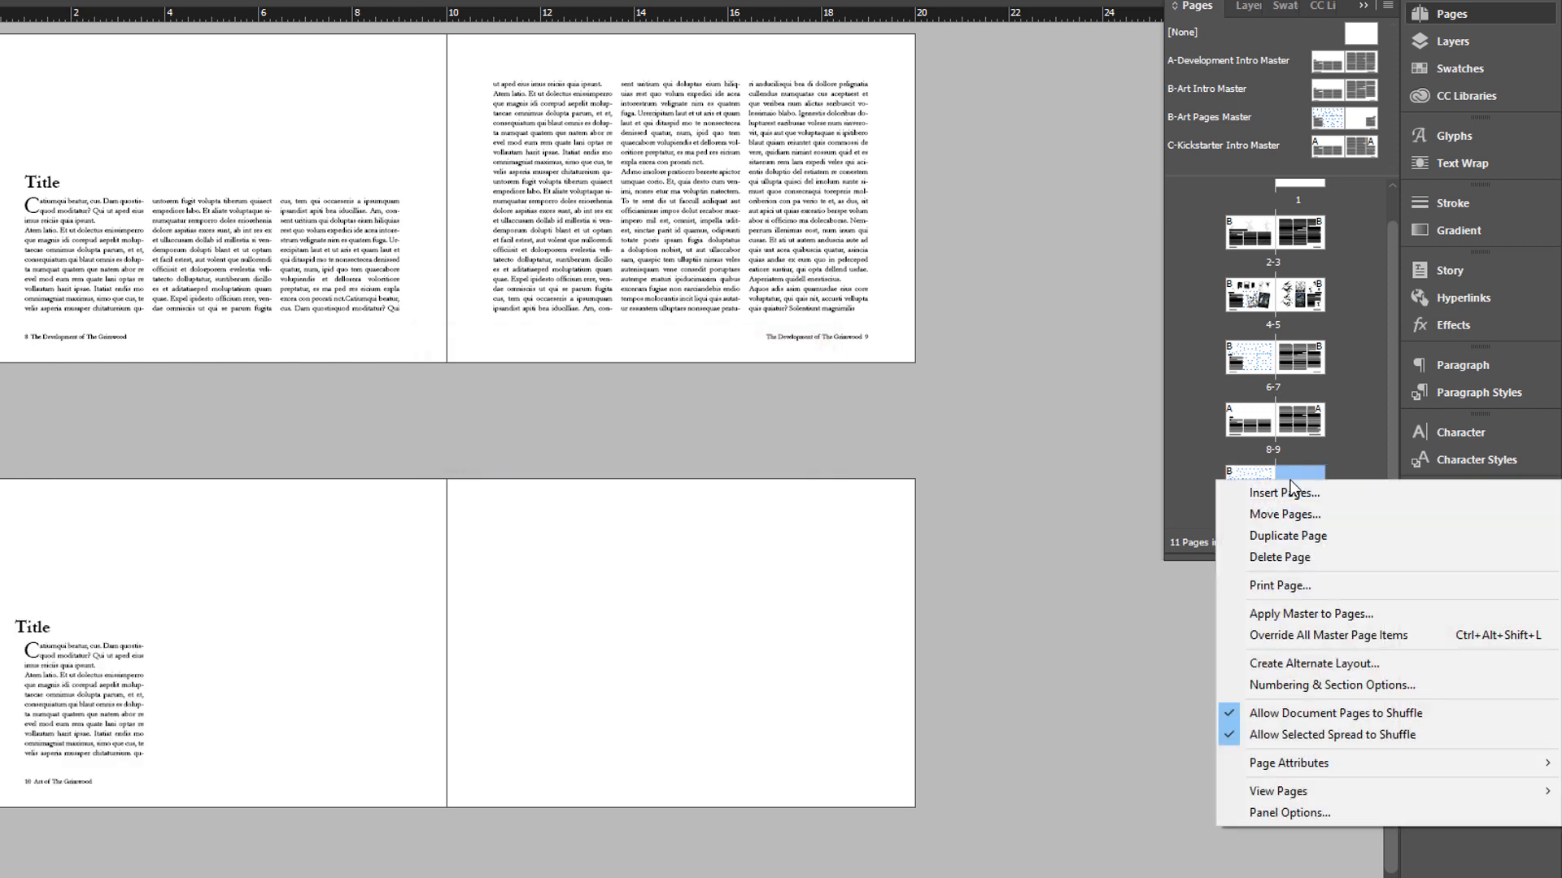
left_click(1317, 532)
left_click(633, 390)
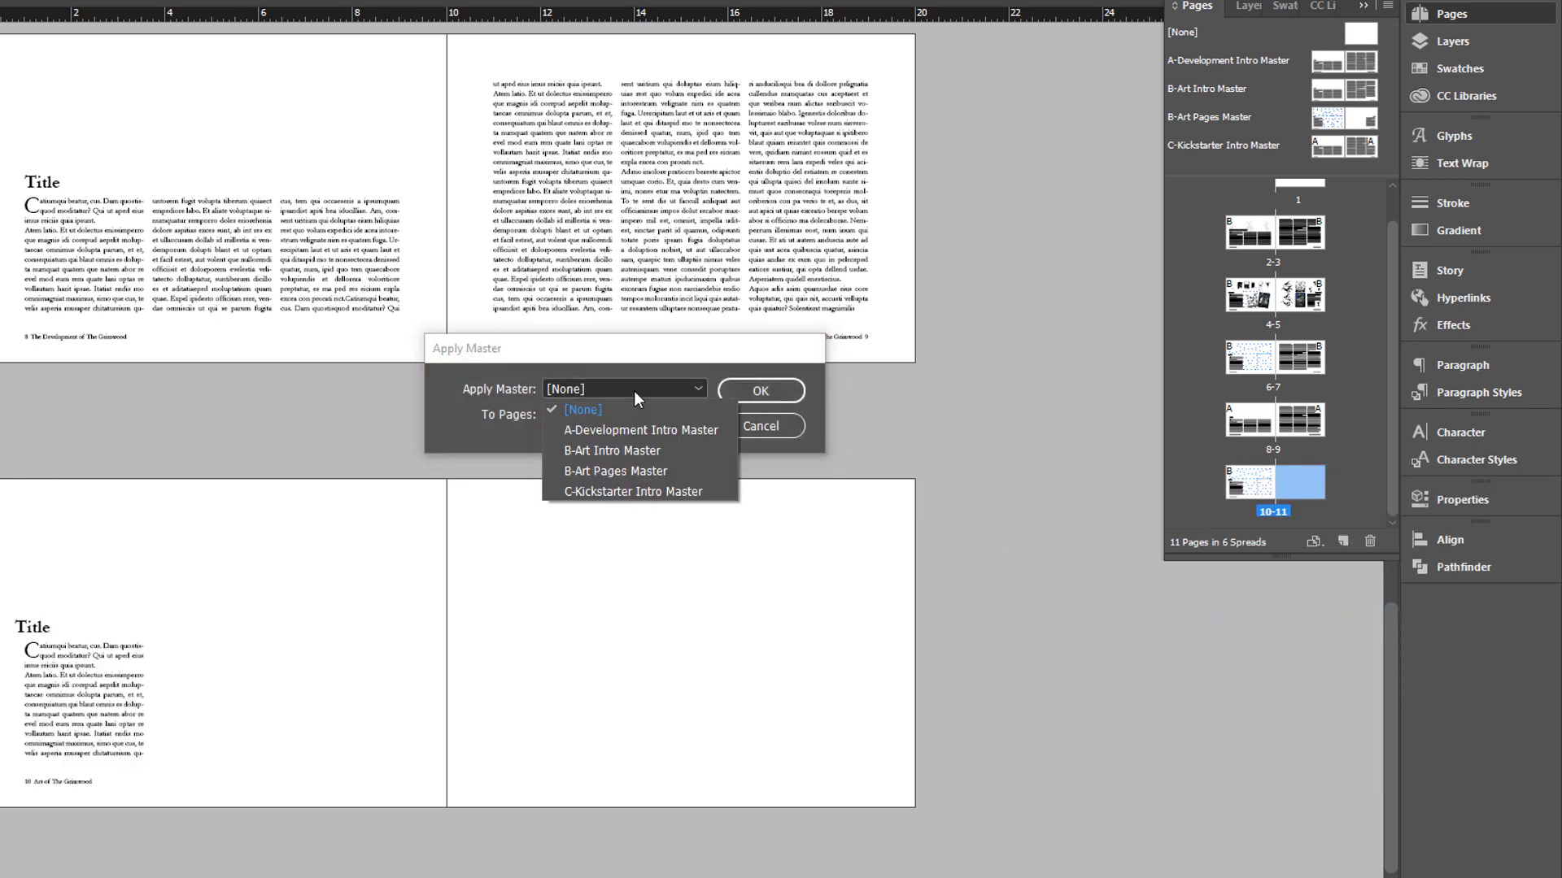
left_click(656, 486)
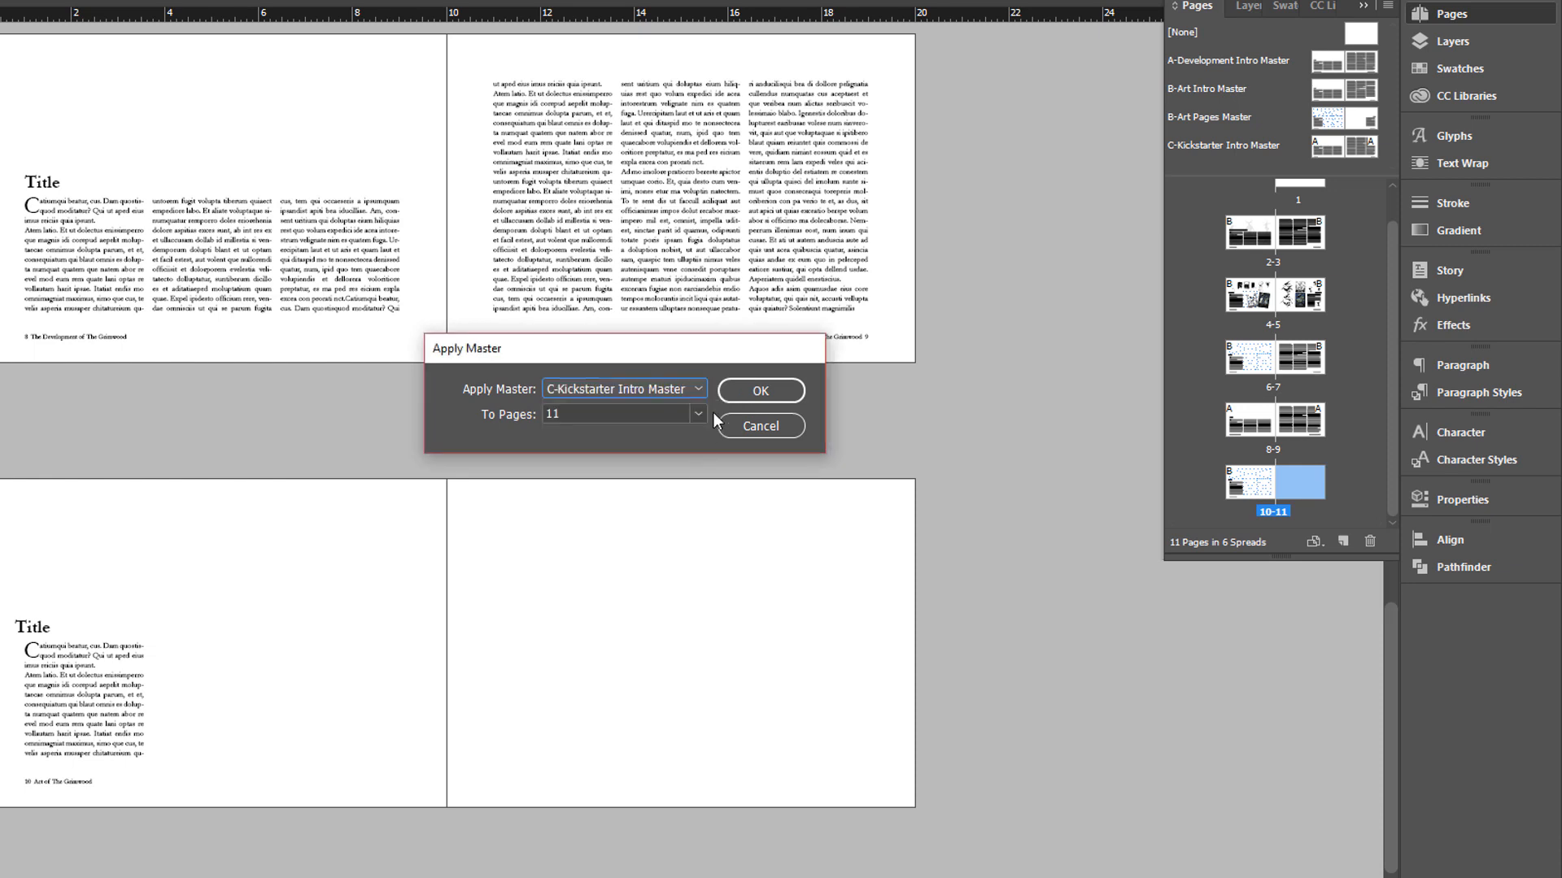
left_click(759, 386)
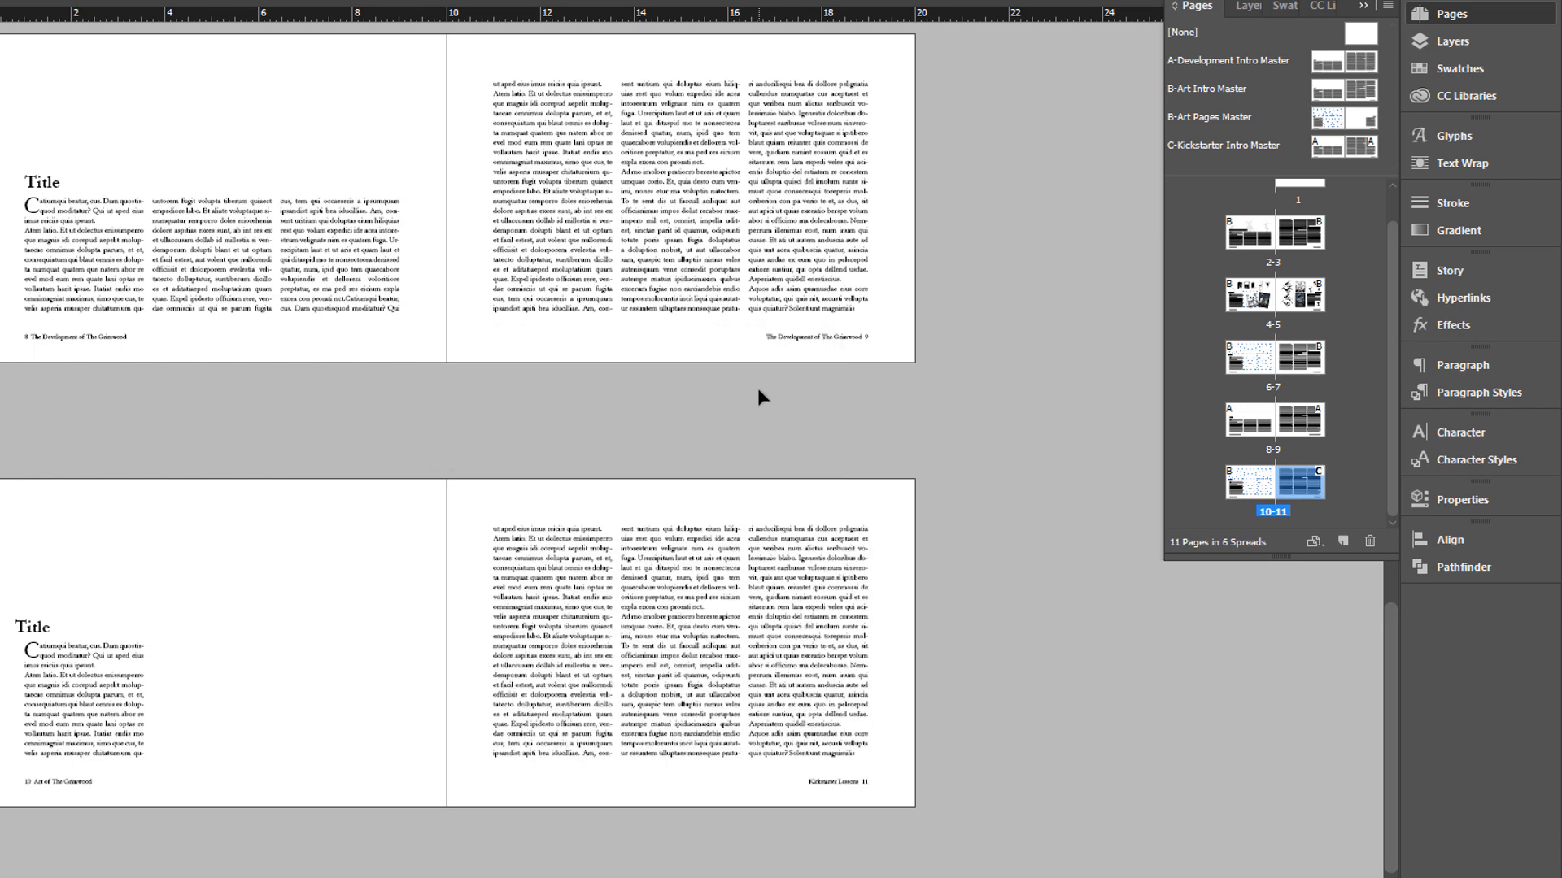
Step: Delete pages 6 through 11 from the document
left_click(1241, 369)
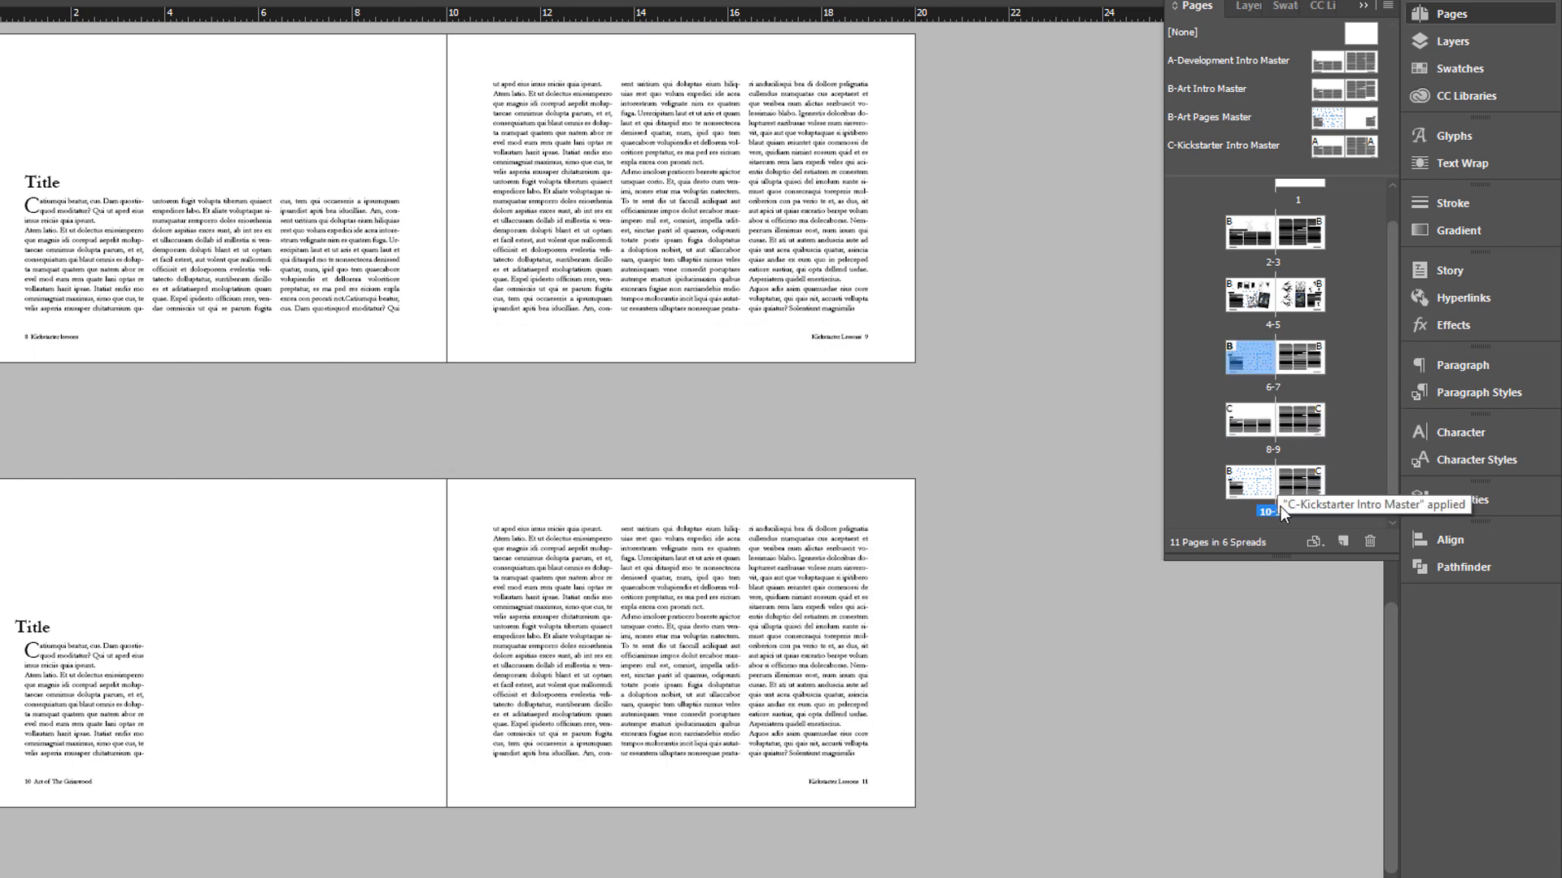
left_click(1295, 486, "shift")
left_click(1370, 543)
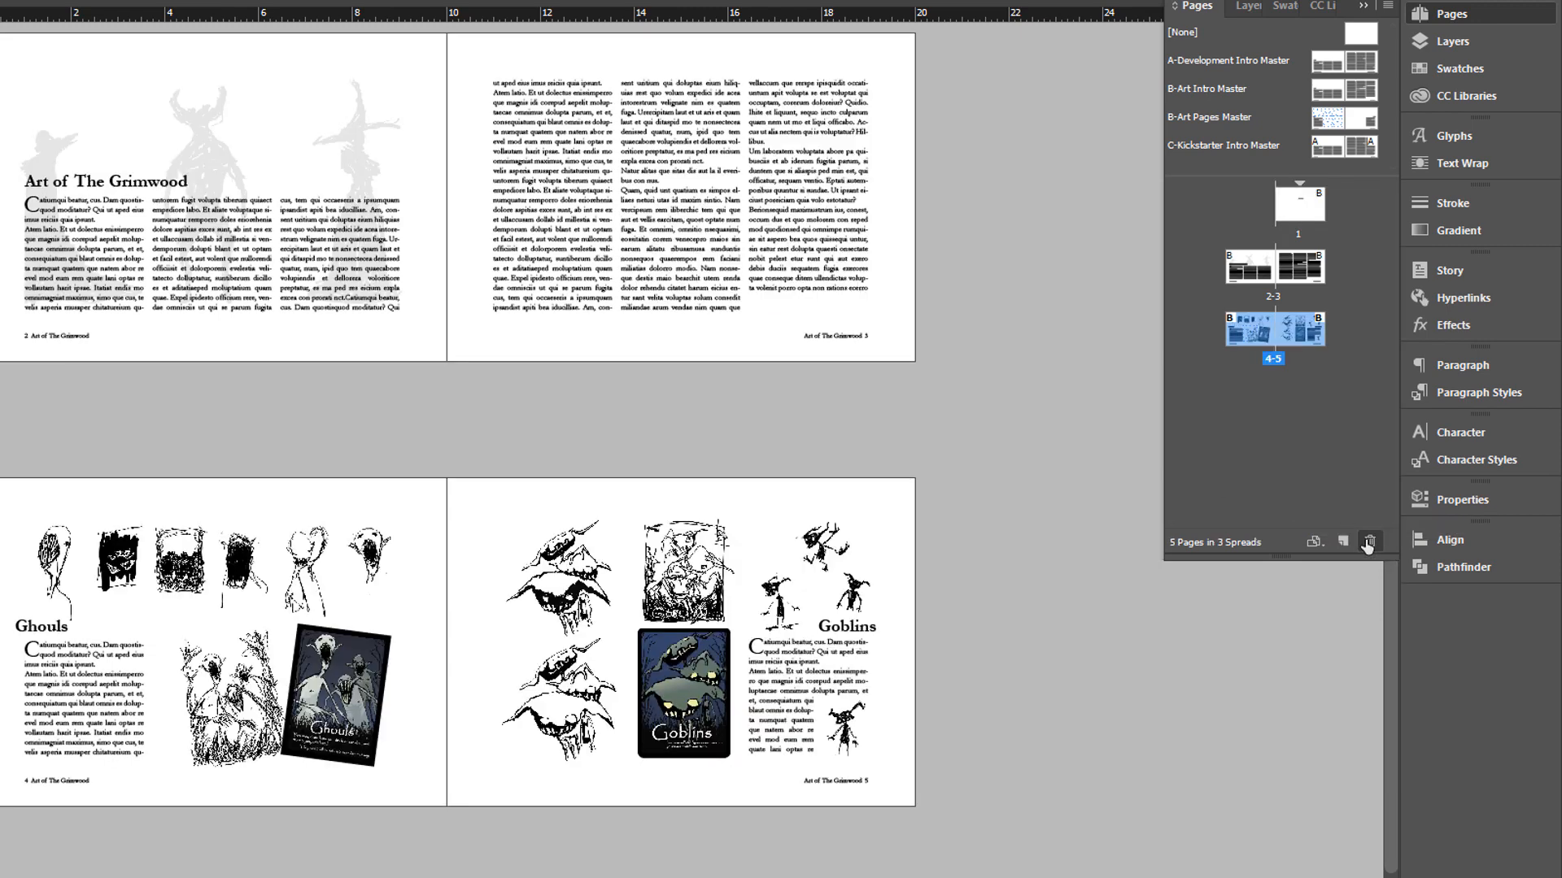
left_click(1287, 474)
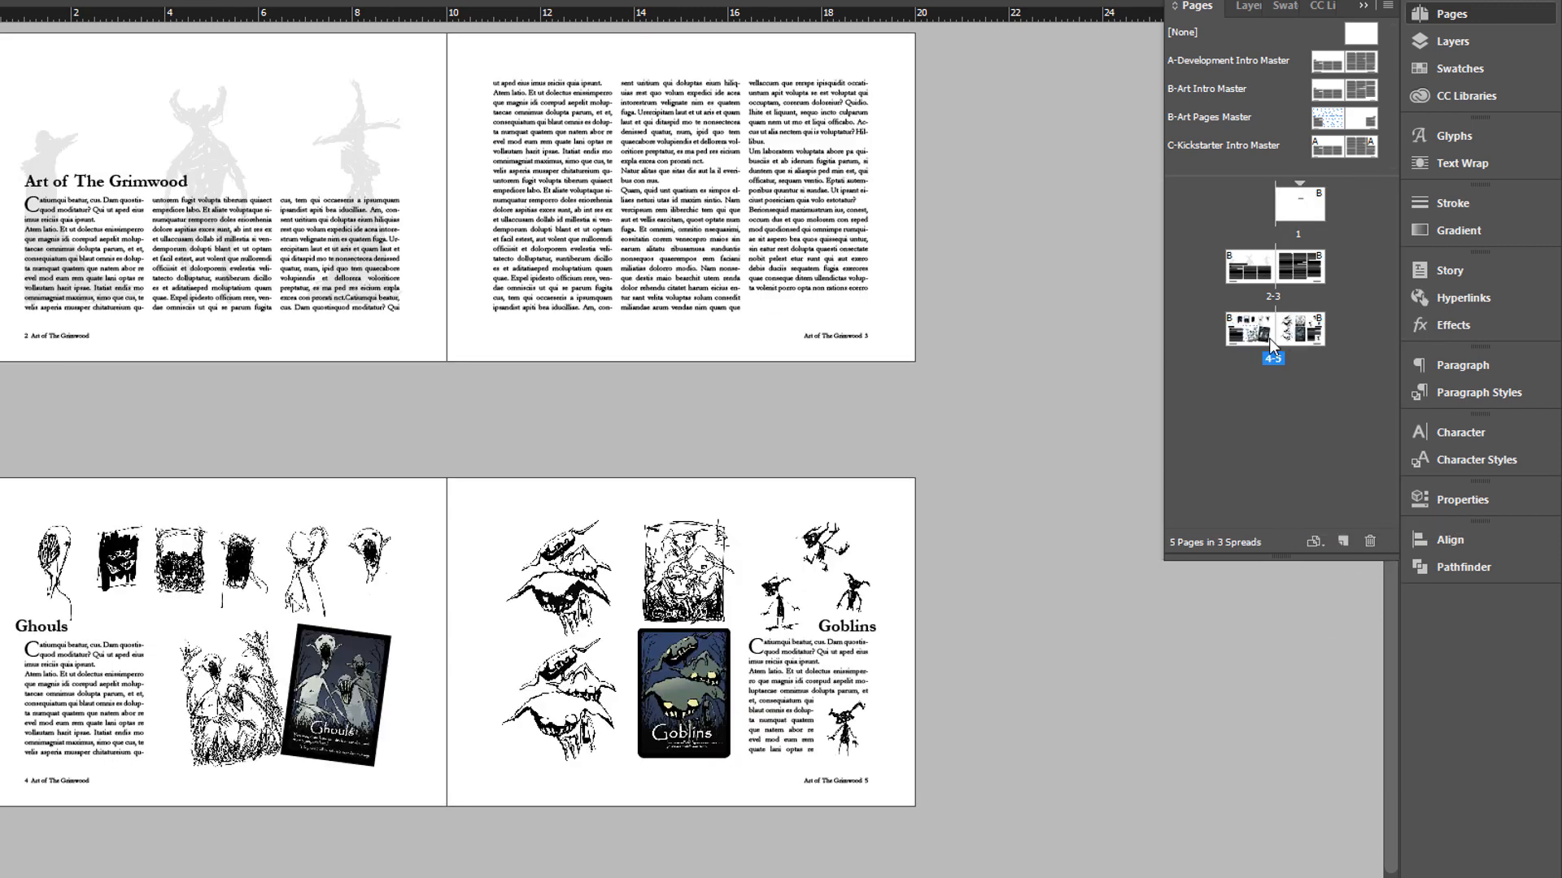
left_click_drag(1288, 330, 1340, 536)
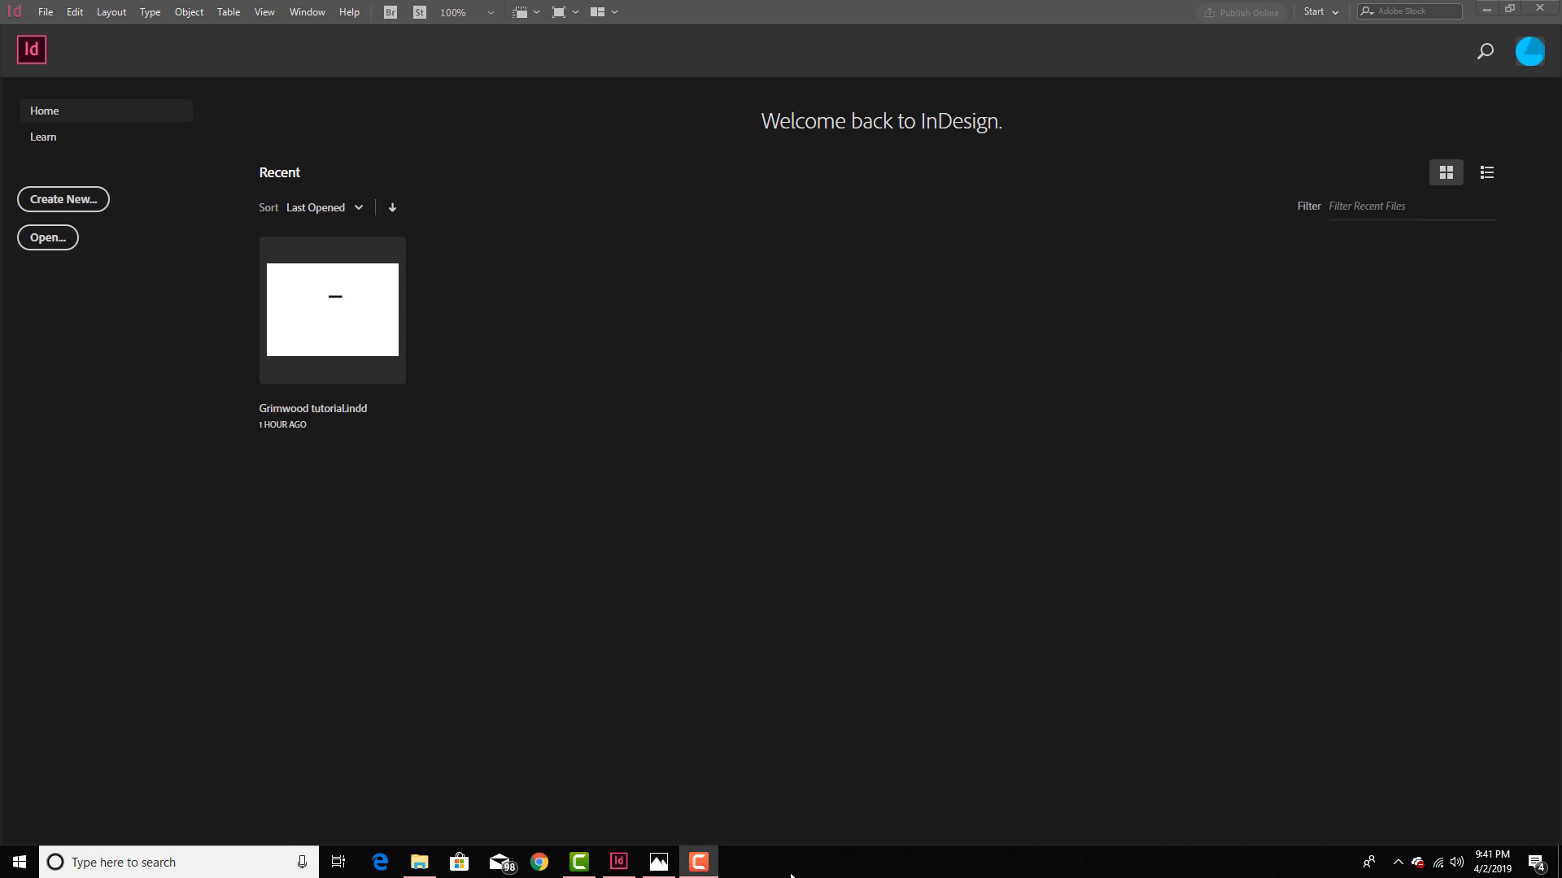
Step: Create a new landscape document measured in inches, 10 in wide by 7 in high, with facing pages
left_click(96, 202)
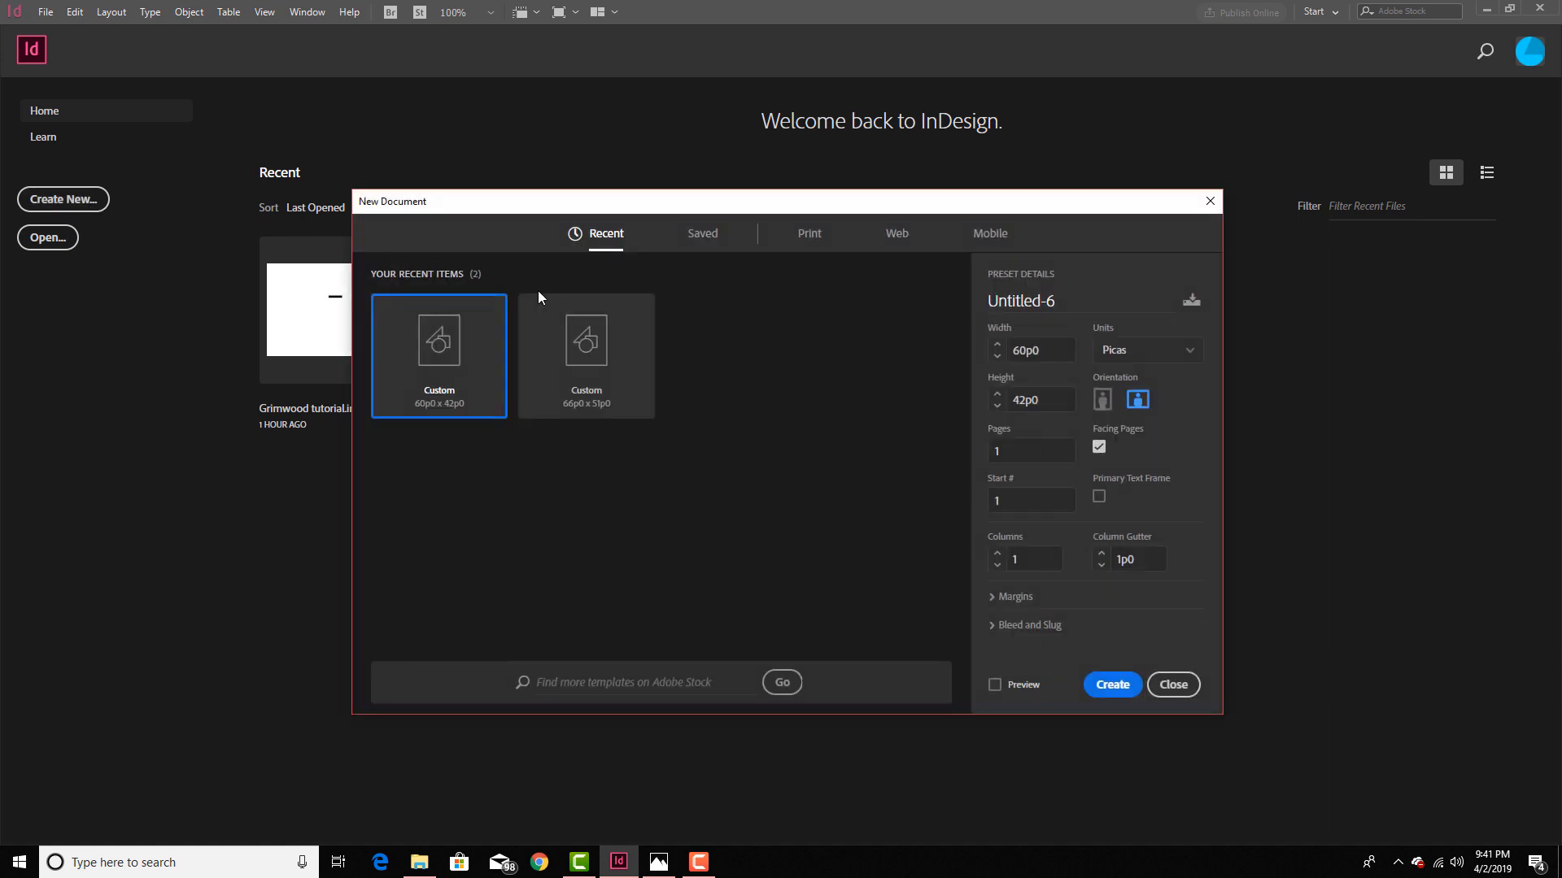
left_click(1128, 356)
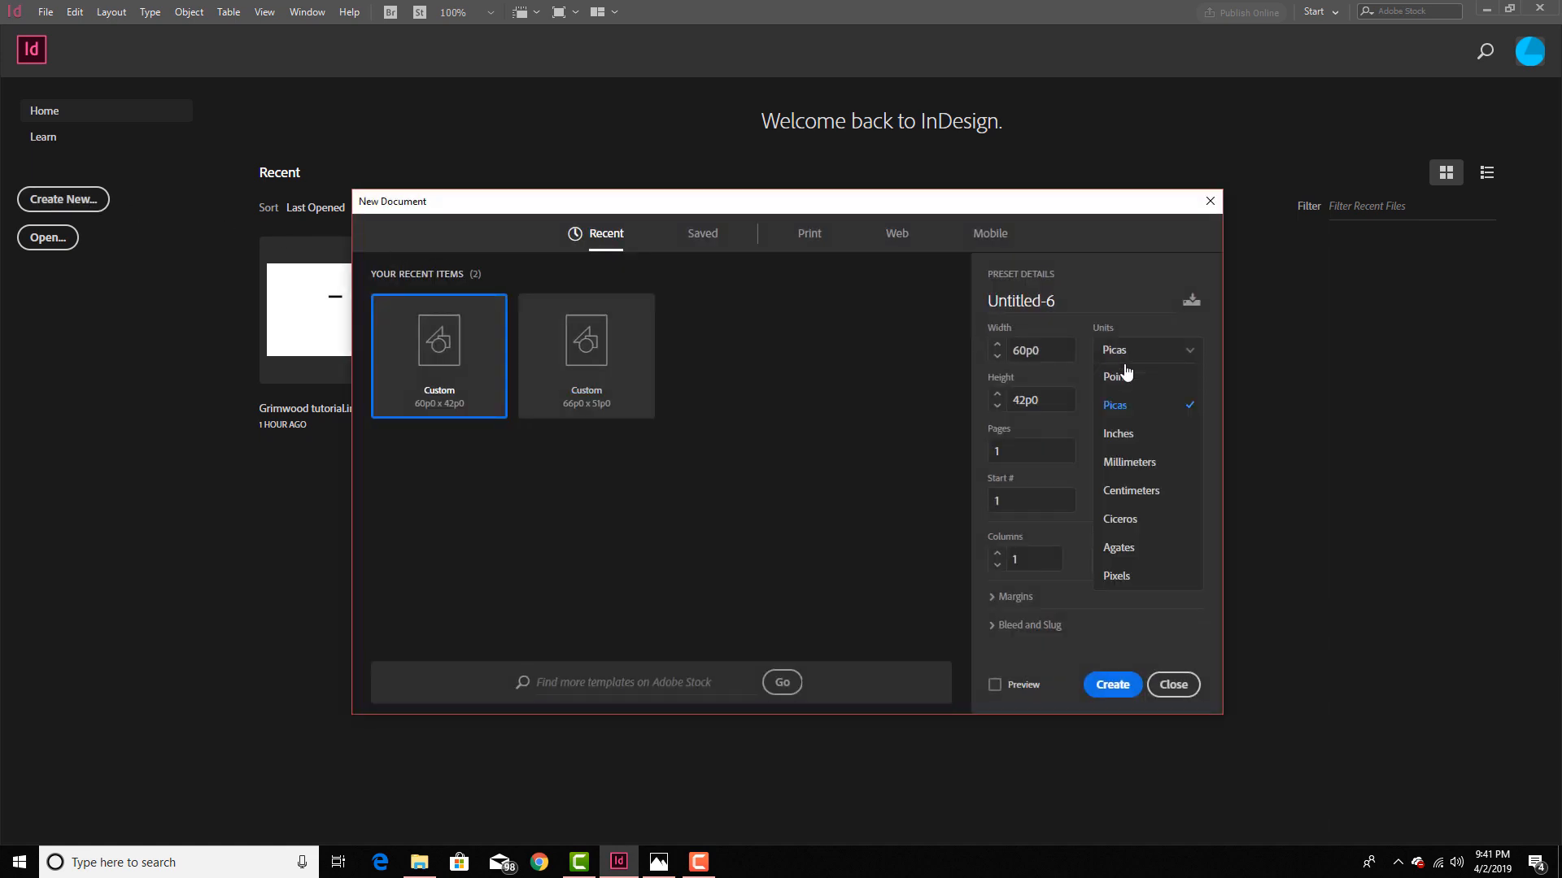
left_click(1123, 433)
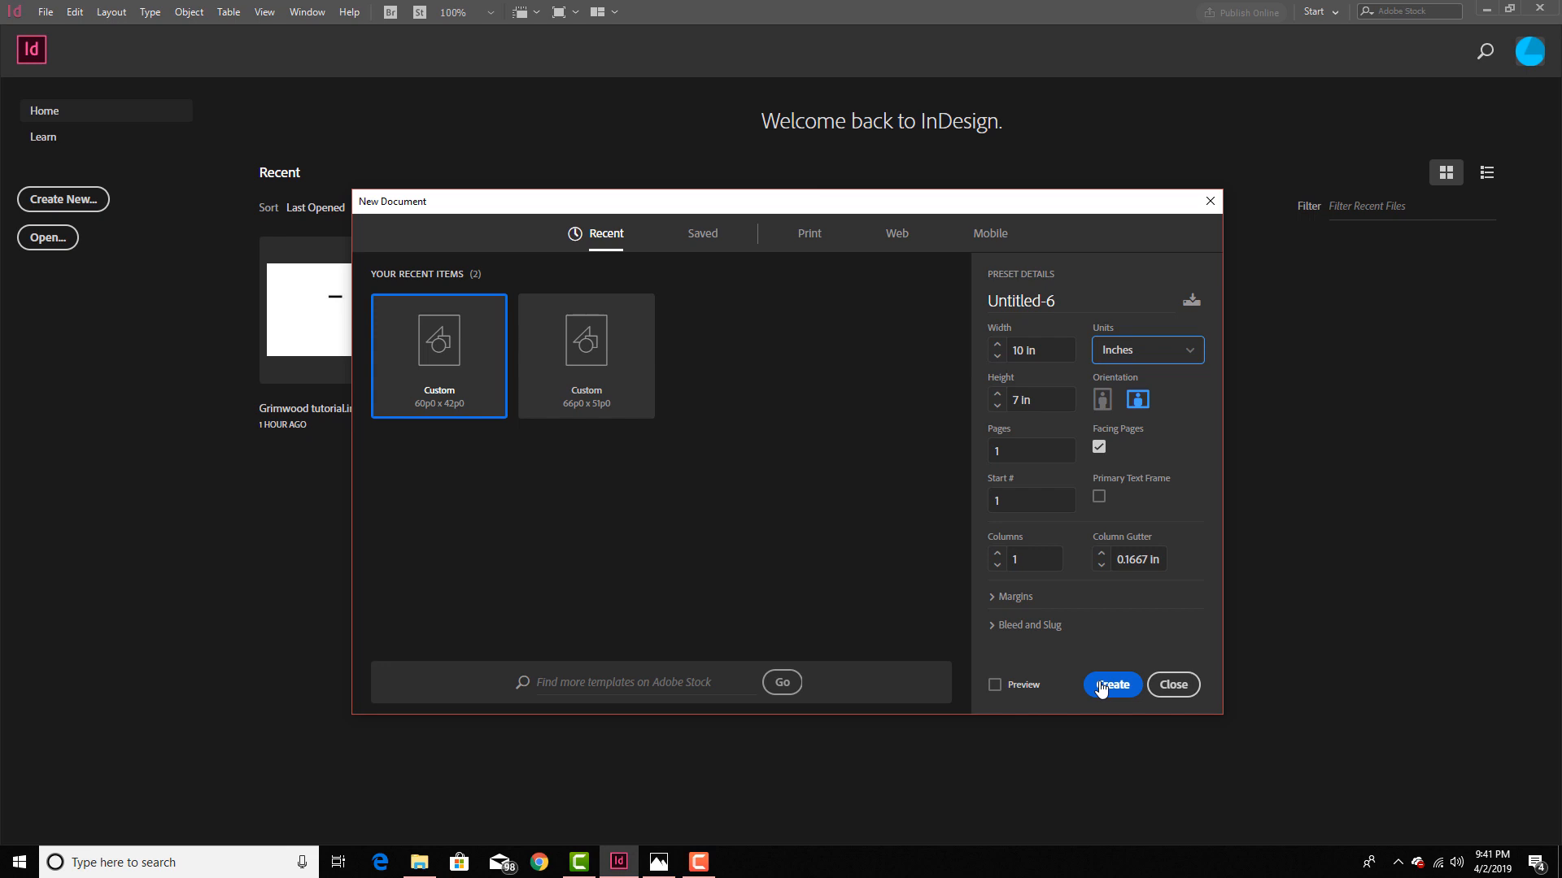
left_click(1106, 685)
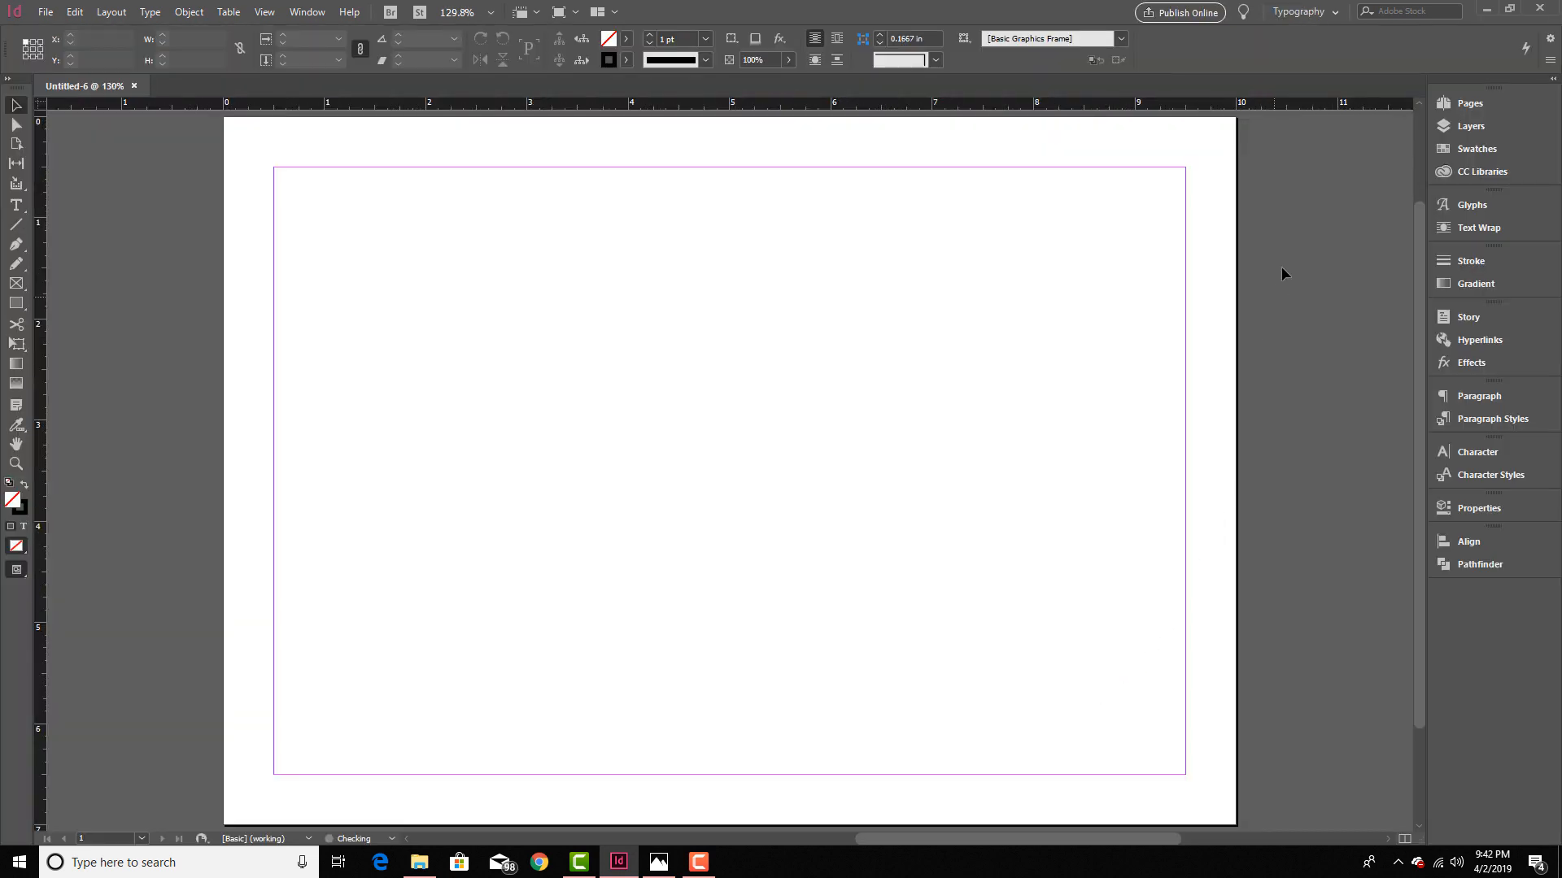
Step: Add a two-page A-Master spread after page 1 and apply the [None] master to pages 2-3
left_click(1445, 105)
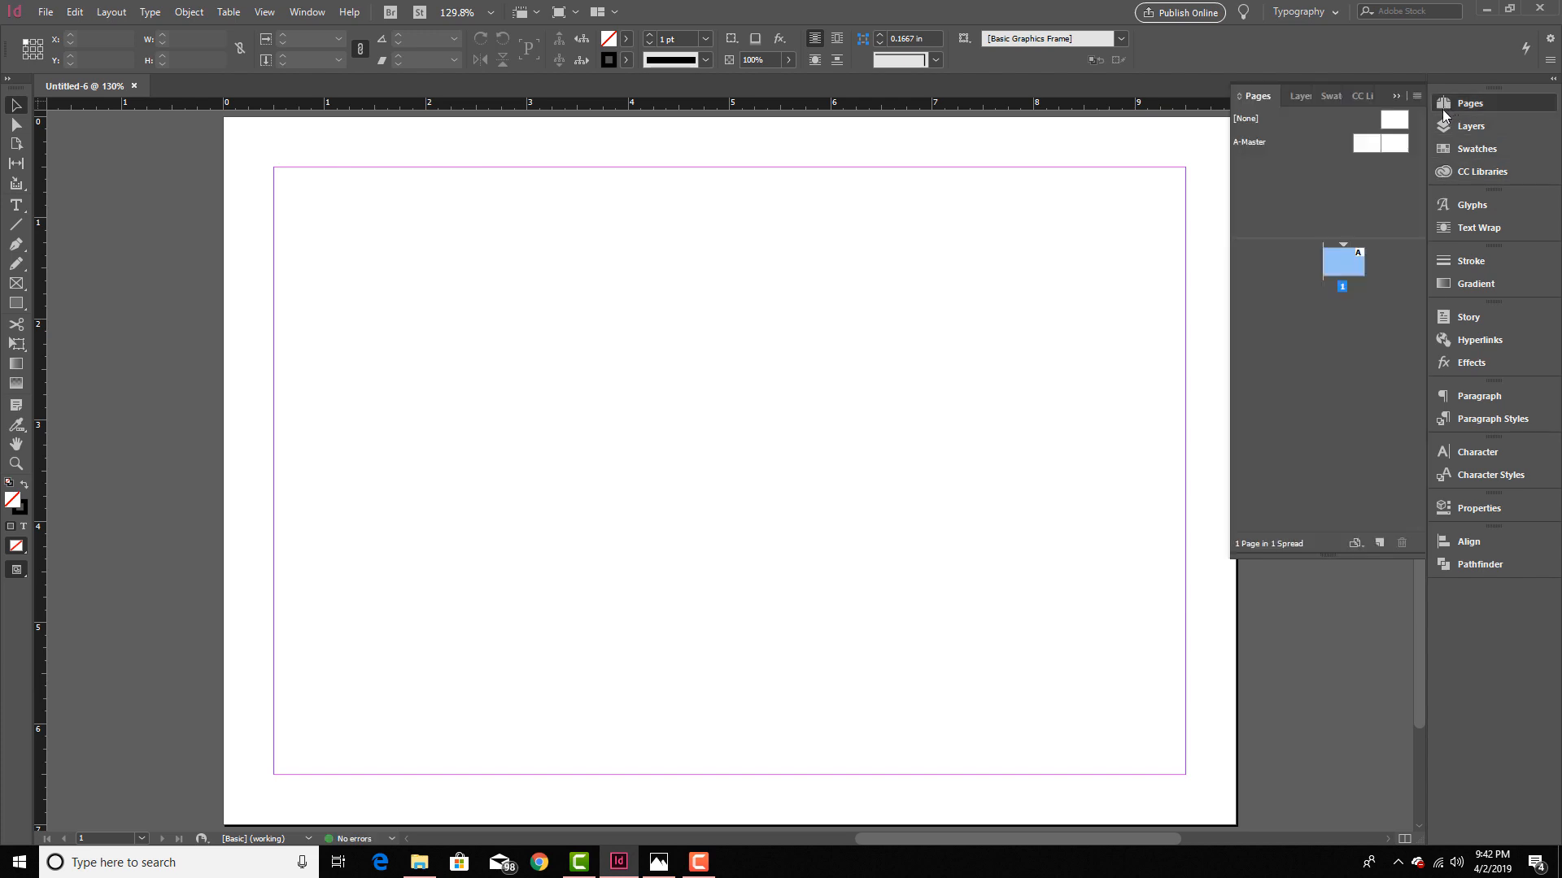
left_click_drag(1354, 142, 1386, 280)
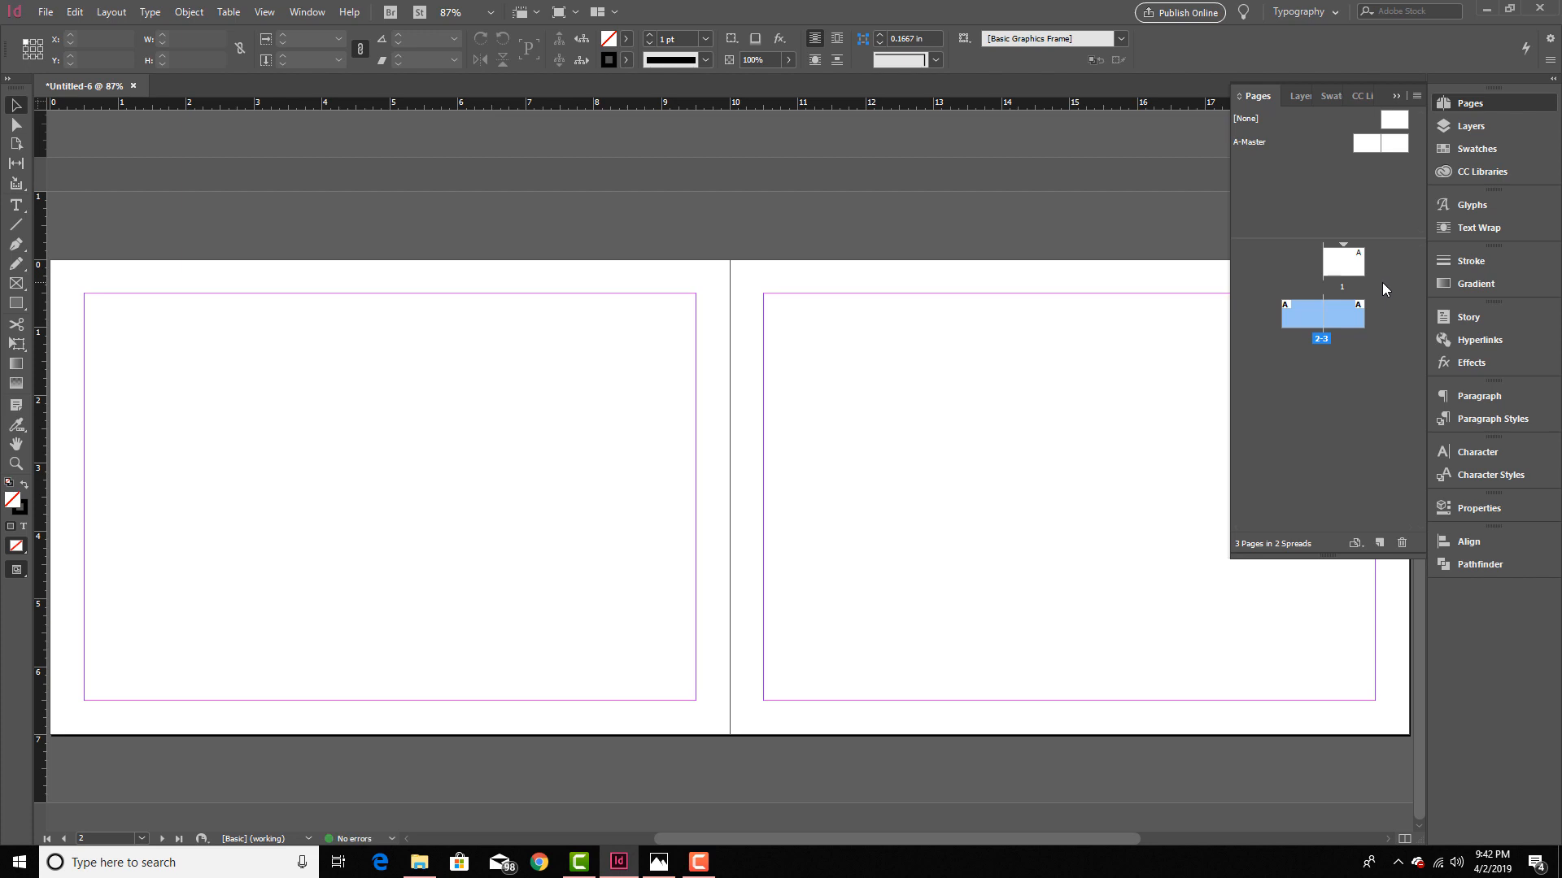
right_click(1298, 317)
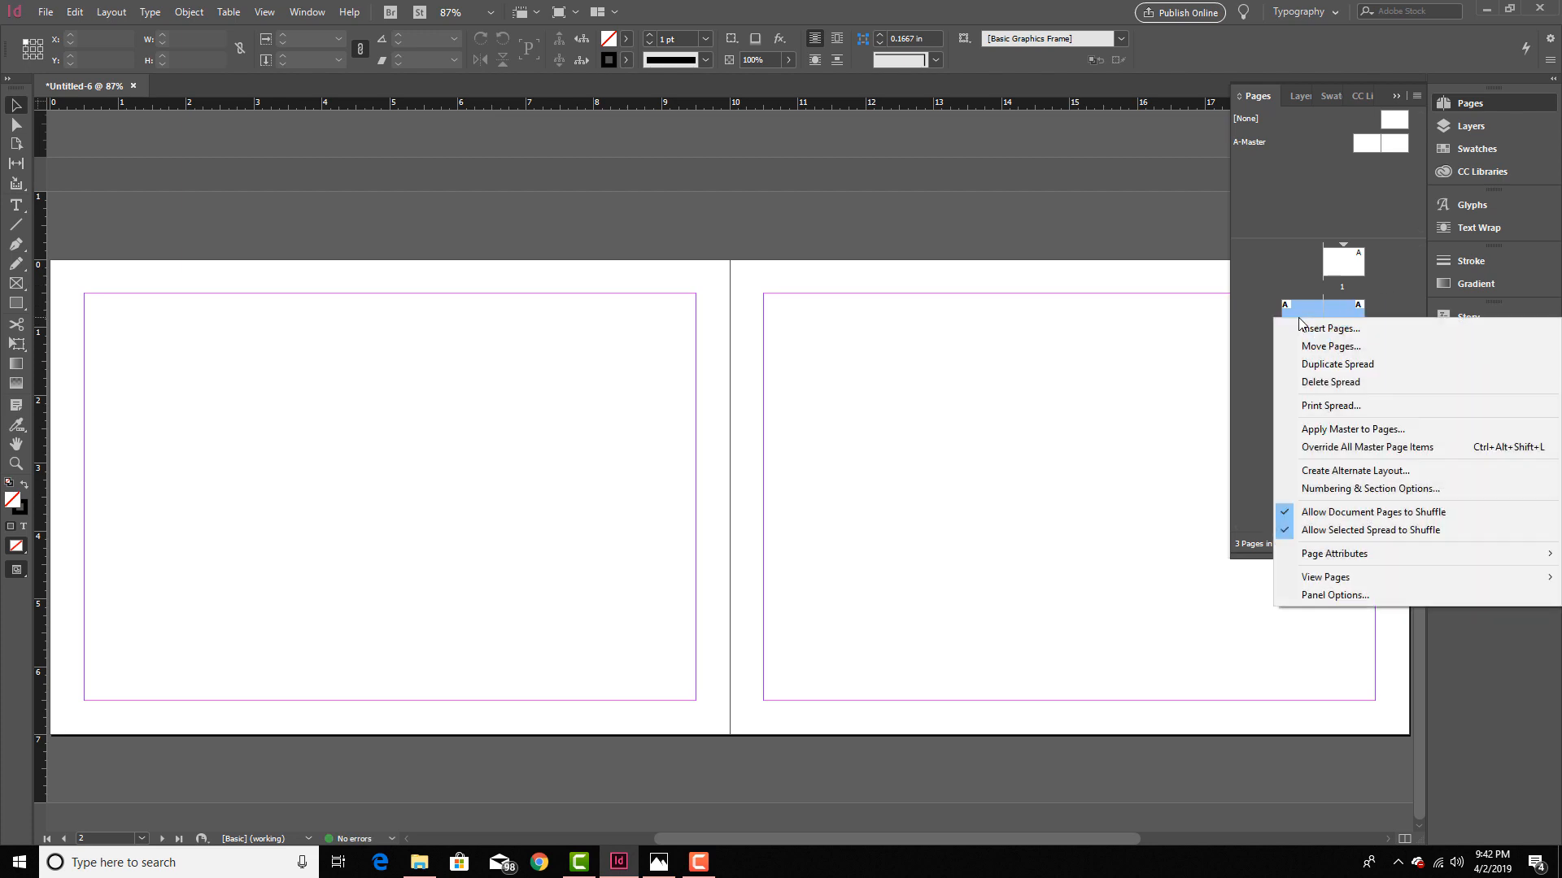
left_click(1352, 437)
left_click(842, 415)
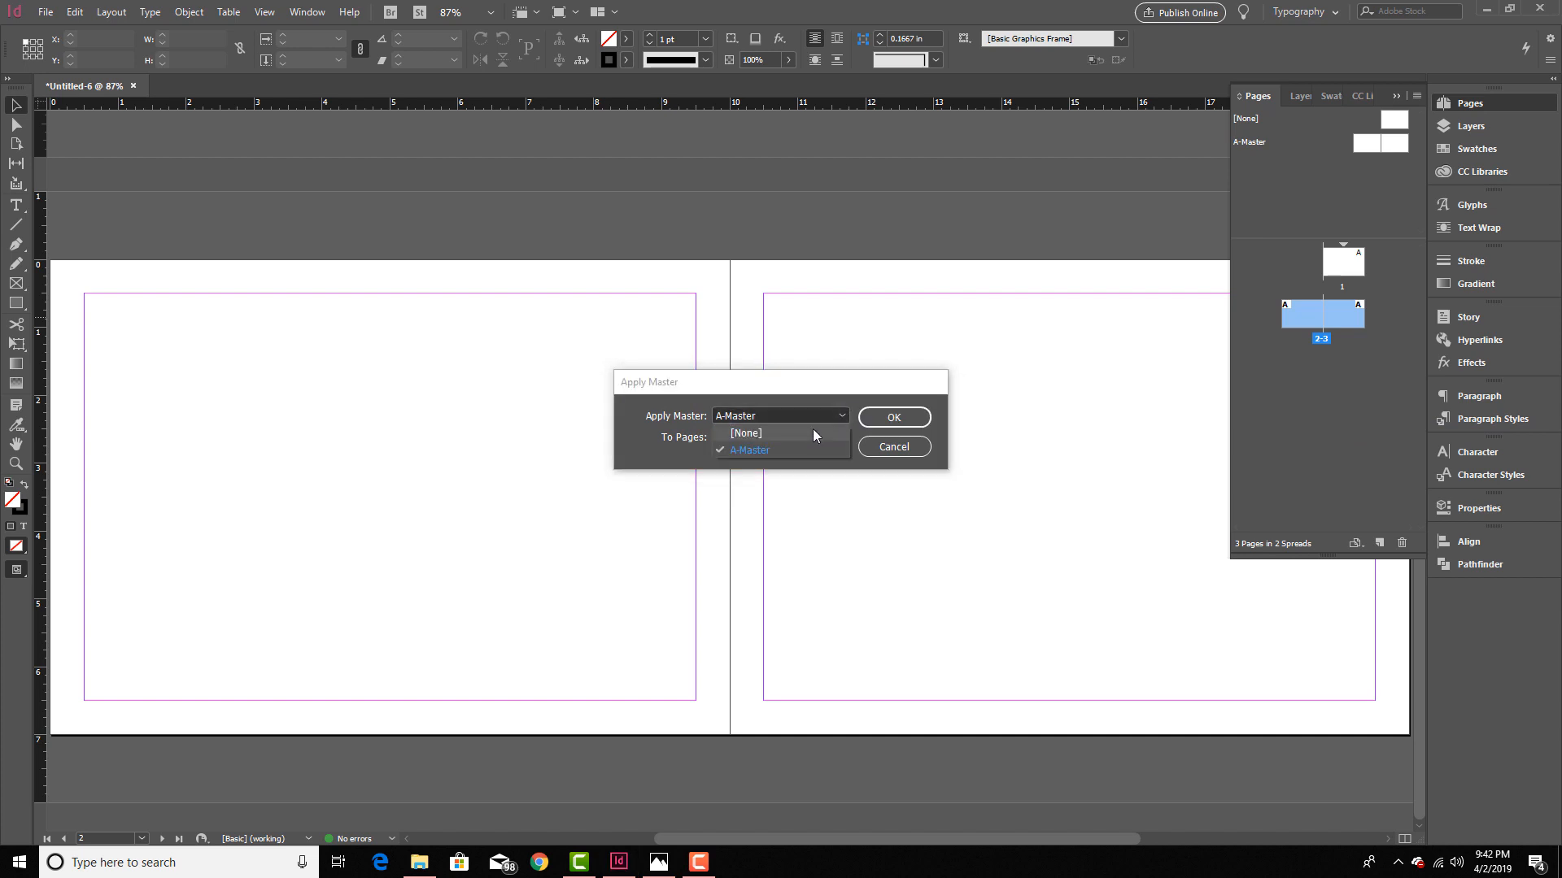
left_click(814, 434)
left_click(890, 418)
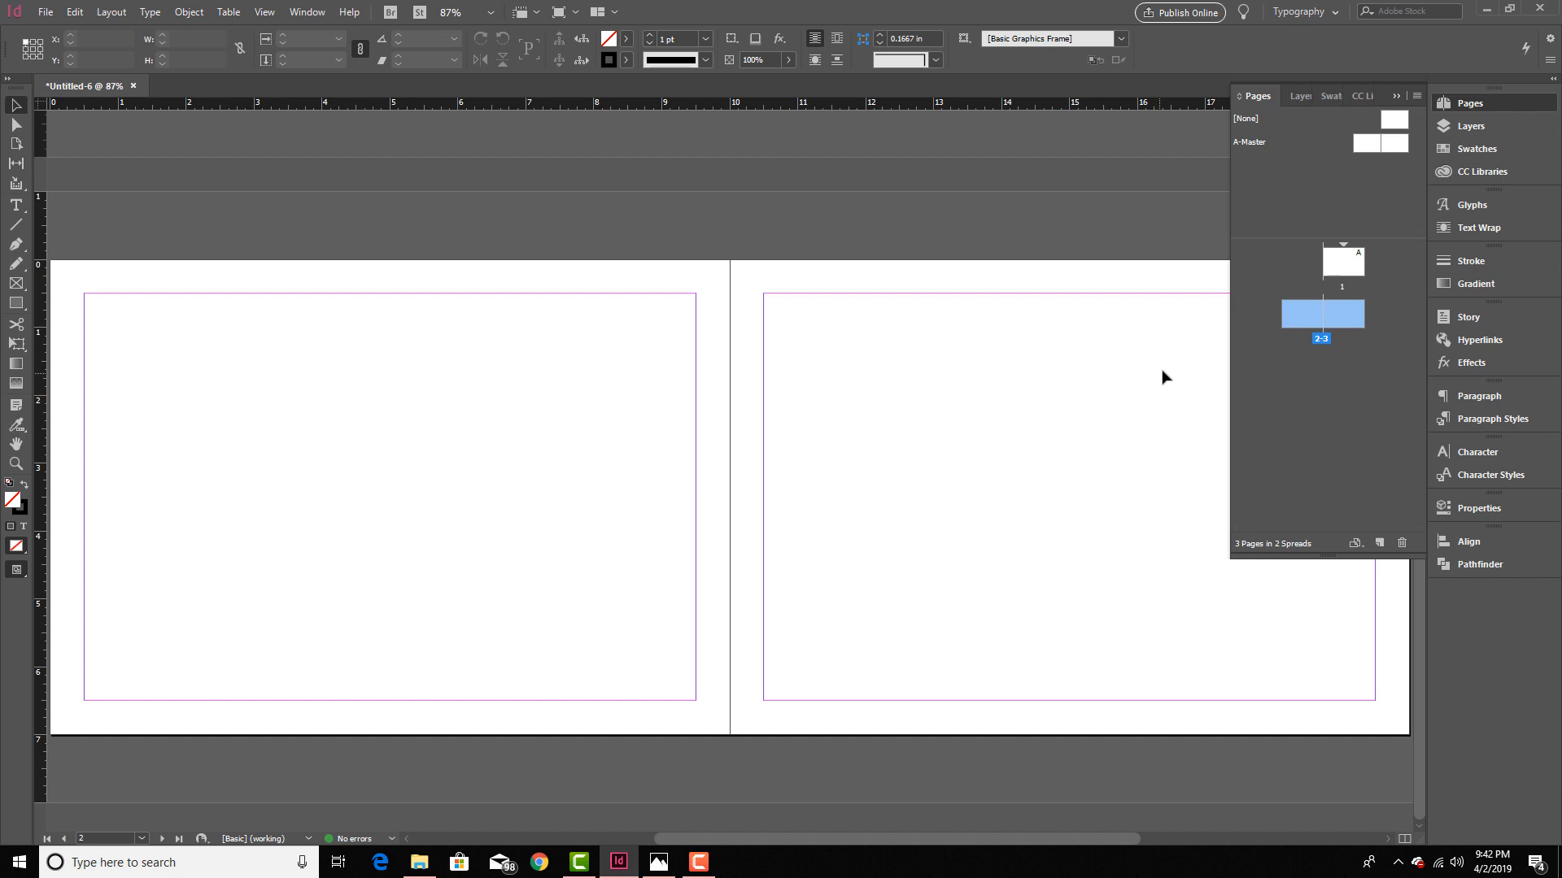
Step: Set all four linked page margins to 1 in
left_click(1499, 510)
left_click(1253, 298)
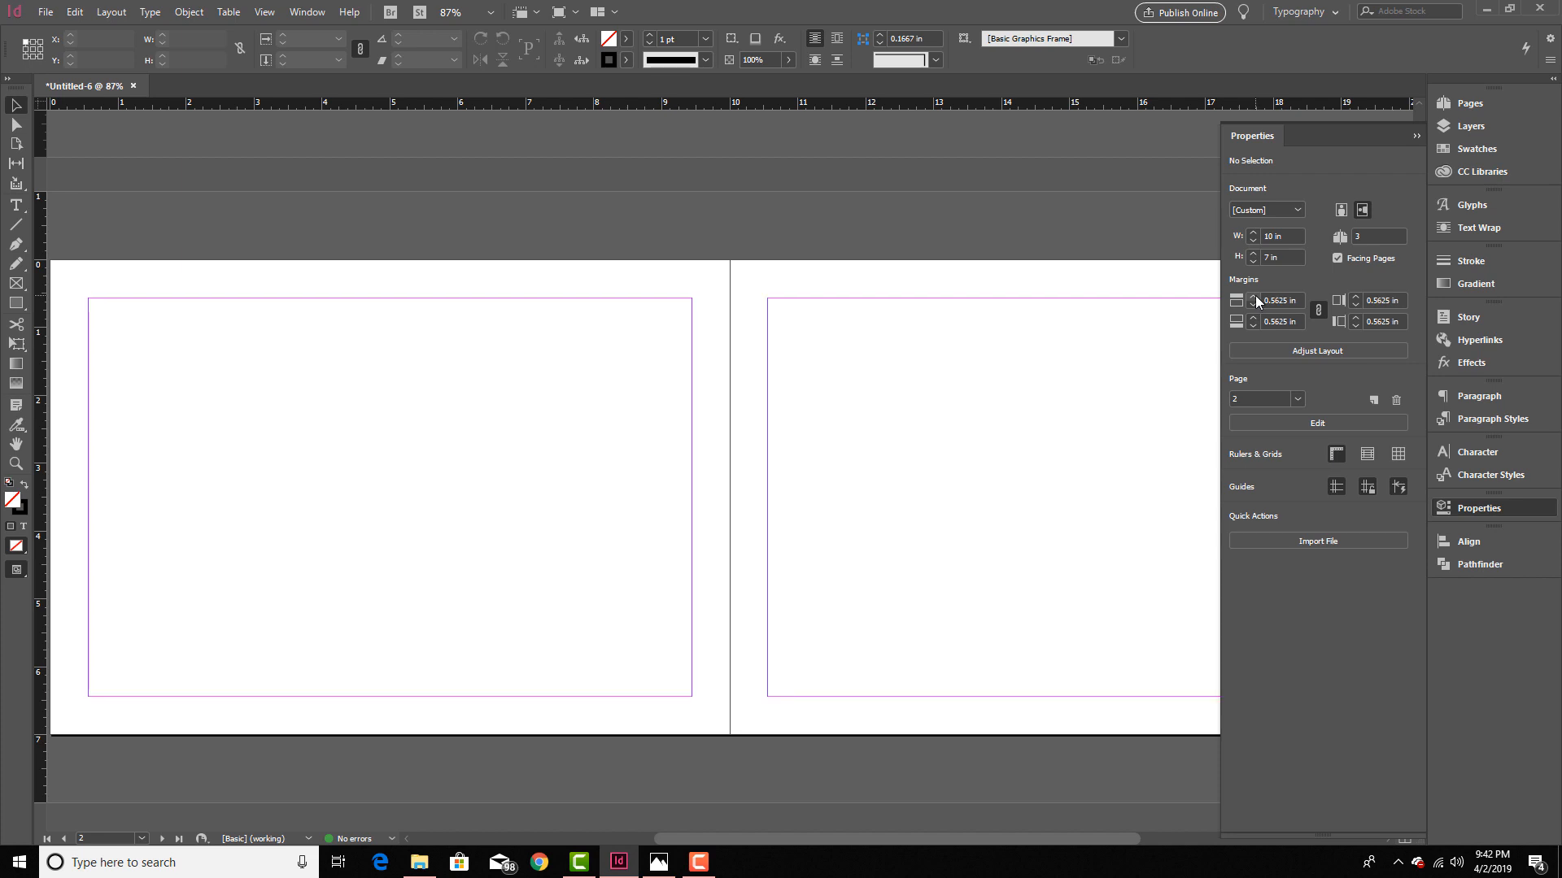
left_click(1253, 298)
left_click(1253, 297)
left_click(1255, 300)
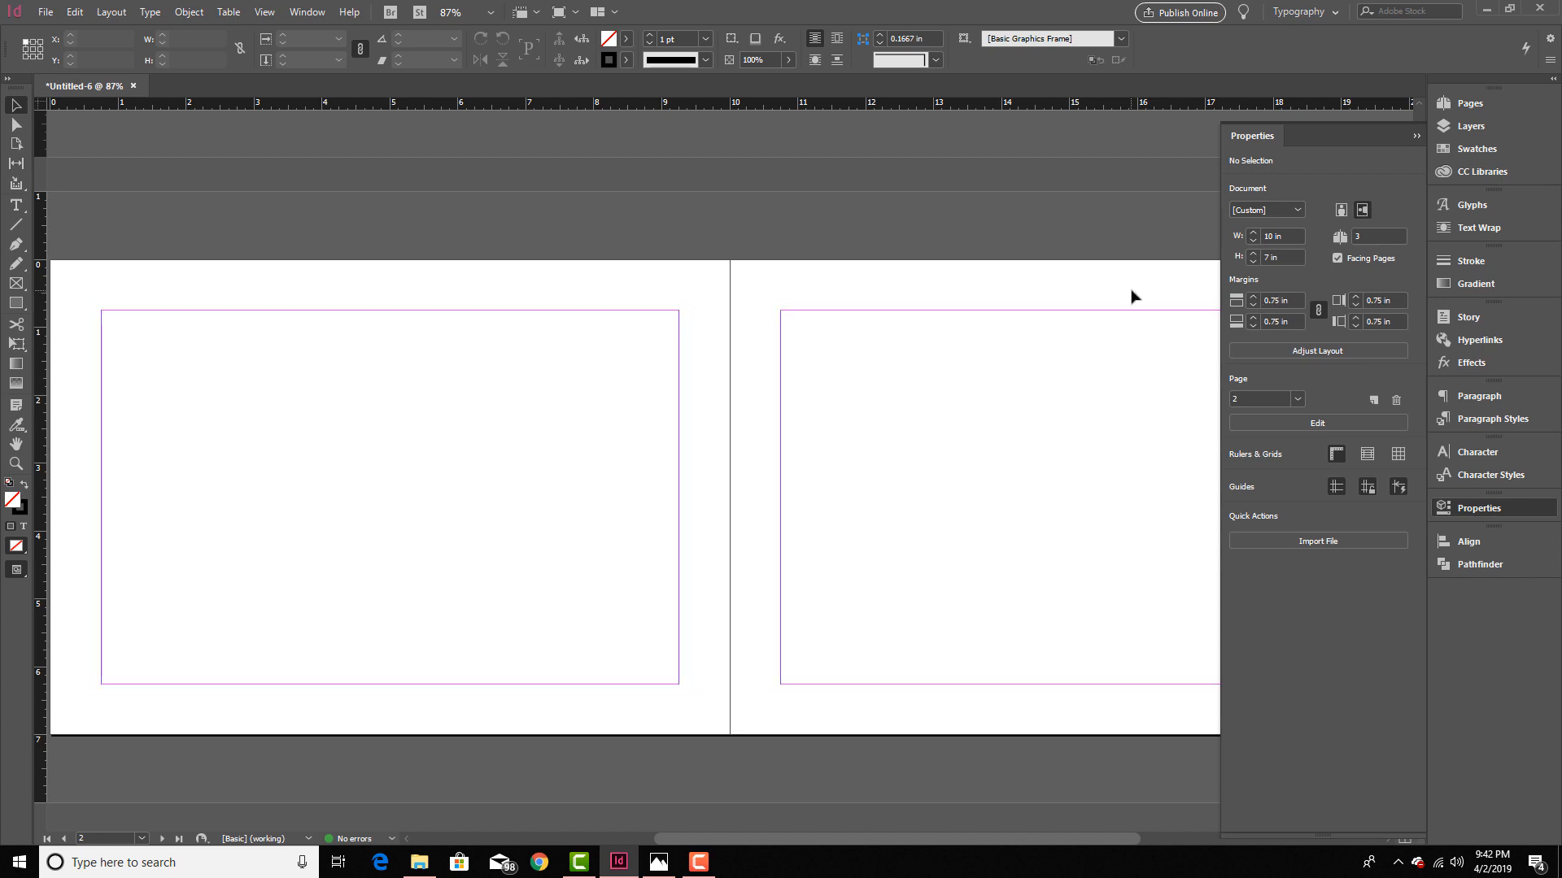
key("ctrl+minus")
left_click_drag(1130, 286, 1032, 278)
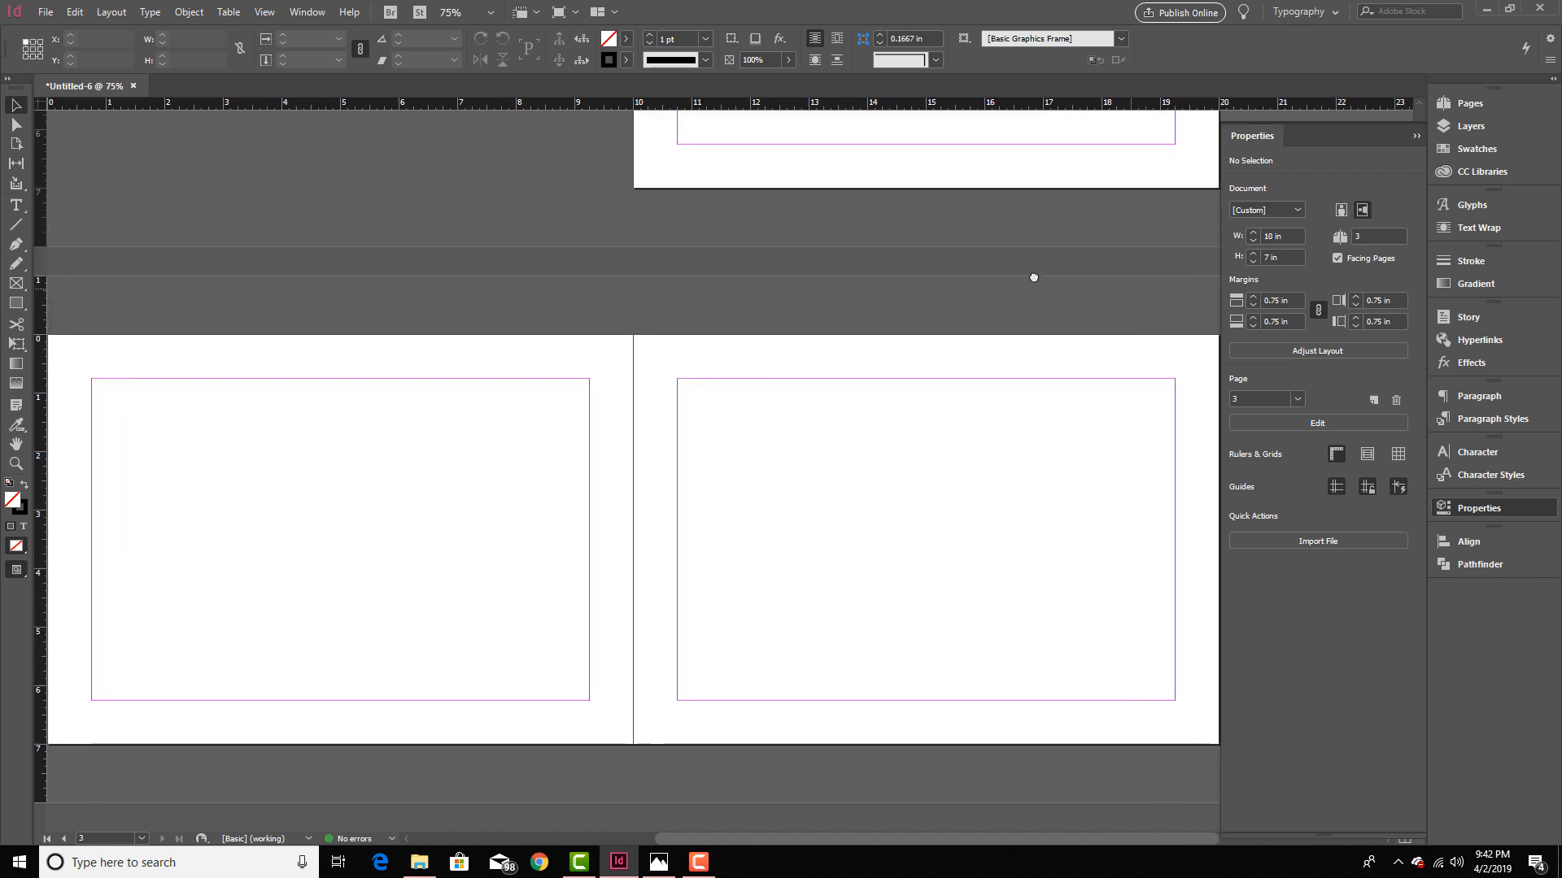
left_click(1254, 299)
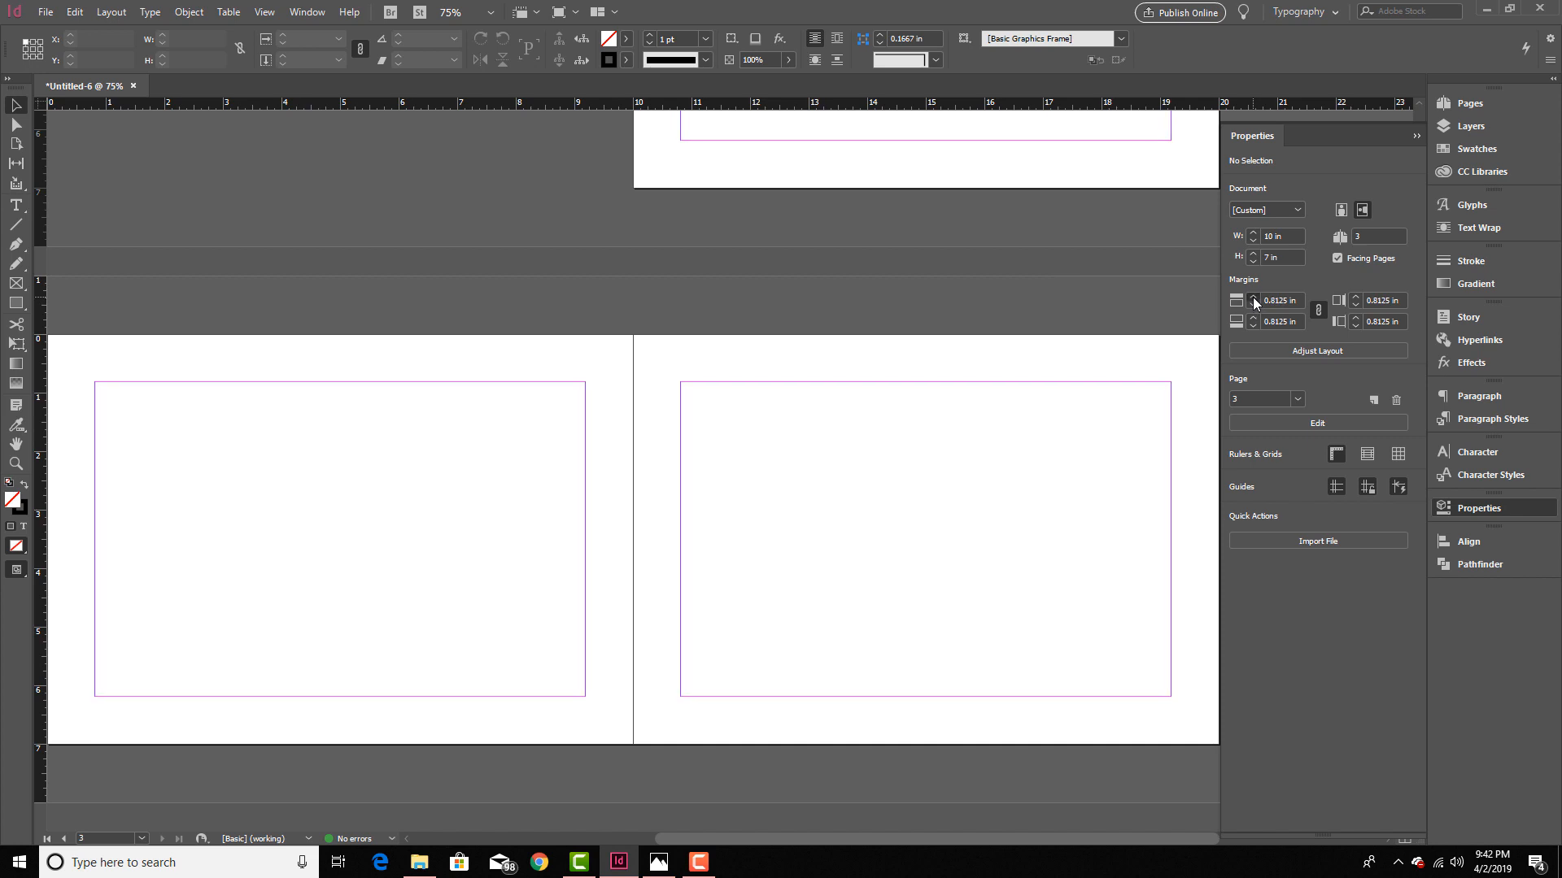
left_click(1254, 298)
left_click(1255, 298)
left_click(1254, 299)
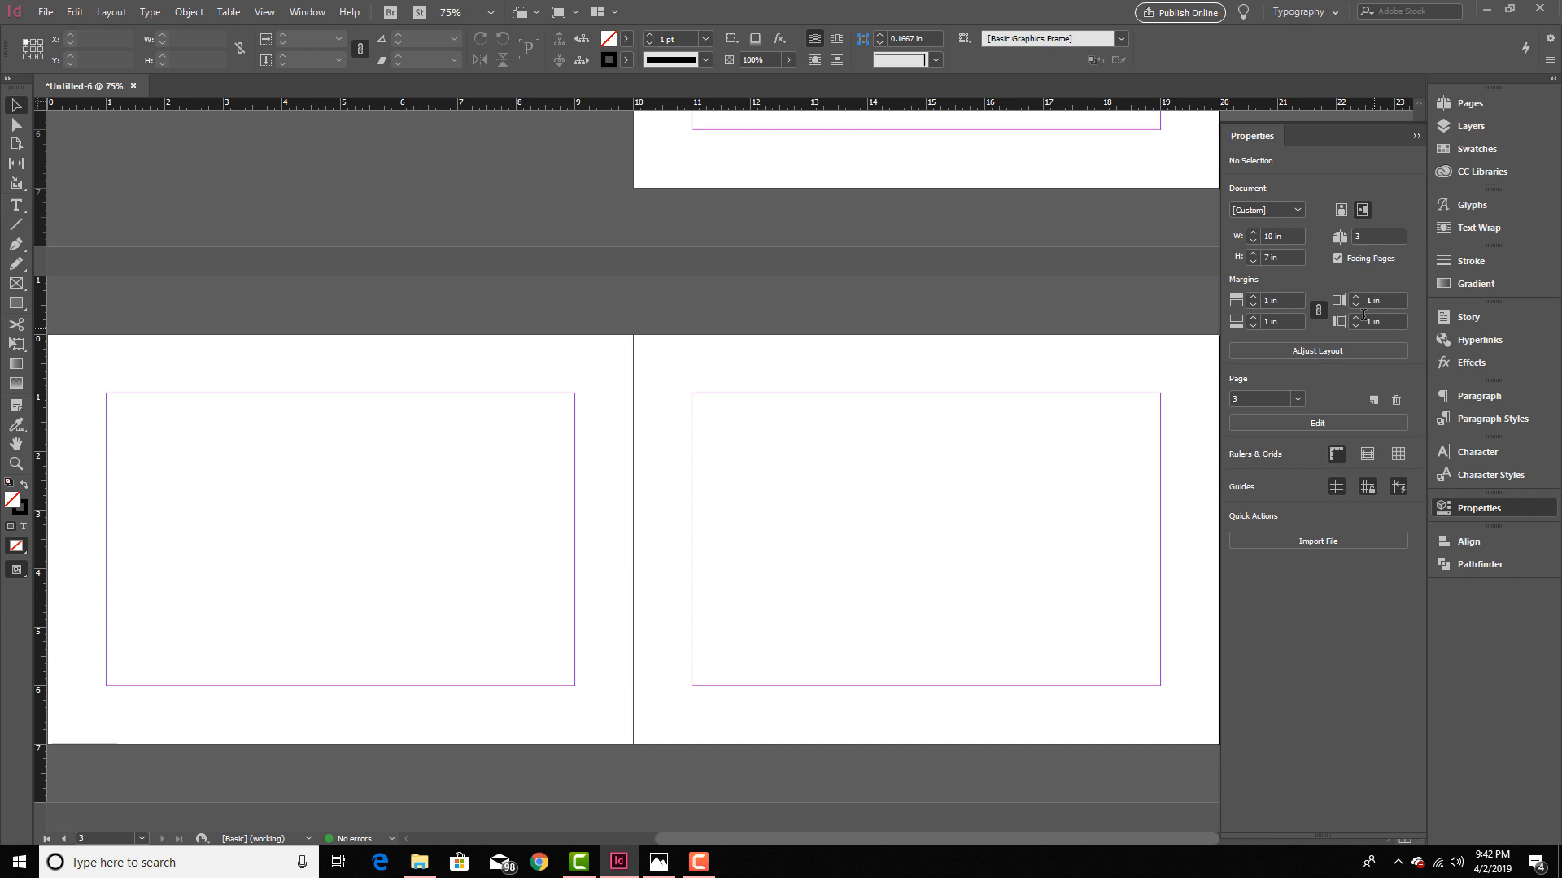
Step: Unlink the margins, try a 1.25 in inside margin, and link all margin settings again
left_click(1319, 312)
left_click(1355, 298)
left_click(1355, 297)
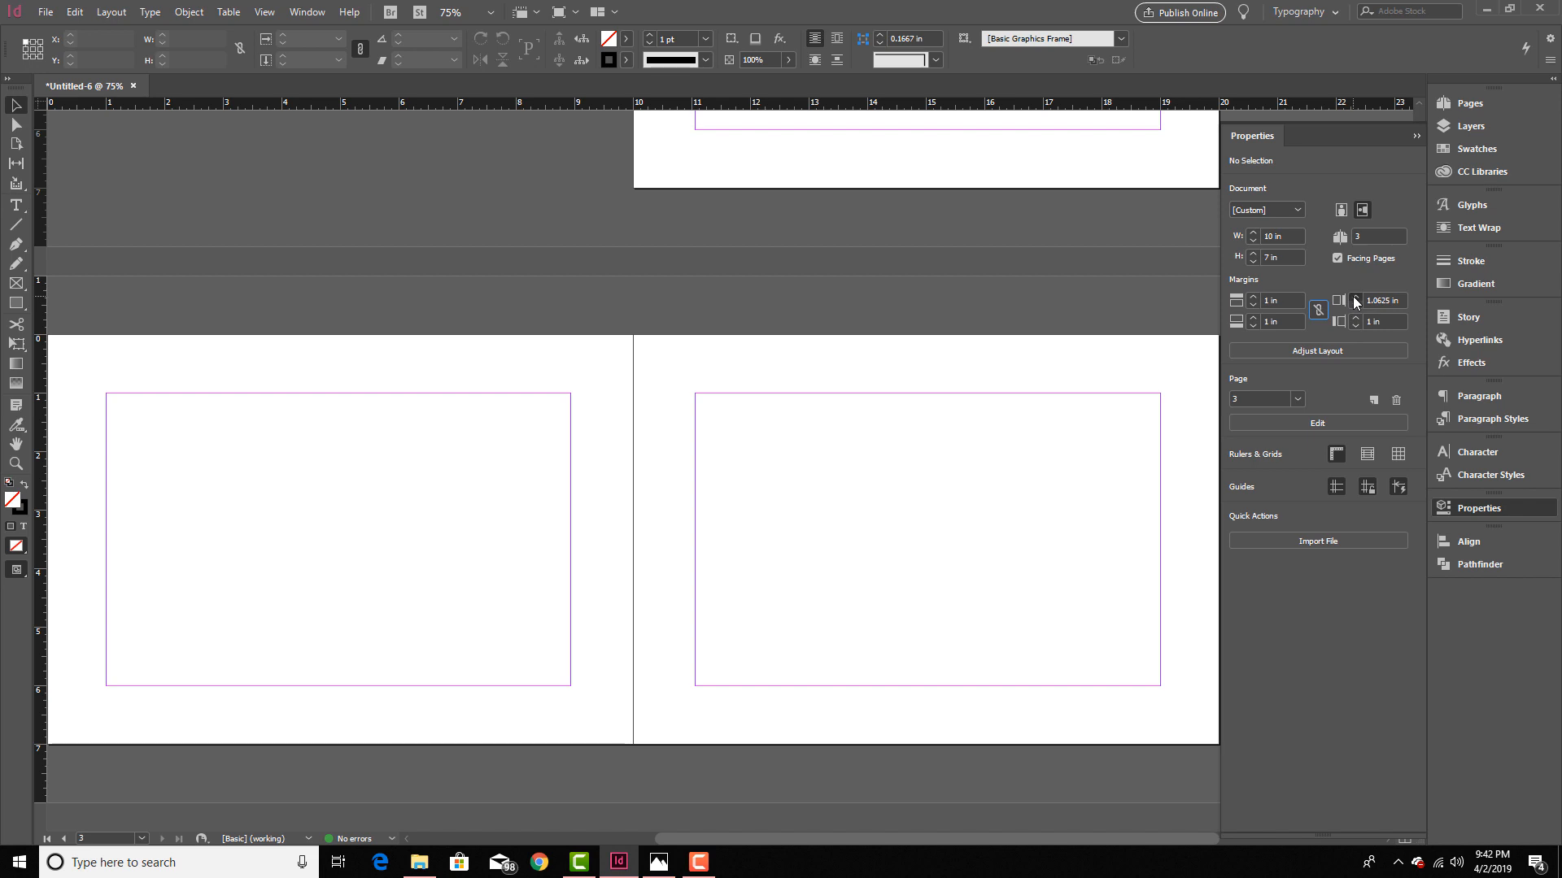
left_click(1355, 297)
left_click(1356, 298)
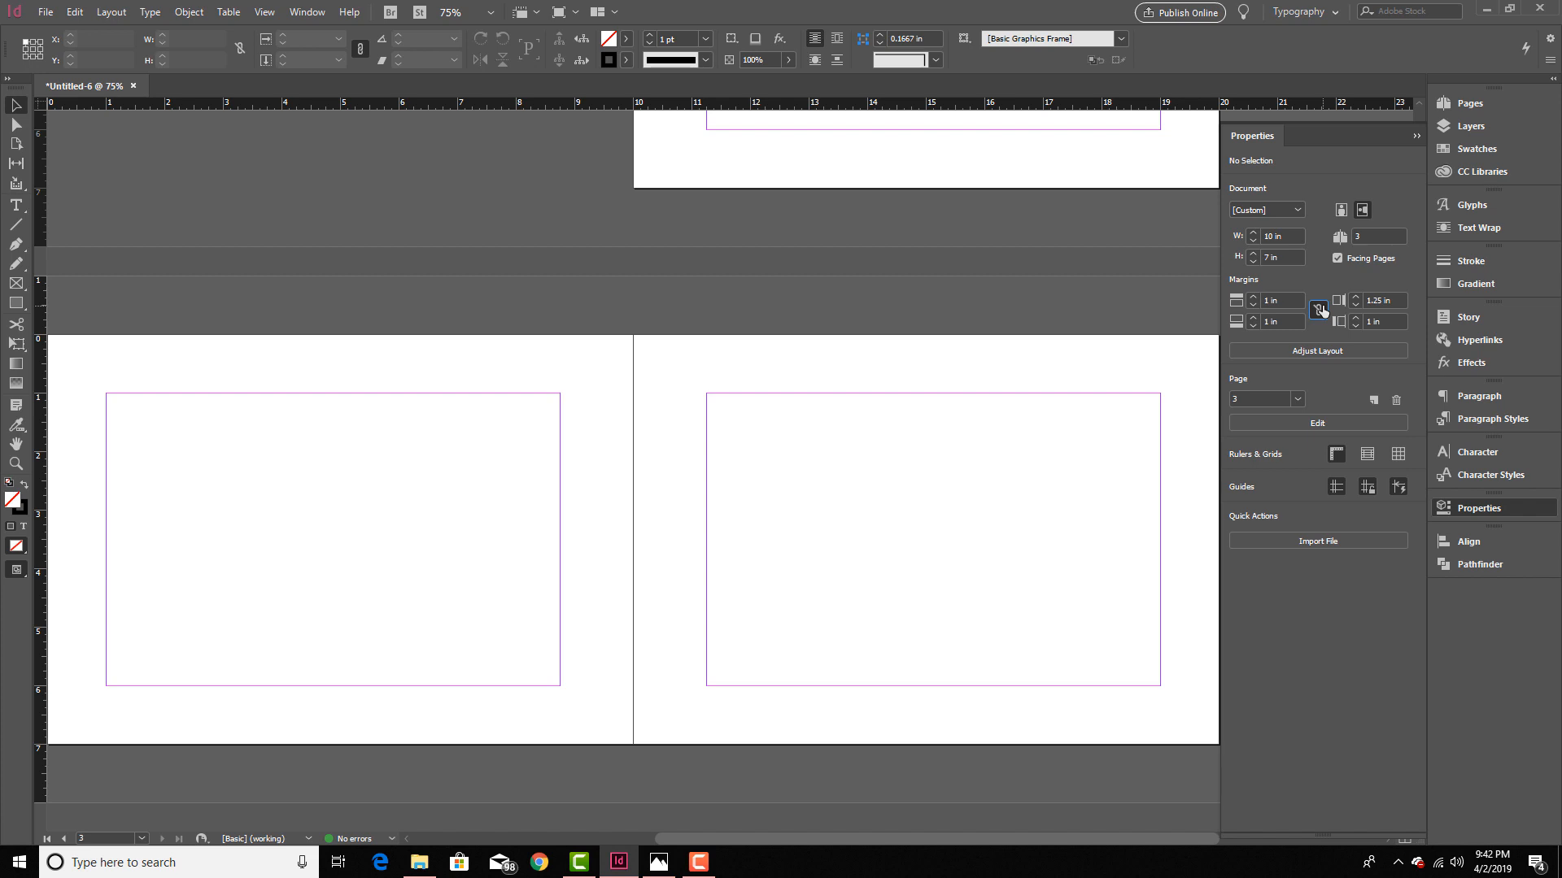
left_click(1319, 310)
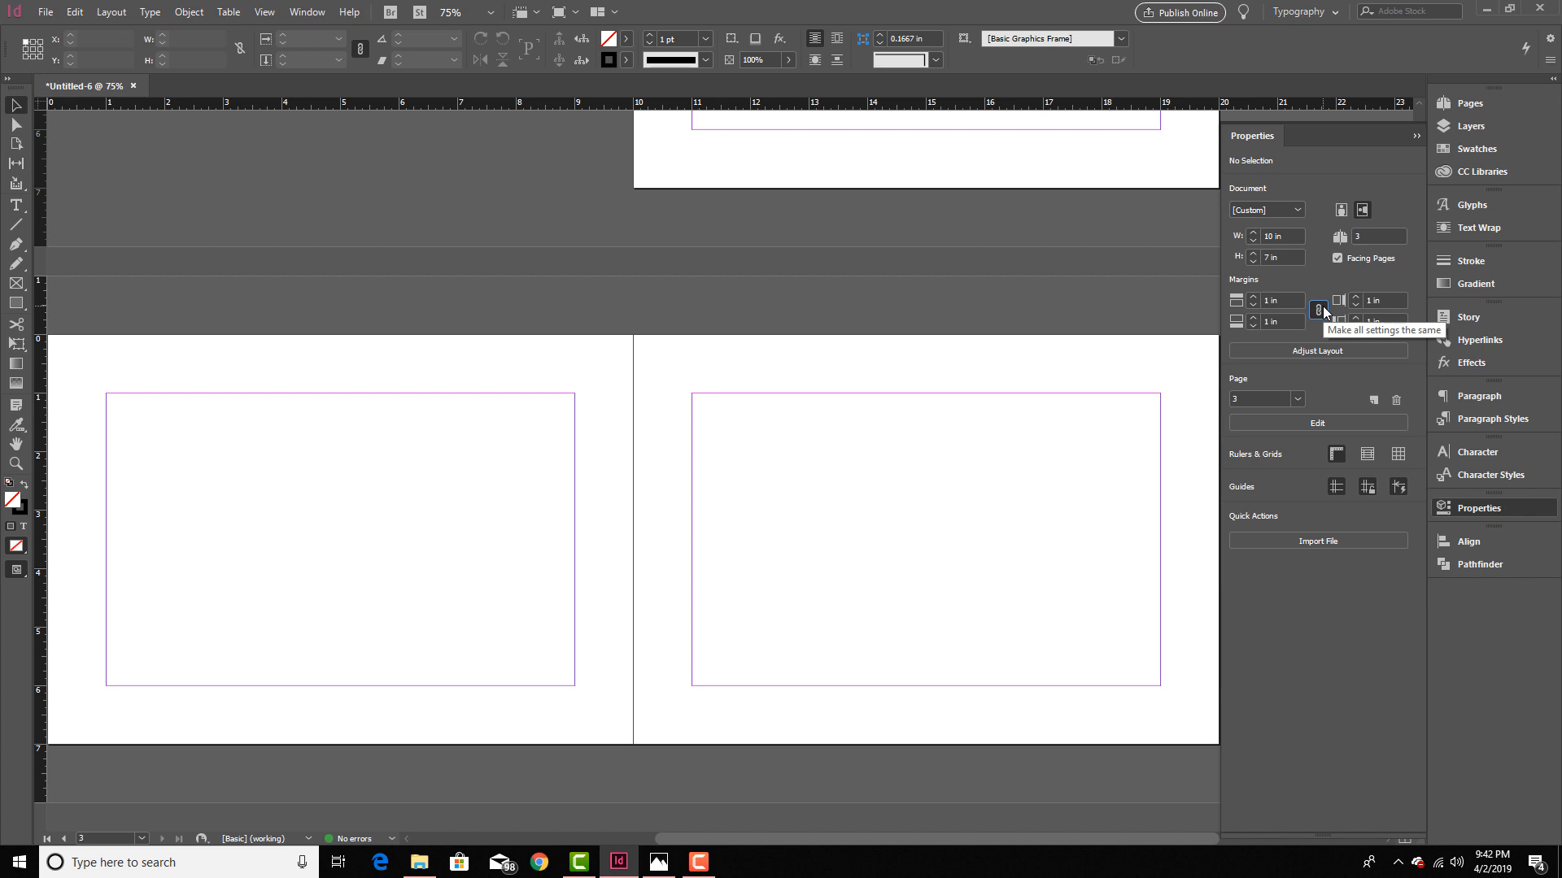
Step: Edit the margins and columns of pages 2-3, dividing each page into 6 columns
left_click(113, 13)
left_click(169, 49)
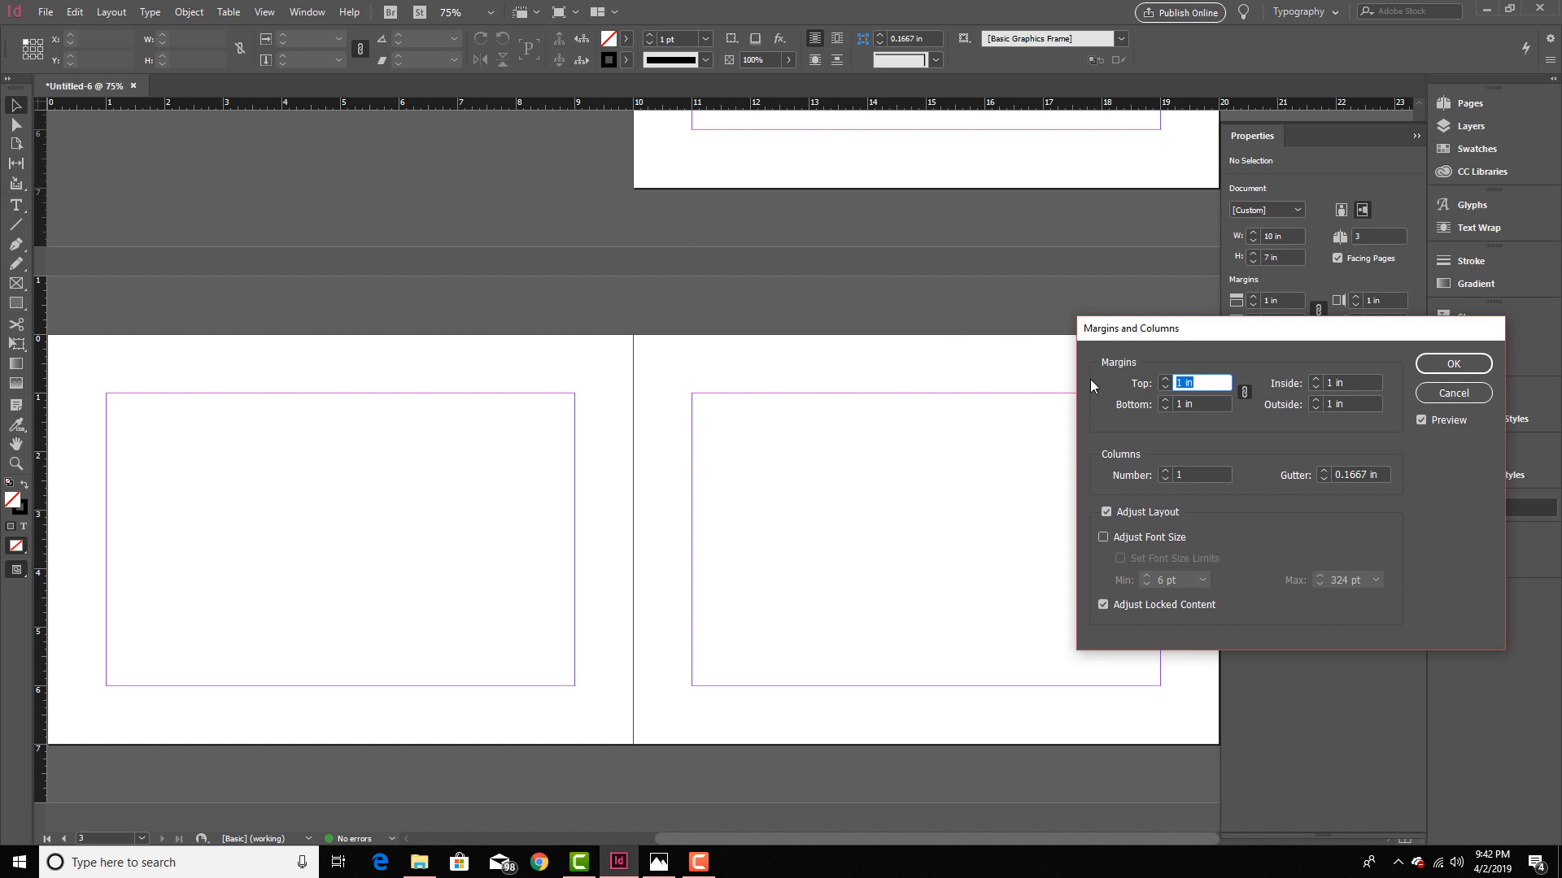
left_click(1164, 474)
left_click(1164, 471)
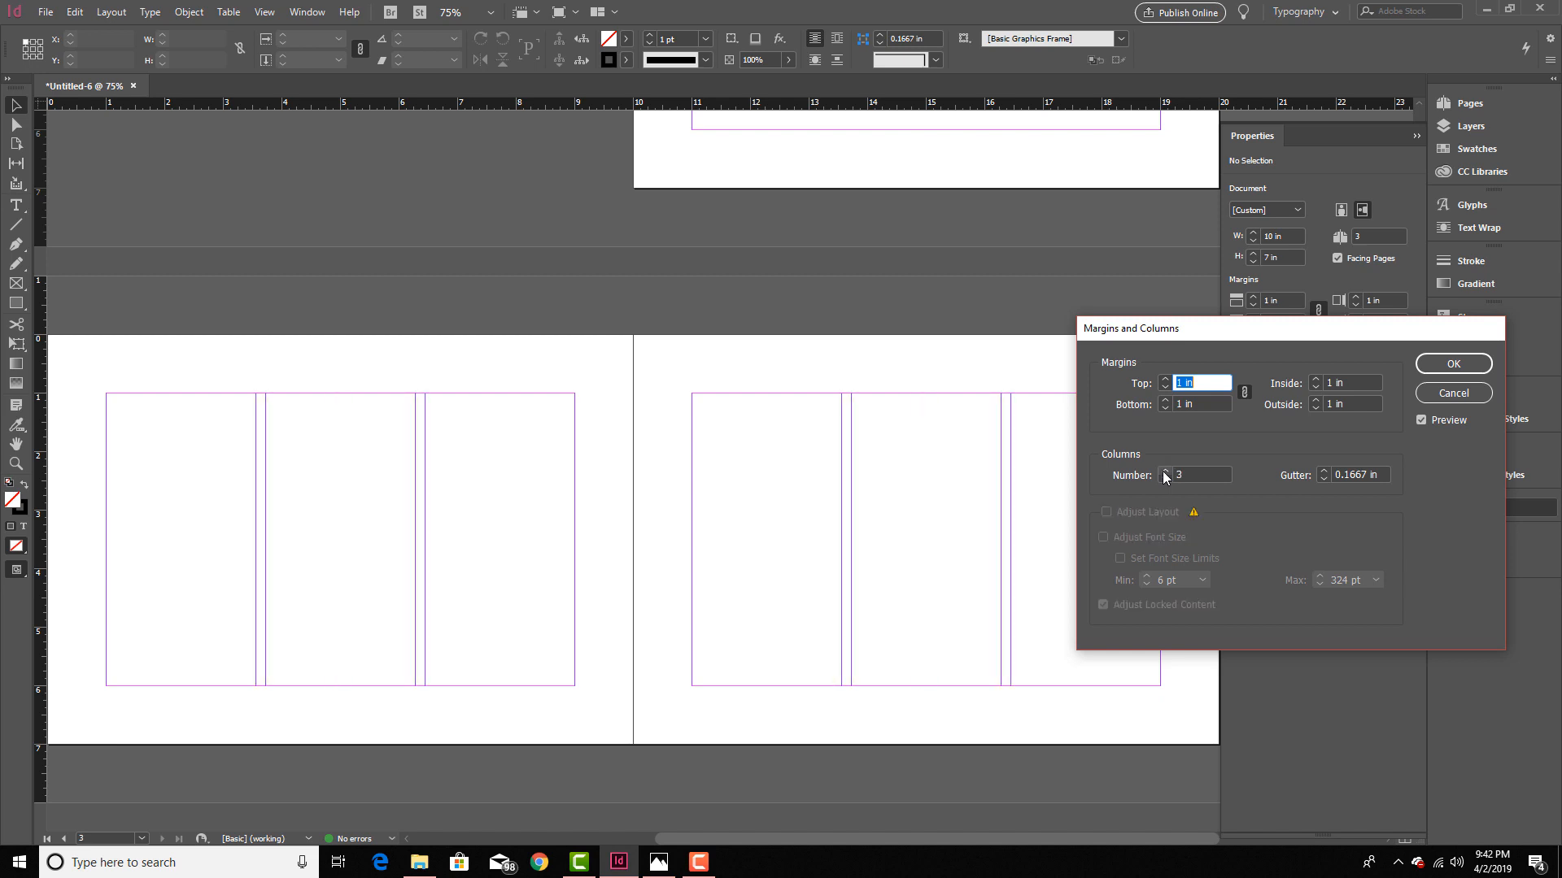
left_click(1164, 472)
left_click(1163, 471)
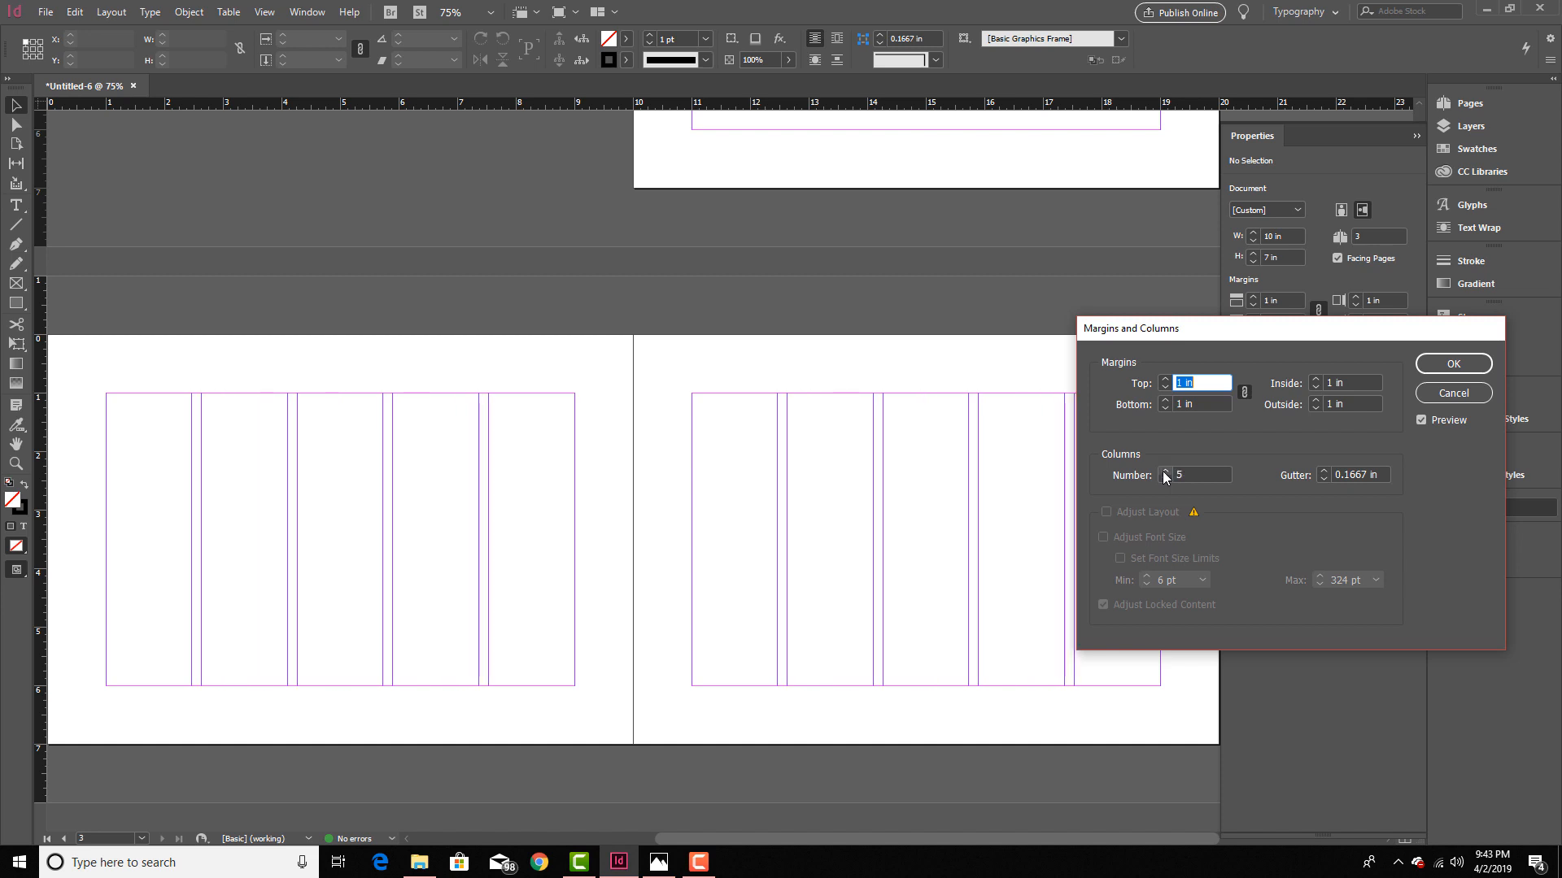
left_click(1164, 472)
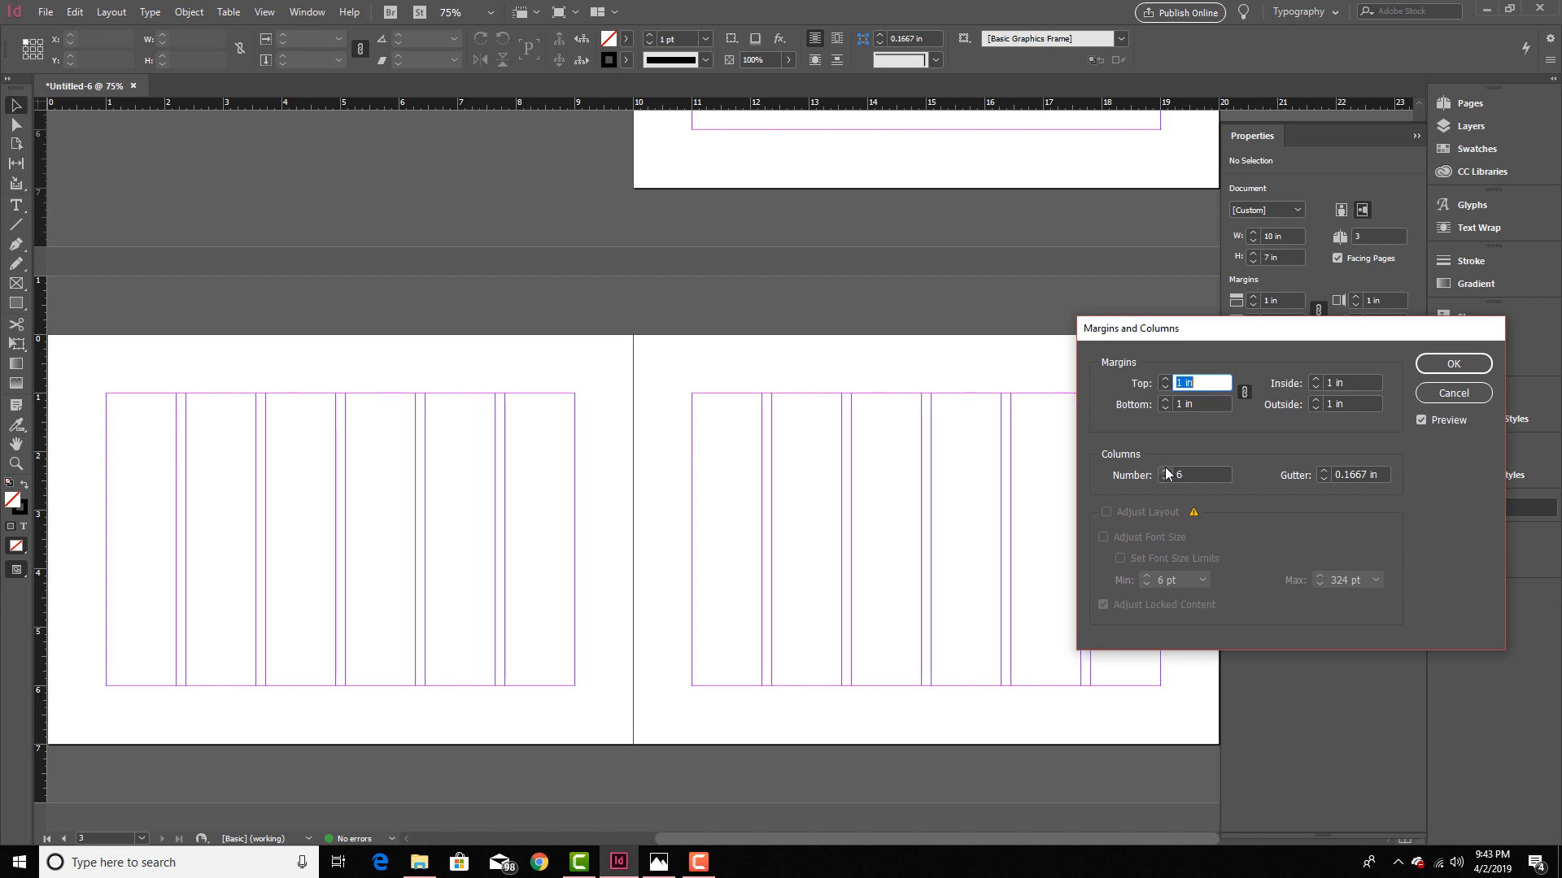
Step: Set the gutter between the columns to 0.1875 in and apply the column settings
left_click(1321, 477)
left_click(1320, 476)
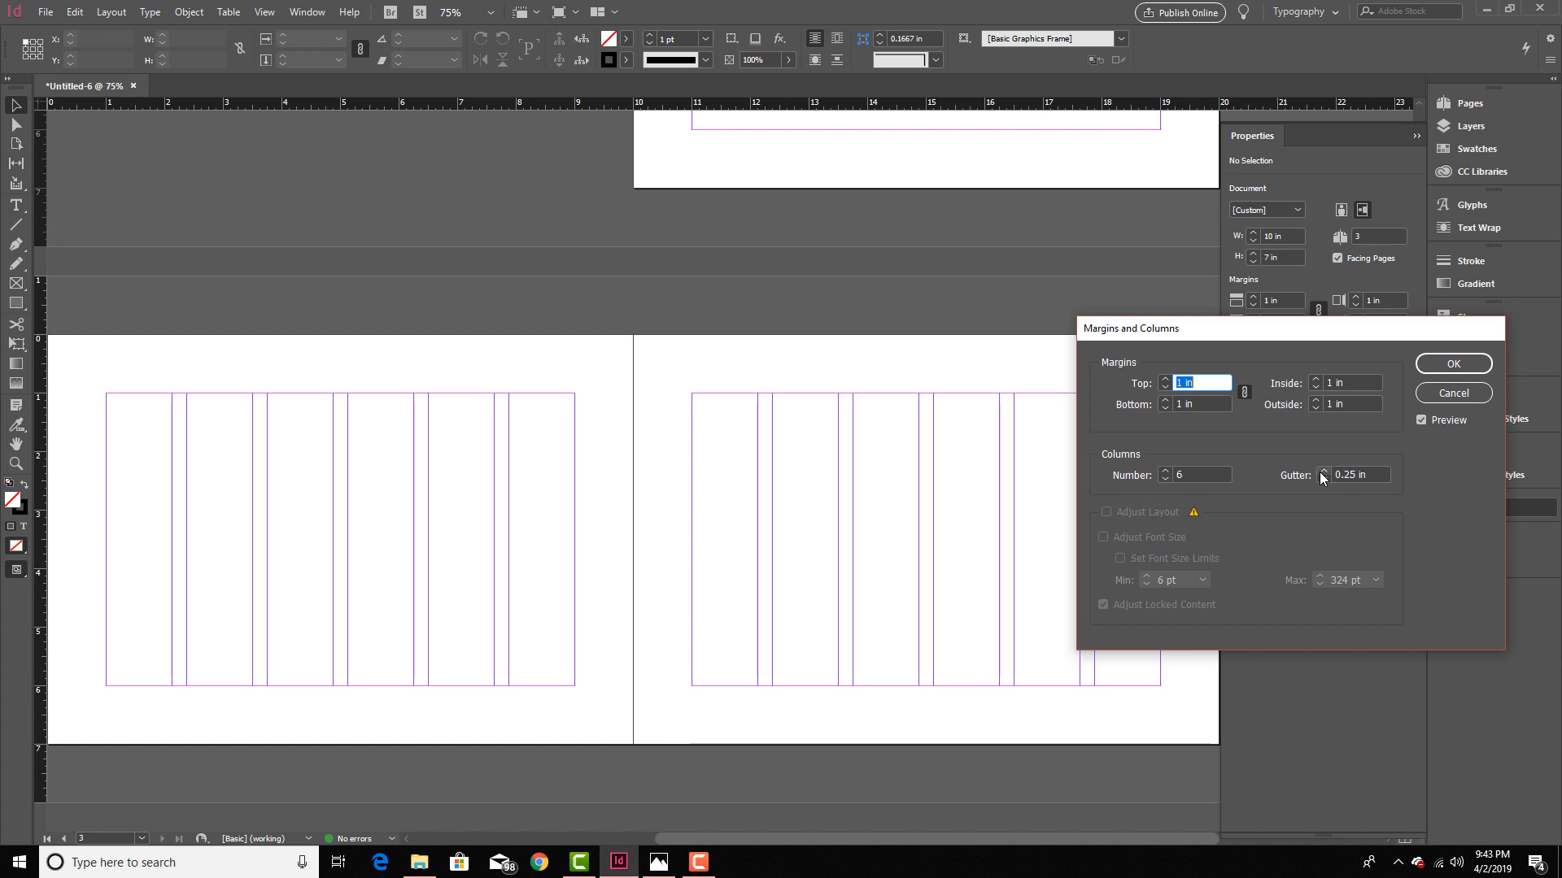
left_click(1322, 481)
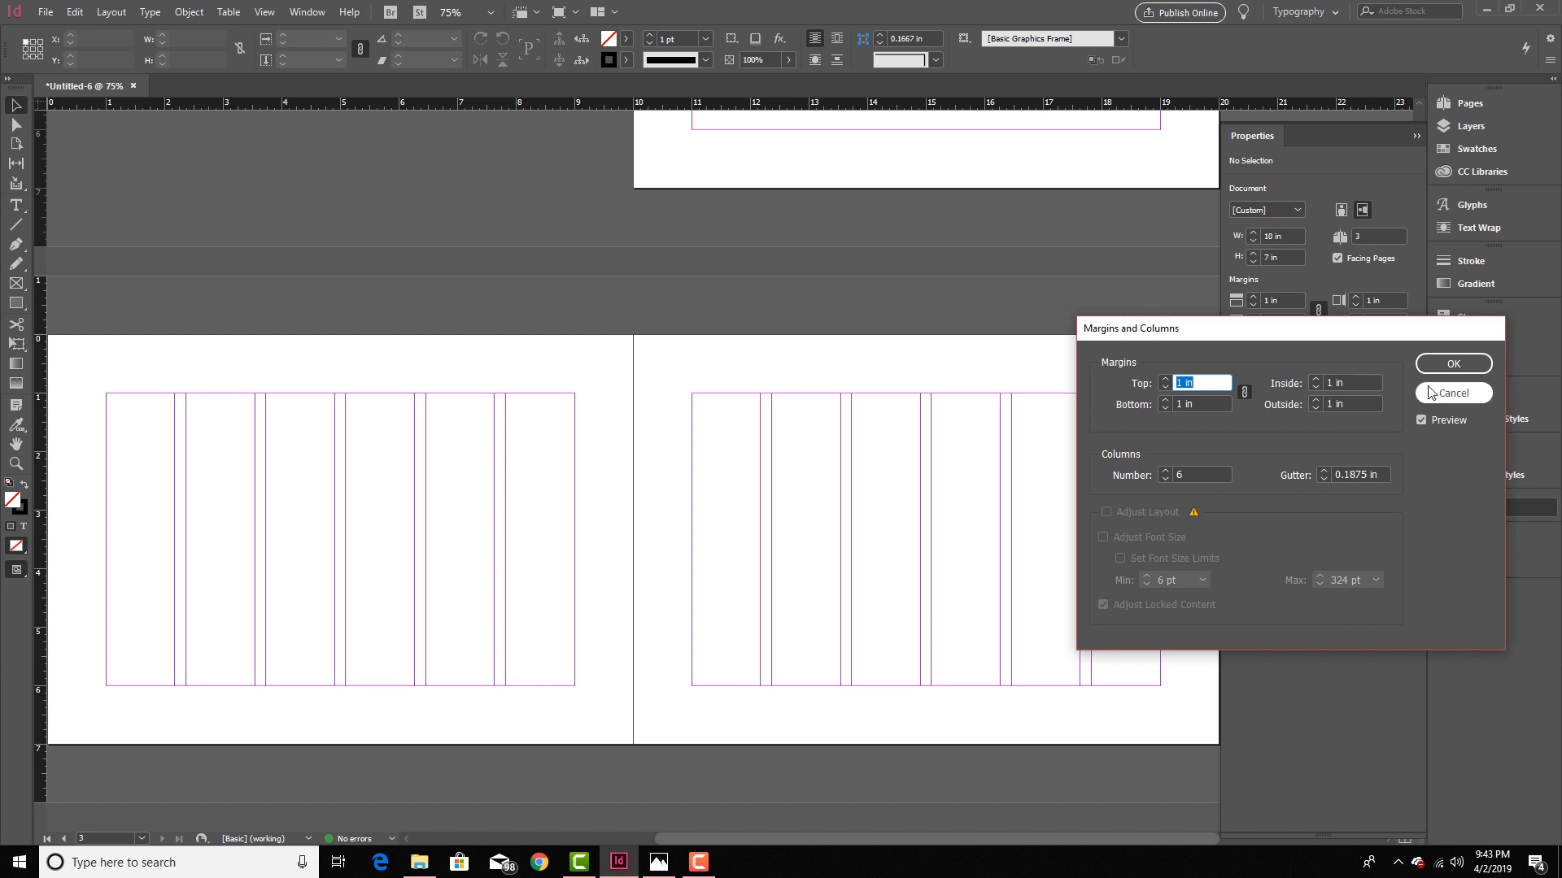
left_click(1453, 365)
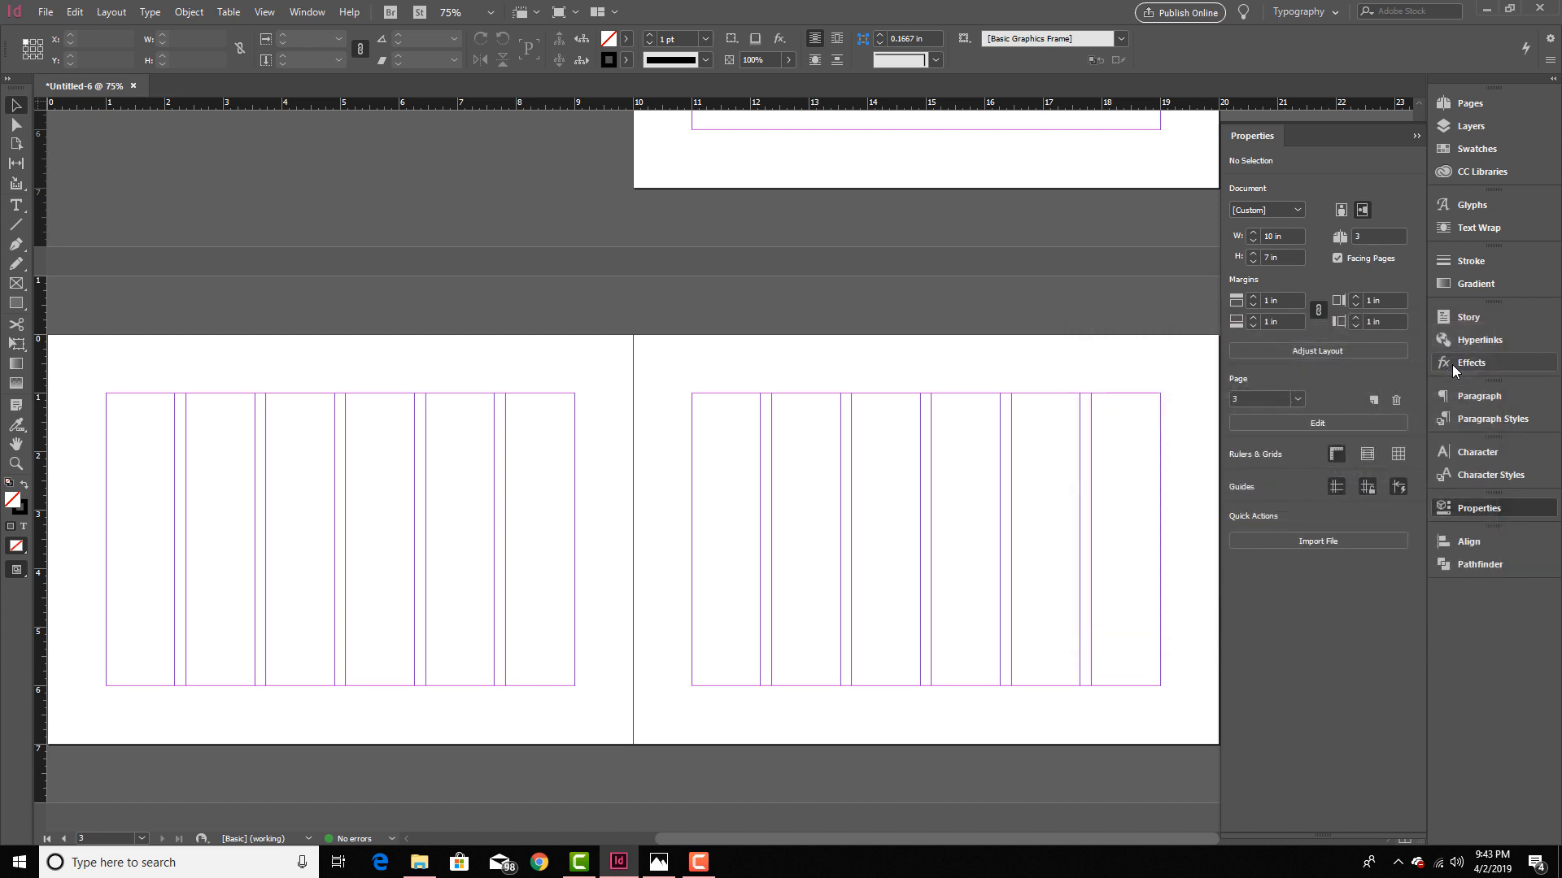
Step: Preview the pages 2-3 spread without its guides, and return to the normal view with the column grid
left_click(1415, 136)
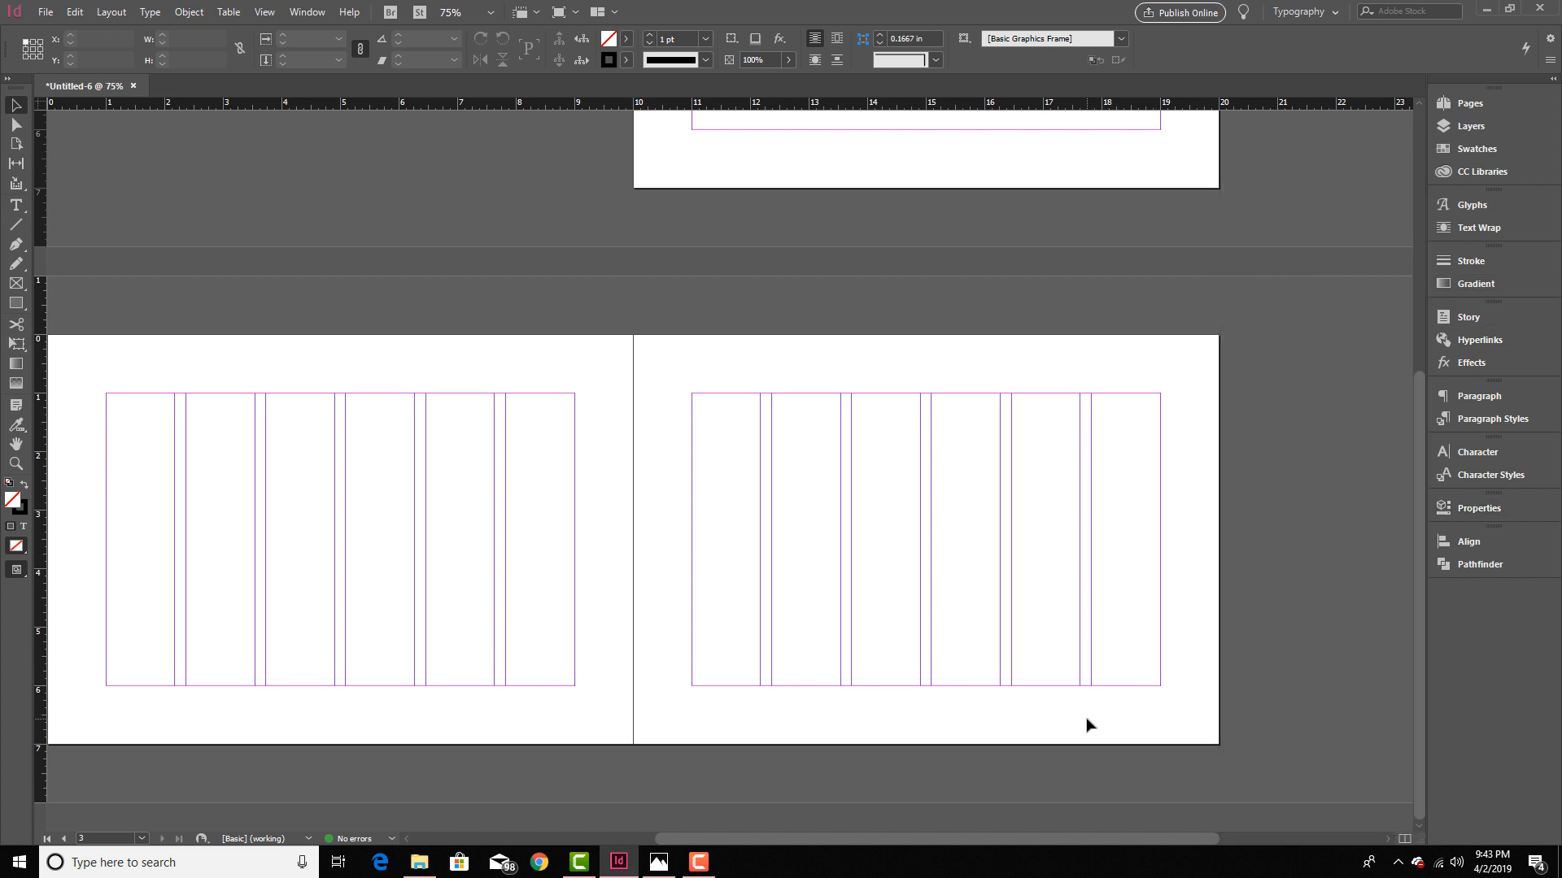
left_click_drag(1087, 719, 1168, 707)
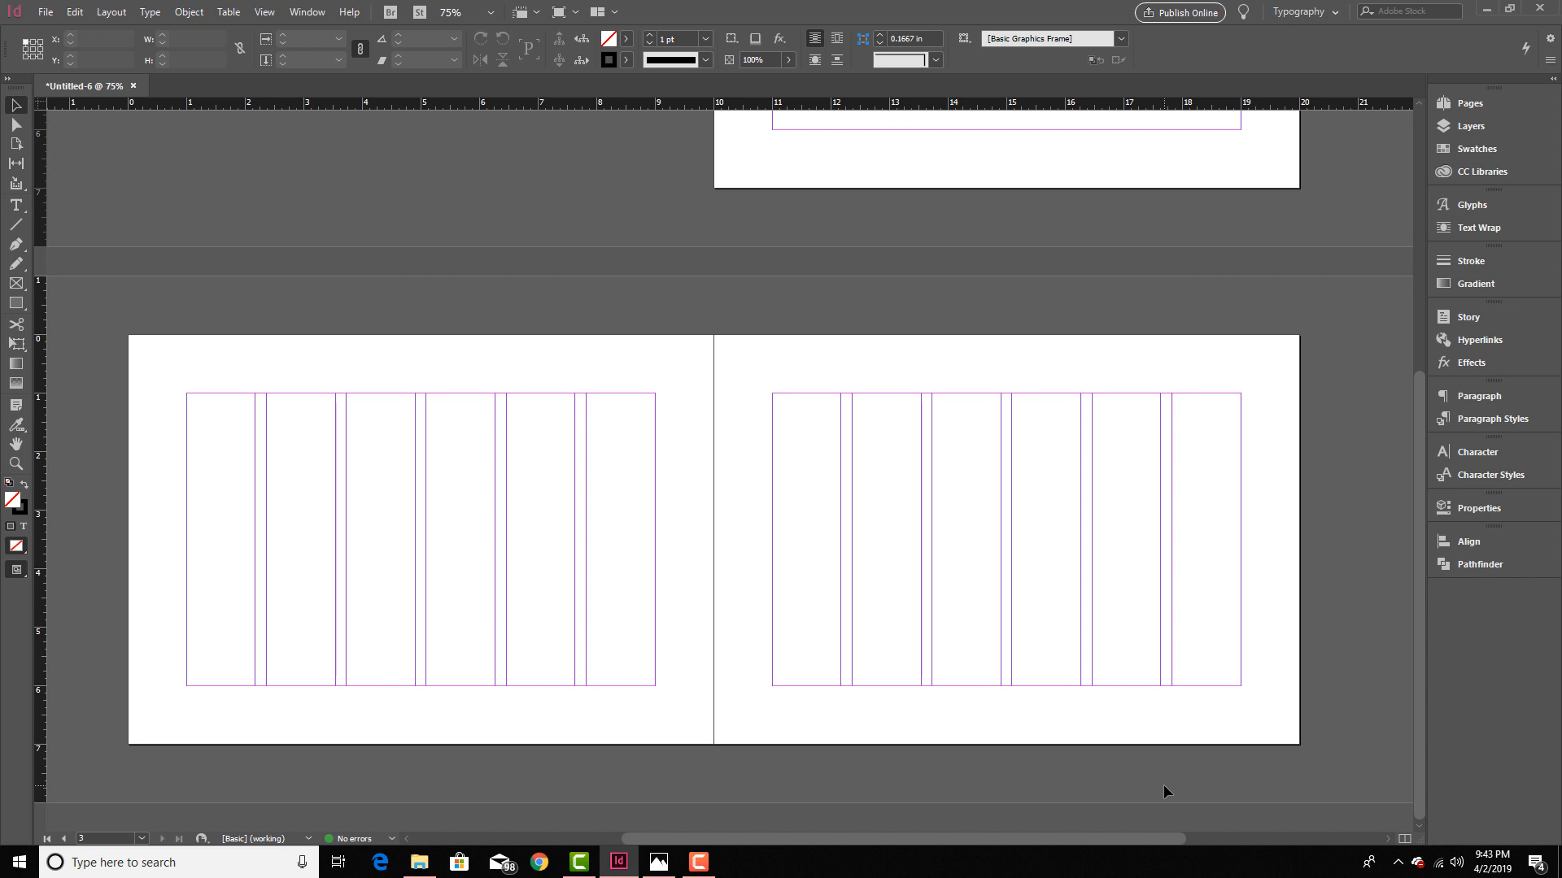
key("w")
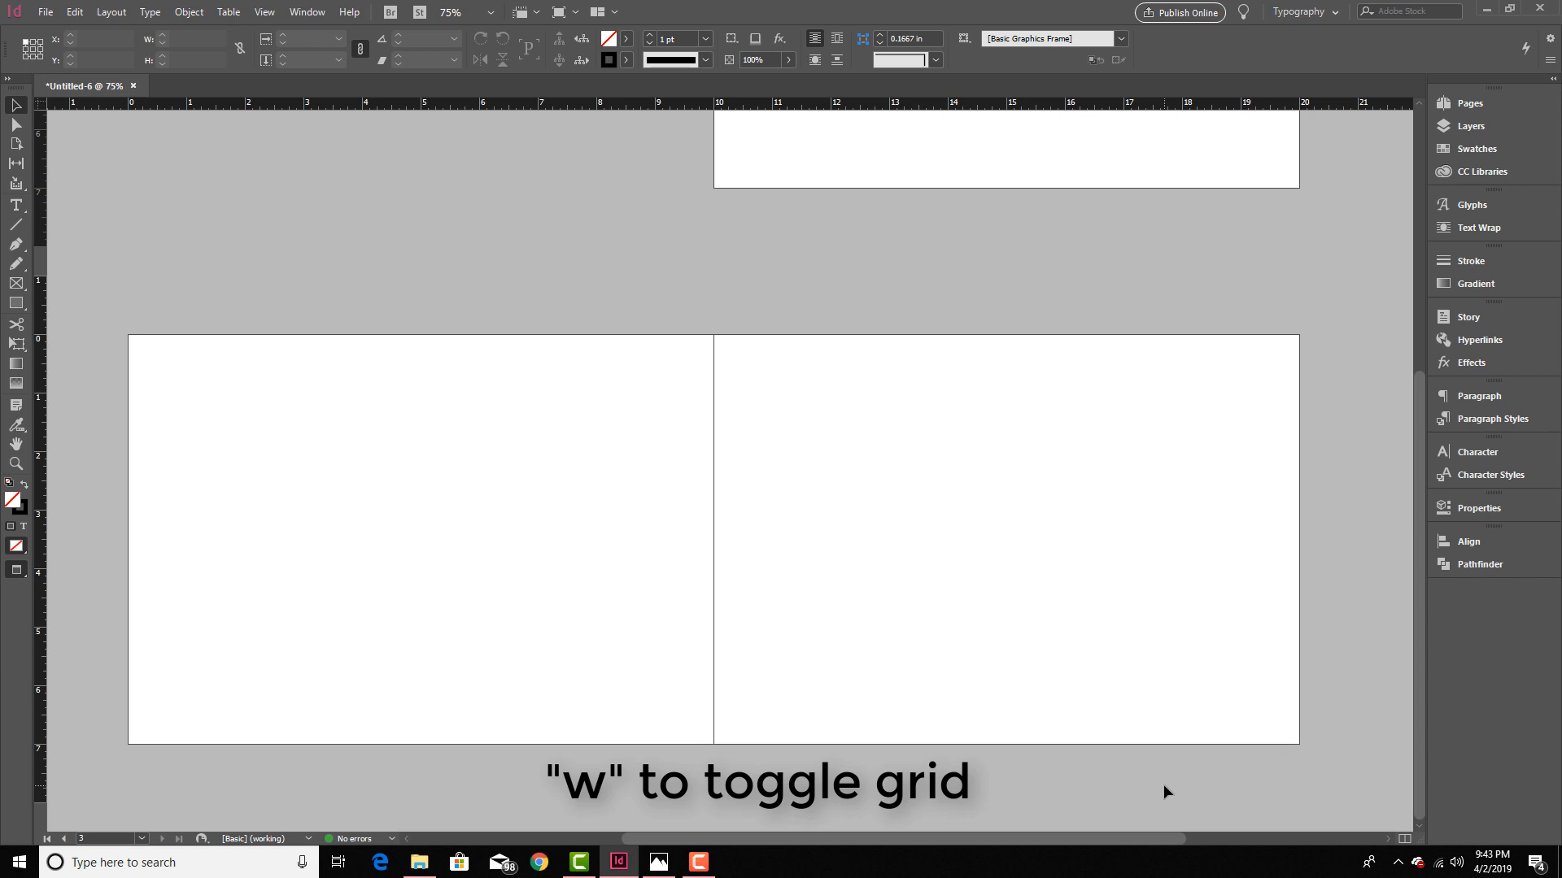
key("w")
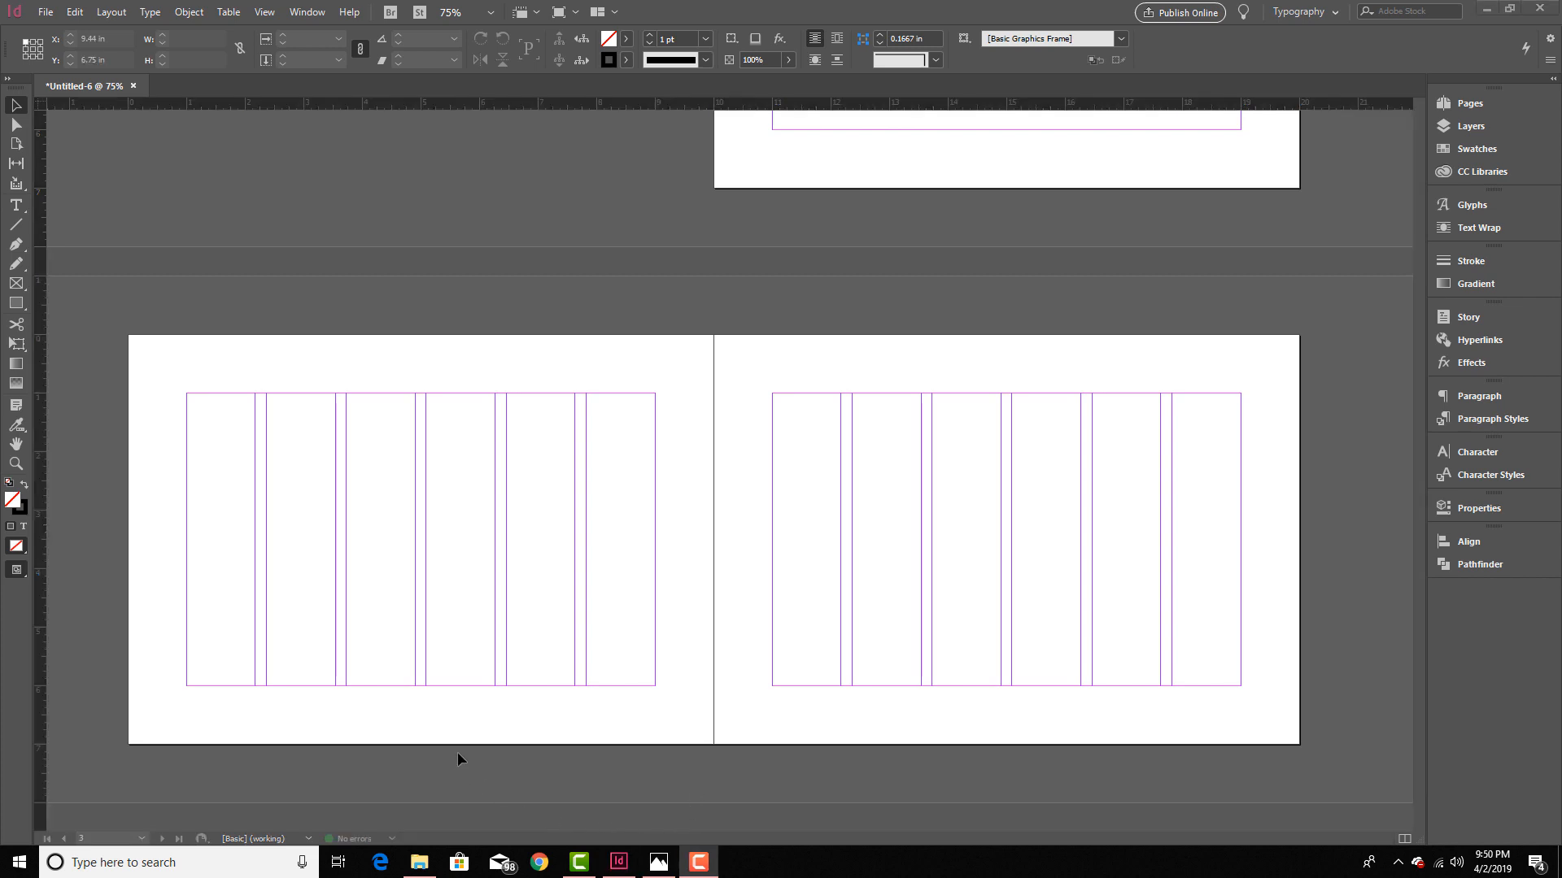
Step: Draw a text frame about 2.54 x 2.5 in over the page 2 grid's lower-left two columns, and copy it across the other column pairs
key("t")
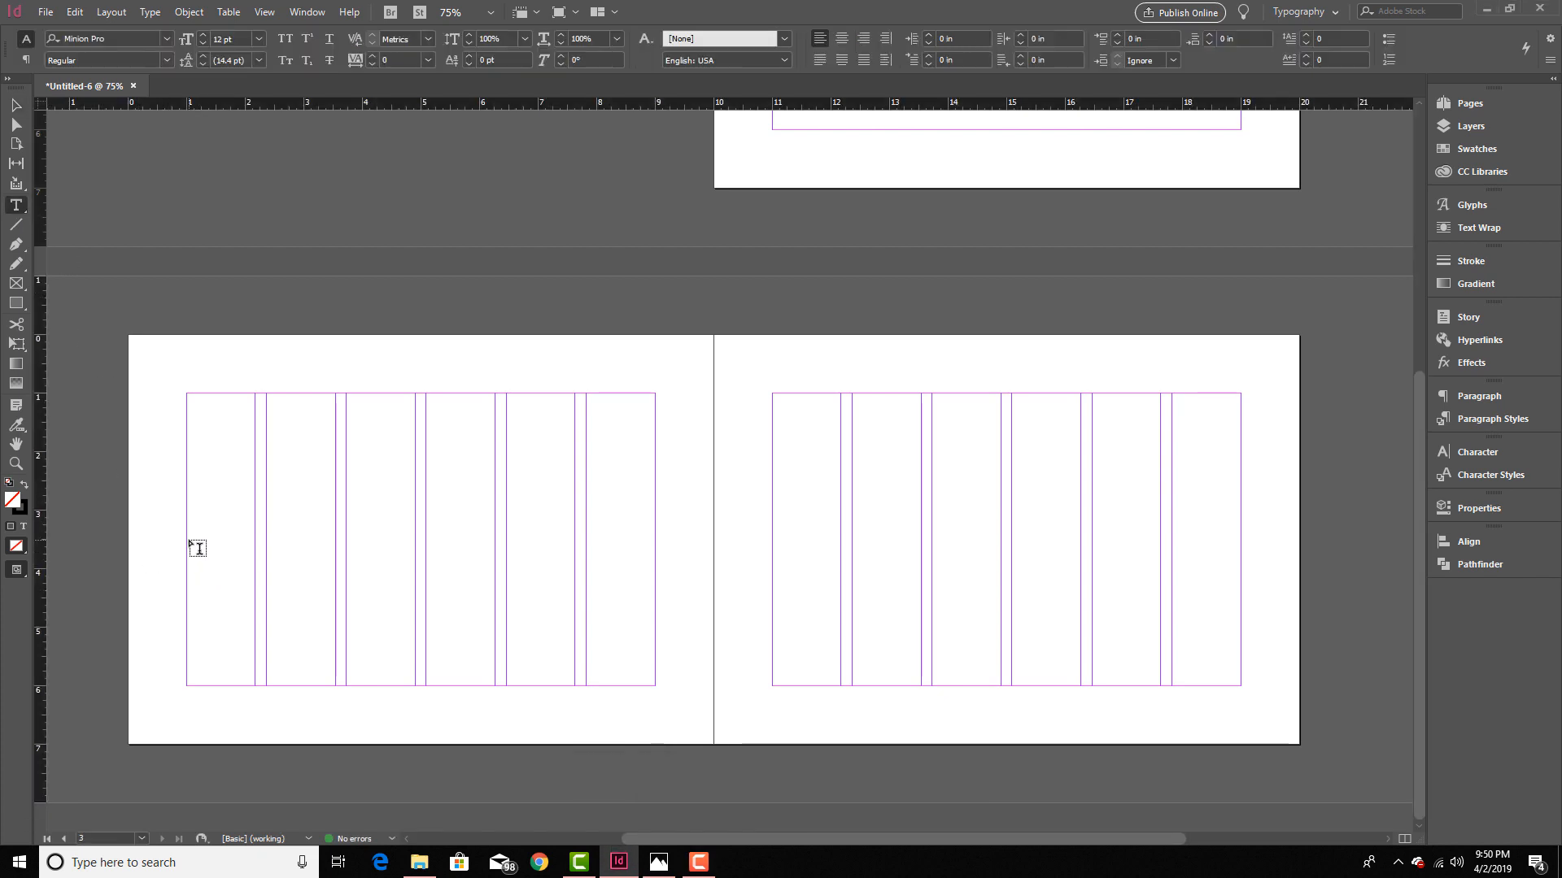
left_click_drag(188, 540, 337, 687)
key("Escape")
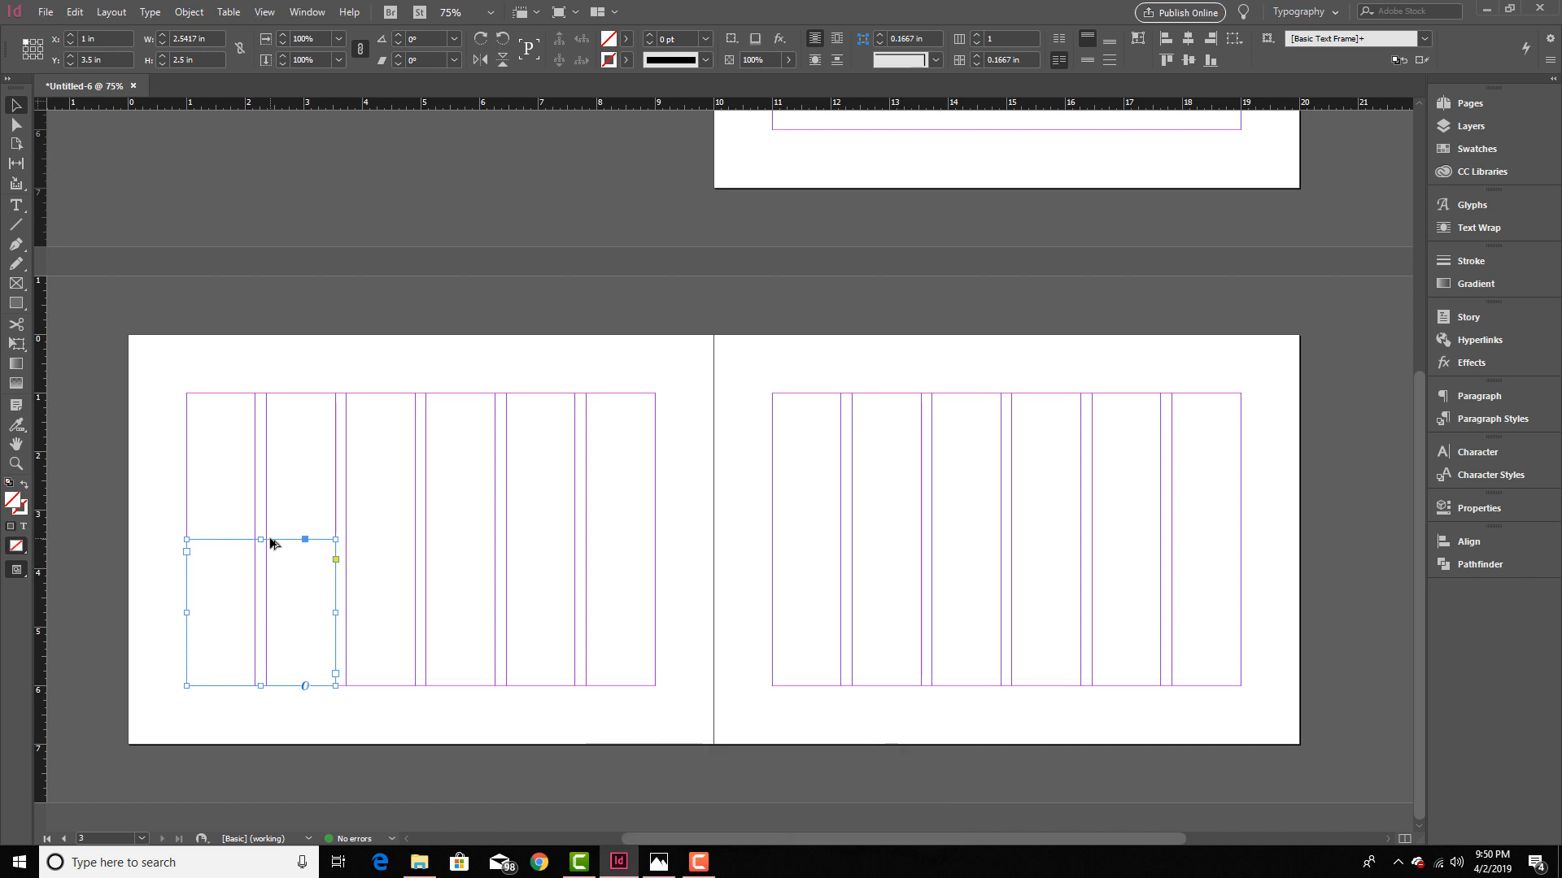
left_click_drag(272, 543, 596, 545)
Step: Duplicate the three text frames onto page 3's column pairs and stretch the copies up to the top margin, 5 in high
left_click_drag(161, 498, 673, 732)
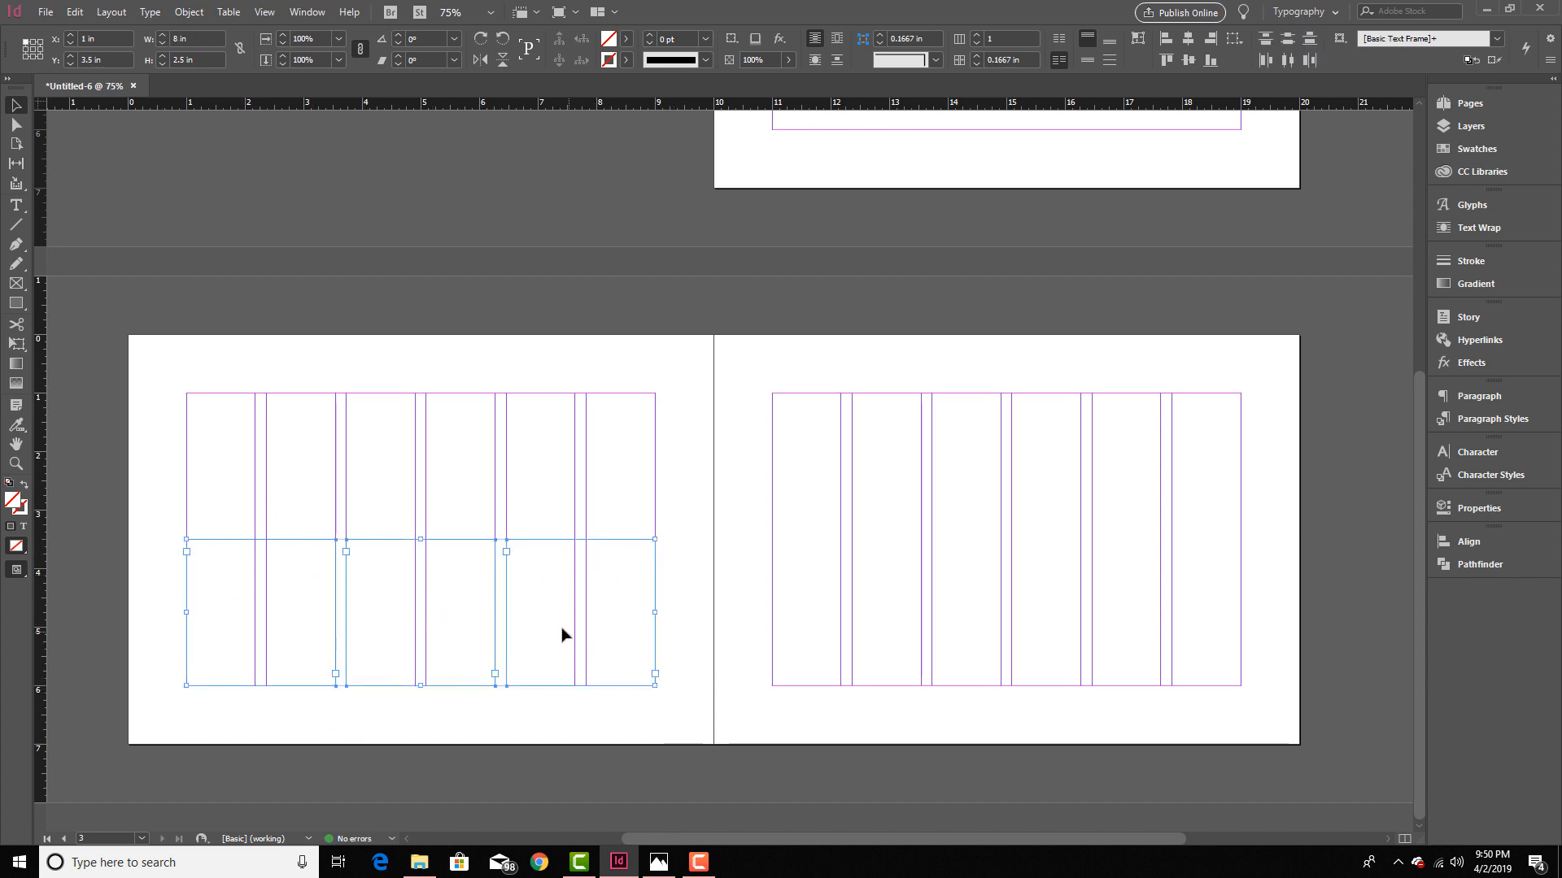
left_click_drag(453, 541, 1033, 540)
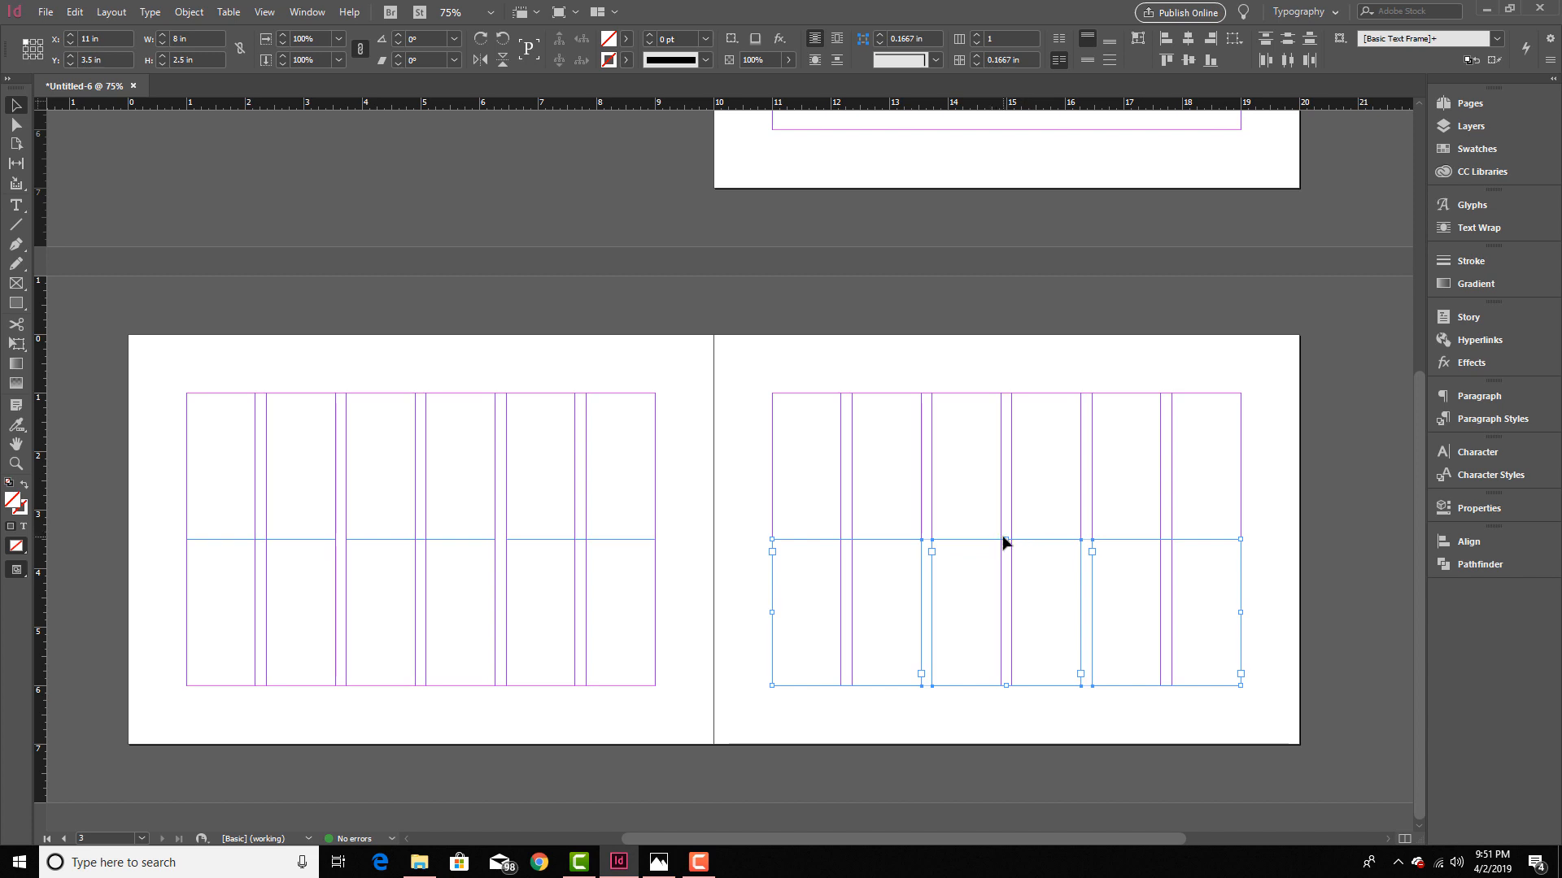
left_click_drag(1005, 539, 1000, 392)
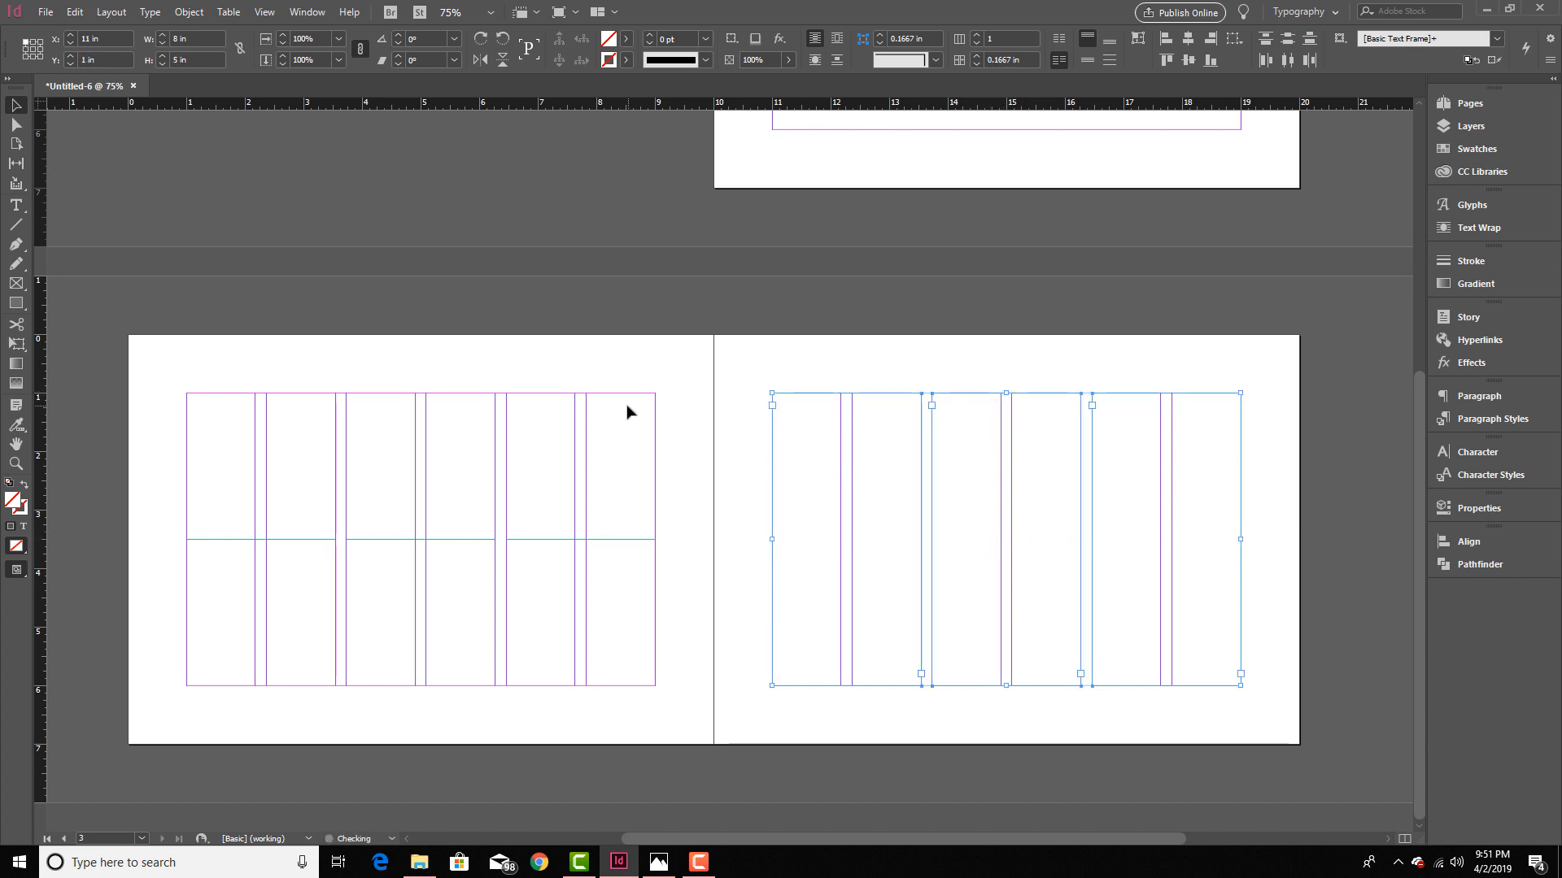
left_click(760, 558)
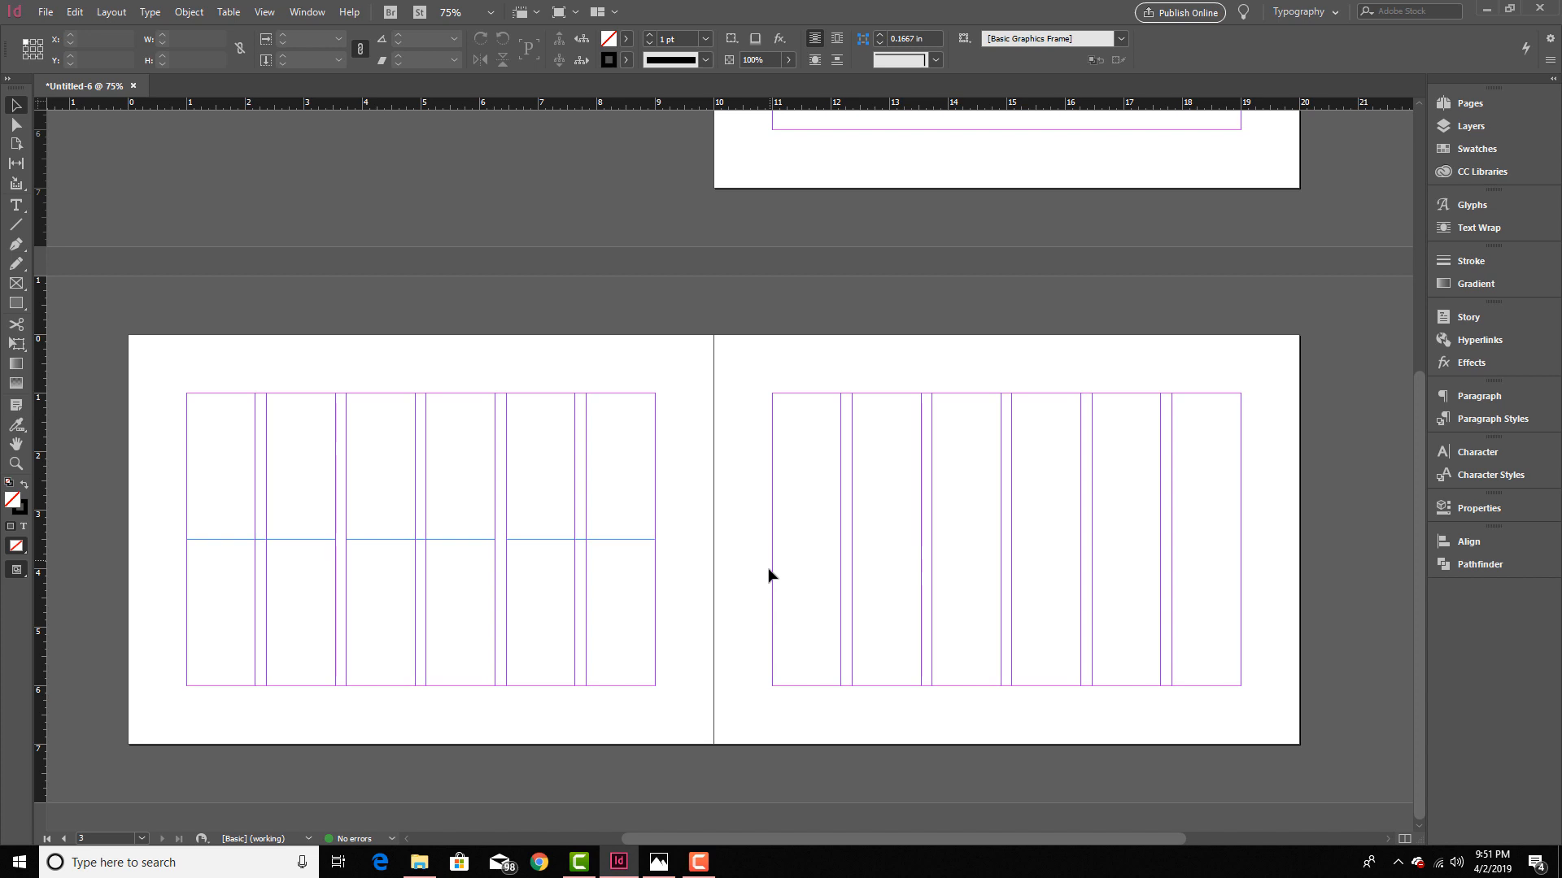
Step: Thread the first text frame on page 2 into the second and third frames beside it
left_click(771, 571)
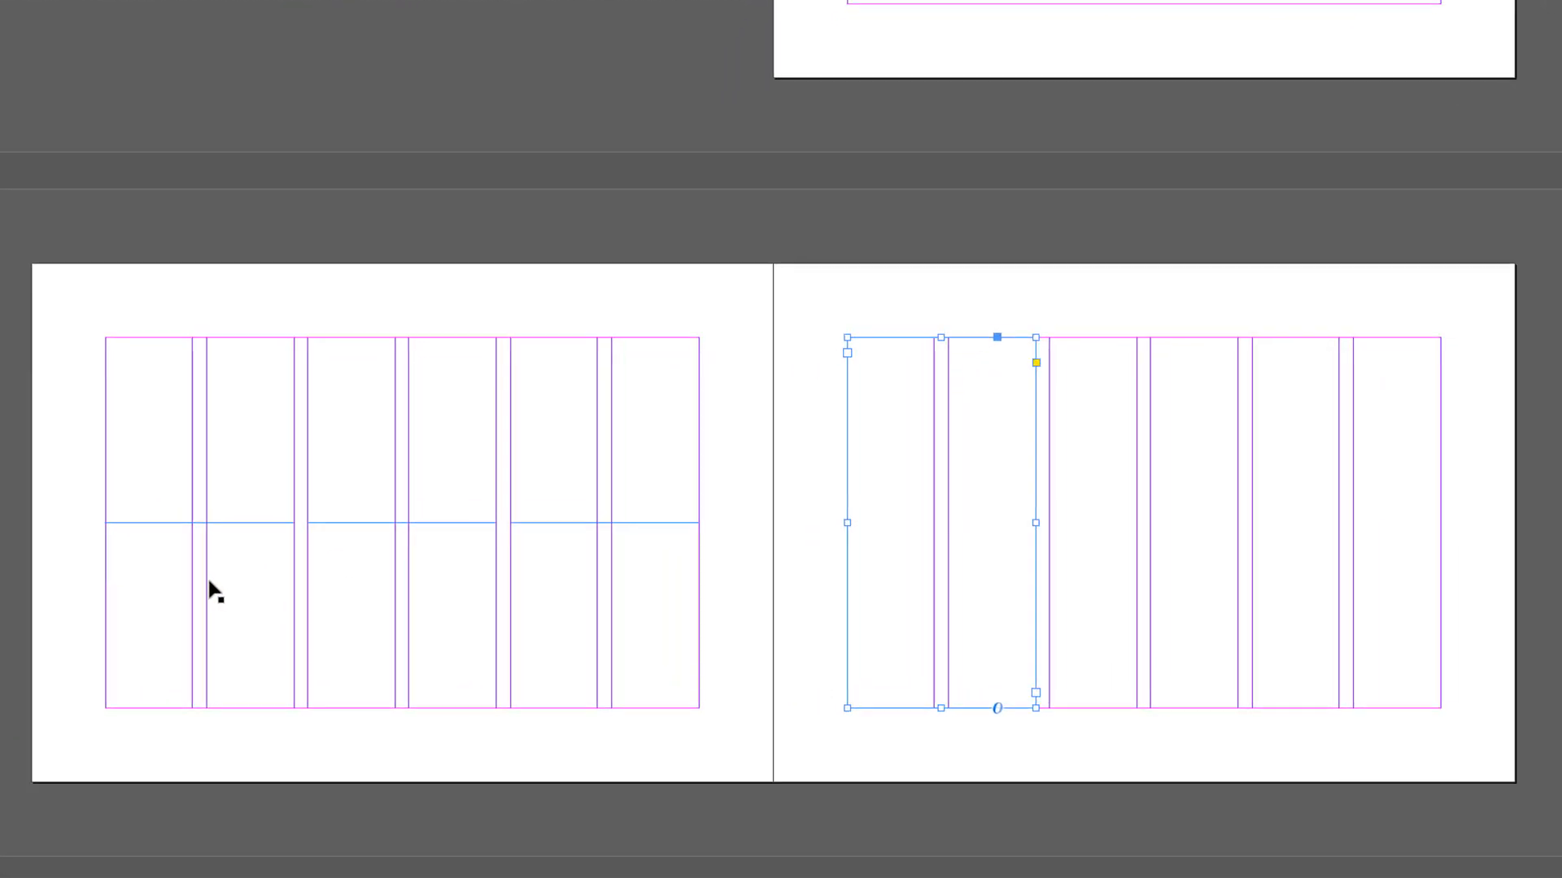
left_click(272, 592)
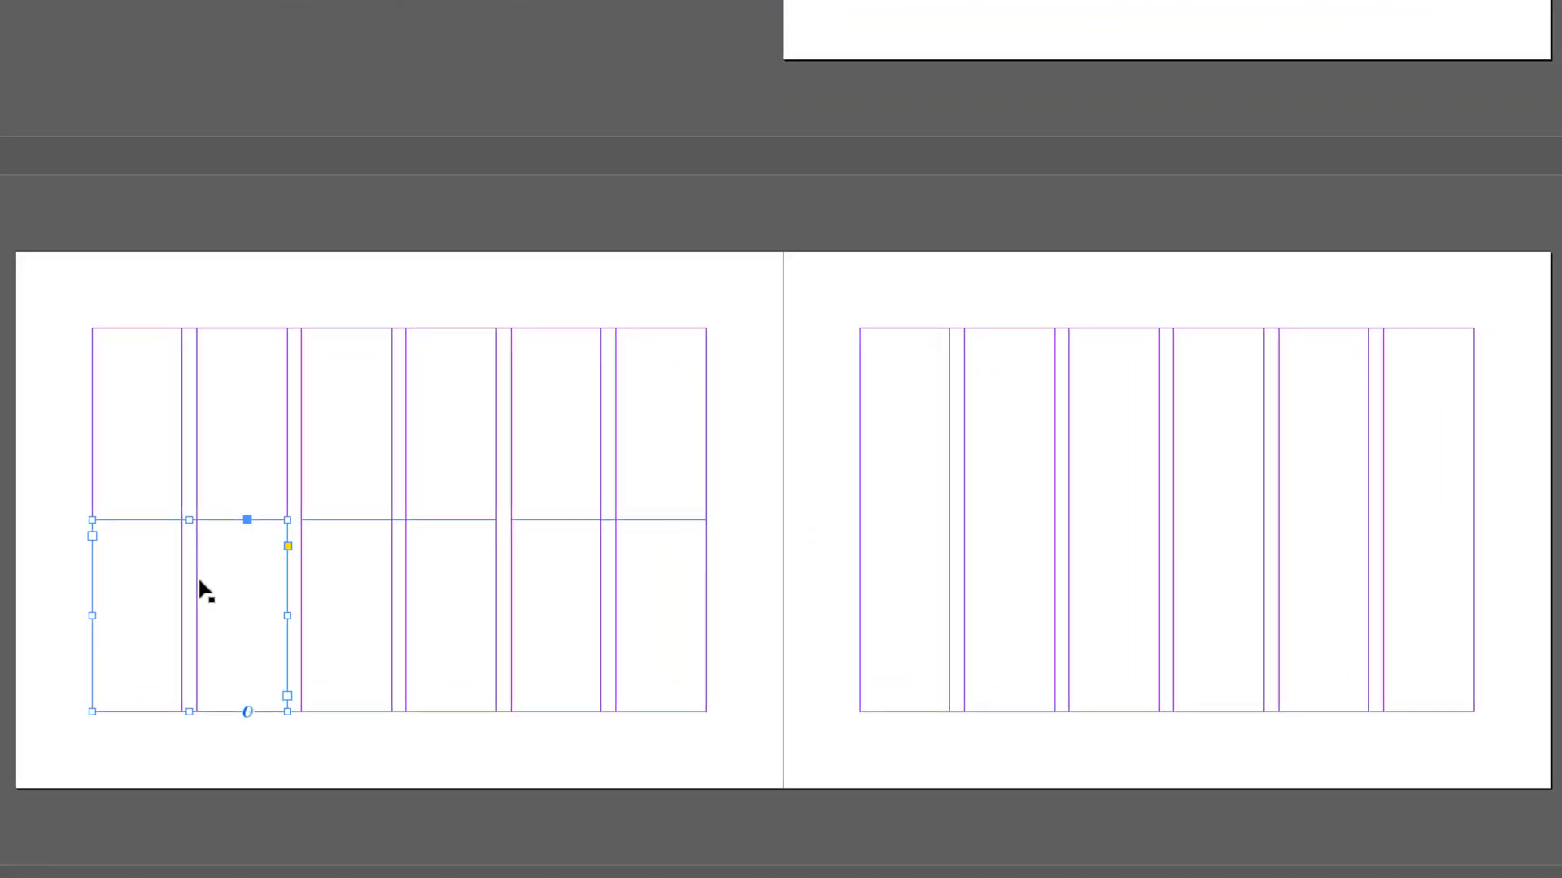
left_click(287, 696)
left_click(340, 633)
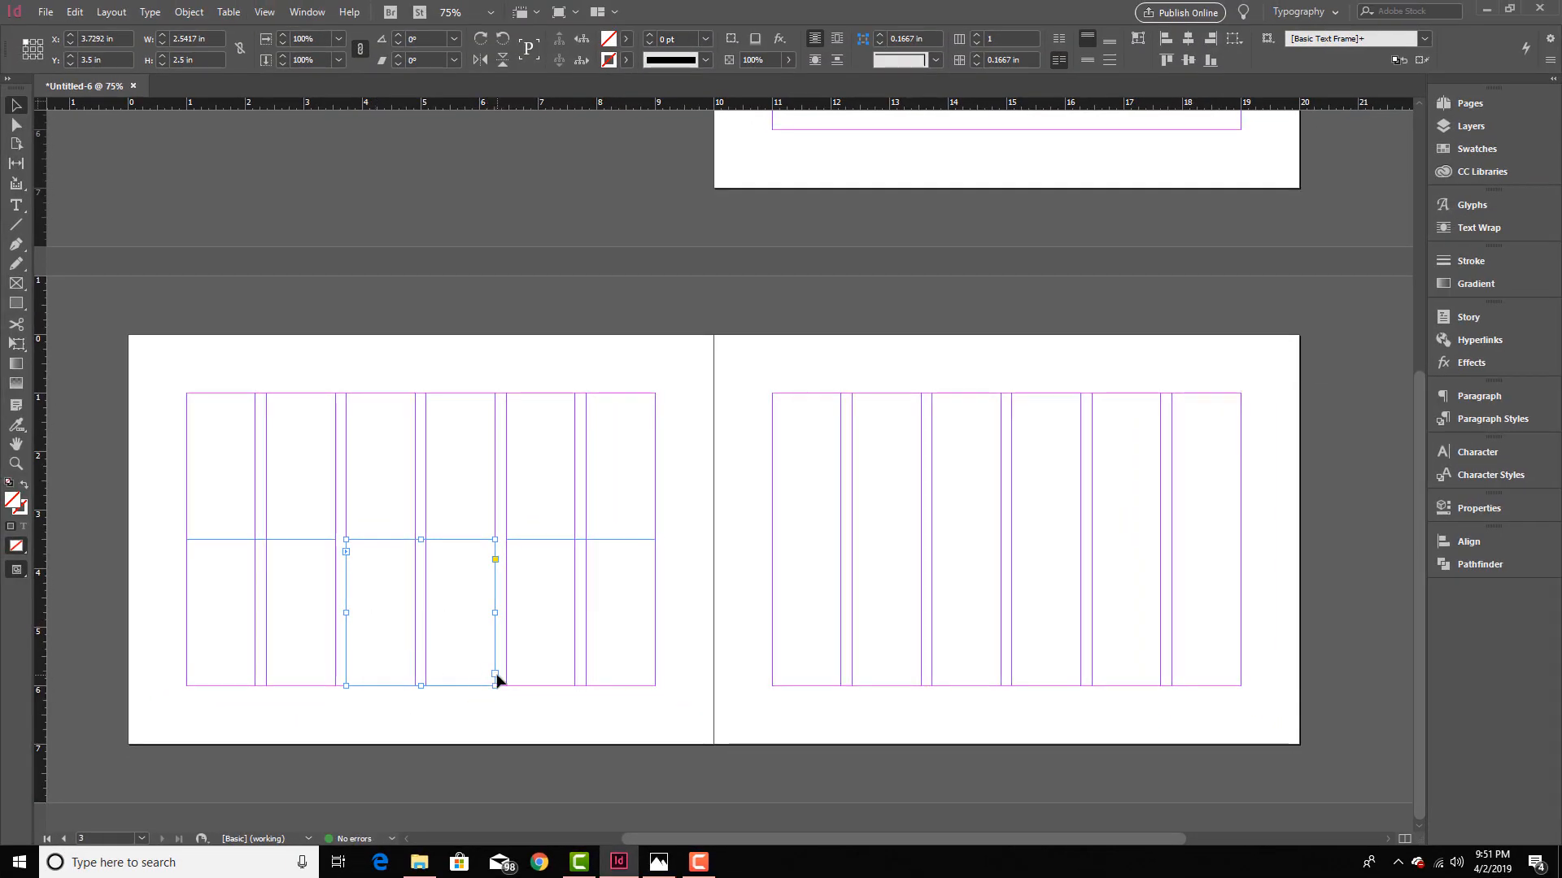
left_click(550, 627)
Step: Continue the text thread from page 2's last frame through all three tall frames on page 3
left_click(655, 673)
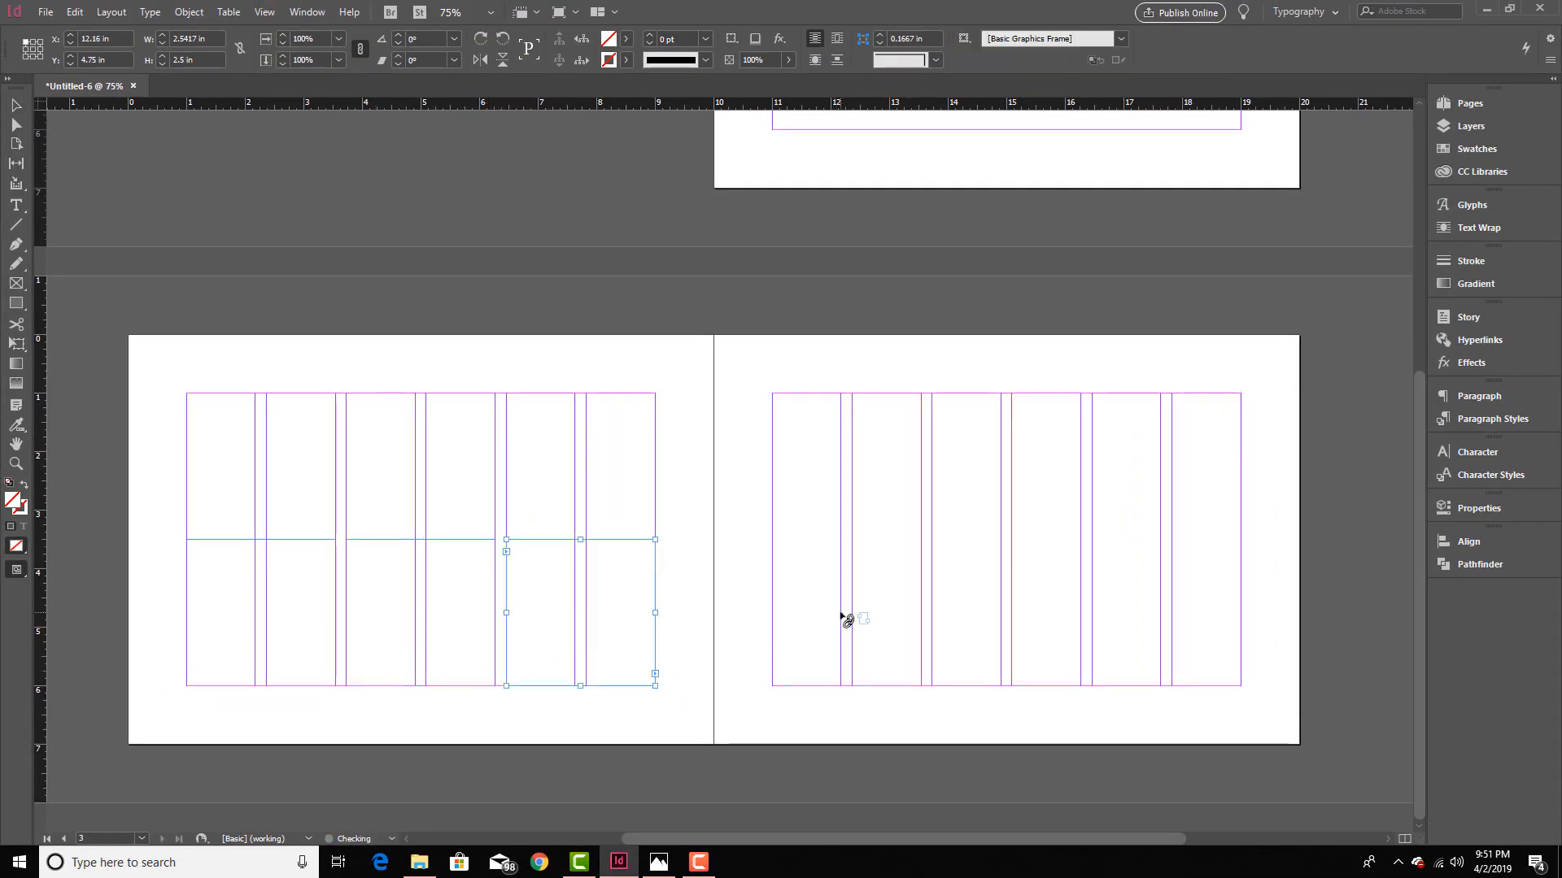
left_click(846, 621)
left_click(921, 673)
left_click(935, 672)
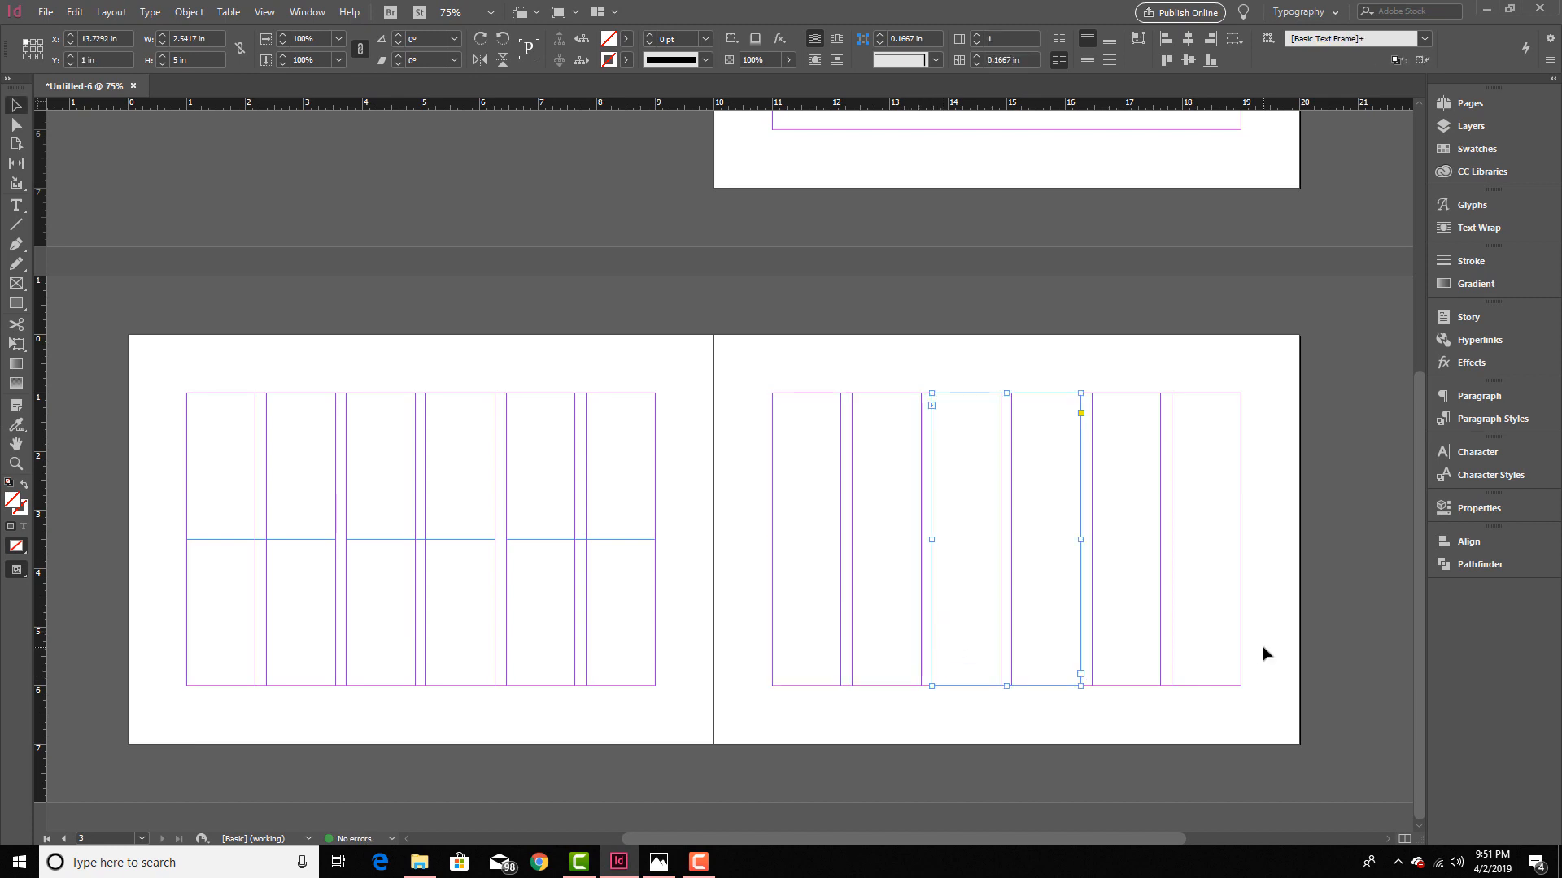
left_click(1080, 673)
left_click(1173, 603)
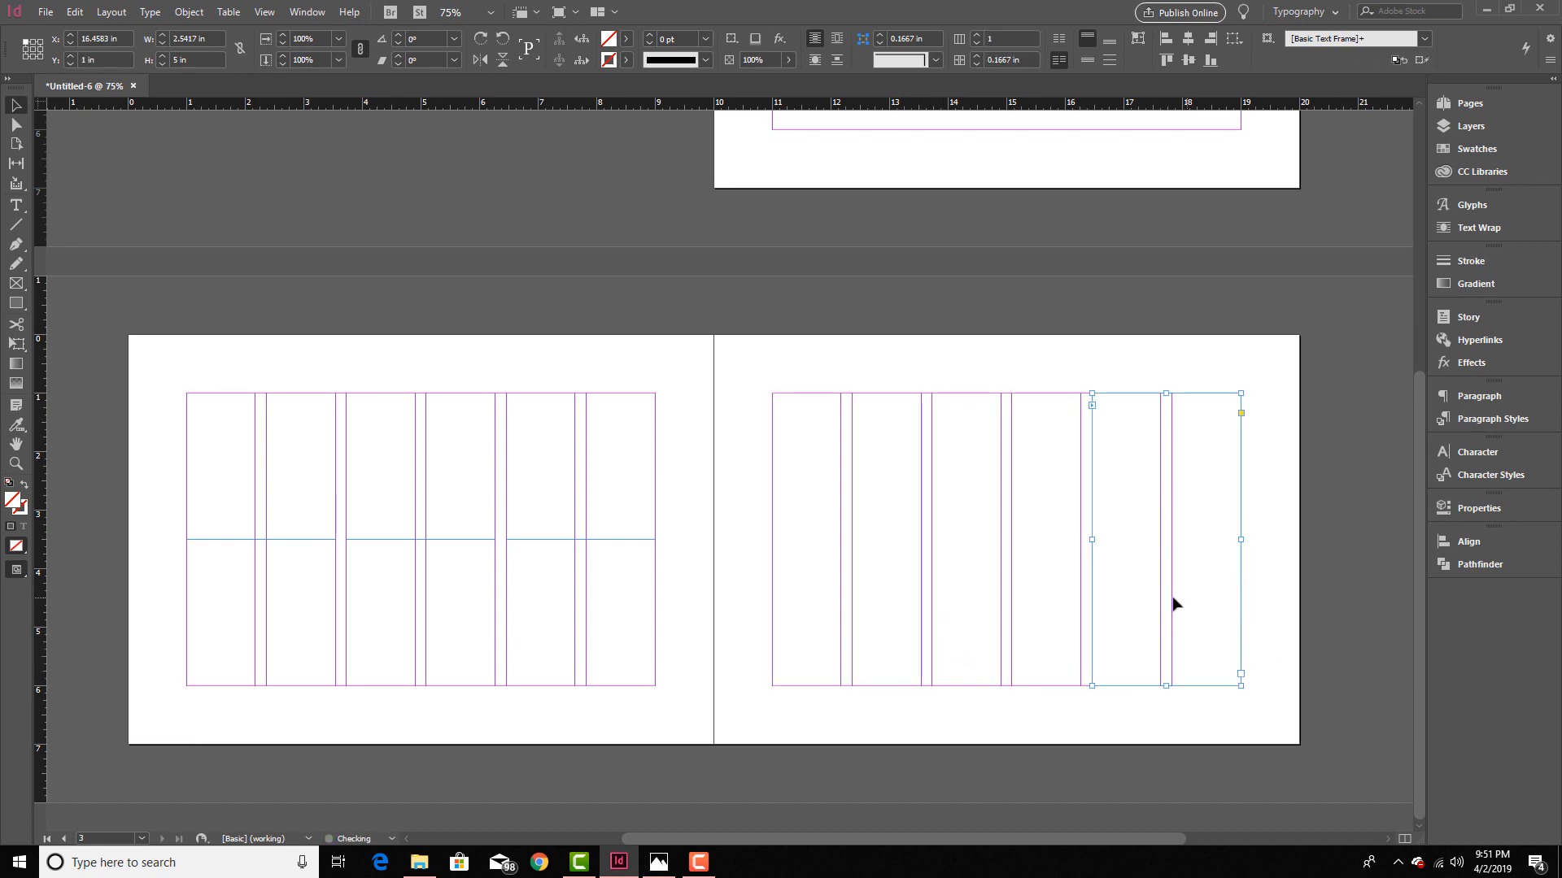
Step: Fill the threaded text frames with placeholder text, starting from the first frame on page 2
left_click(261, 575)
key("t")
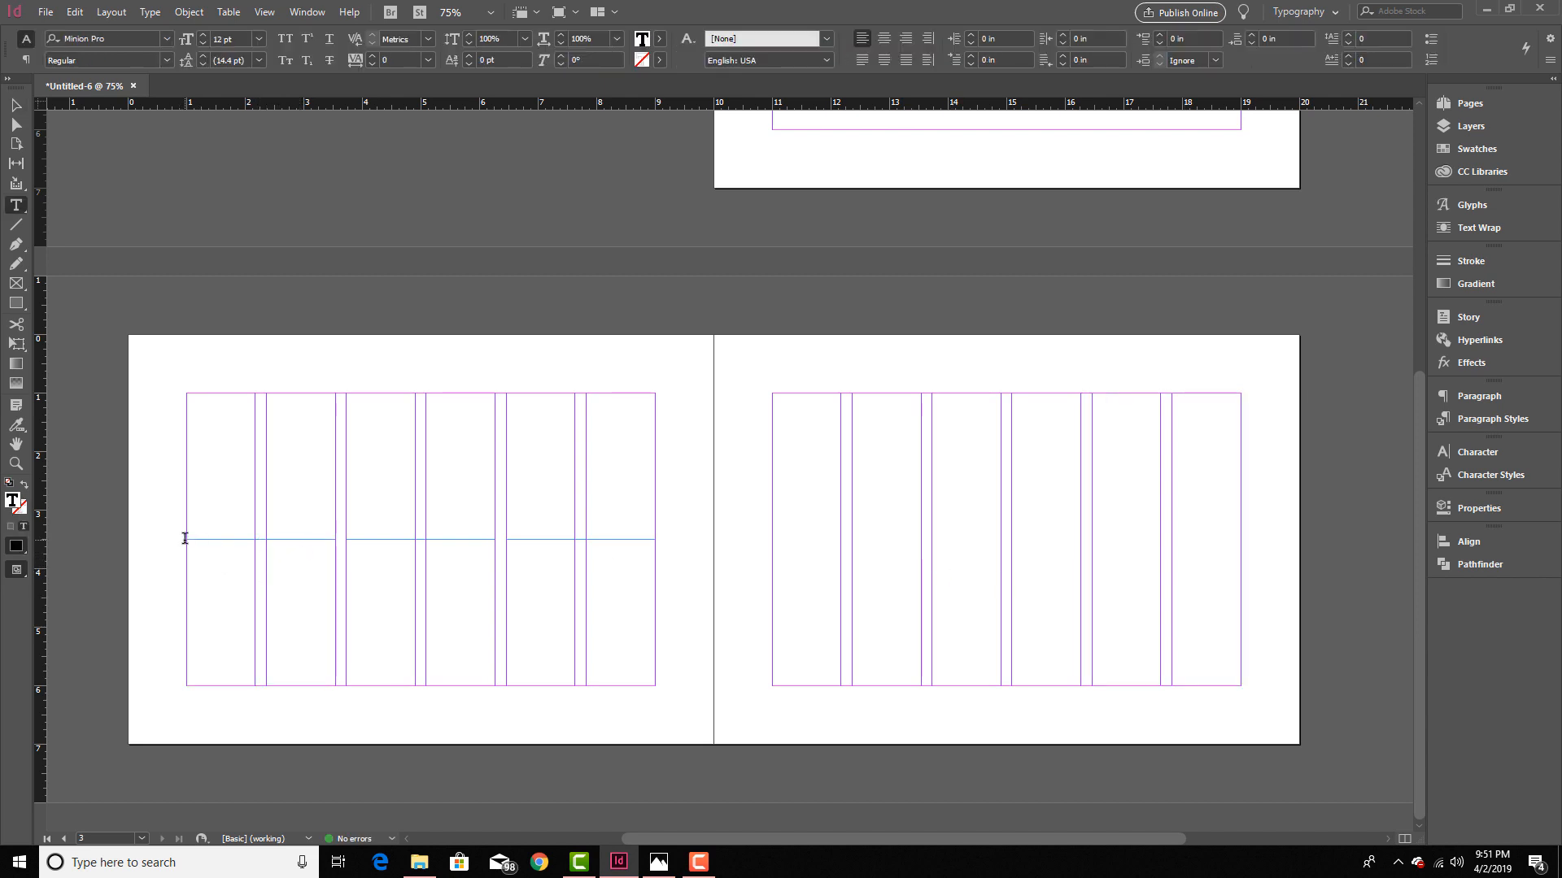
left_click(140, 12)
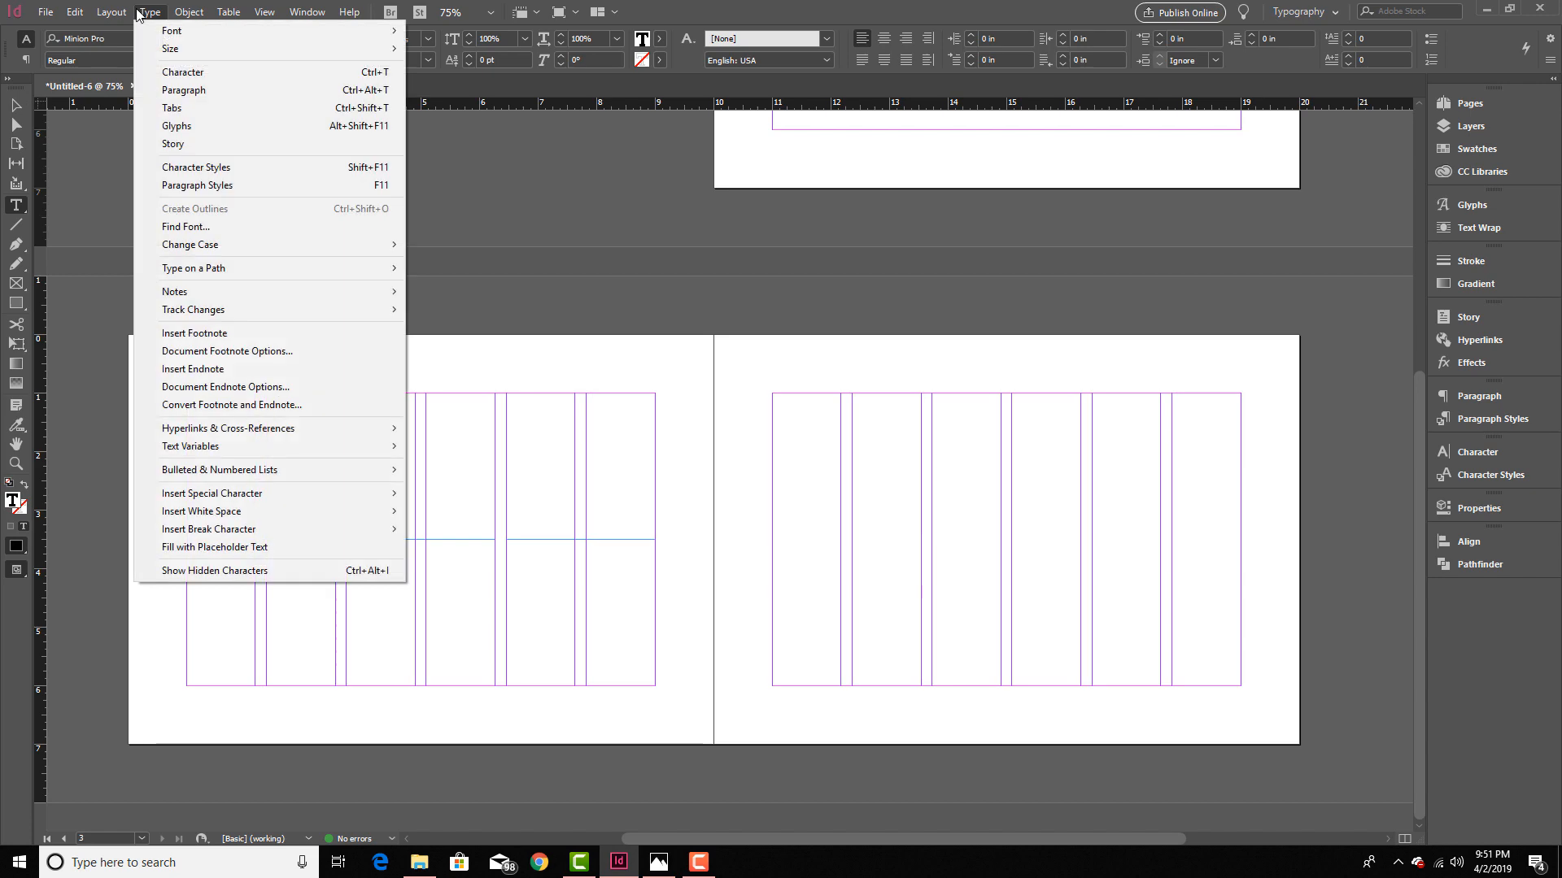
left_click(205, 548)
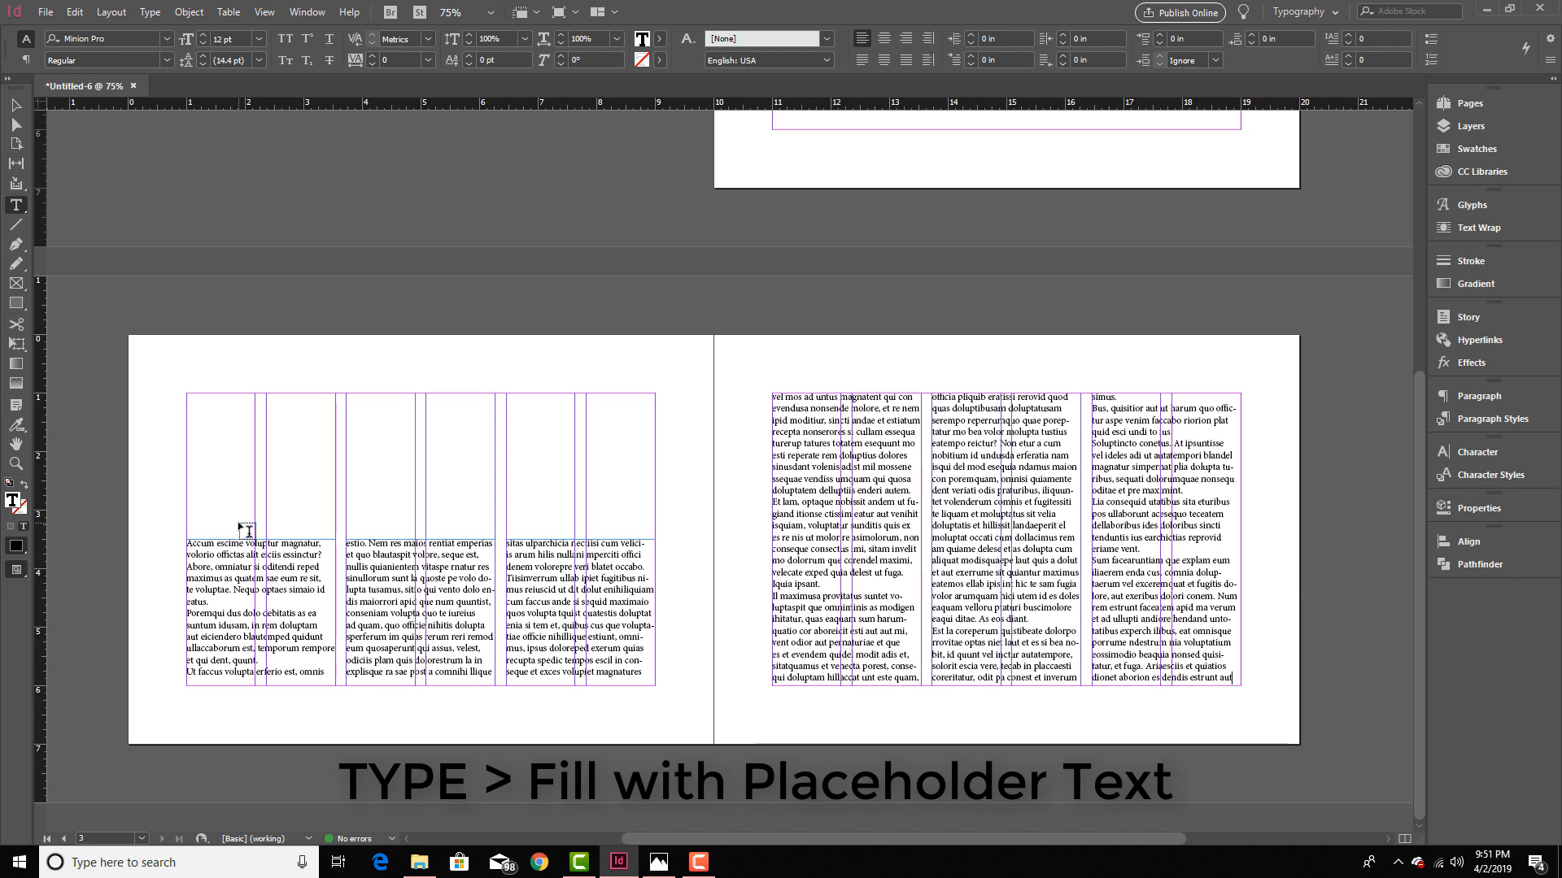
Step: Add a text frame spanning two columns just above page 2's first text block, containing the word "Title"
left_click_drag(188, 489, 335, 536)
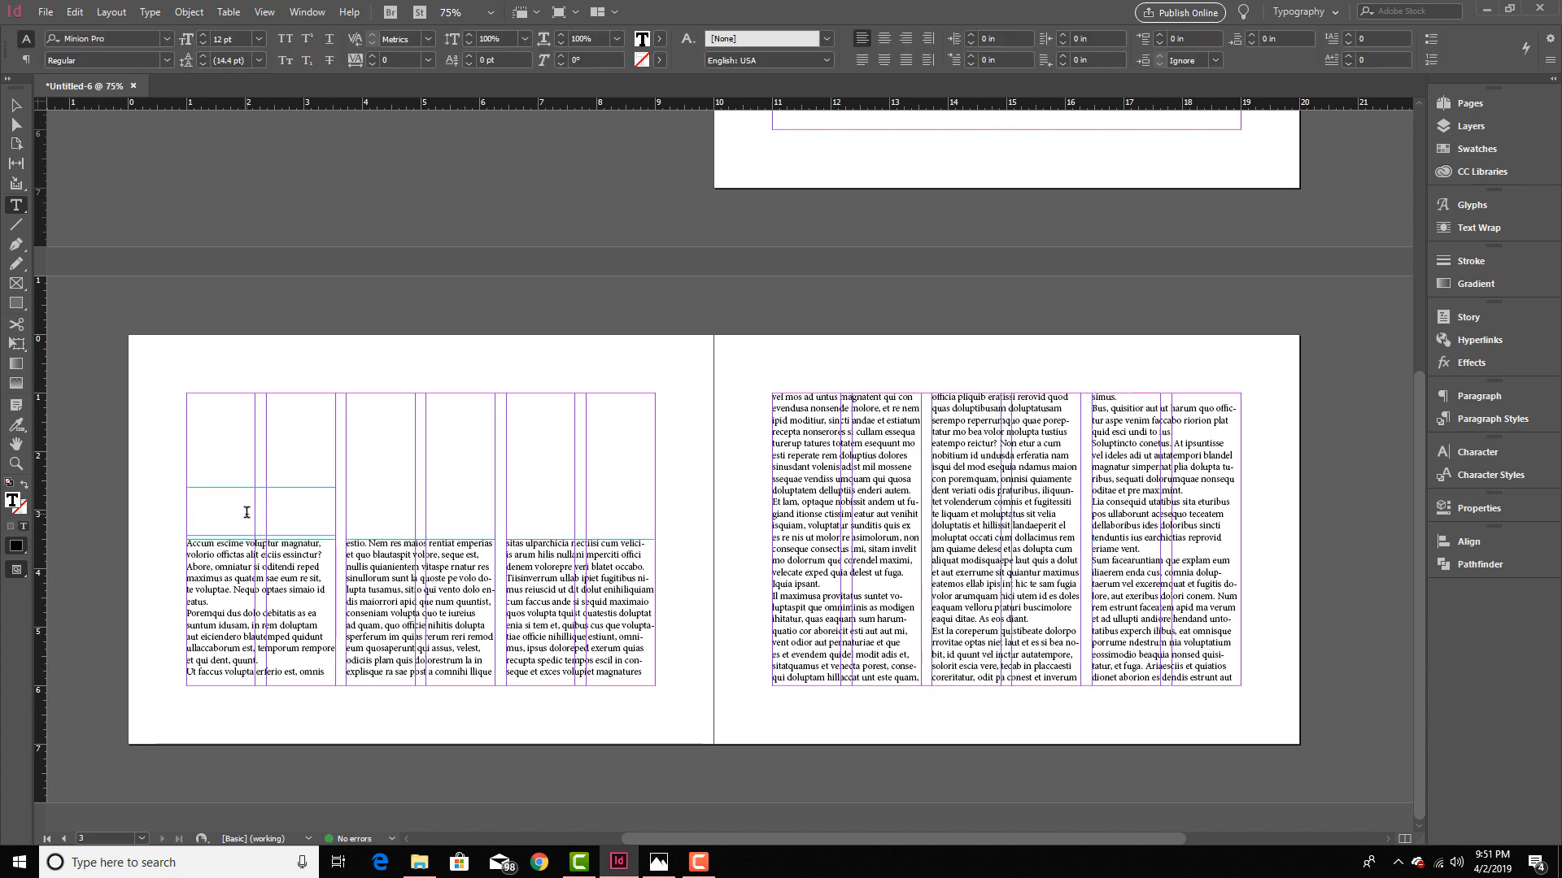
type("TITLE")
left_click_drag(224, 492, 184, 490)
type("itle")
Step: Set the title's font to Garamond Regular
left_click(167, 39)
type("gg")
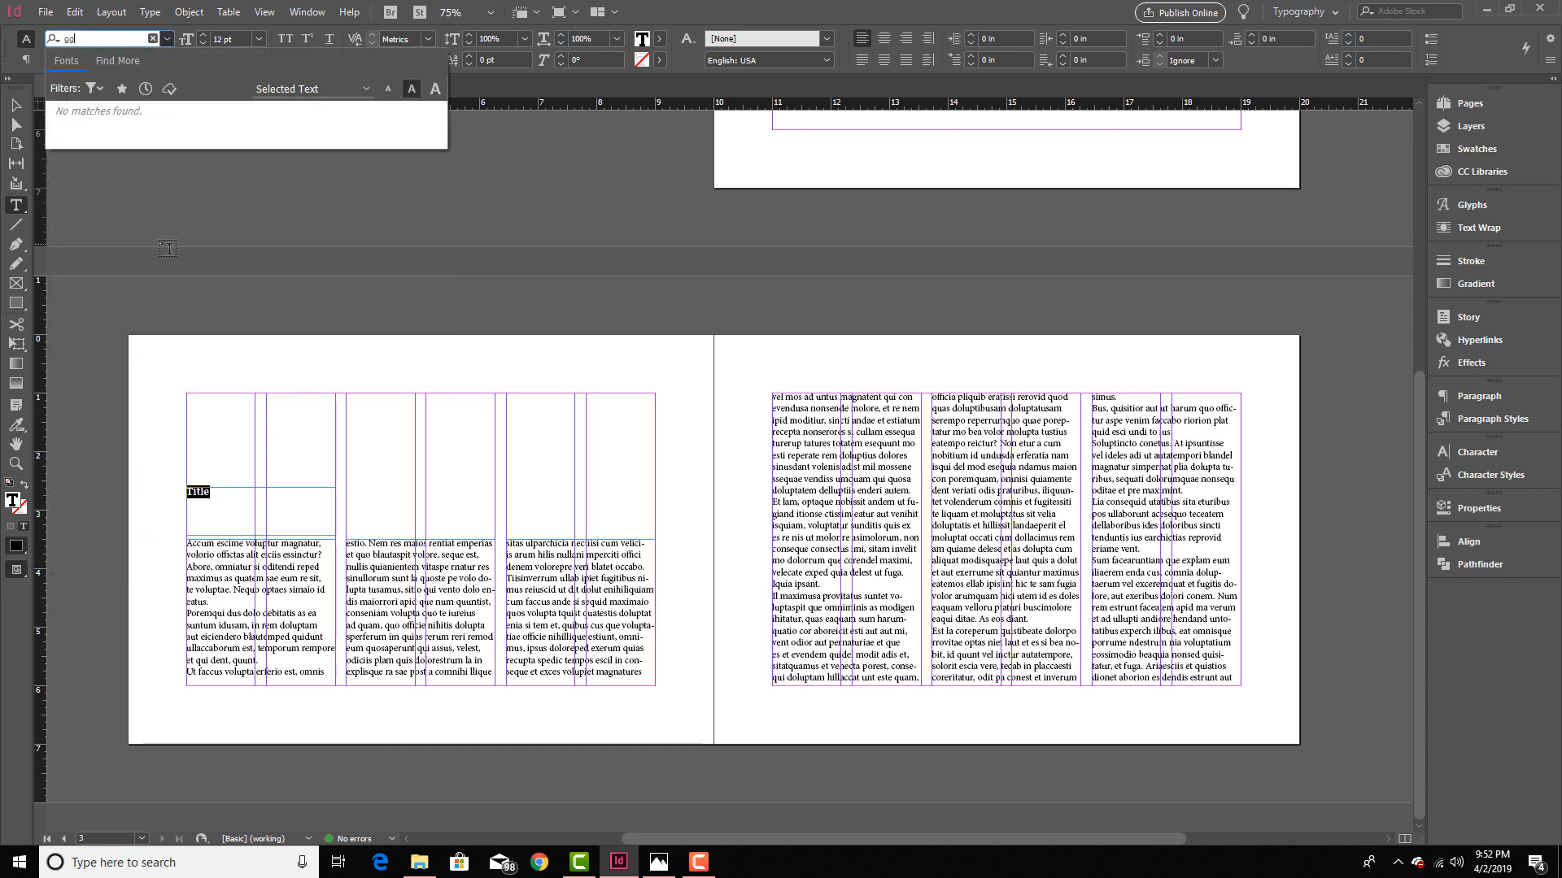
key("BackSpace")
type("a")
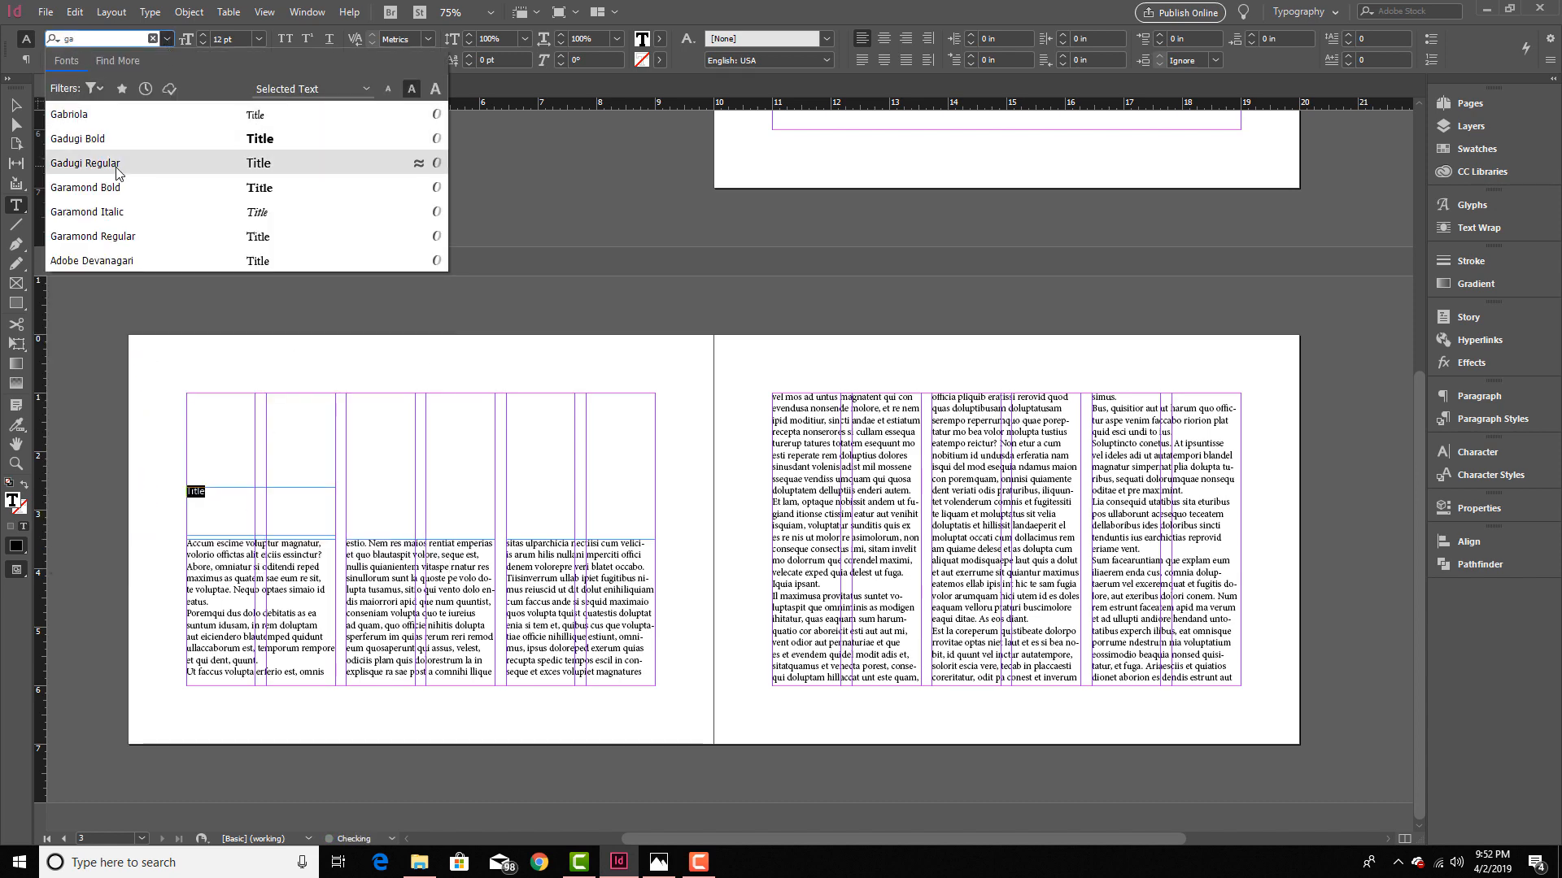
left_click(93, 236)
Step: Enlarge the title to roughly three times the 12 pt body text size and deselect it
left_click(204, 35)
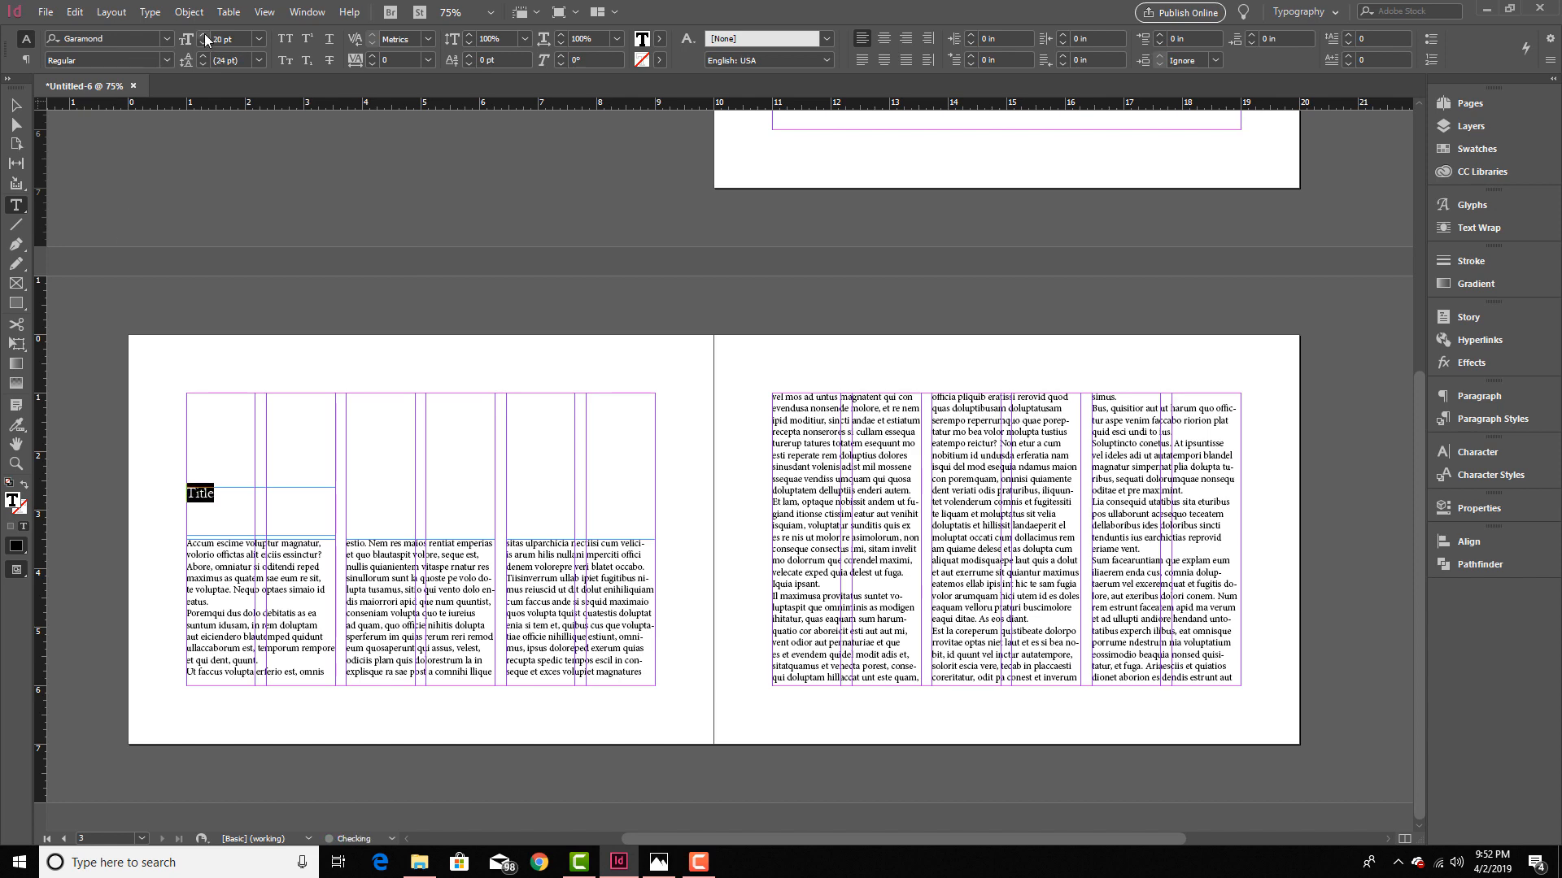
left_click(204, 34)
left_click(204, 34)
left_click(203, 34)
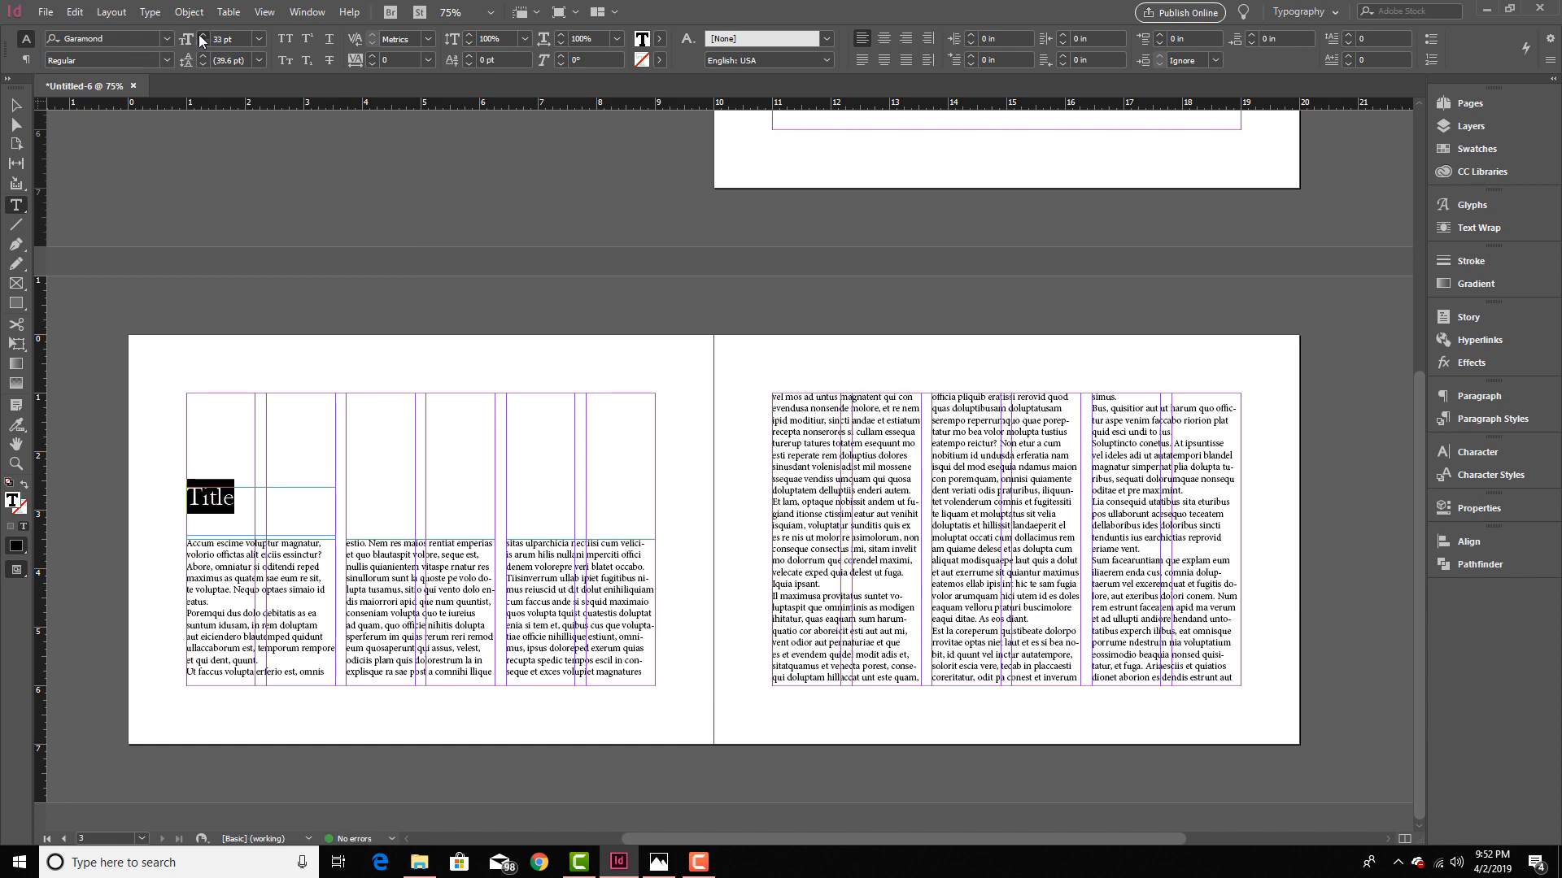
left_click(362, 498)
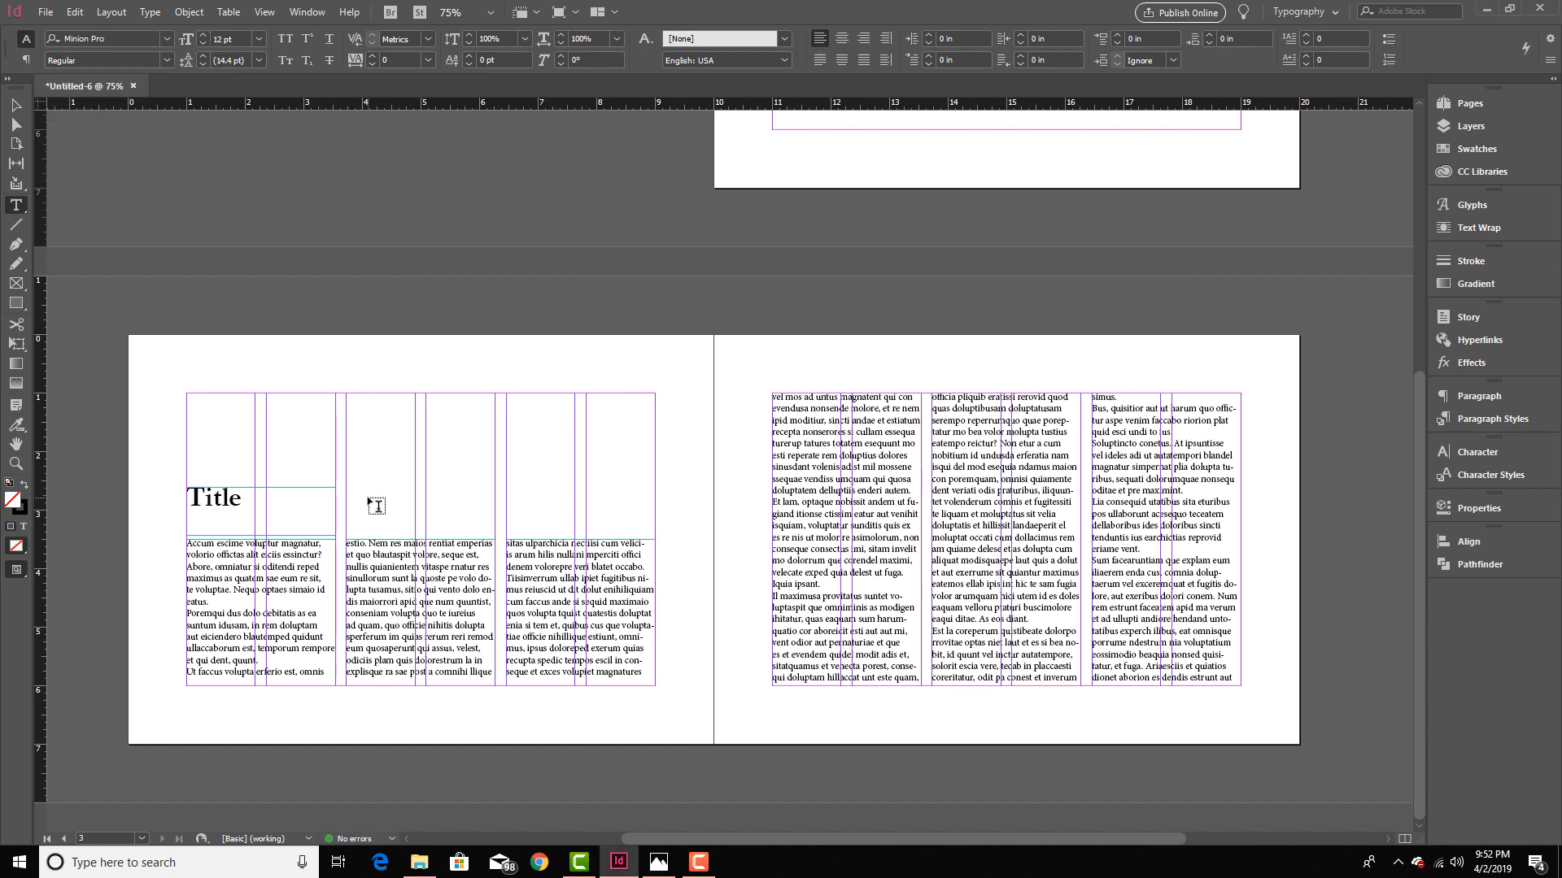
Step: Set all of the threaded placeholder body text in Garamond and finish with its frames selected
key("ctrl+a")
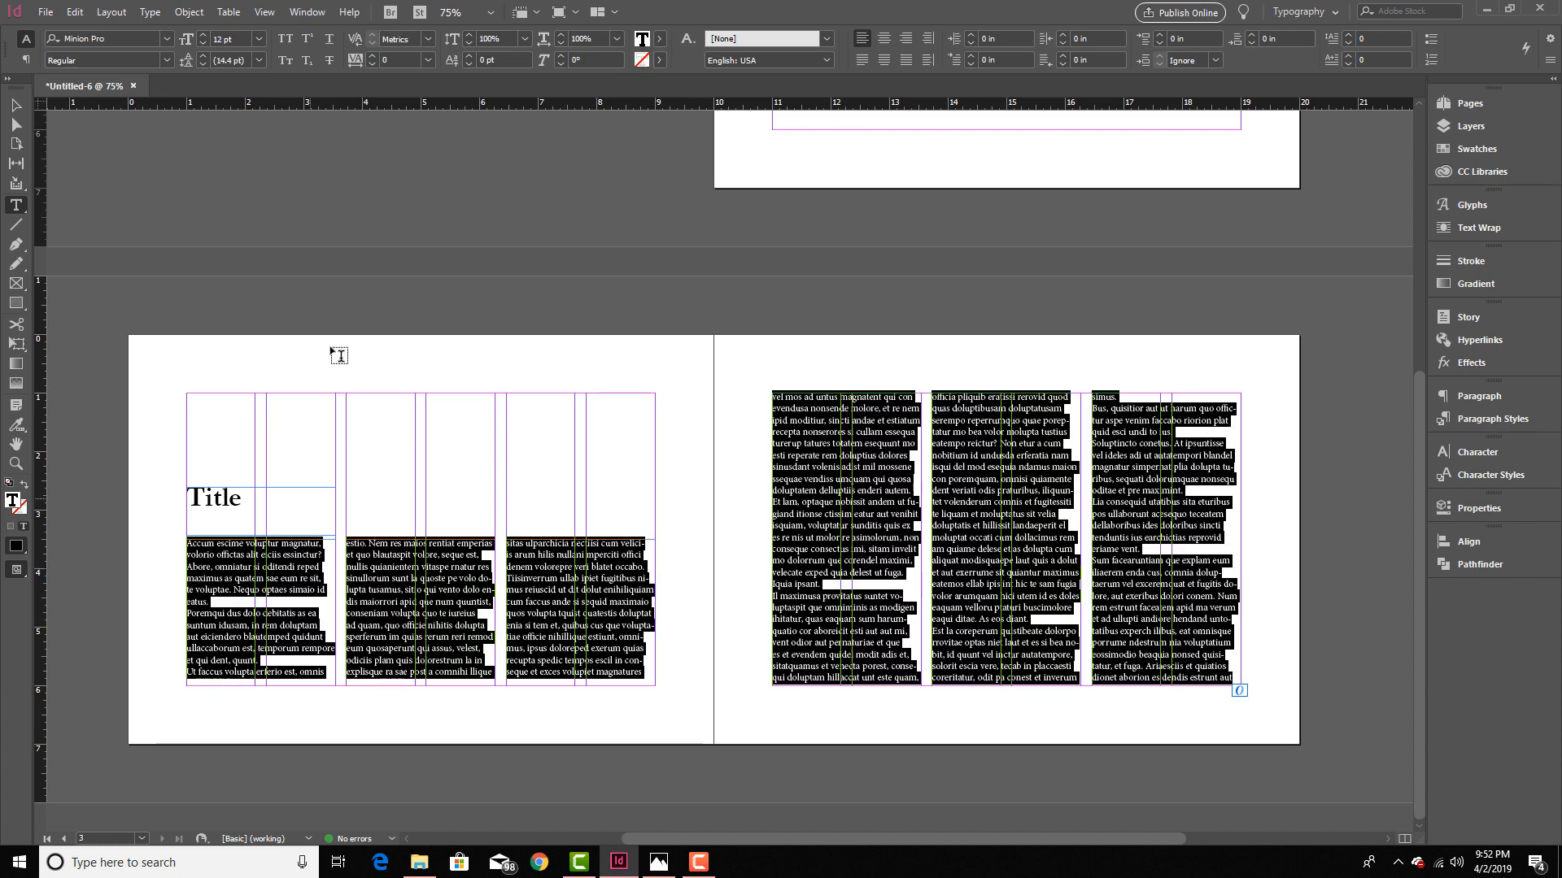
left_click(165, 39)
scroll(147, 140, "up", 5)
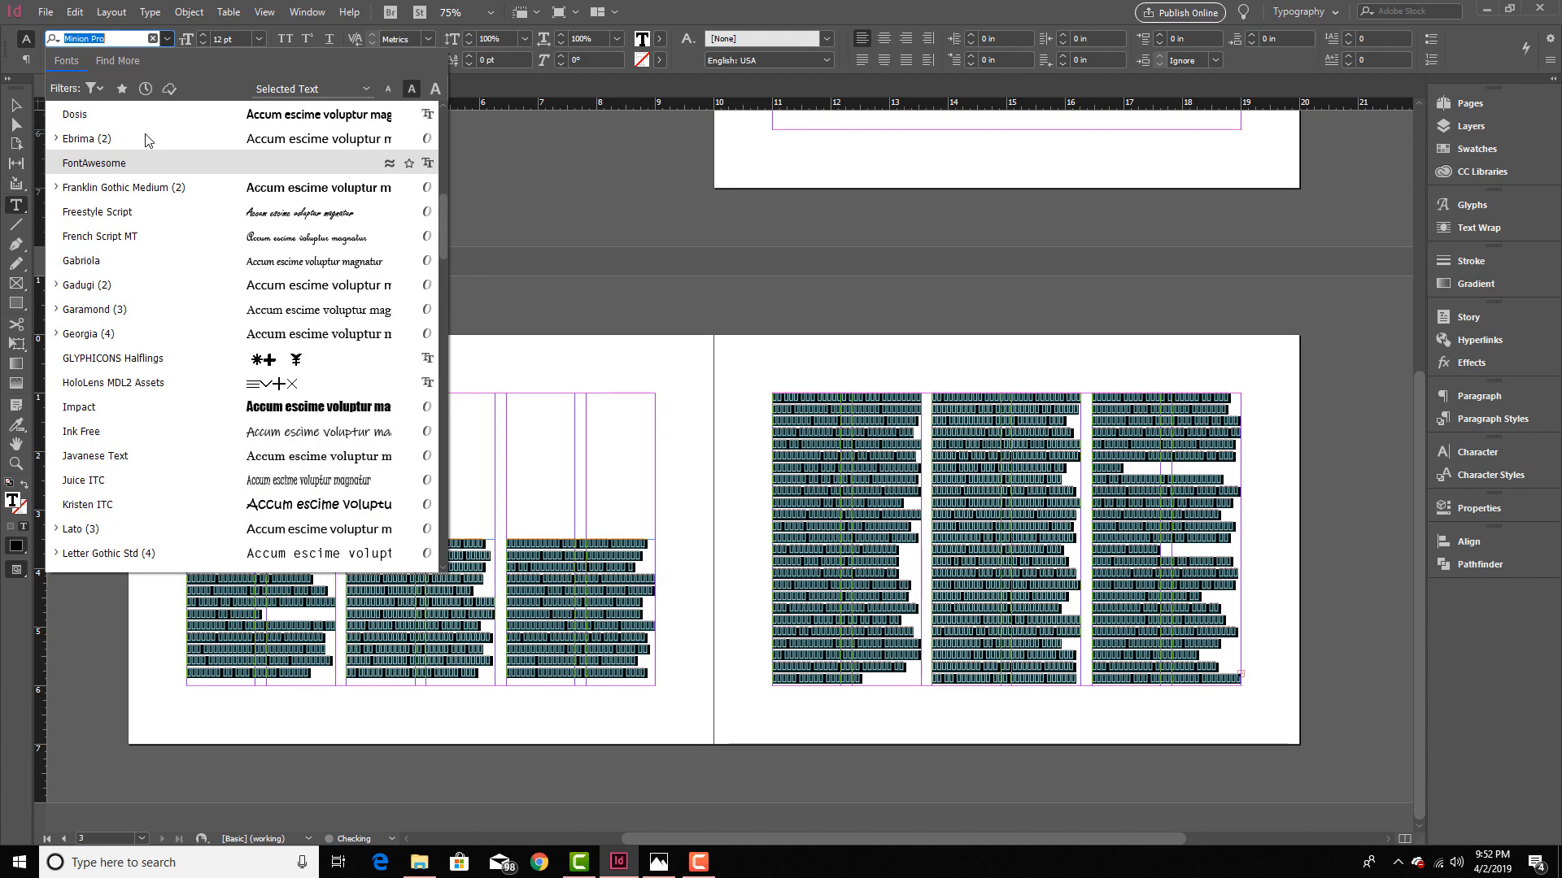
scroll(147, 140, "down", 1)
left_click(98, 272)
key("Escape")
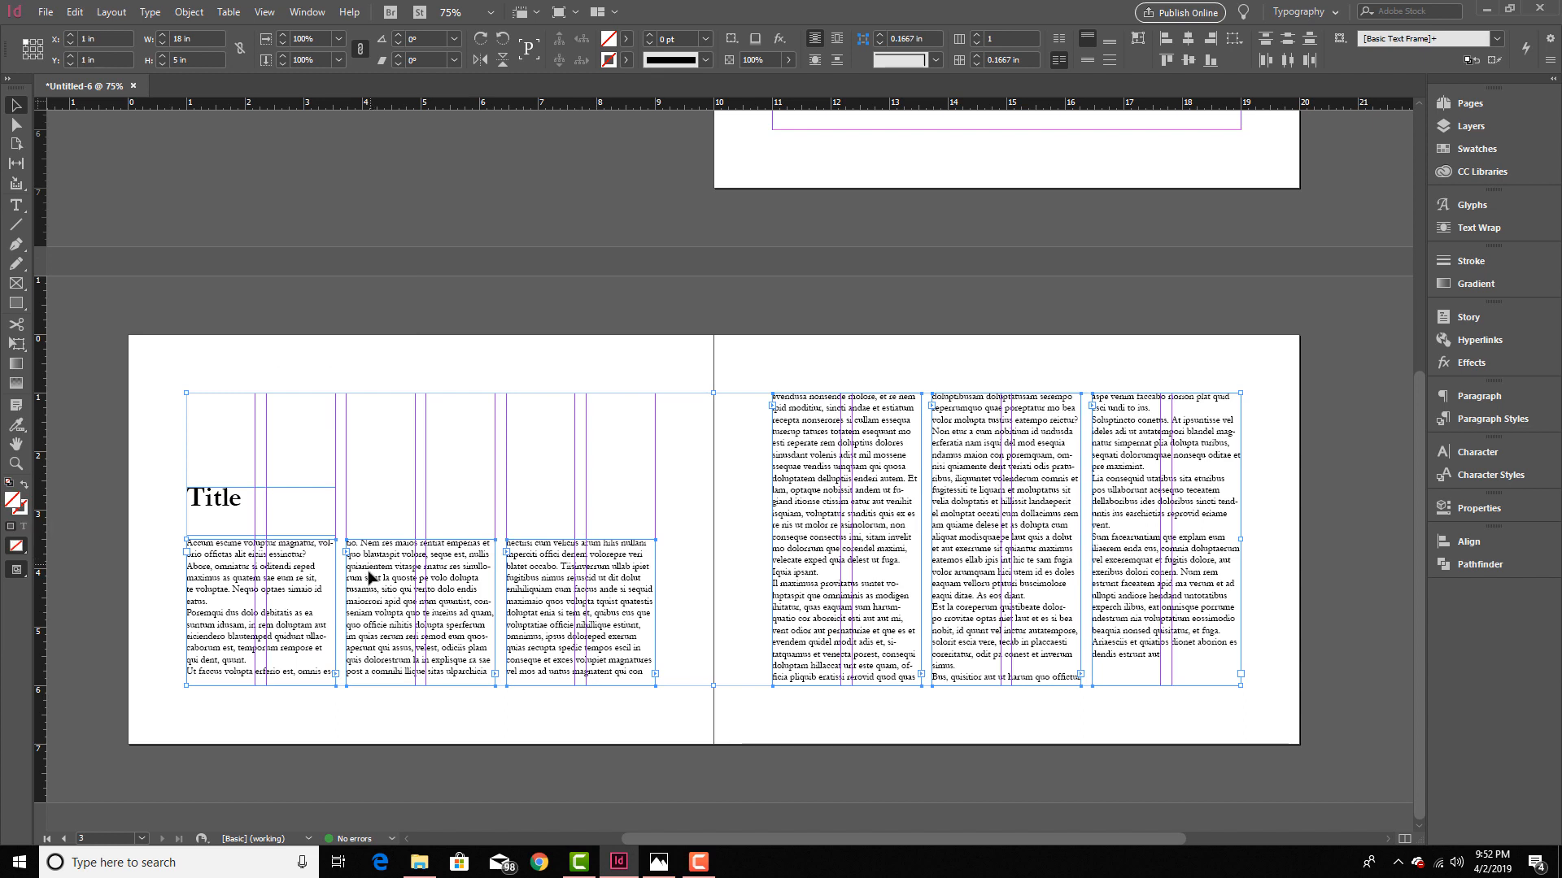
Step: Lower the top edges of page 2's three body text frames together so they start at 3.6 in and are 2.4 in high
left_click(413, 730)
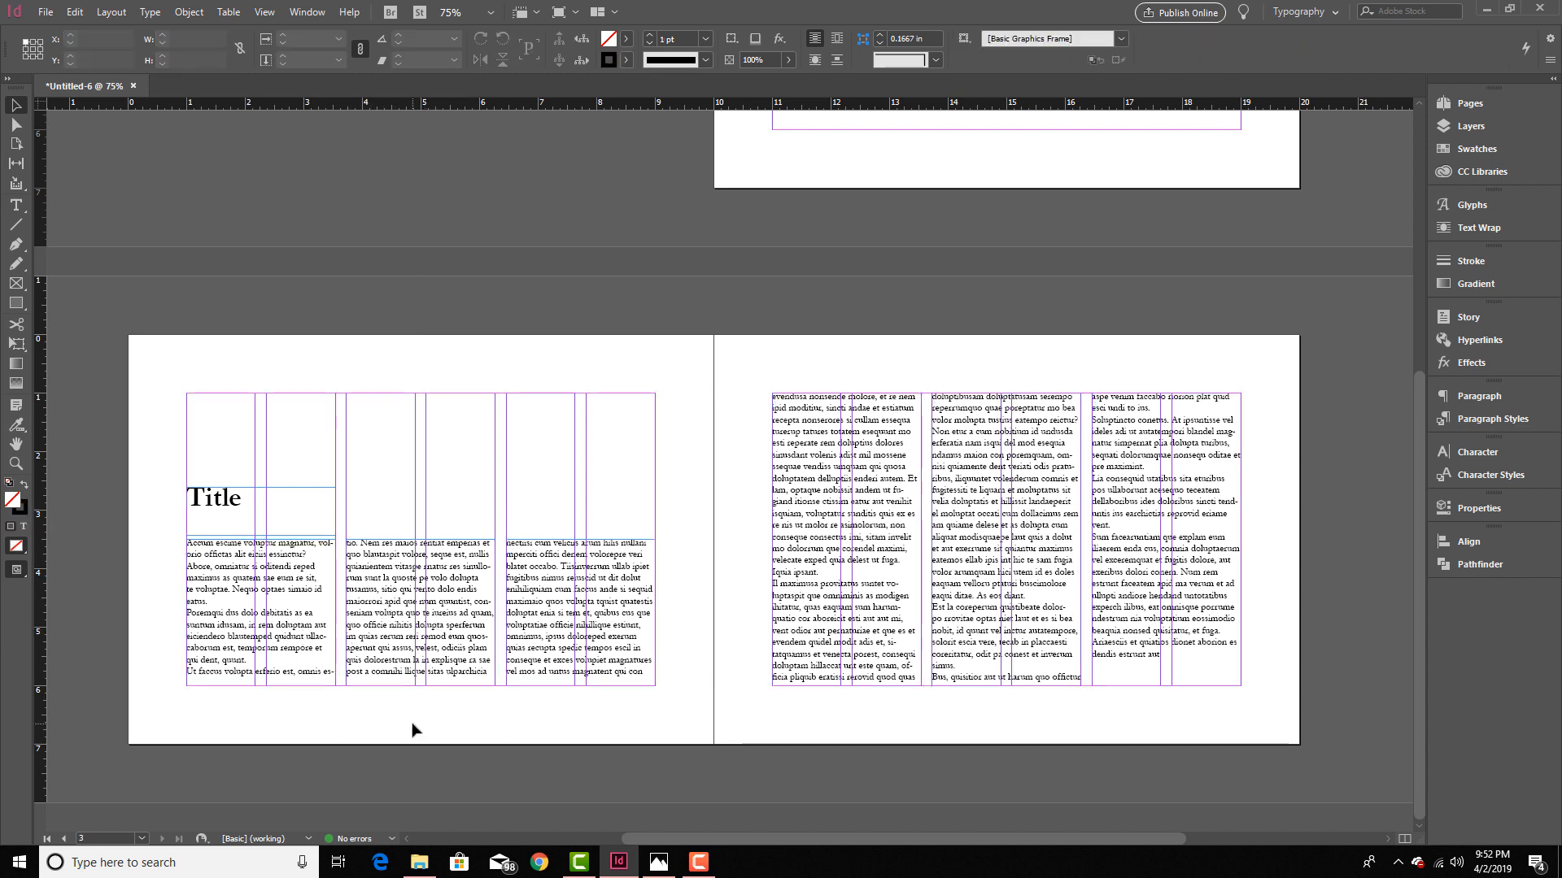
left_click(279, 633)
left_click(442, 630, "shift")
left_click(547, 628, "shift")
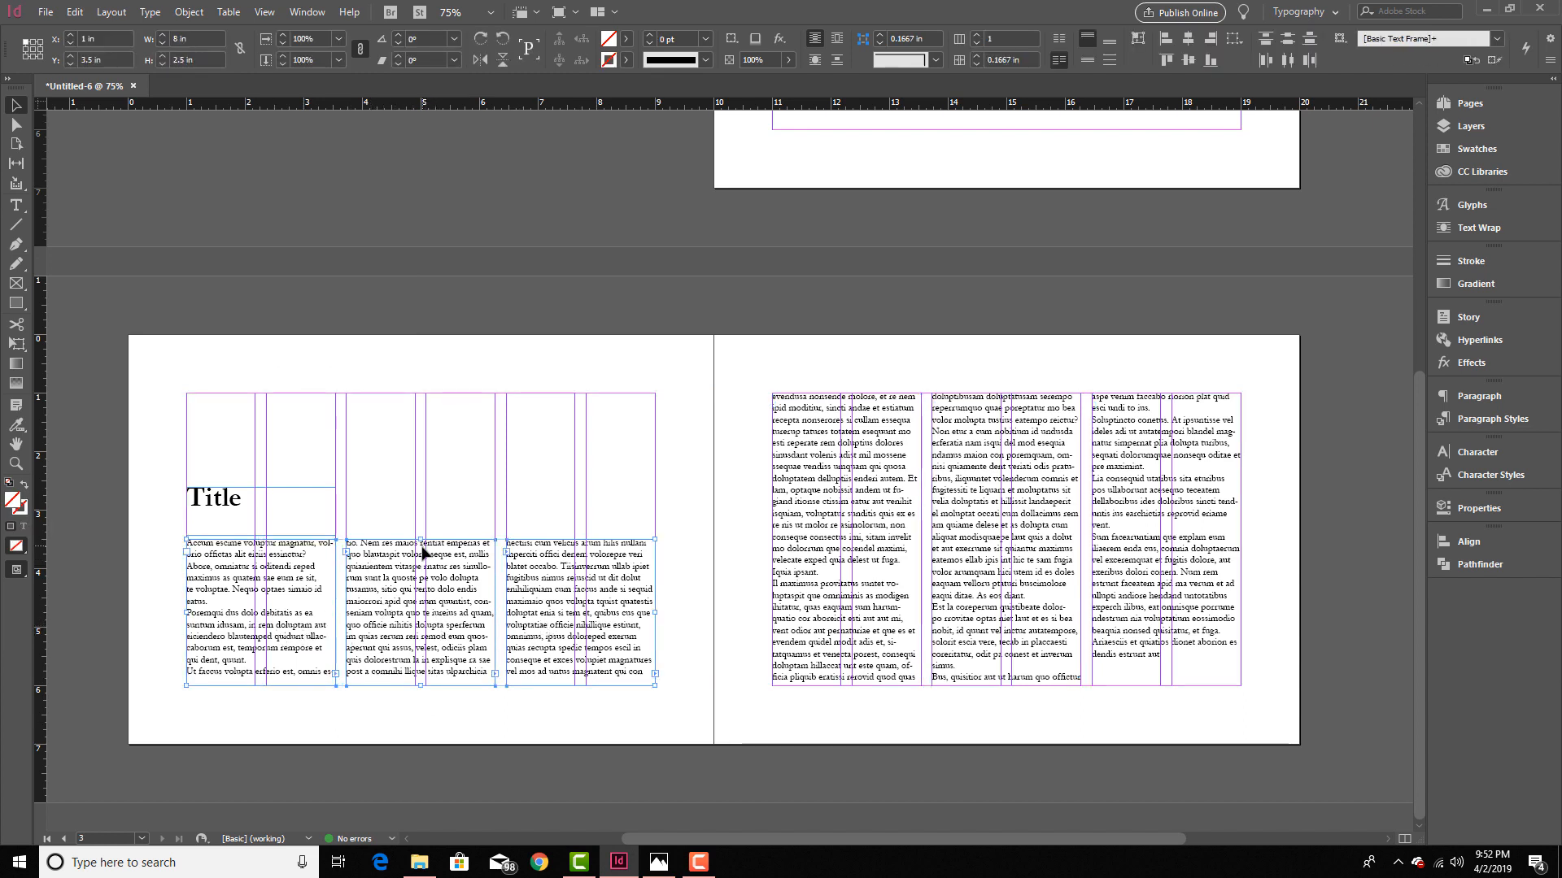
left_click_drag(421, 538, 422, 547)
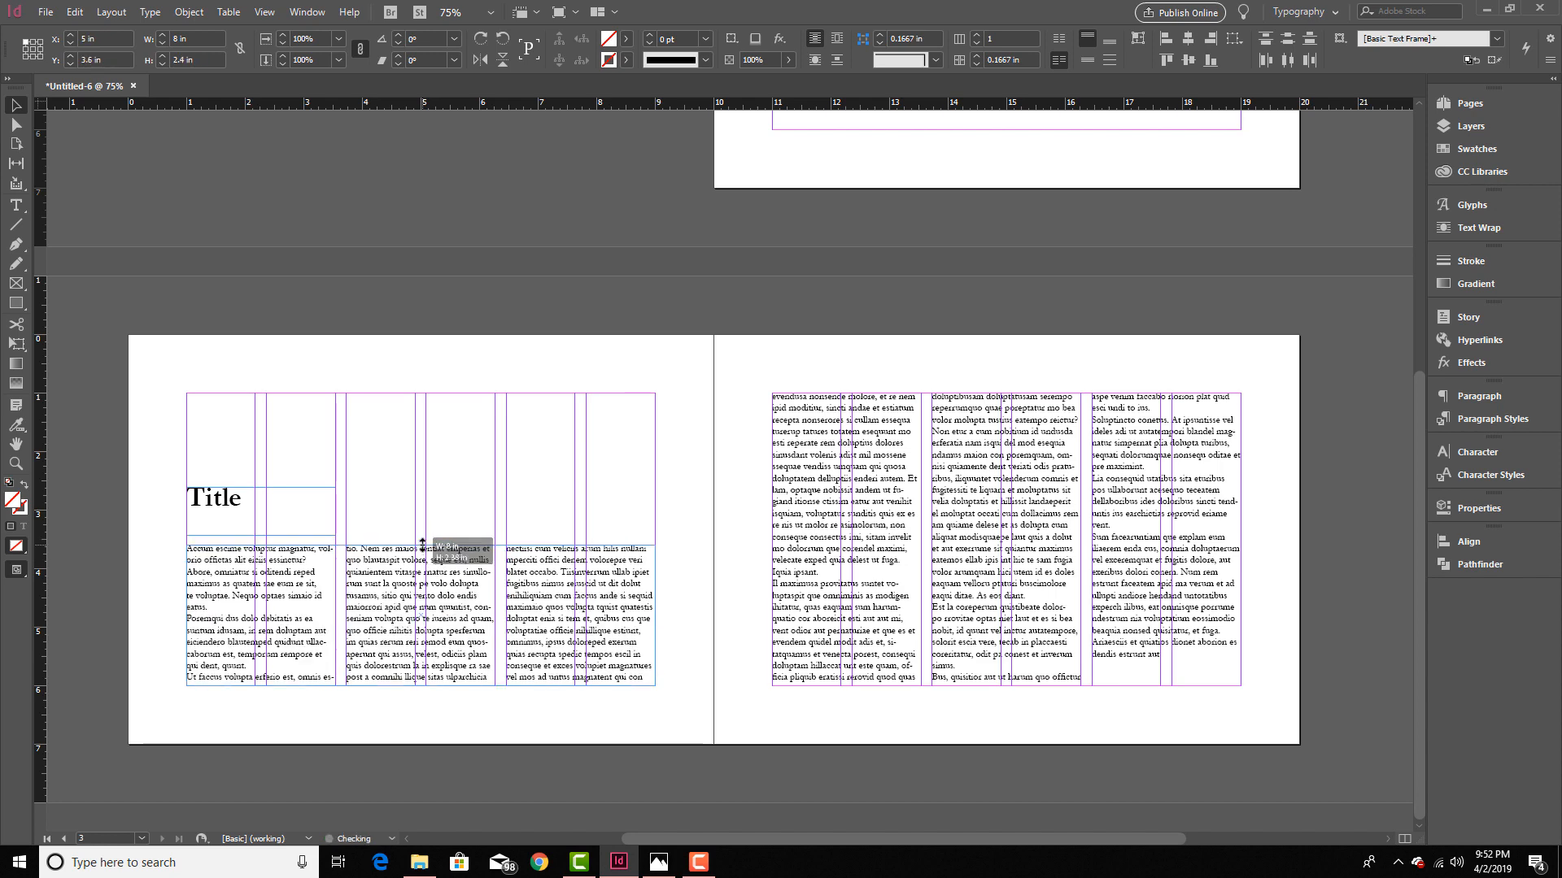
left_click(437, 729)
Step: Move the title frame down slightly to about 2.69 in from the page top and preview the spread without guides
left_click_drag(202, 501, 203, 504)
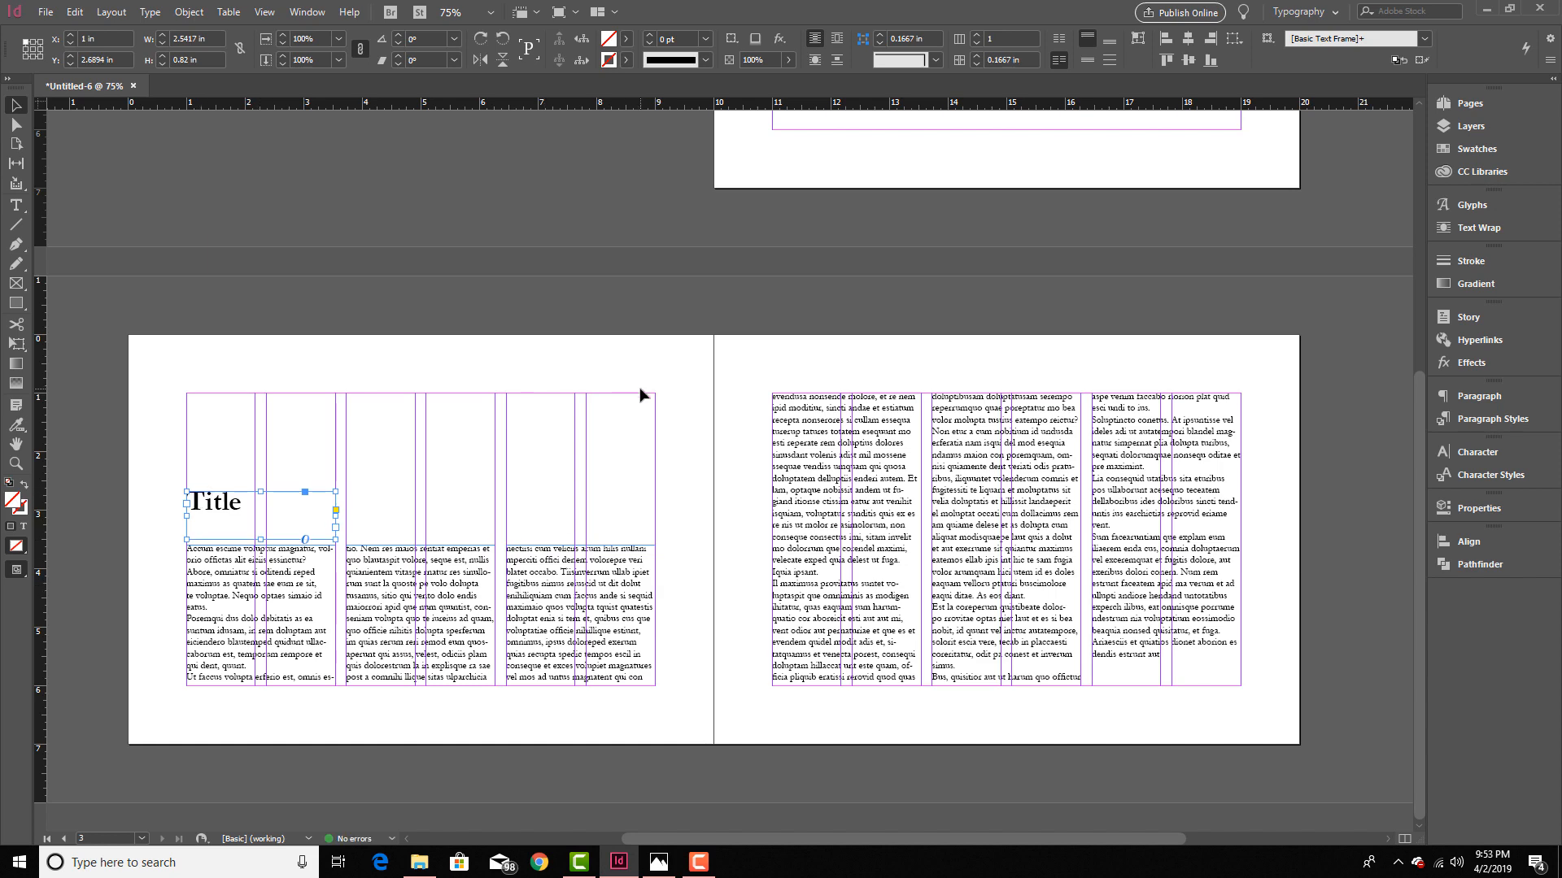
key("w")
left_click(633, 431)
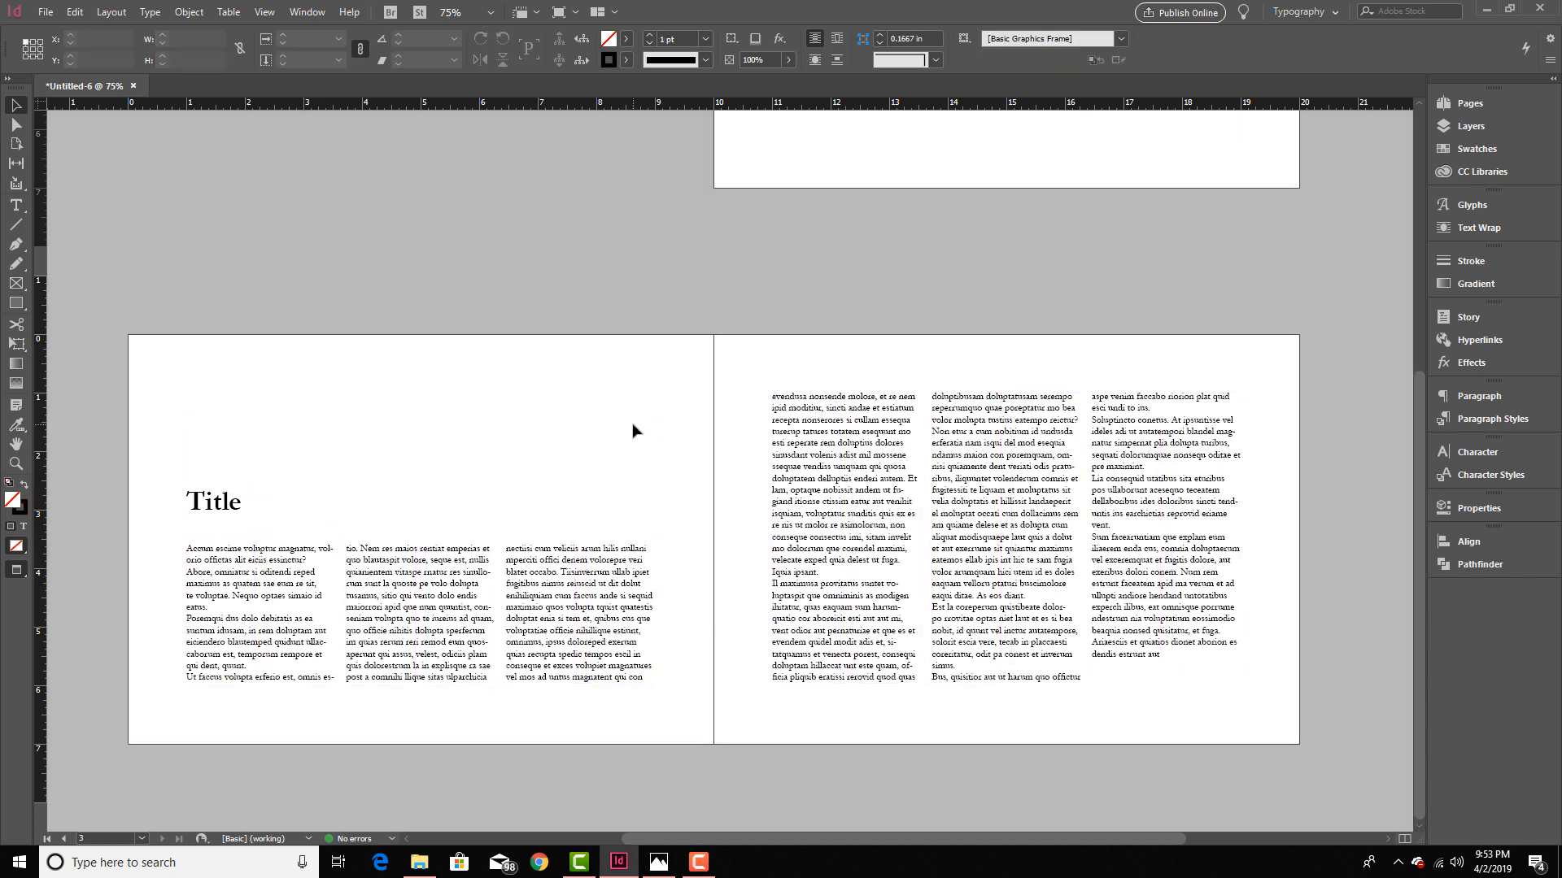
key("w")
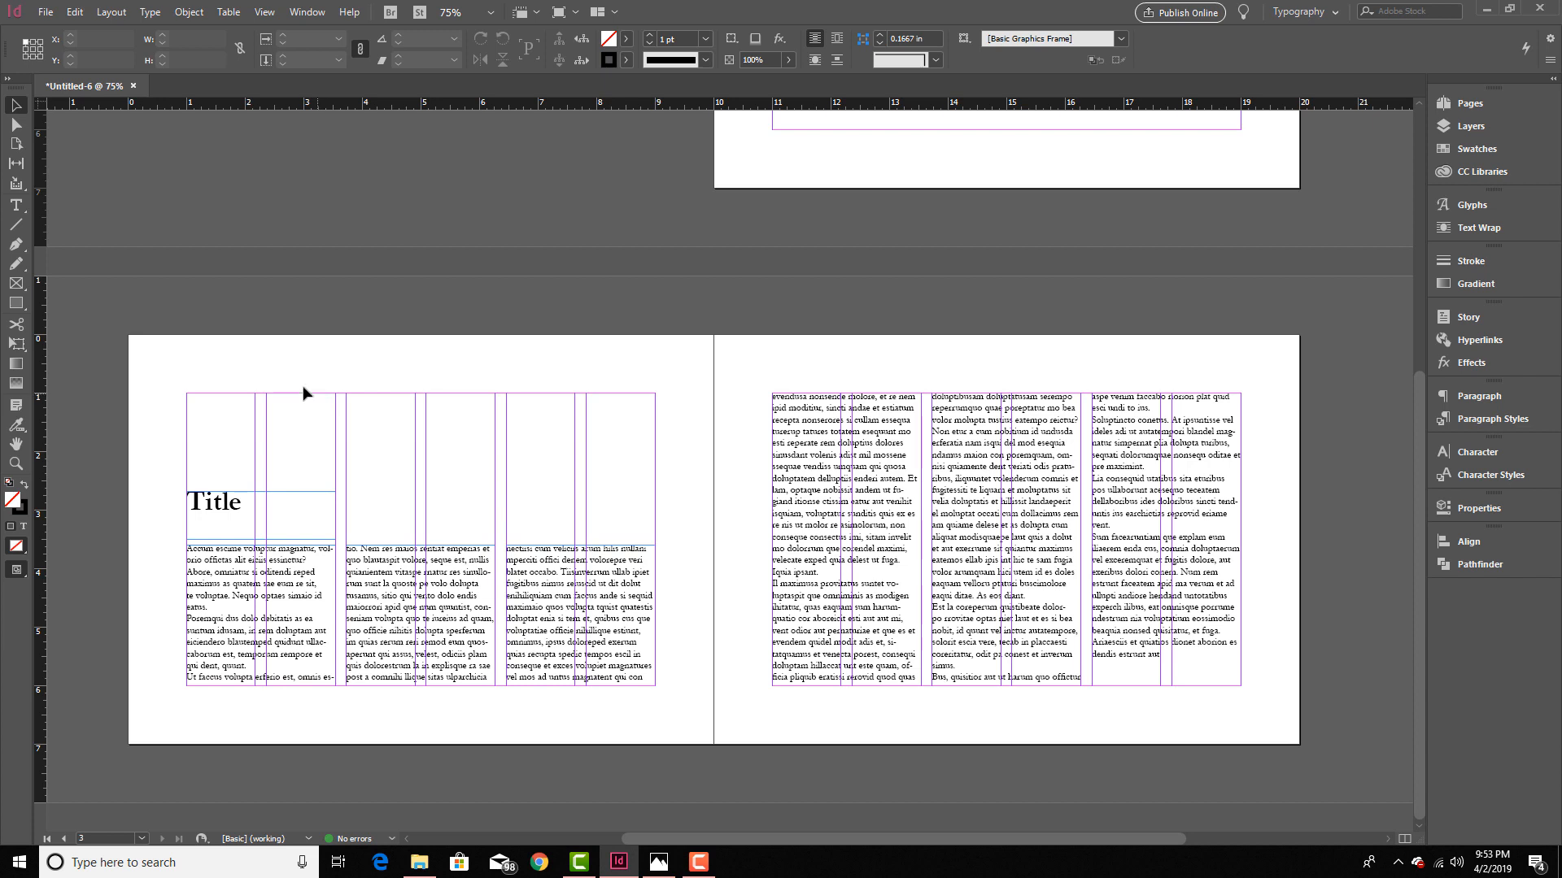
Step: Add a small text frame directly below page 2's first body text block and insert a Current Page Number marker in it
key("t")
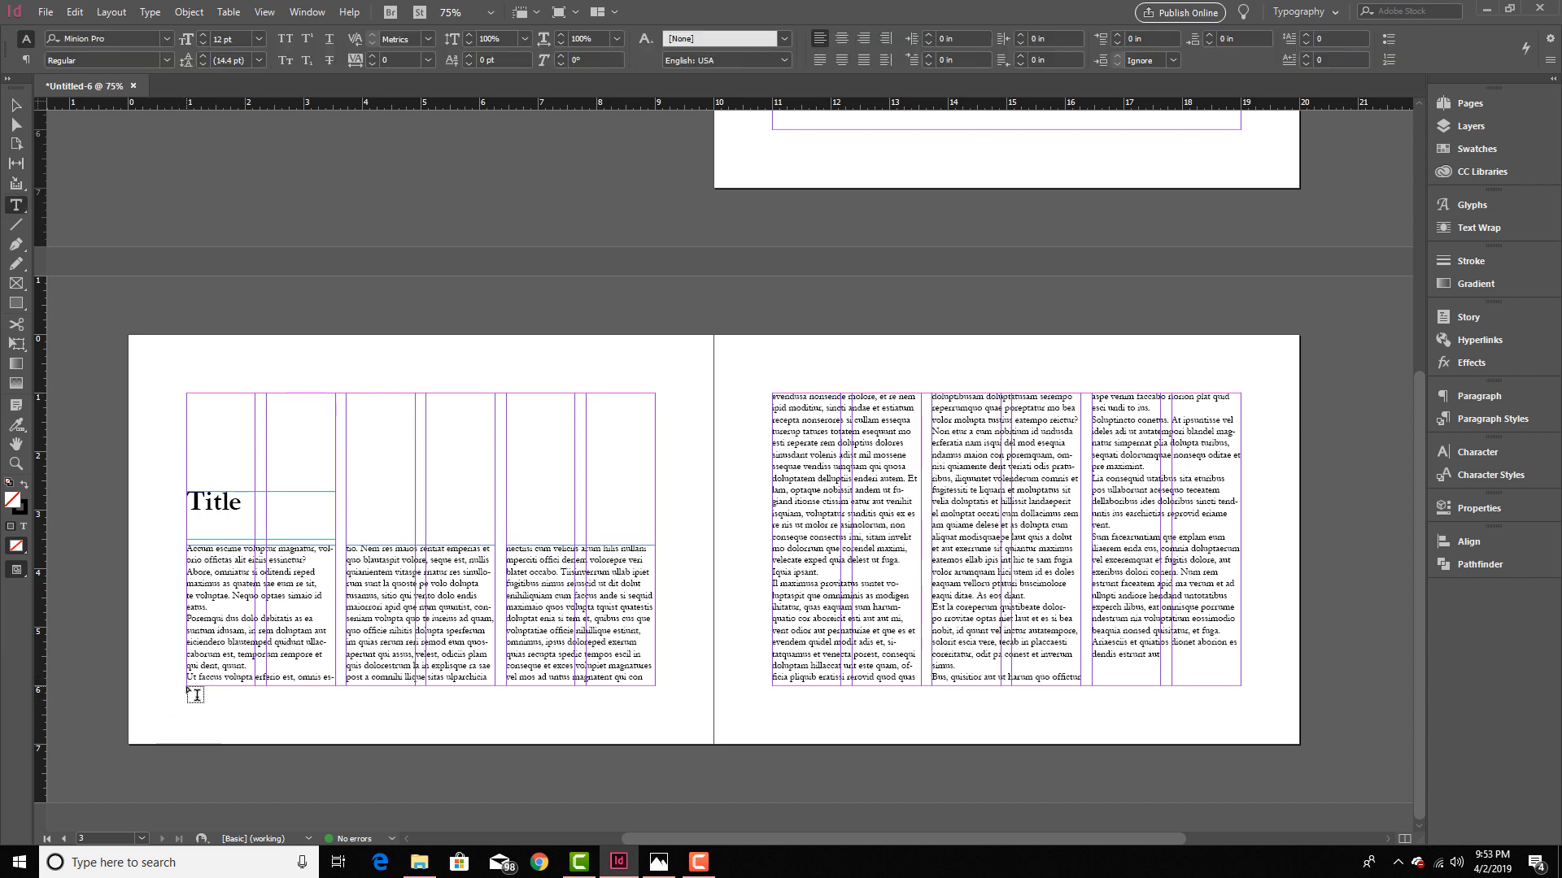
left_click_drag(186, 686, 304, 715)
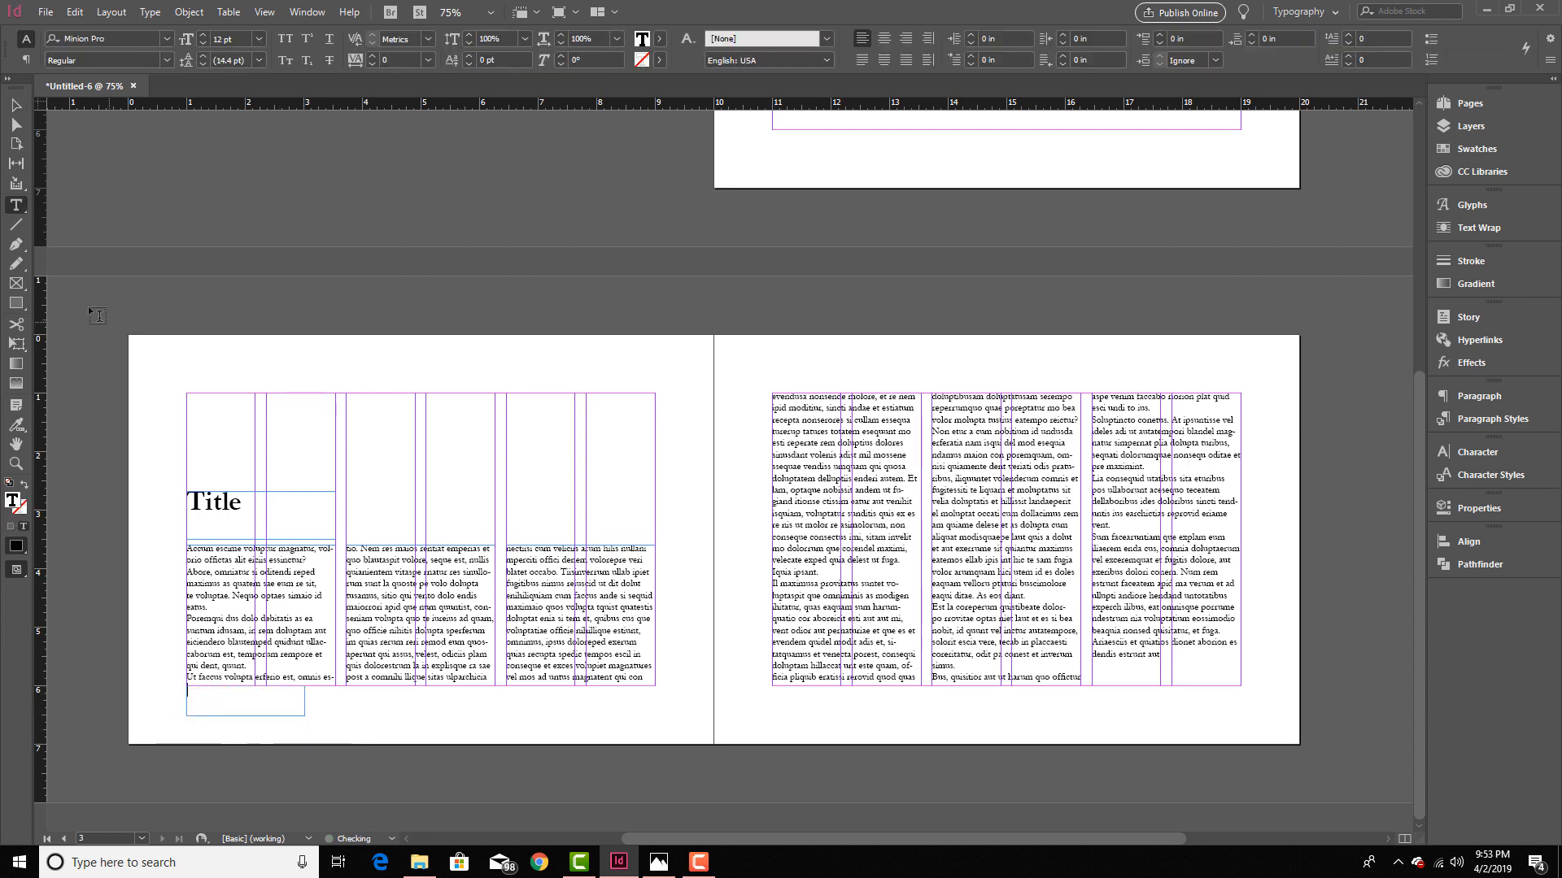
left_click(150, 13)
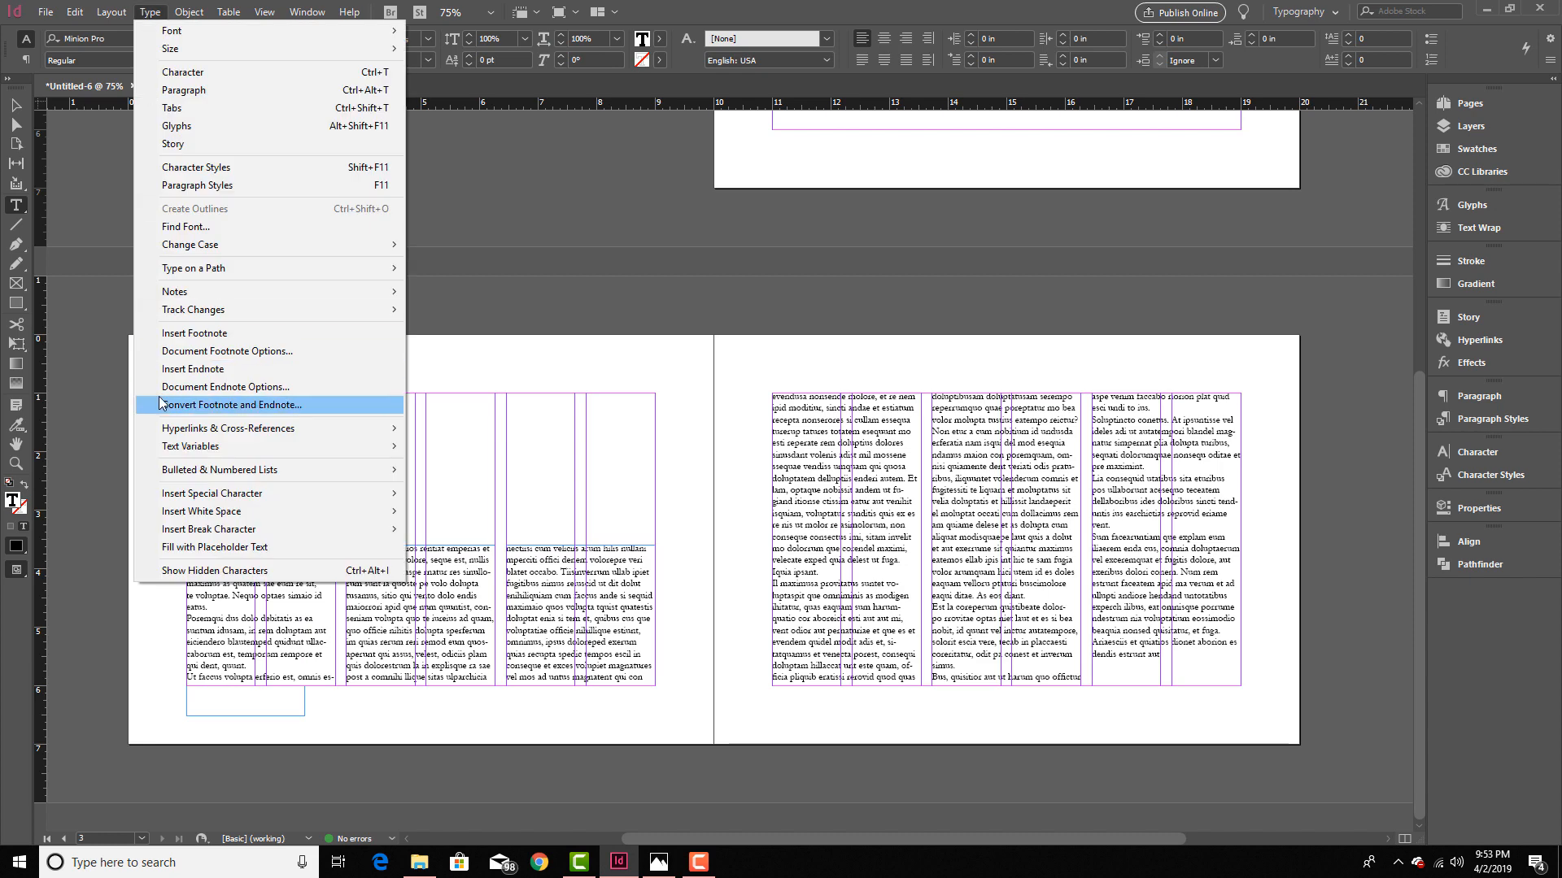
mouse_move(333, 494)
mouse_move(479, 503)
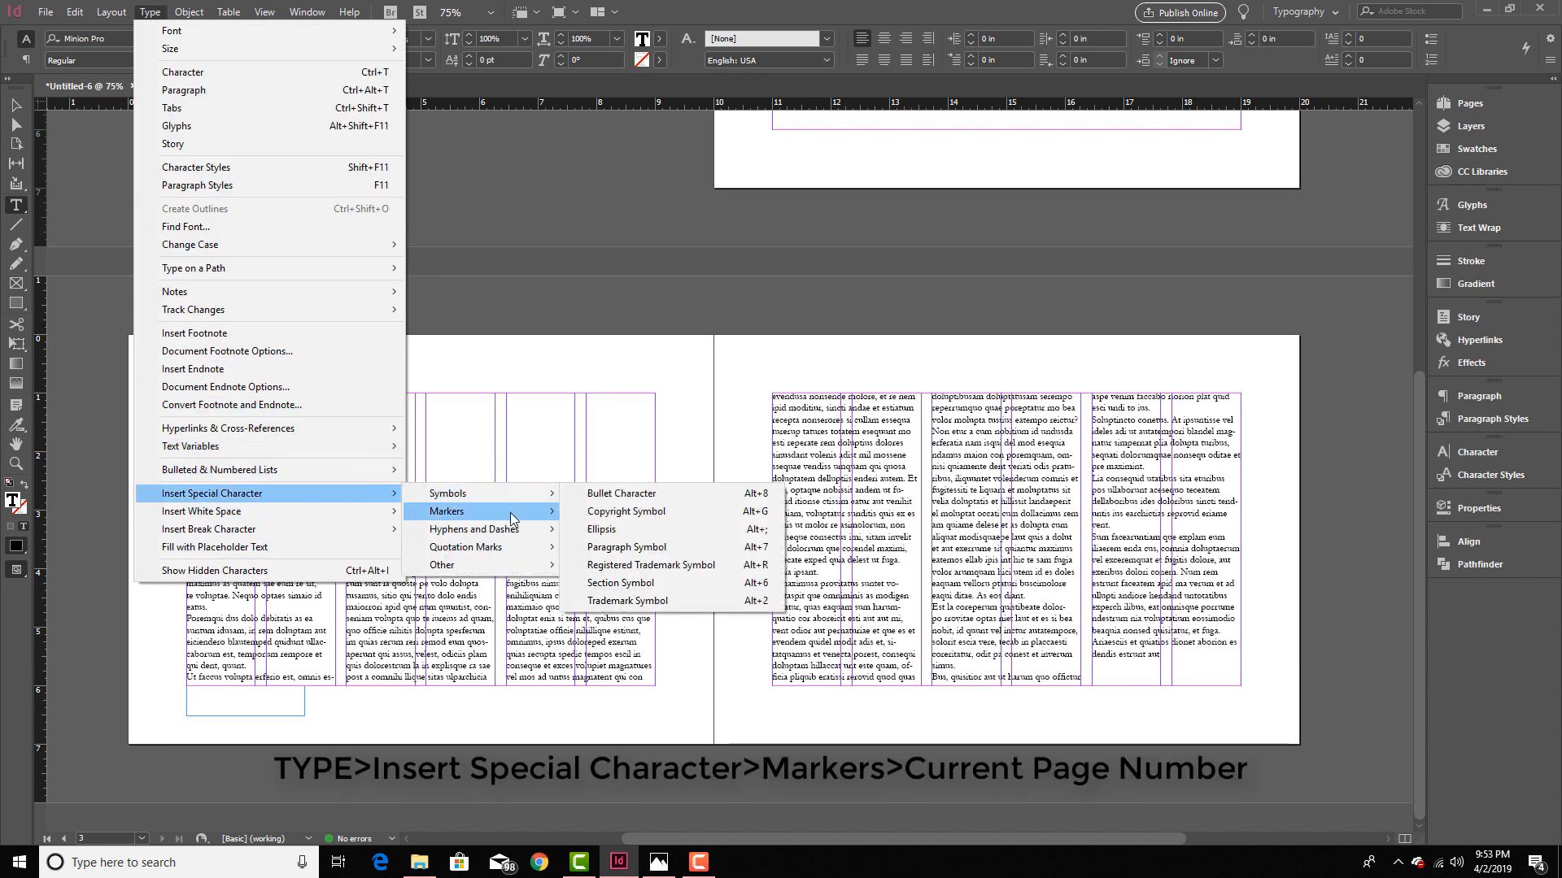
left_click(611, 512)
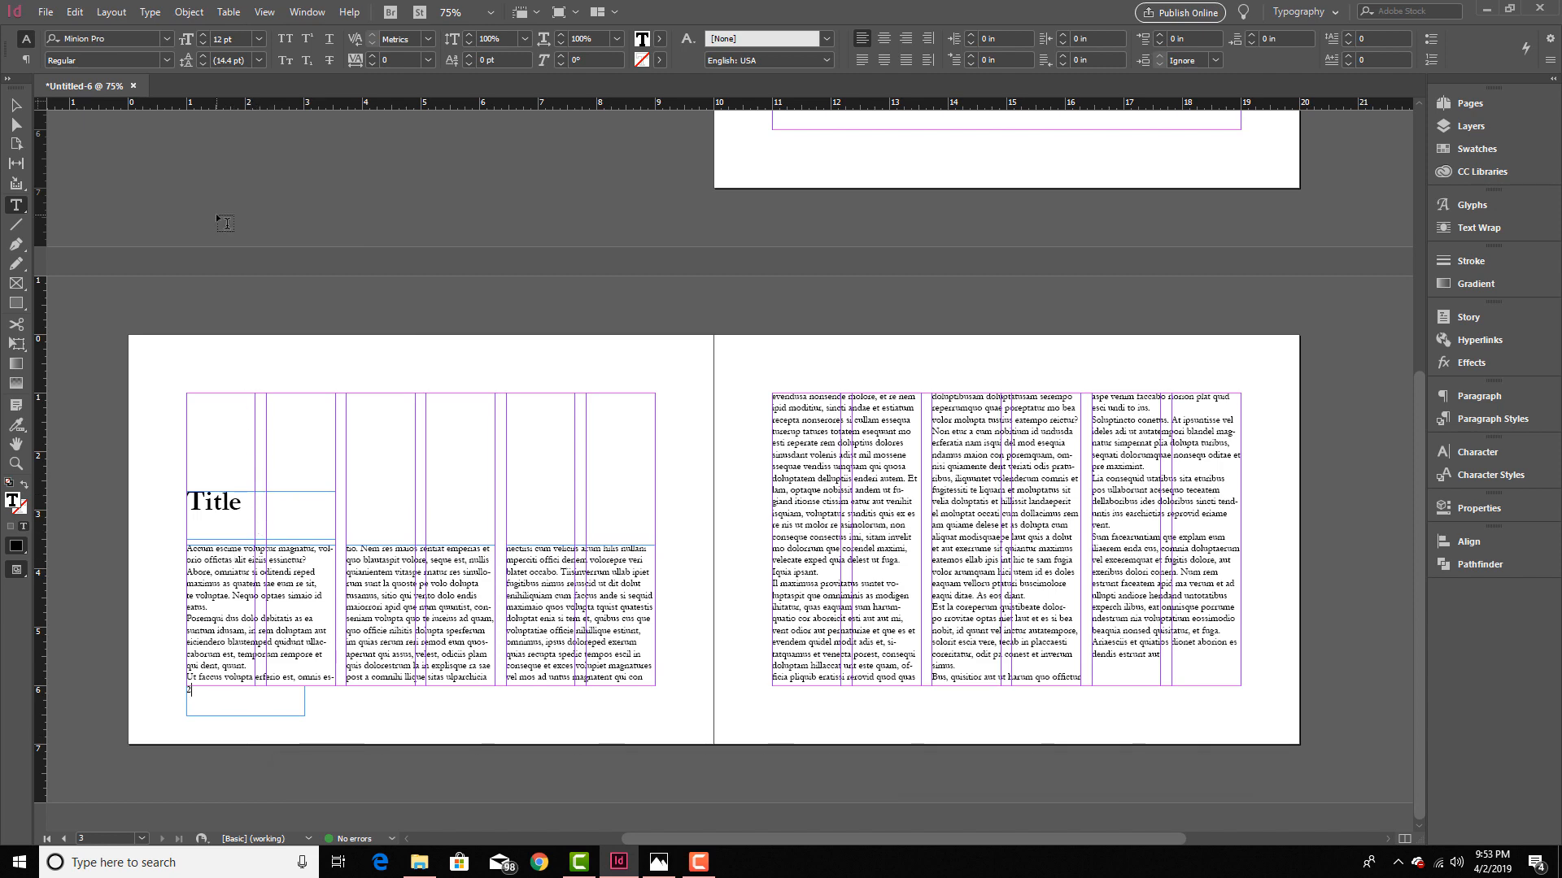
Step: Add an En Space and the text "The Development of The Grimwood" after the page number, and widen the footer frame to about 3.18 in
left_click(111, 11)
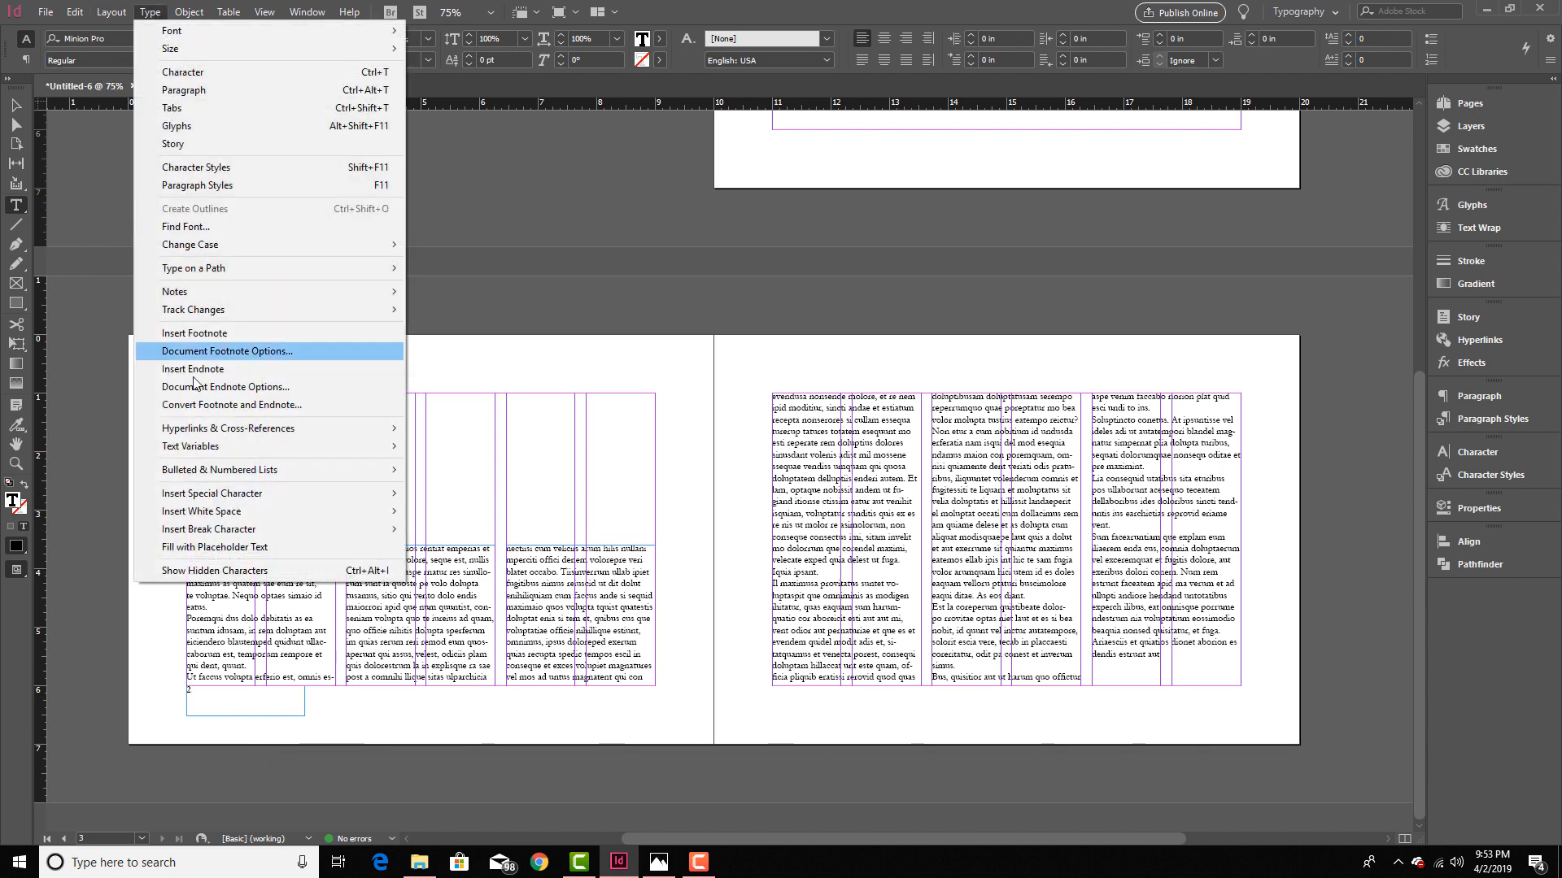
mouse_move(314, 511)
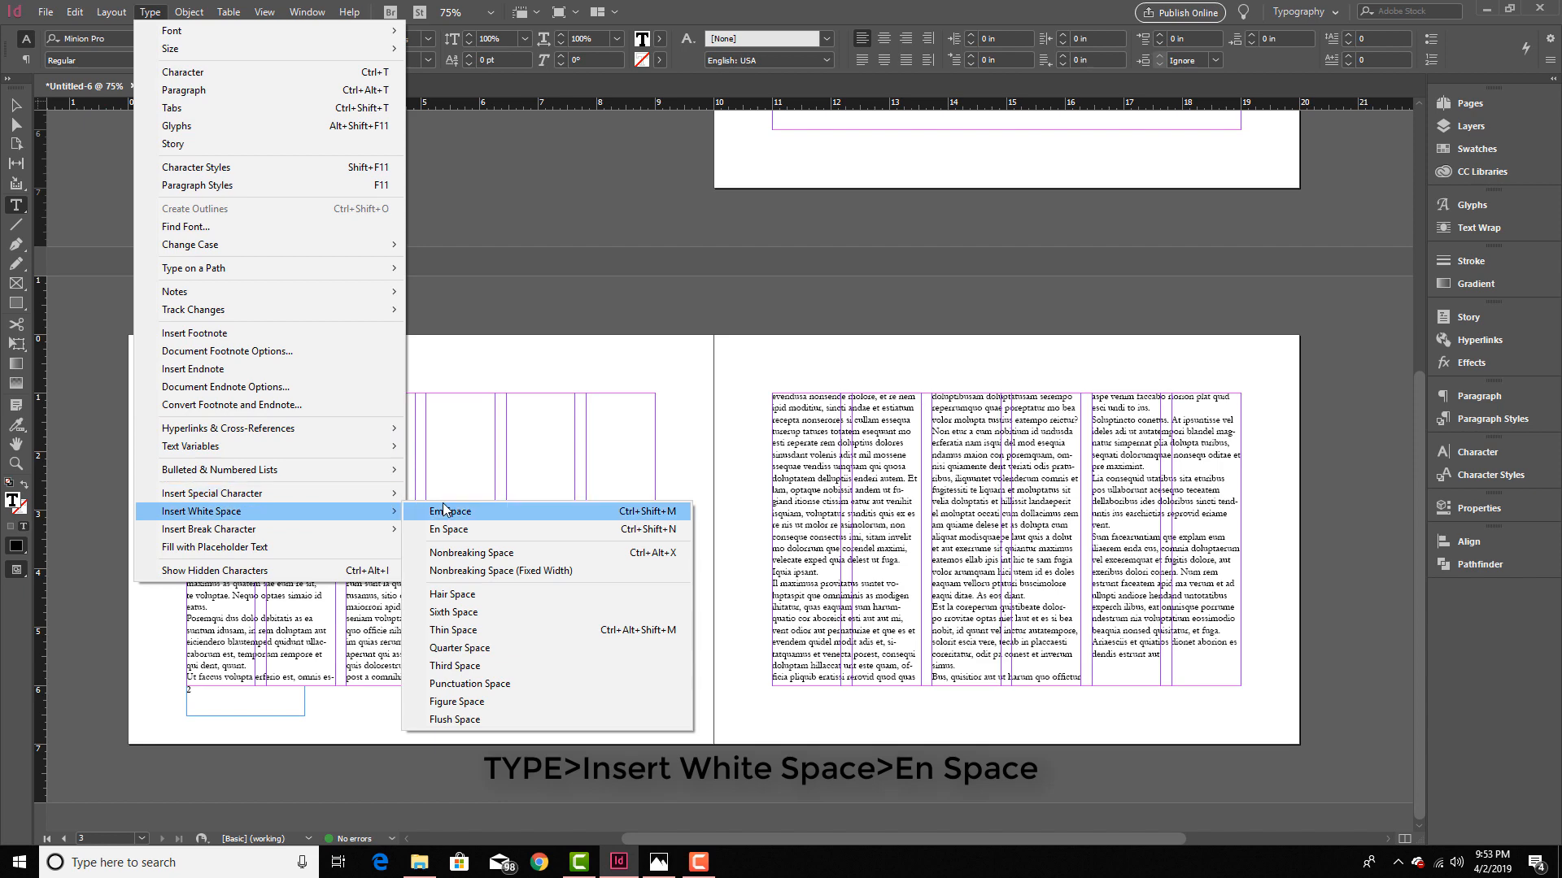
left_click(445, 532)
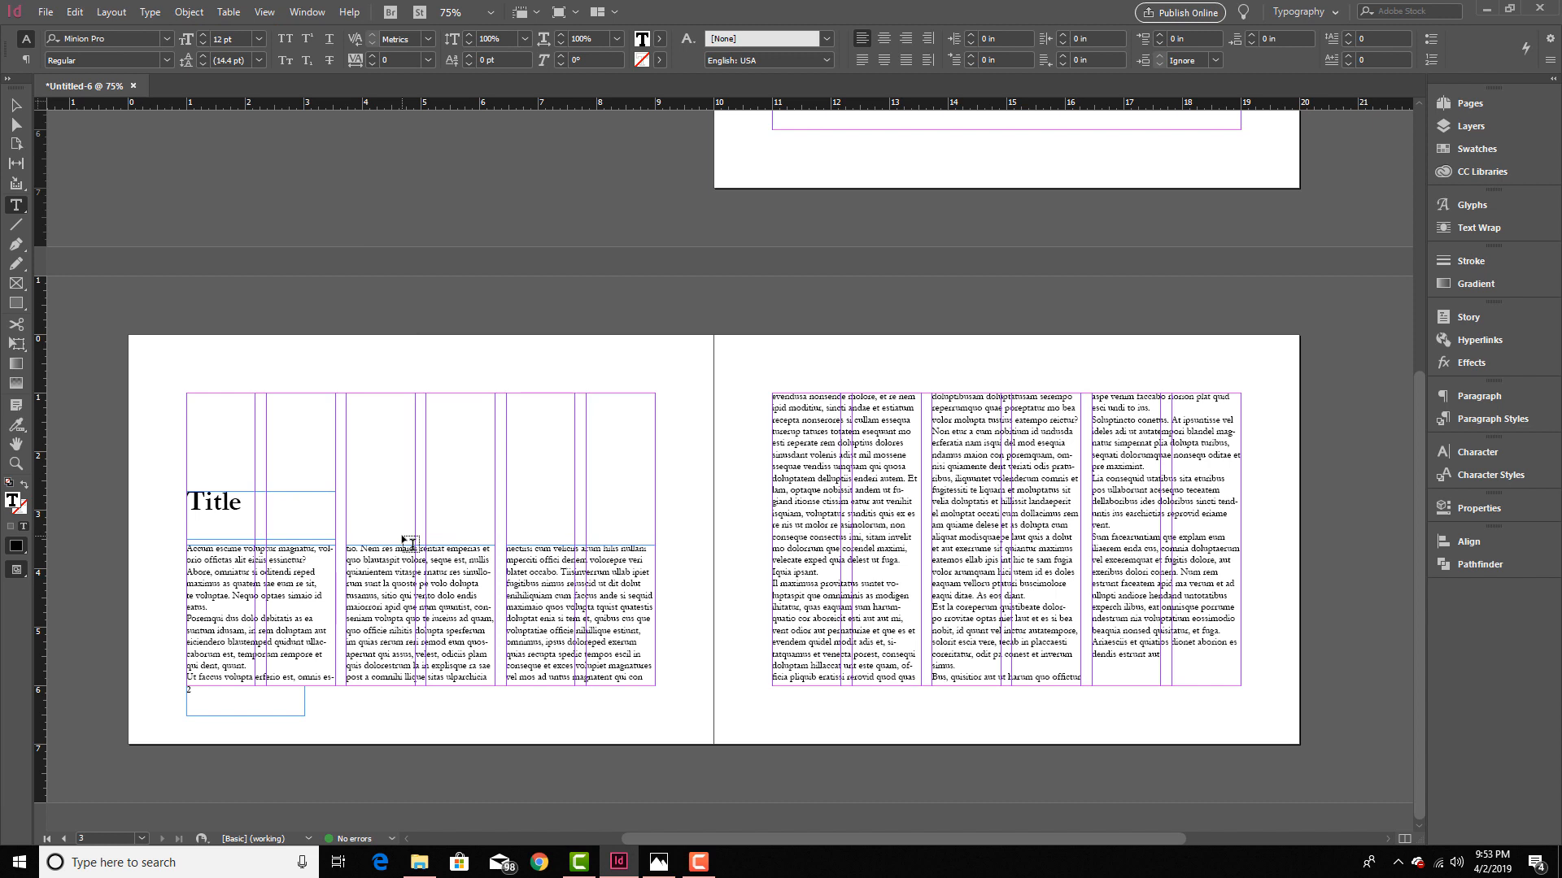
type("The Development of The Grimwood")
left_click_drag(305, 716, 372, 718)
Step: Set the footer's wording after the page number in Garamond Regular and reduce its size by a few points
left_click_drag(197, 691, 339, 690)
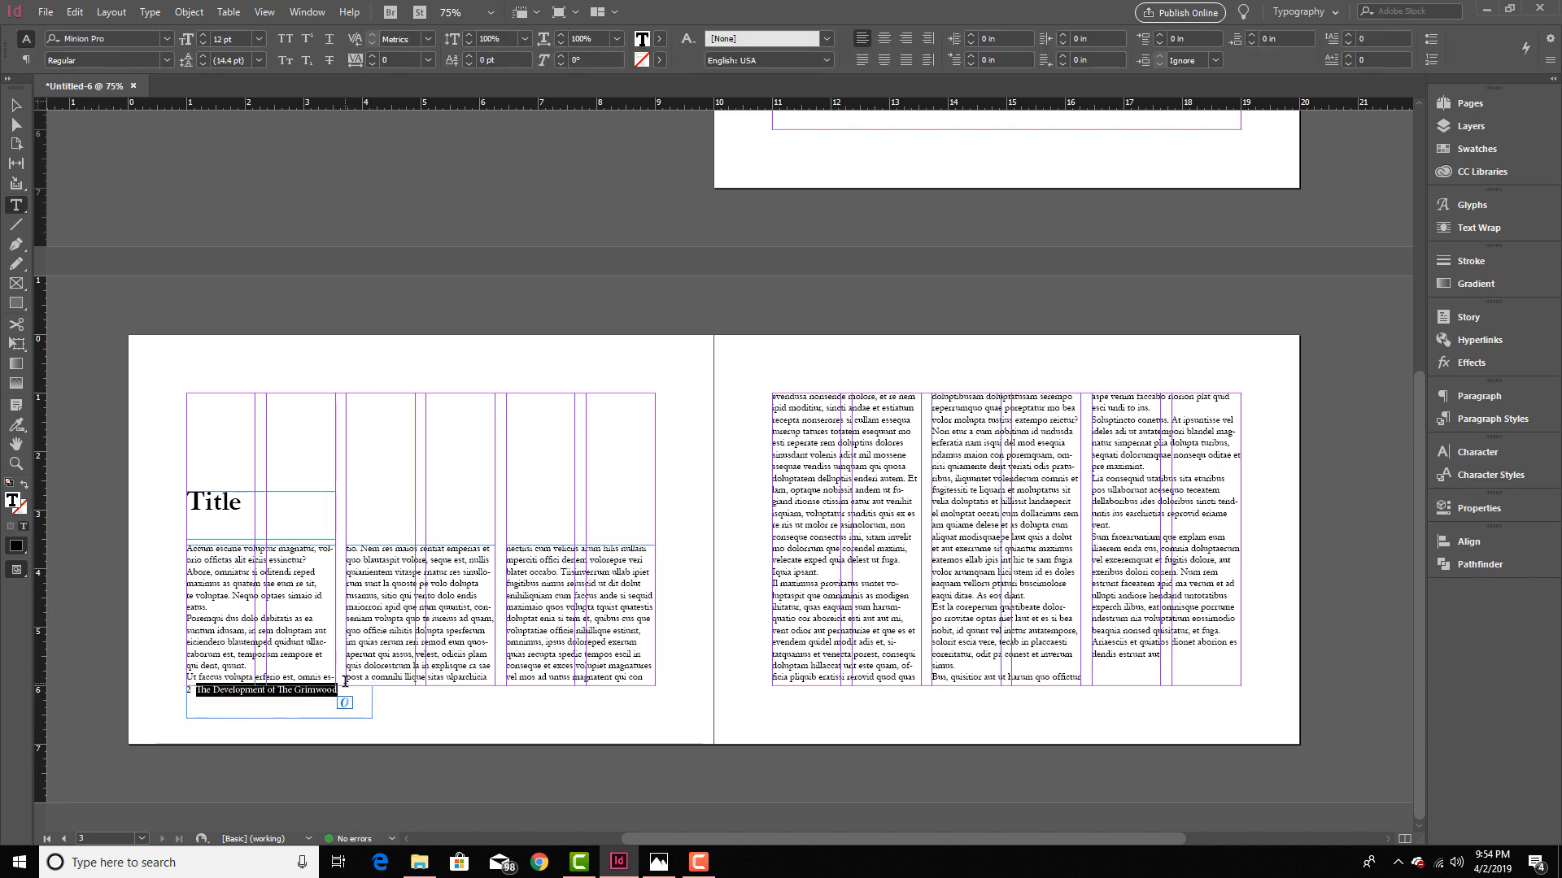
left_click(155, 38)
type("gar")
left_click(93, 163)
left_click(203, 44)
left_click(203, 44)
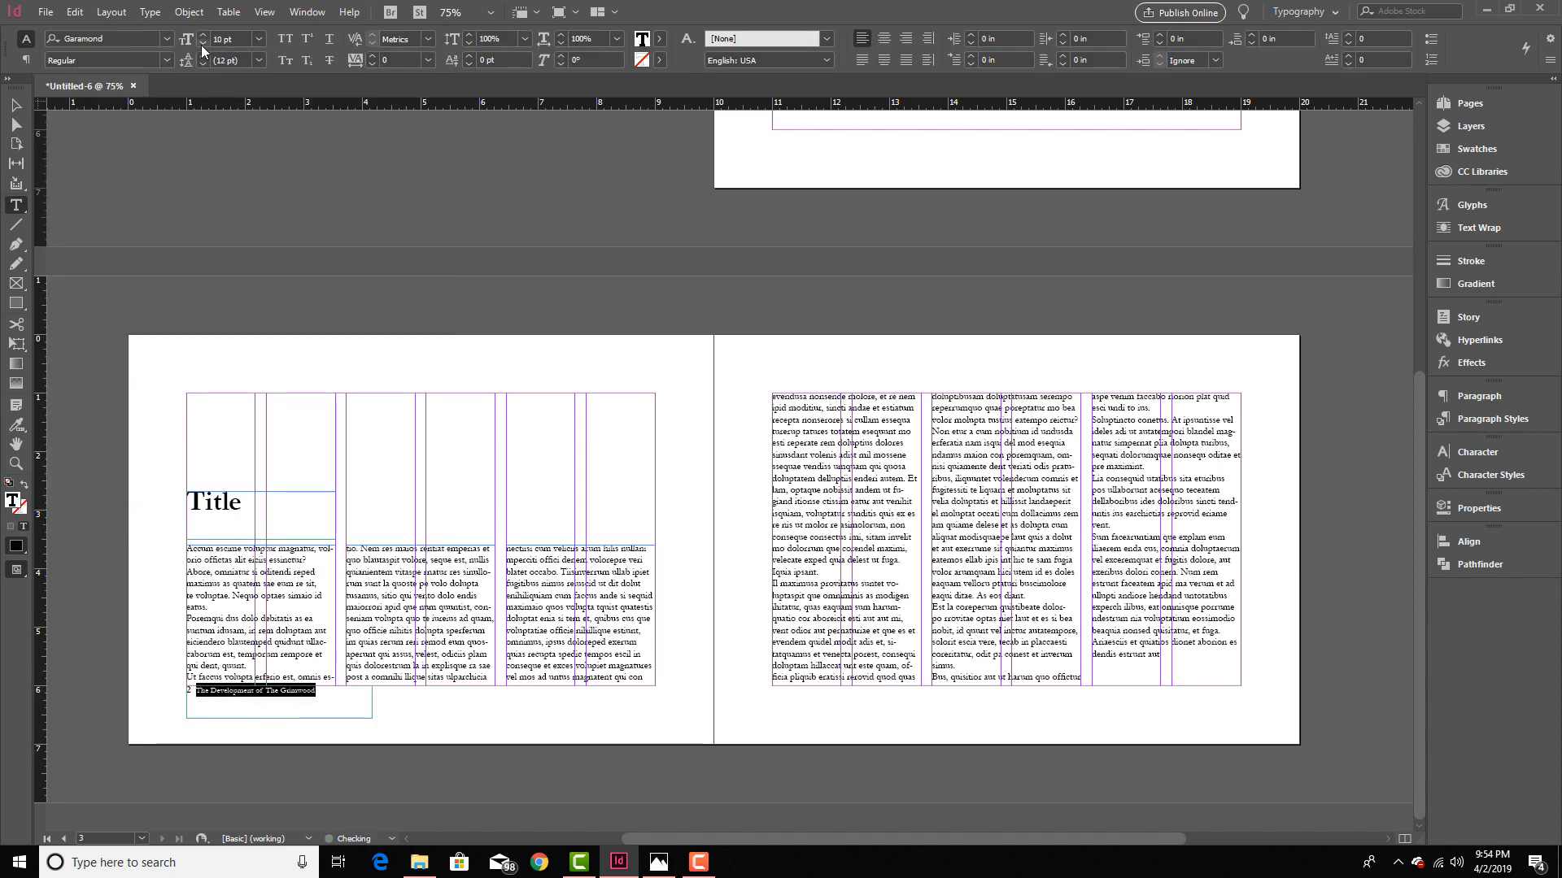
left_click(202, 44)
Step: Format the entire footer line, page number included, in Garamond at 10 pt and deselect it
left_click_drag(323, 703, 178, 693)
left_click(259, 39)
left_click(236, 116)
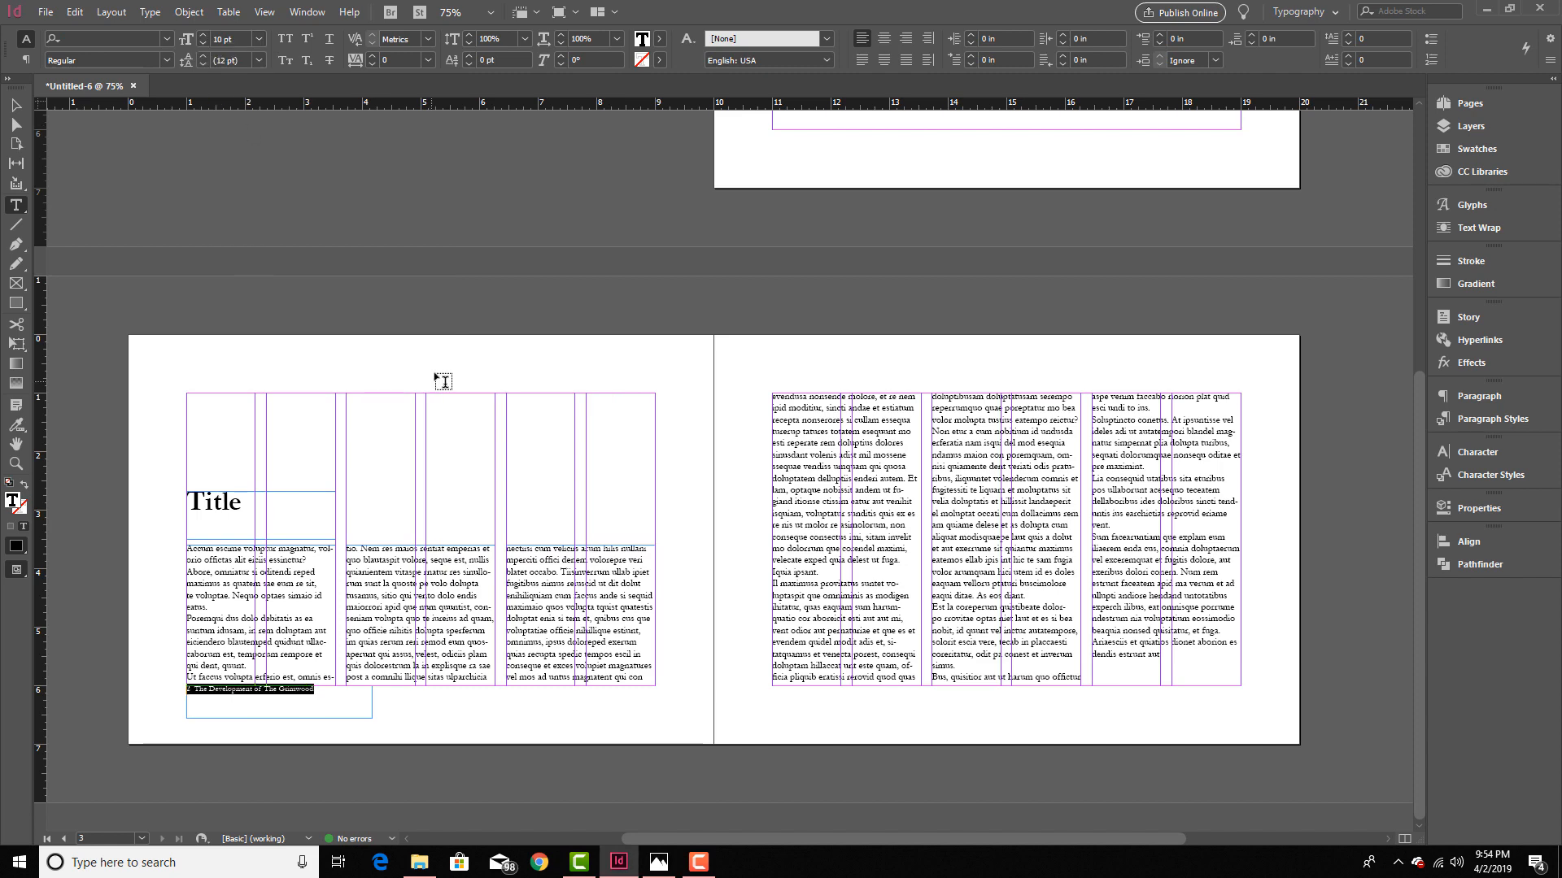
left_click(167, 40)
left_click(436, 718)
Step: Move page 2's footer frame down to about 6.26 in from the page top, checking its spacing in preview
key("w")
key("v")
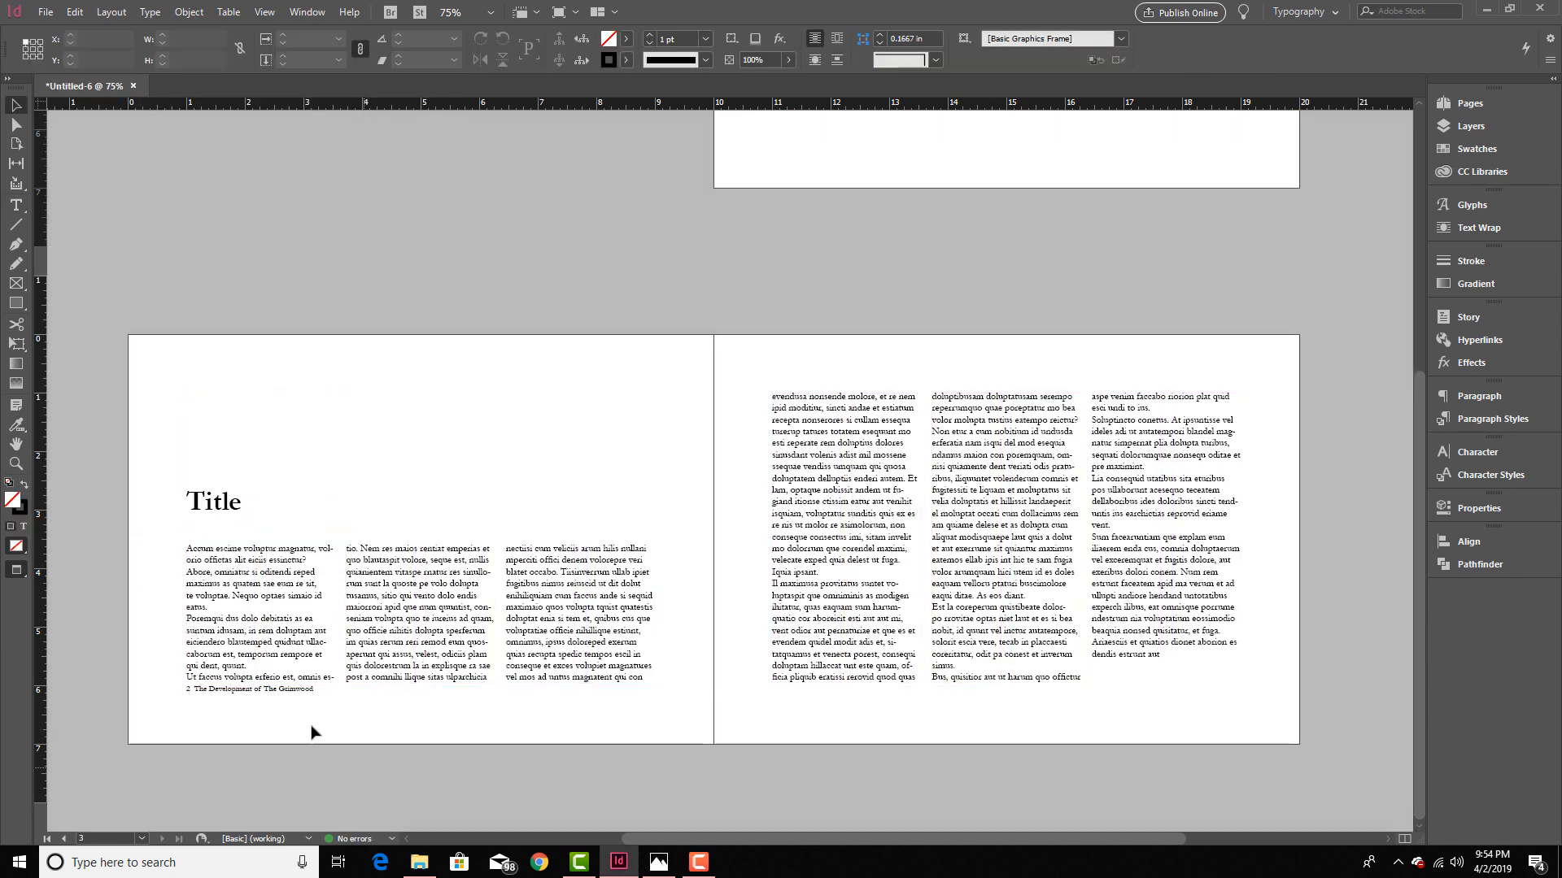
left_click_drag(307, 688, 309, 693)
key("w")
key("Down")
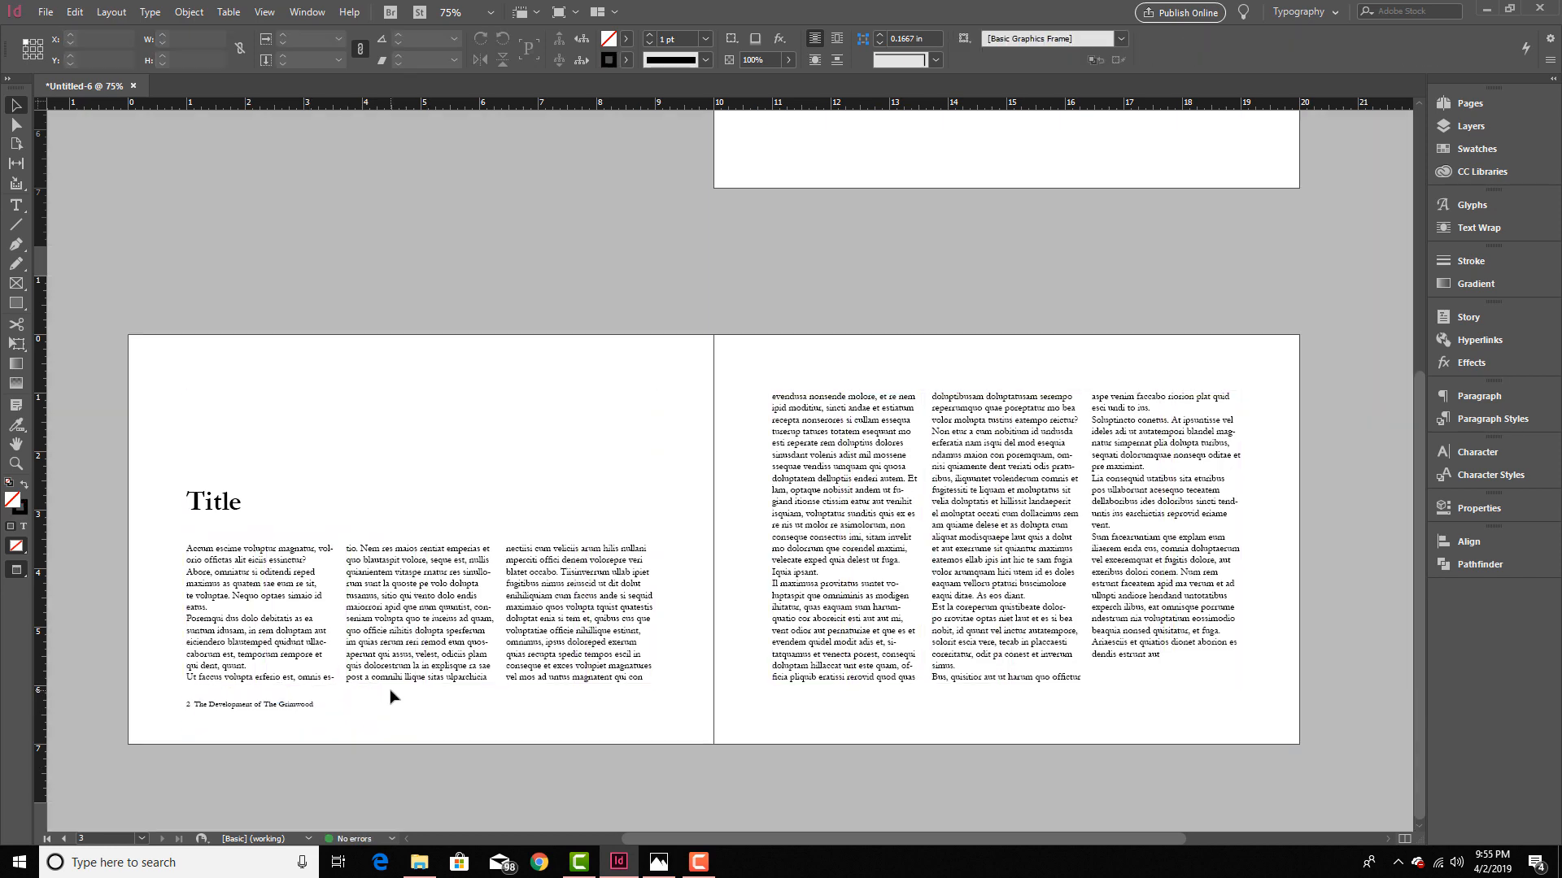
key("w")
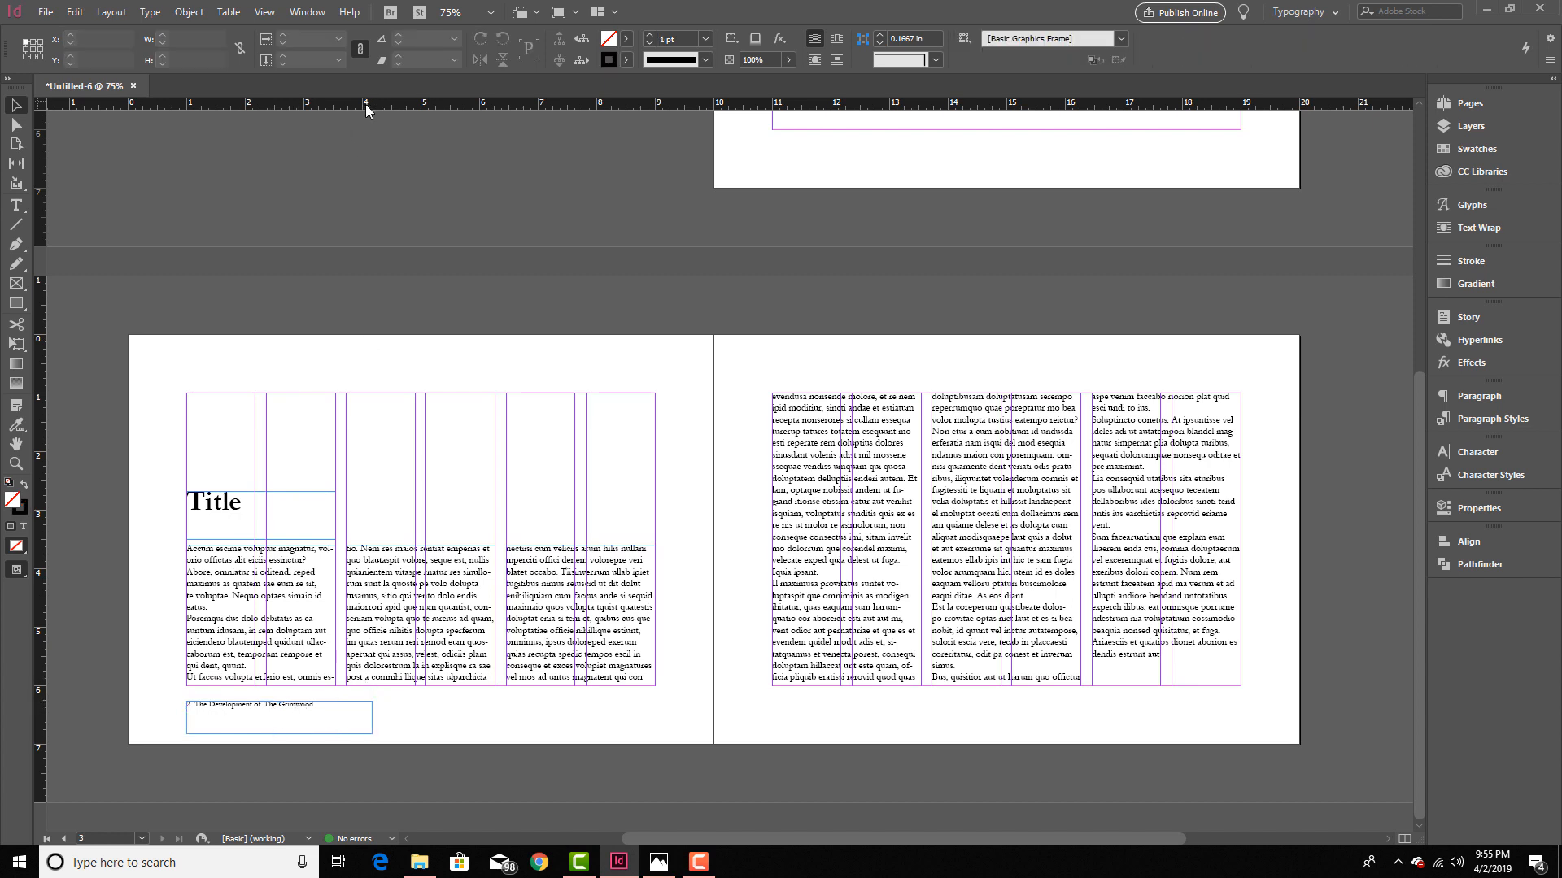
Step: Place a horizontal ruler guide along the footer's top edge and duplicate the footer frame to page 3, flush with the outer margin
left_click_drag(365, 105, 355, 699)
left_click(264, 717)
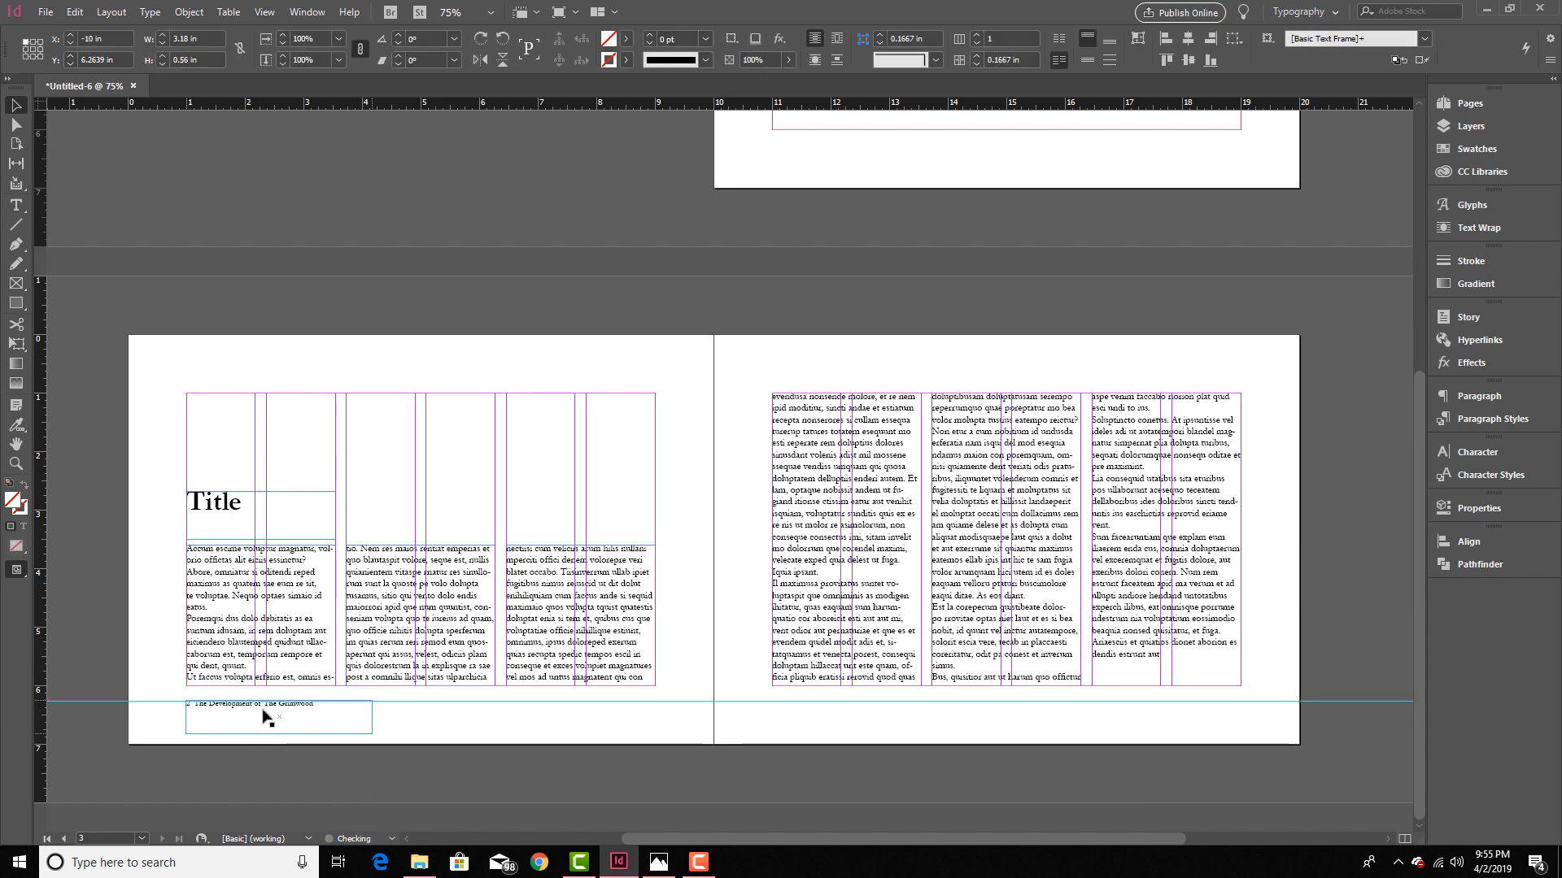
left_click_drag(264, 717, 1136, 719)
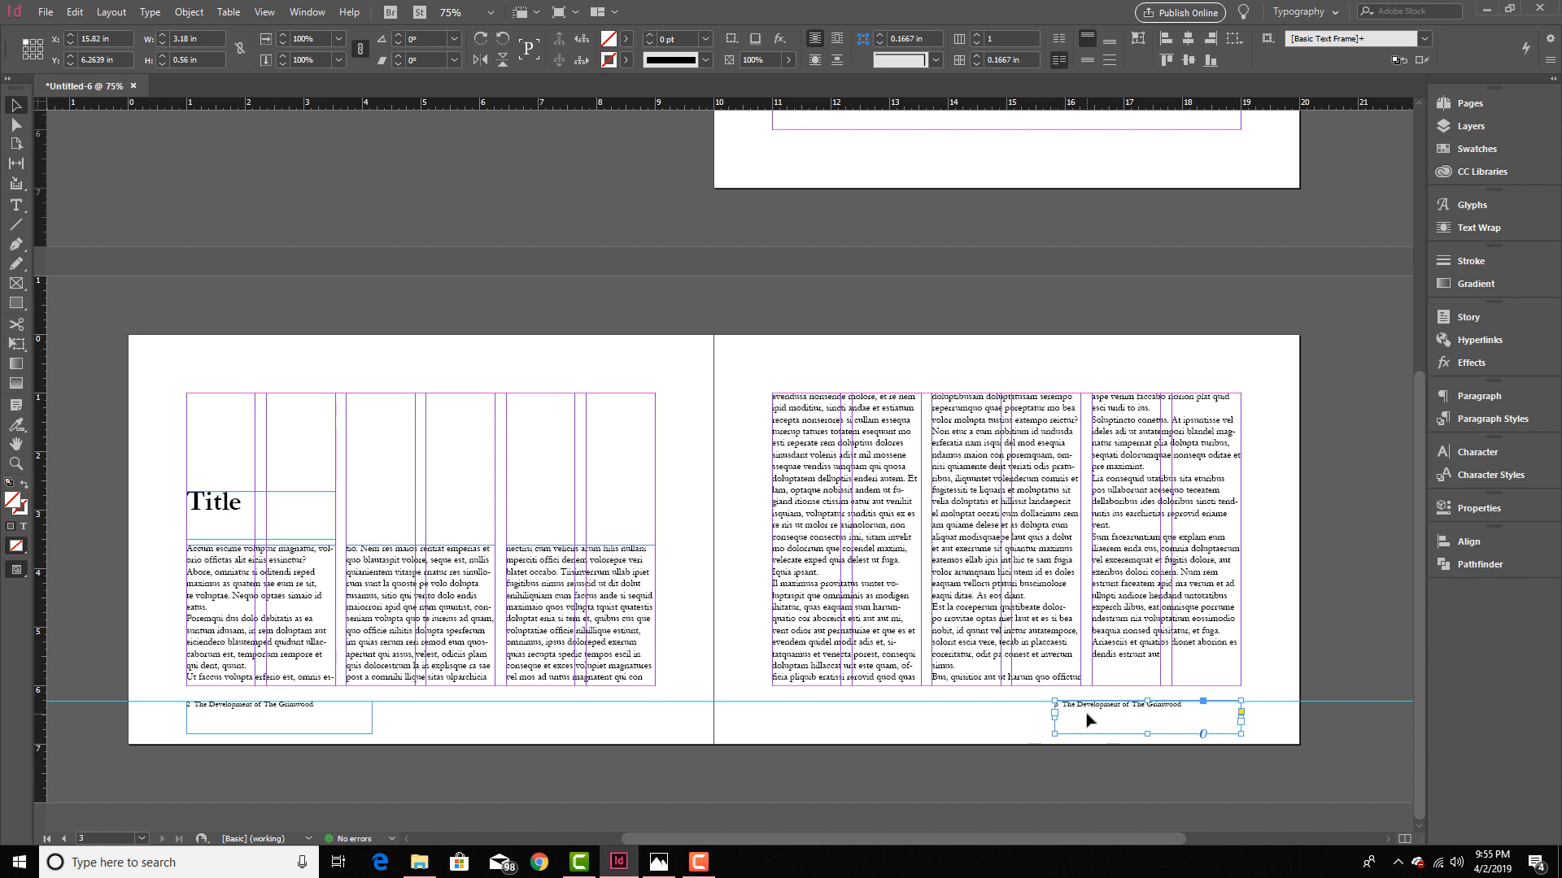
left_click(960, 729)
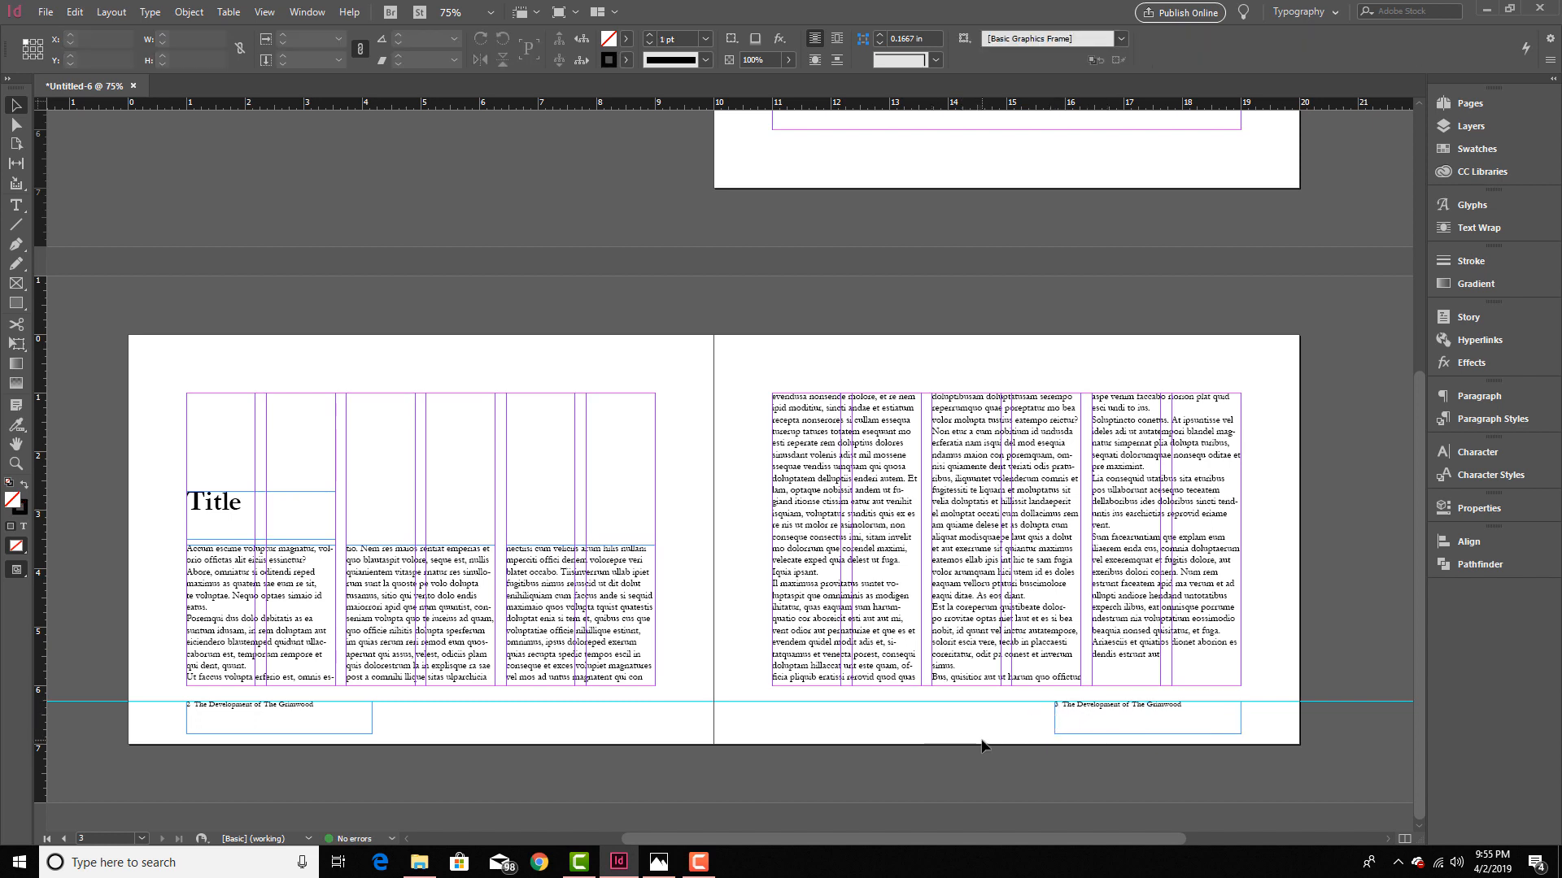
Step: Align the top edges of the page 2 and page 3 footer frames with each other
left_click(330, 720)
left_click(1143, 719, "shift")
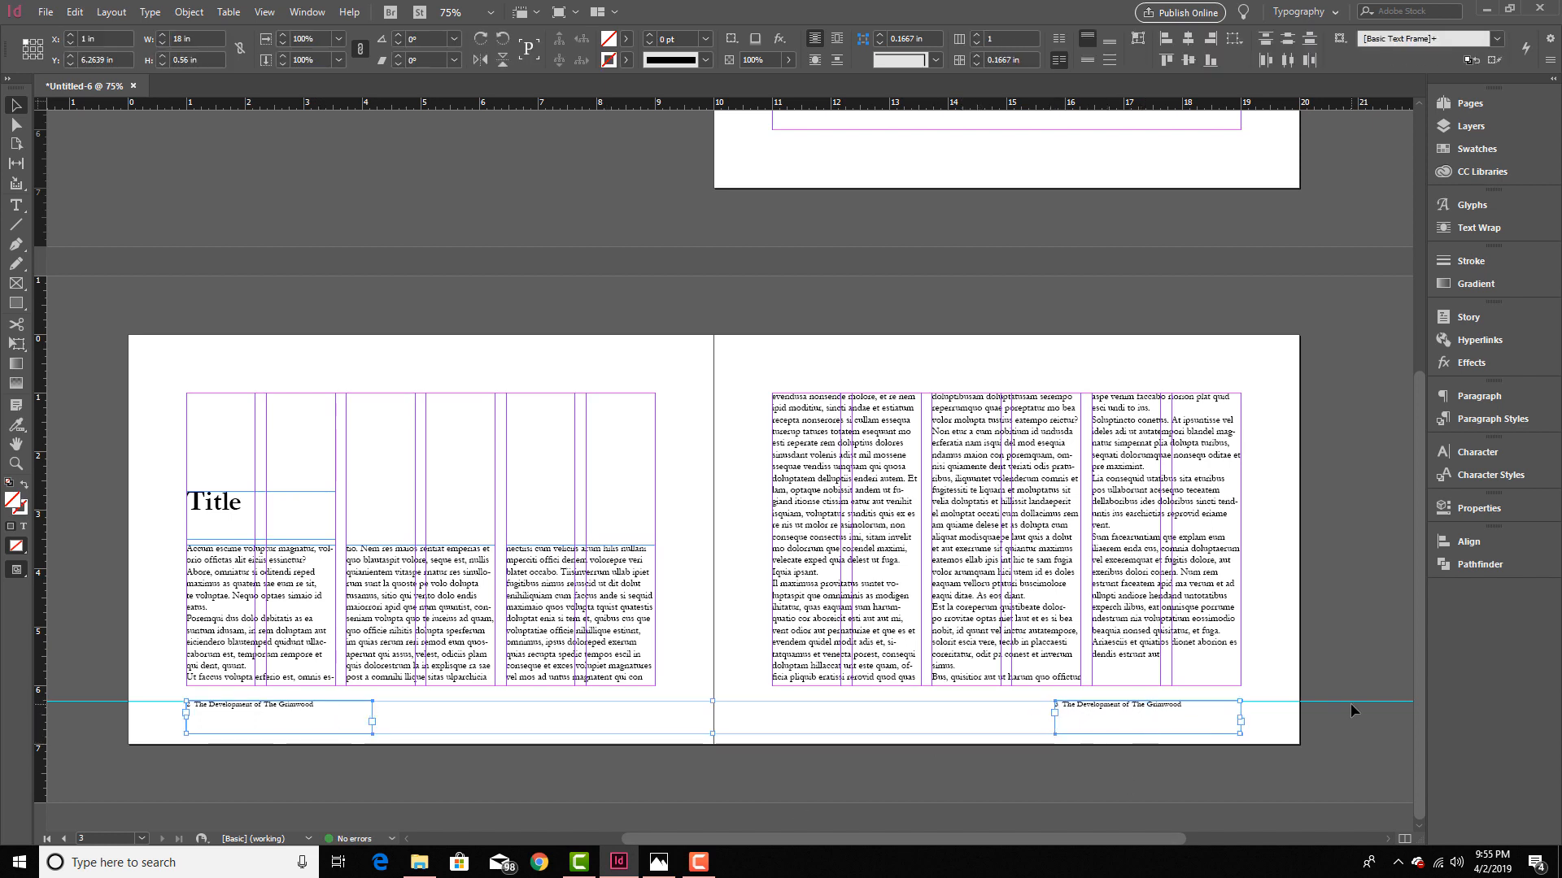
left_click(1460, 543)
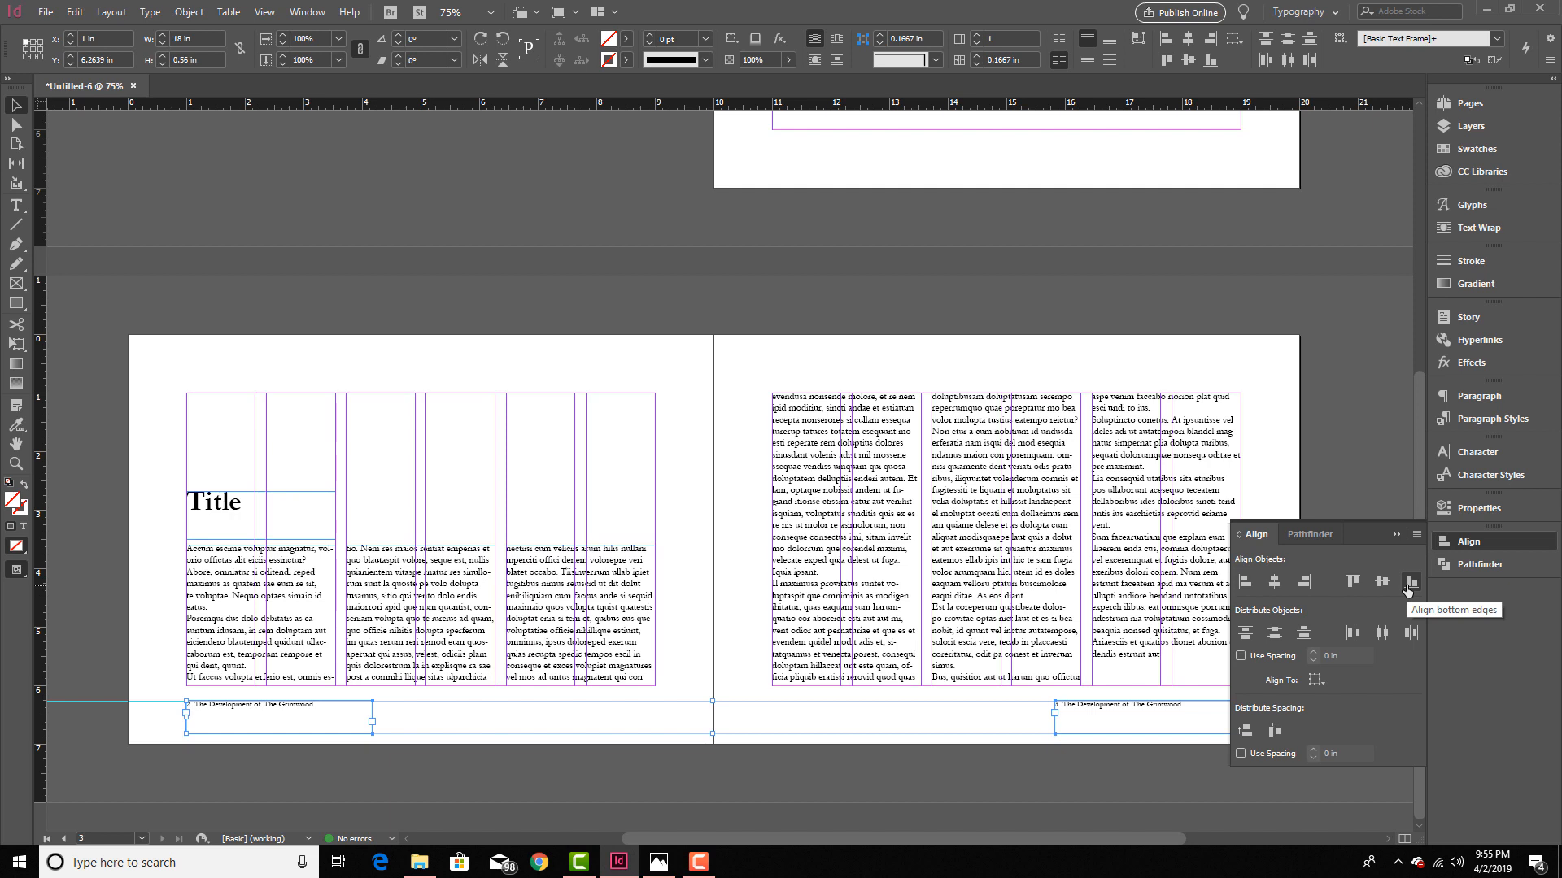
left_click(1359, 584)
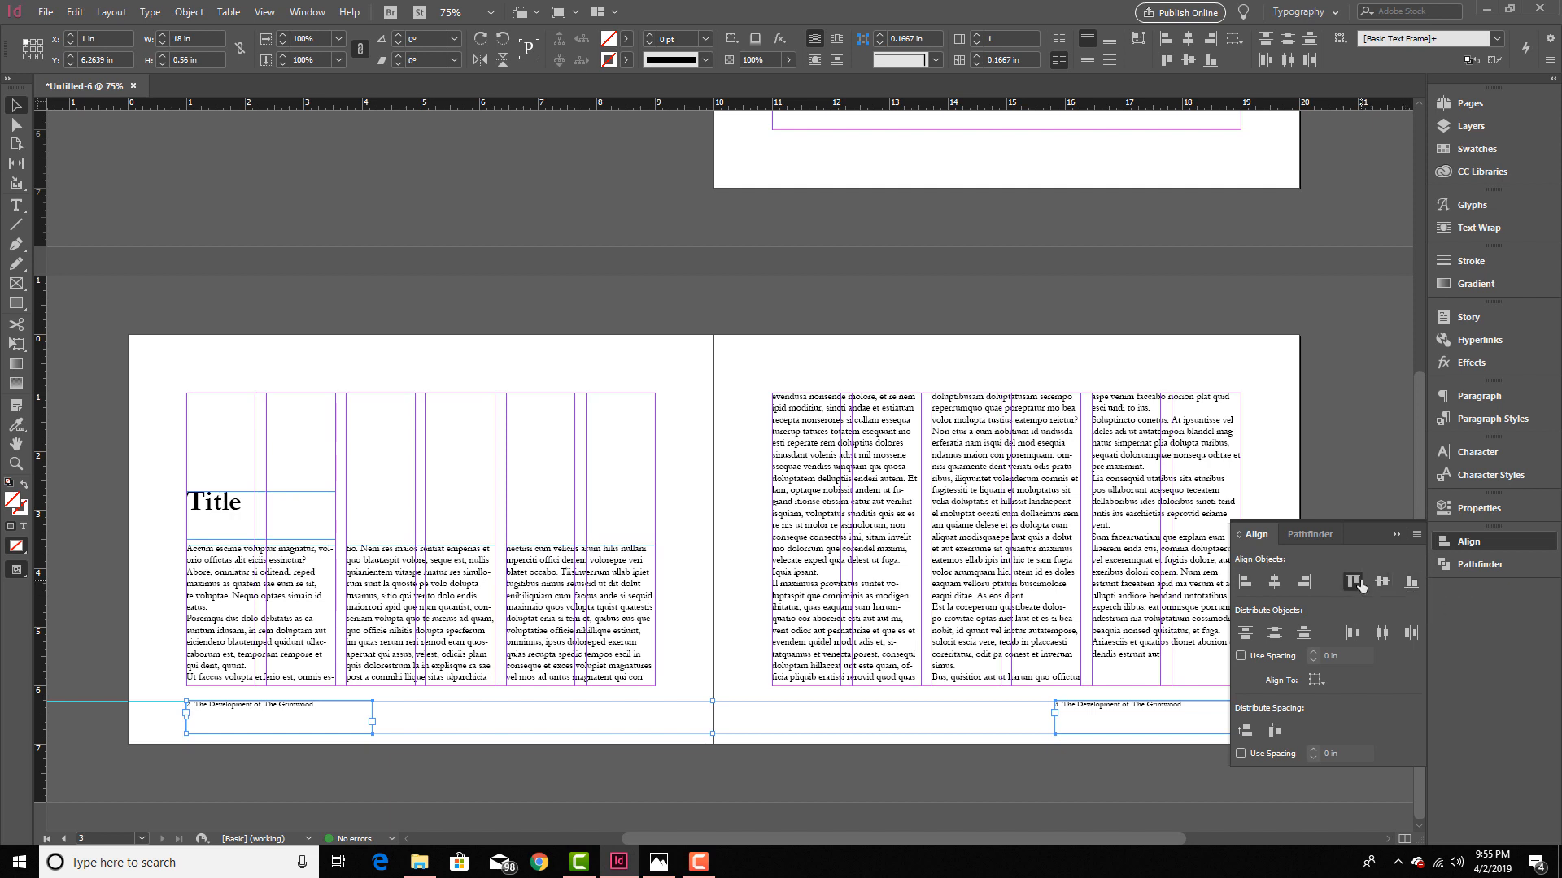
left_click(1398, 534)
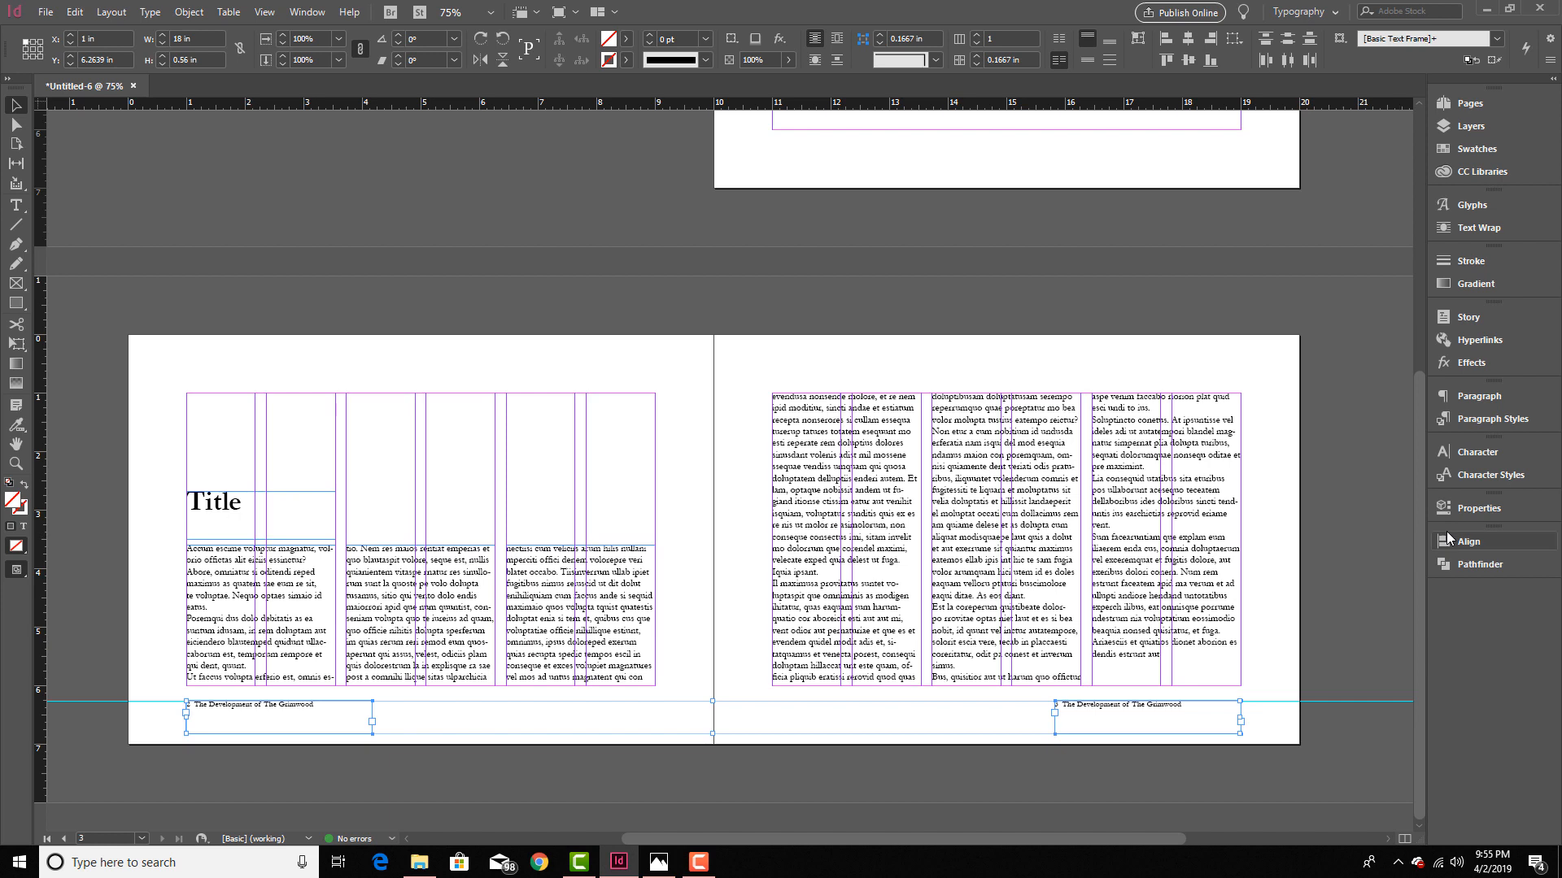
Step: Delete the leading page number and space from page 3's footer and right-align its text
double_click(1194, 709)
mouse_move(1063, 706)
left_mouse_down()
mouse_move(1040, 708)
mouse_move(1054, 705)
left_mouse_up()
key("BackSpace")
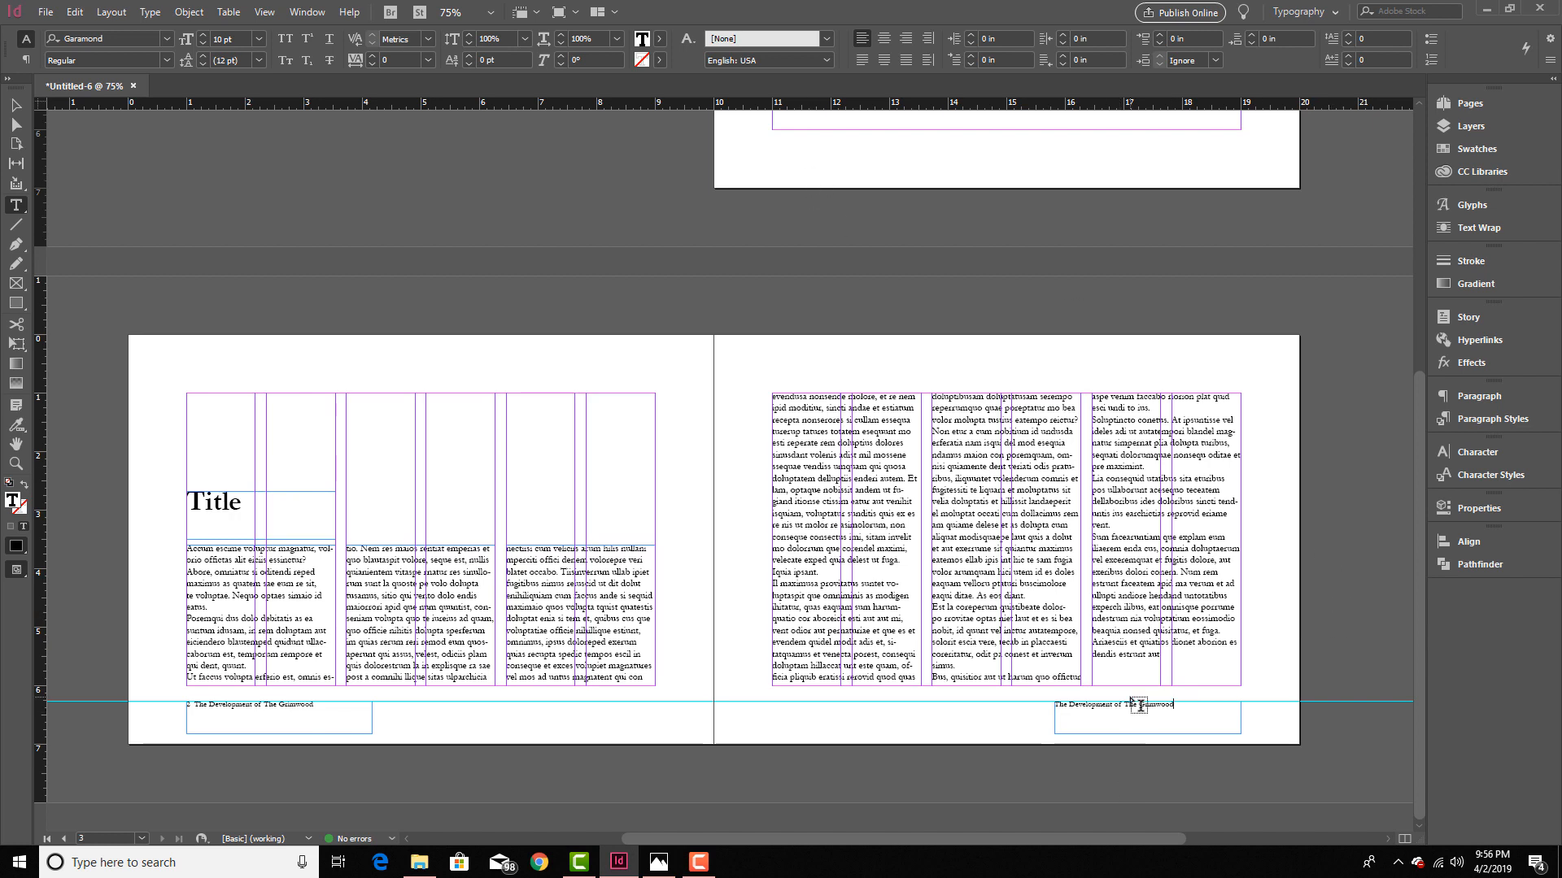
left_click(1472, 396)
left_click(1284, 414)
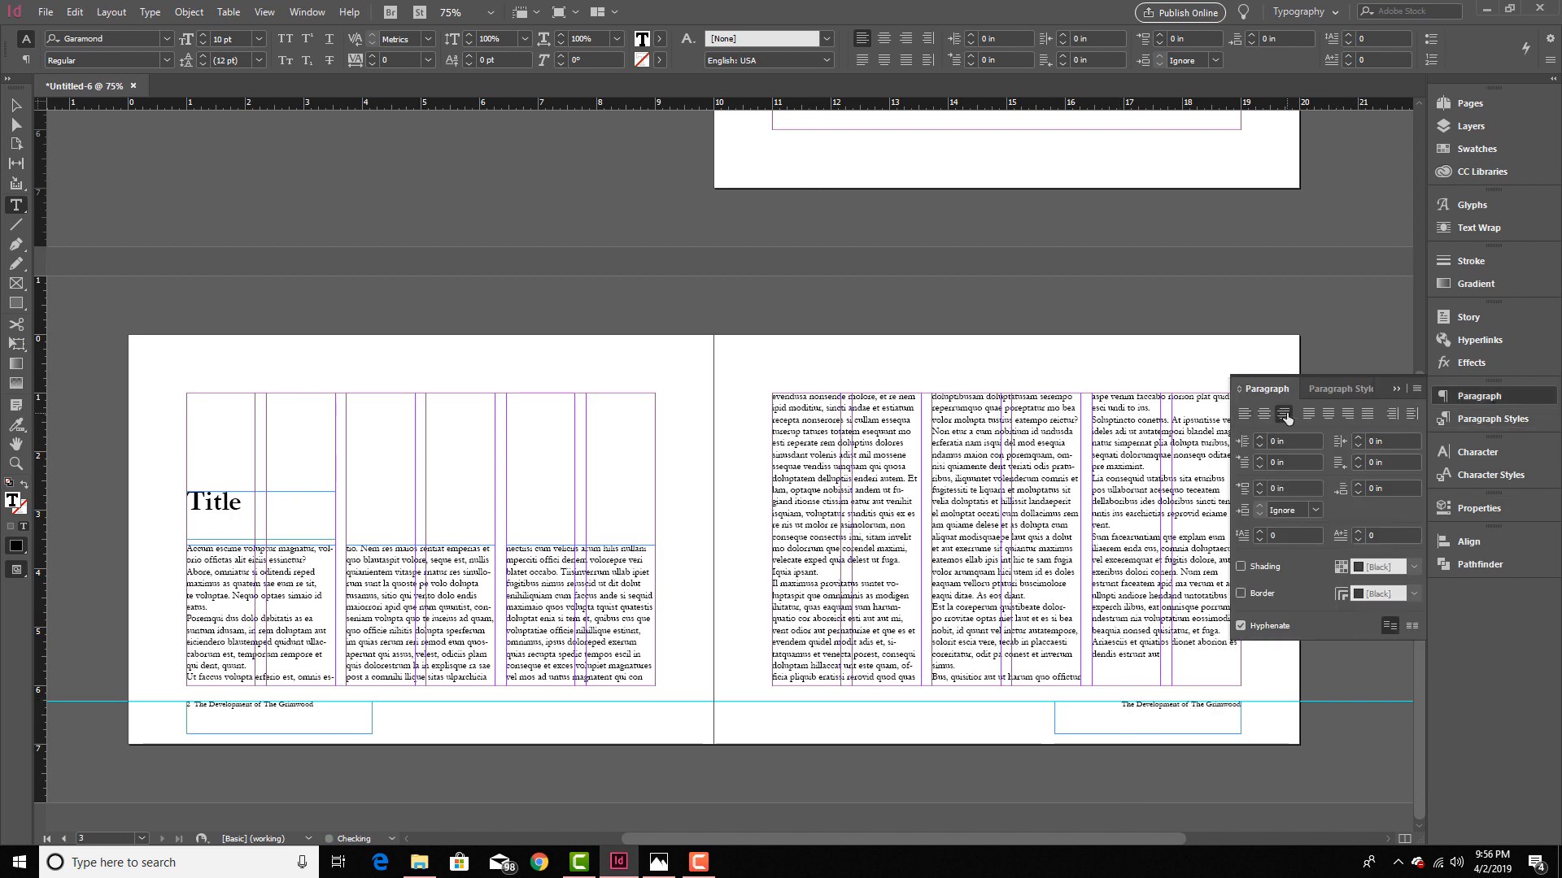
Step: Append an En Space and a Current Page Number marker to the end of page 3's footer, and preview the spread
left_click(149, 13)
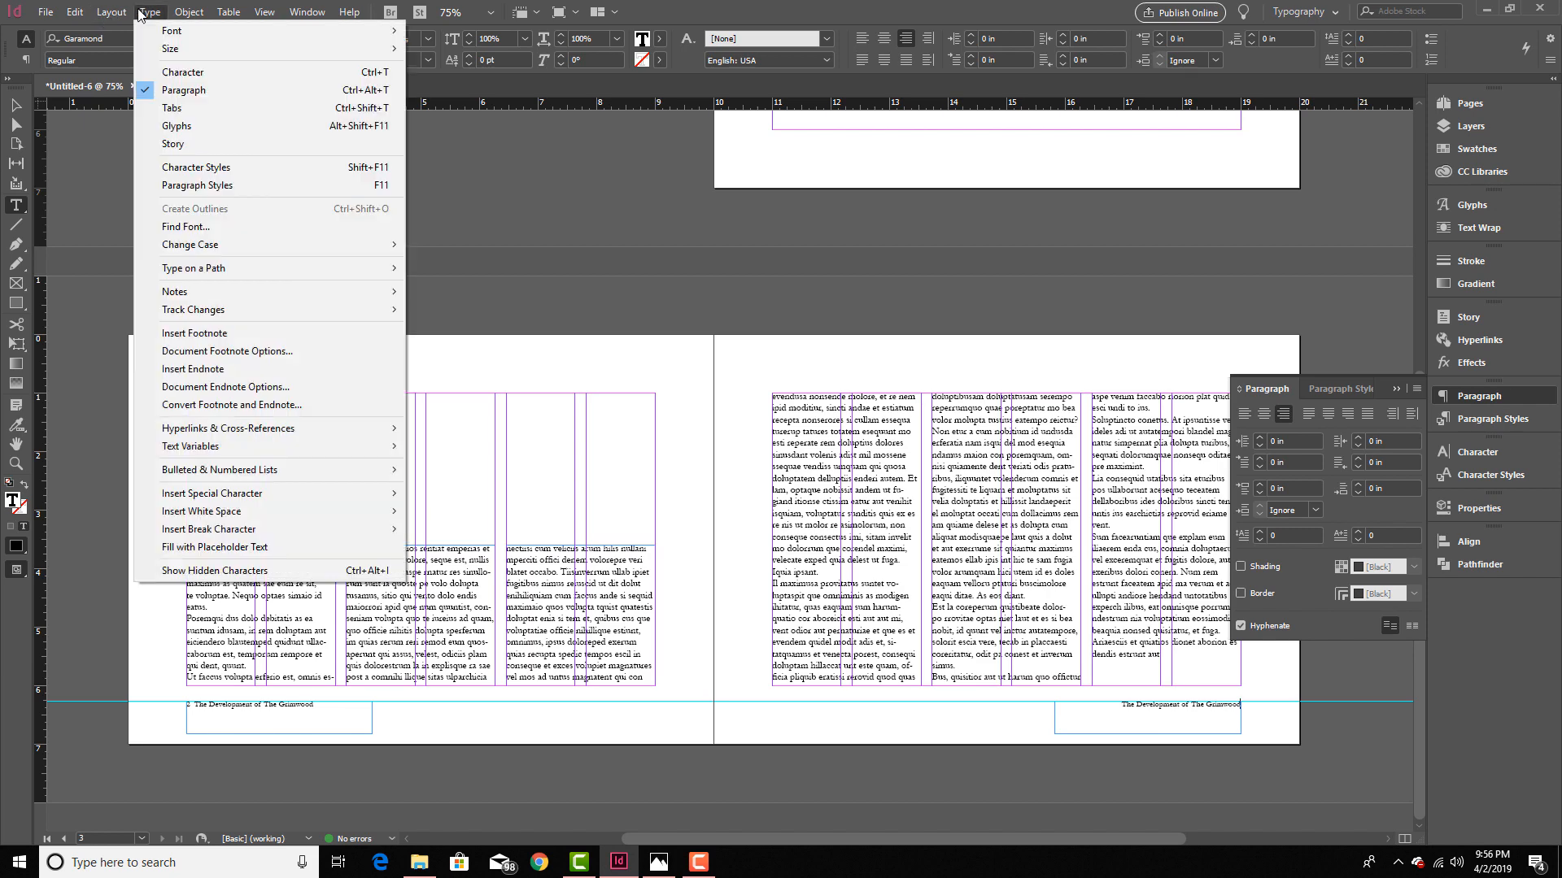
mouse_move(358, 514)
left_click(454, 530)
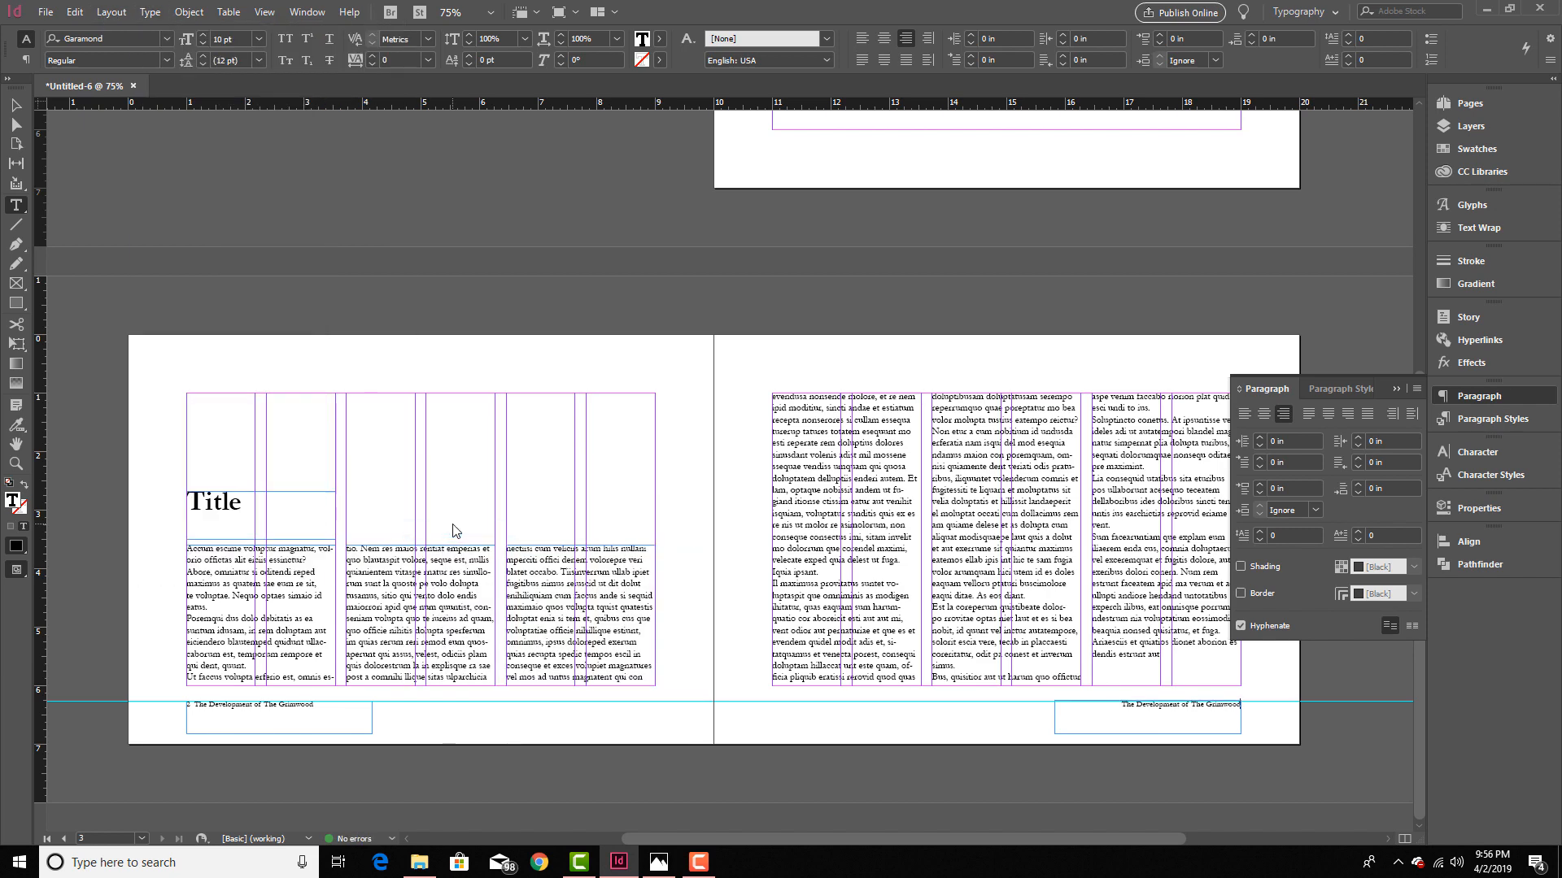
left_click(149, 12)
mouse_move(398, 492)
mouse_move(488, 511)
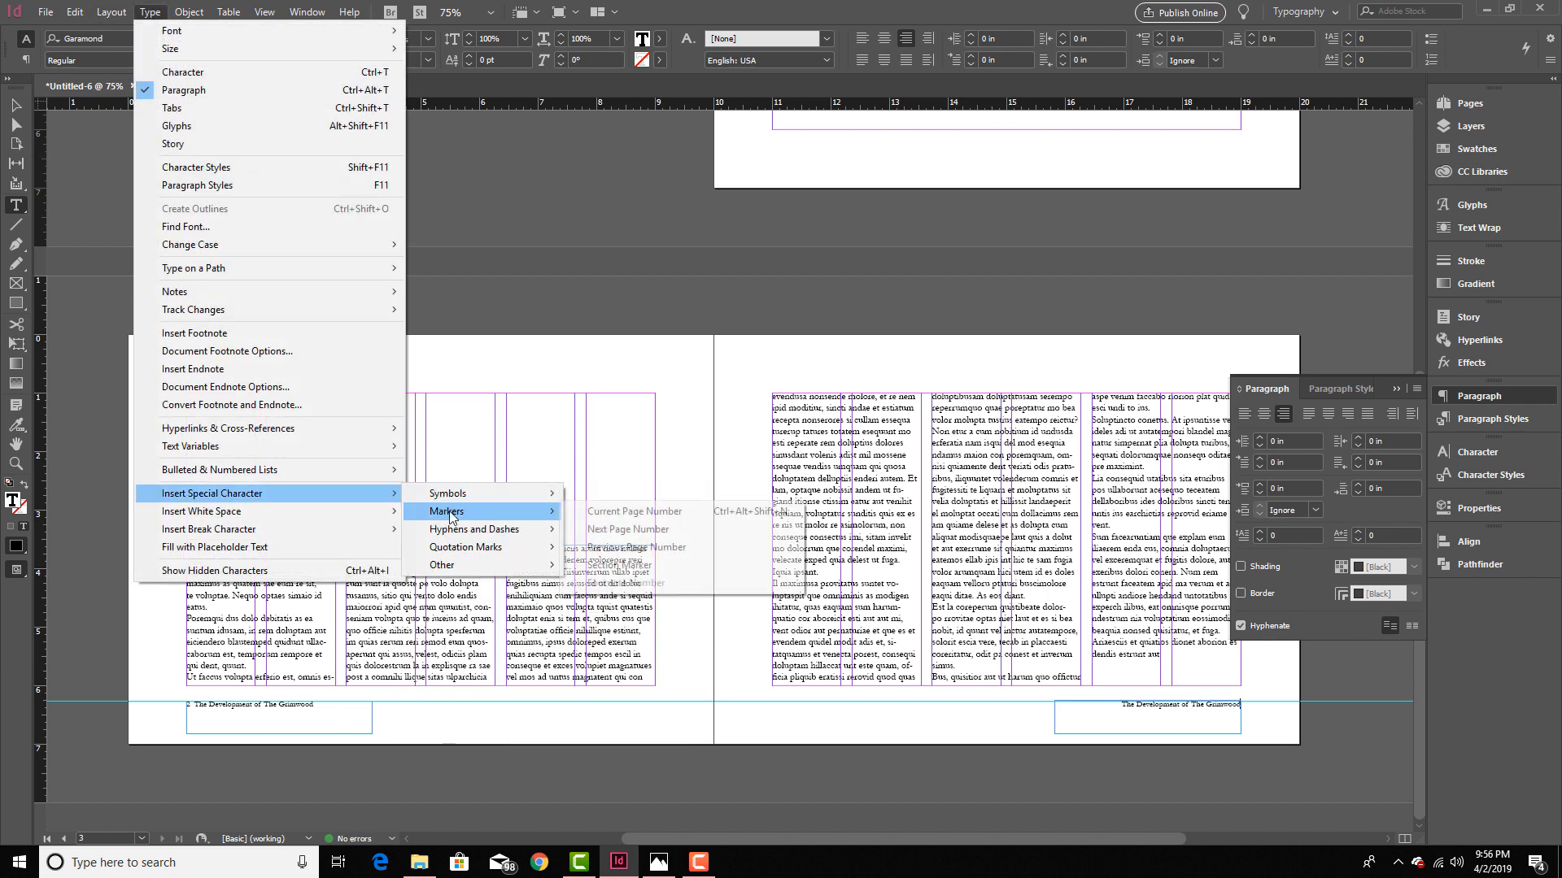
left_click(650, 512)
key("Escape")
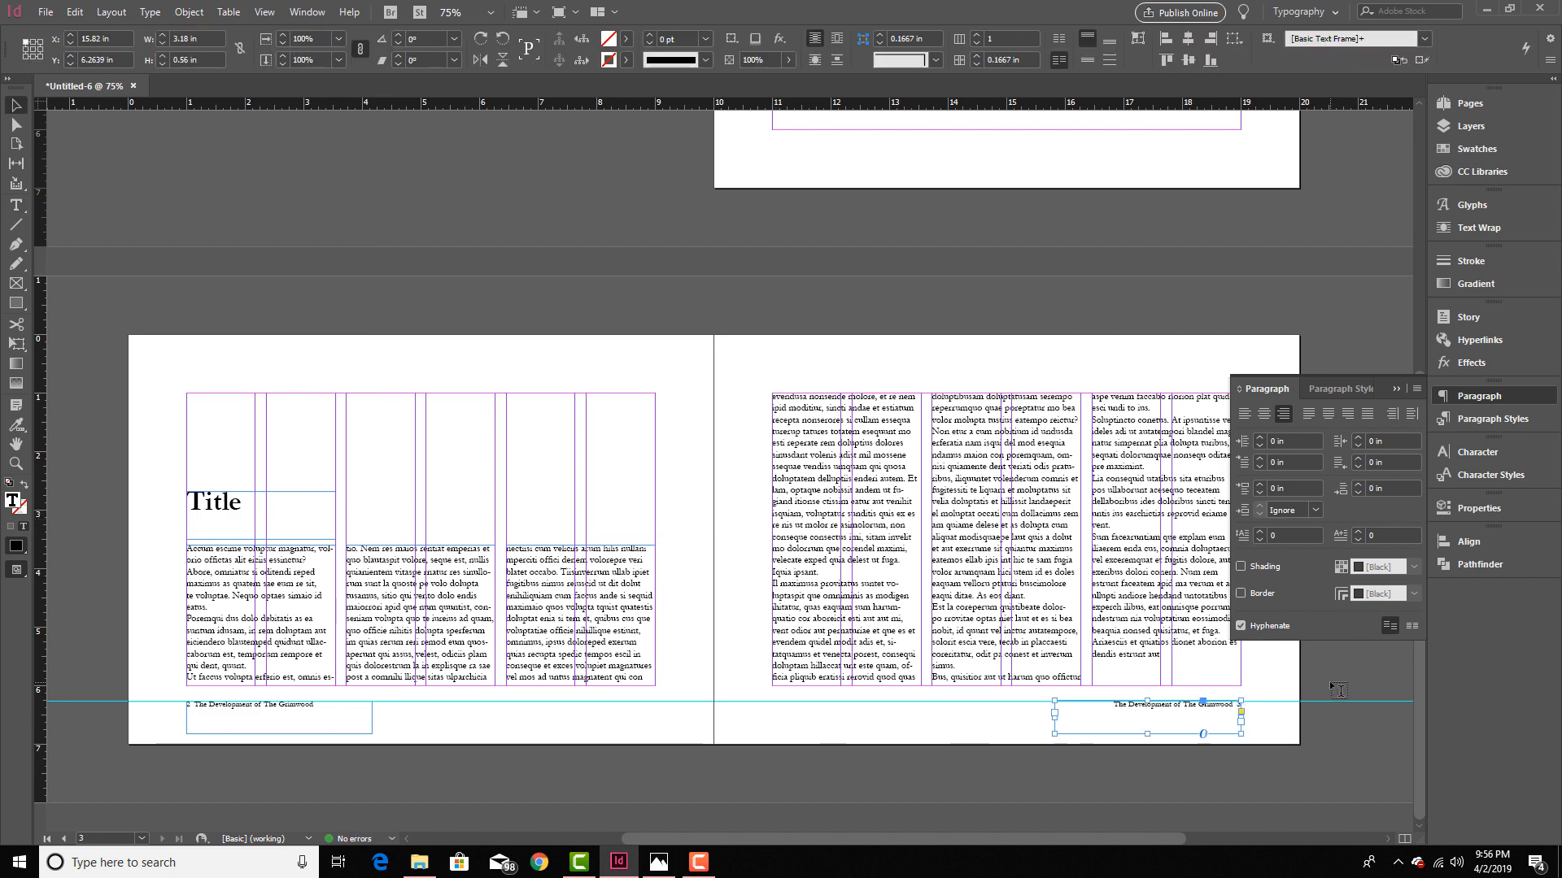
left_click(1394, 397)
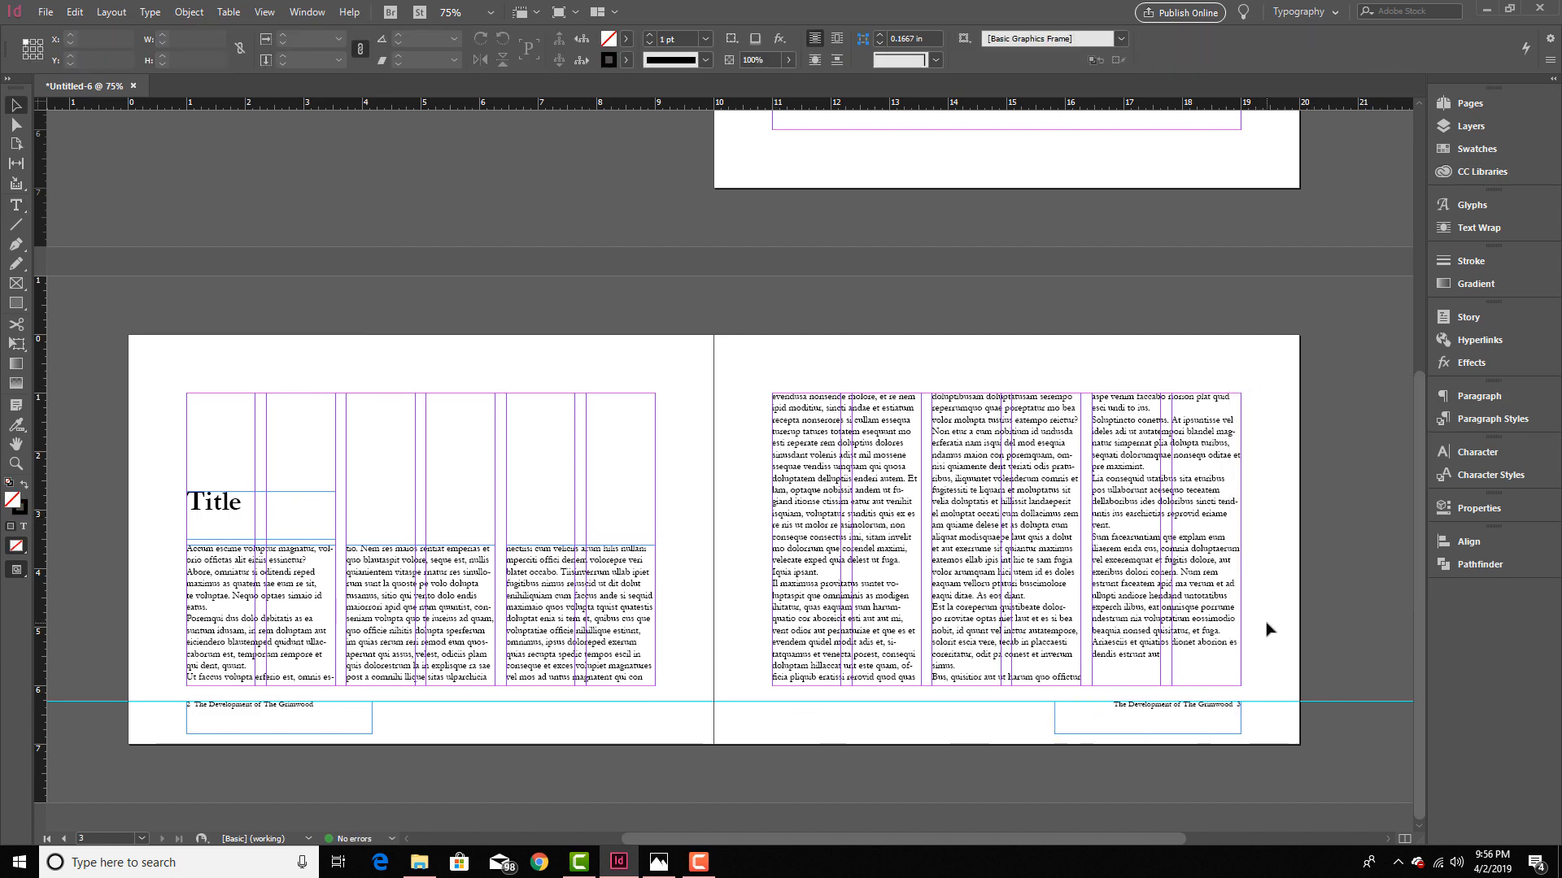
key("w")
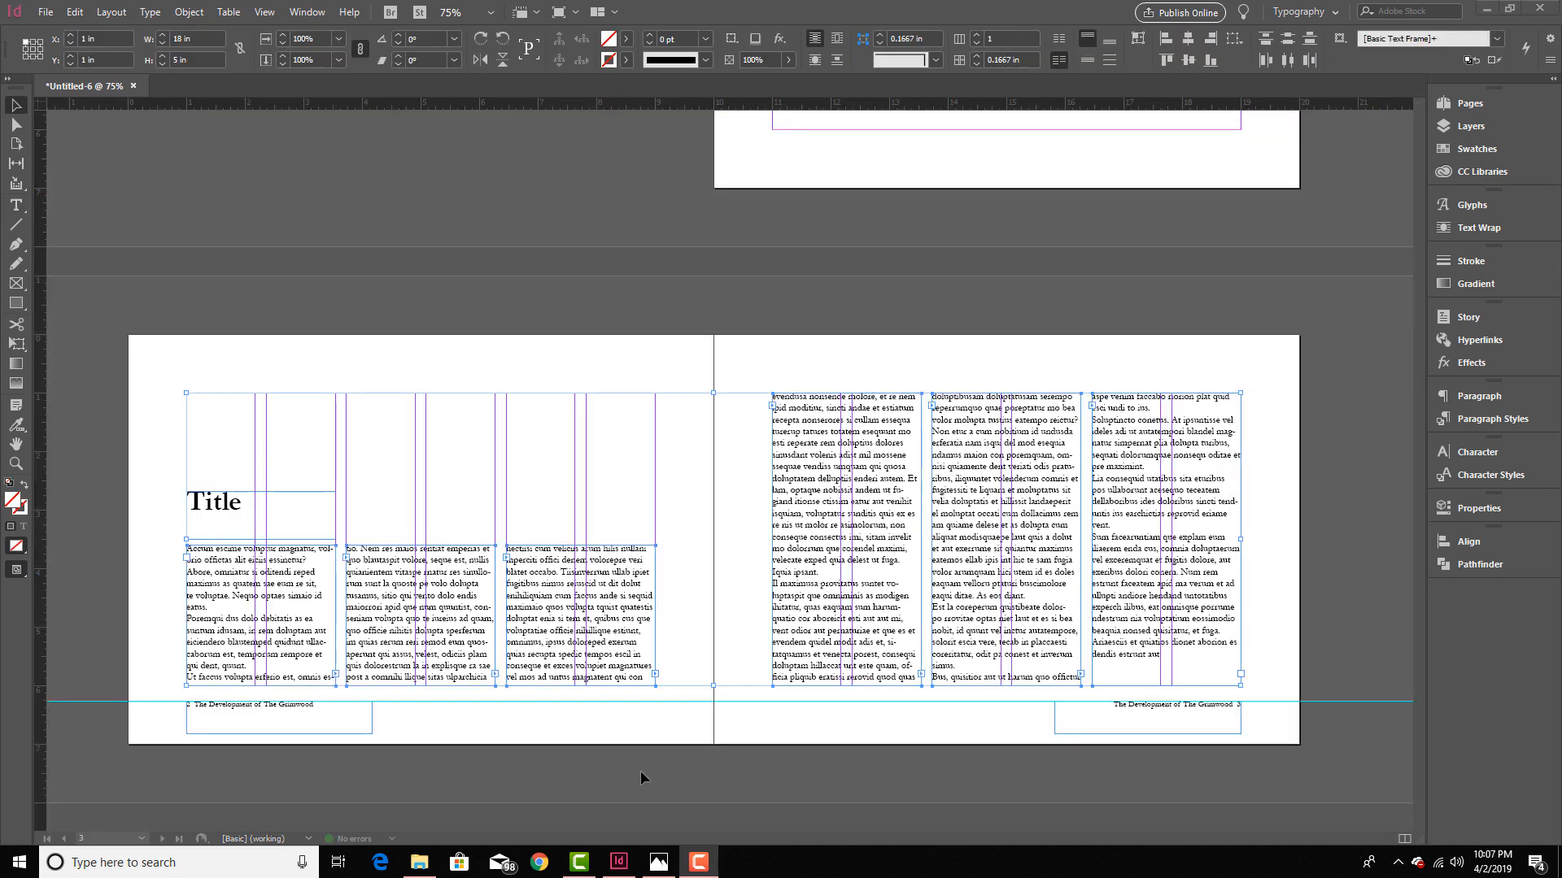
Step: Deselect the body text frames and preview the spread without guides and frame edges
left_click(261, 601)
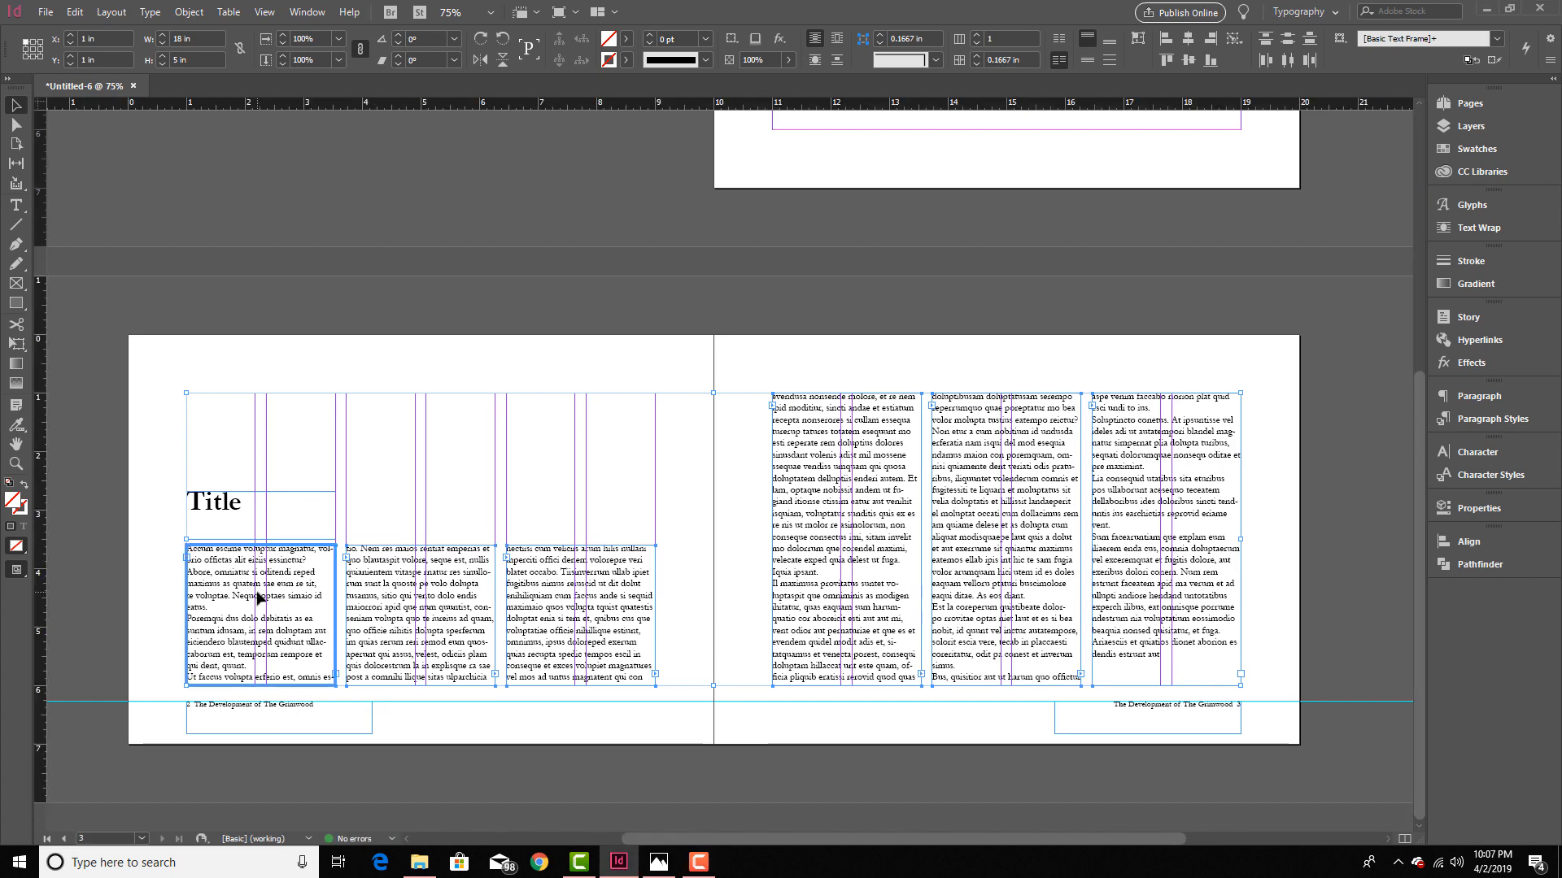
left_click(401, 515)
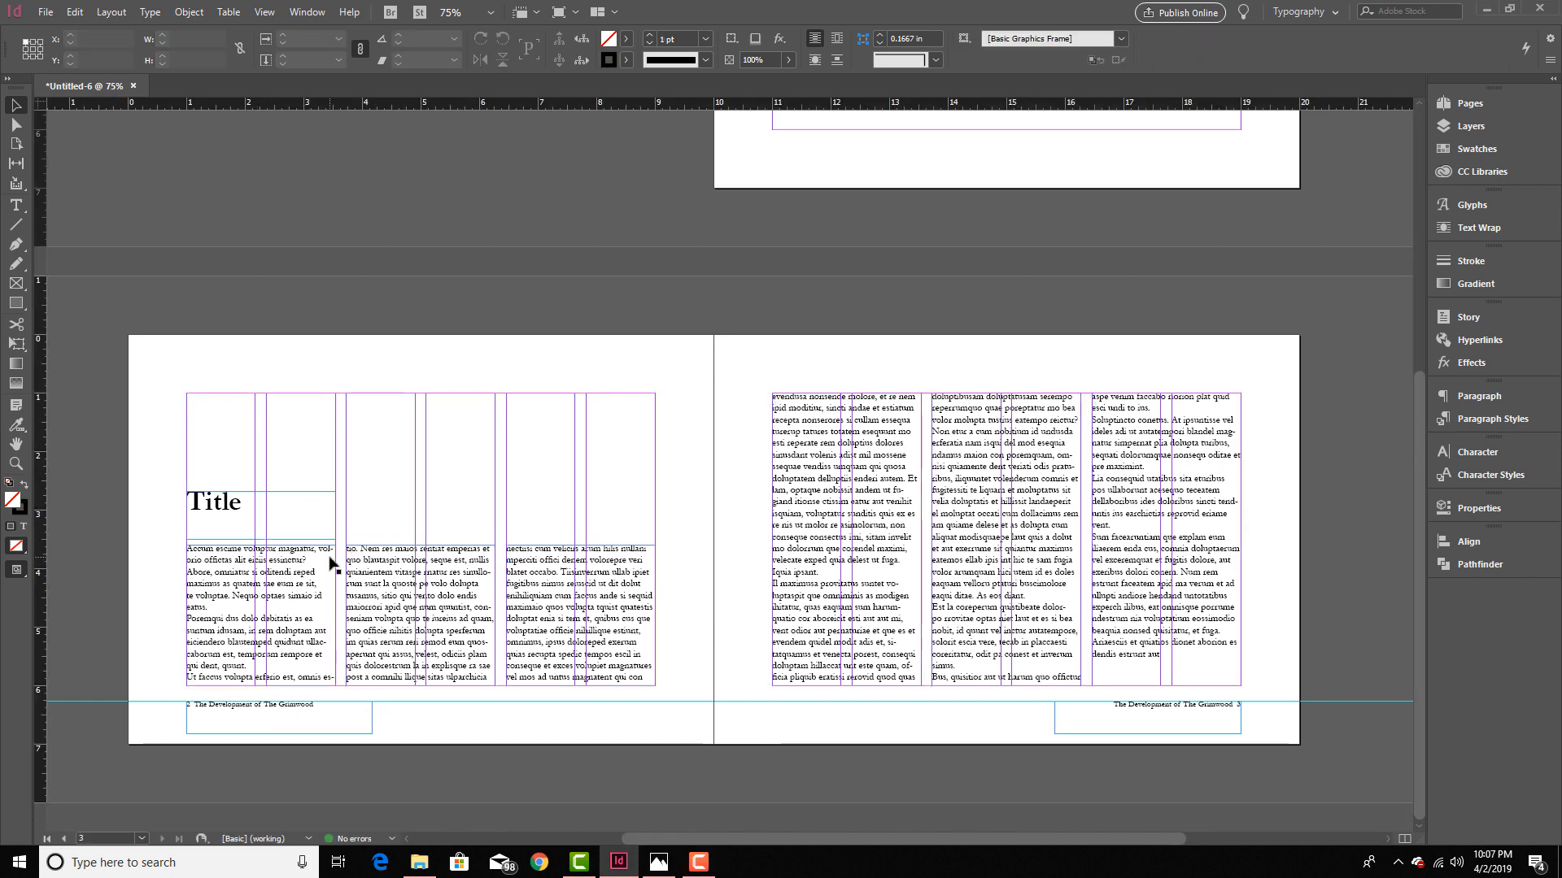
key("w")
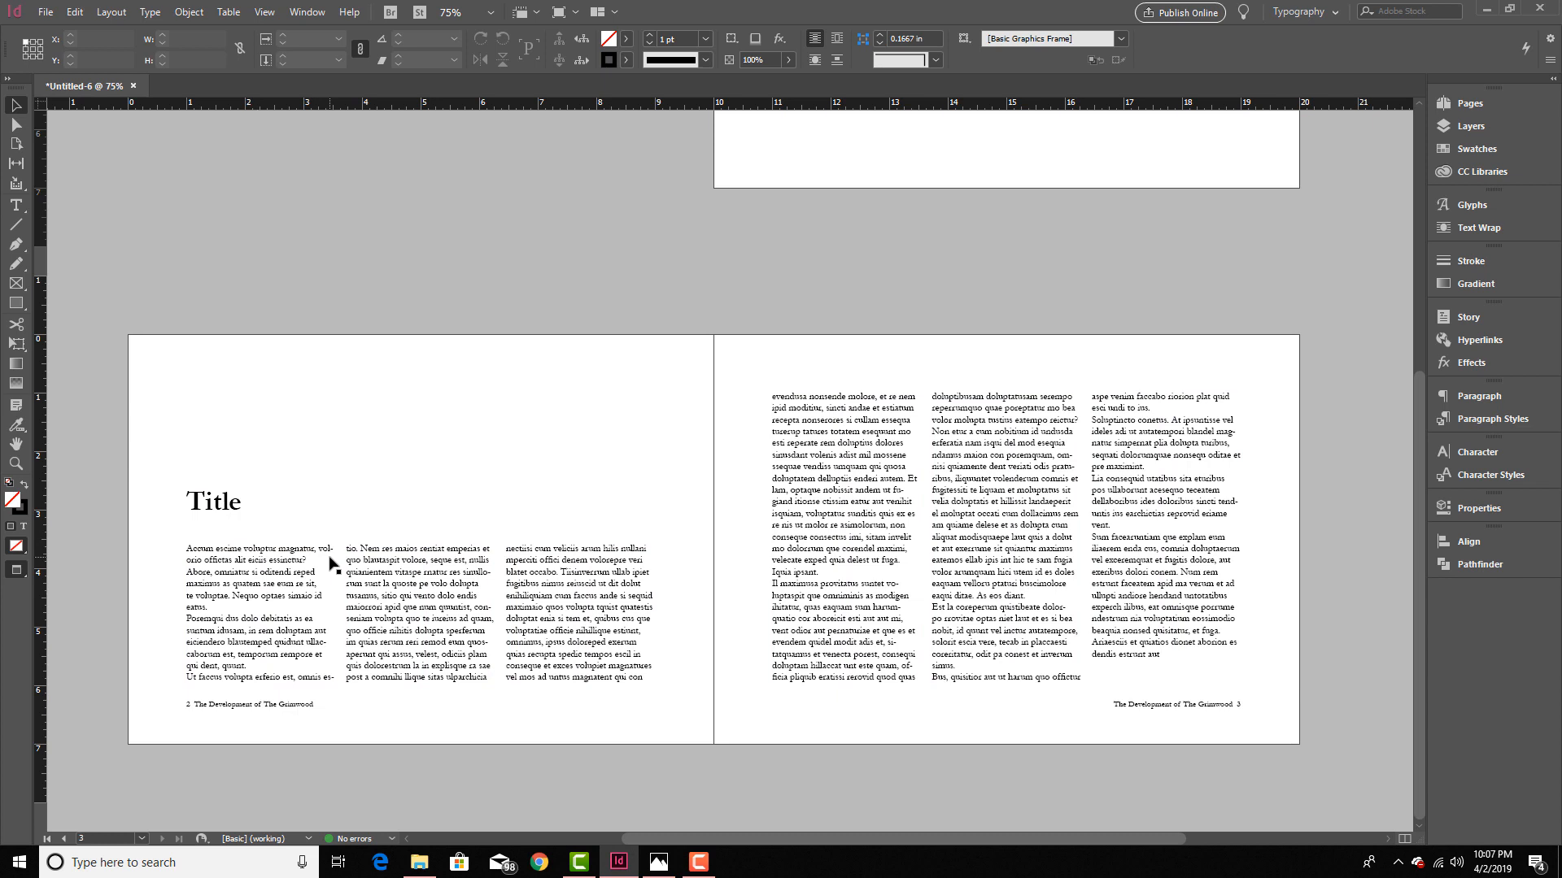
key("w")
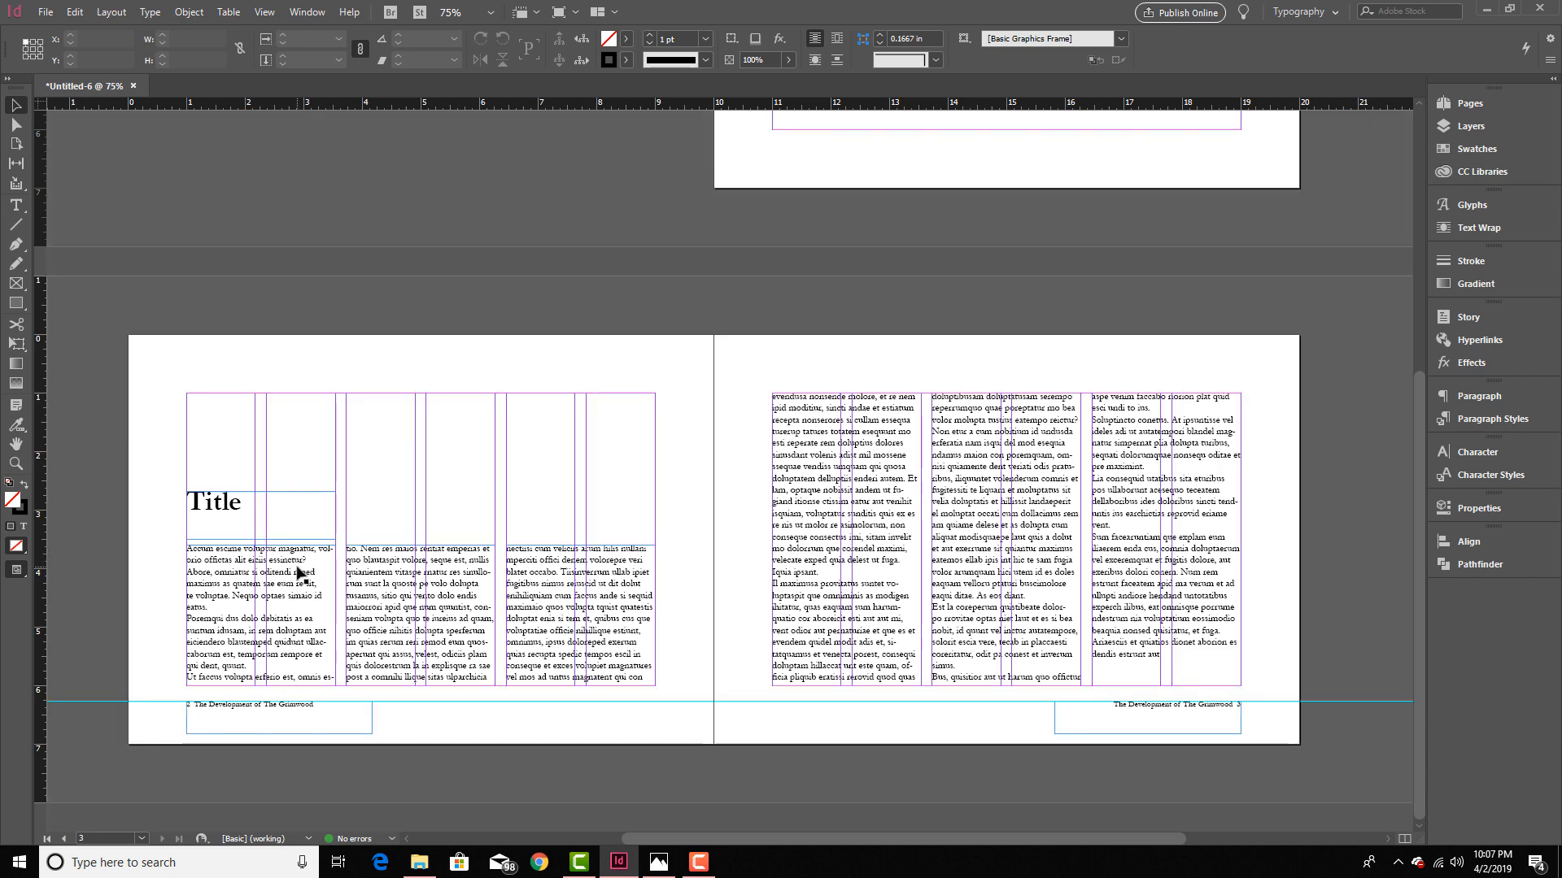
Step: Justify all the threaded body text with the last line aligned left, and preview the spread
key("t")
left_click(440, 570)
key("ctrl+a")
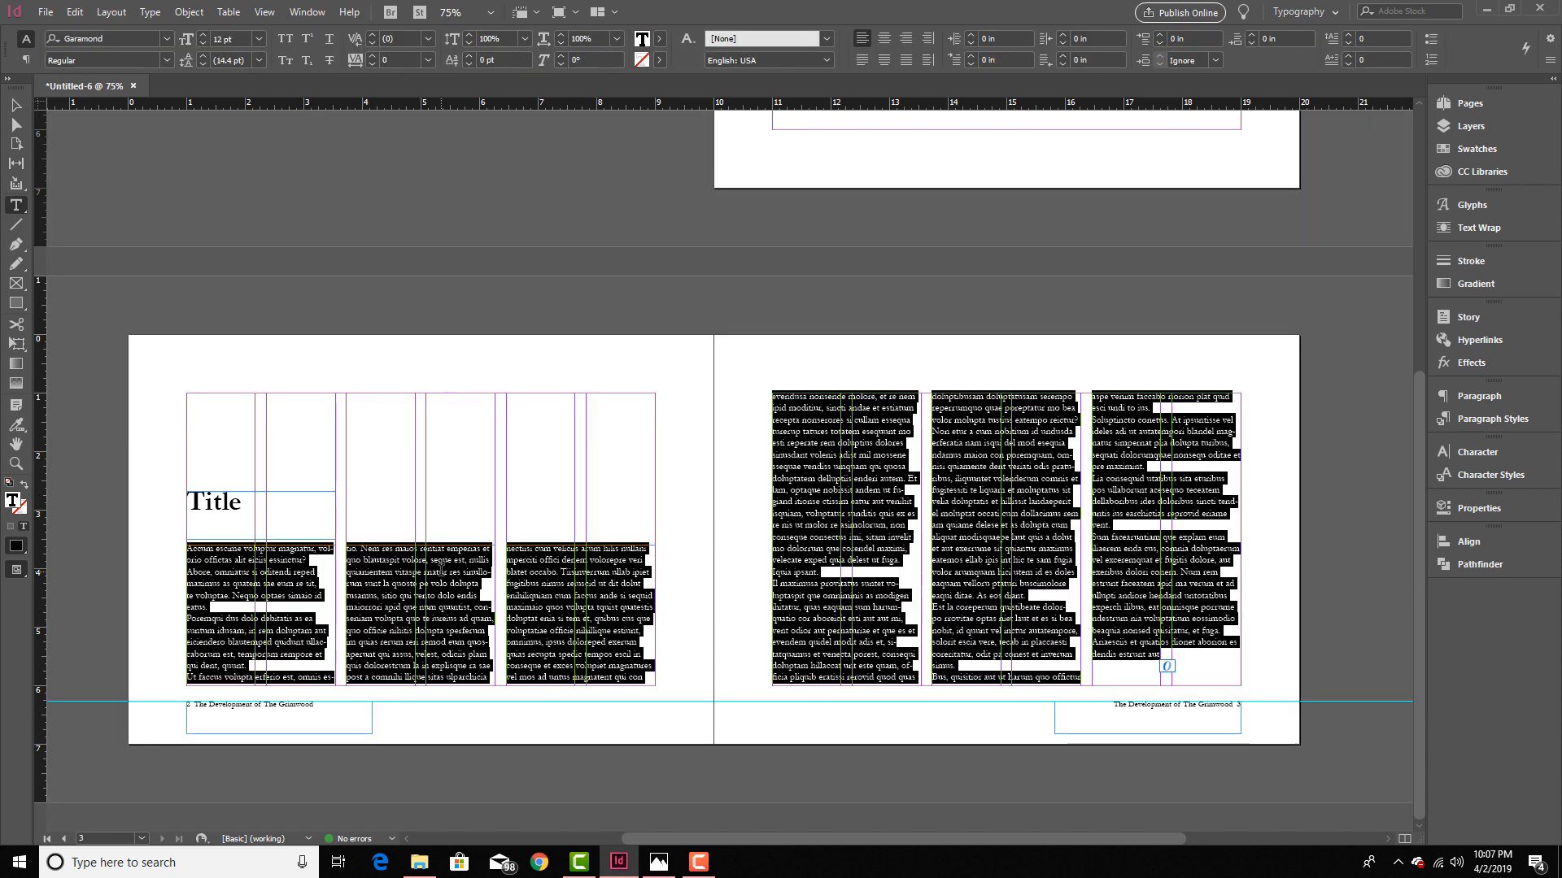
left_click(1480, 396)
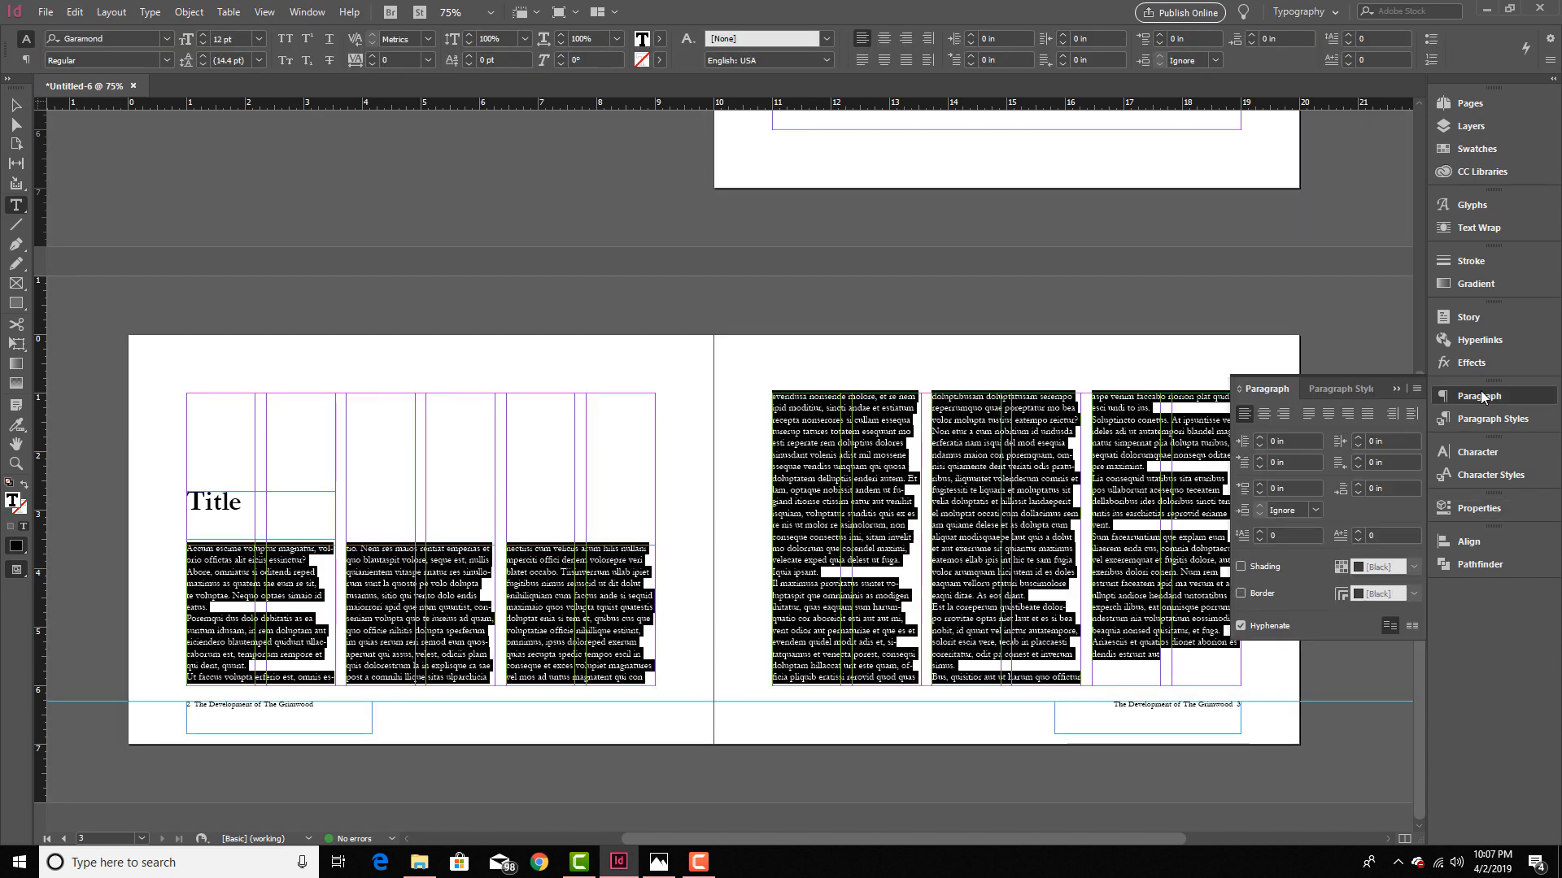
left_click(1306, 415)
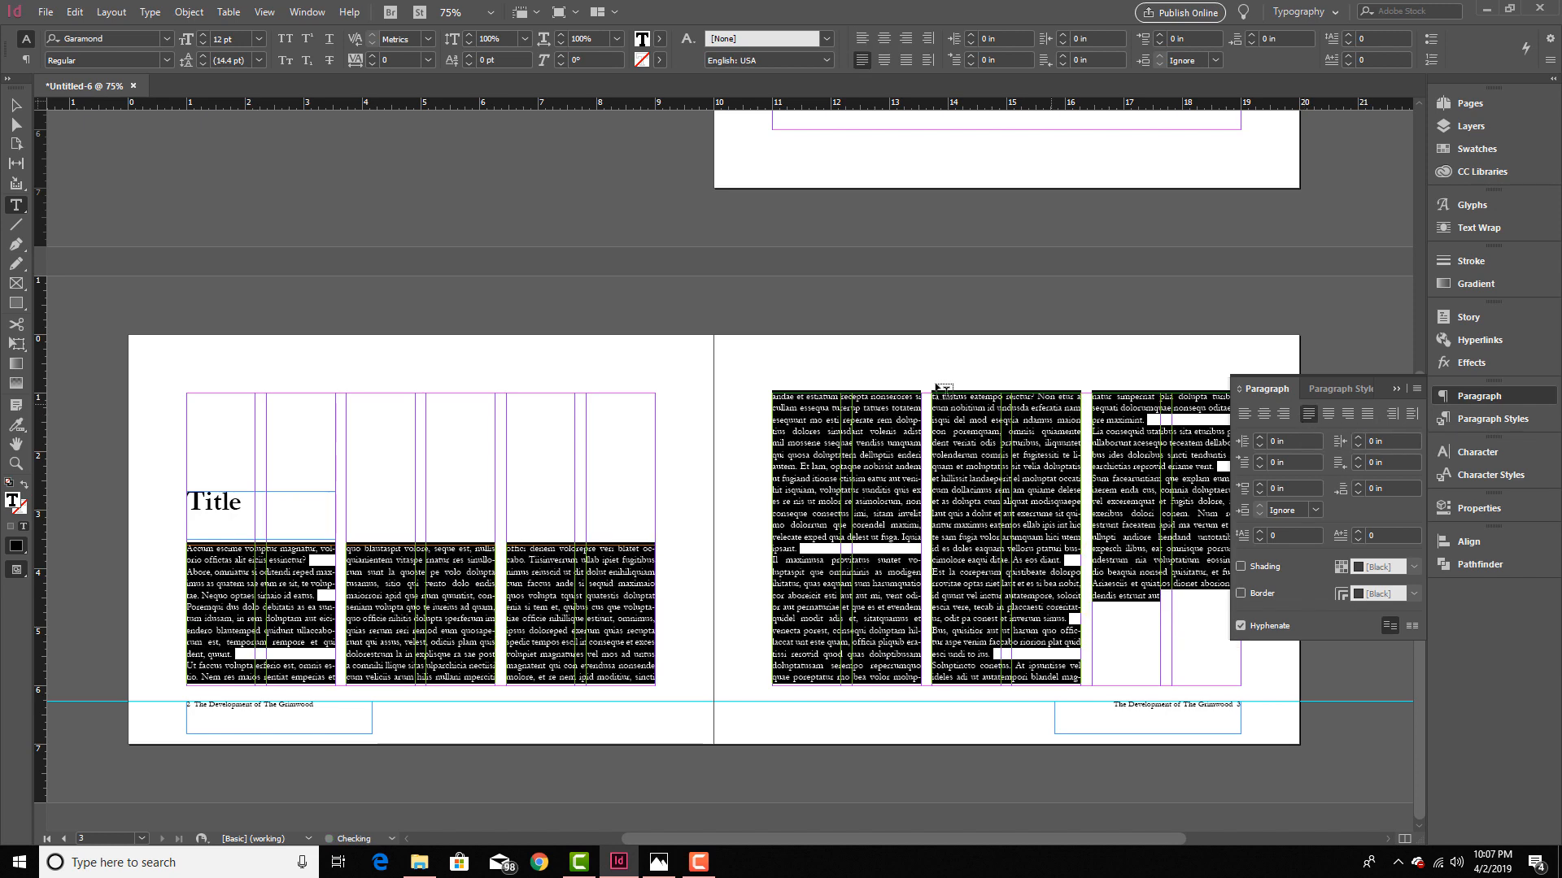
key("Escape")
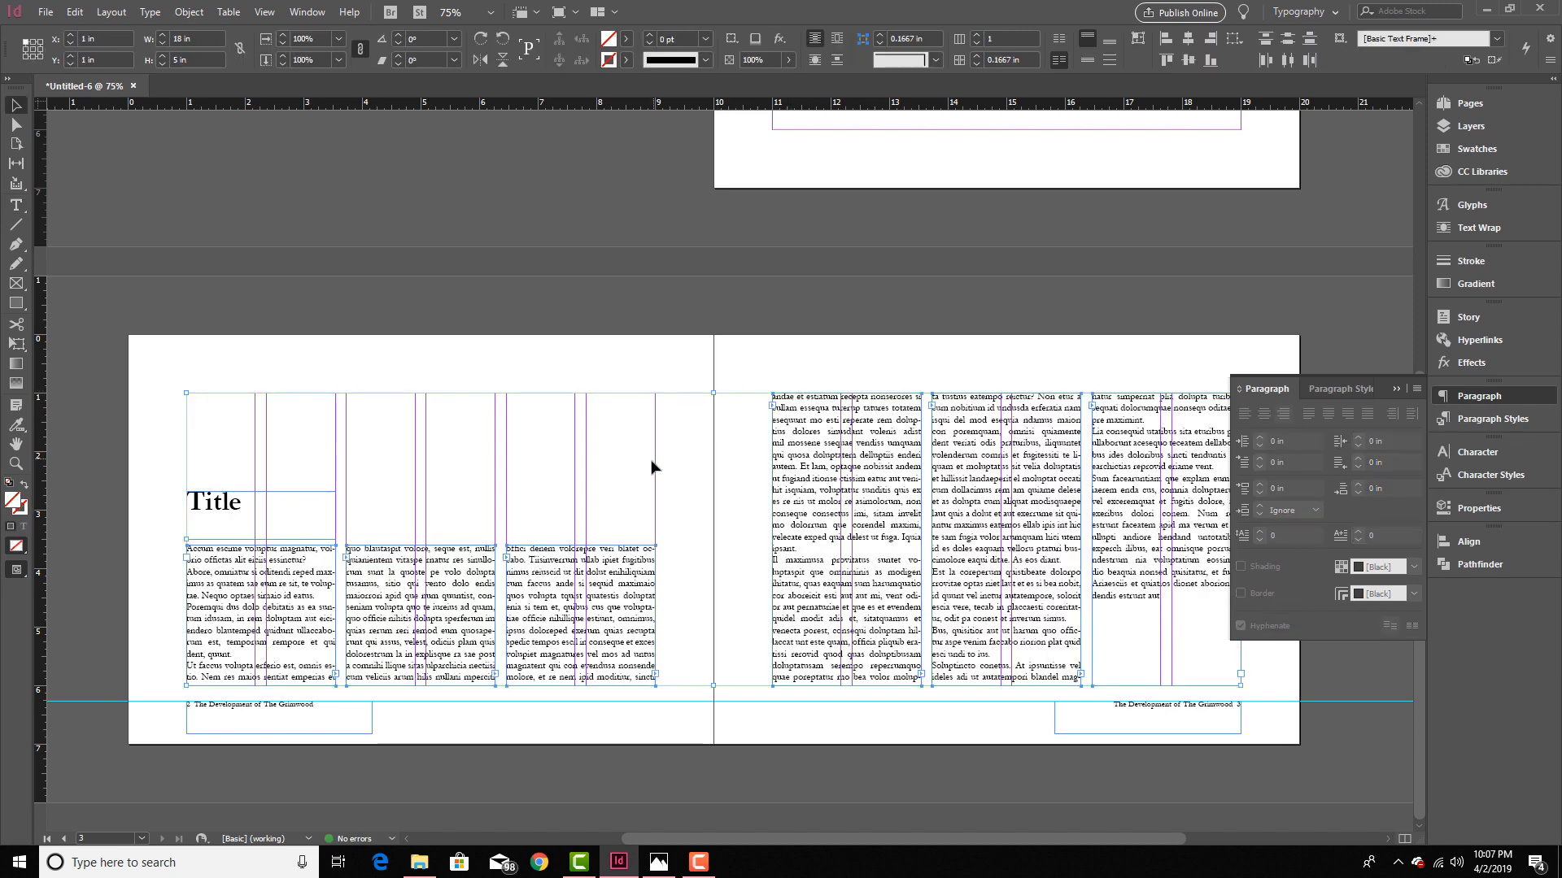
left_click(621, 475)
key("w")
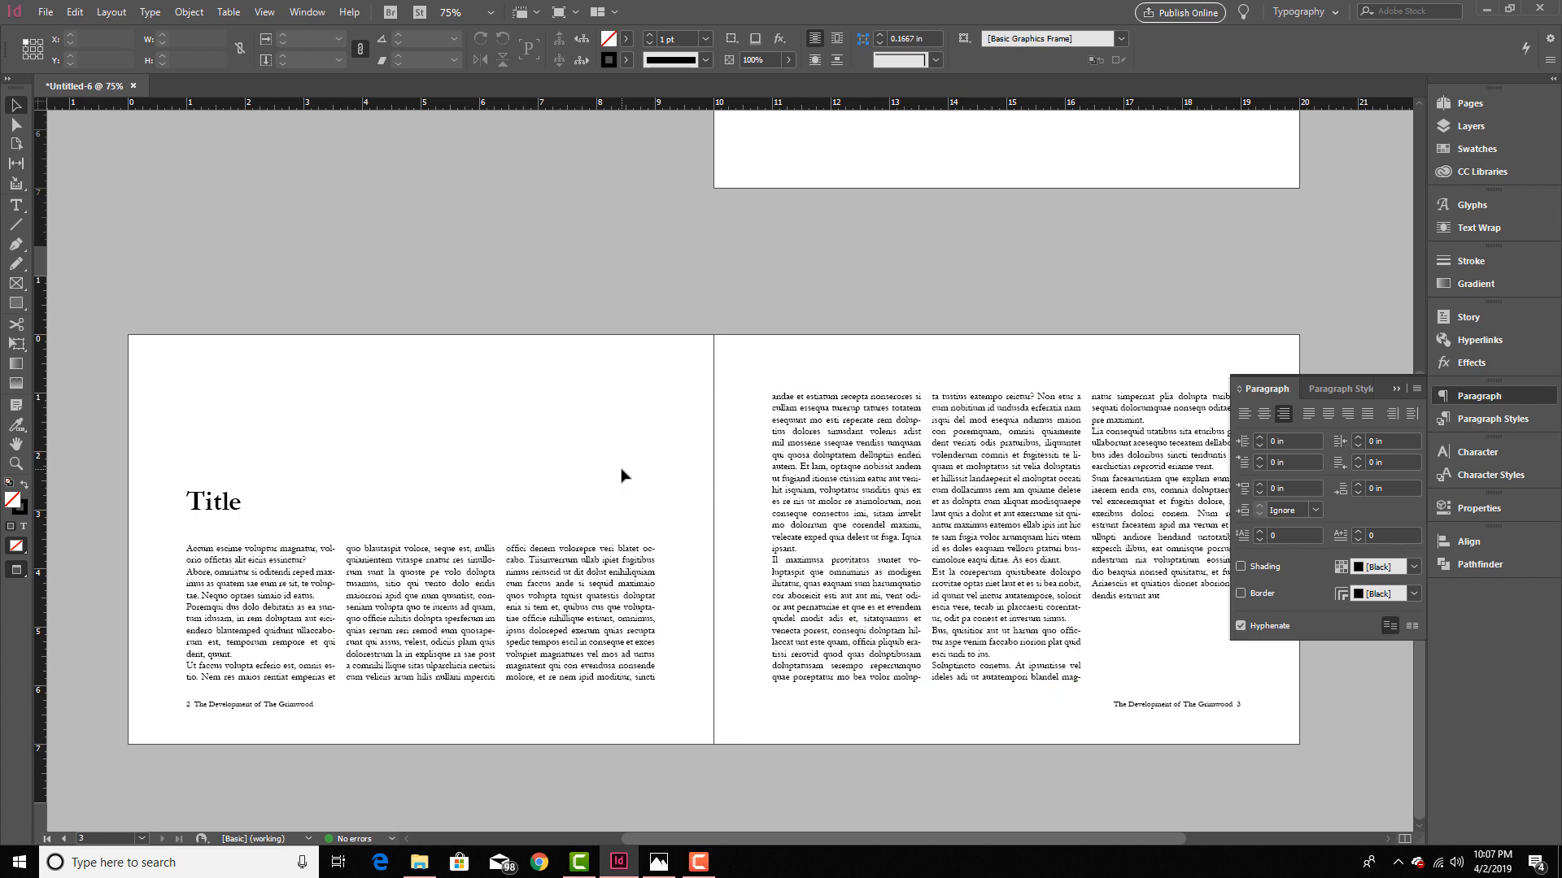
key("w")
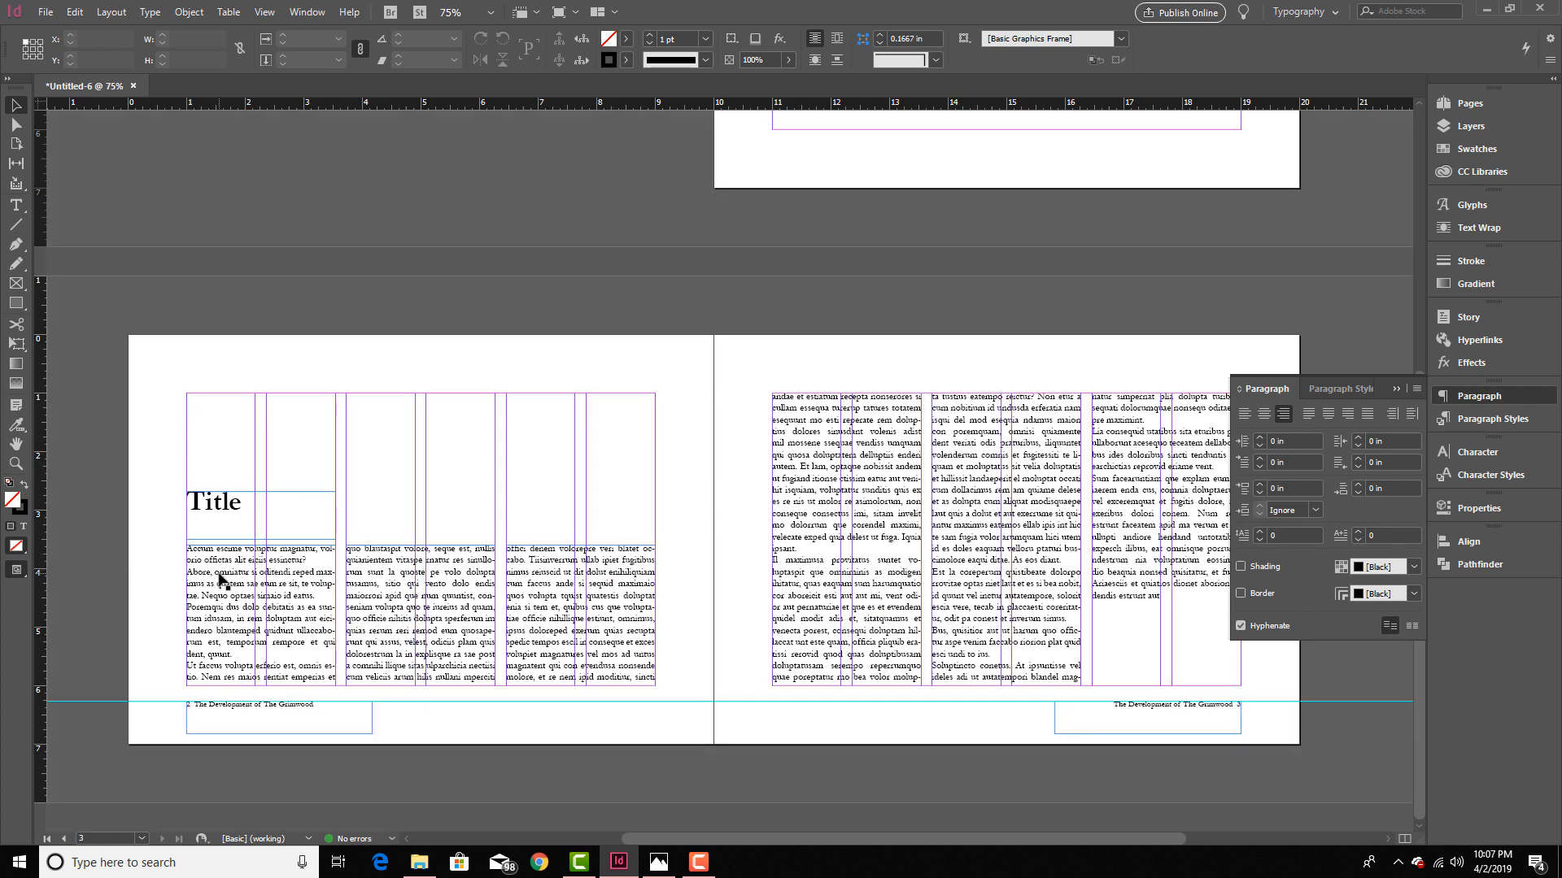
Step: Create a paragraph style named Body Copy from the justified Garamond body text
key("t")
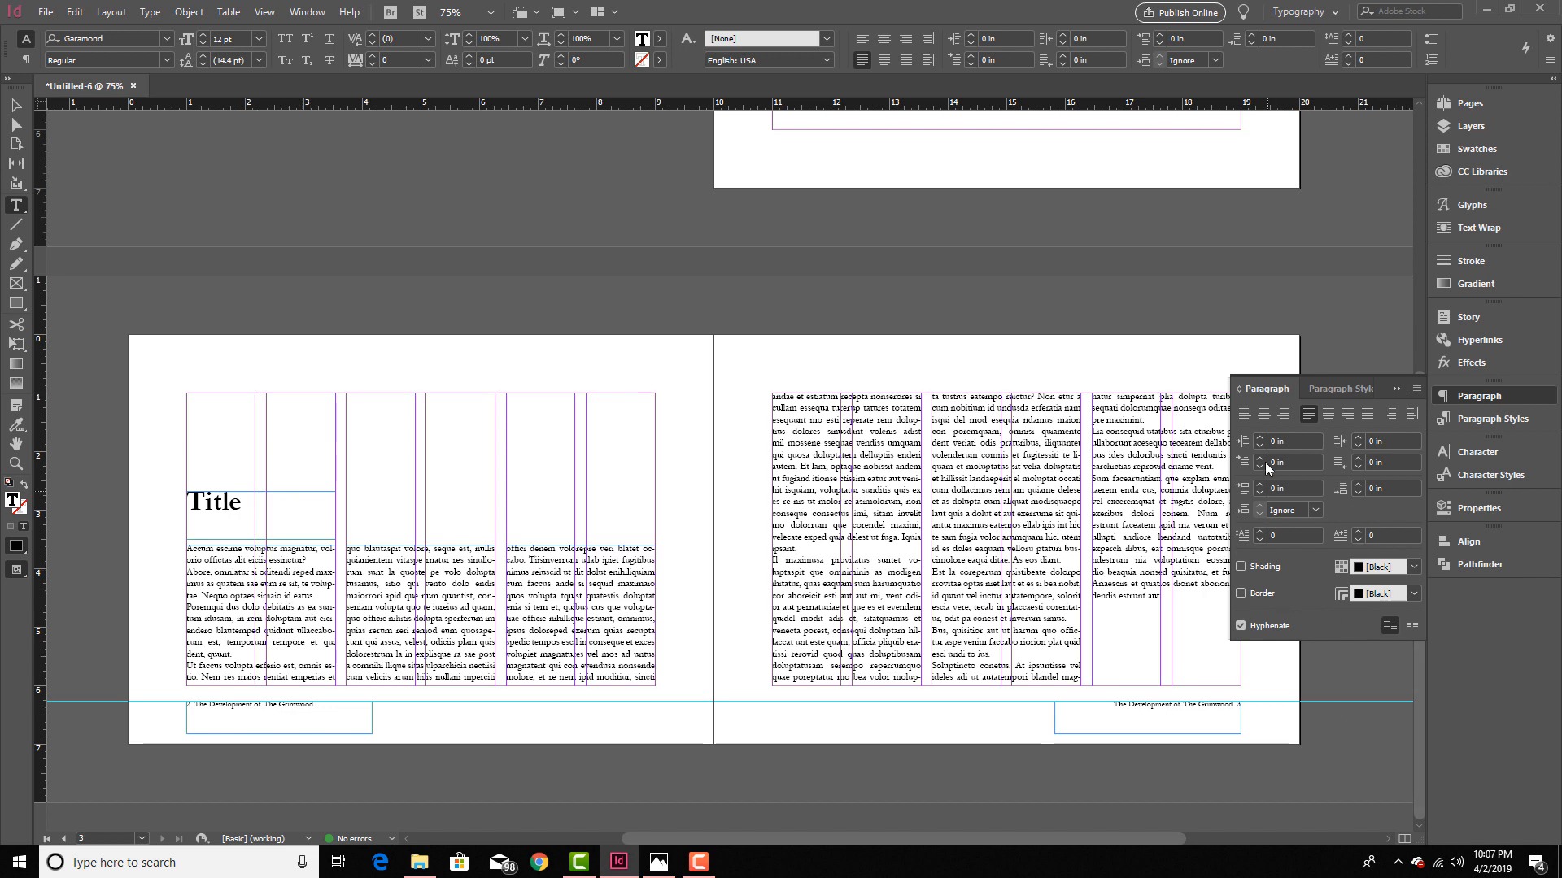
left_click(1359, 388)
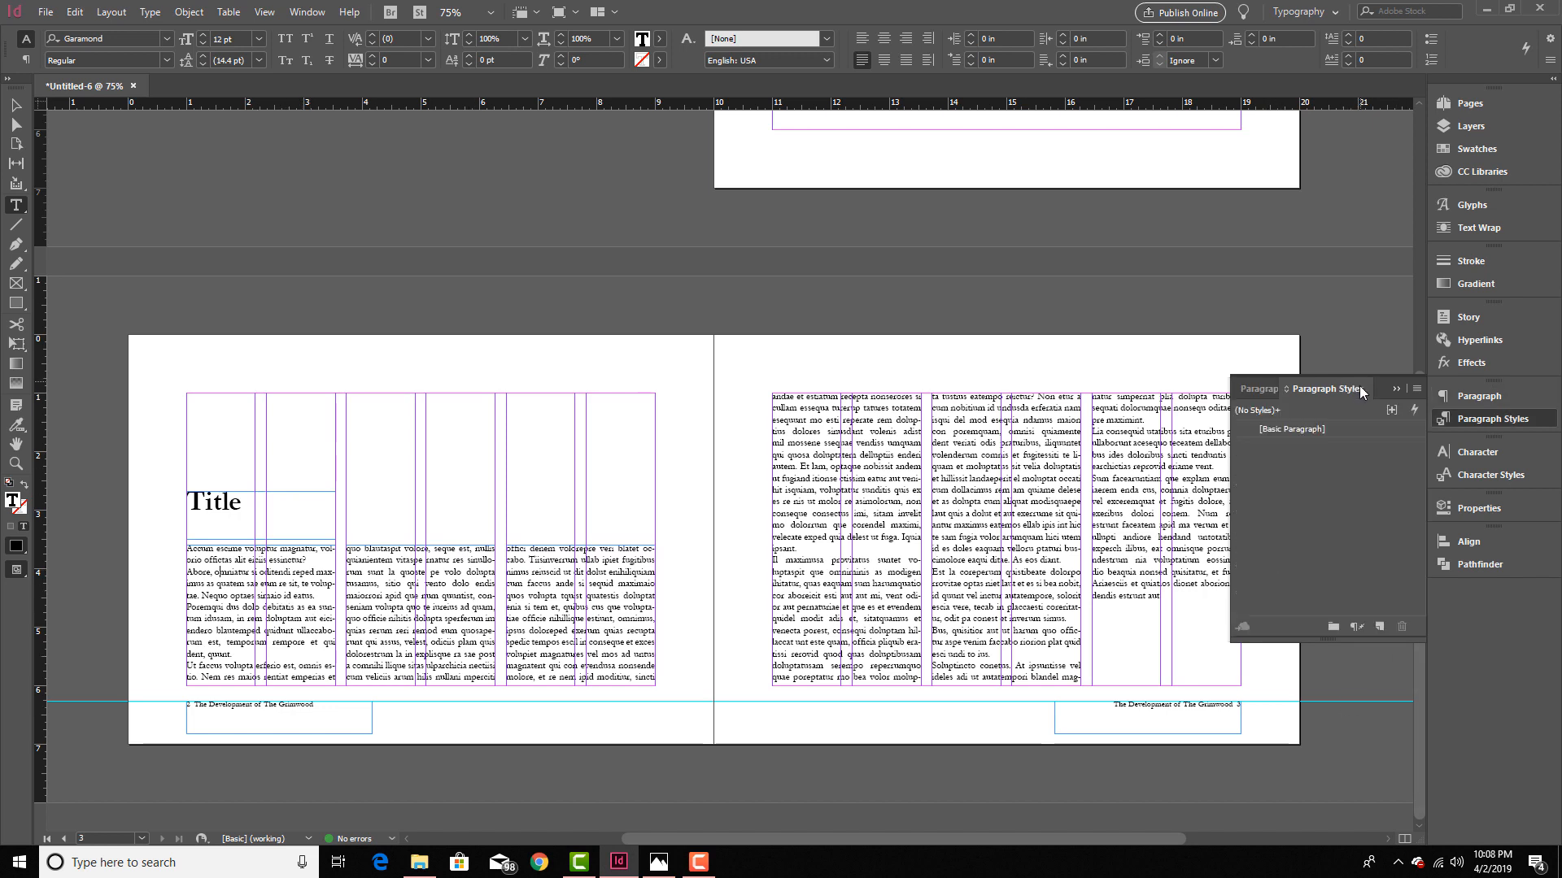
left_click(1380, 628)
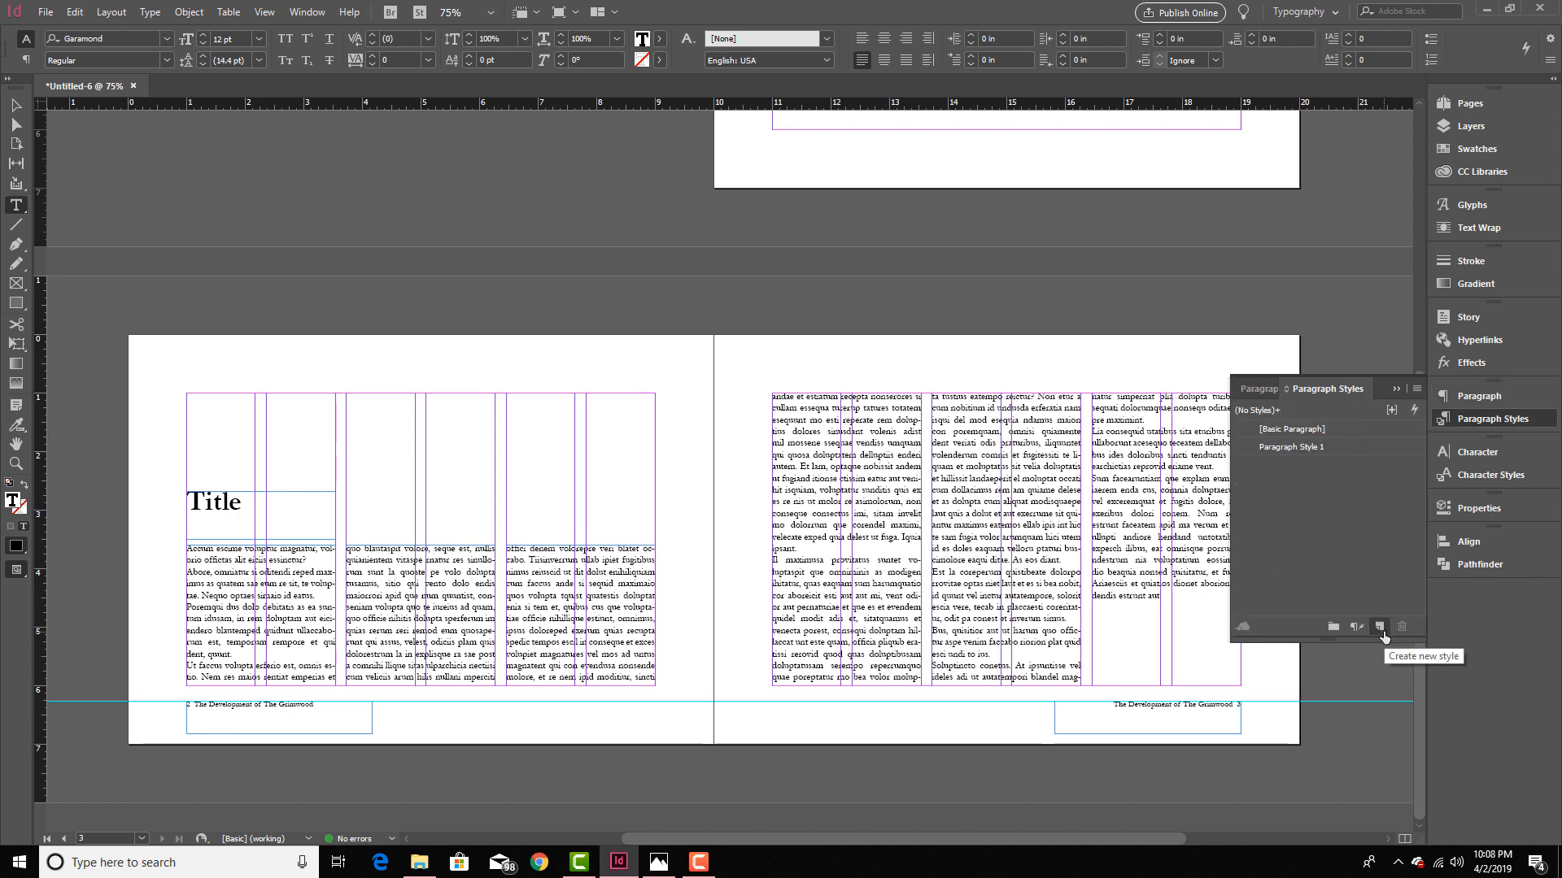
double_click(1297, 449)
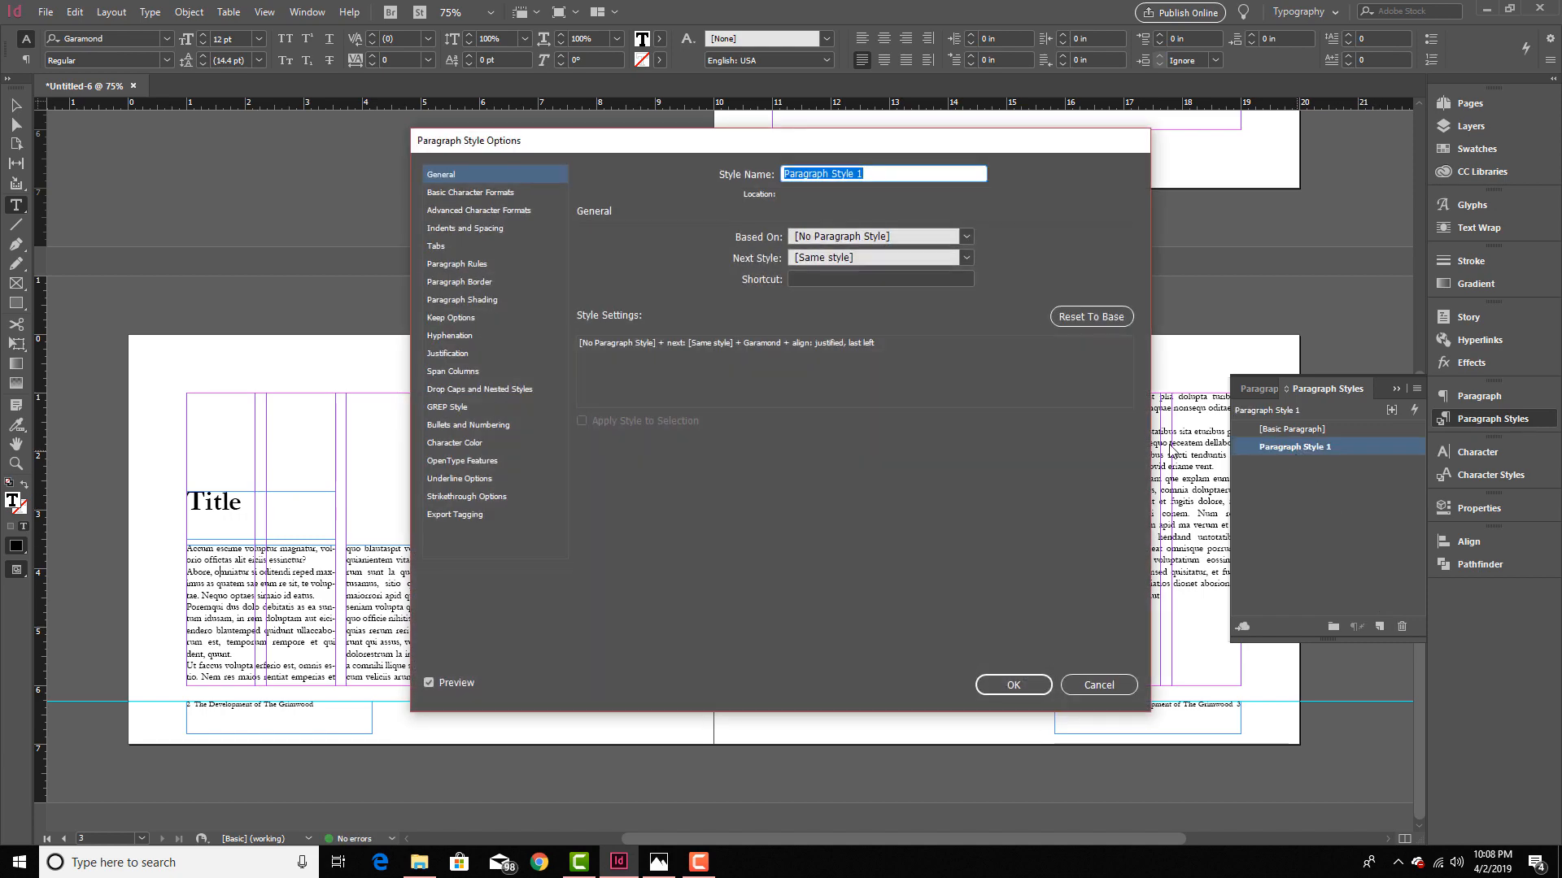
type("Body ")
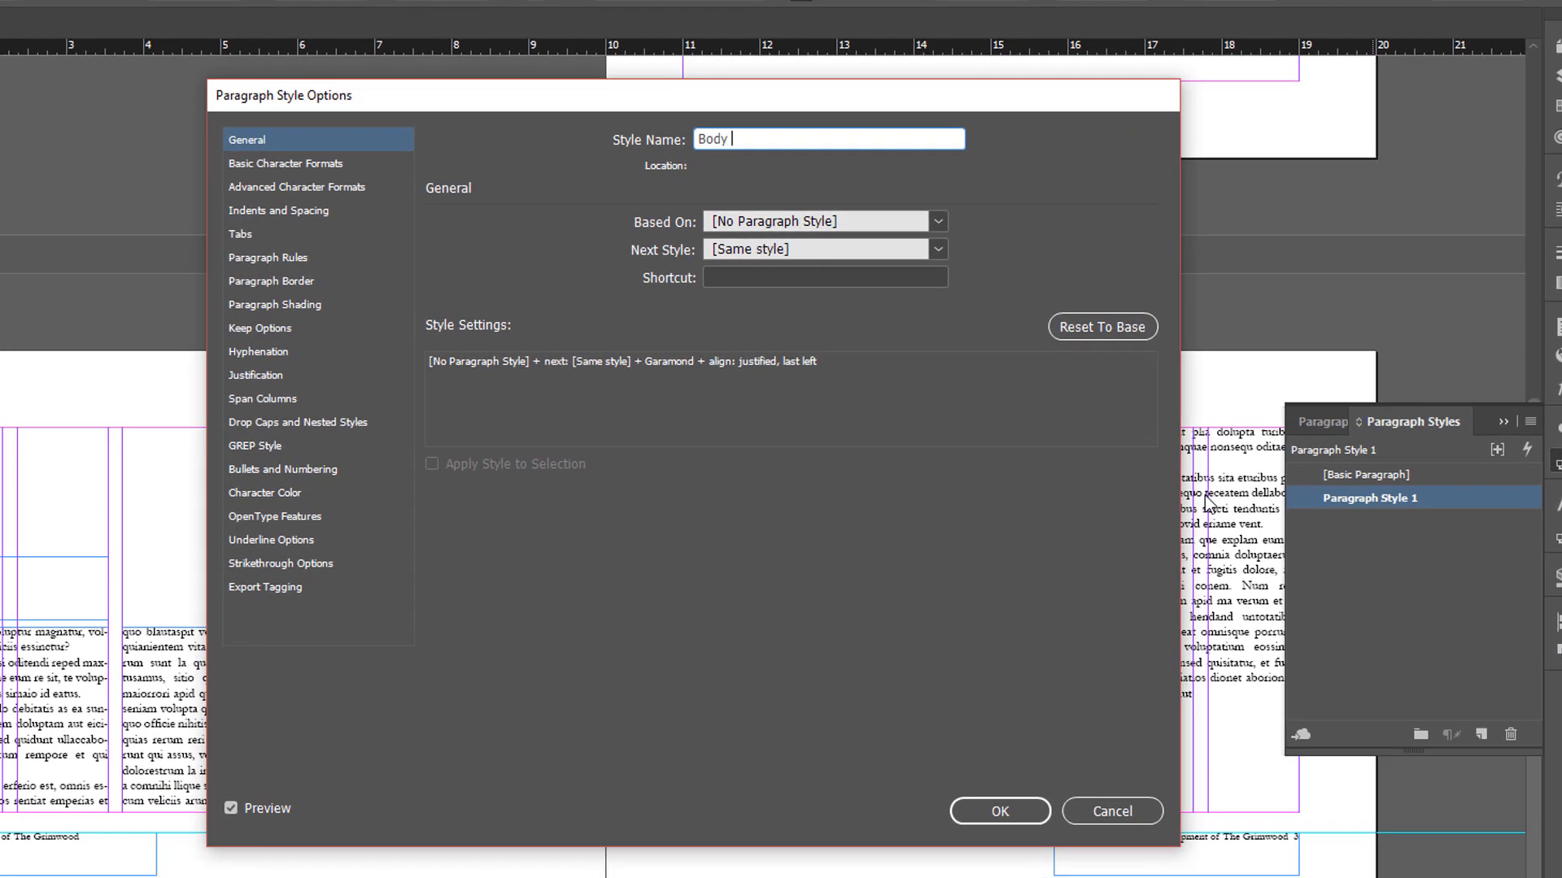
type("Copy")
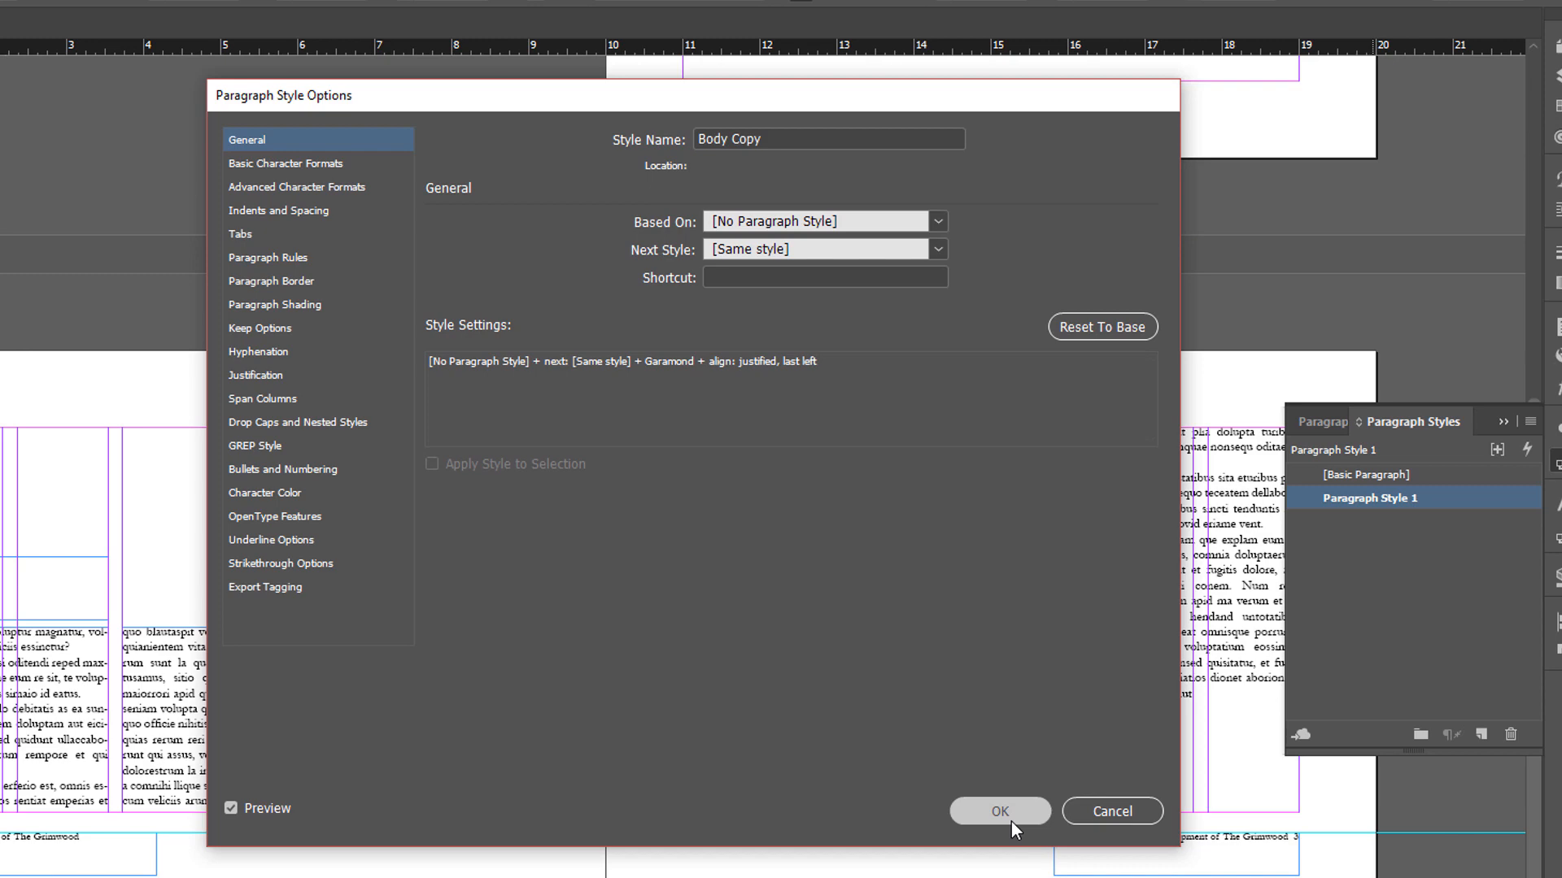
left_click(1010, 818)
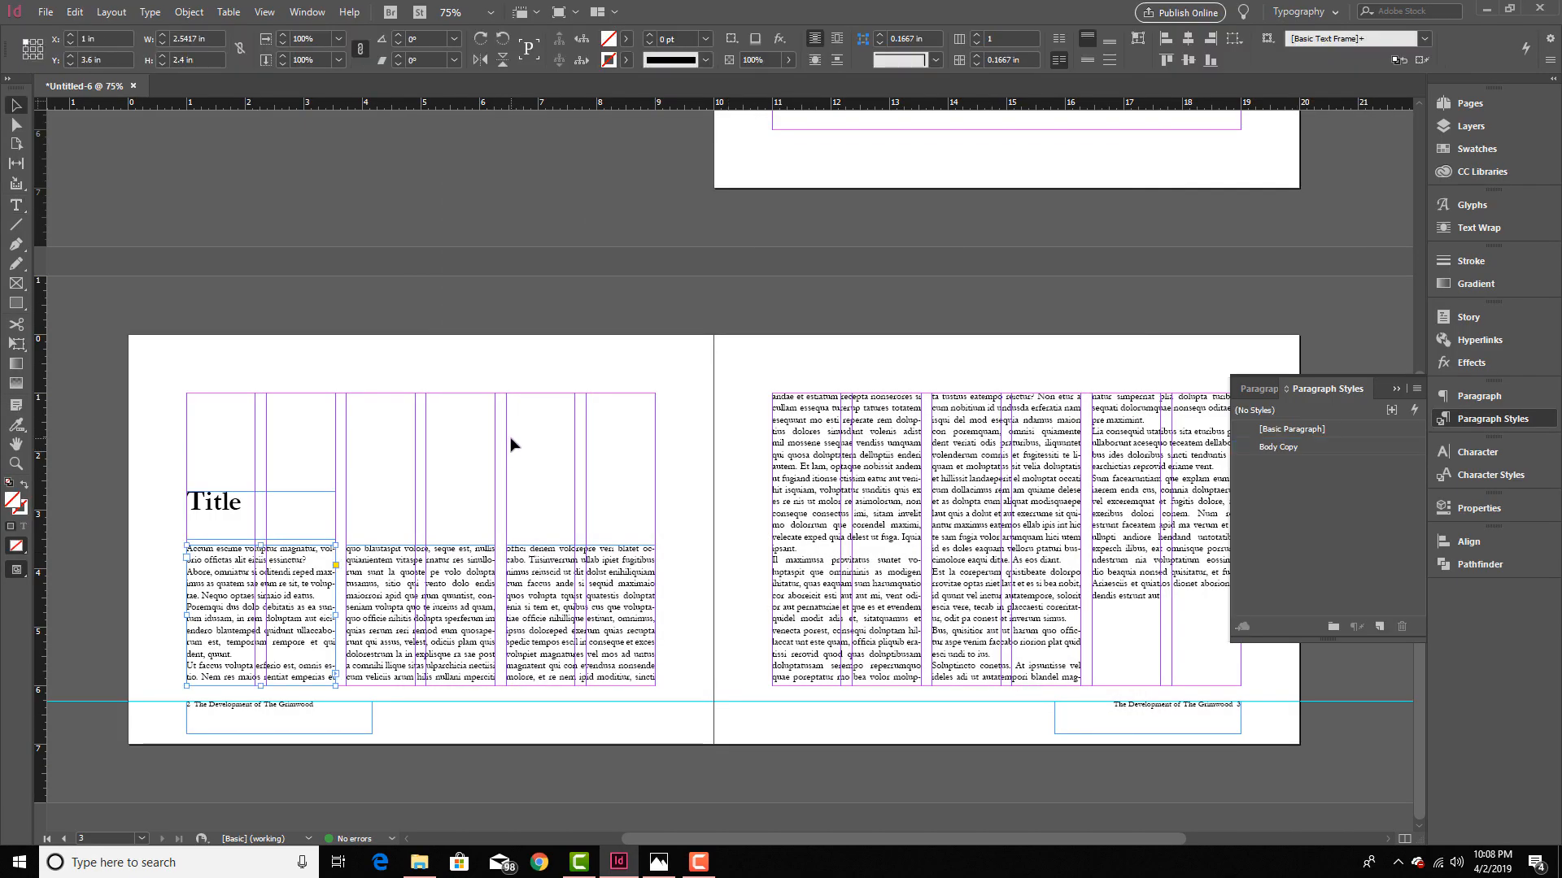
Step: Draw a left-aligned text frame in the empty area above page 2's third text column and fill it with placeholder text
left_click_drag(506, 407, 629, 500)
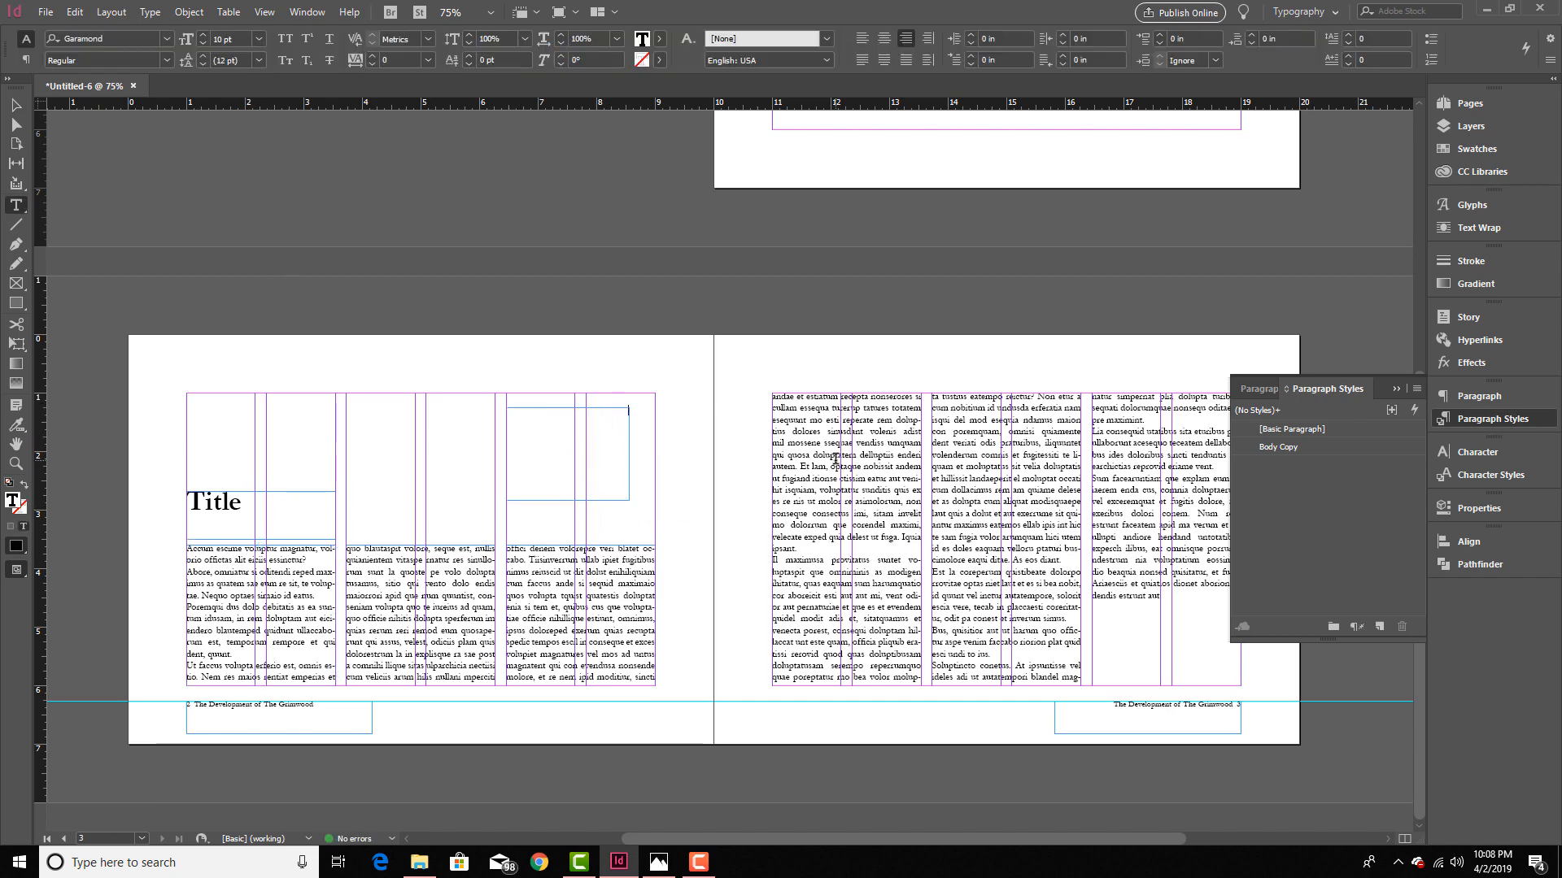
key("ctrl+alt+t")
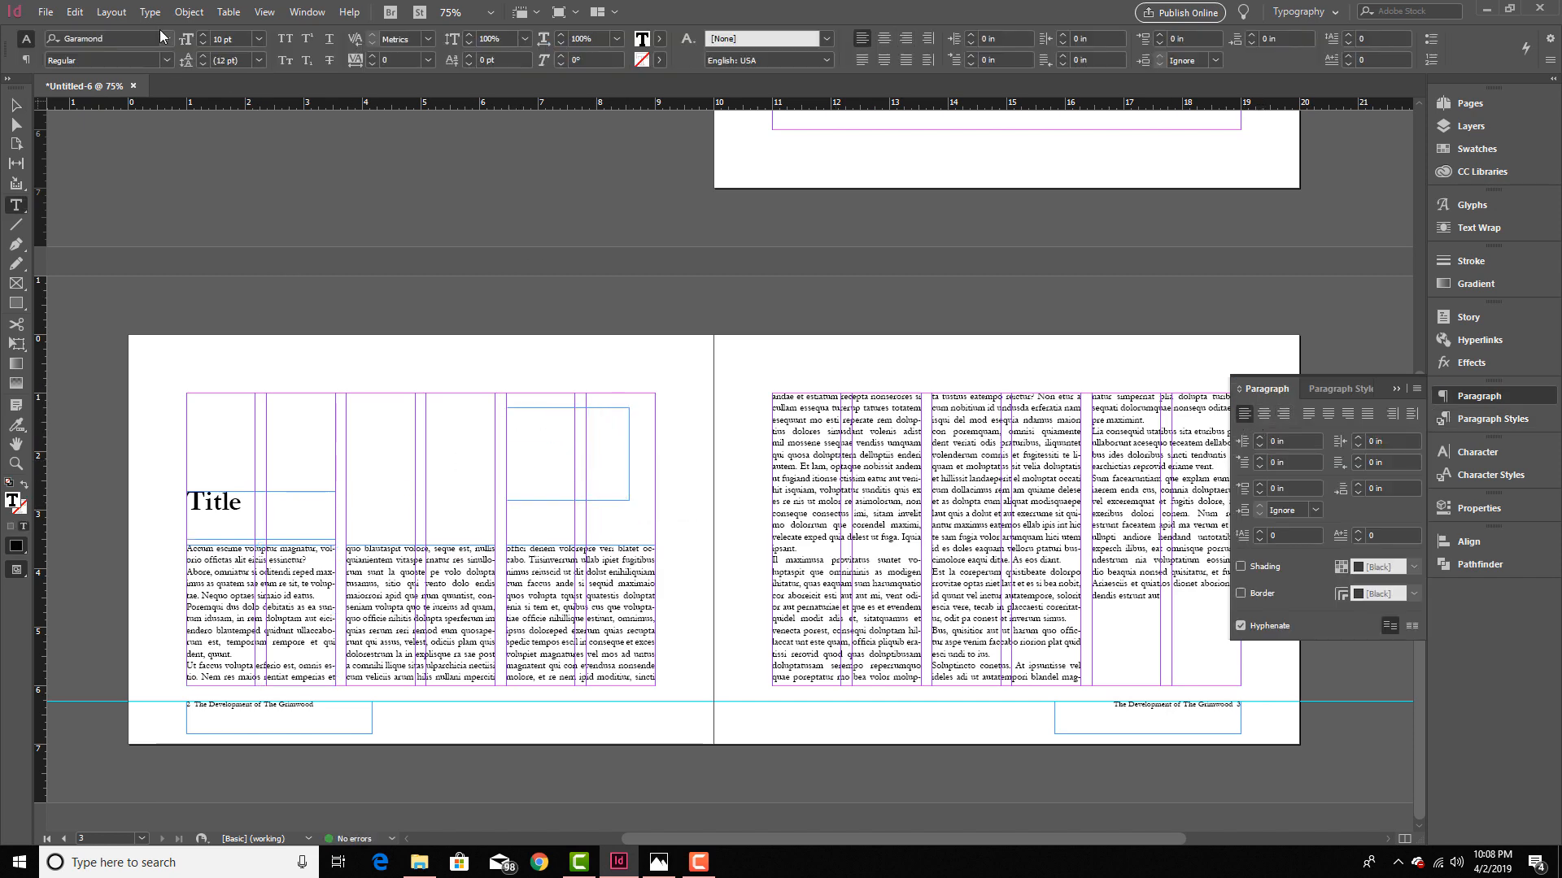
left_click(149, 12)
mouse_move(122, 10)
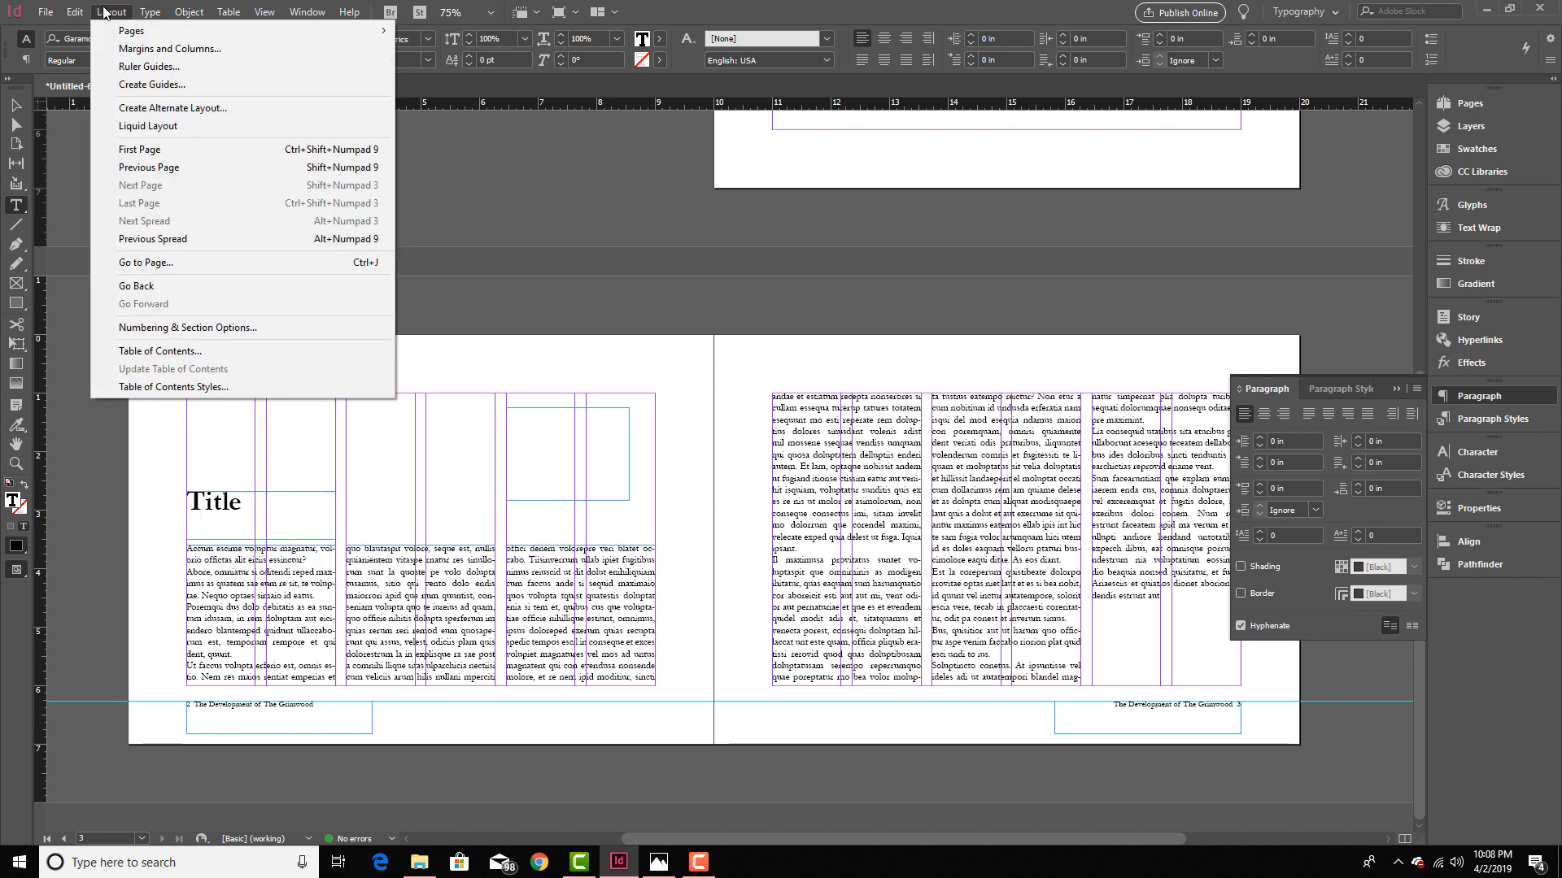
left_click(195, 628)
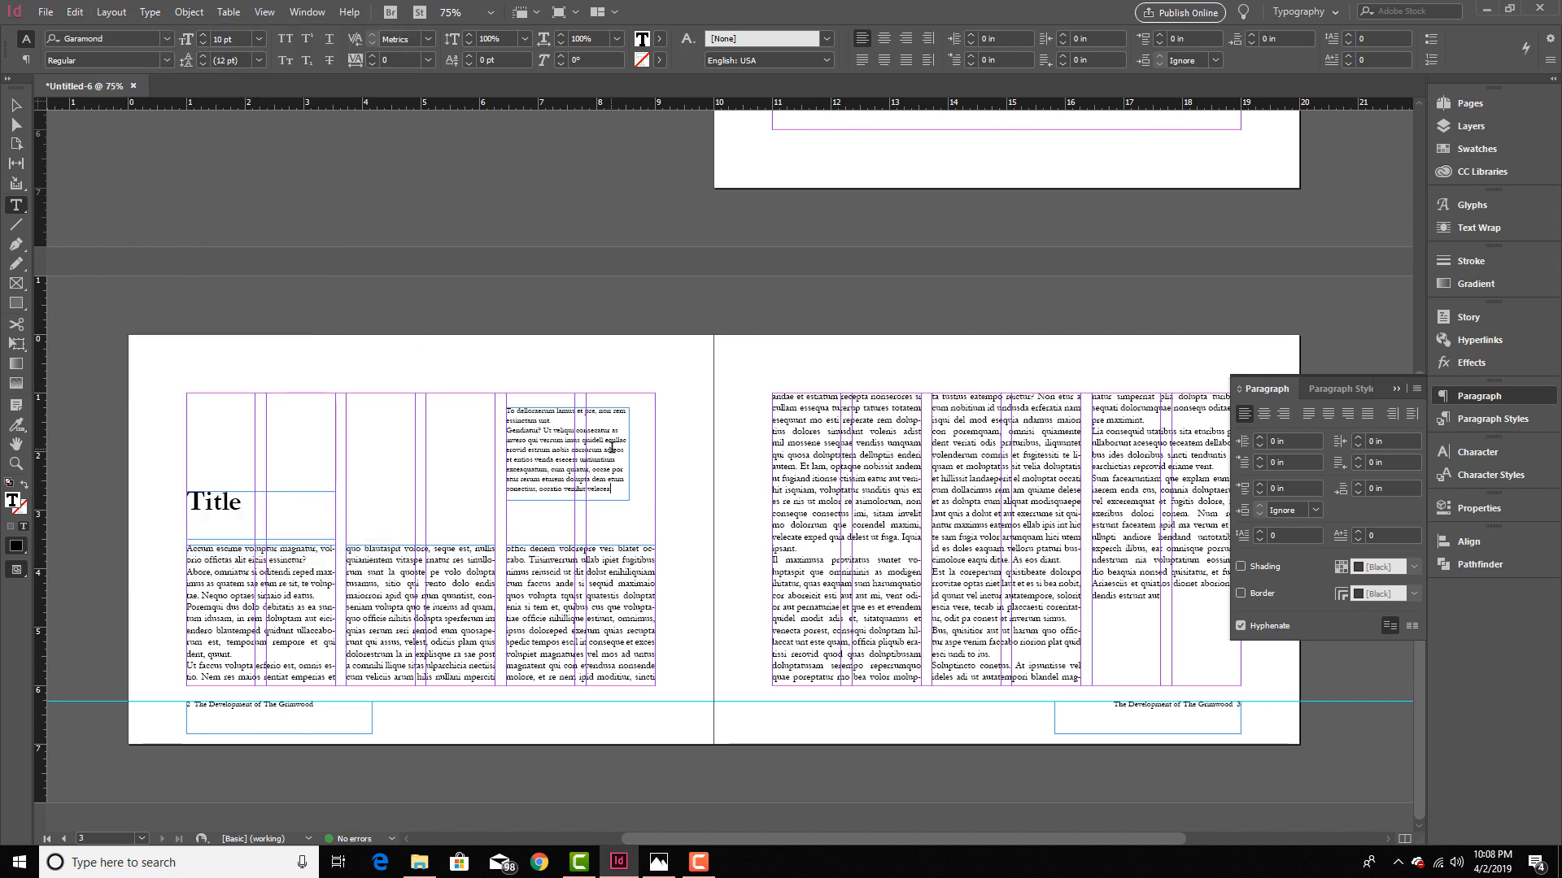
Step: Apply the [Basic Paragraph] style to all the placeholder text in the new frame
key("ctrl+a")
left_click(1335, 389)
left_click(1295, 429)
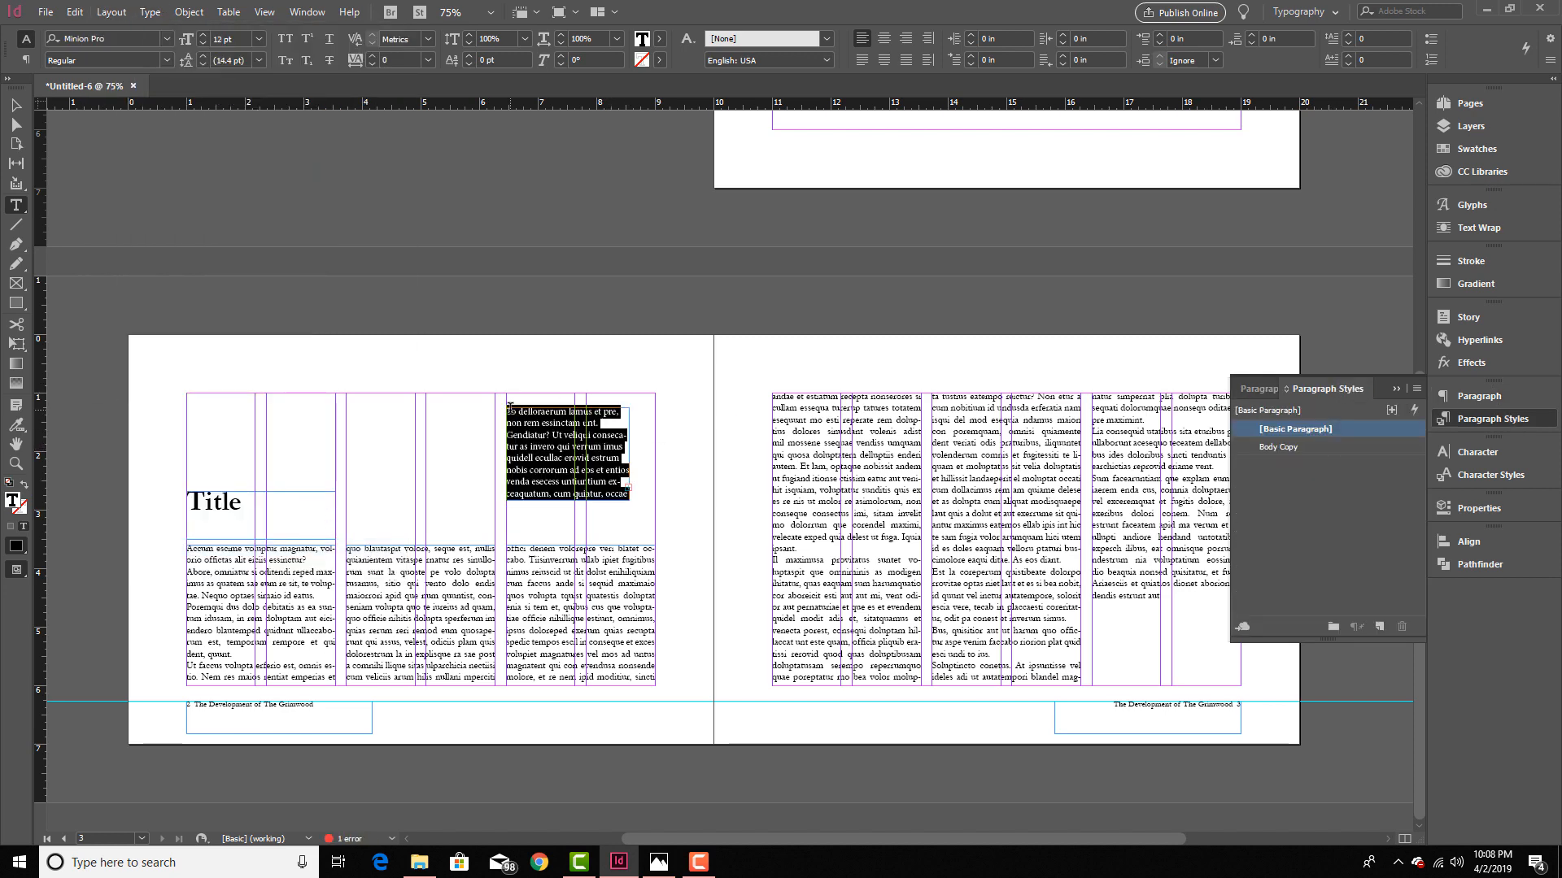
Step: Try the Body Copy style on both paragraphs of the placeholder text, and delete the sample frame
key("Escape")
triple_click(584, 448)
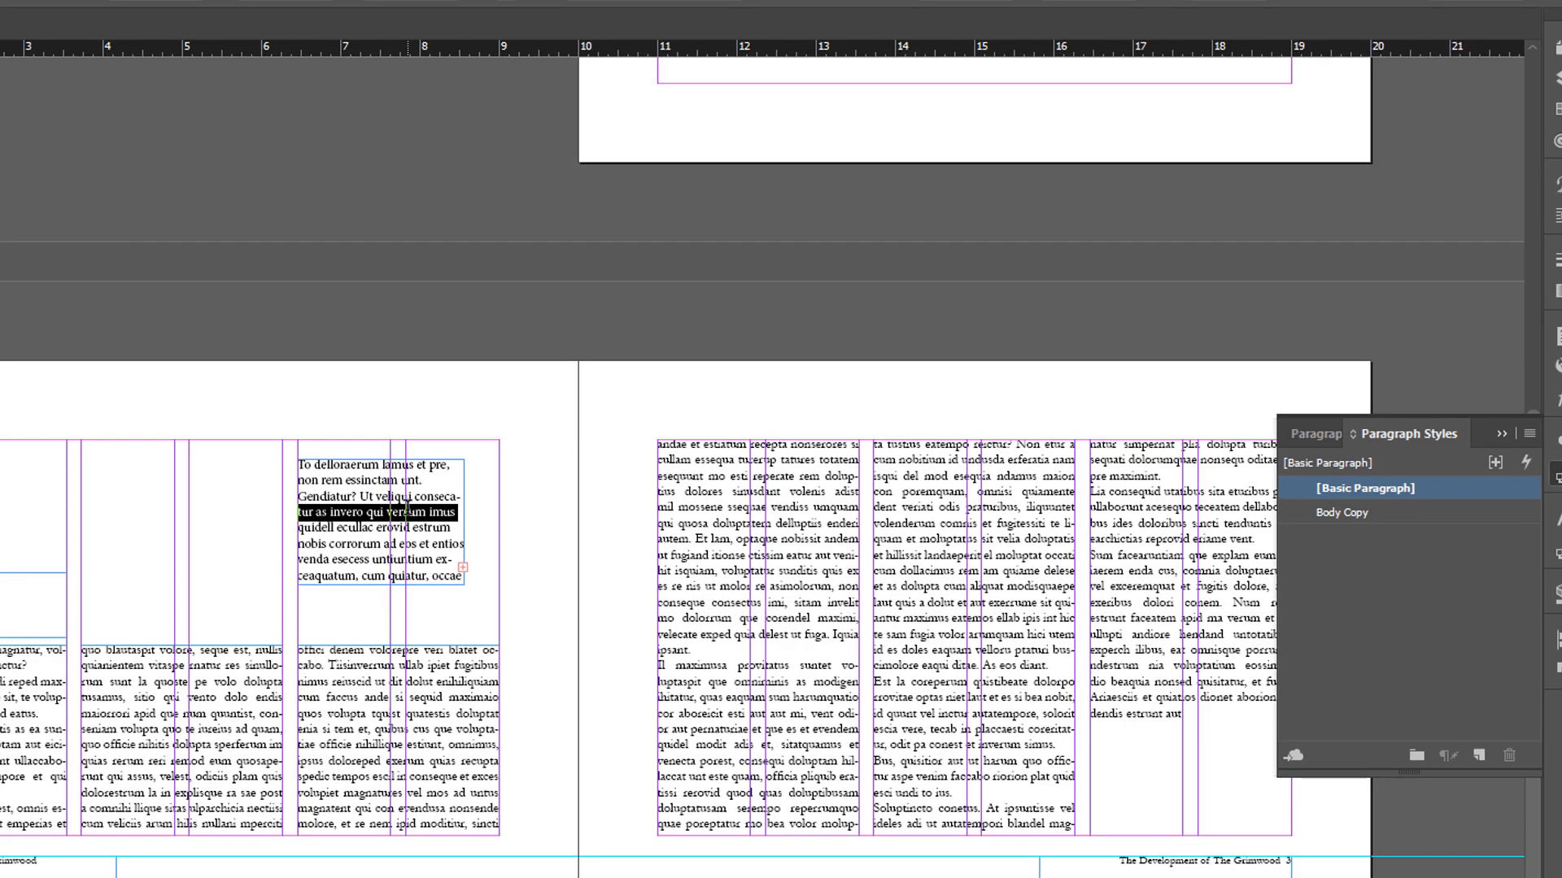
left_click(1355, 518)
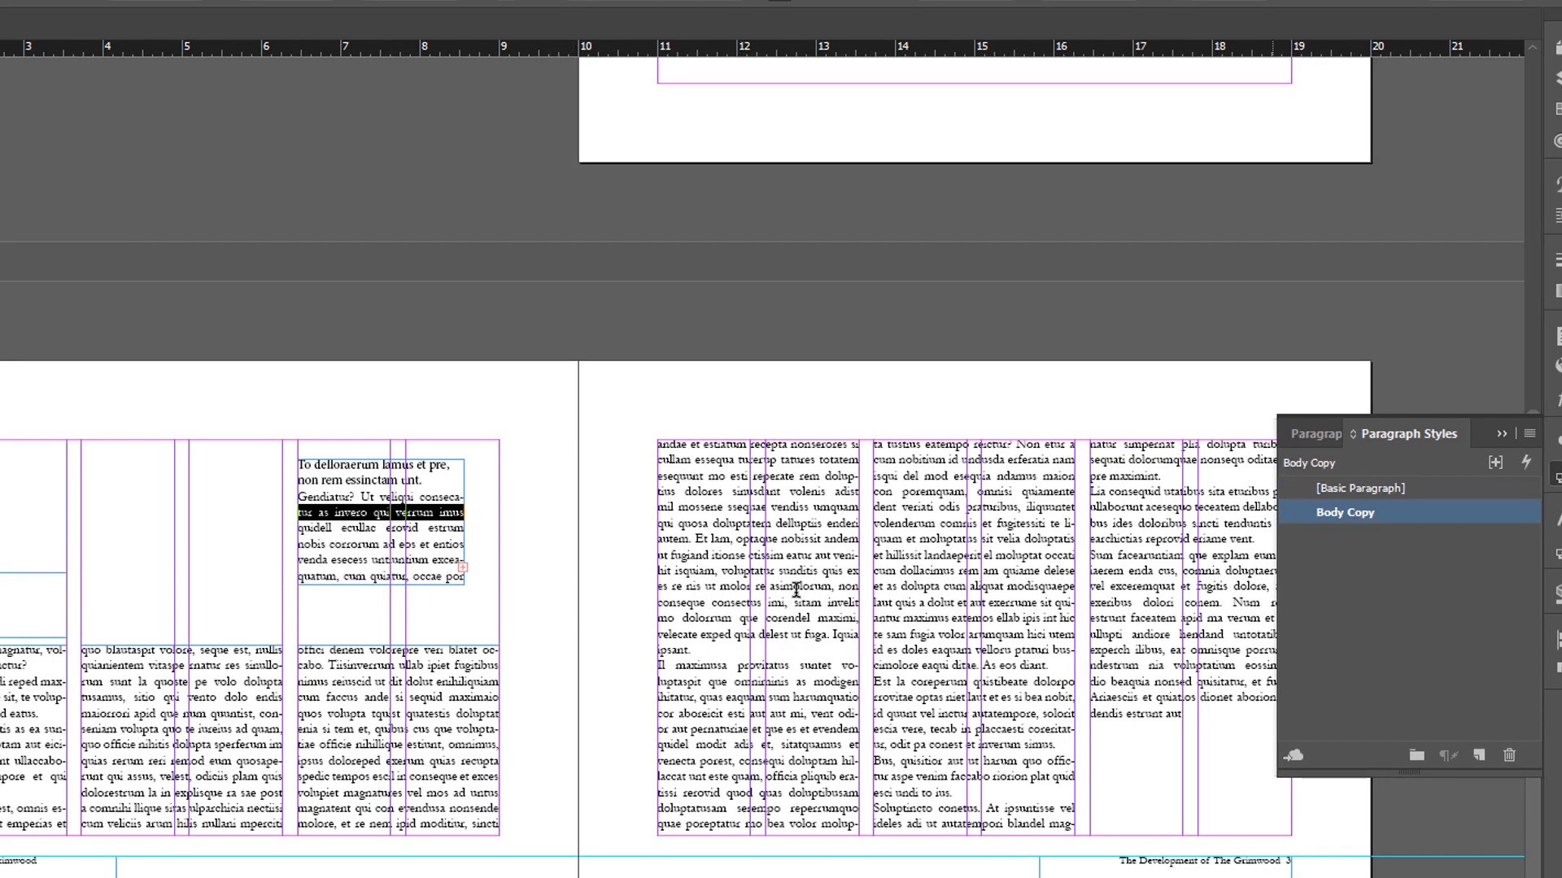
left_click(365, 480)
left_click(1353, 514)
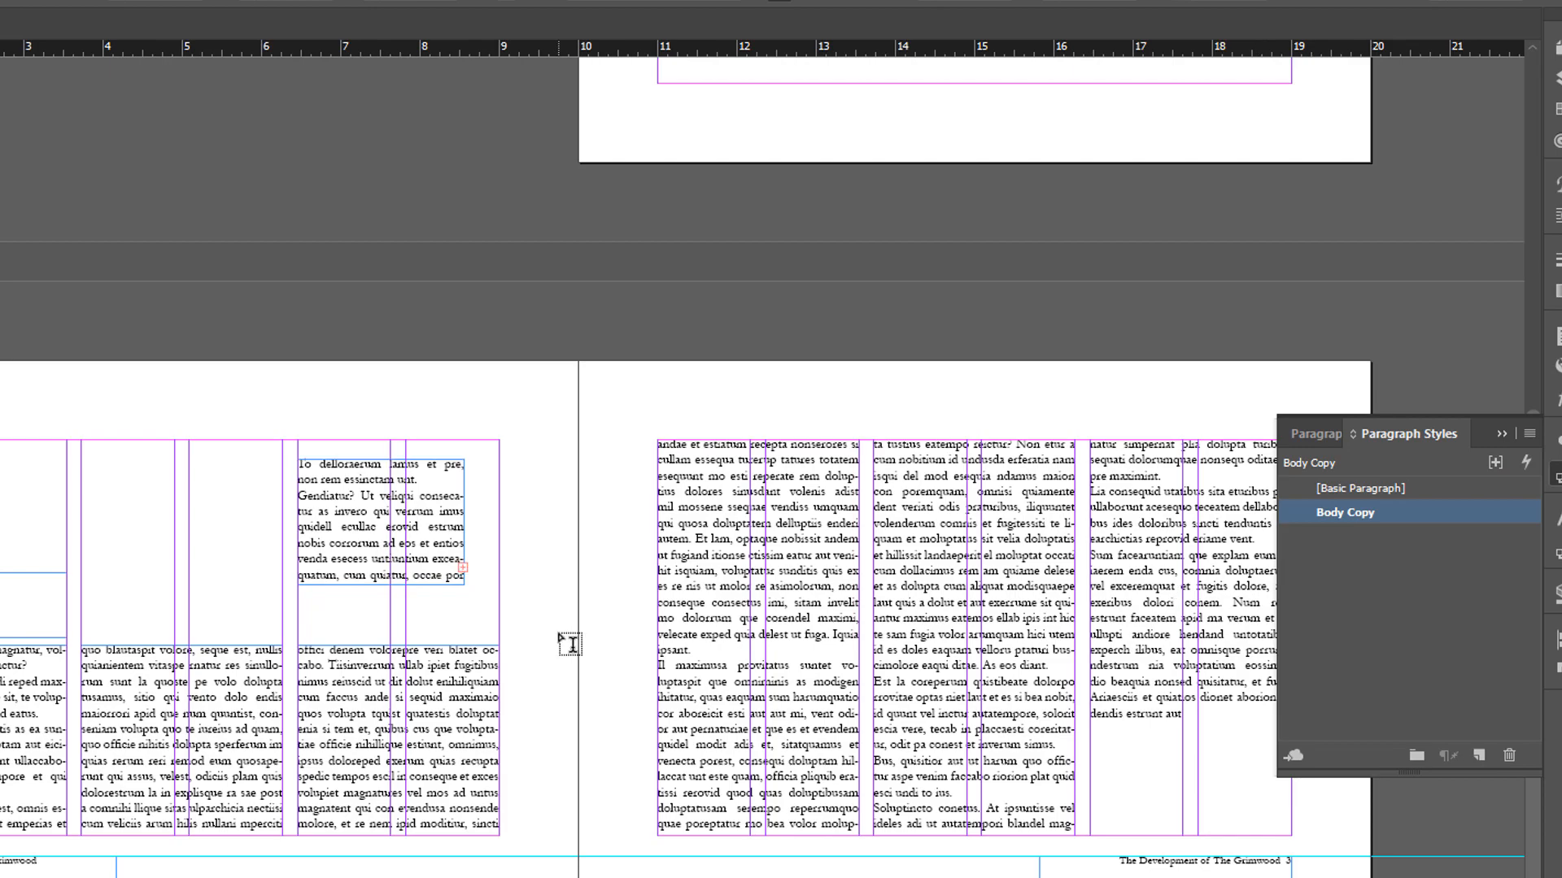
key("Escape")
key("Delete")
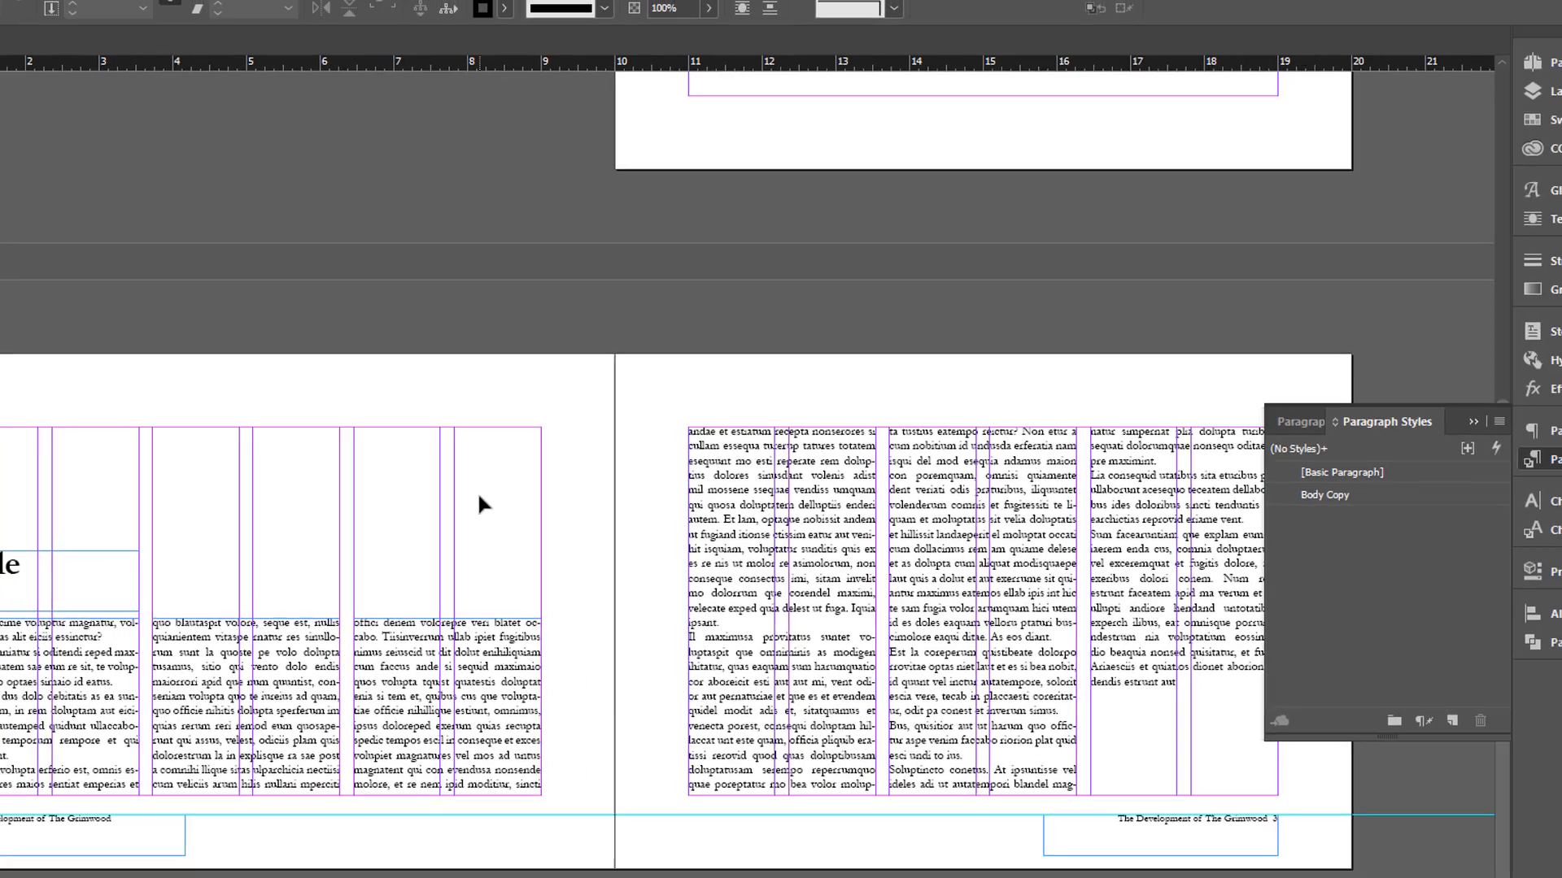
Step: Apply the Body Copy paragraph style to all the threaded body text on the spread
key("t")
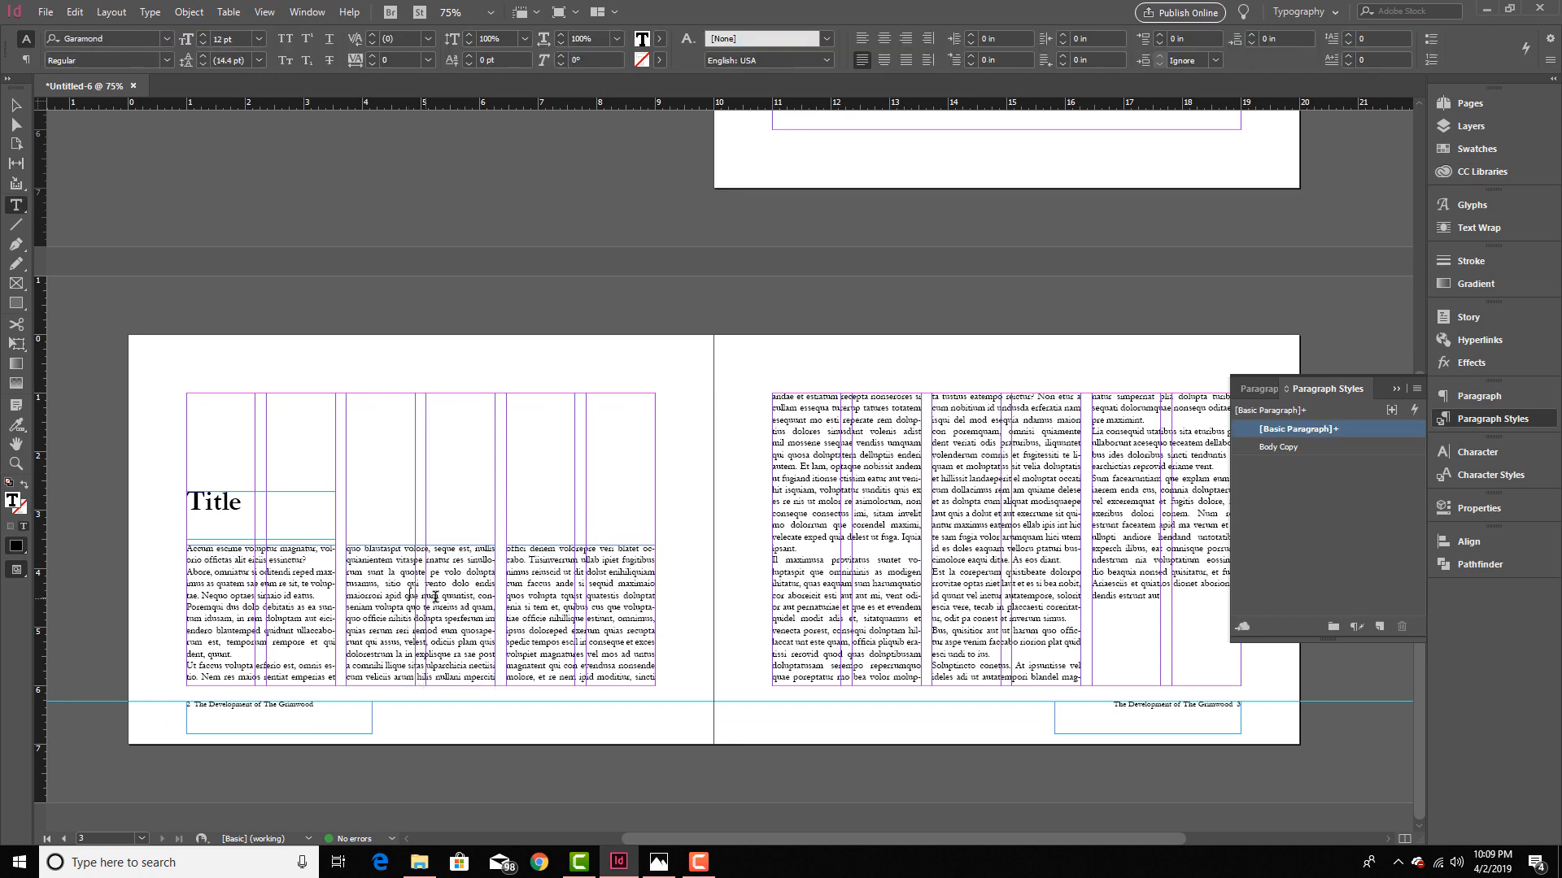
key("ctrl+a")
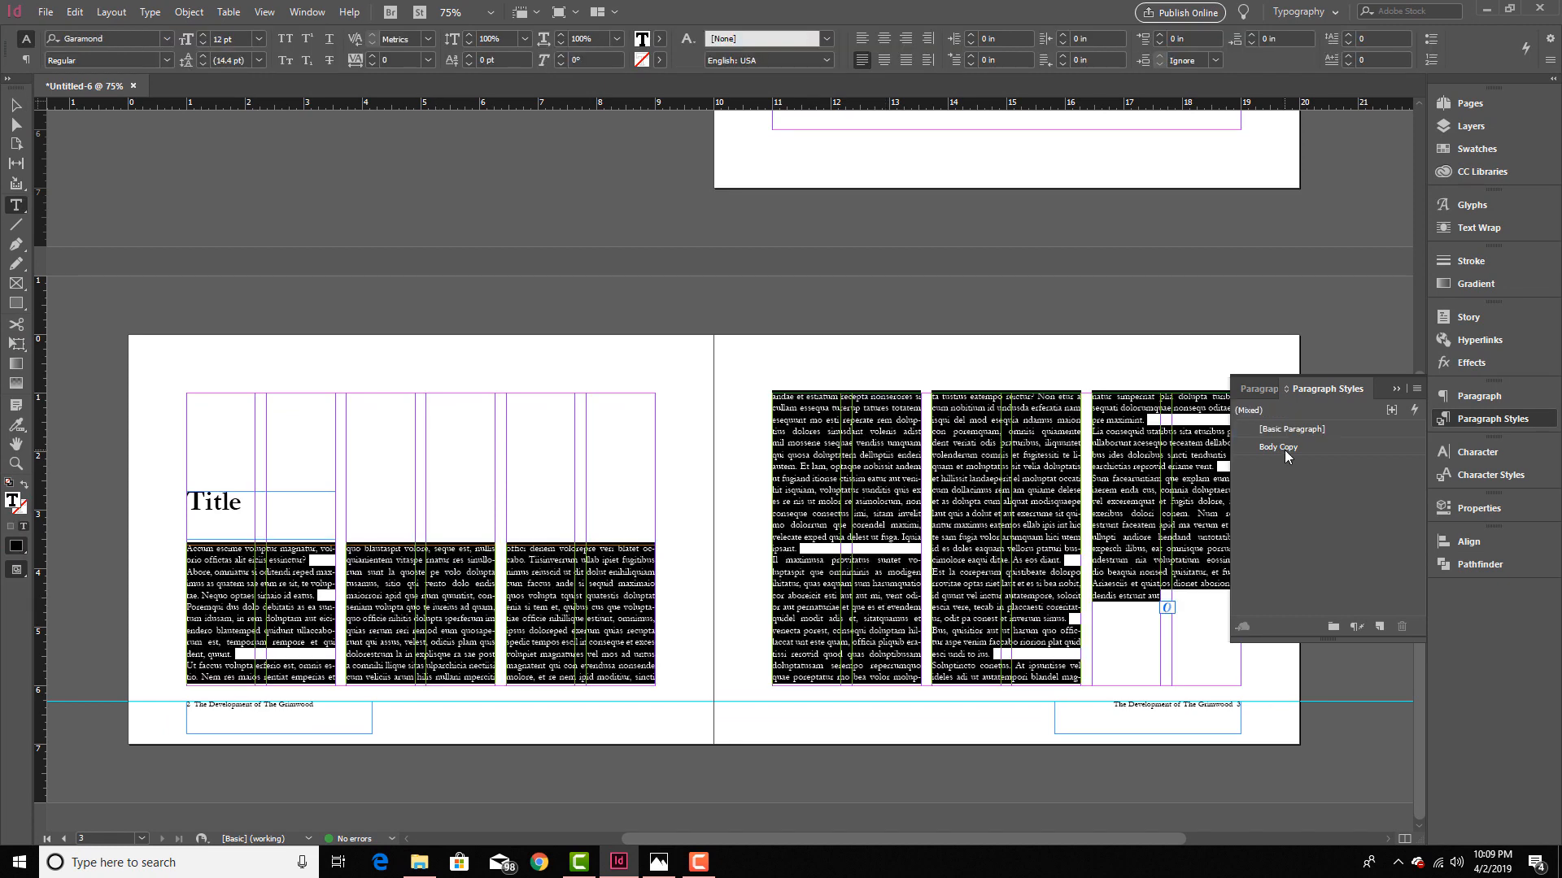
left_click(1281, 447)
left_click(431, 622)
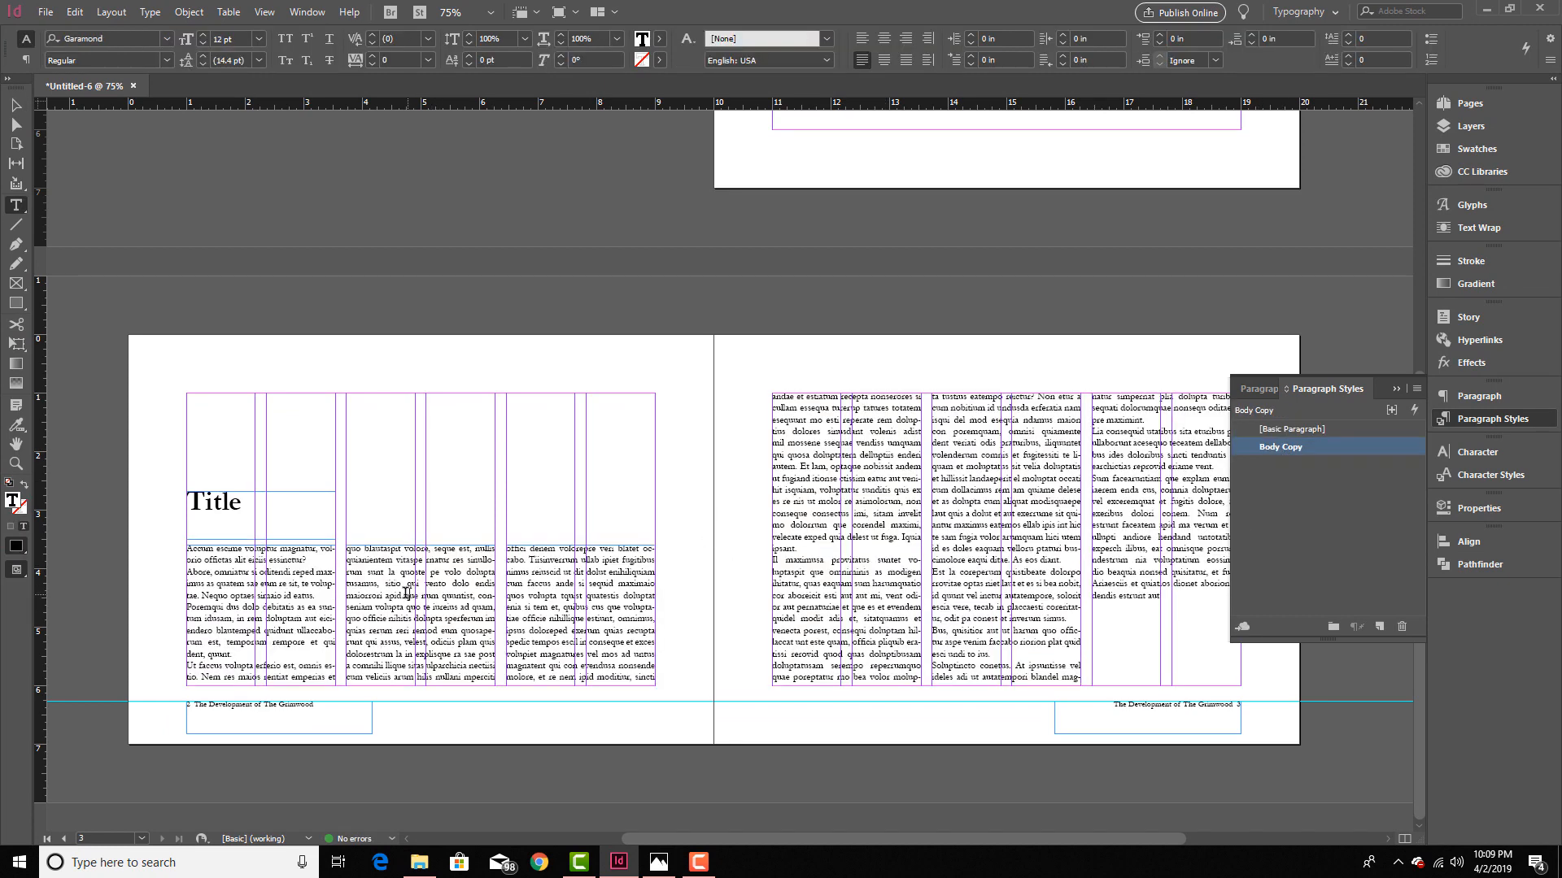
Step: Create a paragraph style named Title from the page 2 heading, with its next style set to [No Paragraph Style]
left_click(230, 501)
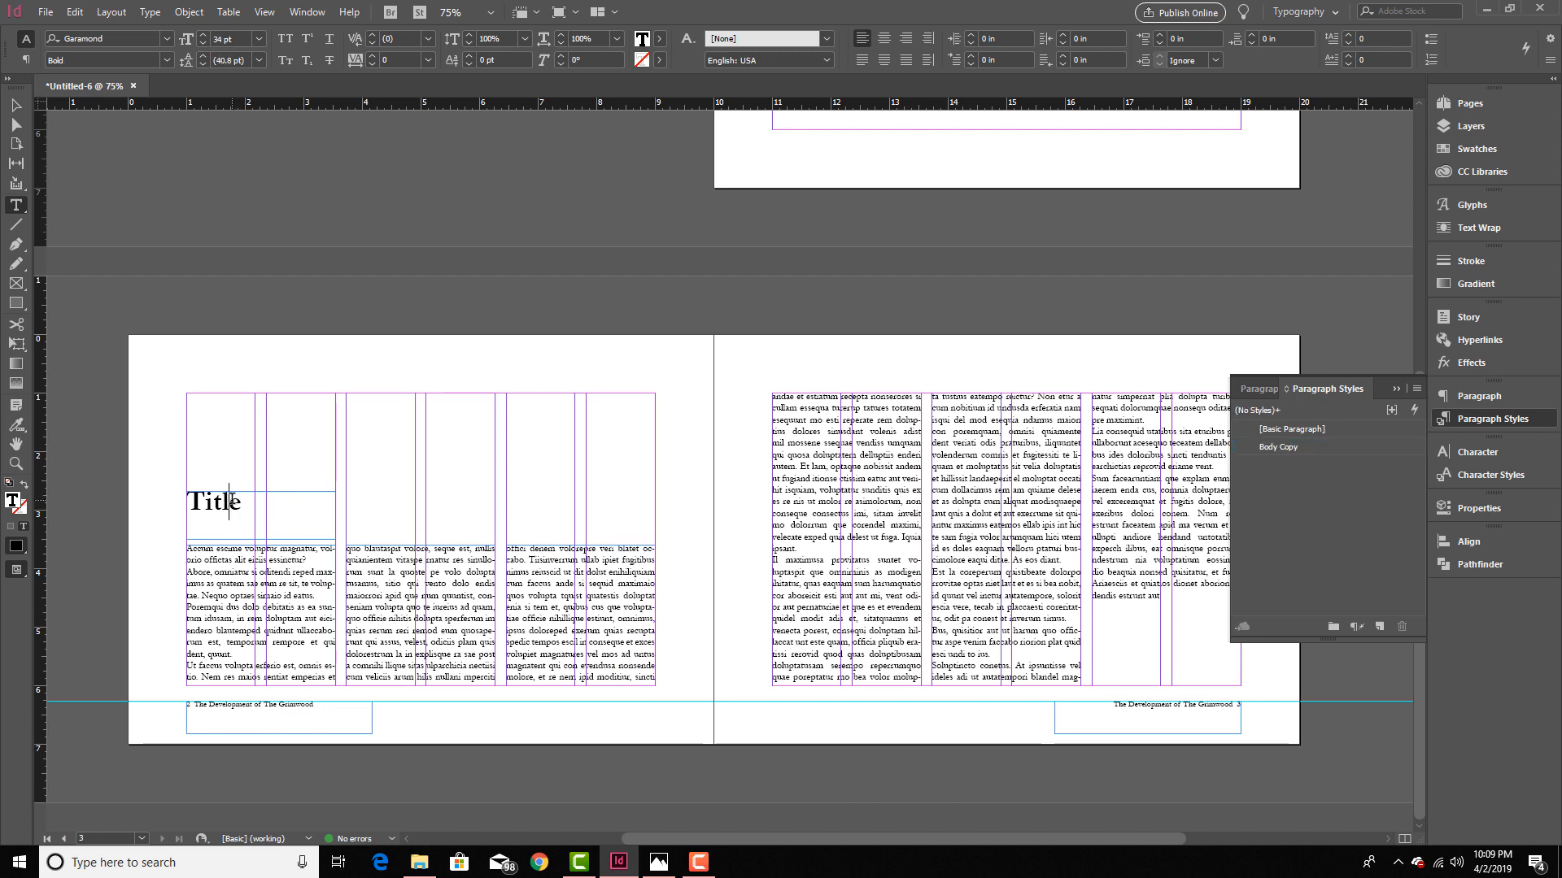
left_click_drag(252, 504, 185, 503)
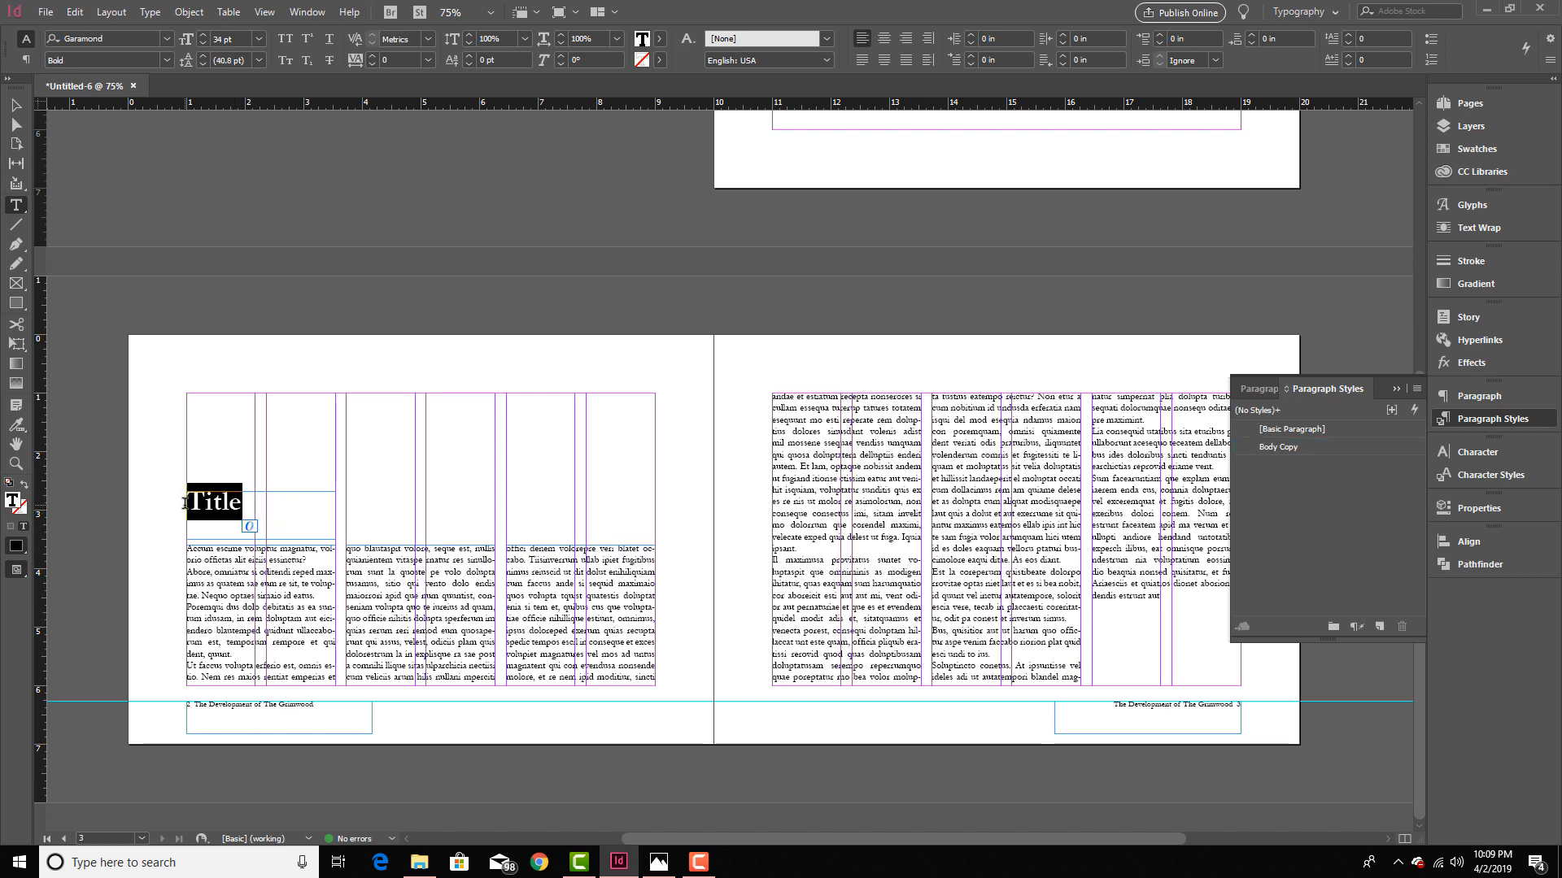
left_click(1379, 626)
left_click(1311, 467)
double_click(1302, 466)
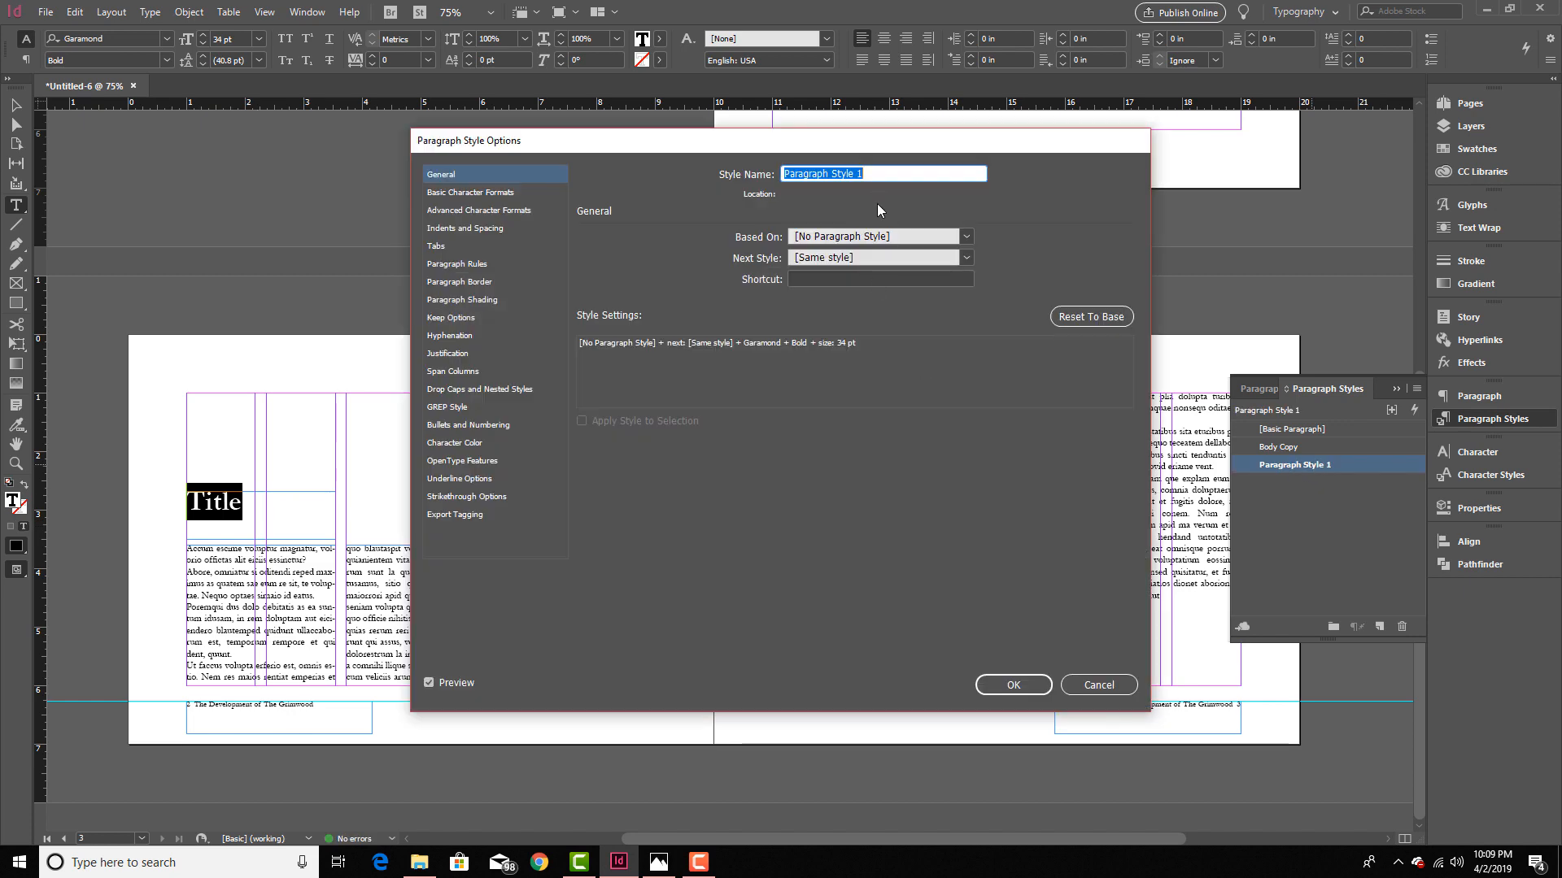
type("Title")
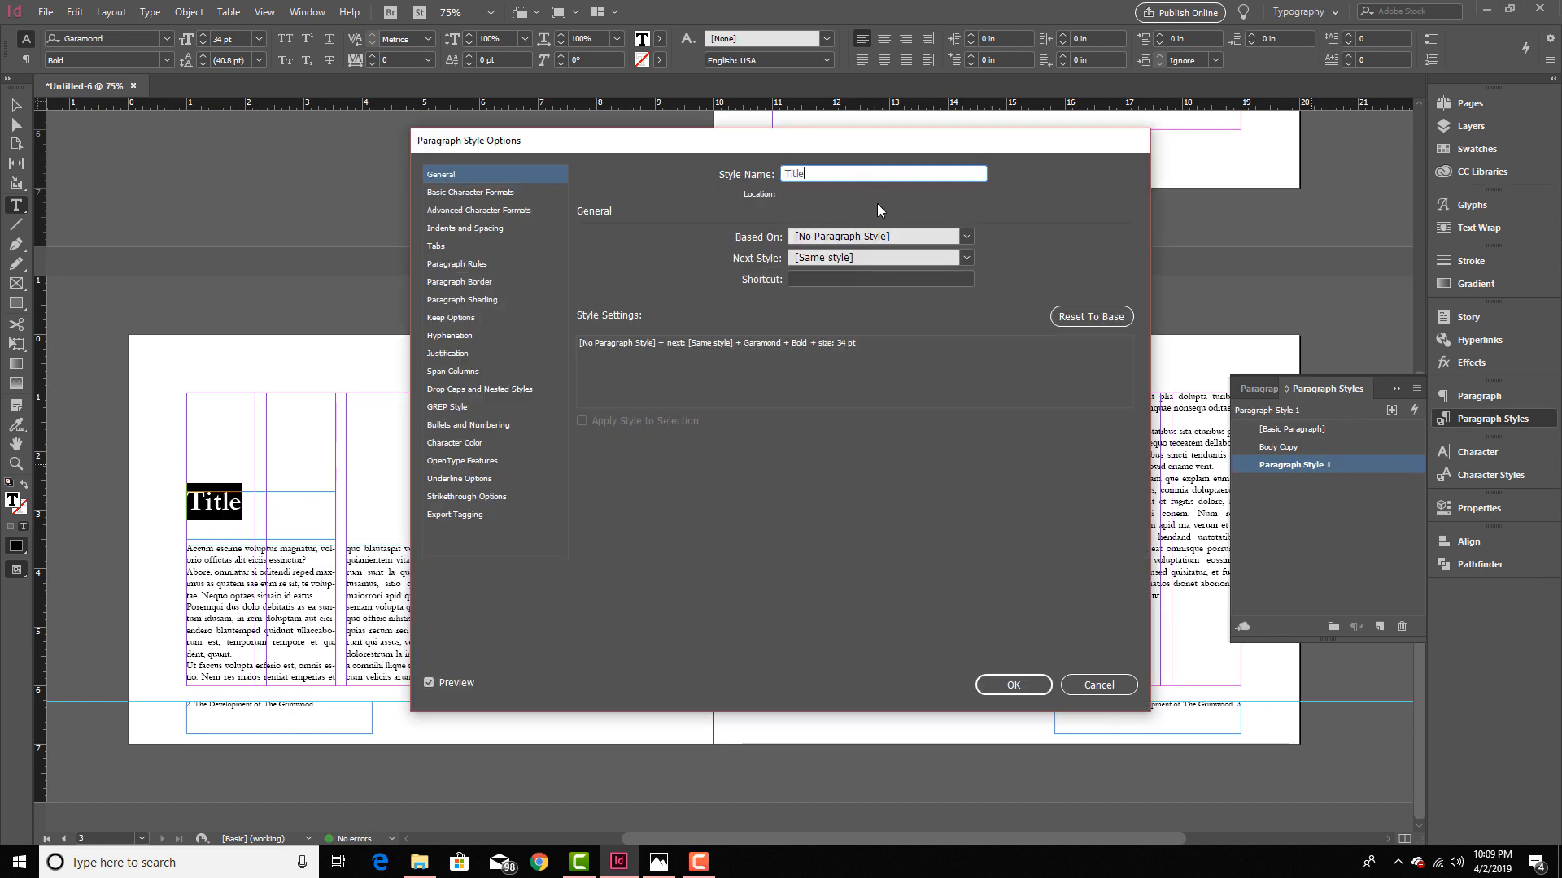
left_click(881, 257)
left_click(882, 291)
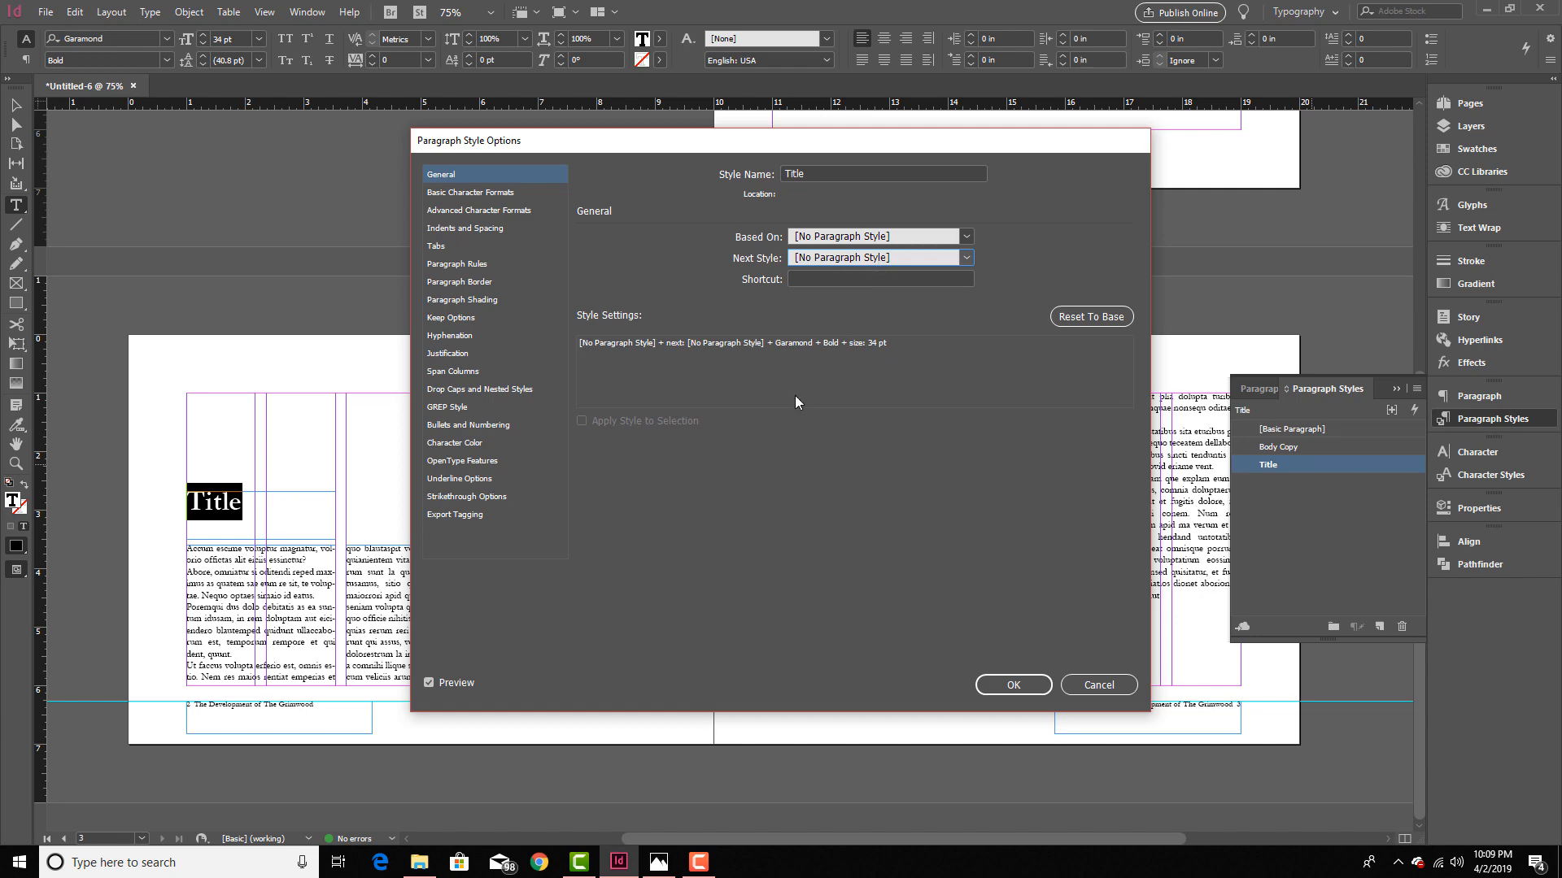
left_click(1012, 684)
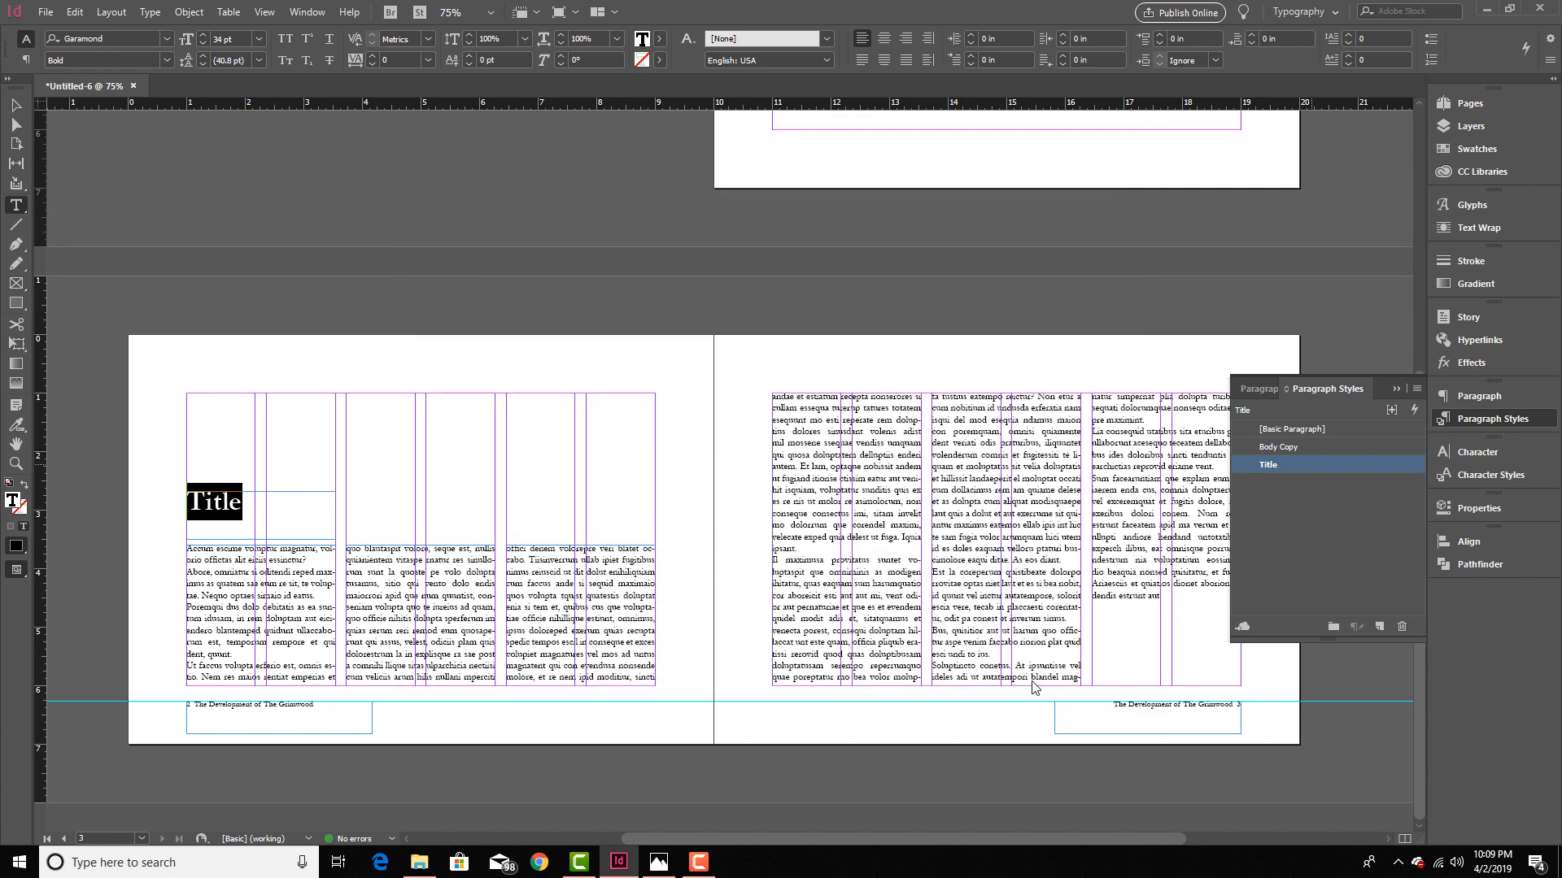
Step: Create a new master spread from the finished pages 2-3 layout
key("Escape")
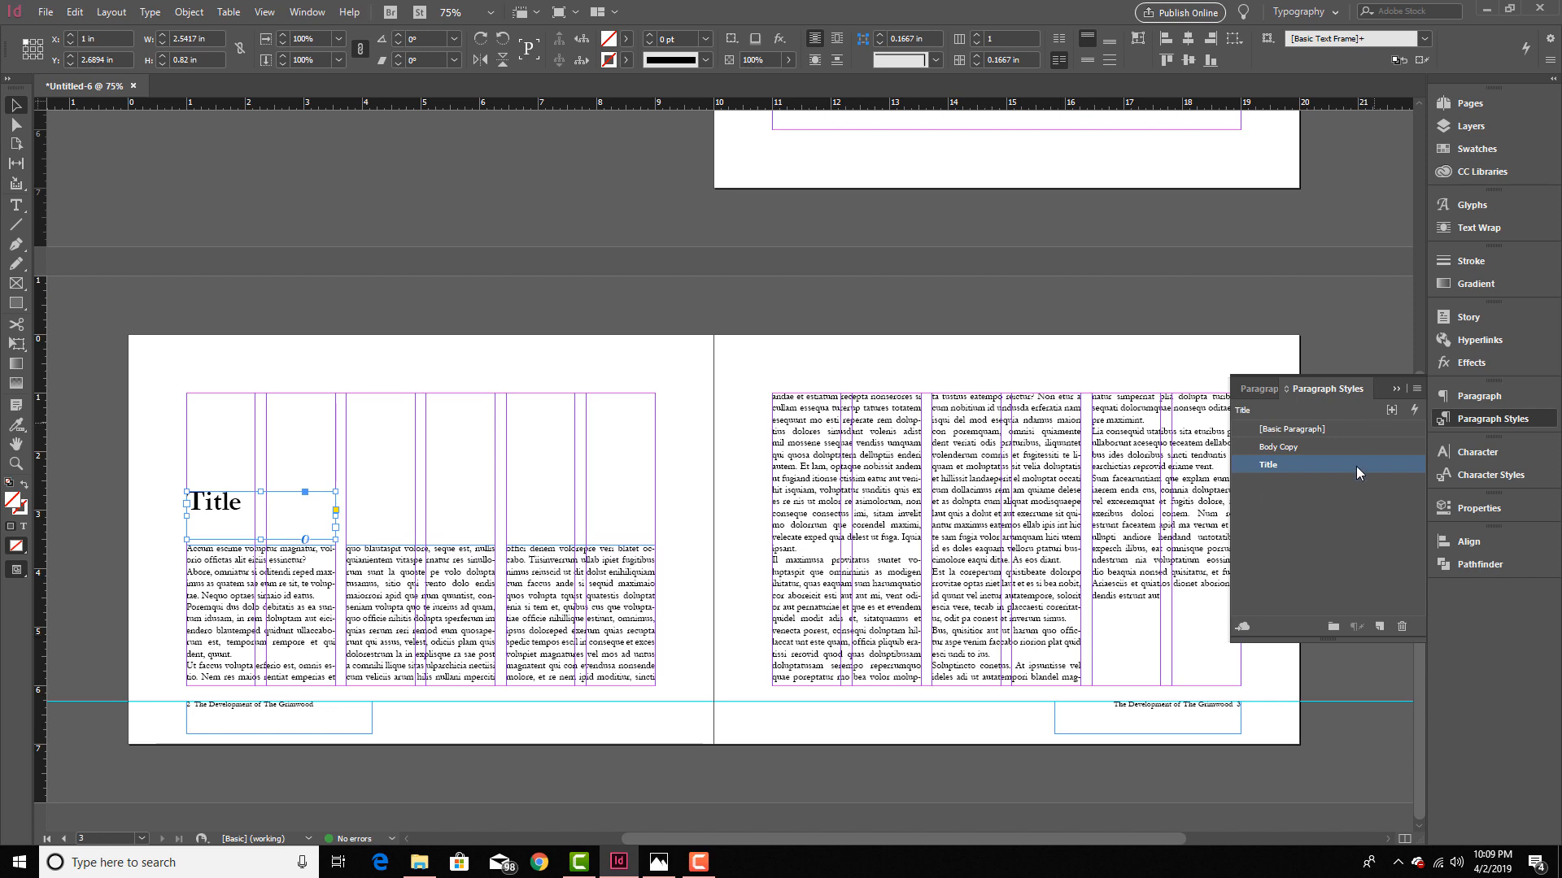
left_click(1396, 391)
left_click(1461, 108)
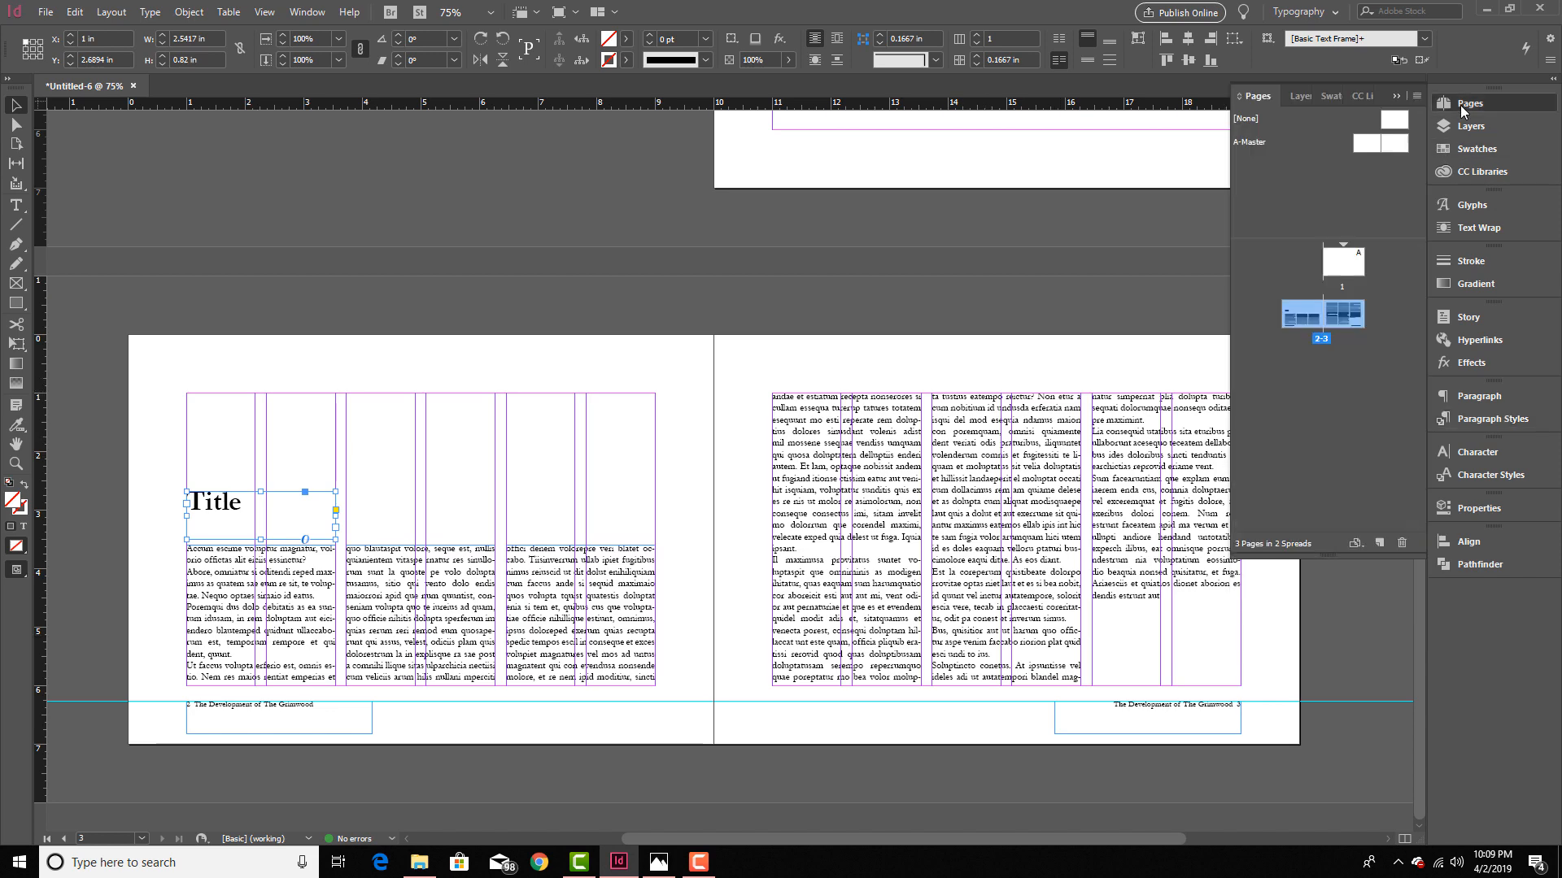
left_click_drag(1298, 320, 1346, 213)
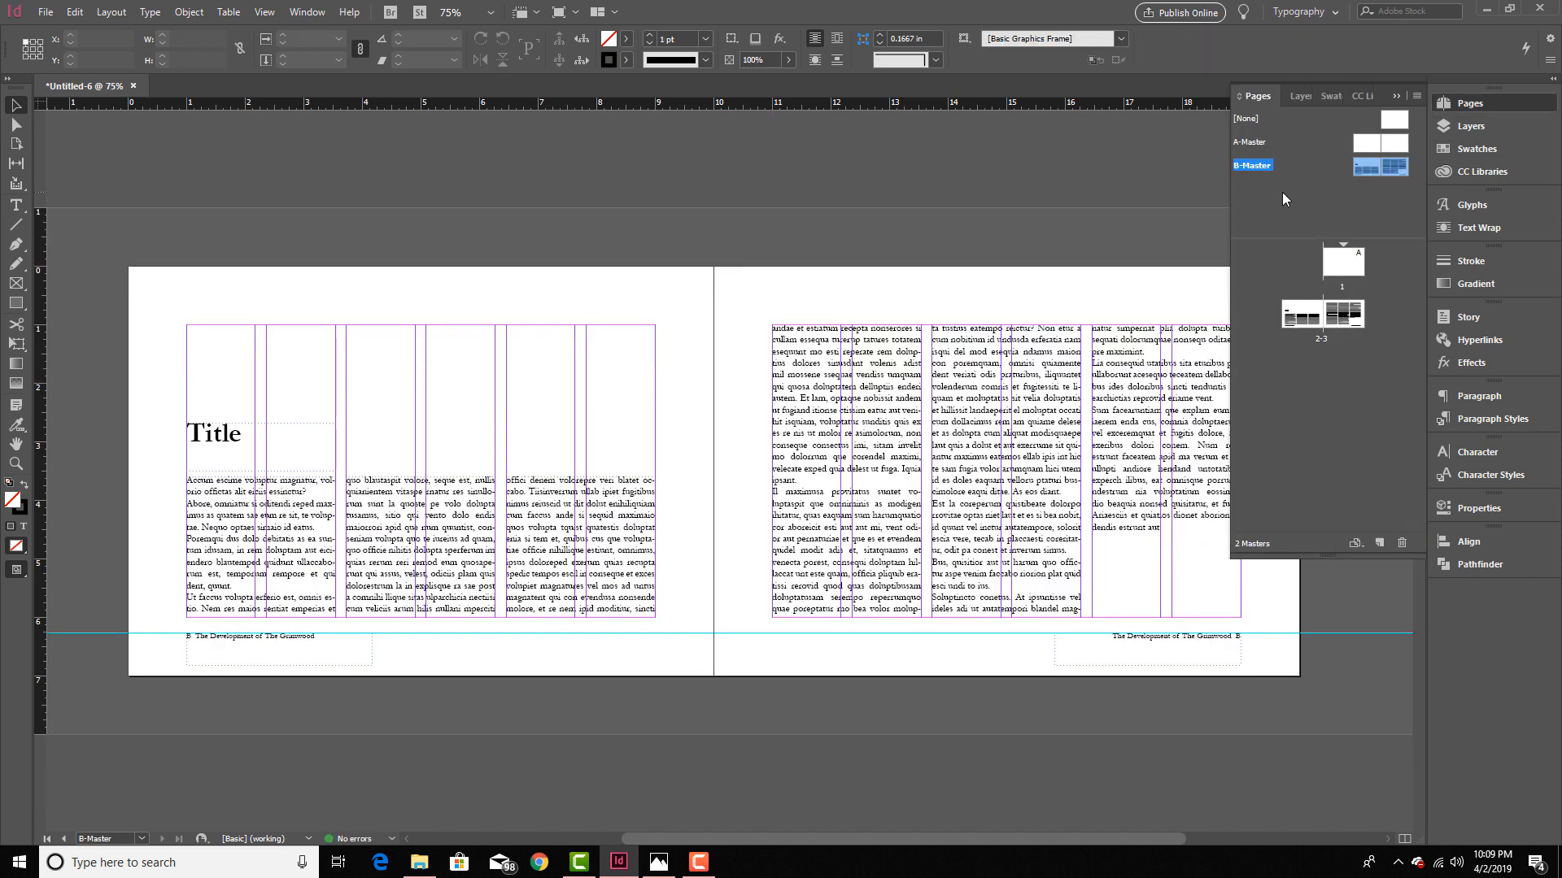
Step: Delete the blank A-Master spread from the document
double_click(1252, 143)
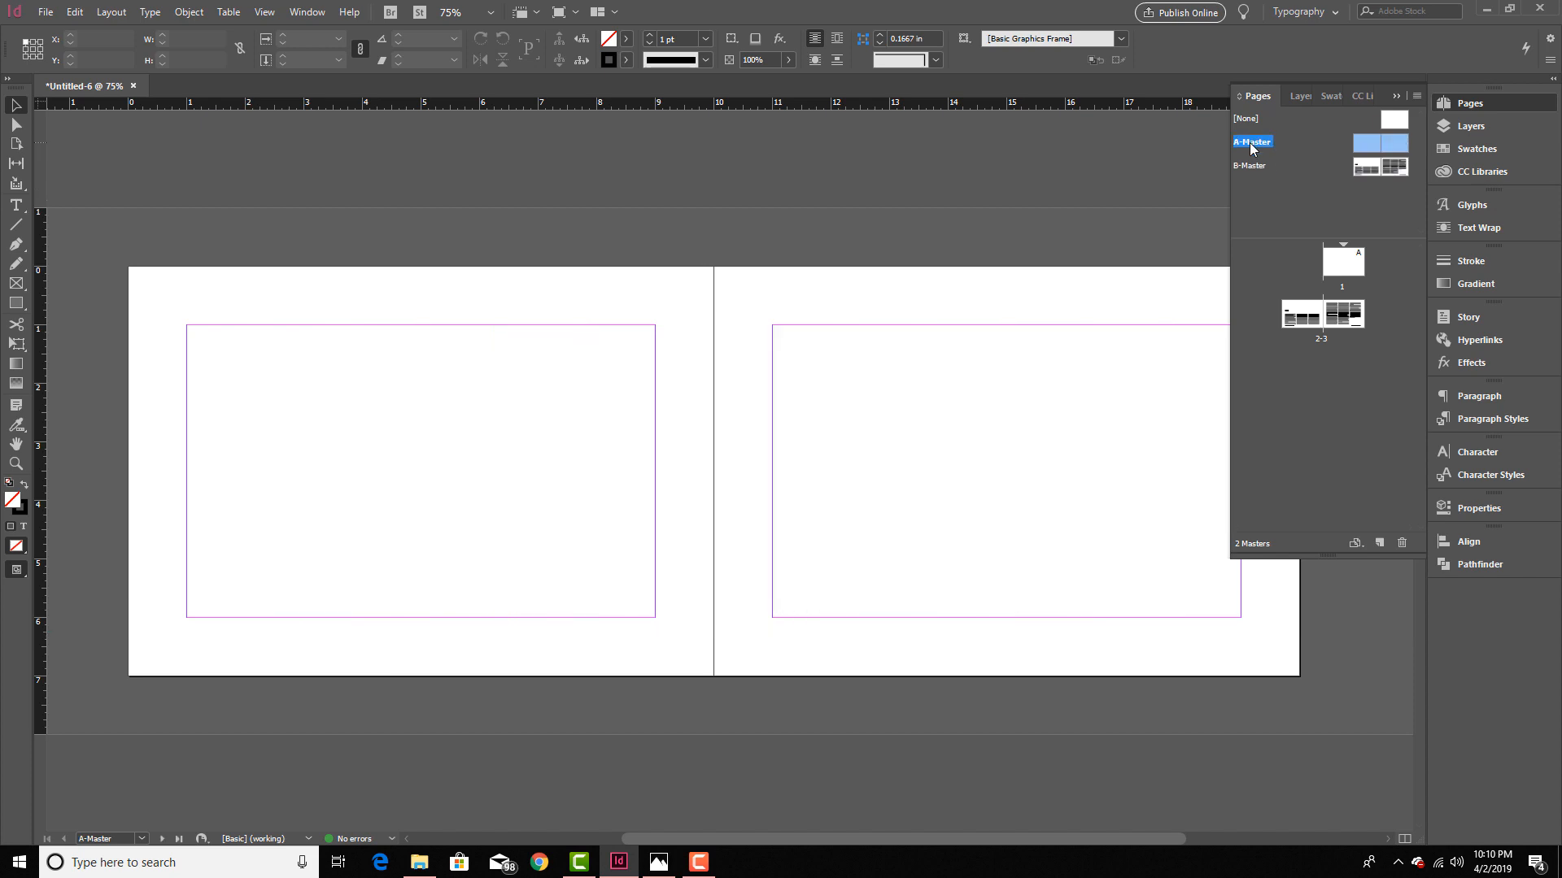
left_click(1401, 543)
left_click(822, 449)
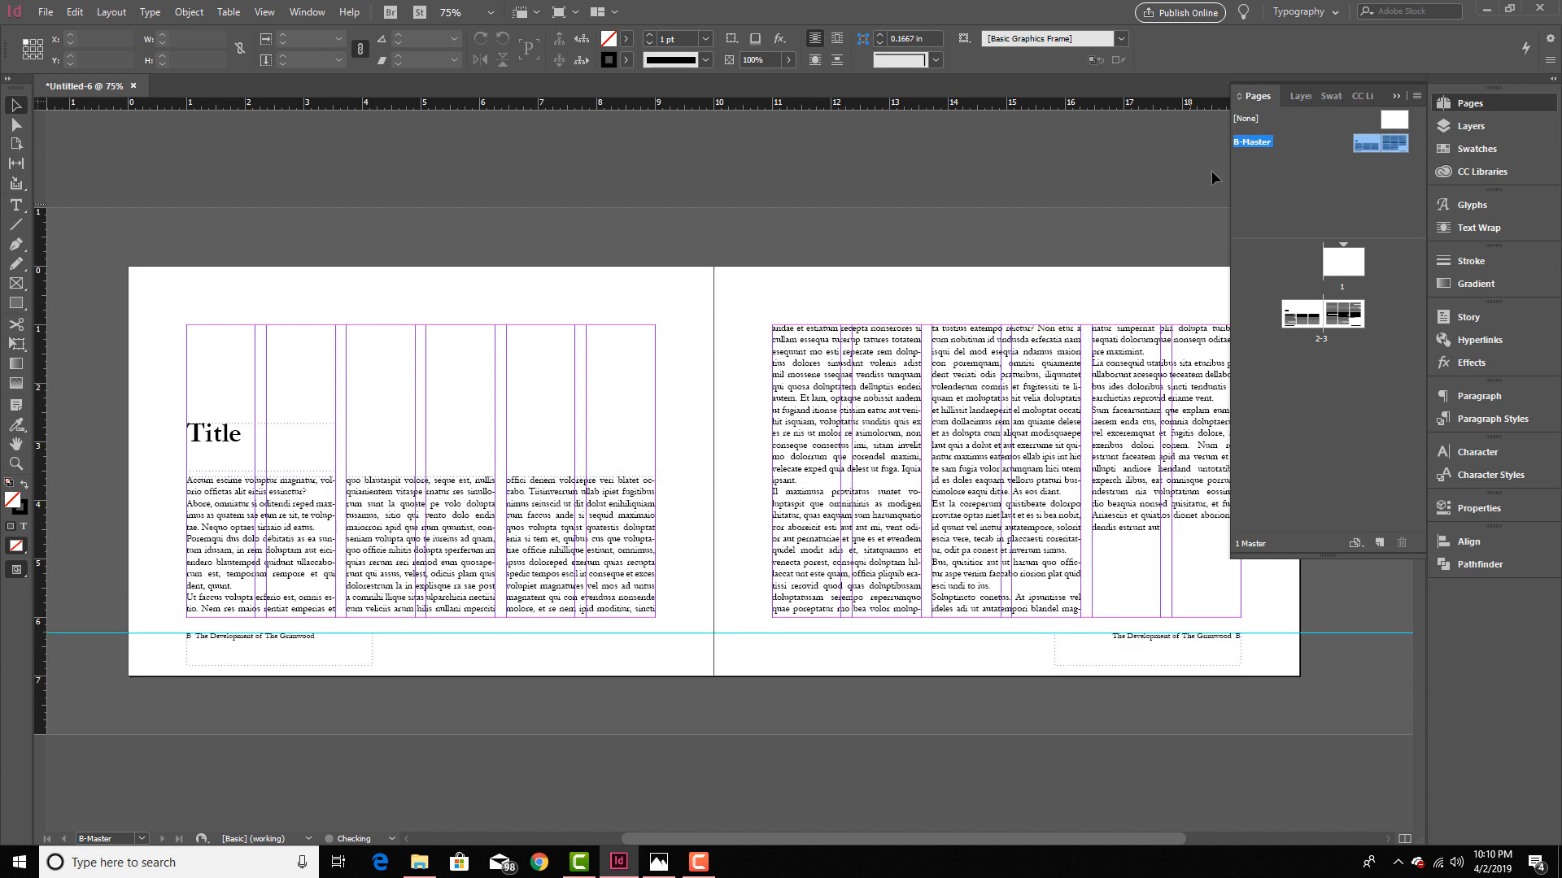
Step: Change the remaining master's prefix to A and rename it Development Intro Master
right_click(1257, 145)
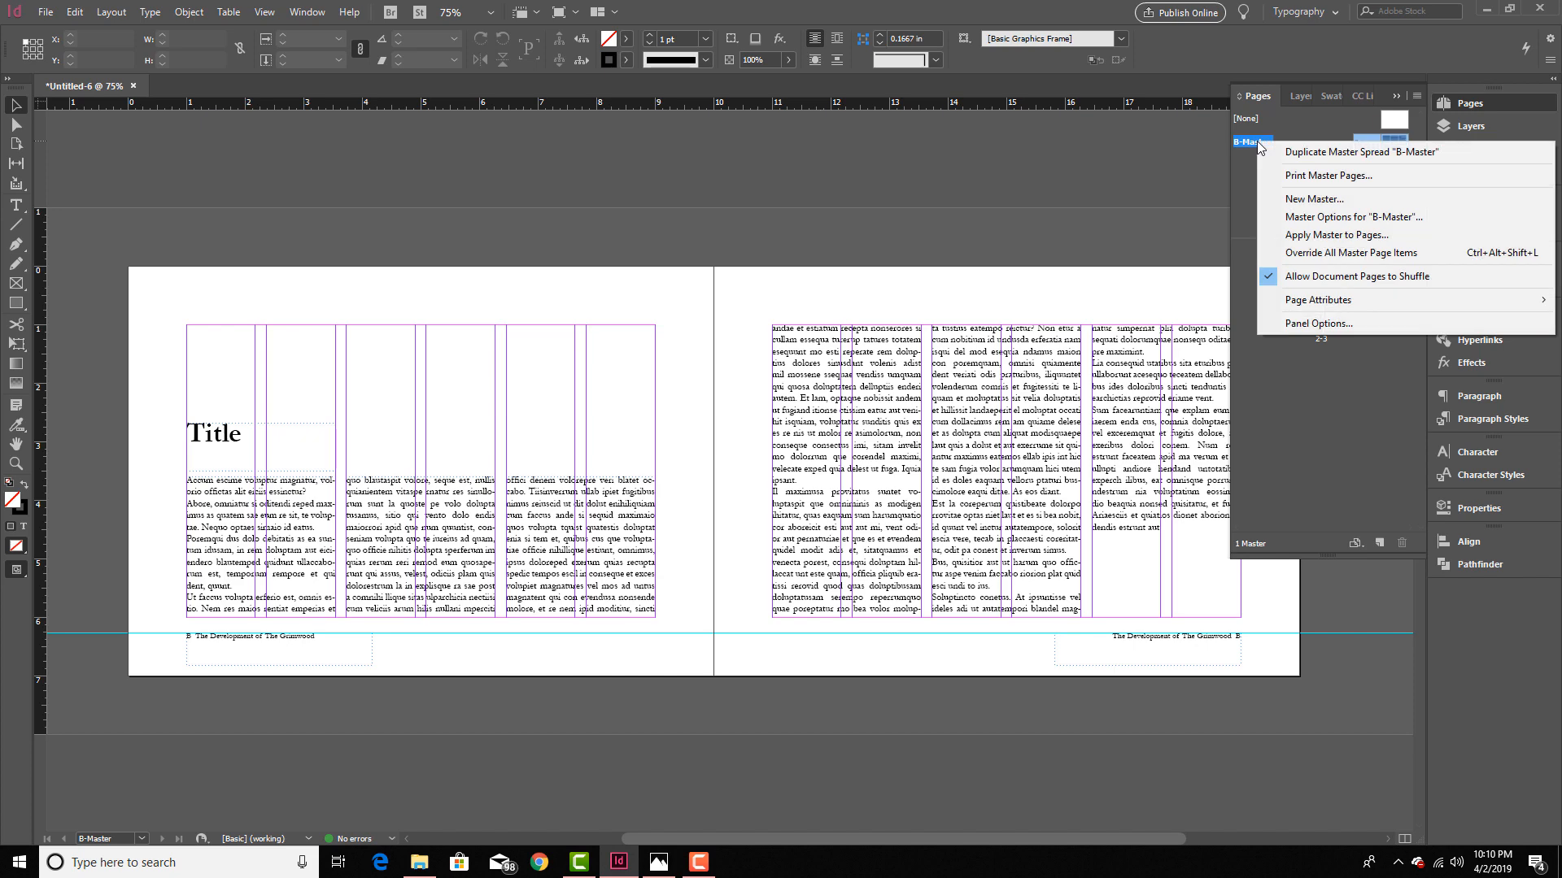
left_click(1297, 217)
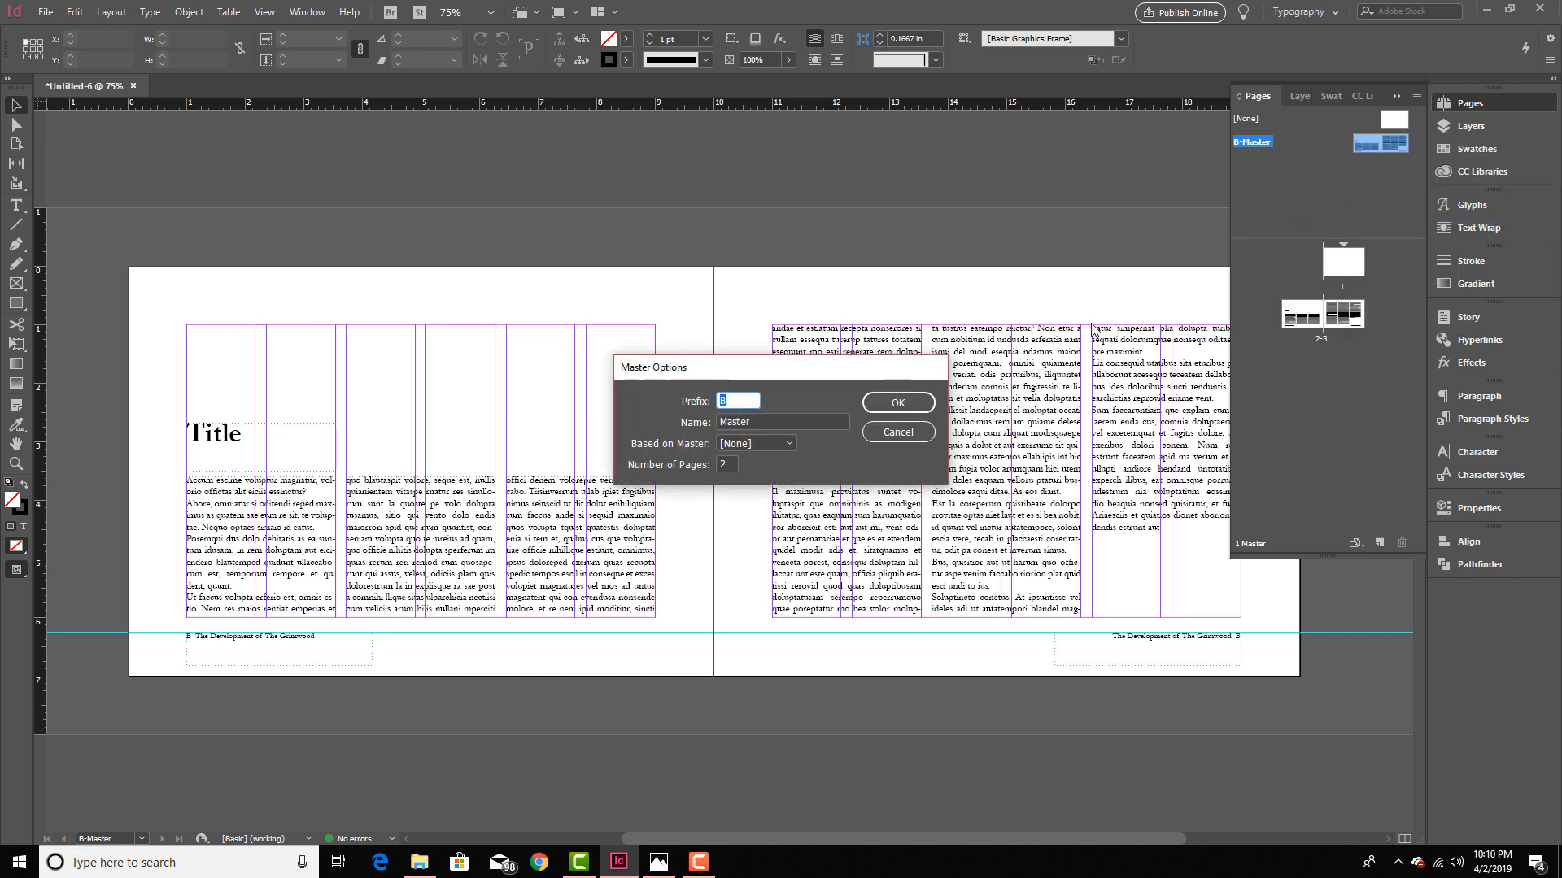
type("A")
key("Tab")
type("D")
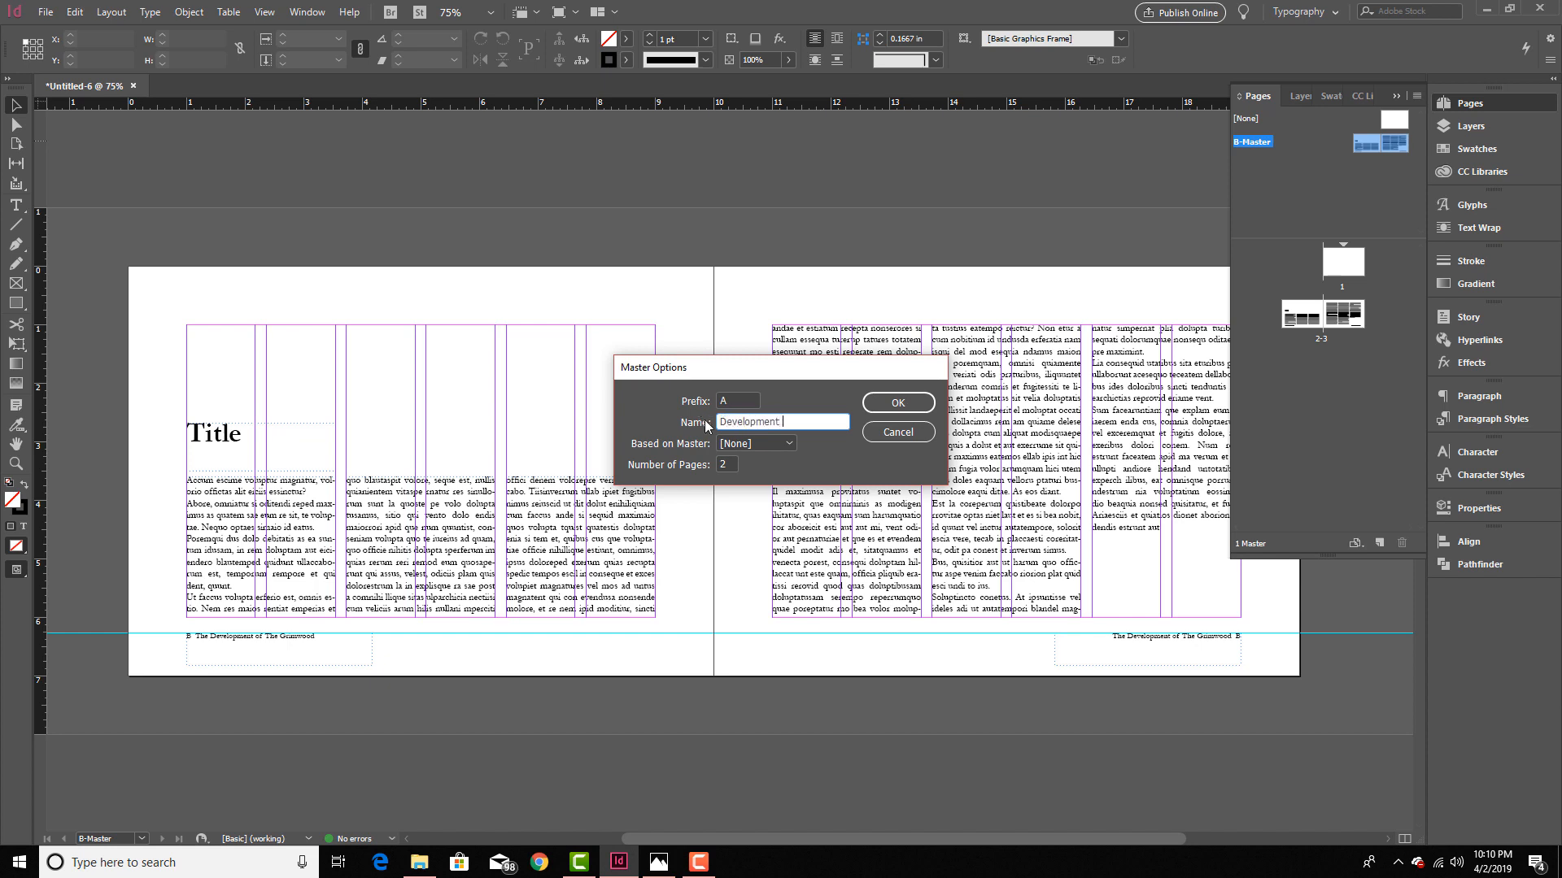
type("evelopment Intro Mas")
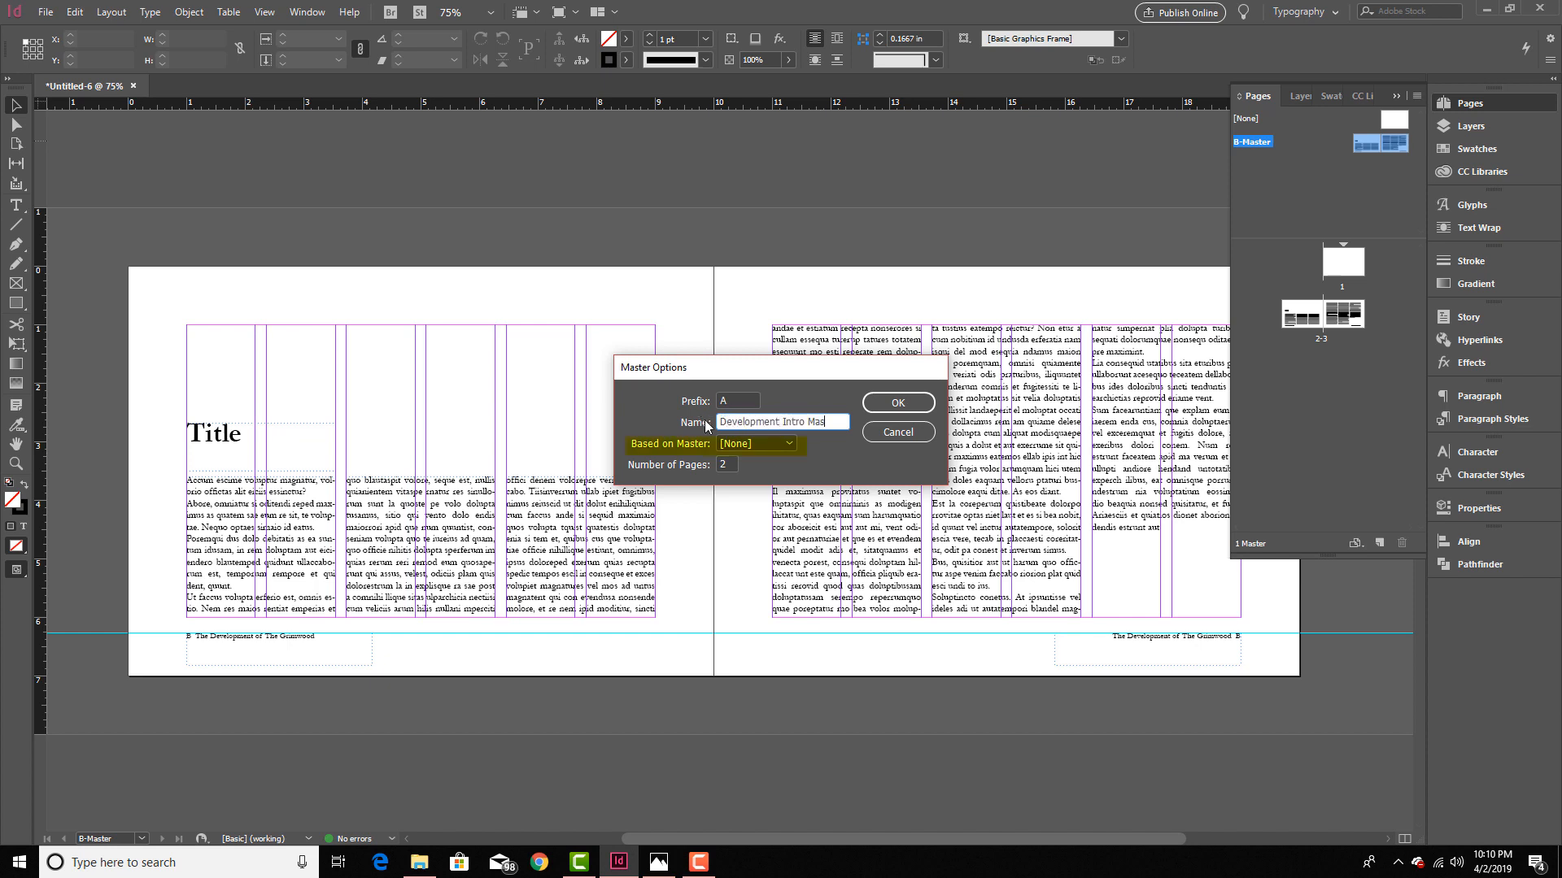
type("ter")
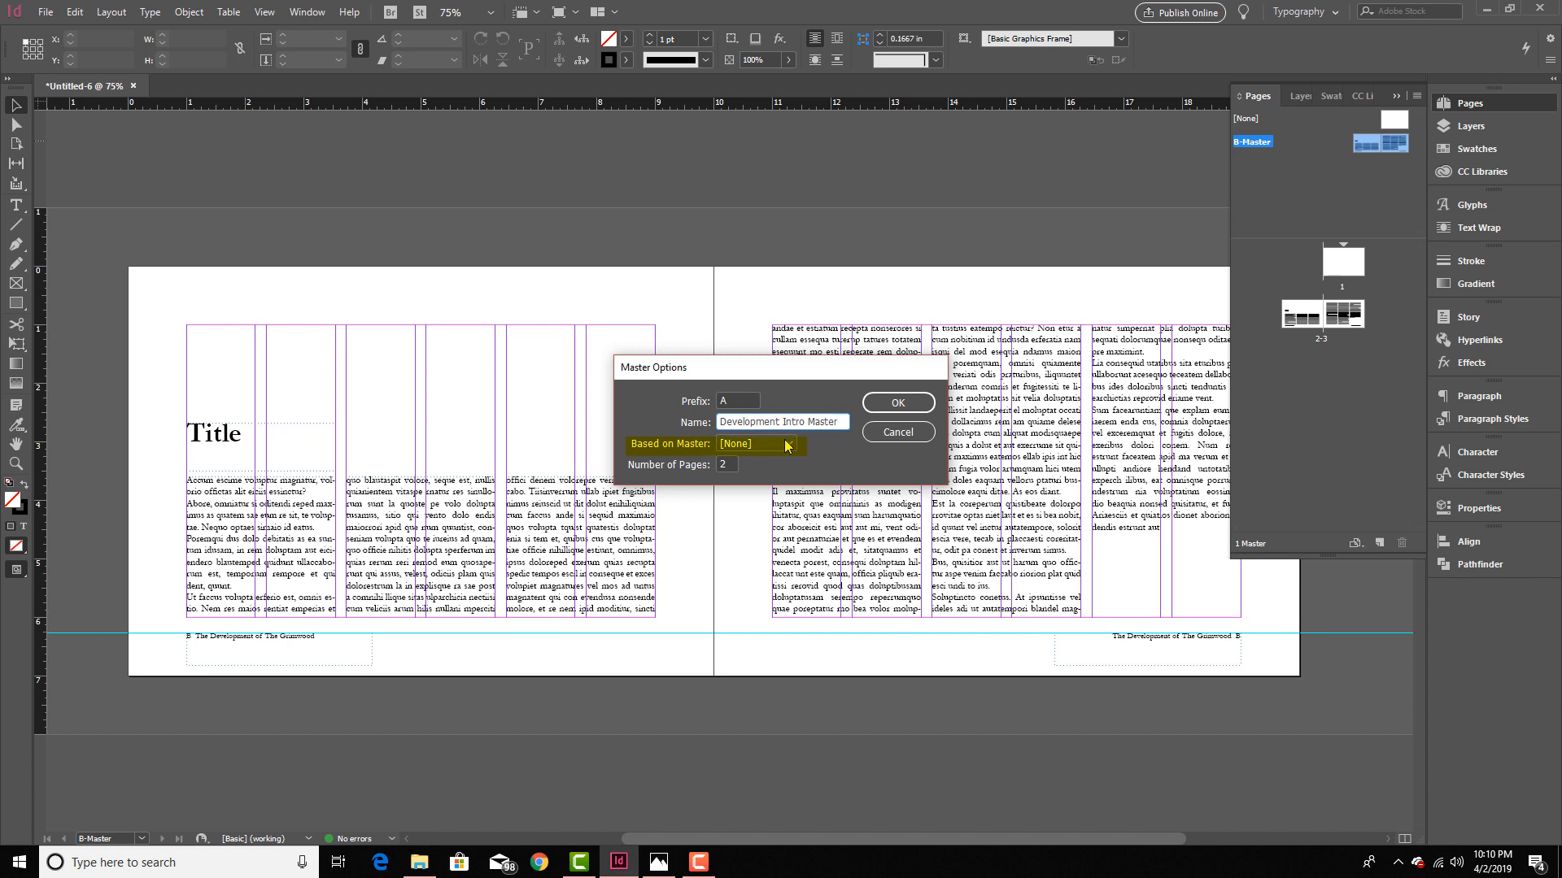
left_click(895, 402)
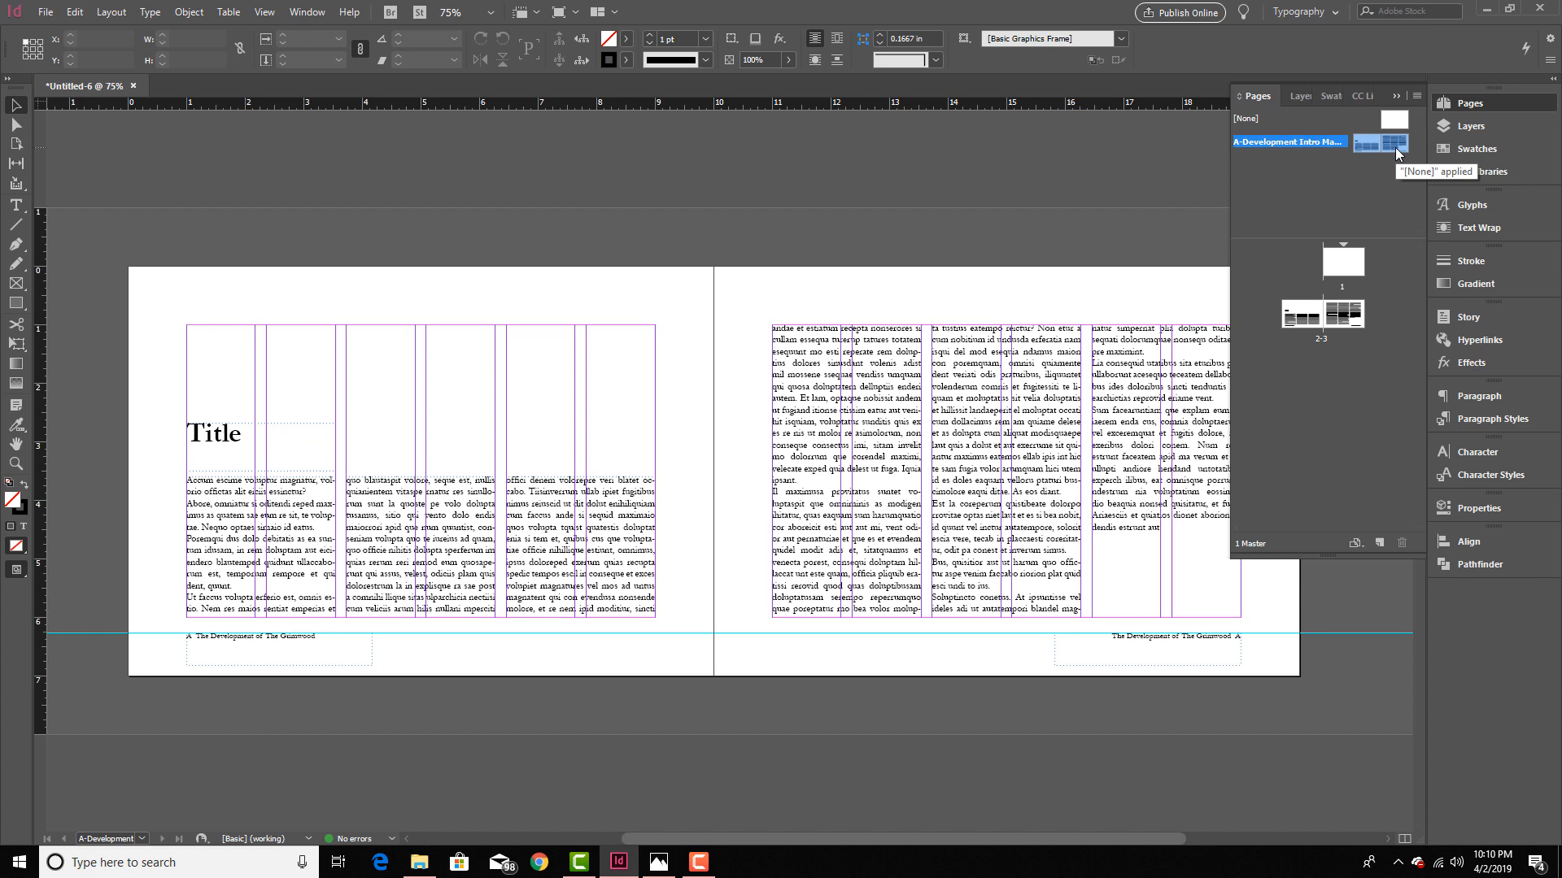
Step: Duplicate the A-Development Intro Master spread and name the copy Art Intro Master
left_click(1380, 542)
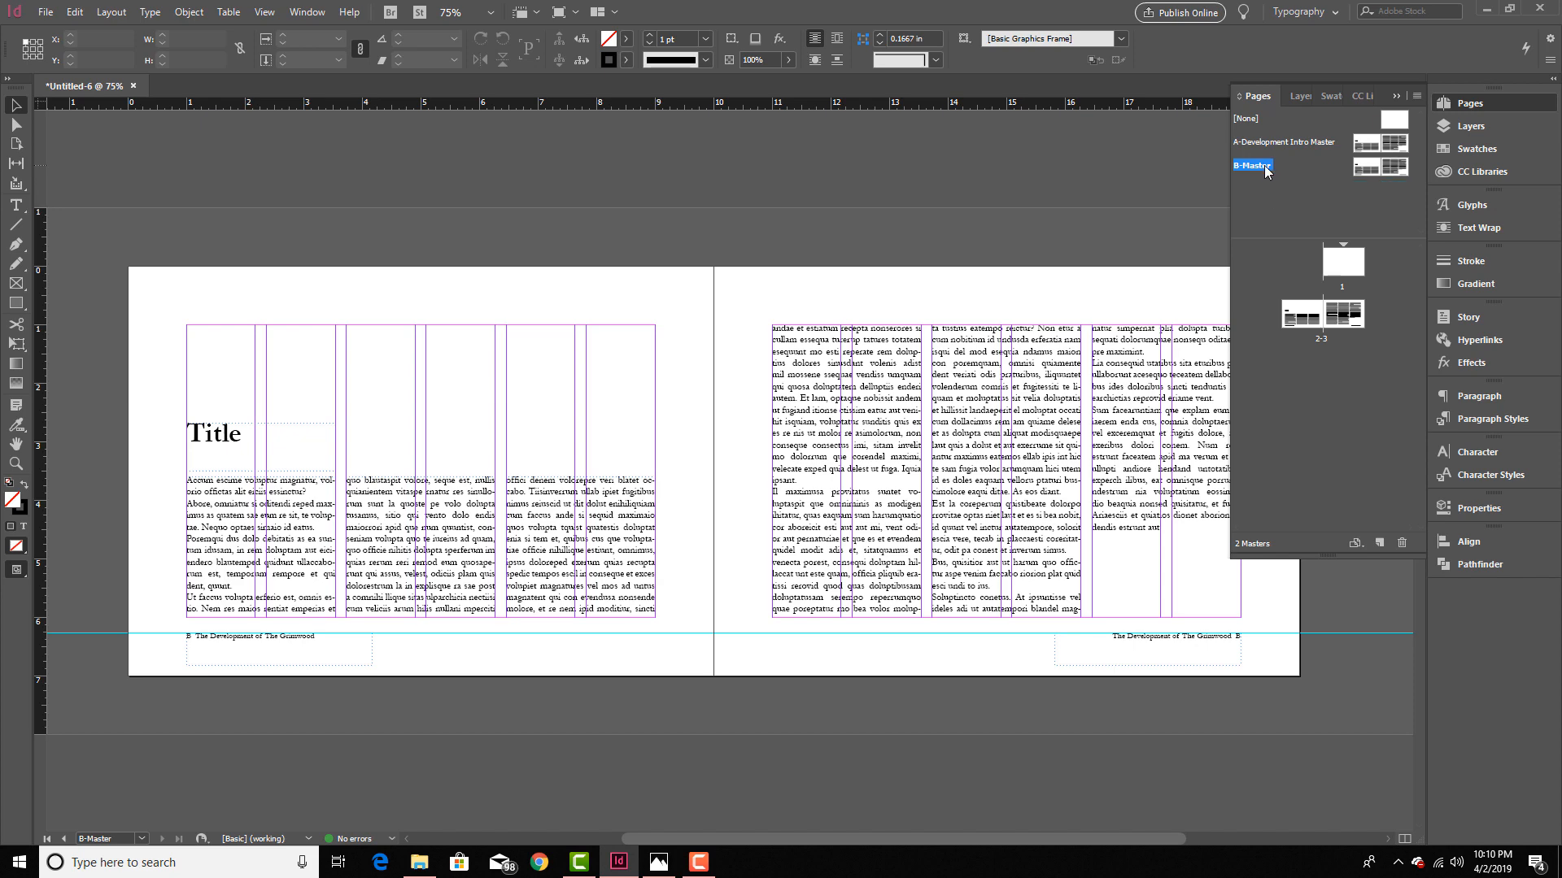
right_click(1265, 168)
left_click(1360, 258)
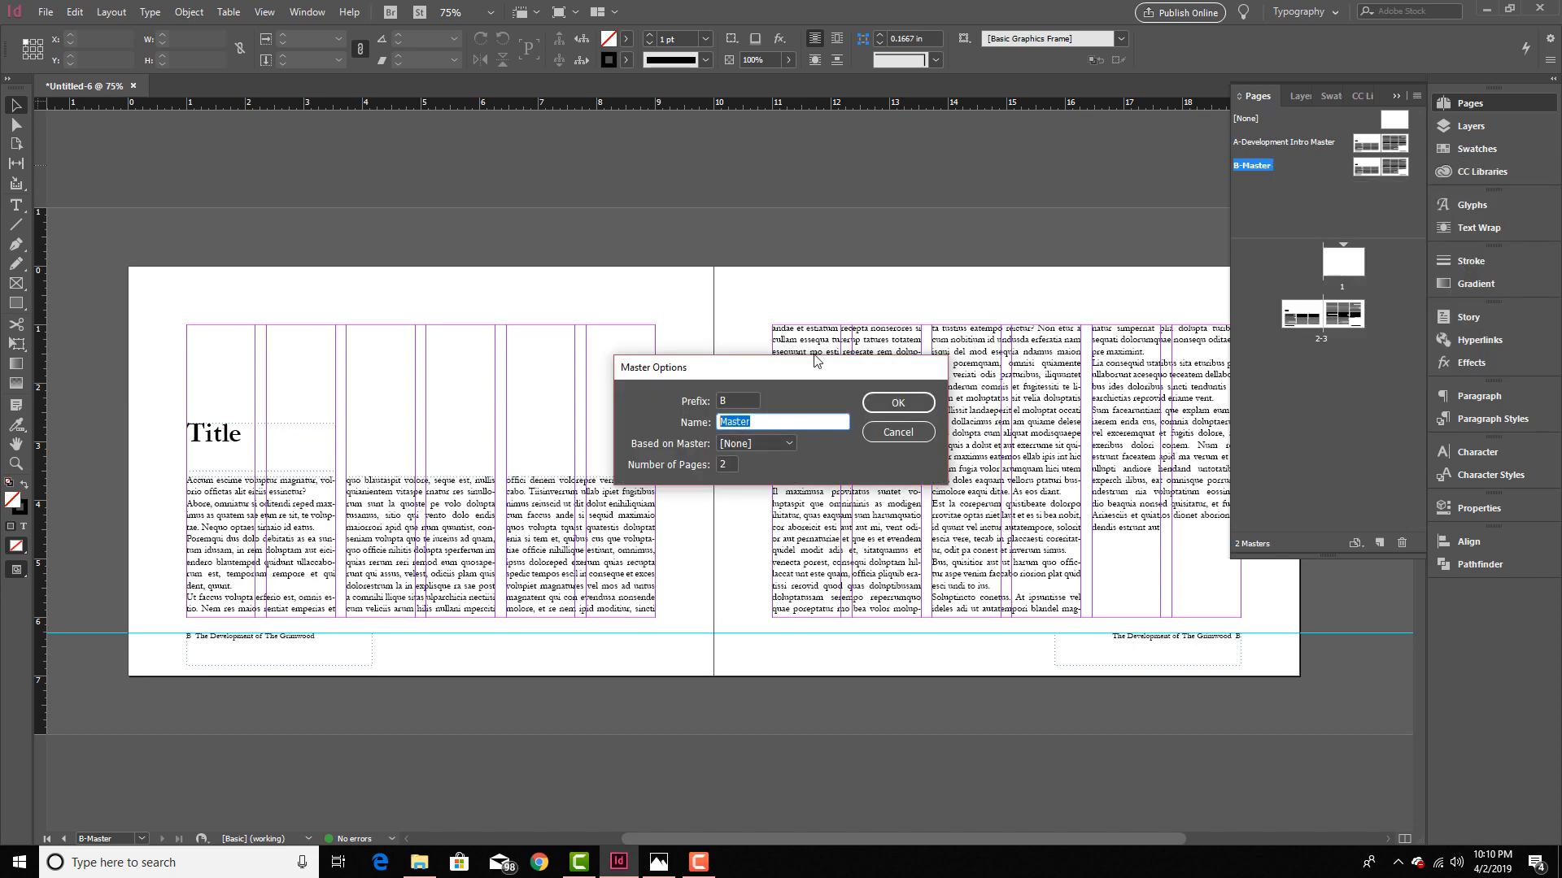
type("Art Intro Master")
key("Return")
Step: Create a two-page master with prefix C named Kickstarter Intro Master, based on A-Development Intro Master
double_click(1327, 143)
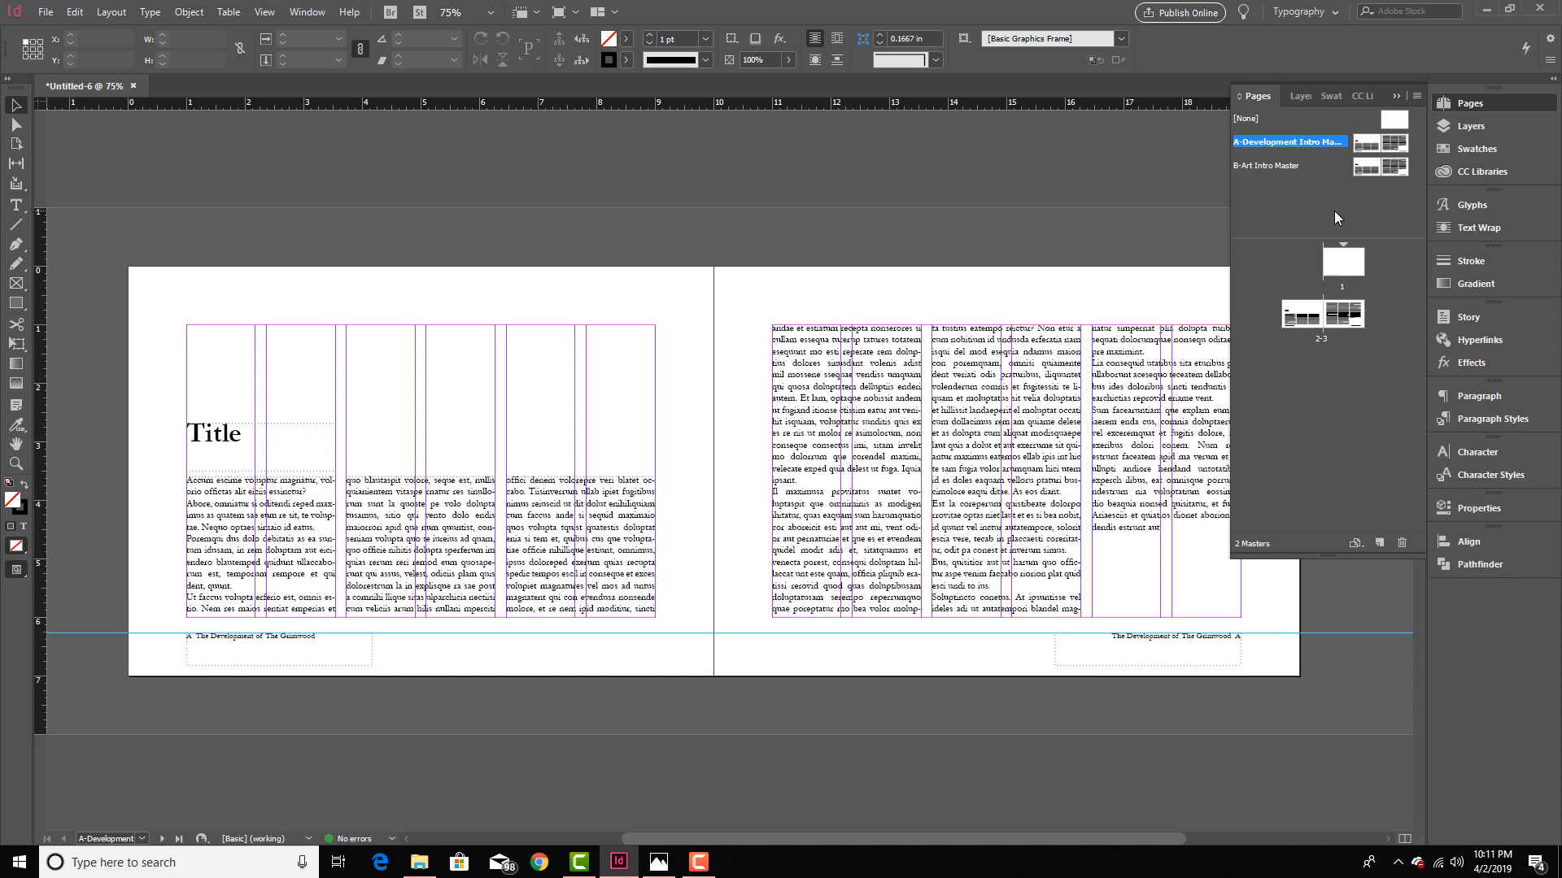
right_click(1334, 216)
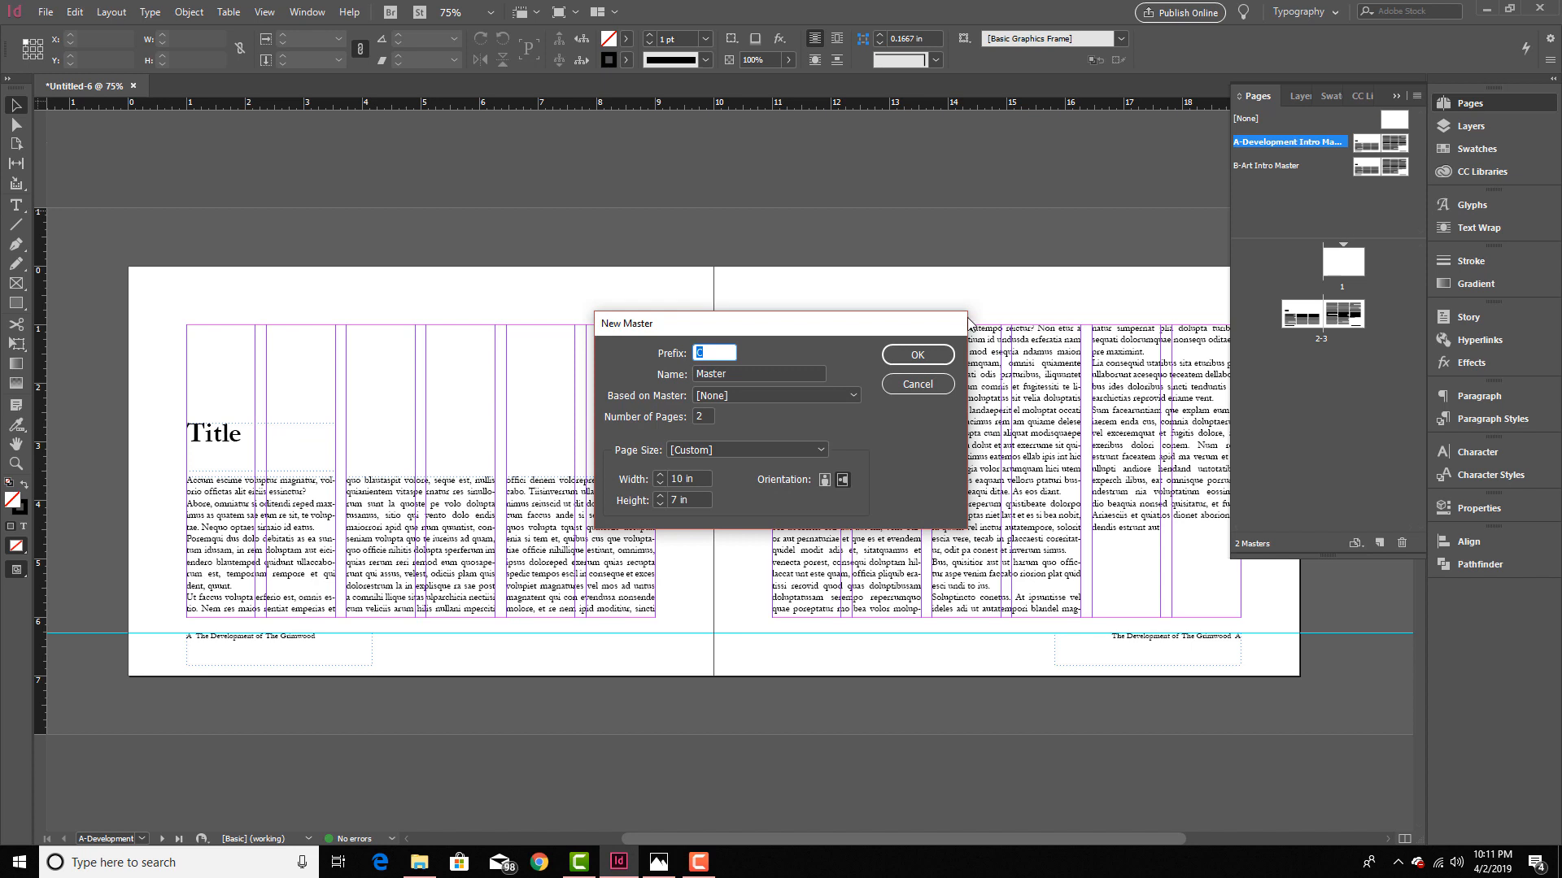
key("Tab")
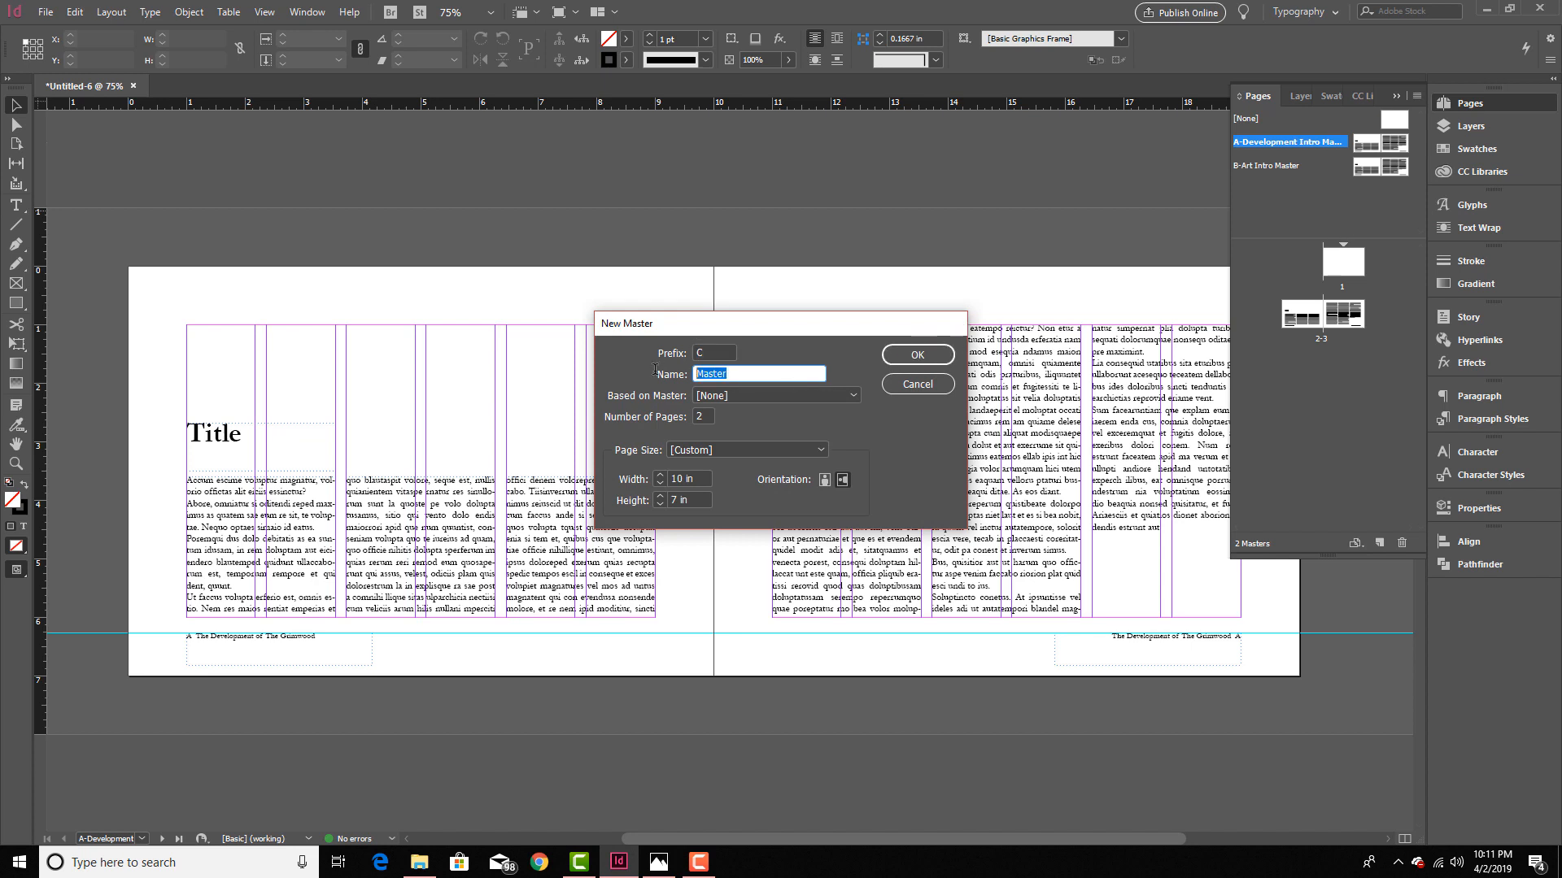
type("Kickstarter Intro")
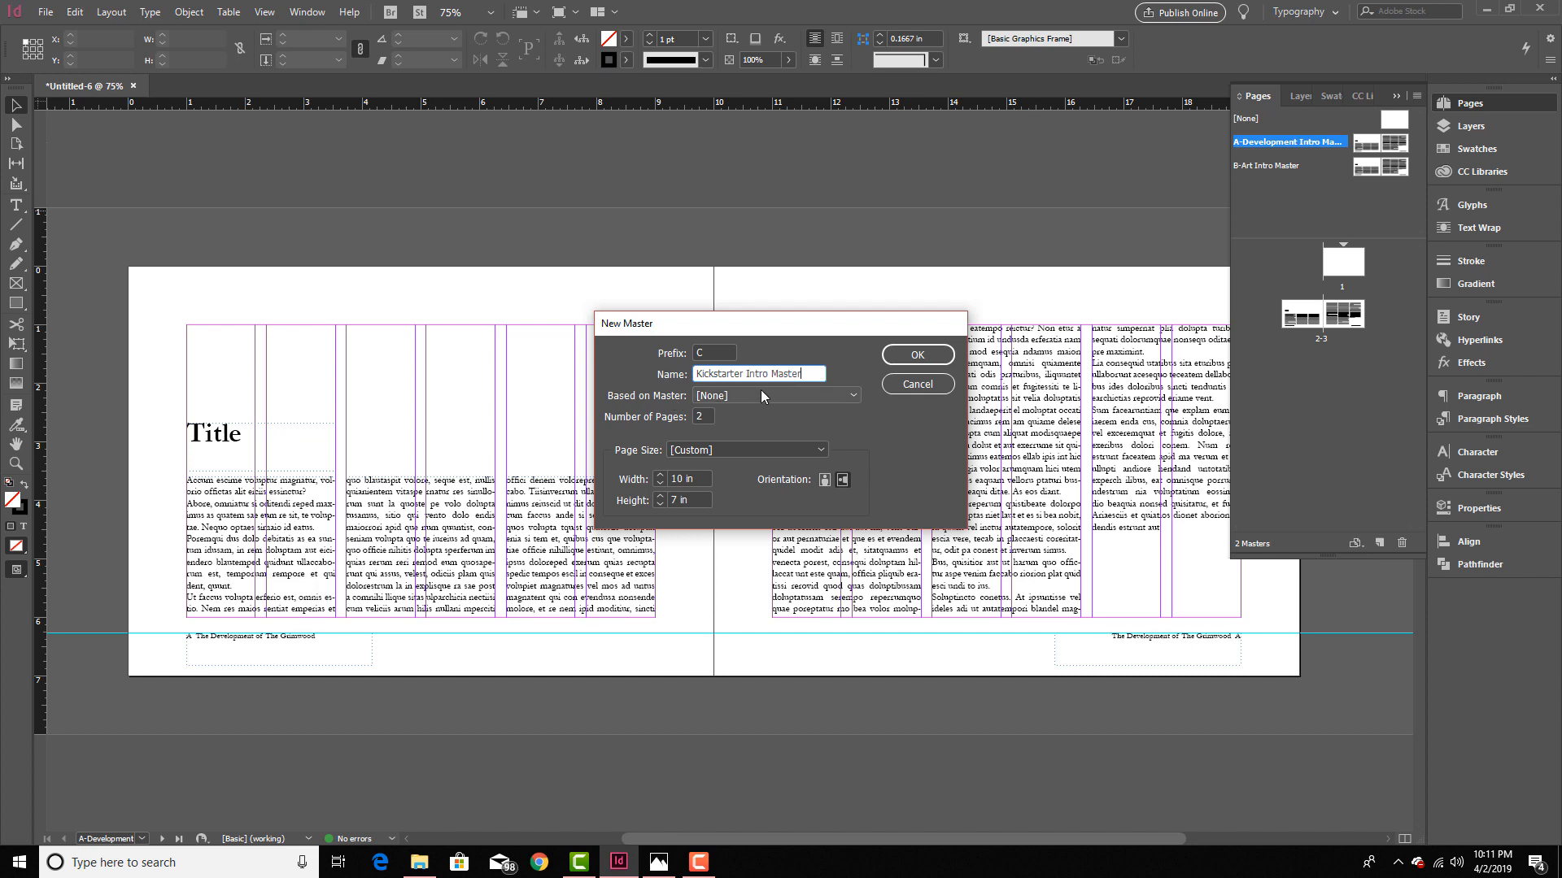
left_click(730, 398)
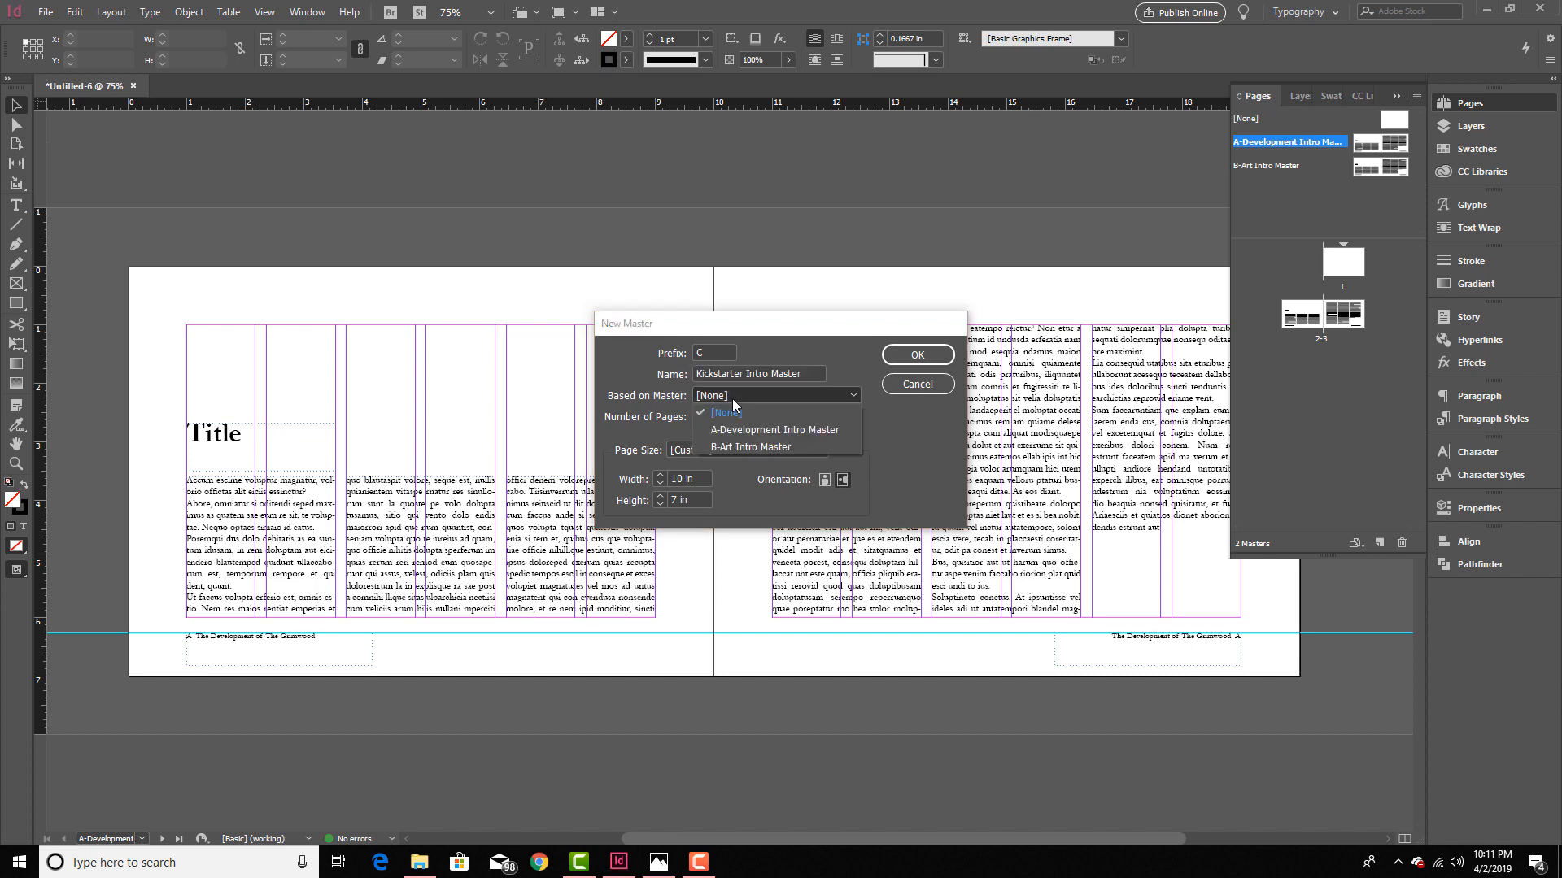
left_click(747, 429)
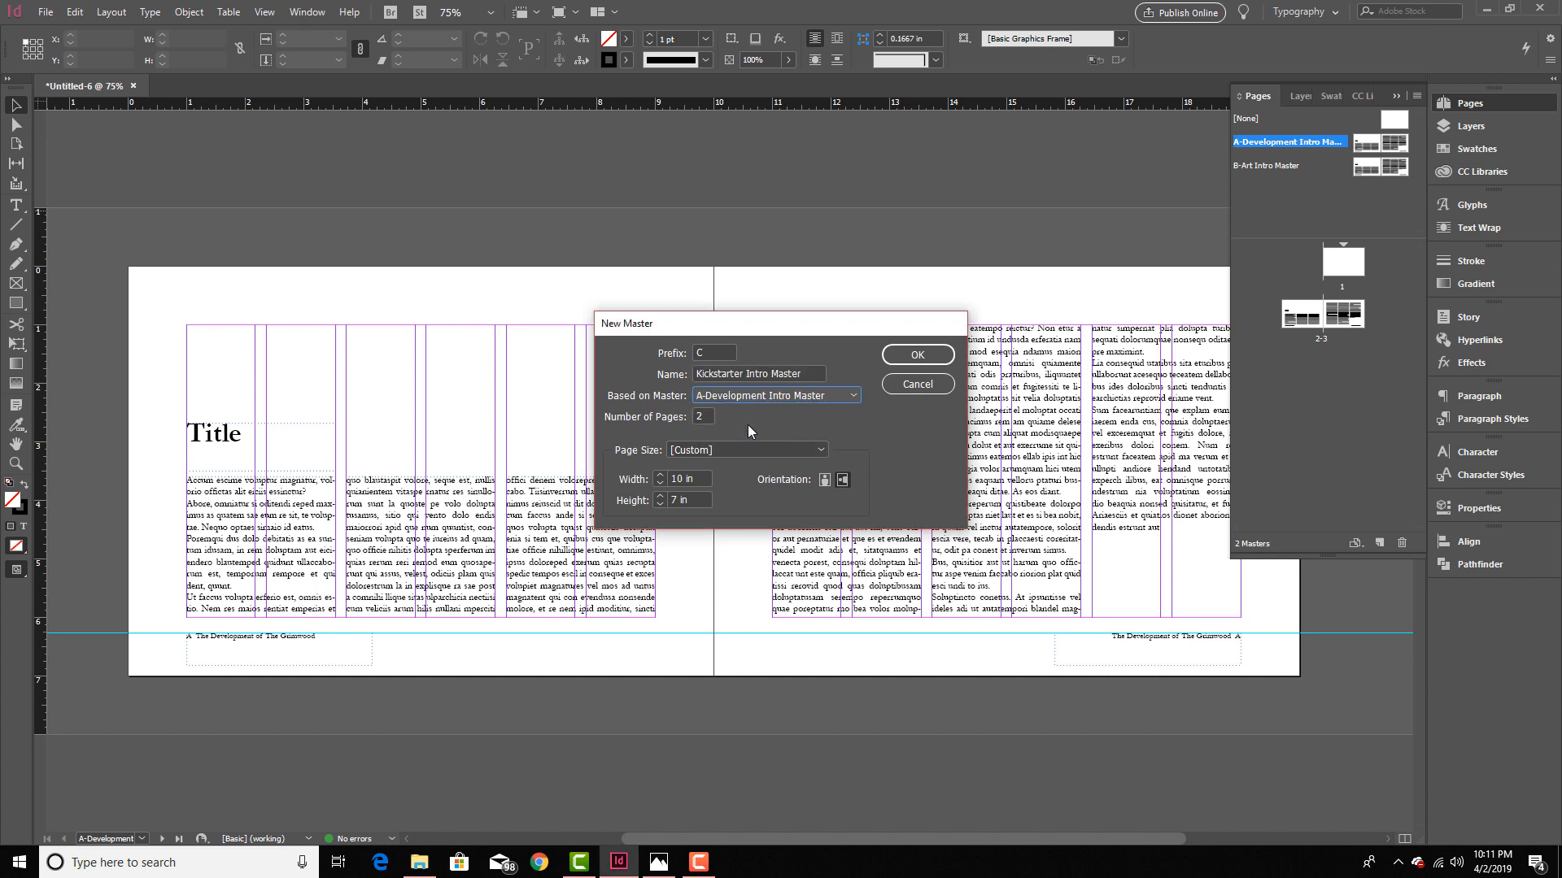
left_click(916, 355)
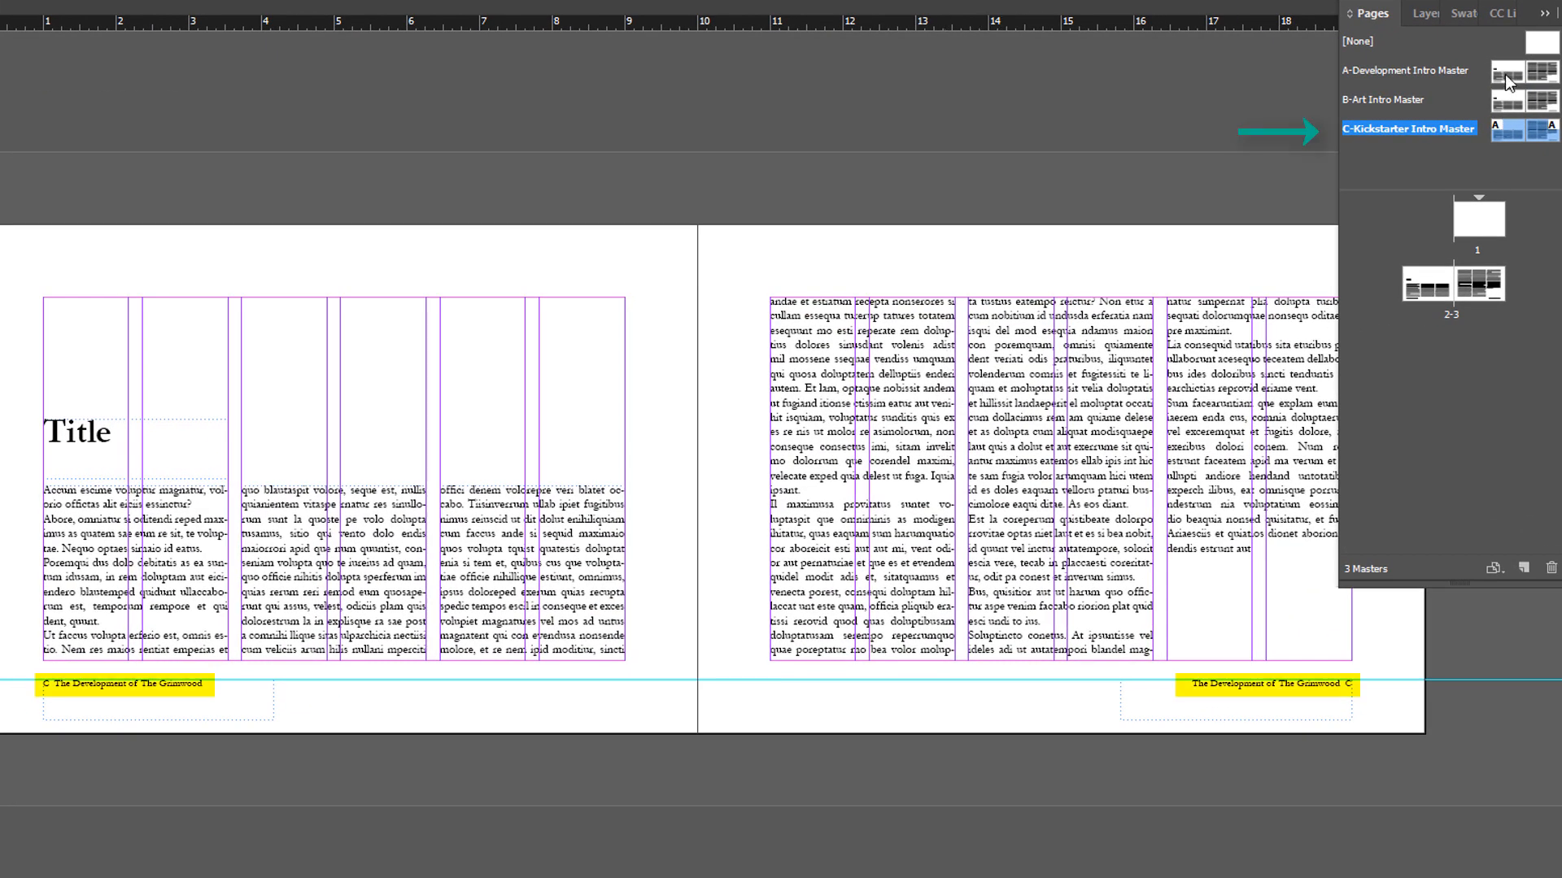
Step: On the B-Art Intro Master, change the left-page footer text to "Art of The Grimwood"
left_click(1401, 104)
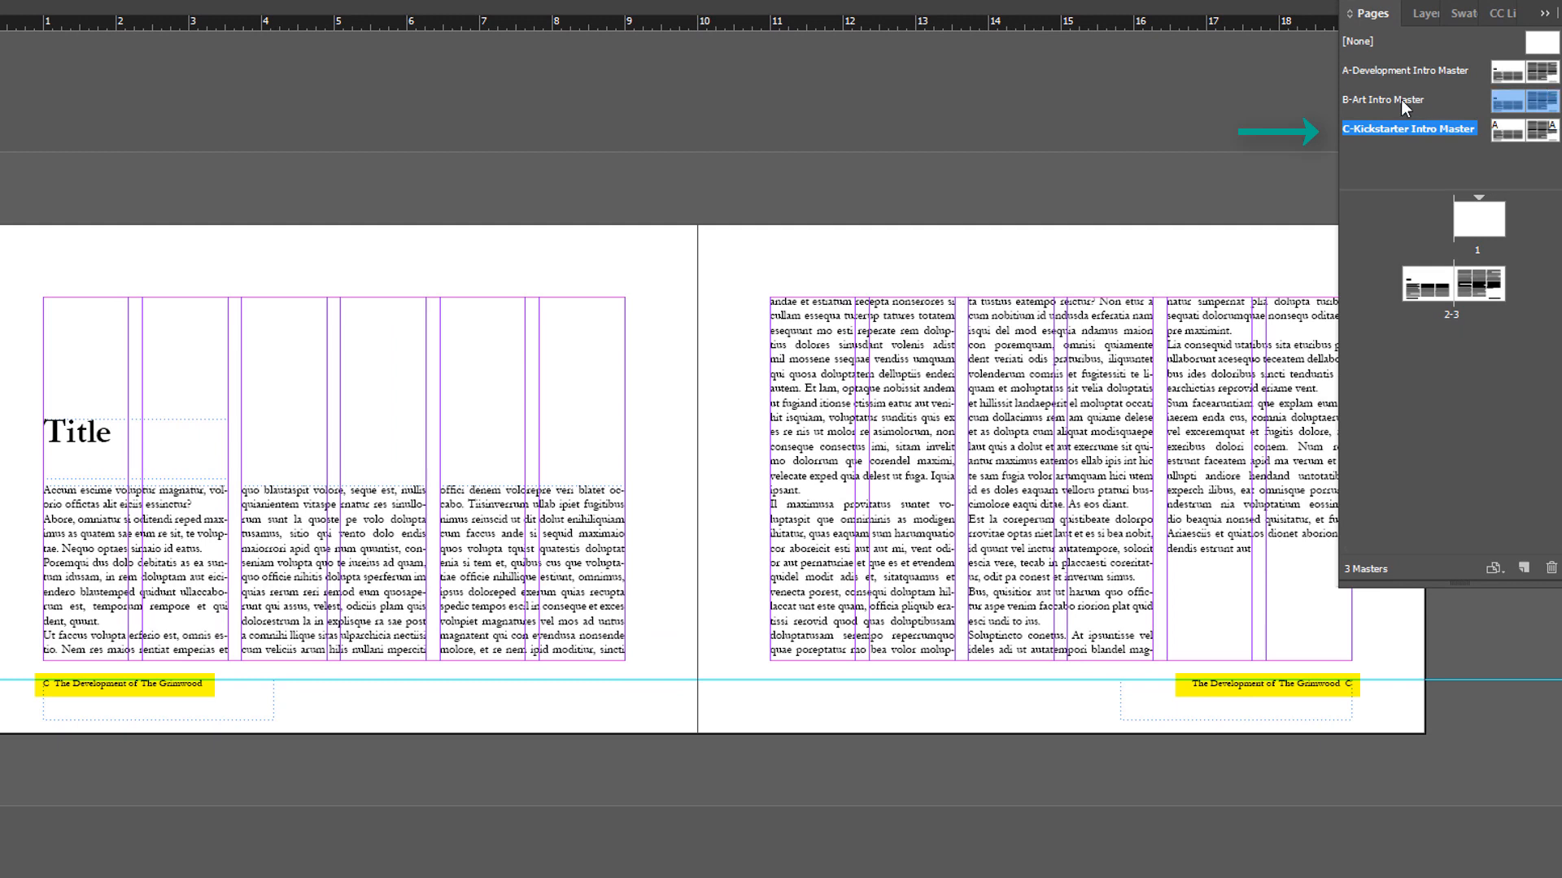
double_click(1401, 104)
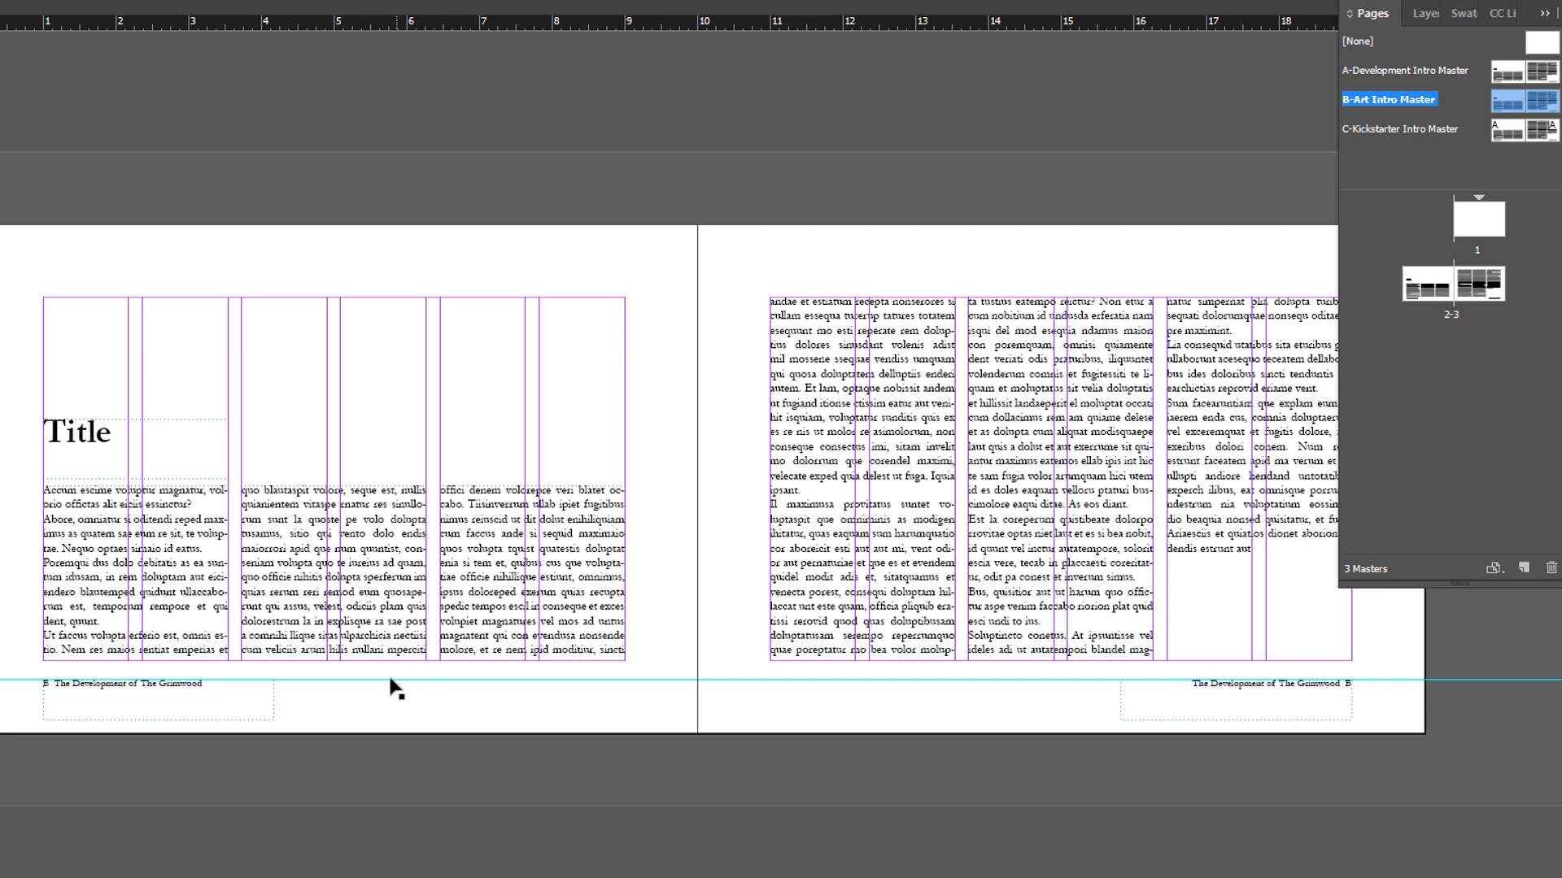
key("ctrl+equal")
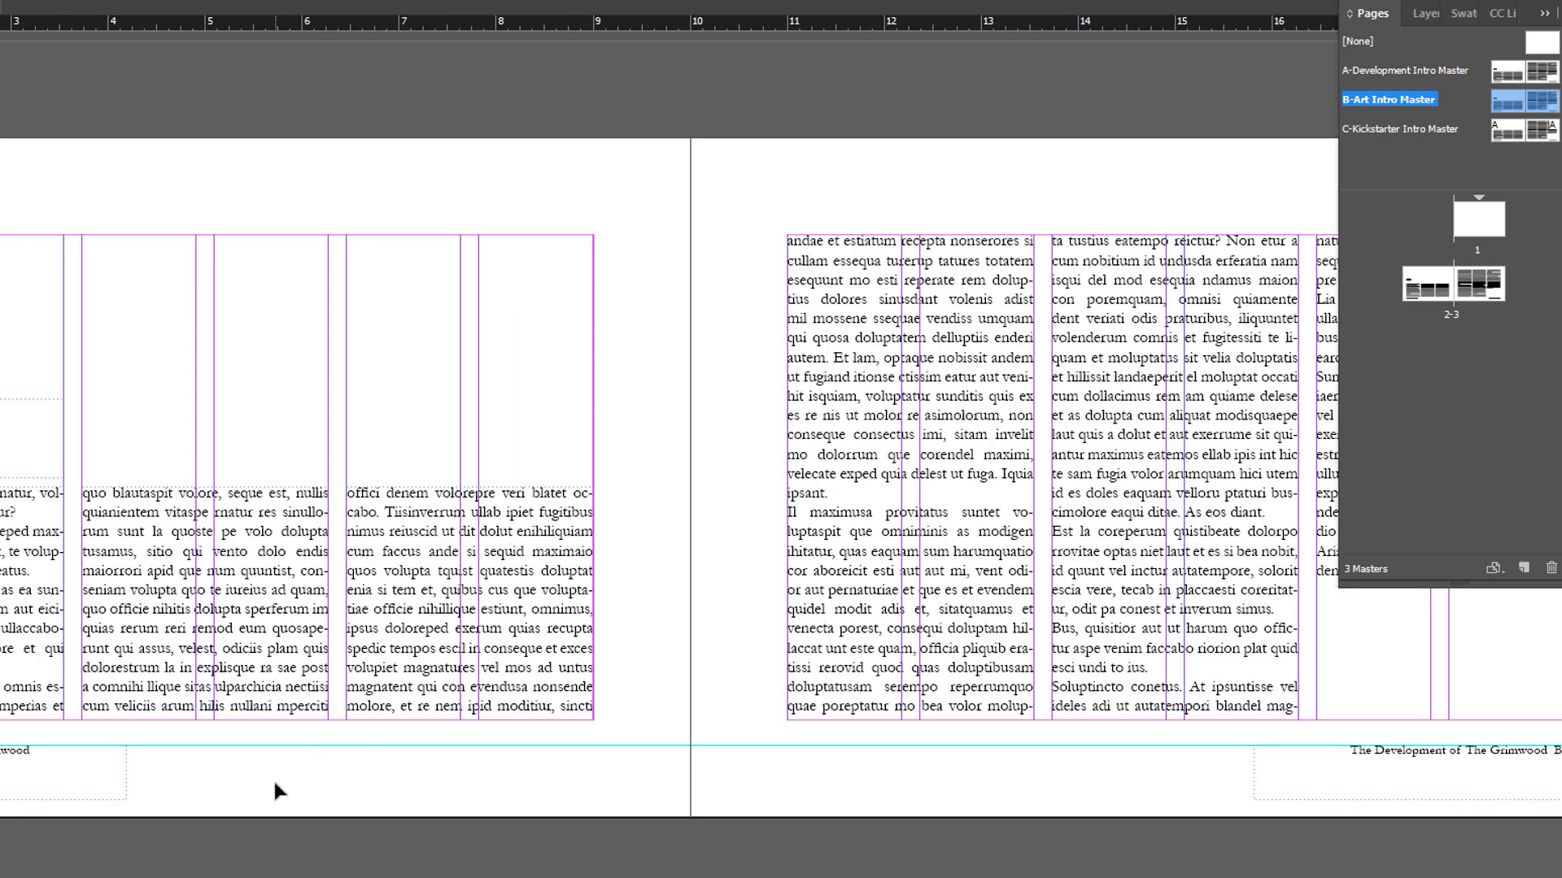
left_click_drag(276, 791, 614, 797)
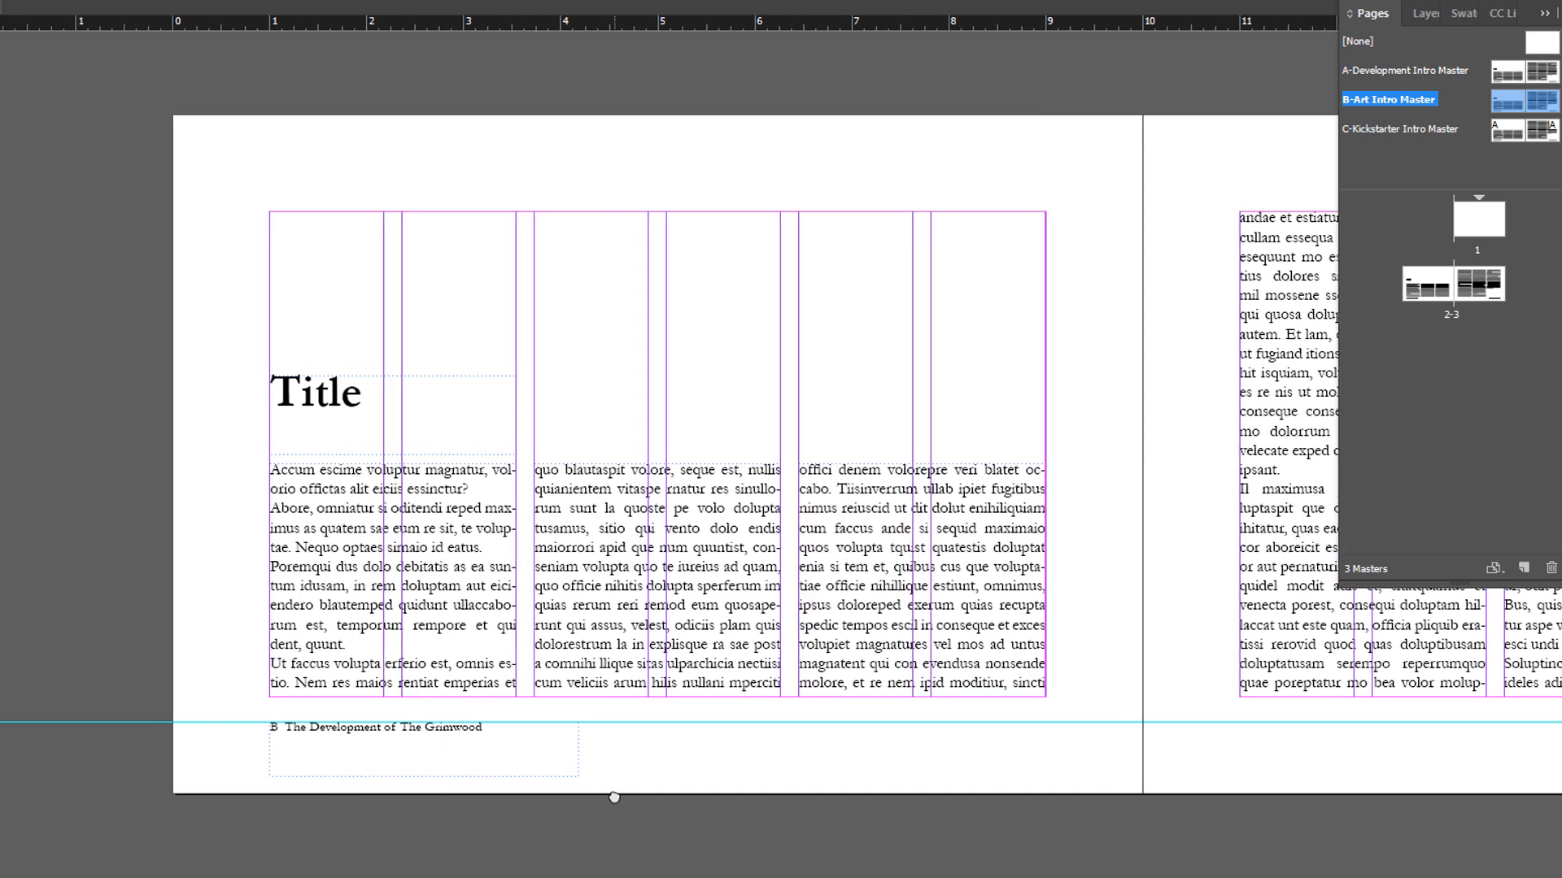
key("w")
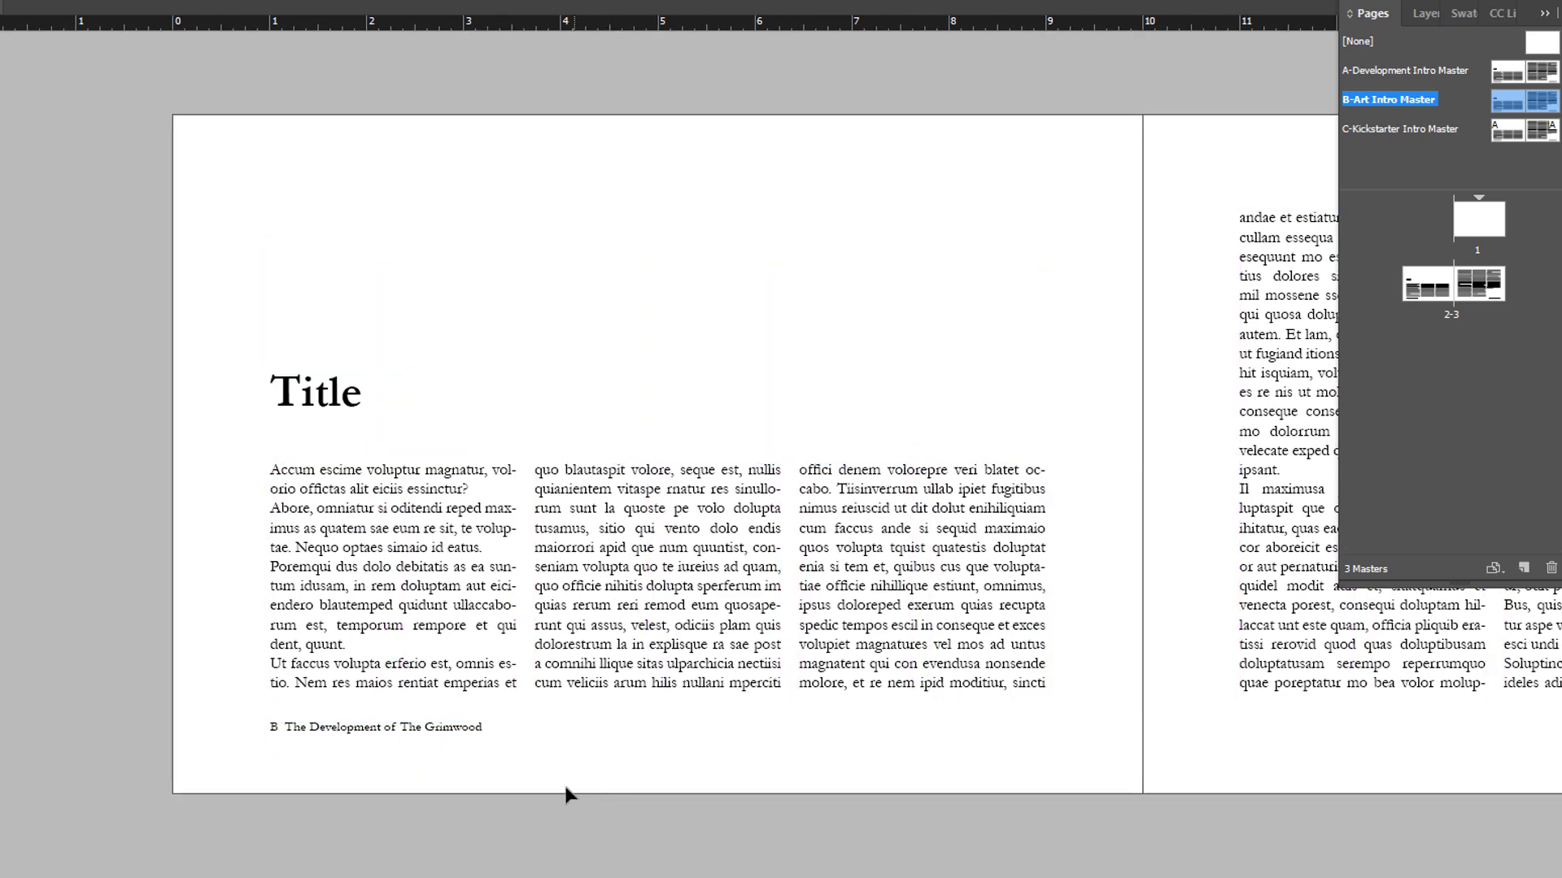
key("w")
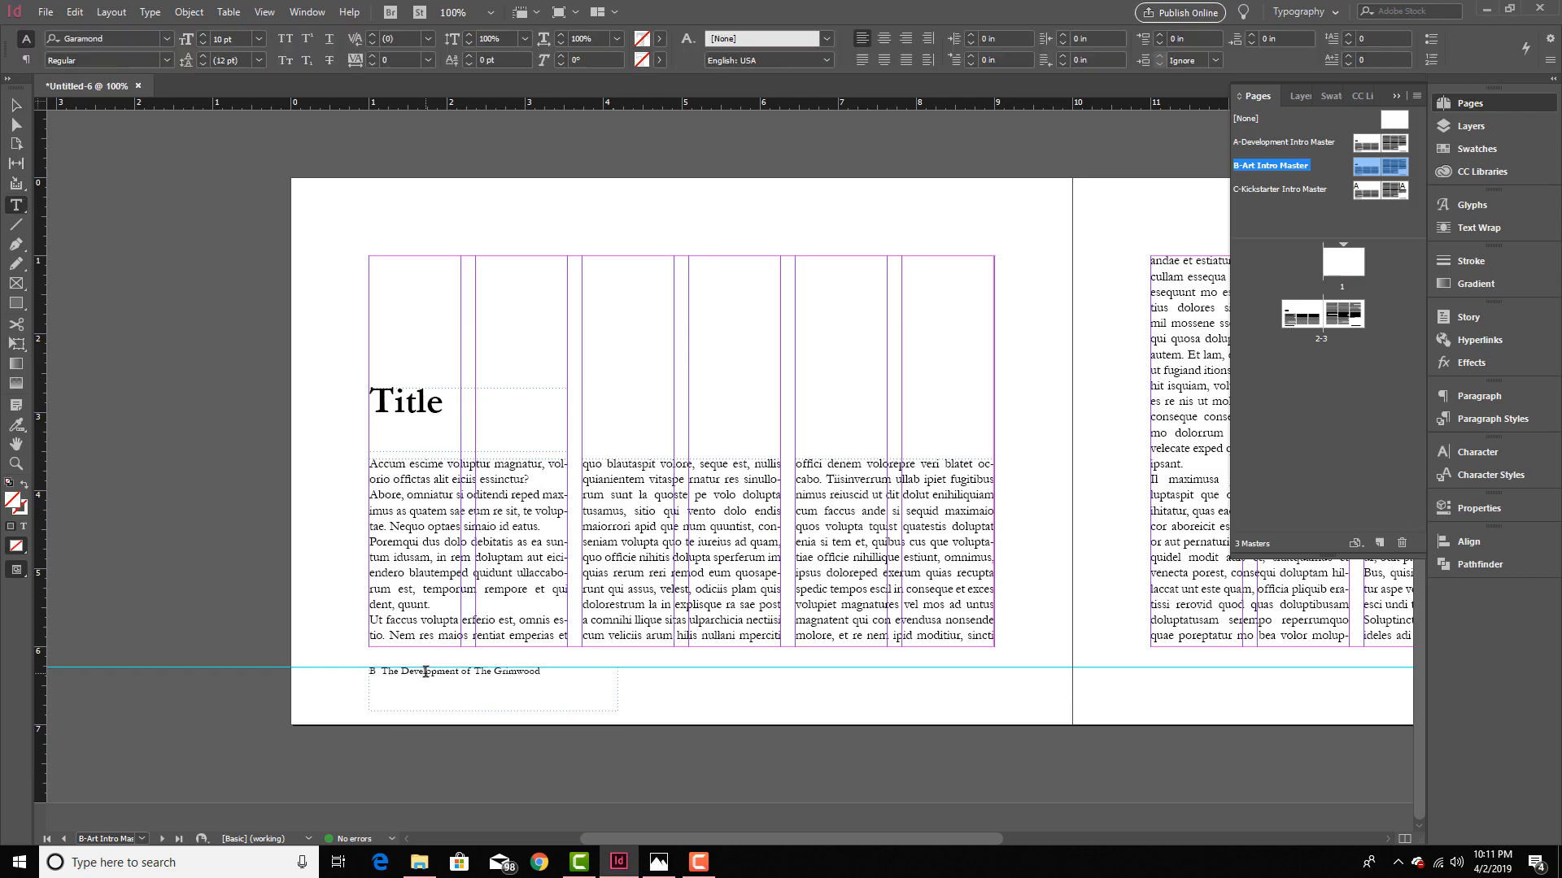
left_click_drag(285, 727, 340, 726)
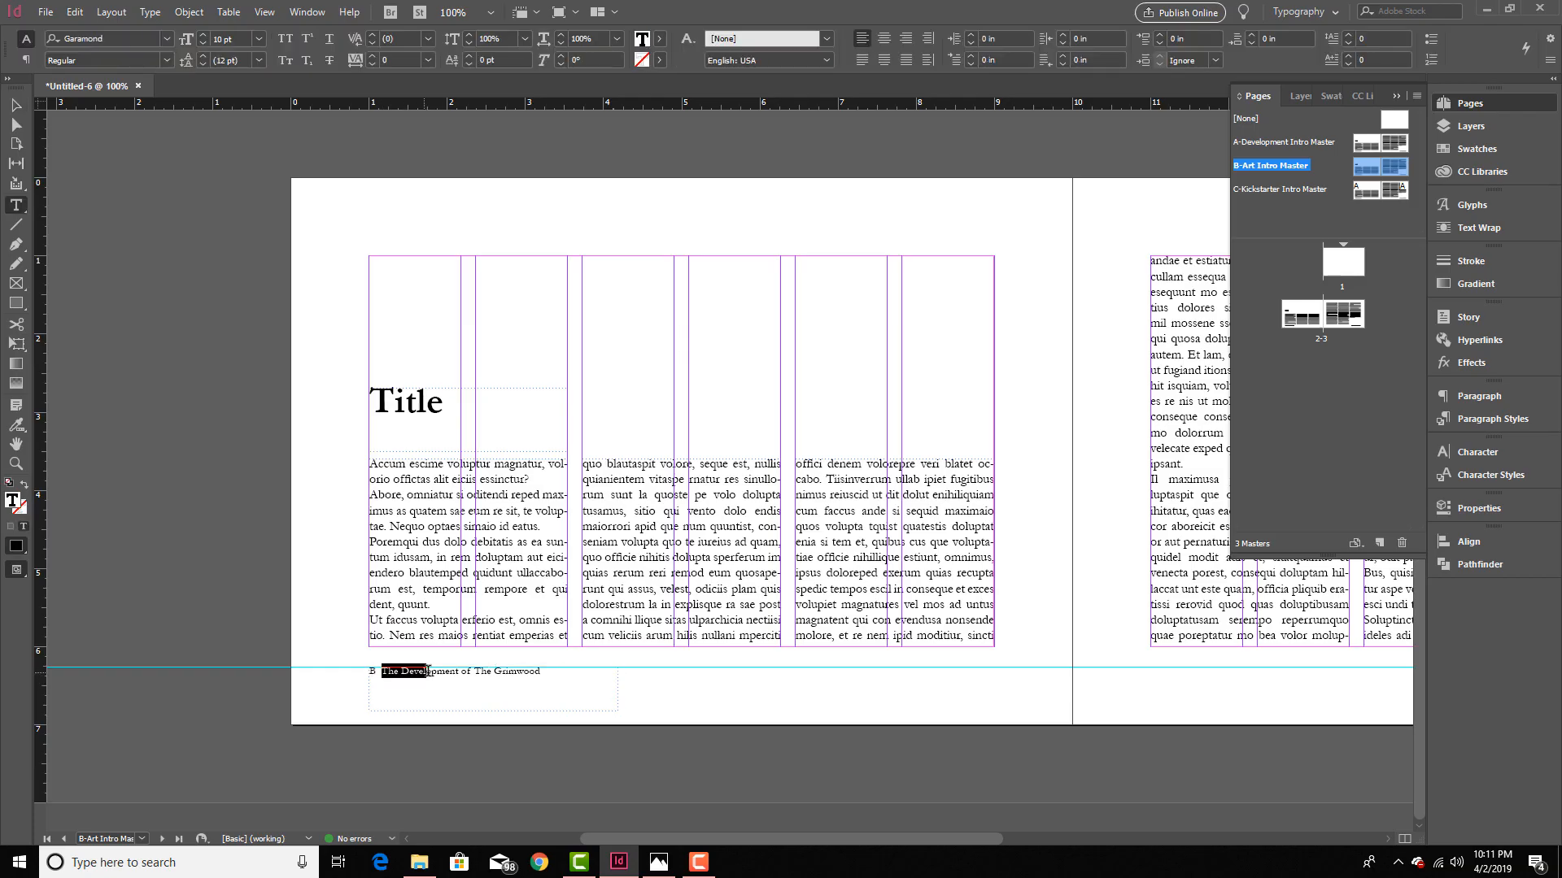
left_click_drag(426, 671, 461, 672)
type("Art")
key("Escape")
Step: Change the right-page footer of the B-Art Intro Master to "Art of The Grimwood"
left_click_drag(1375, 691, 763, 639)
double_click(990, 672)
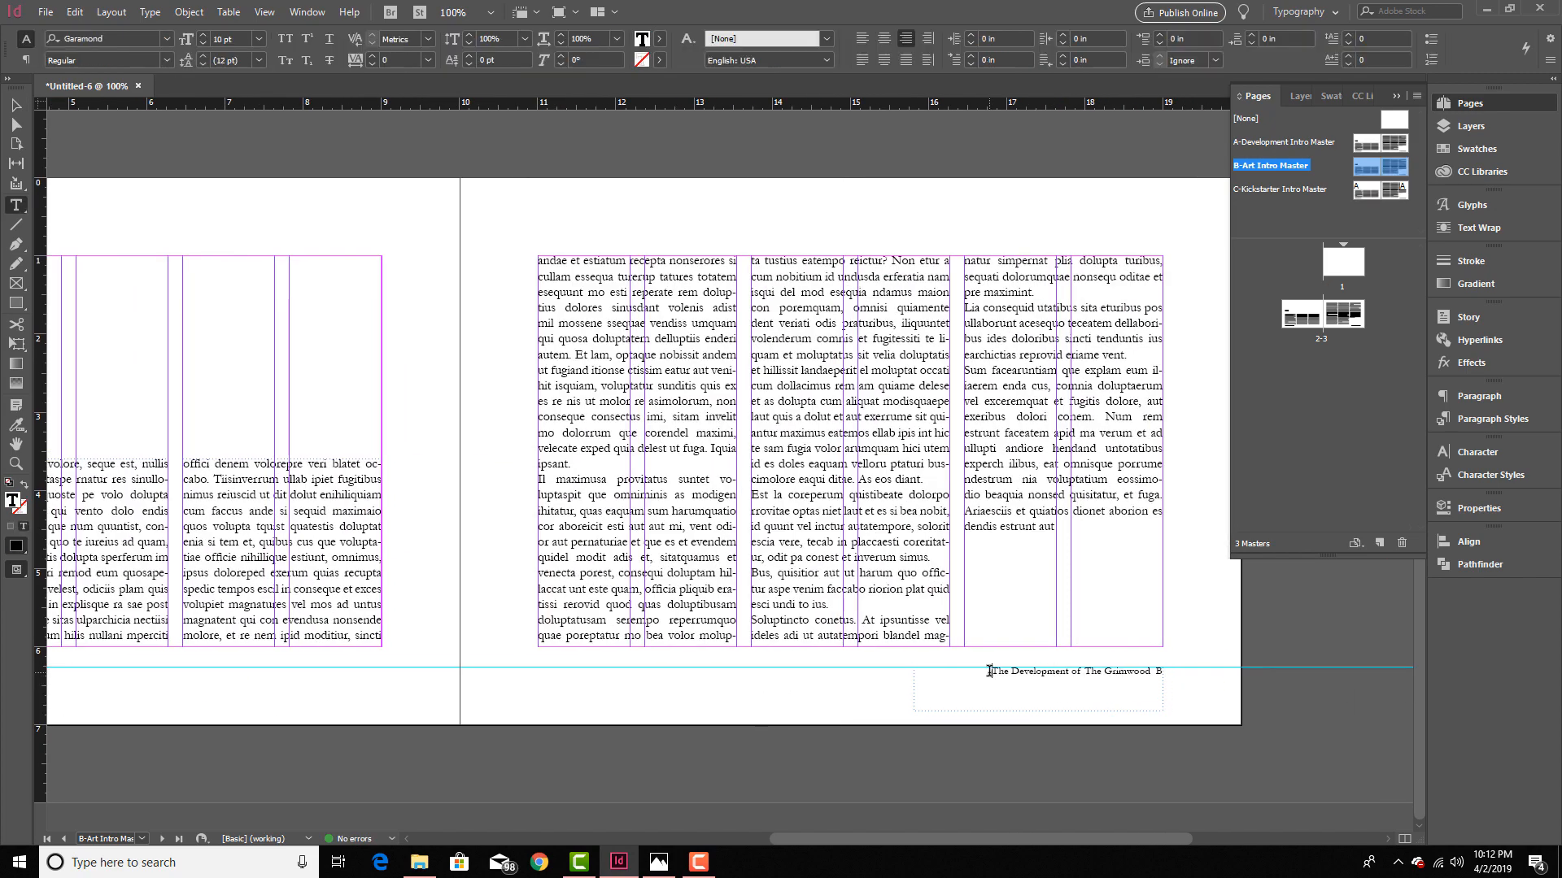
left_click_drag(990, 672, 1080, 673)
type("Art of")
key("Escape")
left_click_drag(700, 683, 1013, 699)
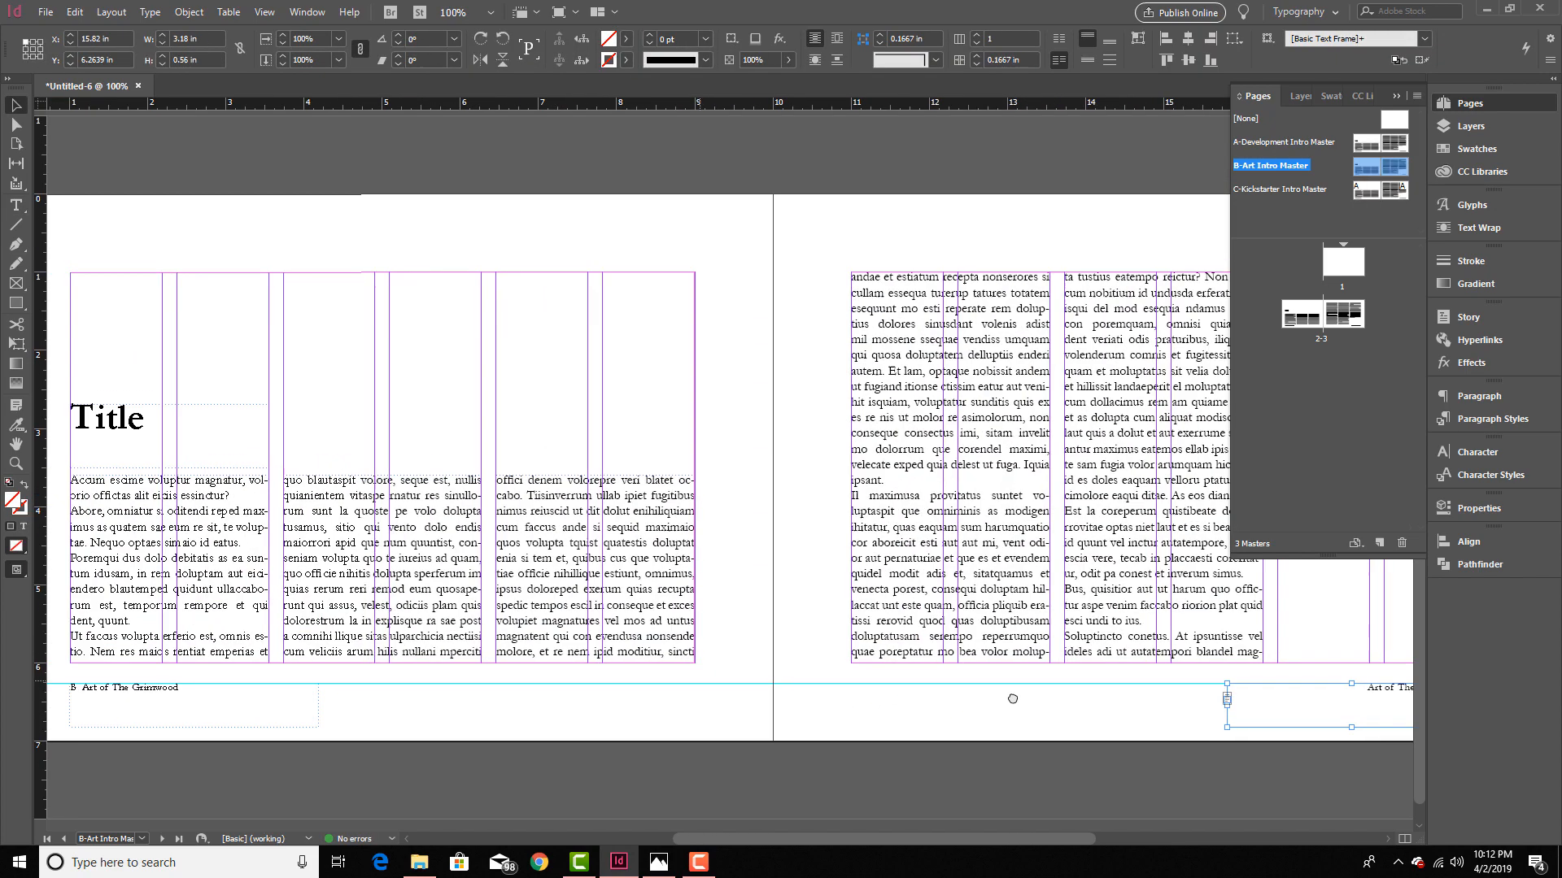
Step: On the C-Kickstarter Intro Master, replace the left-page footer text with "Kickstarter Drive", keeping the page marker
double_click(1380, 189)
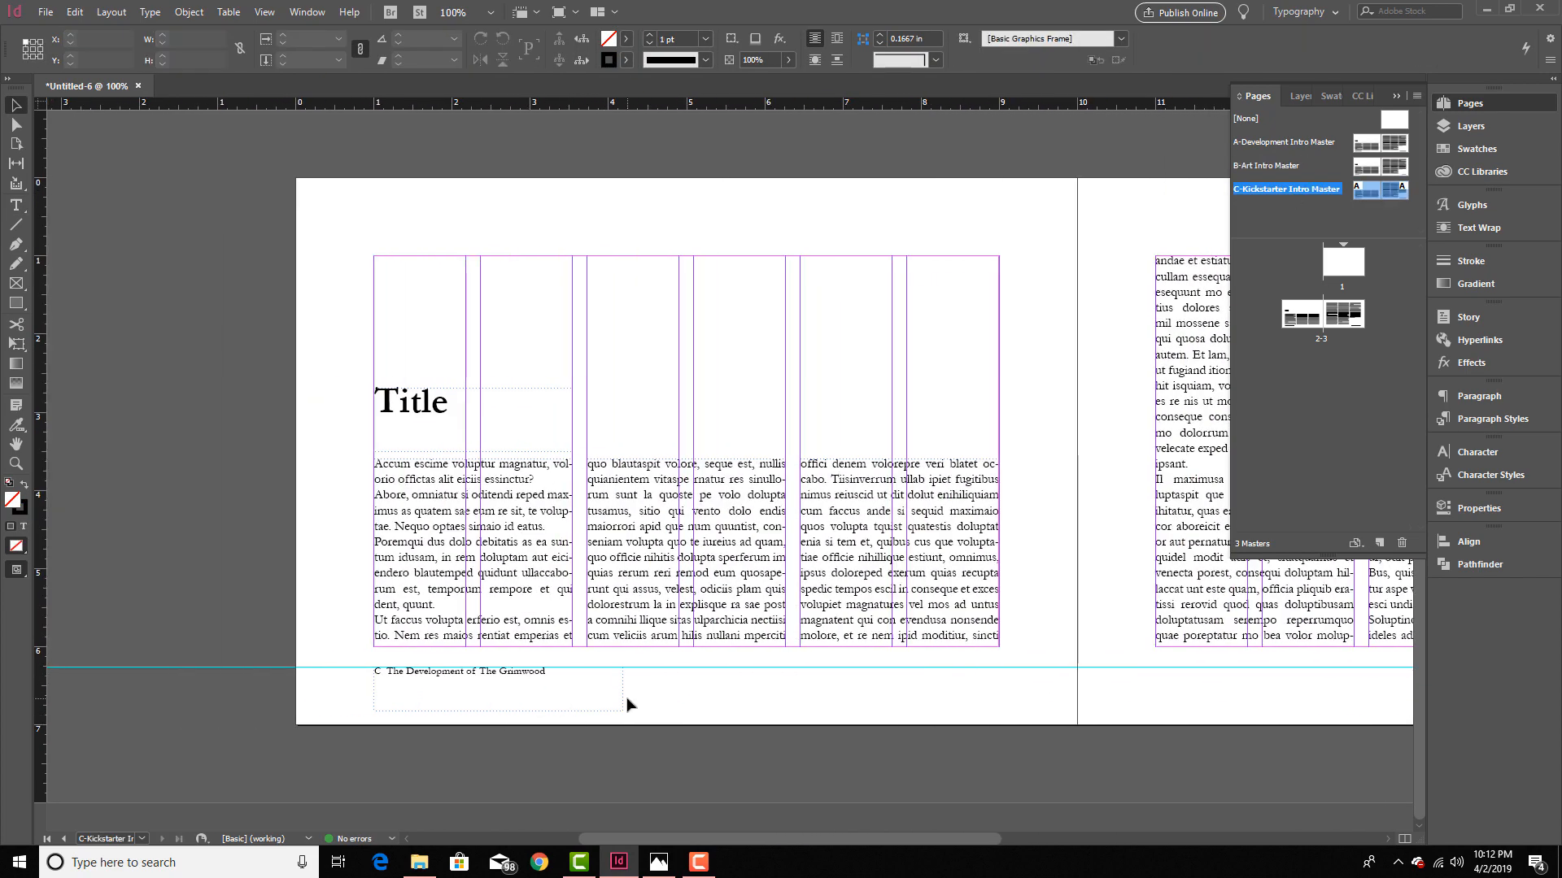
double_click(620, 687)
left_click_drag(385, 672, 580, 674)
type("Kickstar")
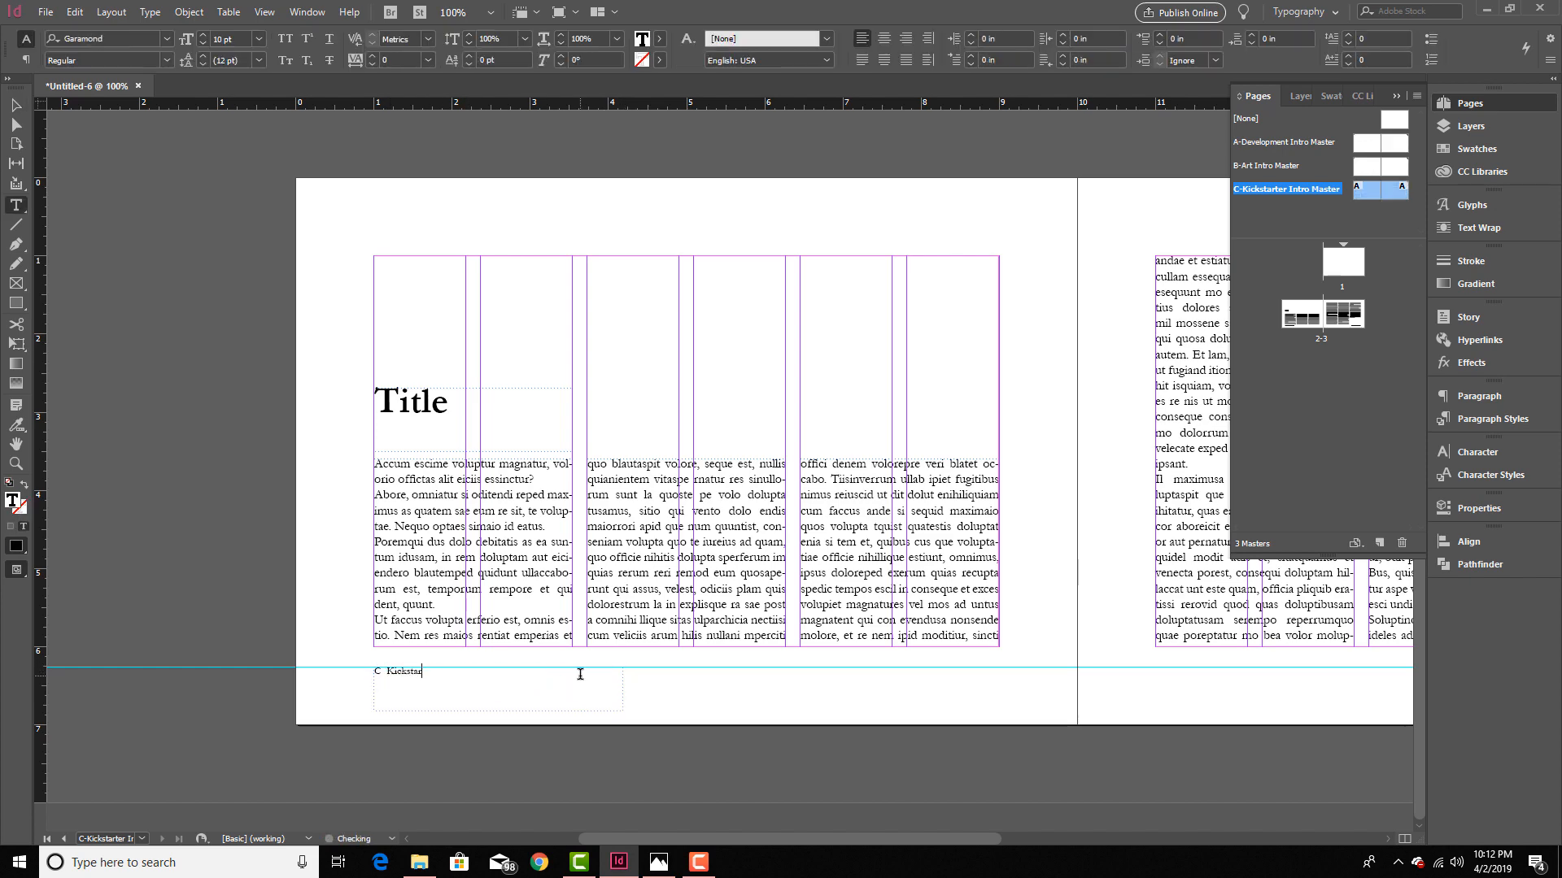
type("ter Drive")
key("Escape")
Step: Replace the right-page footer text of the C-Kickstarter Intro Master with "Kickstarter Drive"
scroll(577, 674, "right", 6)
double_click(1046, 694)
left_click_drag(1024, 673, 1182, 675)
type("Kickstarter Drive")
key("Escape")
Step: Duplicate the B-Art Intro Master spread as a further master
double_click(1295, 168)
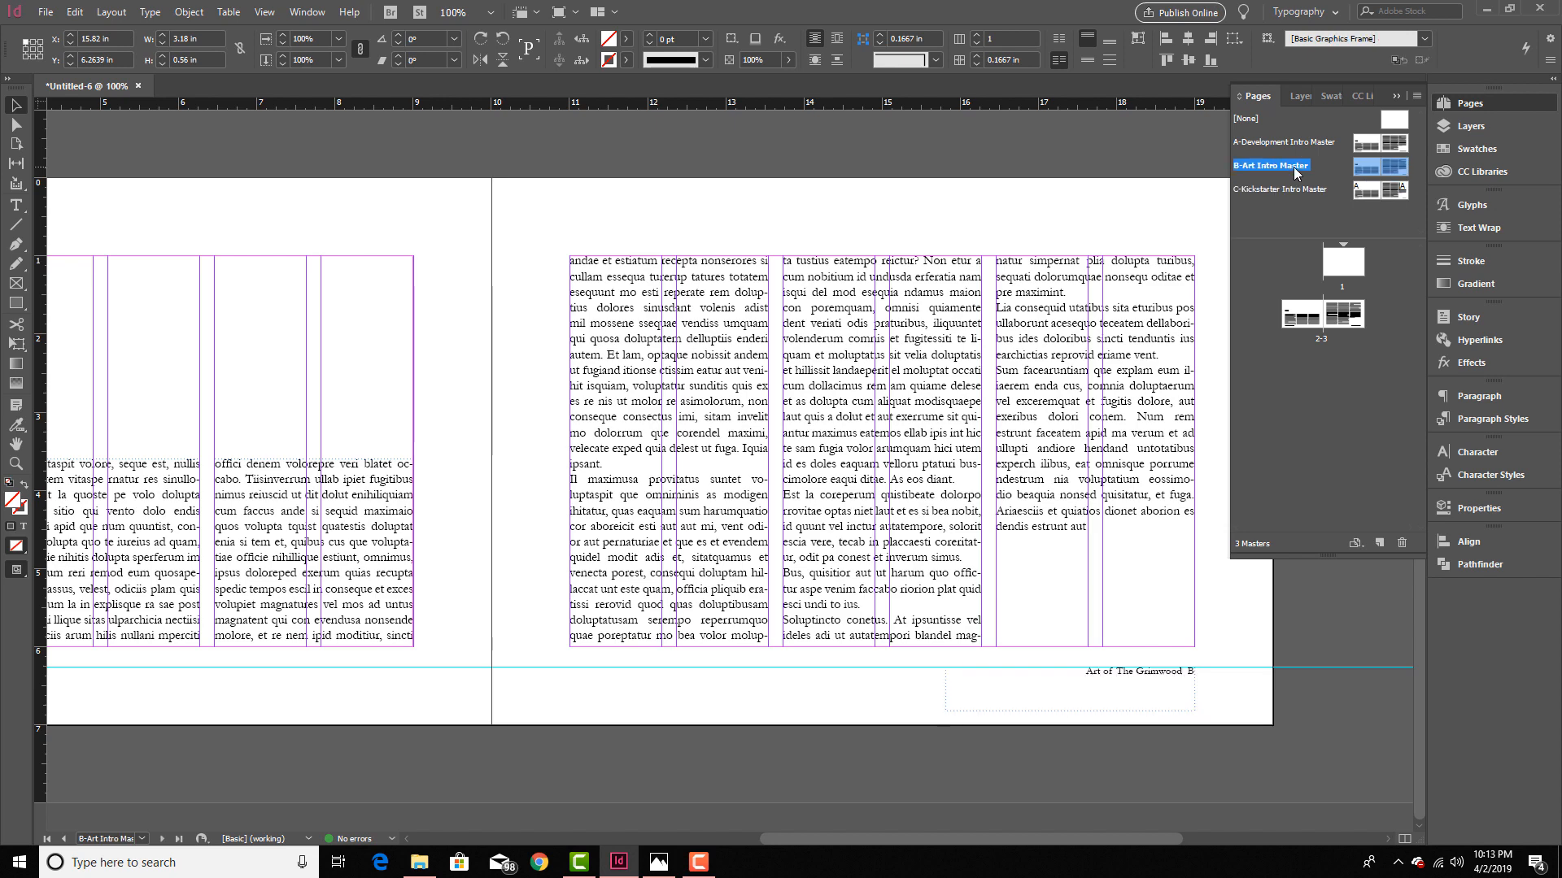
scroll(810, 410, "left", 4)
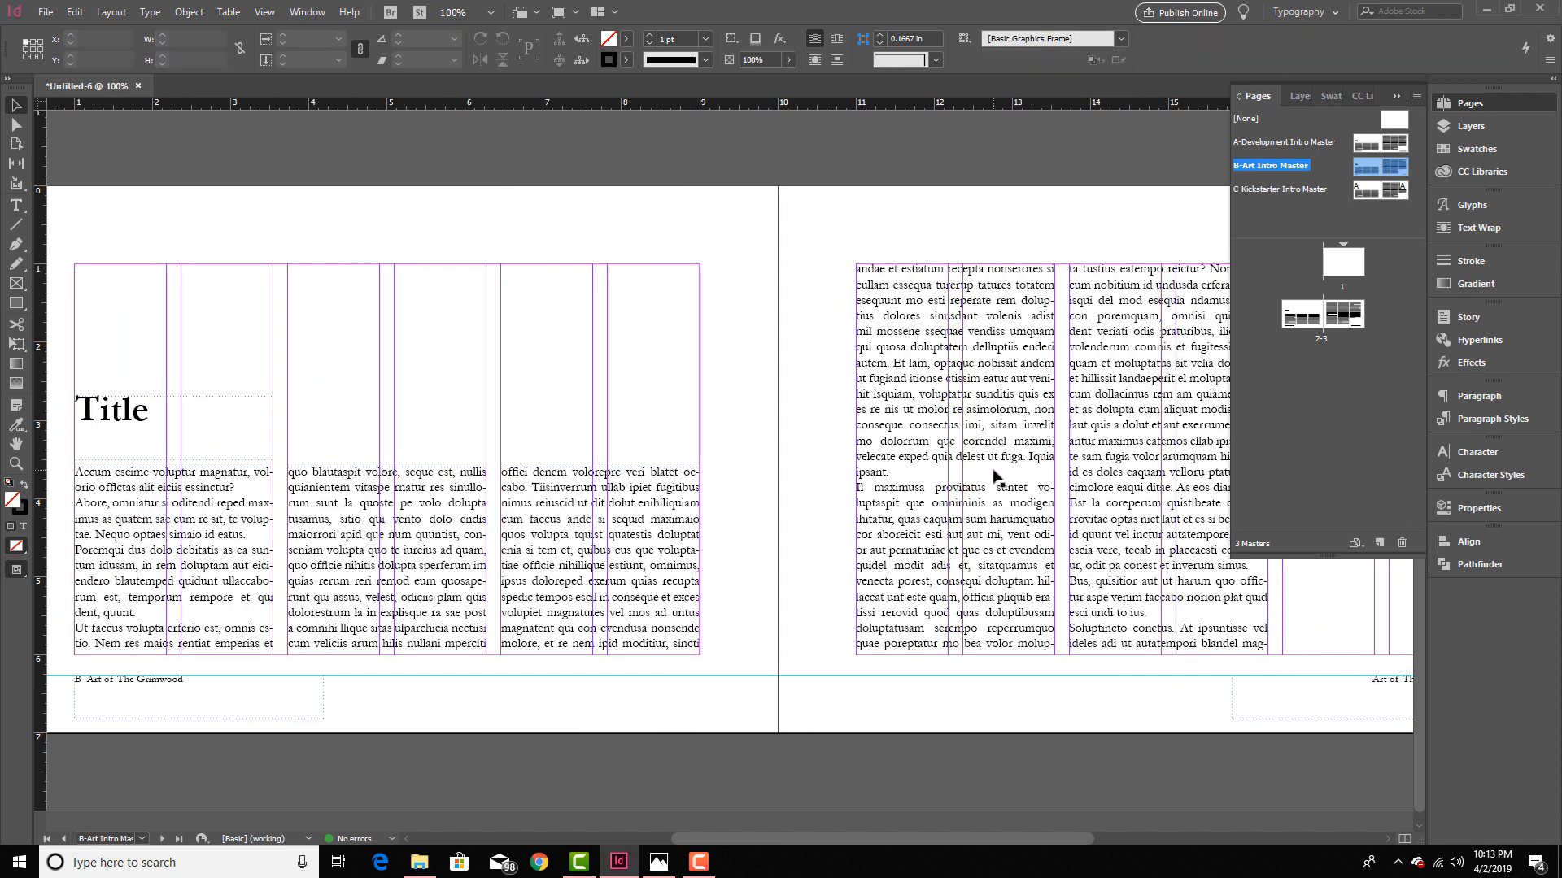
key("ctrl+minus")
scroll(1075, 532, "right", 2)
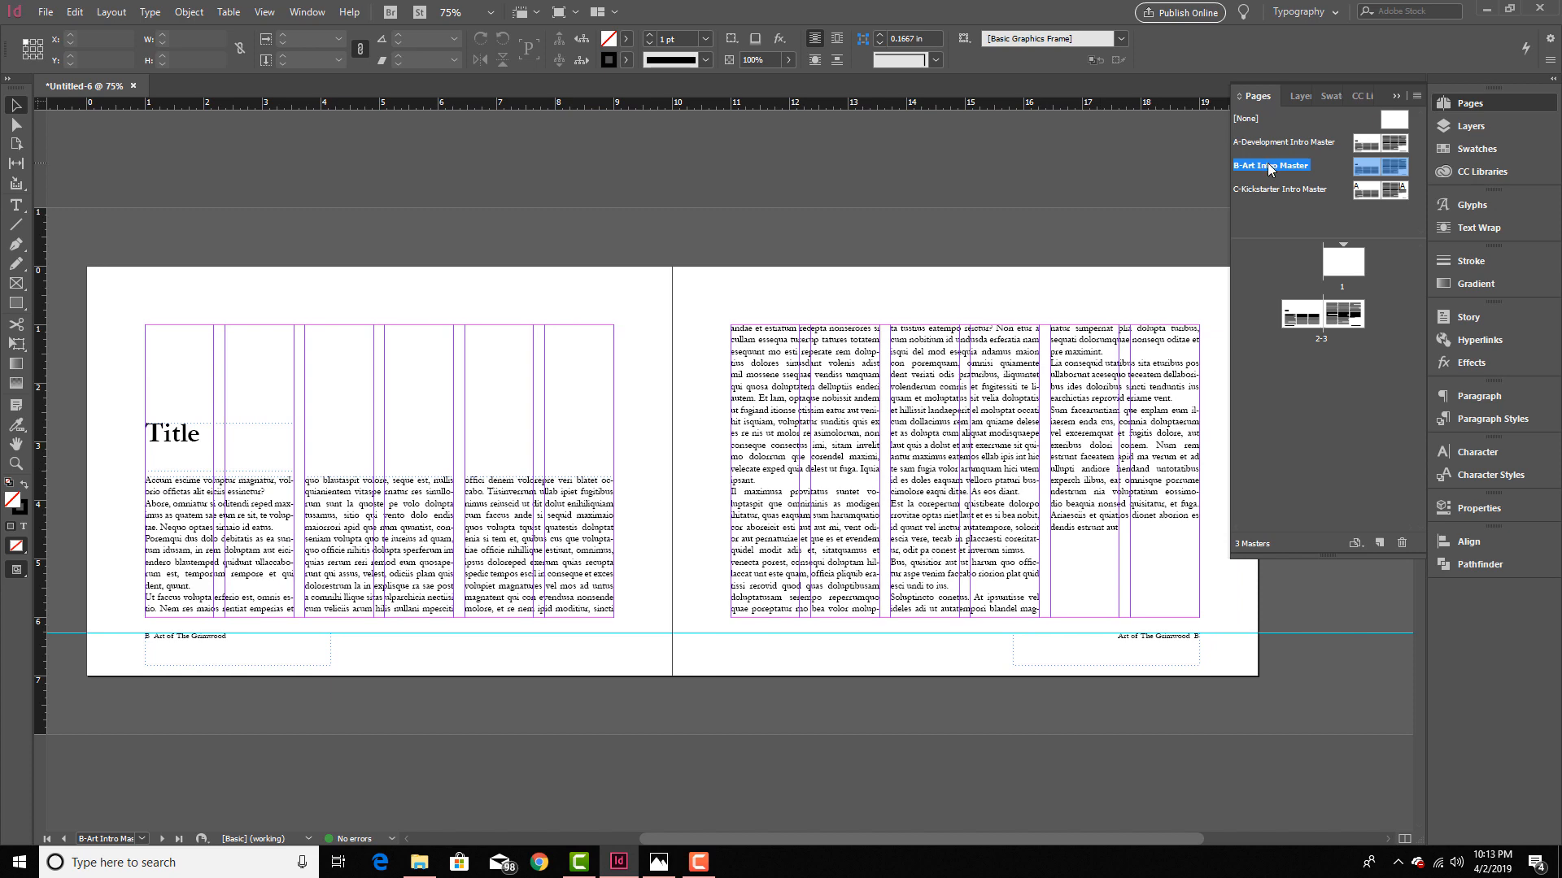
left_click(1379, 543)
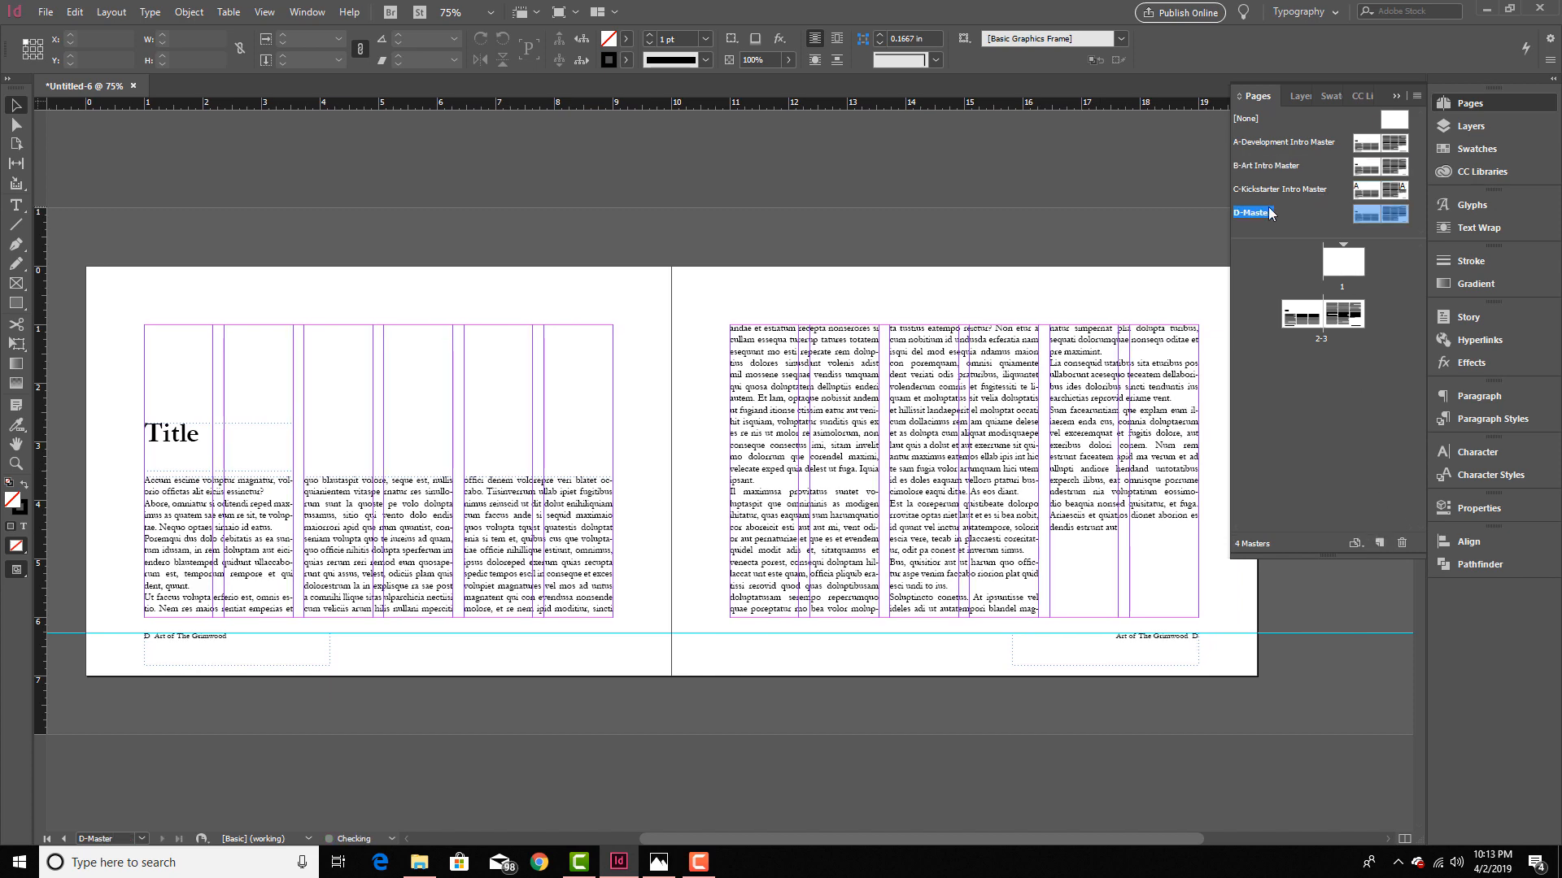
Step: Give the duplicated D-Master the prefix B and the name "Art Pages Master", and place it directly after the B-Art Intro Master
right_click(1270, 213)
left_click(1318, 309)
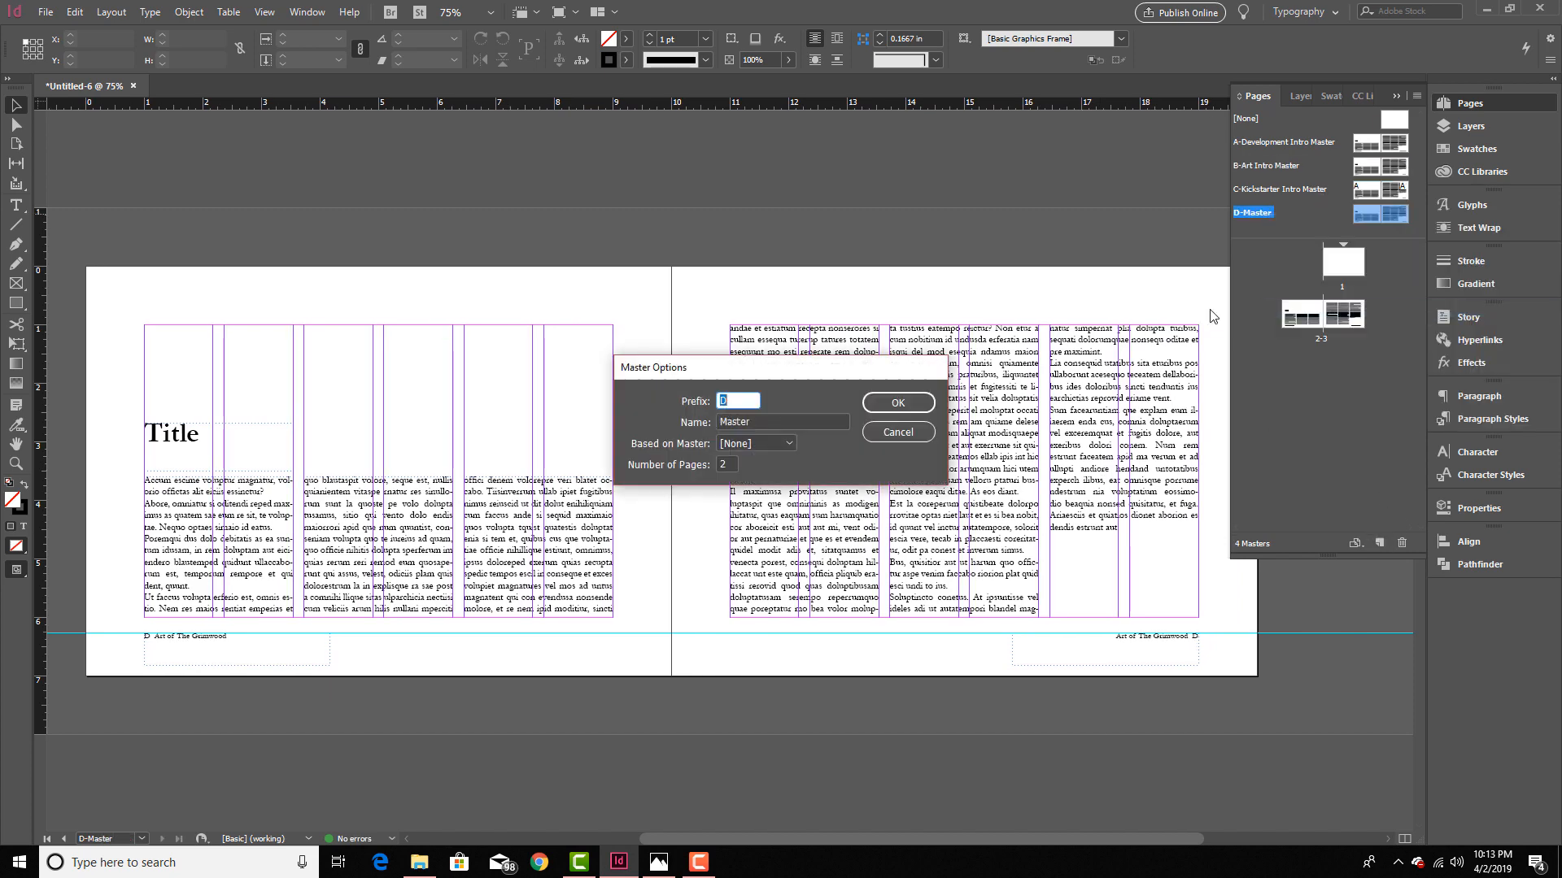
key("Tab")
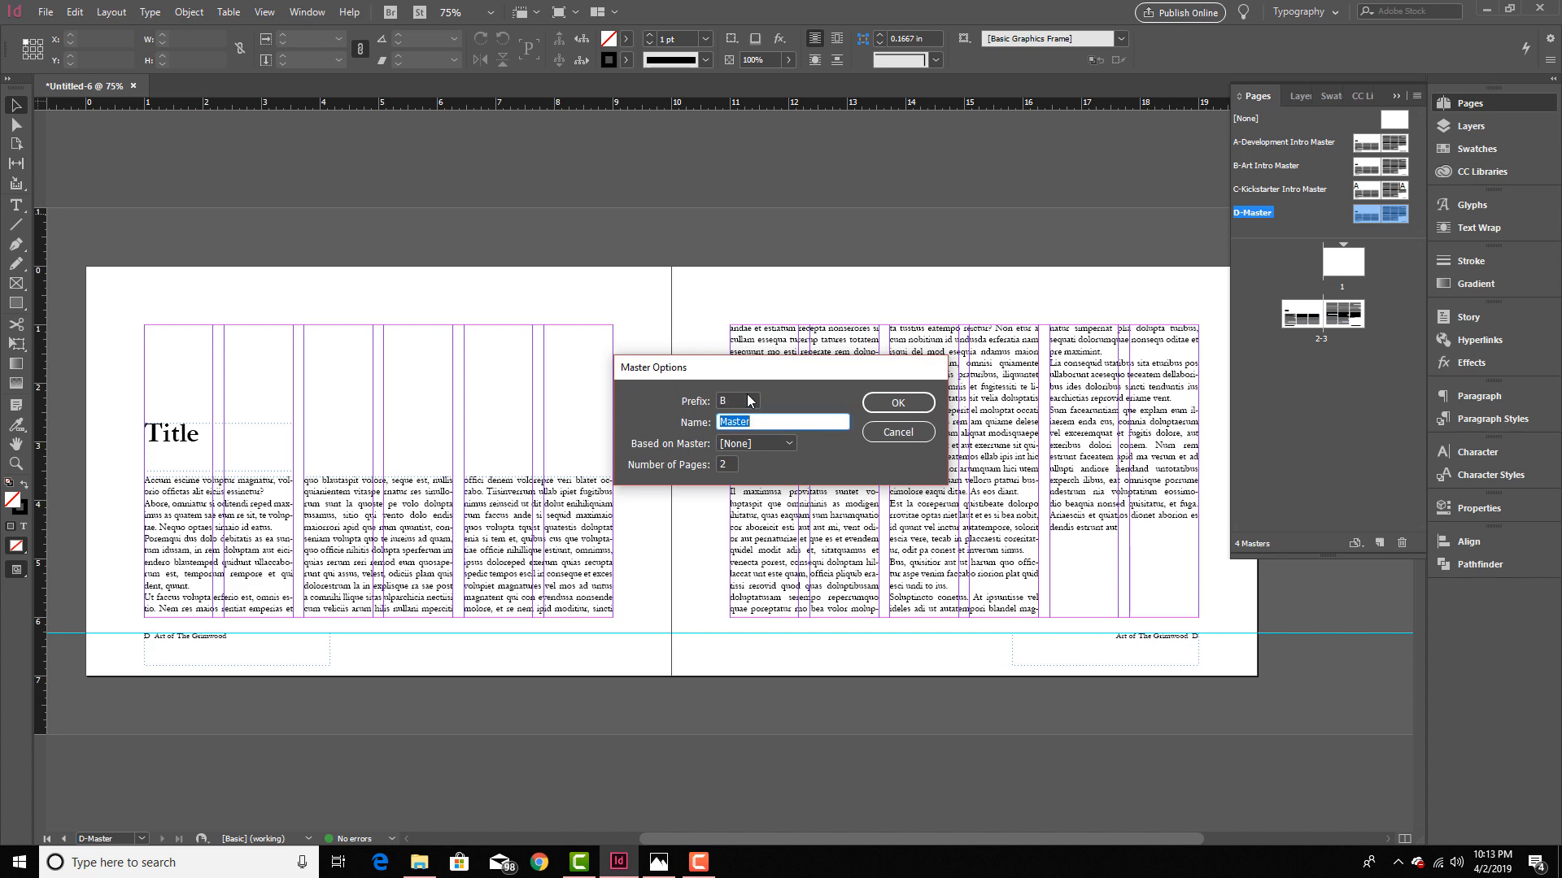
type("Art Pages Master")
left_click(898, 403)
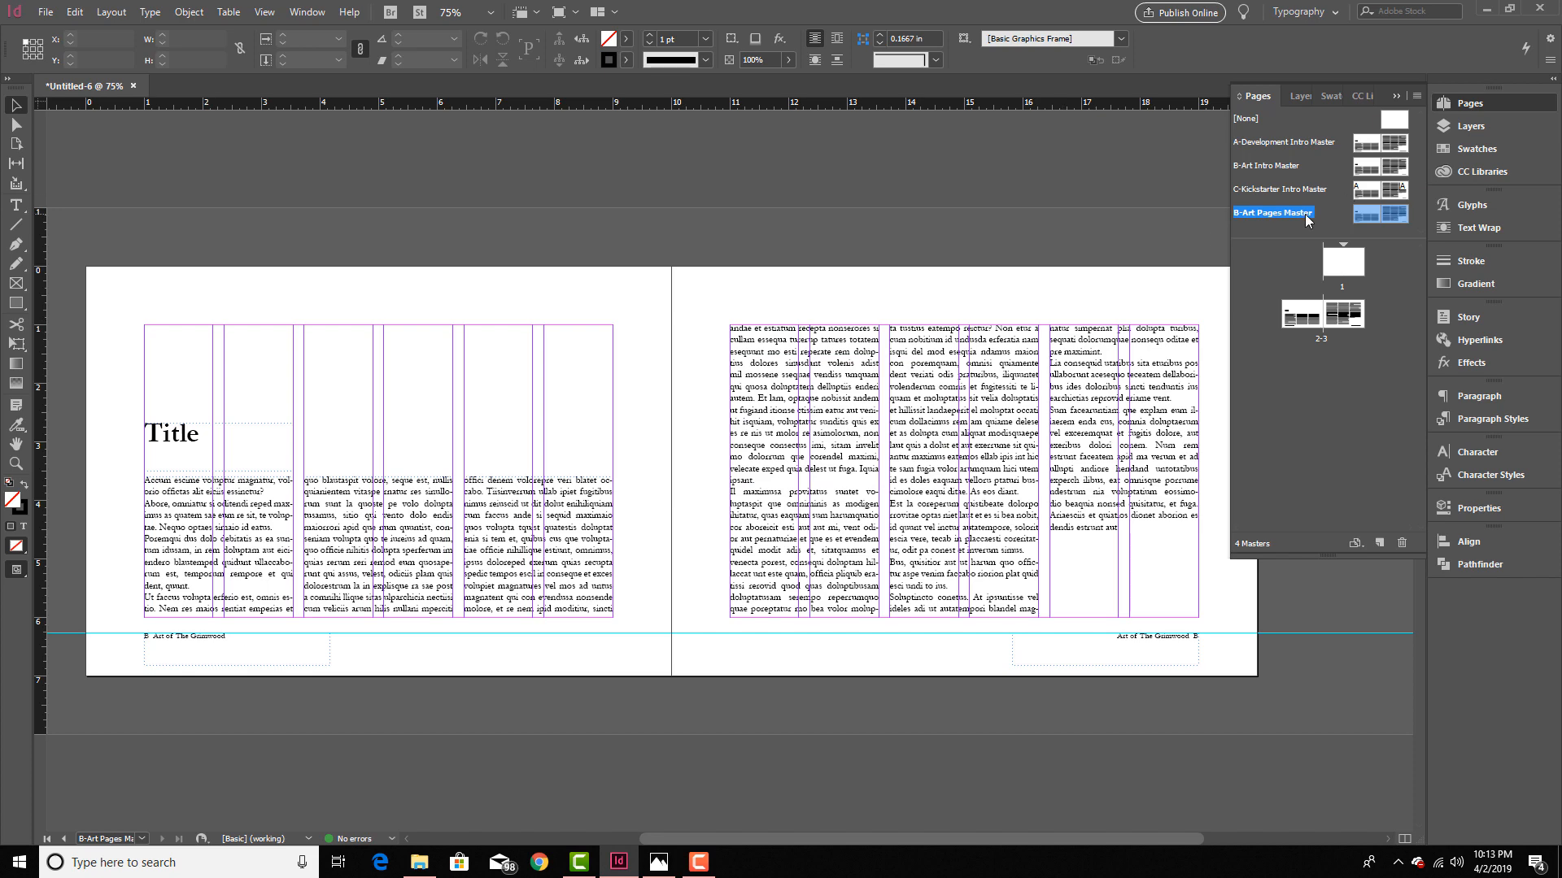
left_click_drag(1308, 219, 1367, 176)
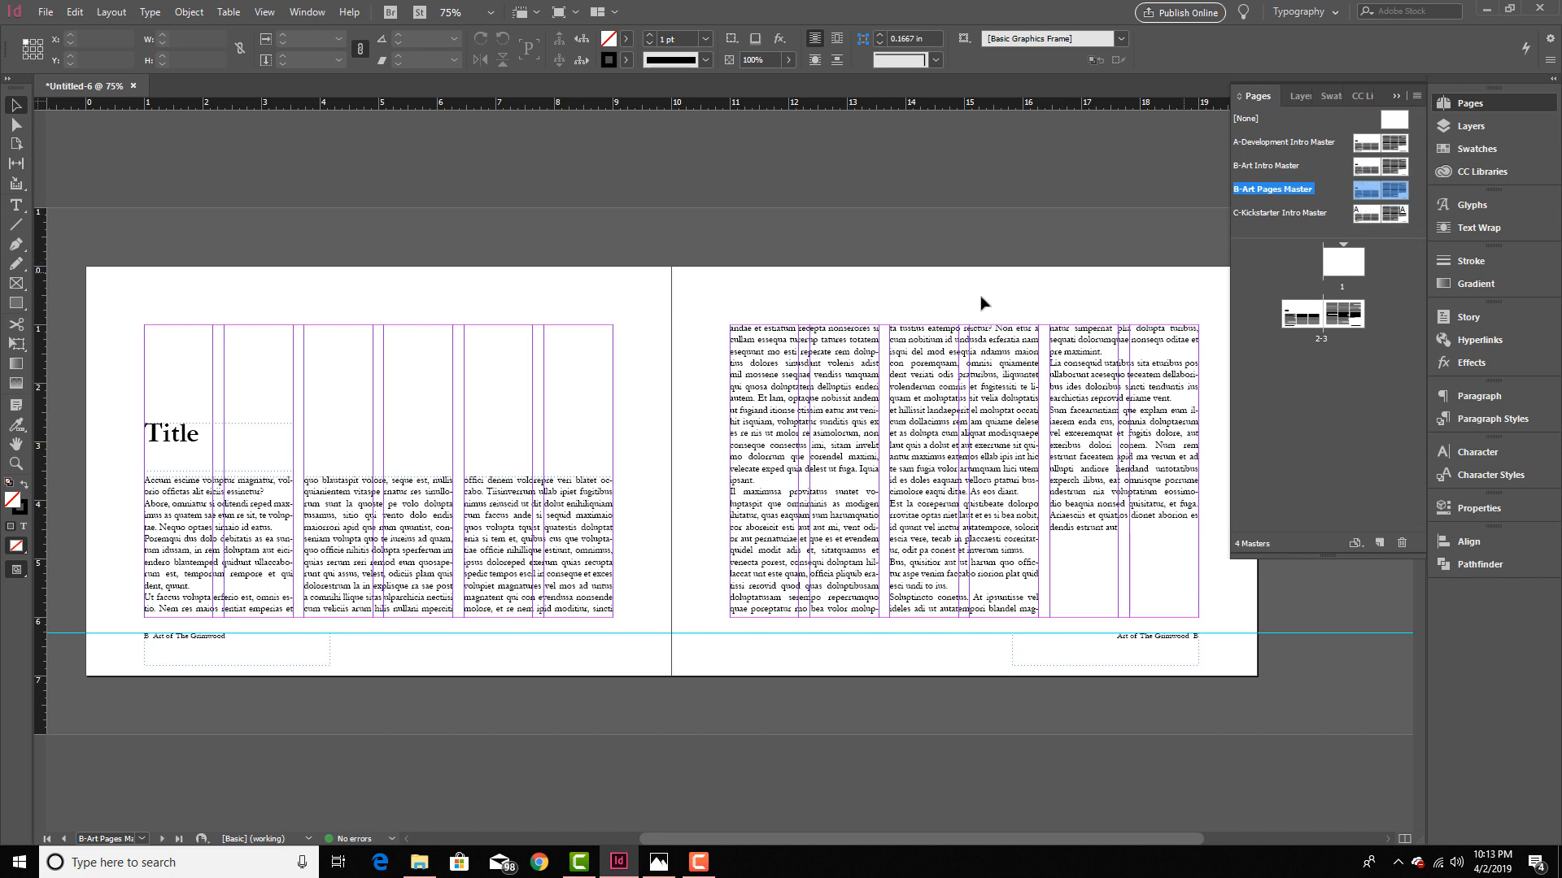
Step: Delete the second and third body text frames from the left page of the Art Pages Master
left_click(373, 519)
left_click(491, 546, "shift")
key("Delete")
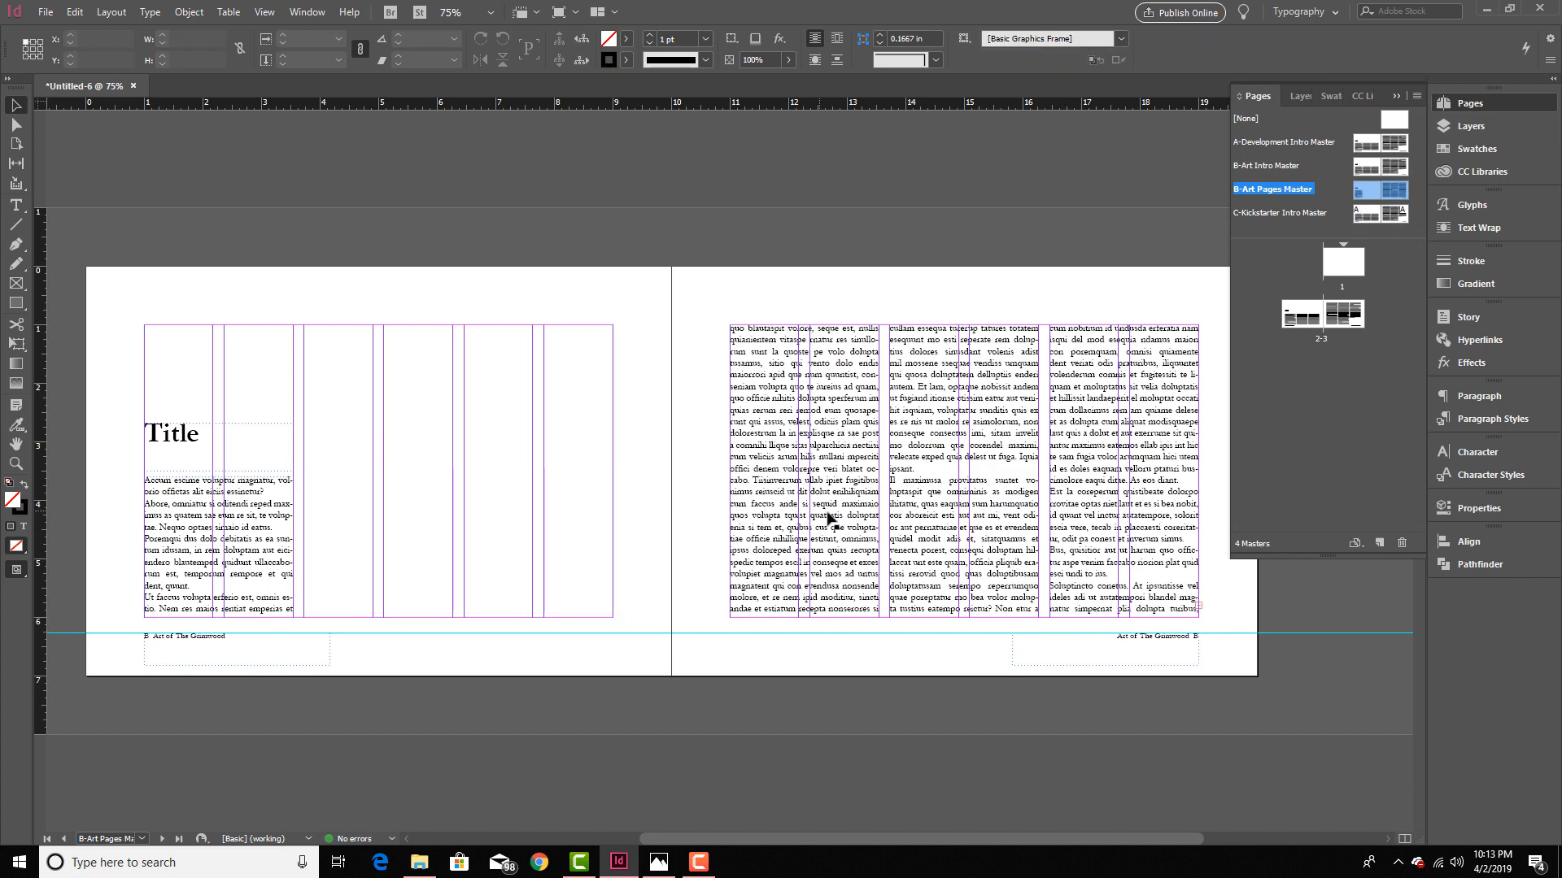
Step: Delete the right page's first two body text frames and shorten the remaining outer one from its upper edge to 2.4 in high
left_click(827, 518)
left_click(979, 520, "shift")
key("Delete")
left_click(1110, 456)
left_click_drag(1124, 325, 1124, 477)
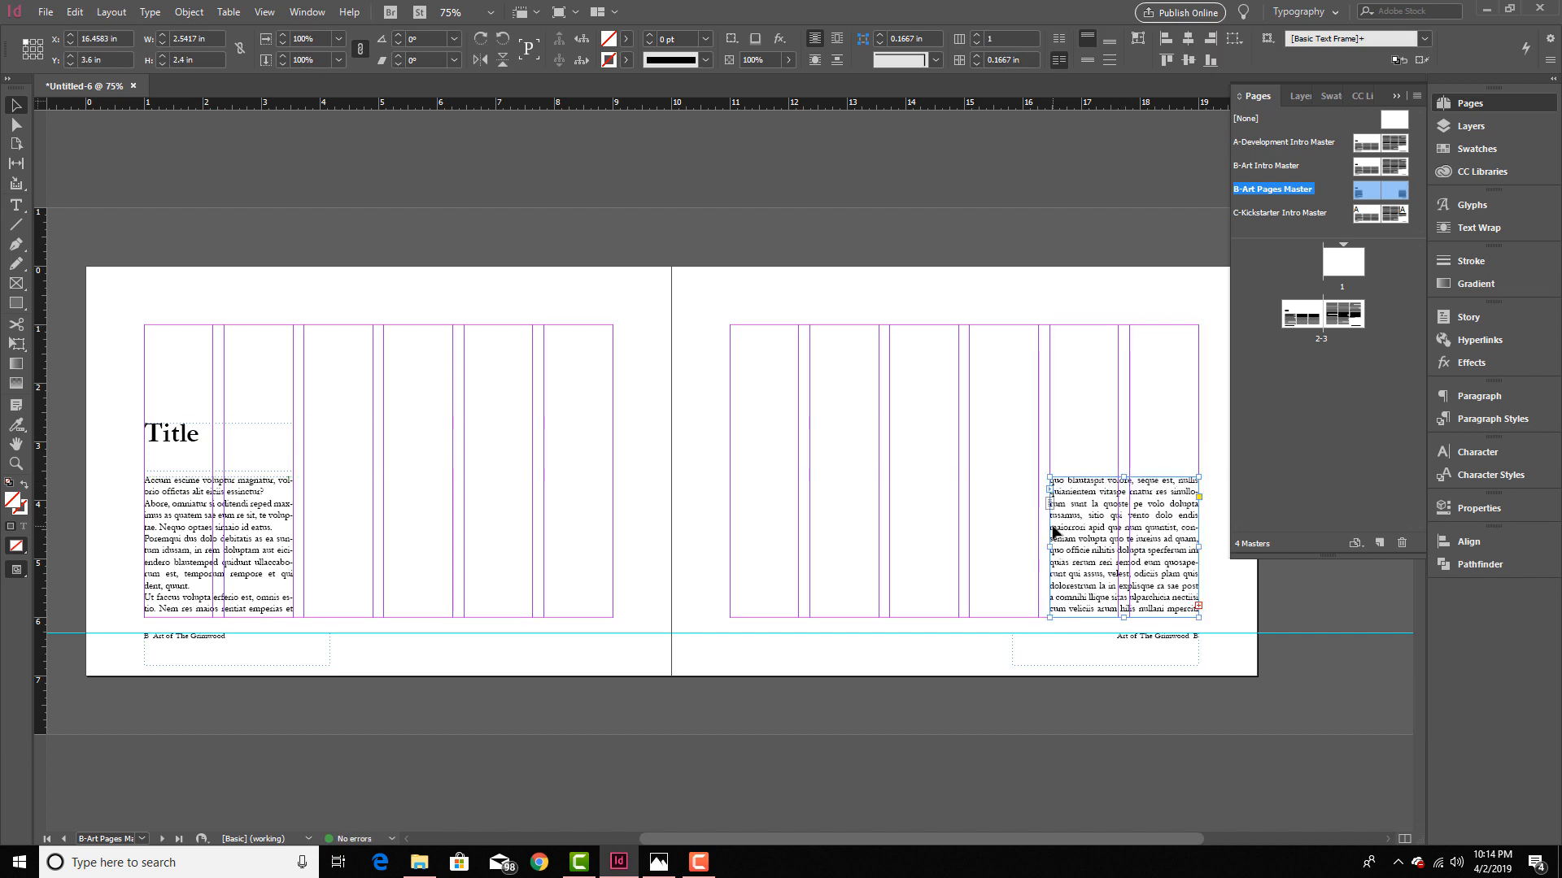
Step: Copy the left page's Title frame to above the right page's body text and right-align its text
left_click(195, 436)
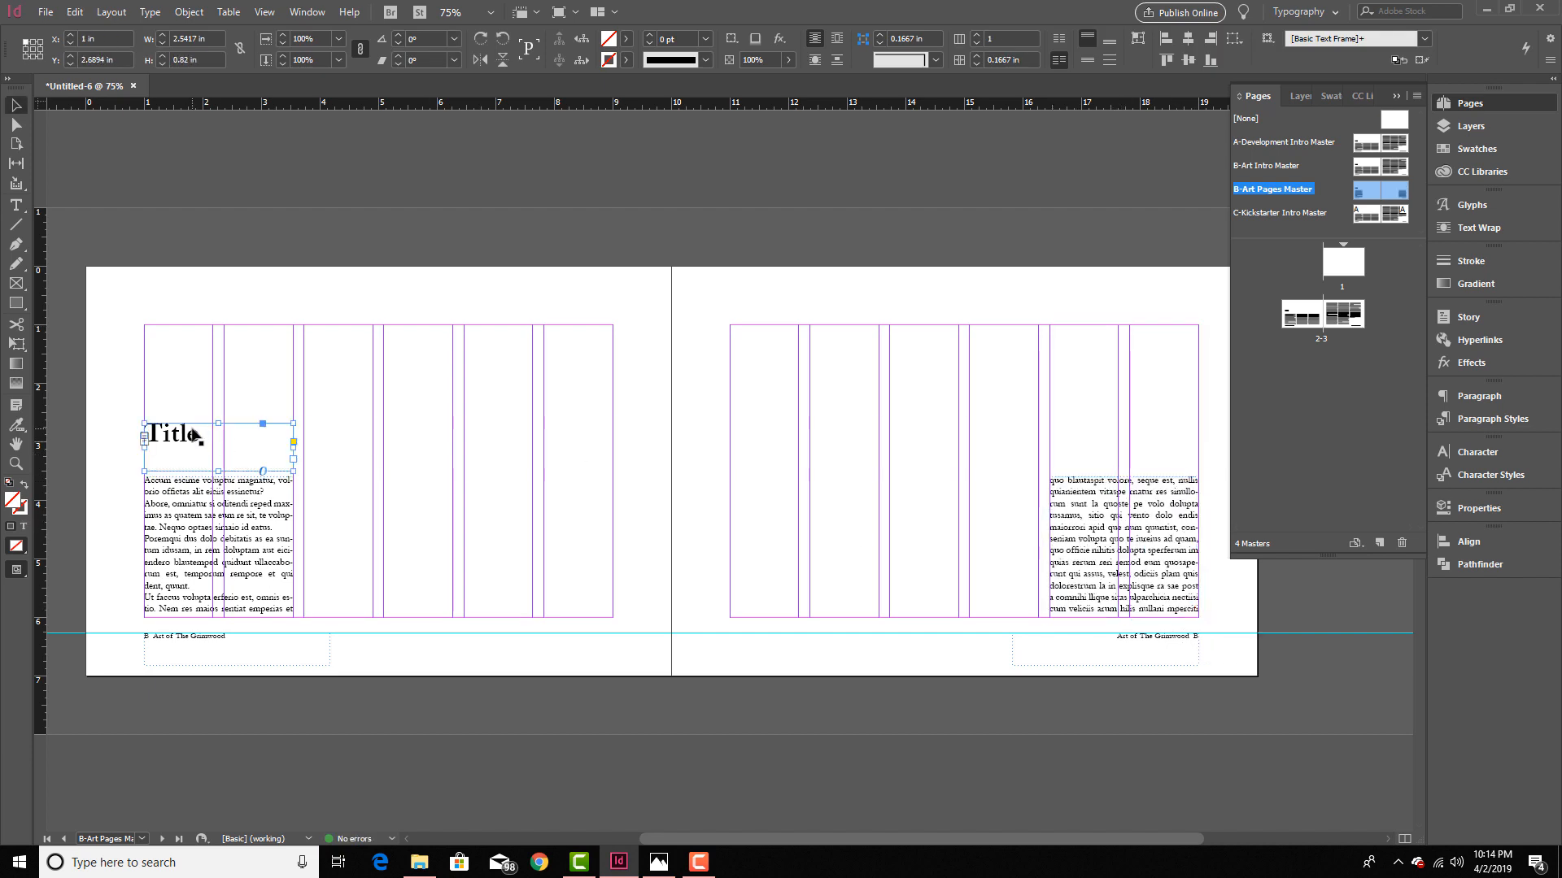
left_click_drag(195, 437, 1100, 437)
double_click(1108, 437)
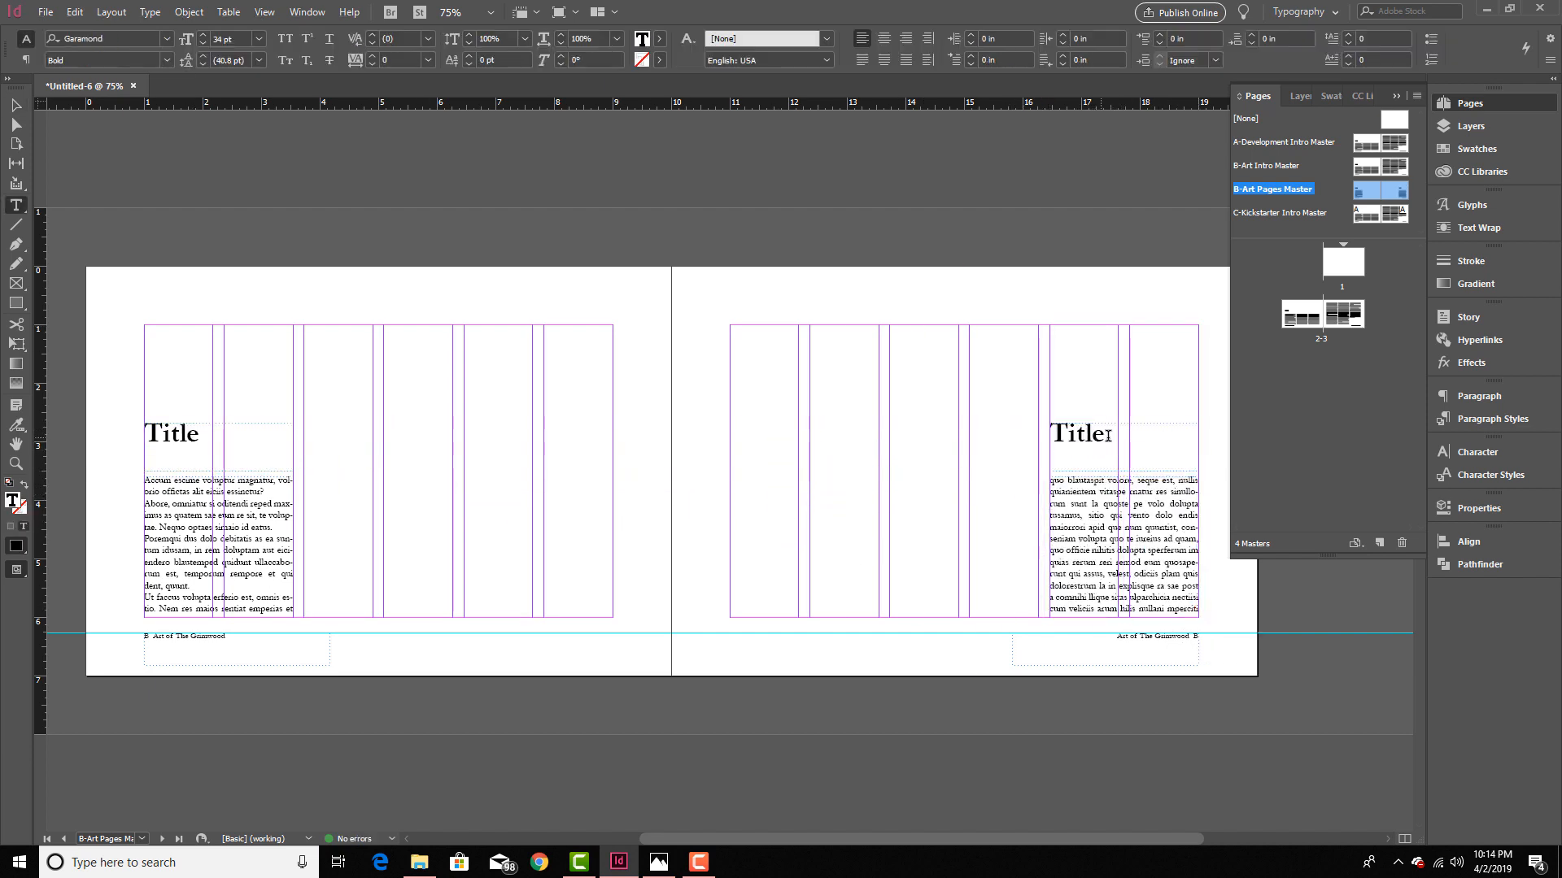
key("ctrl+a")
left_click(905, 38)
key("Escape")
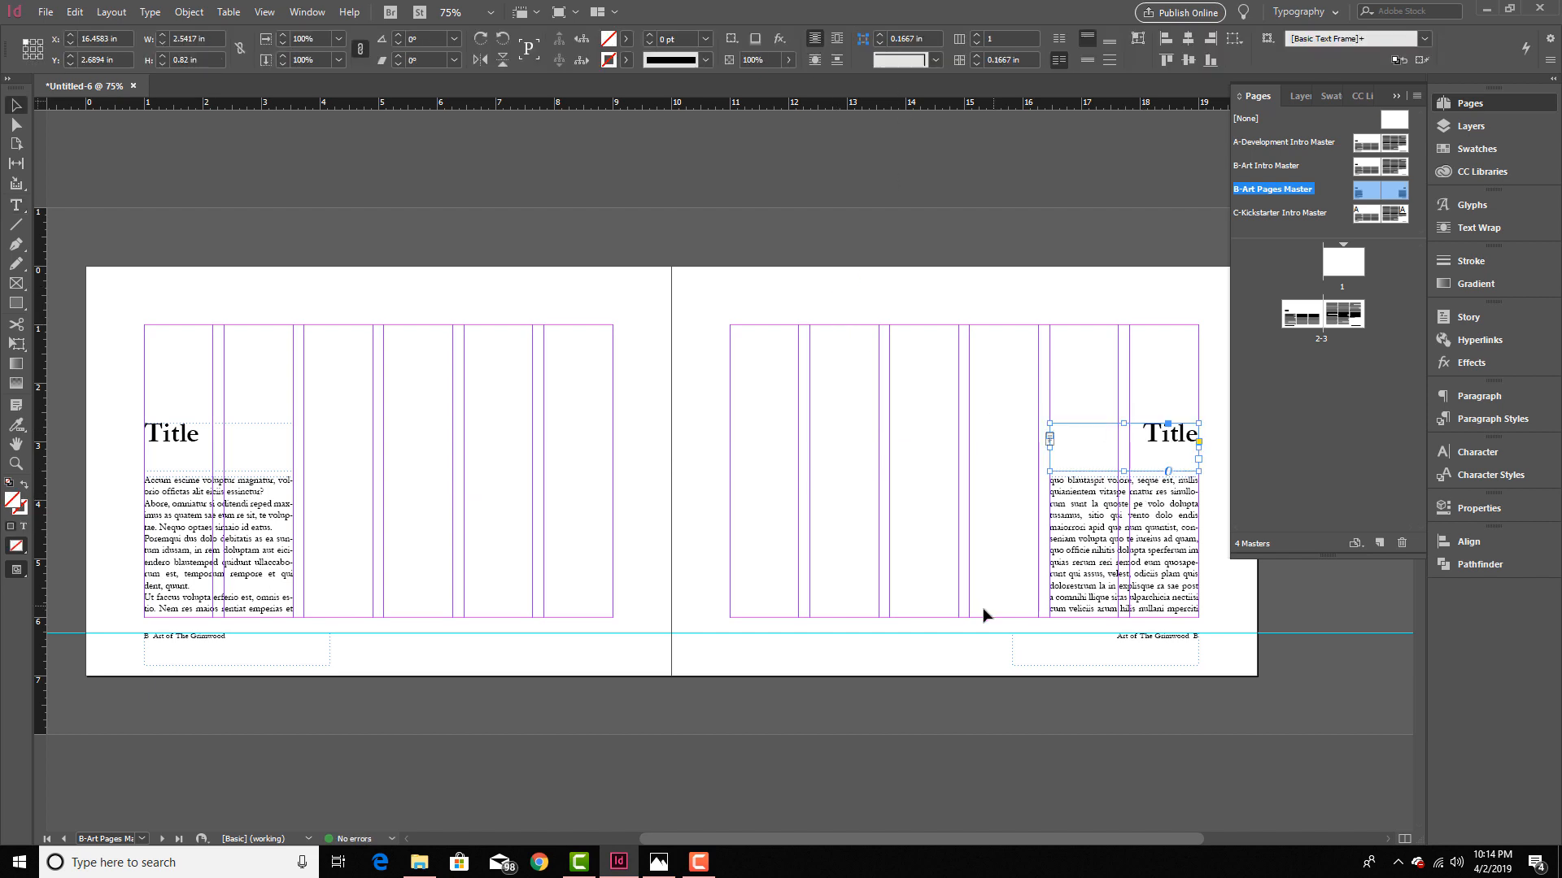
left_click(984, 616)
Step: On the left page, draw an 8 x 1.625 in picture frame across the top and two 3.2 in high frames beside the text, each two columns wide
left_click(22, 286)
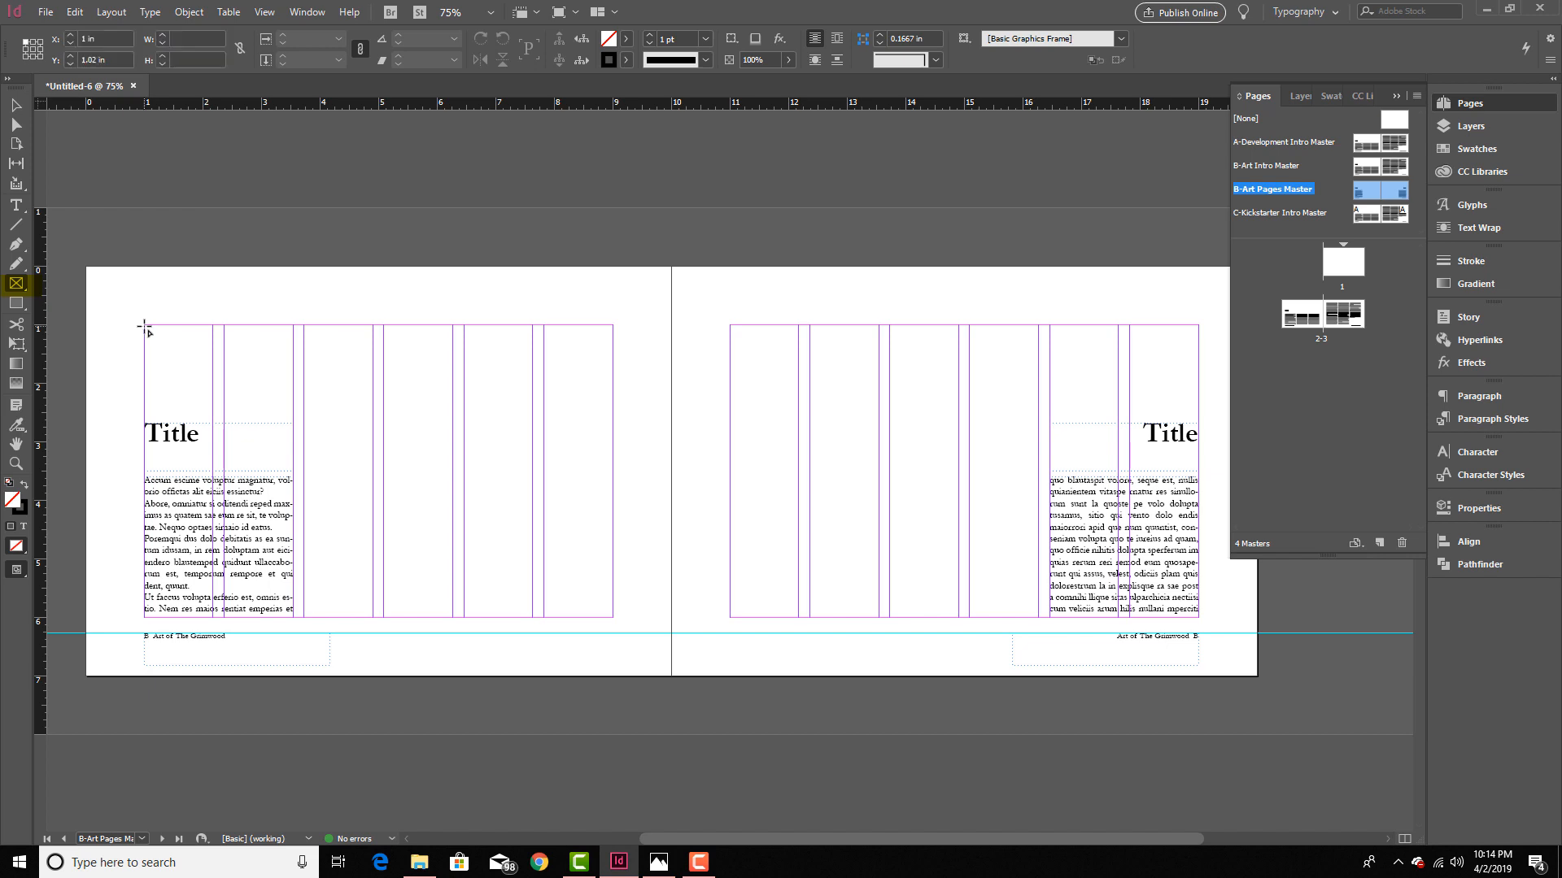
left_click_drag(144, 325, 613, 420)
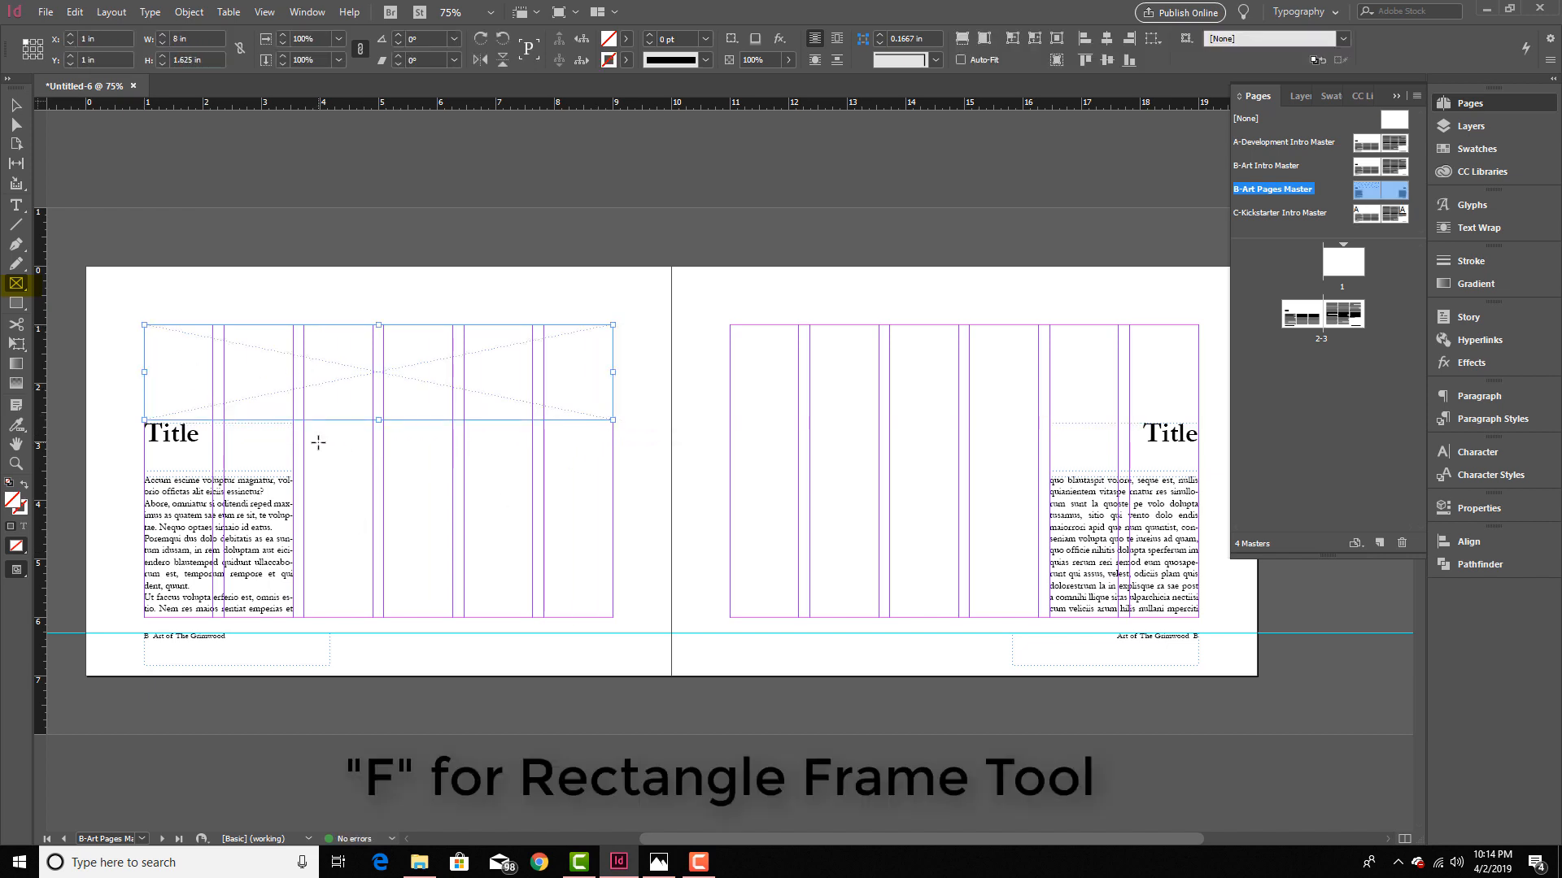
left_click_drag(303, 430, 453, 617)
left_click_drag(465, 429, 607, 617)
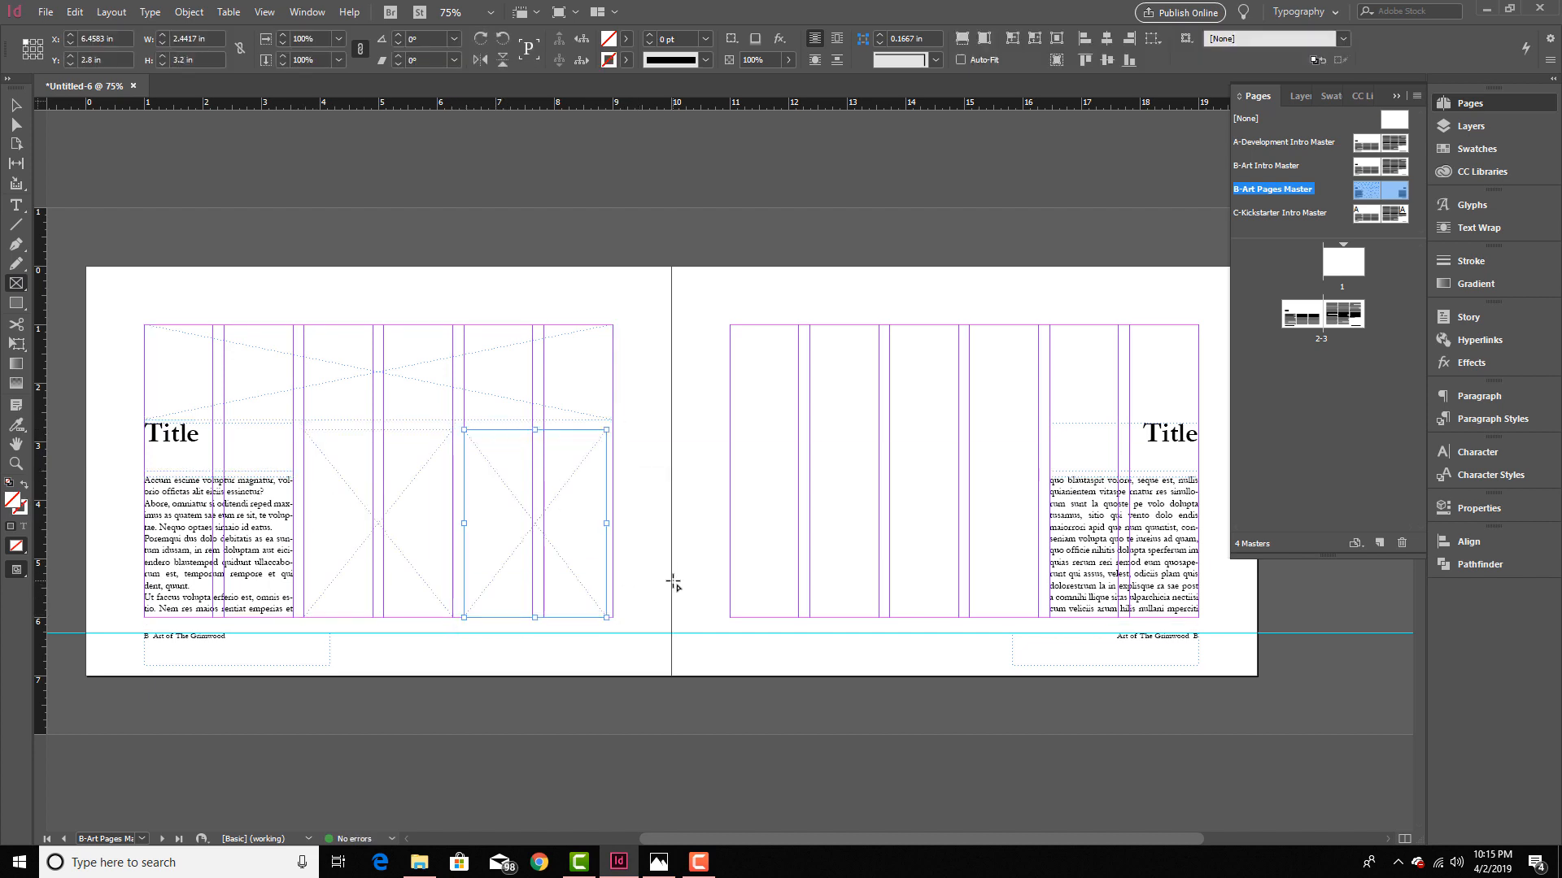
key("v")
left_click_drag(606, 523, 613, 523)
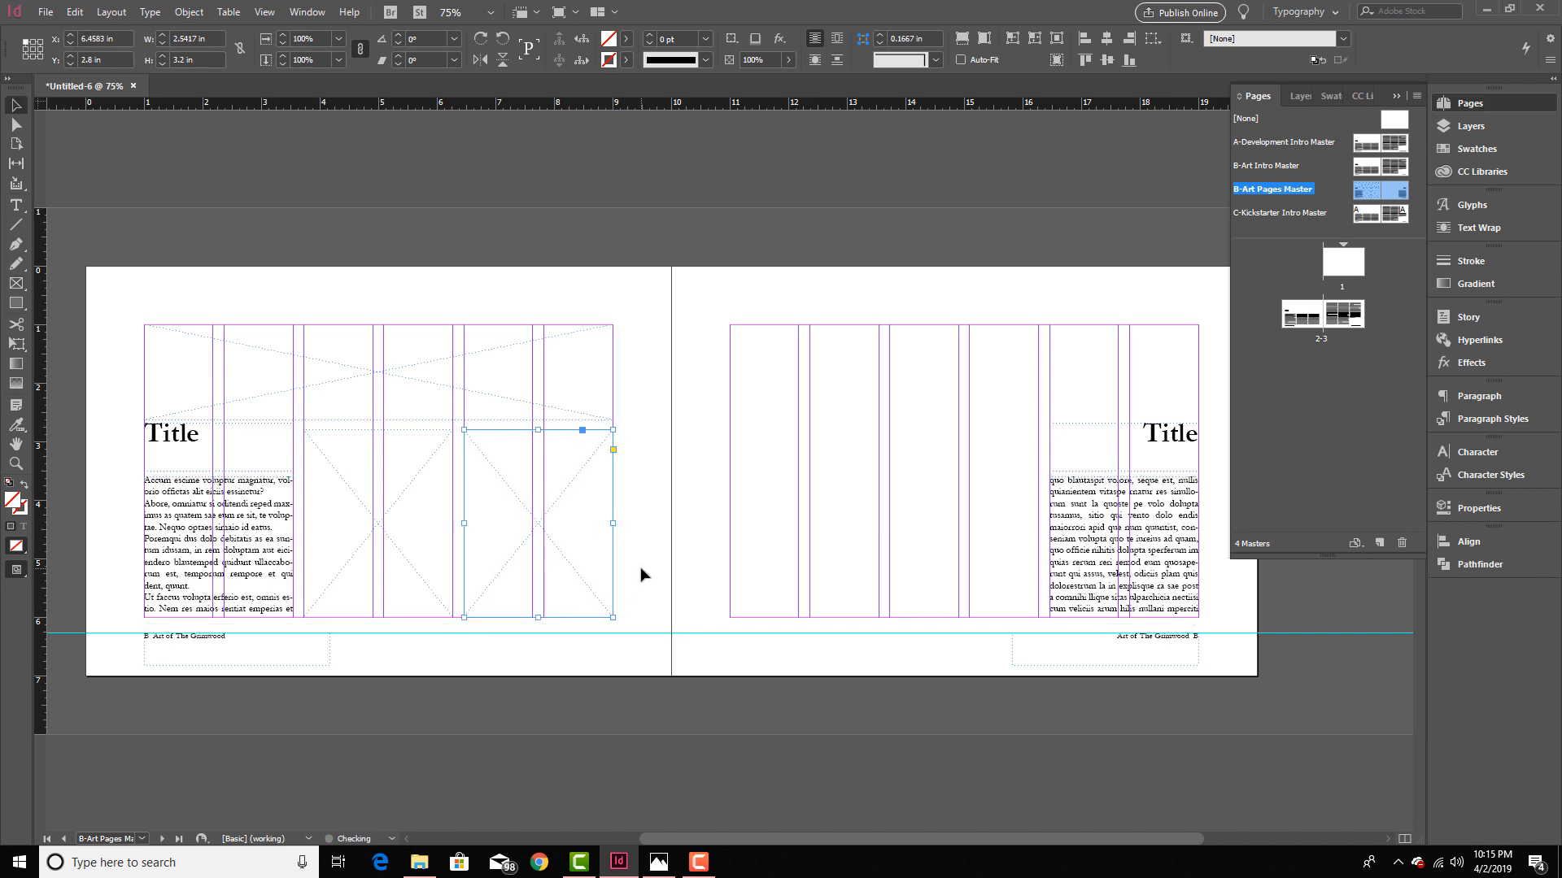
left_click(642, 575)
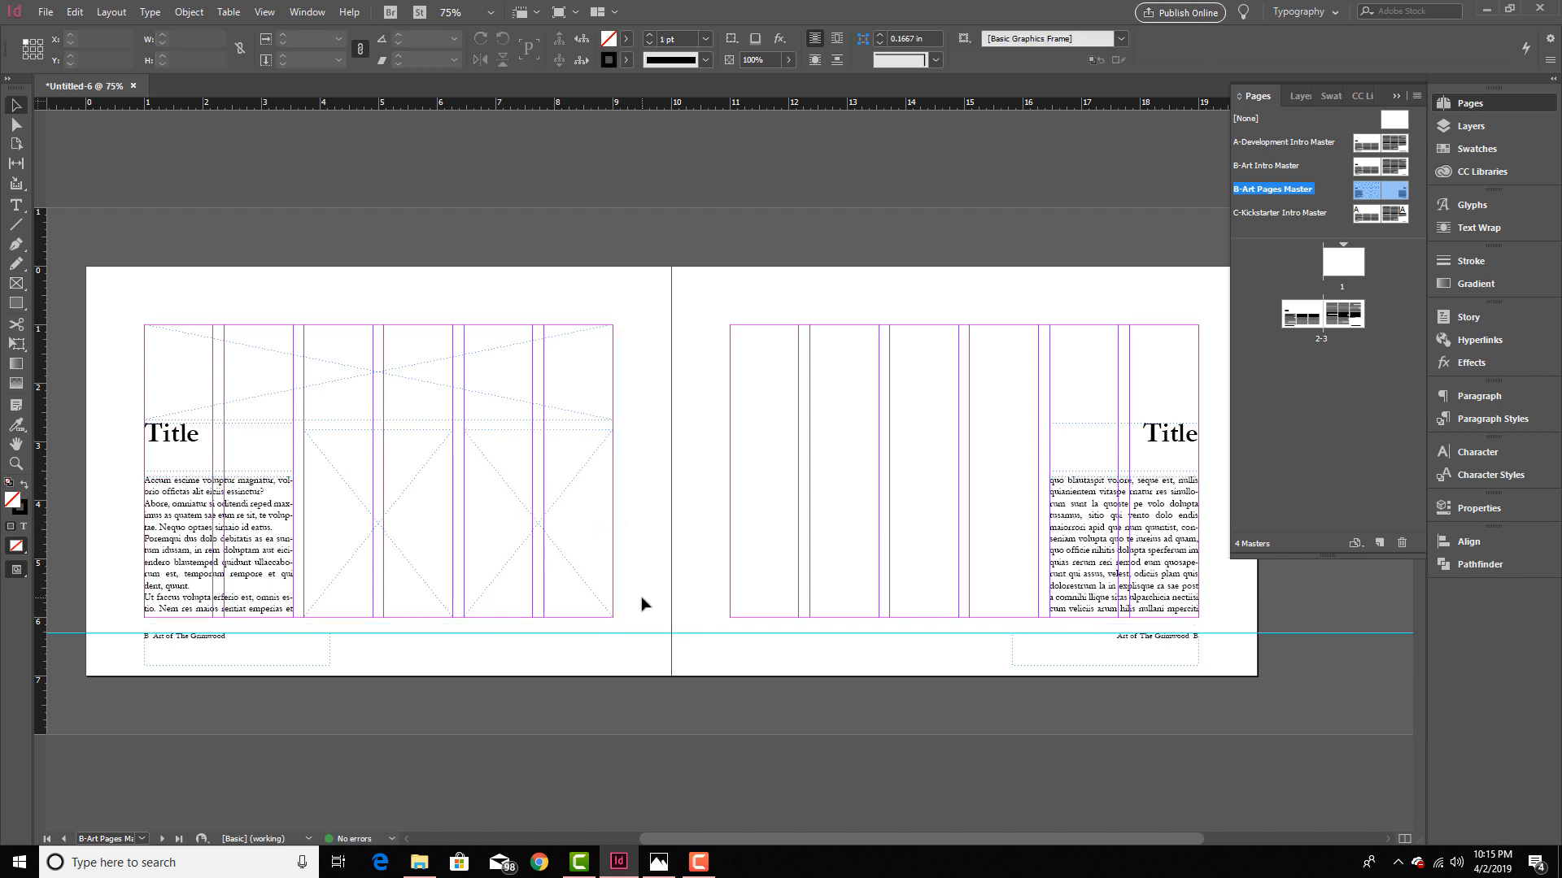
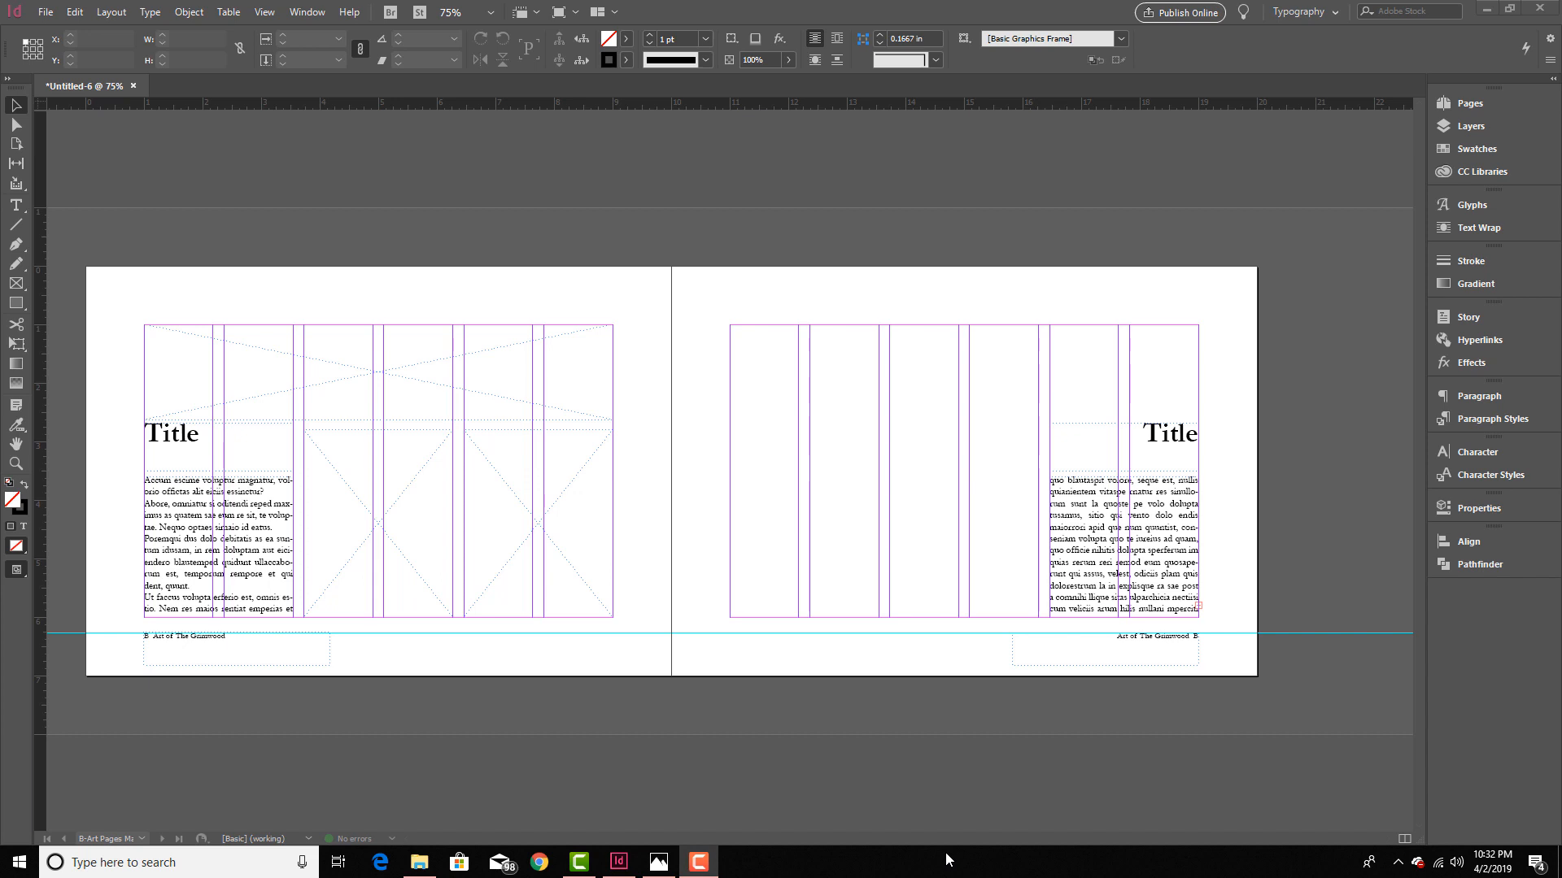
Step: Test the threading by inserting filler characters near the end of the left page's body text, and undo the insertion
left_click(277, 593)
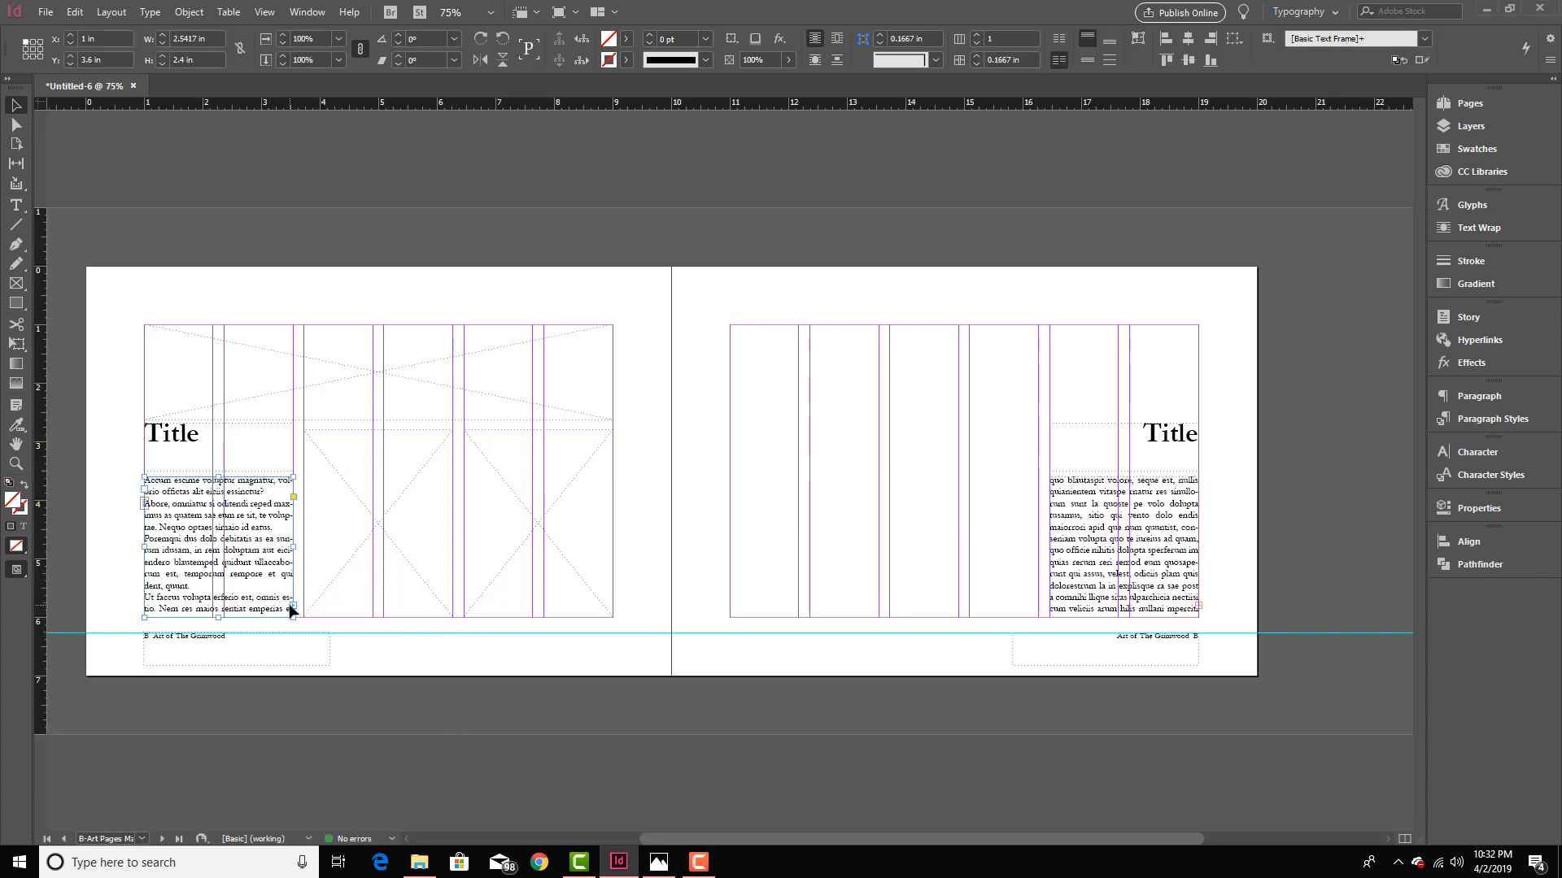
double_click(257, 603)
type("adfadfadfadfad")
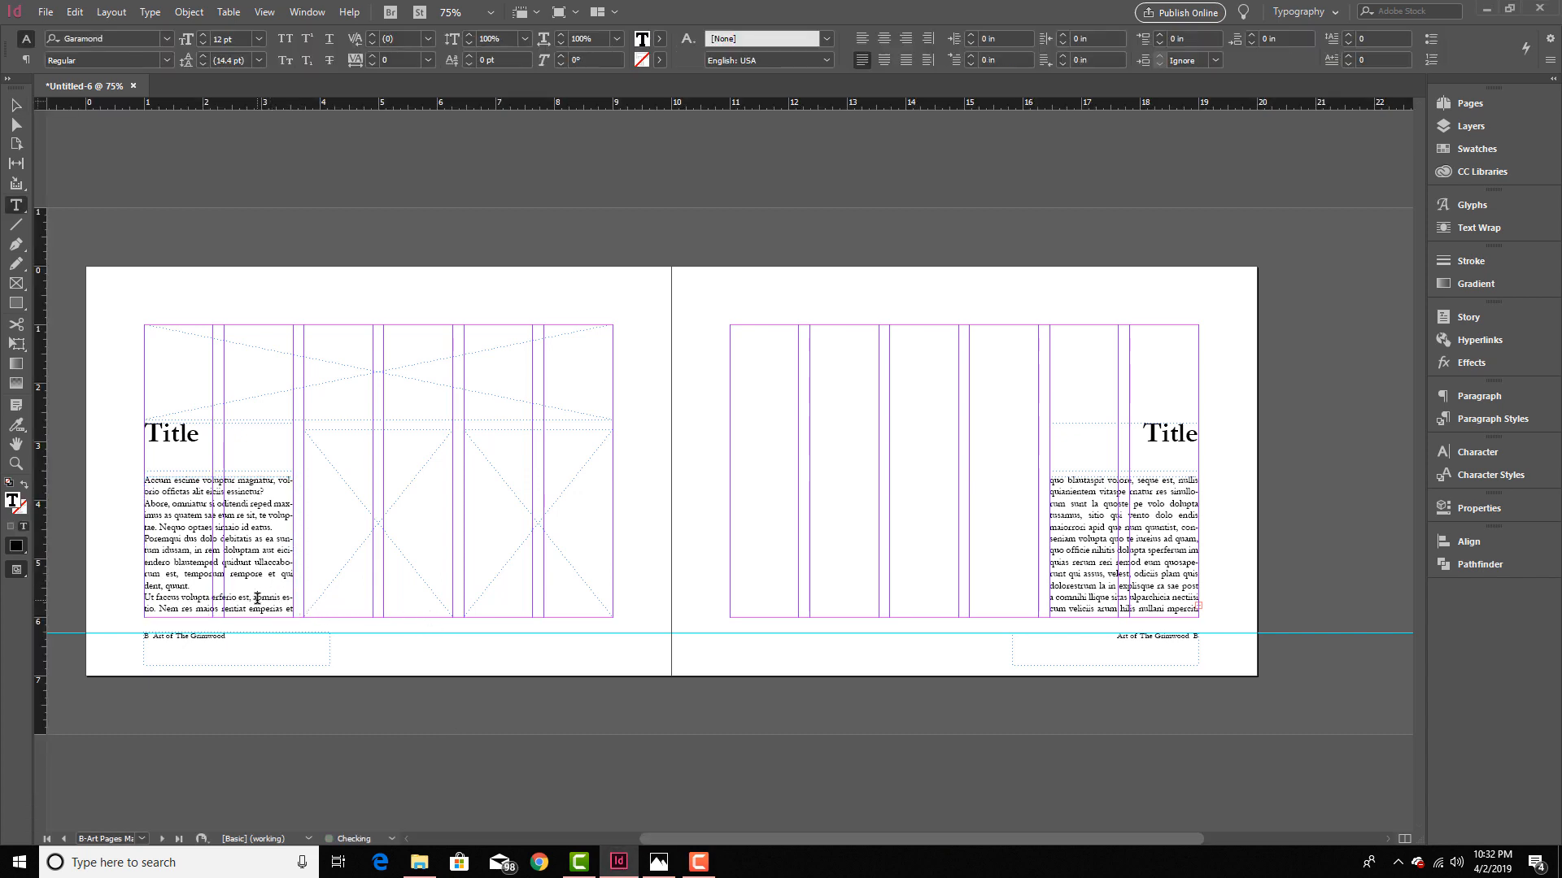
type("fad")
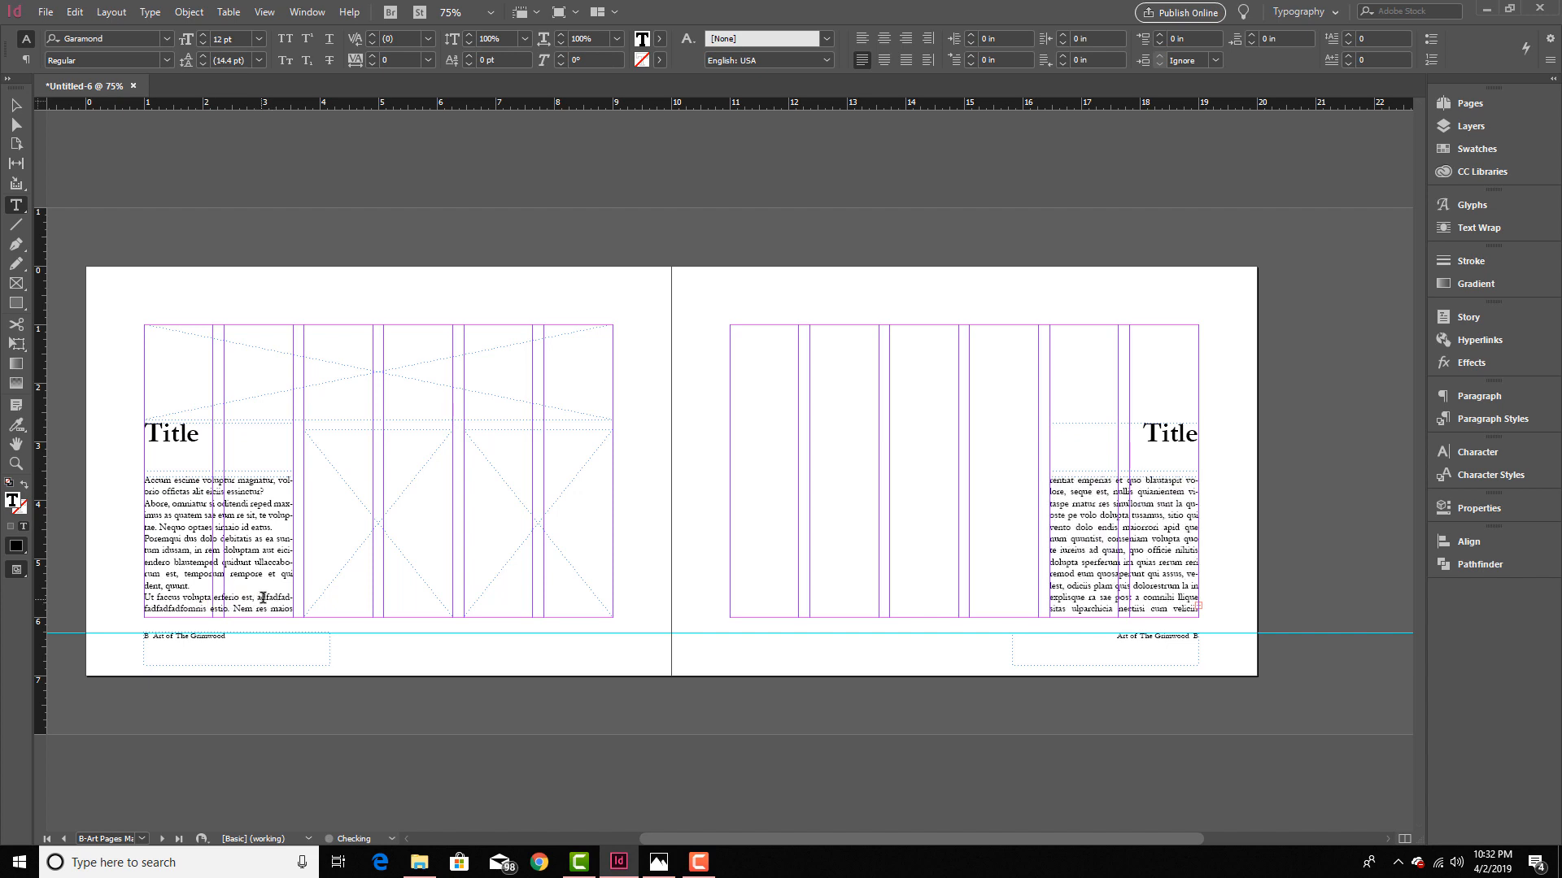
key("ctrl+z")
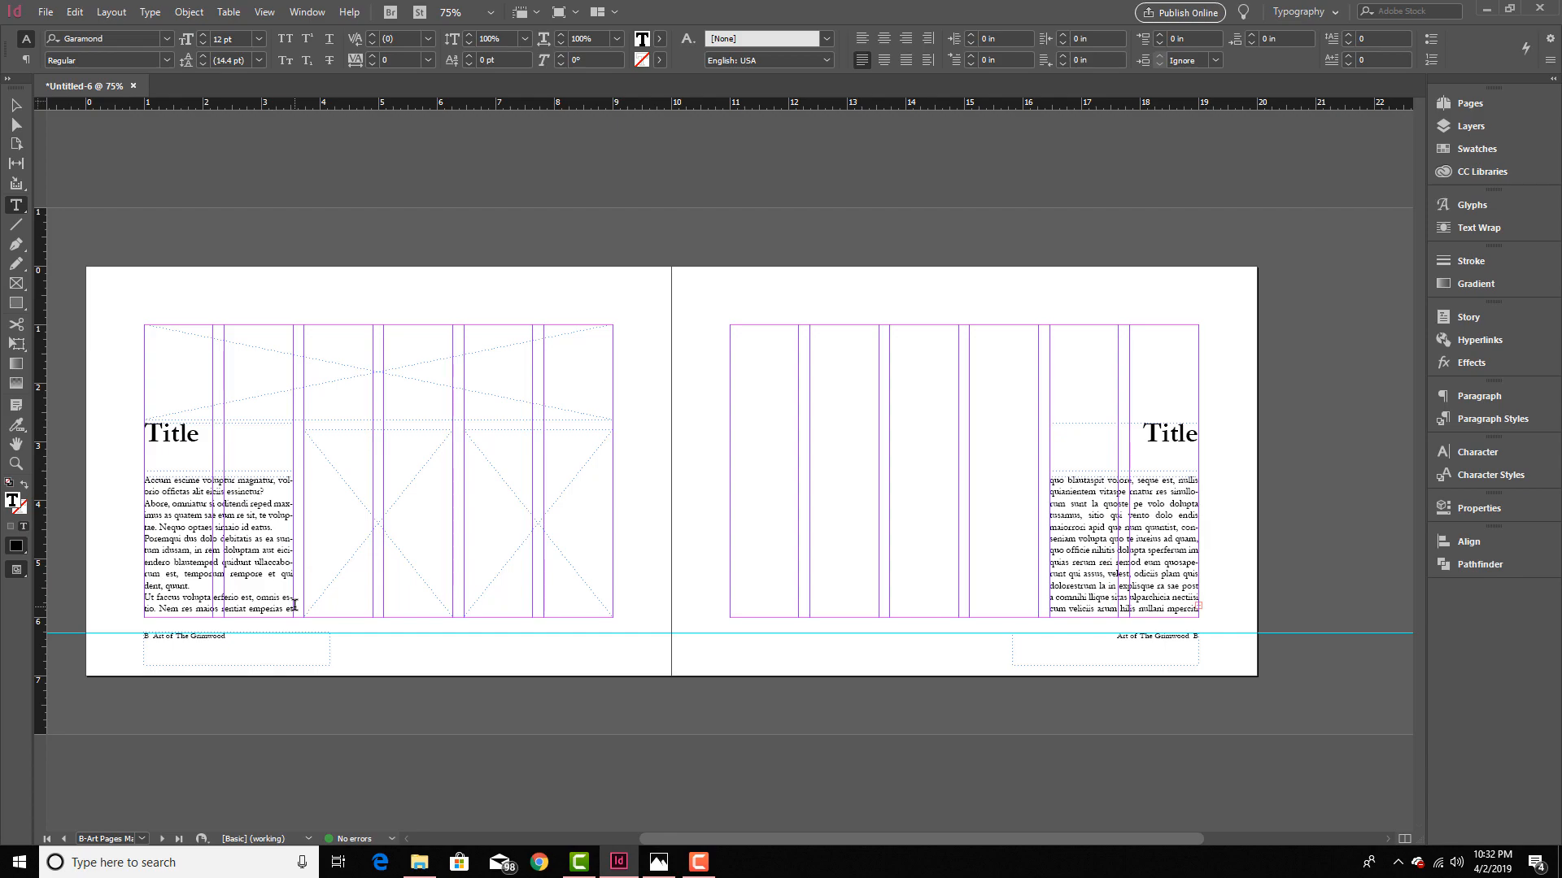
Step: Break the text thread between the left page's body frame and the right page's body frame
key("Escape")
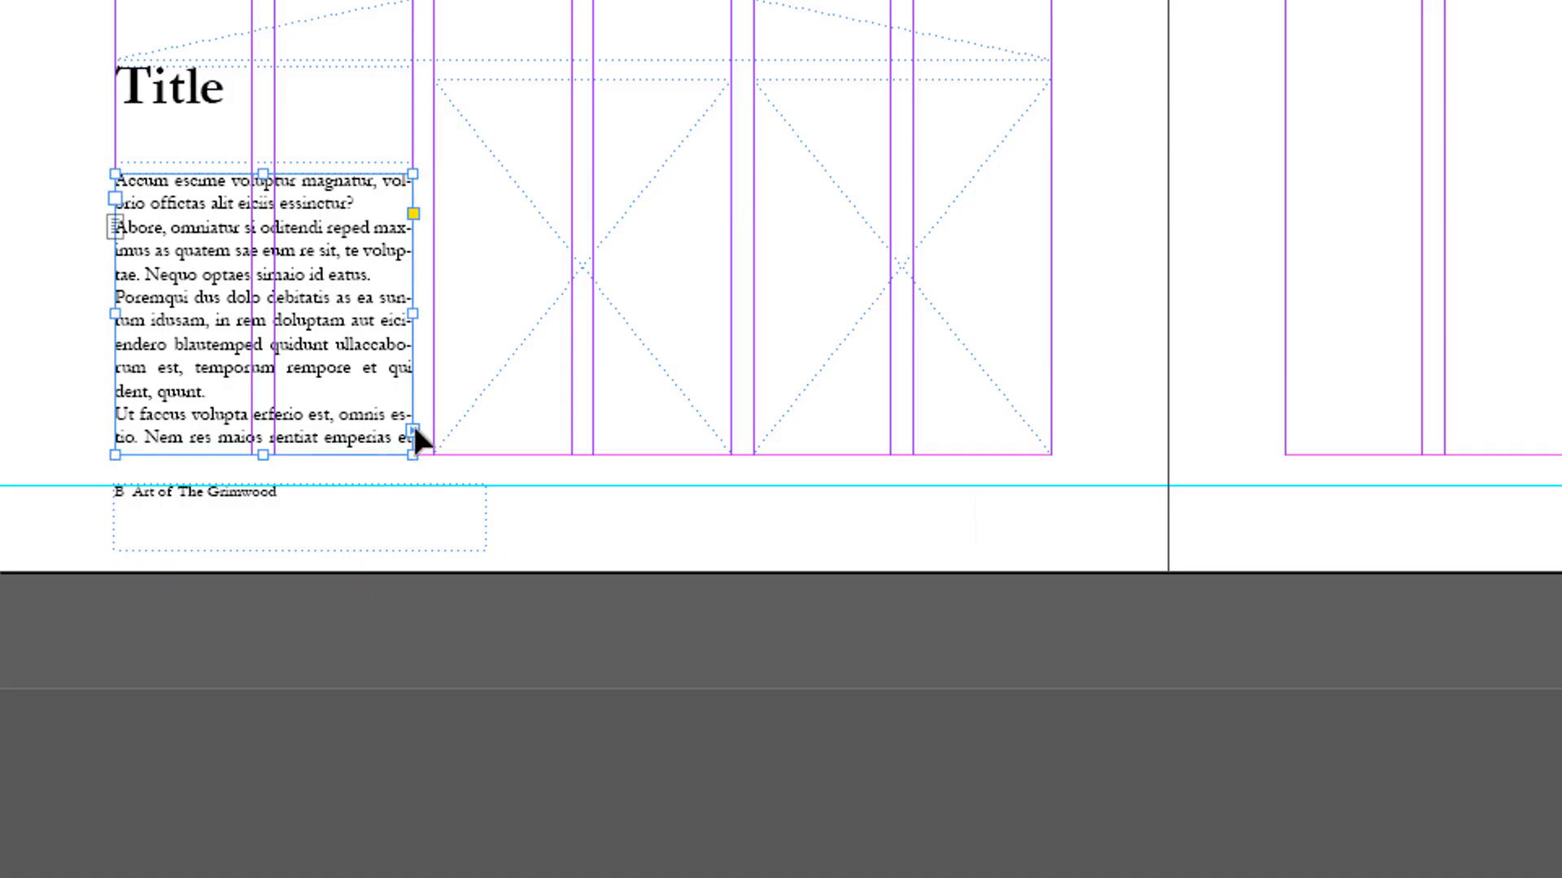
left_click(413, 430)
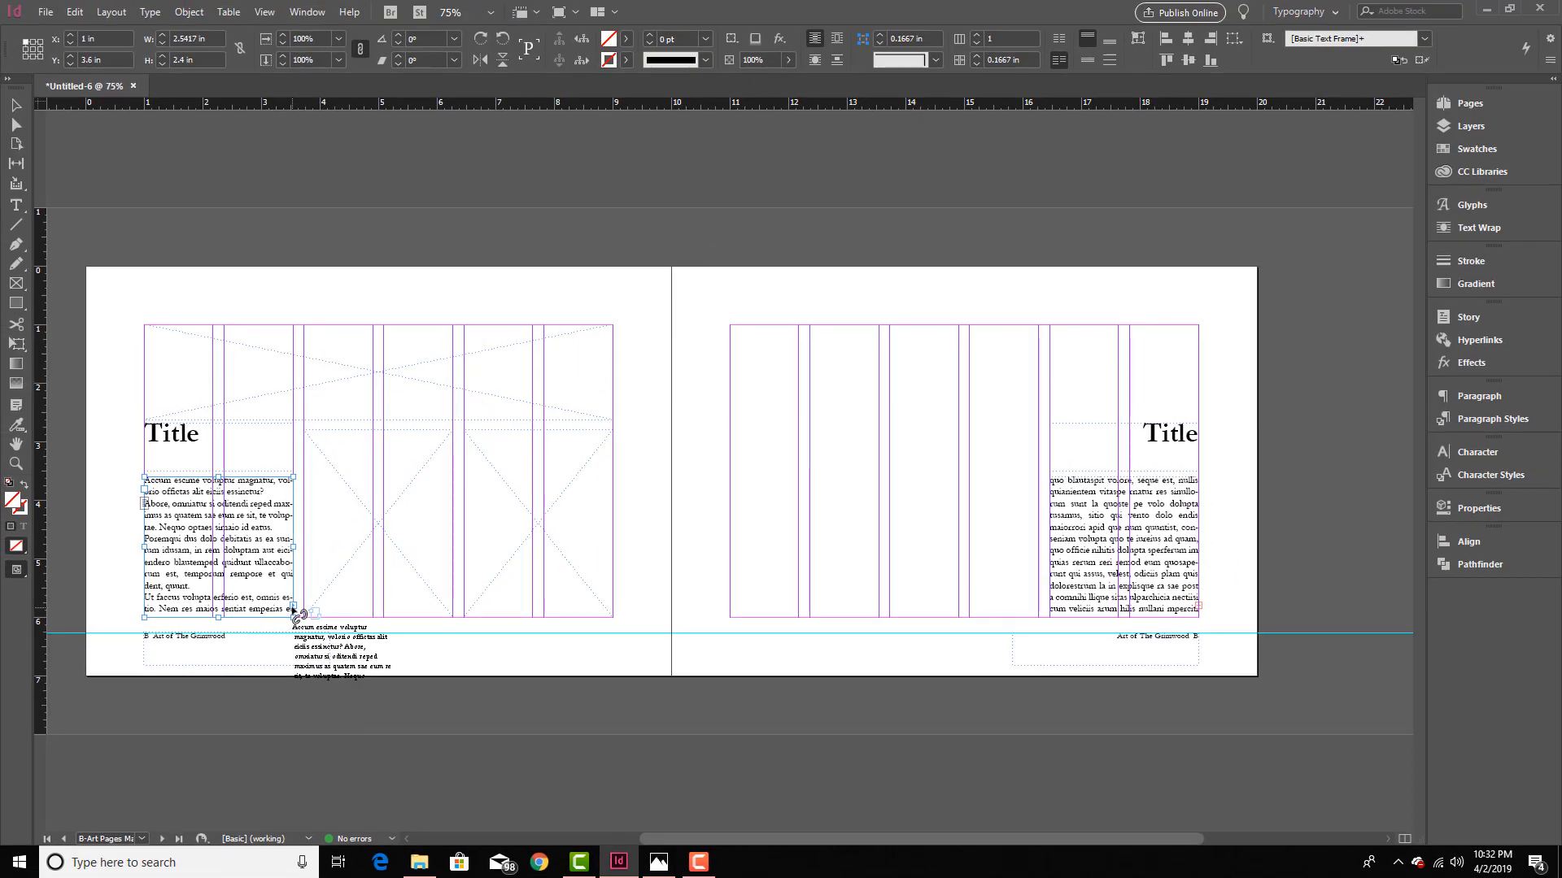
left_click(296, 614)
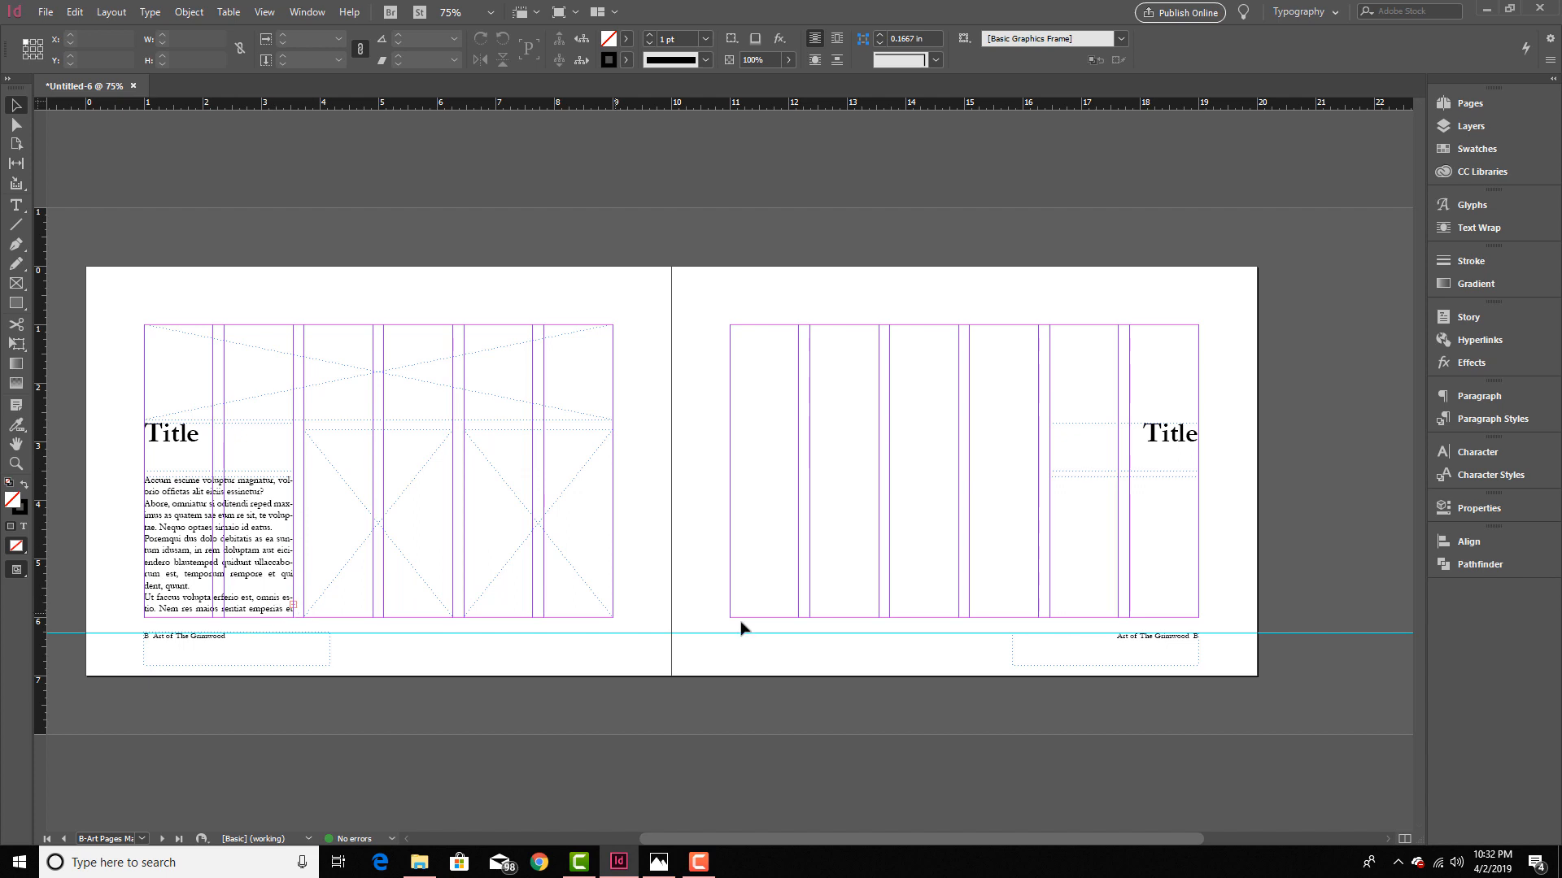
Step: Enter some filler characters in the empty right-page body frame and fill the rest with placeholder text
left_click(1091, 516)
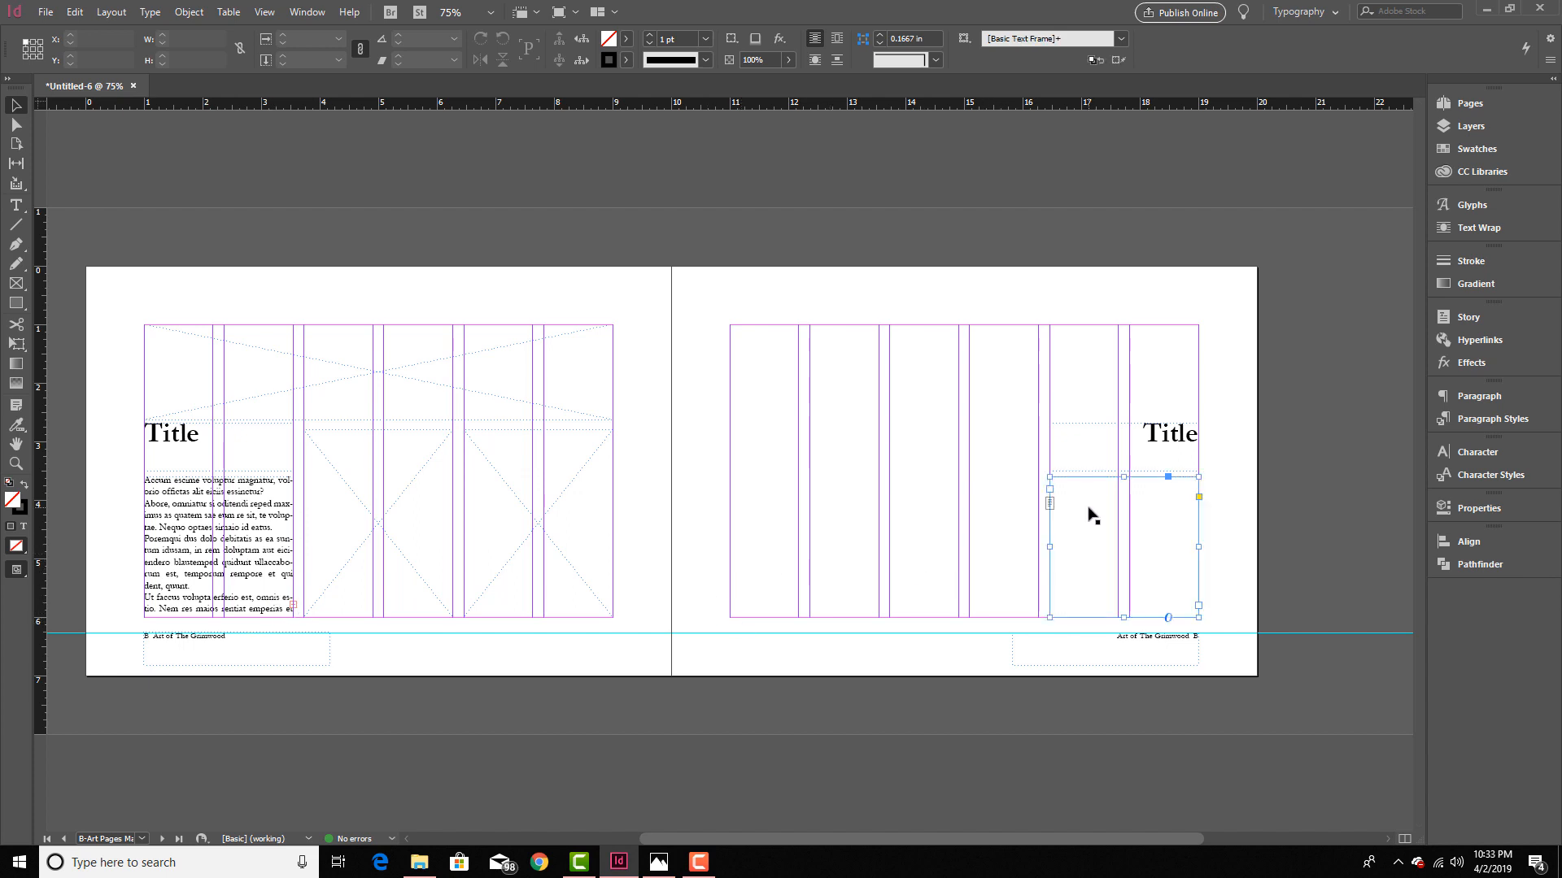
double_click(1074, 488)
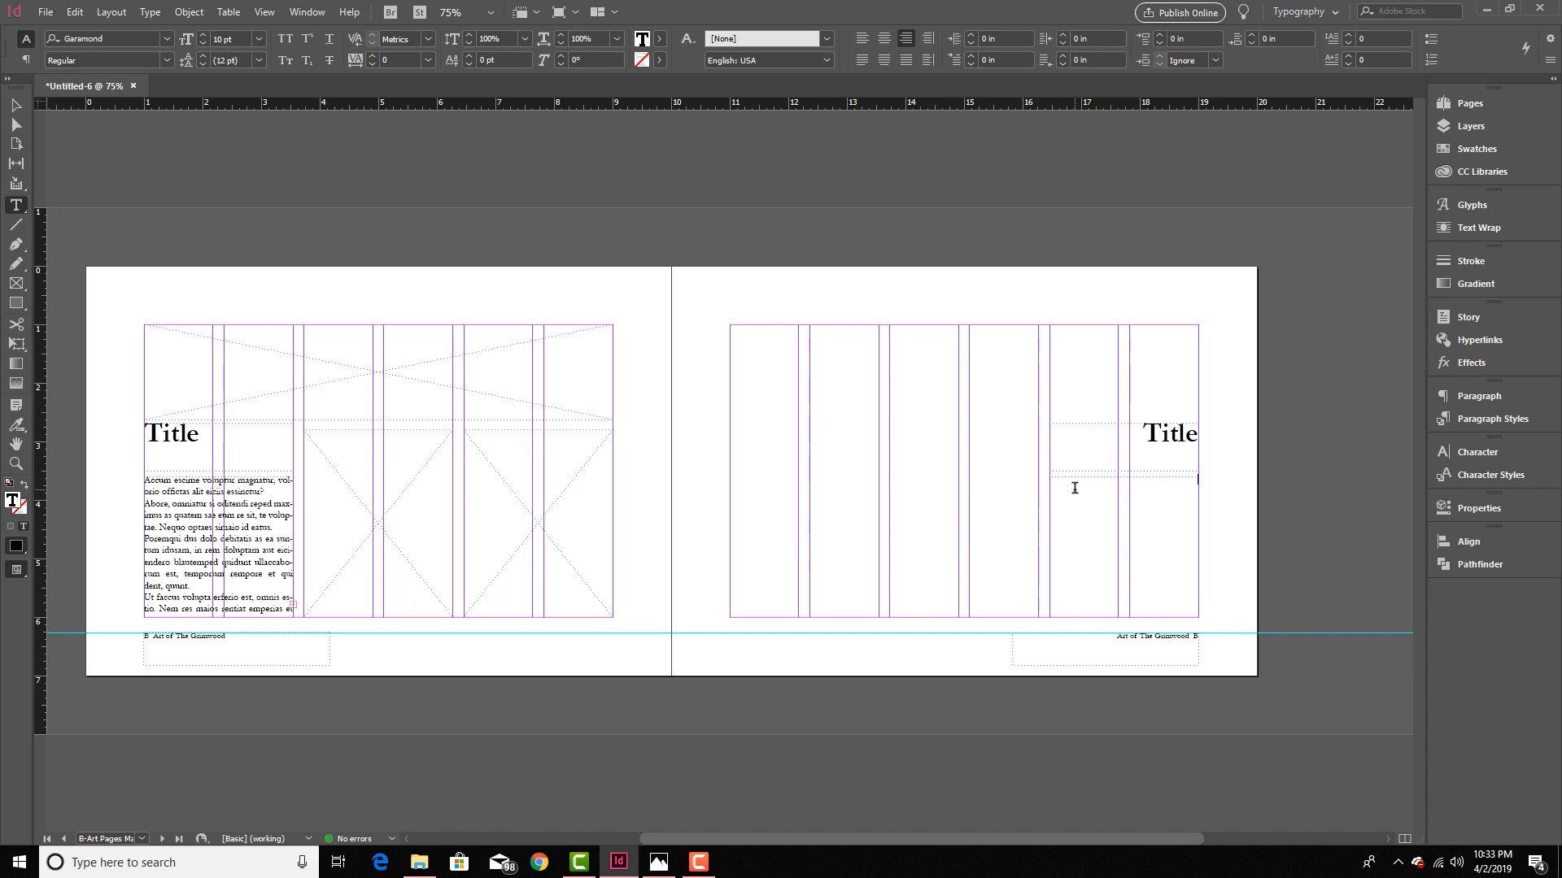
type("adfadfadfafafadfadfadfdafdafaafd")
left_click(150, 12)
left_click(244, 551)
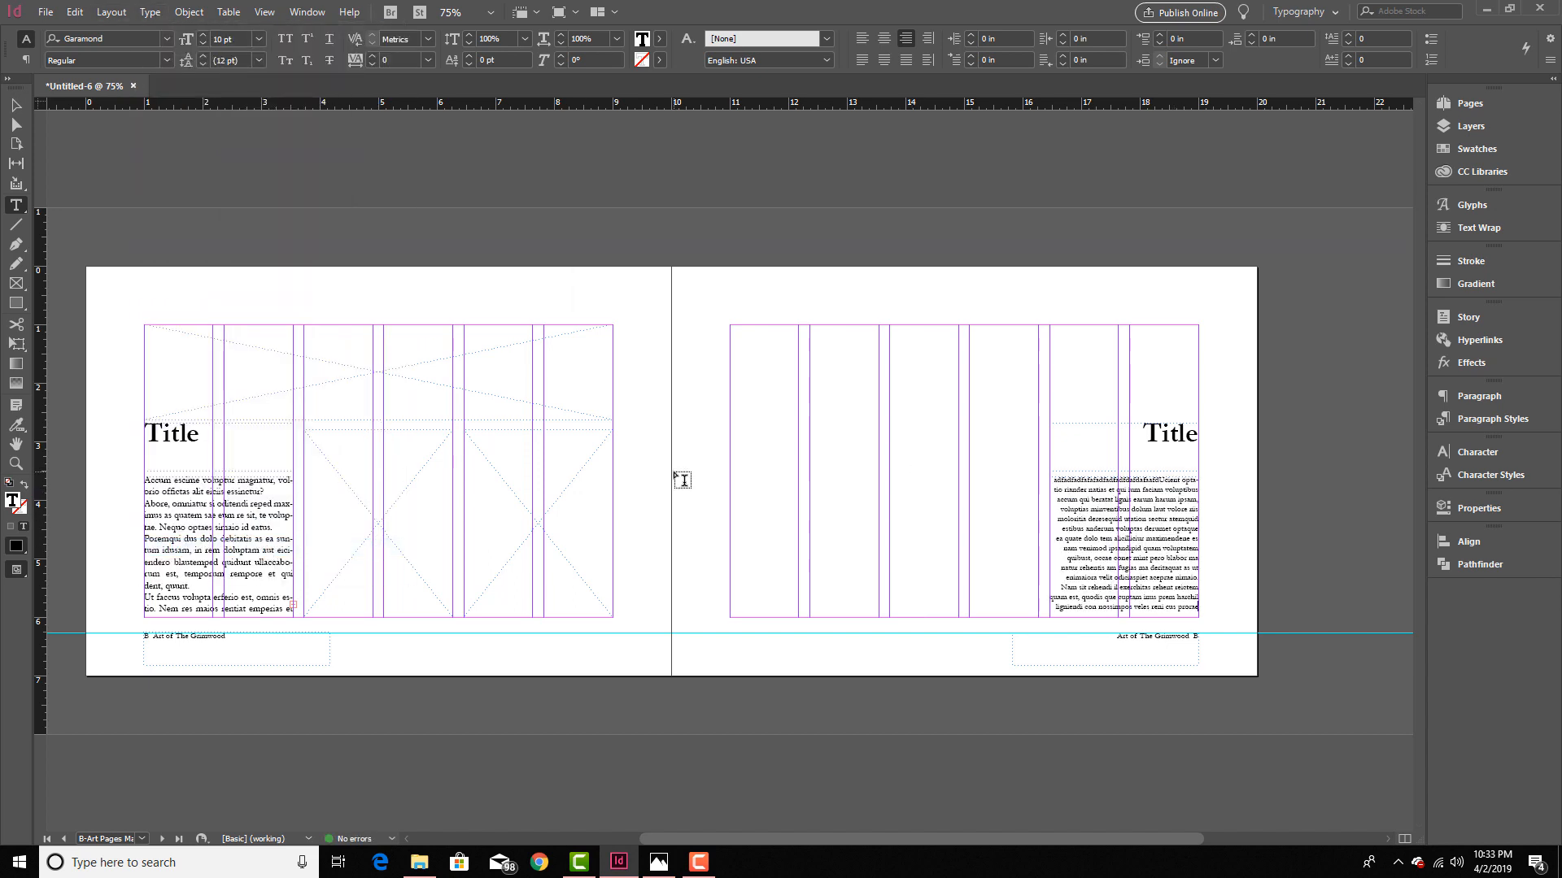
Step: Apply the Body Copy paragraph style to all the text in the right page's body frame
left_click(1475, 416)
left_click(1293, 447)
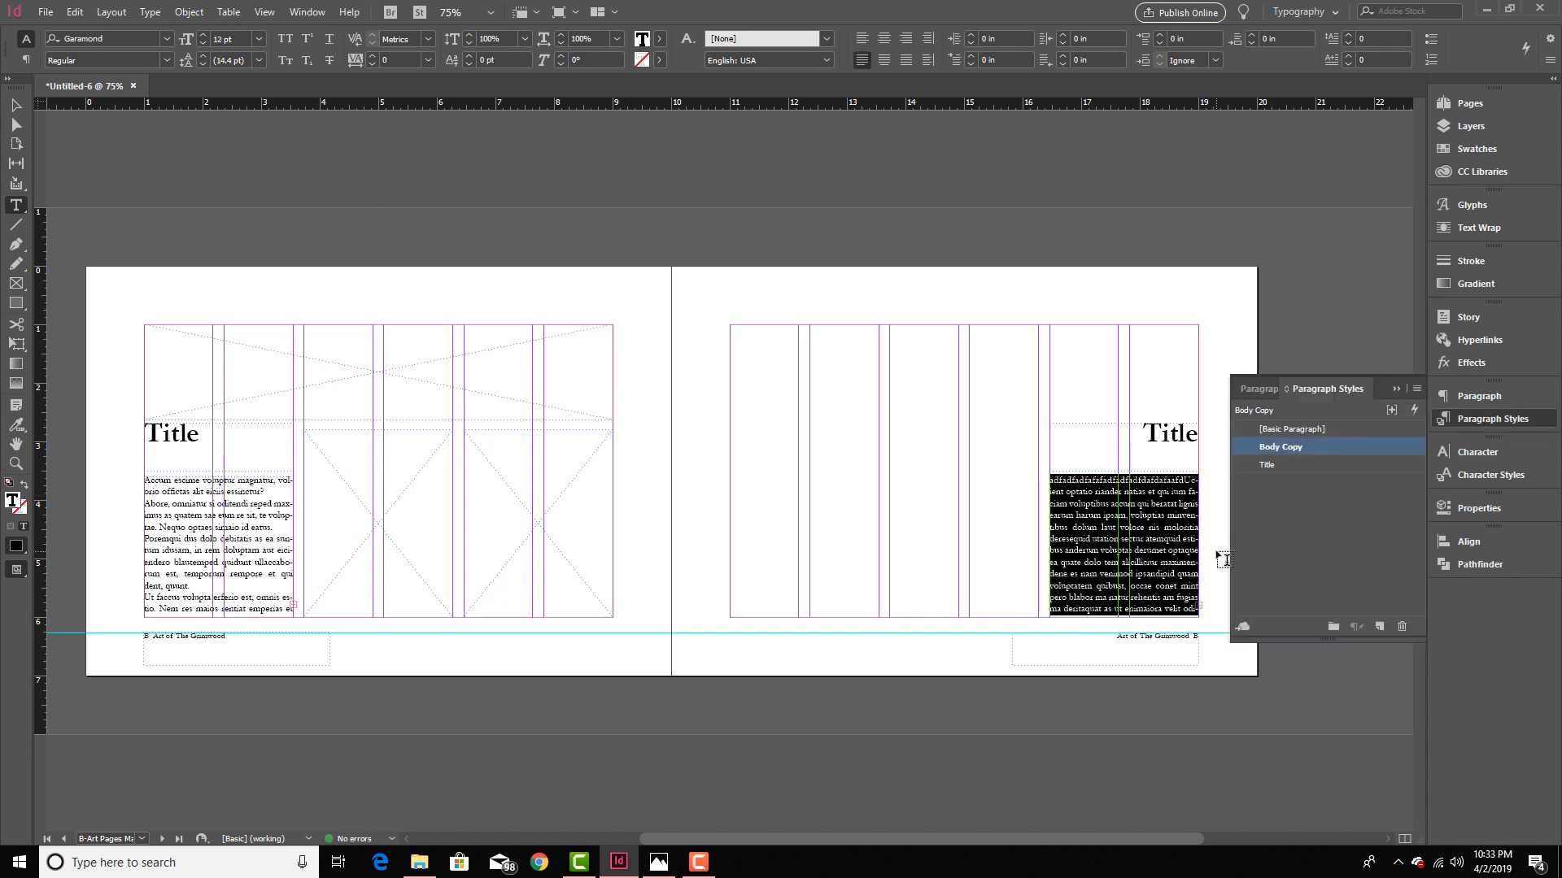
key("Escape")
left_click(1309, 558)
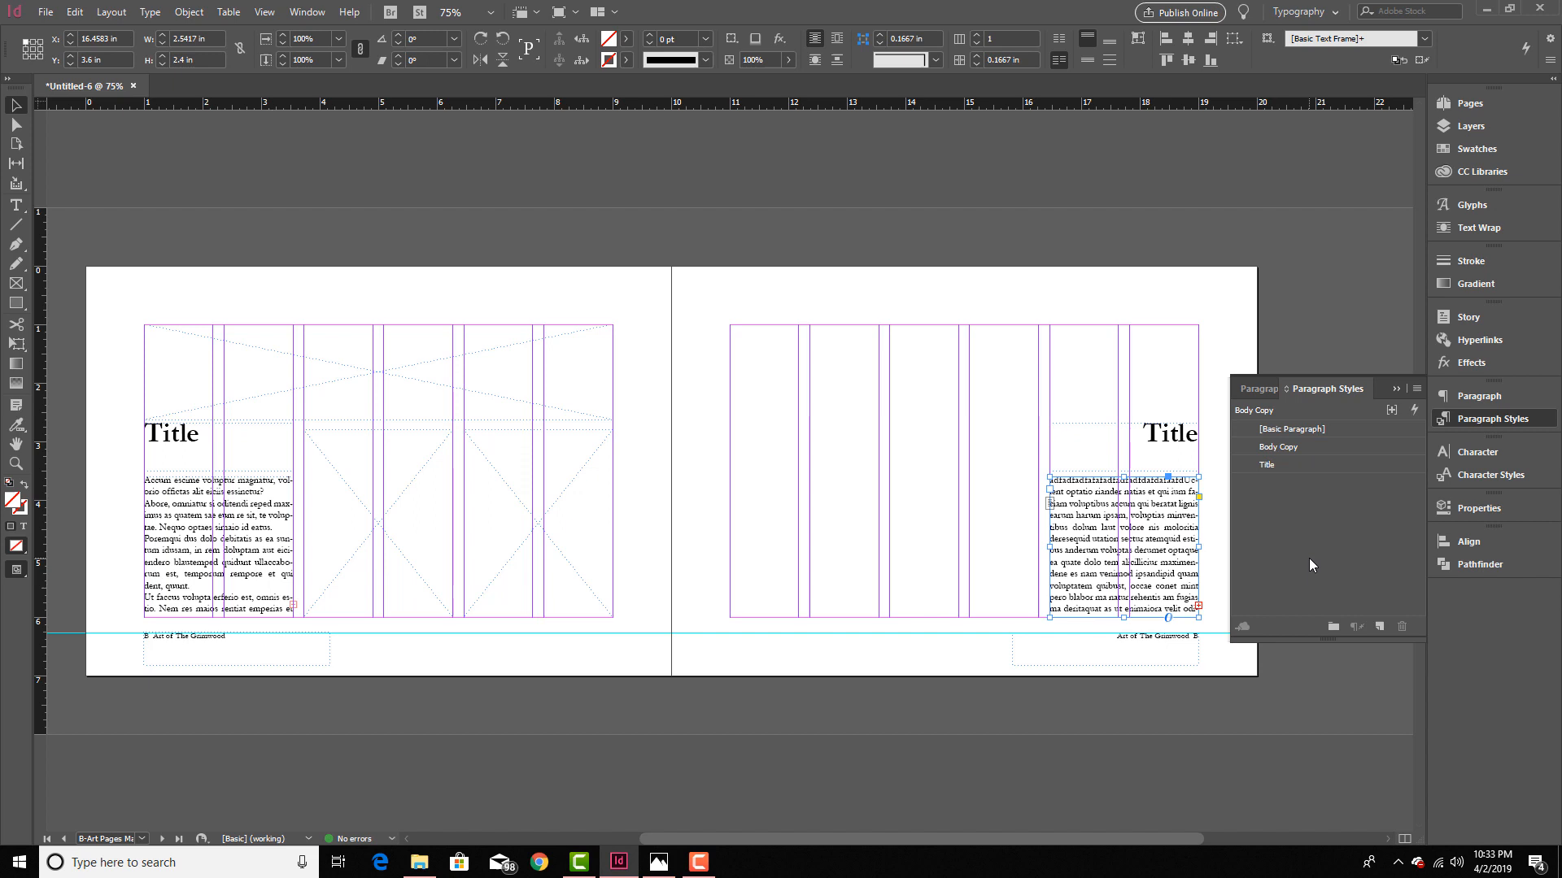
Step: Create a paragraph style based on Body Copy for the right page's body text and name it "Body Copy w Dropcap"
double_click(1070, 485)
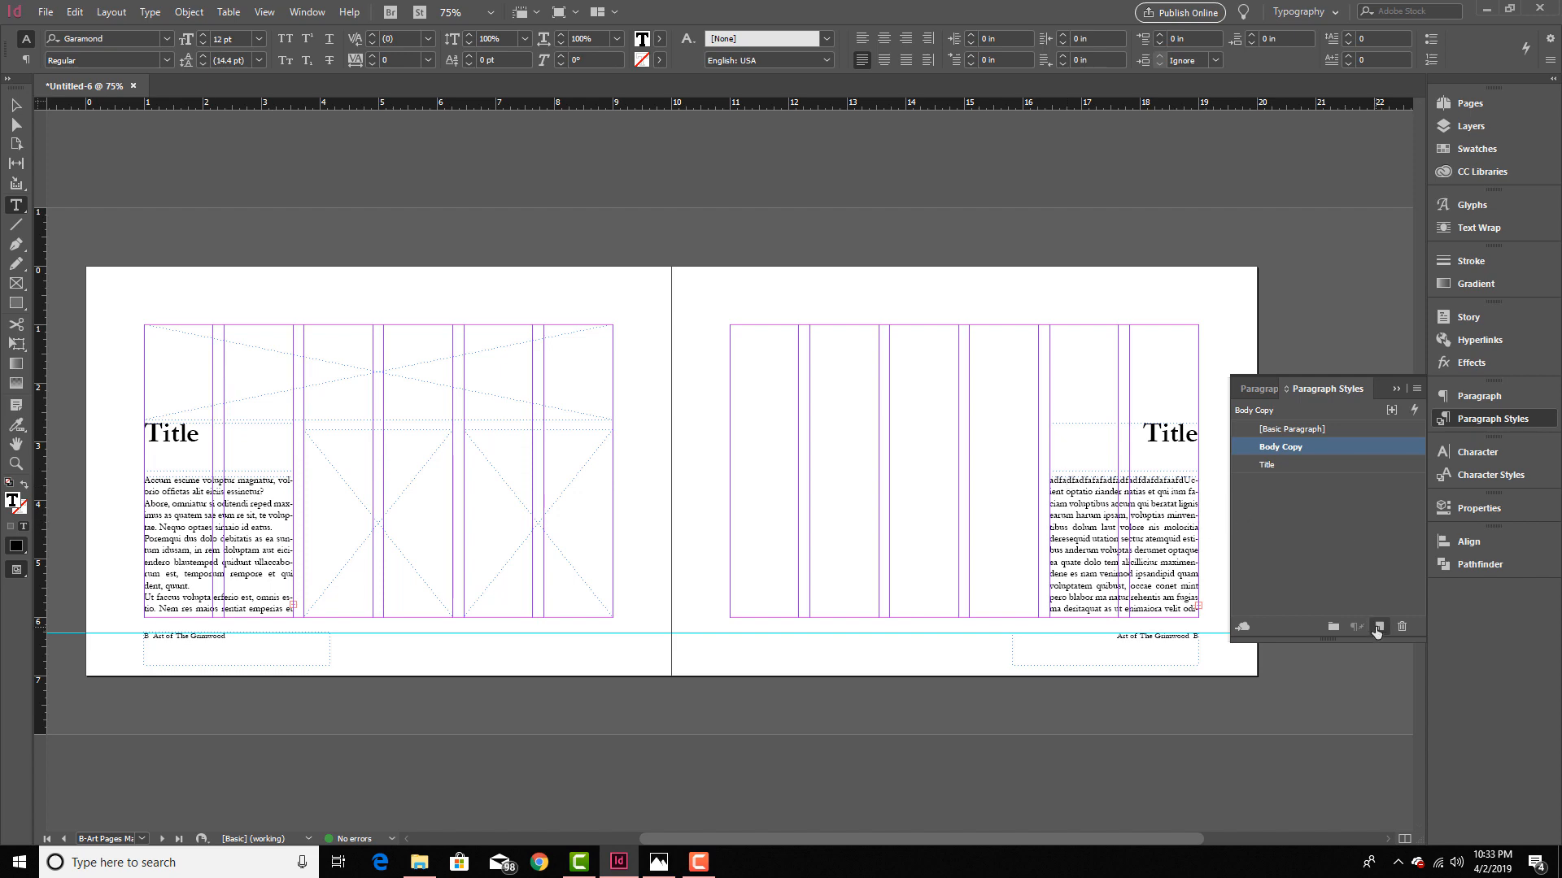
left_click(1375, 626)
double_click(1295, 465)
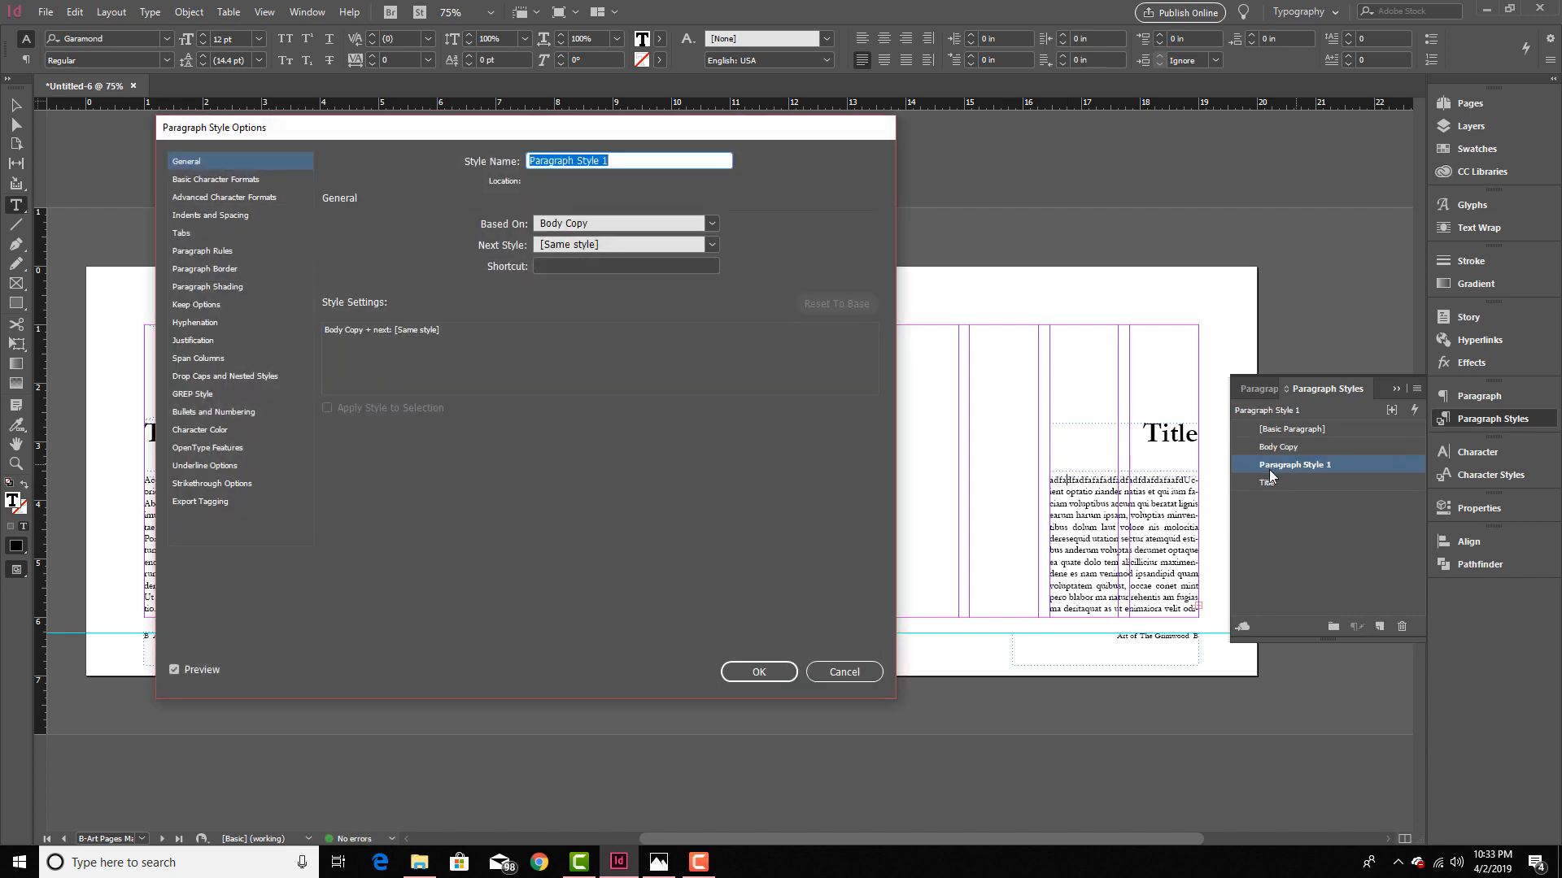
type("Body copy w Drop")
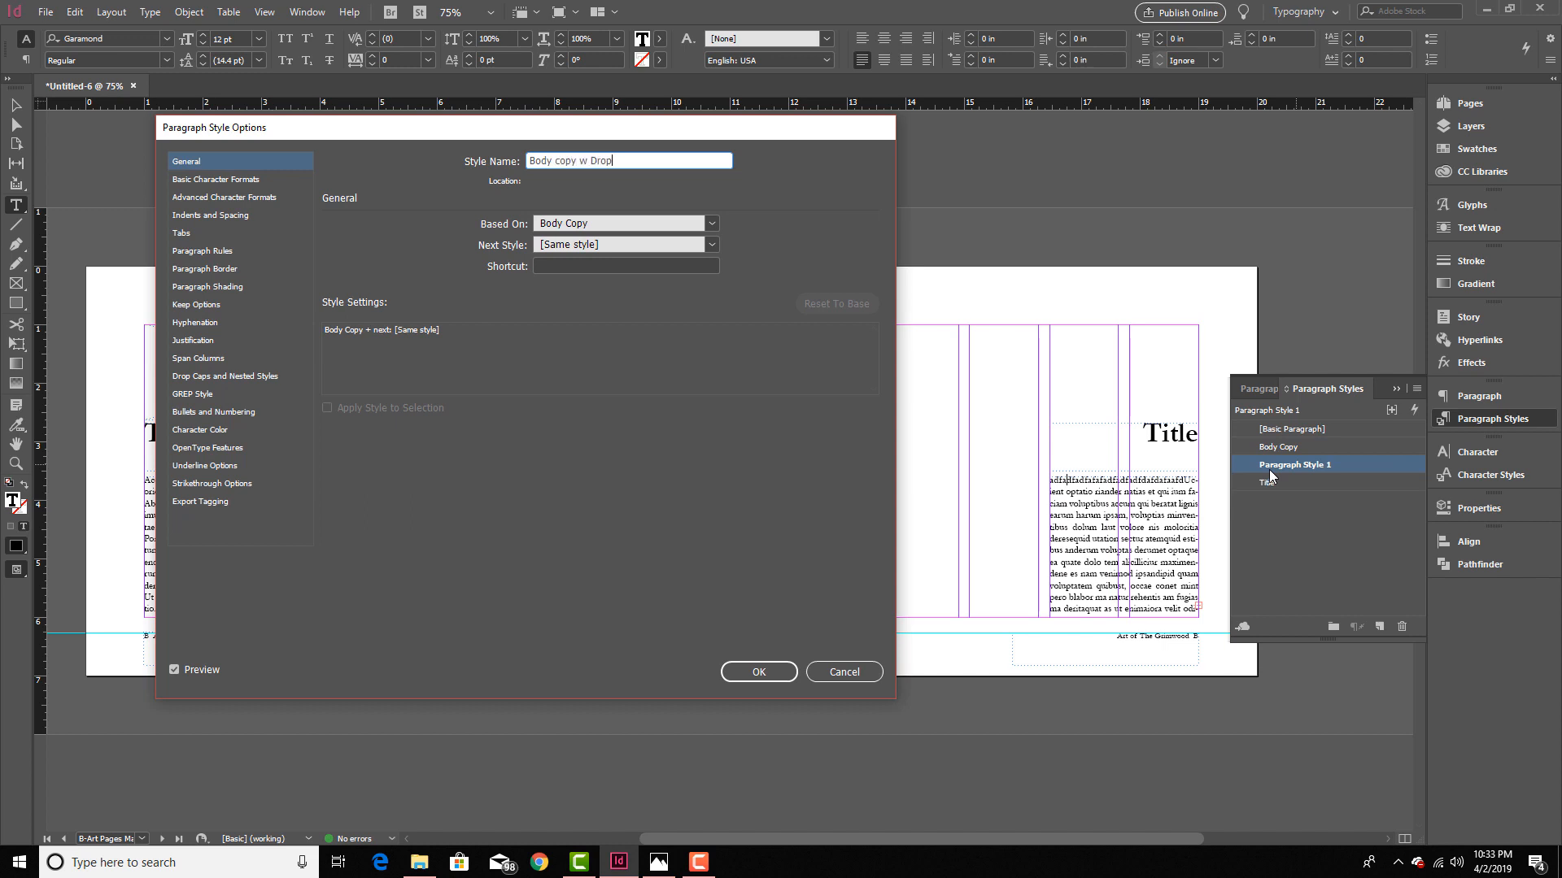
type("cap")
type("C")
Step: Give the new Body Copy w Dropcap style a drop cap of 2 lines and 1 character, then save the style
left_click(248, 377)
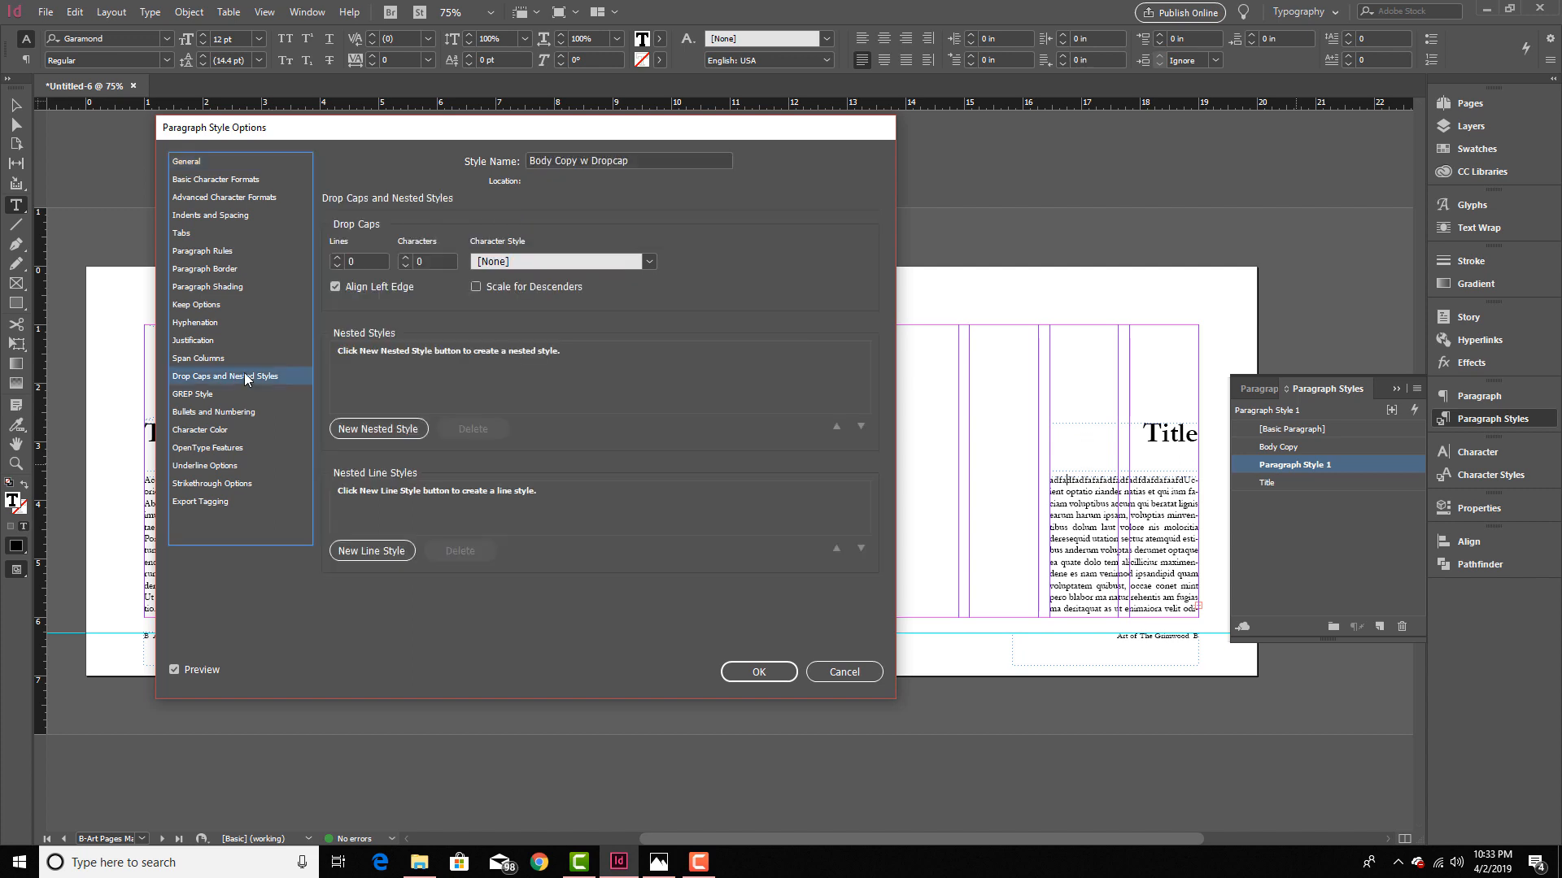
left_click(337, 258)
left_click(337, 258)
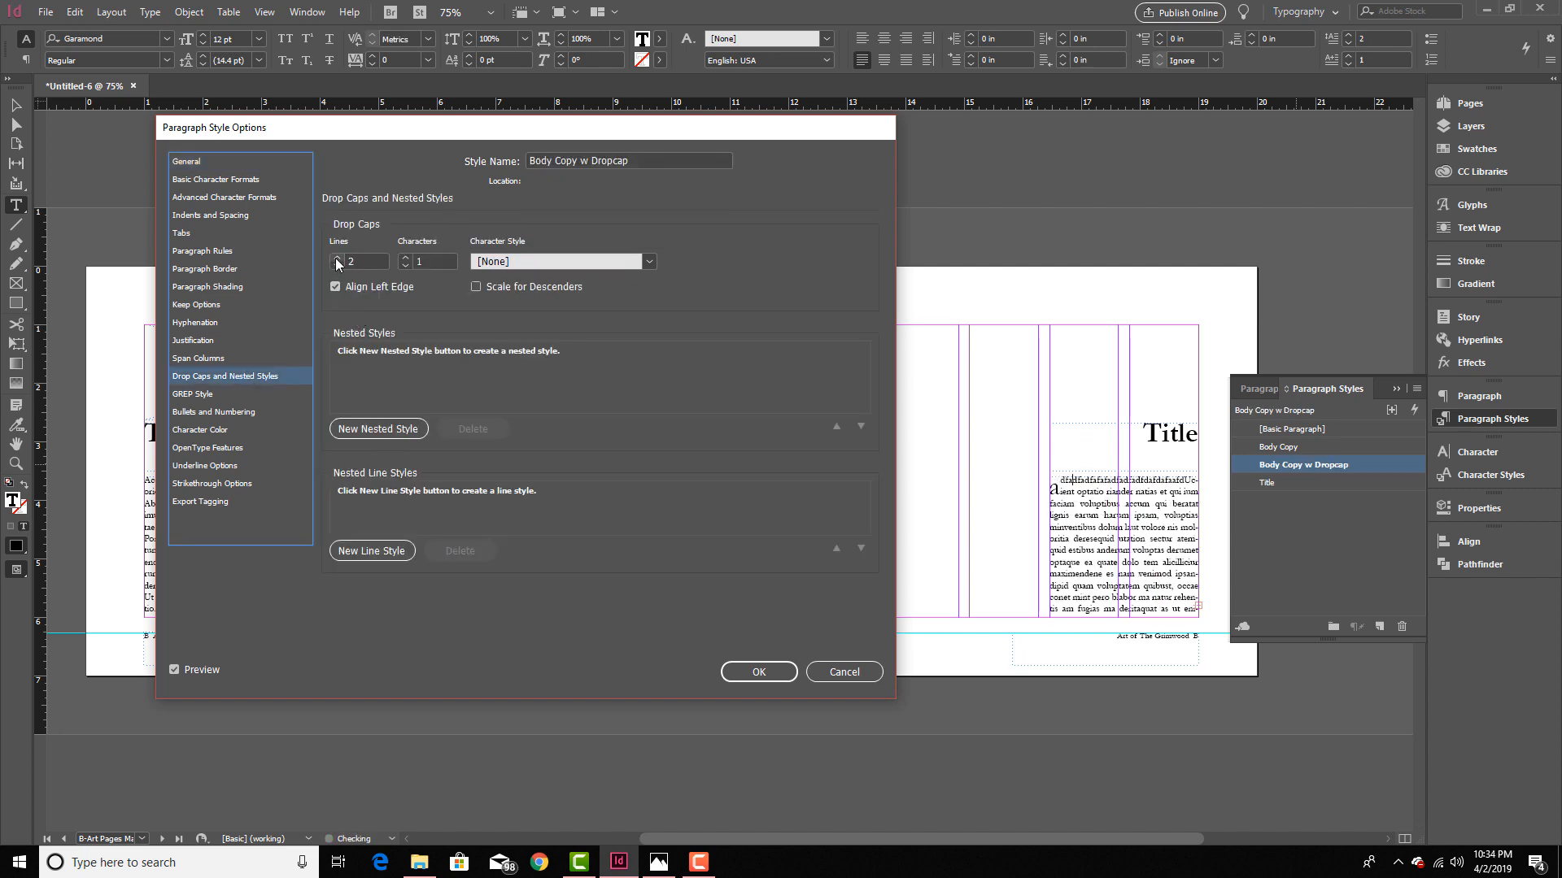
left_click(337, 259)
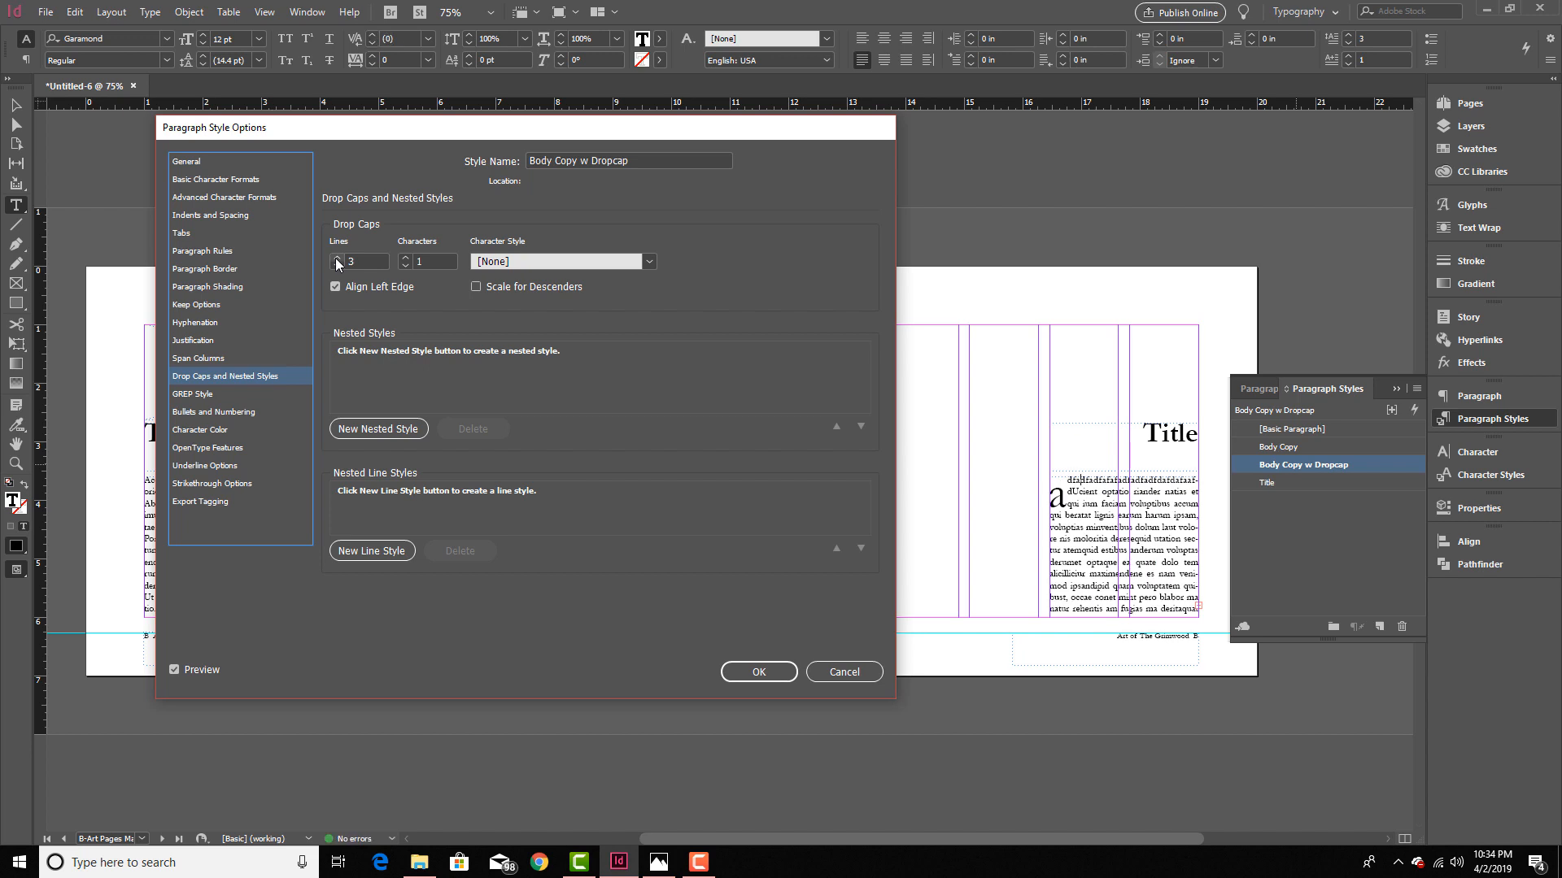
left_click(405, 266)
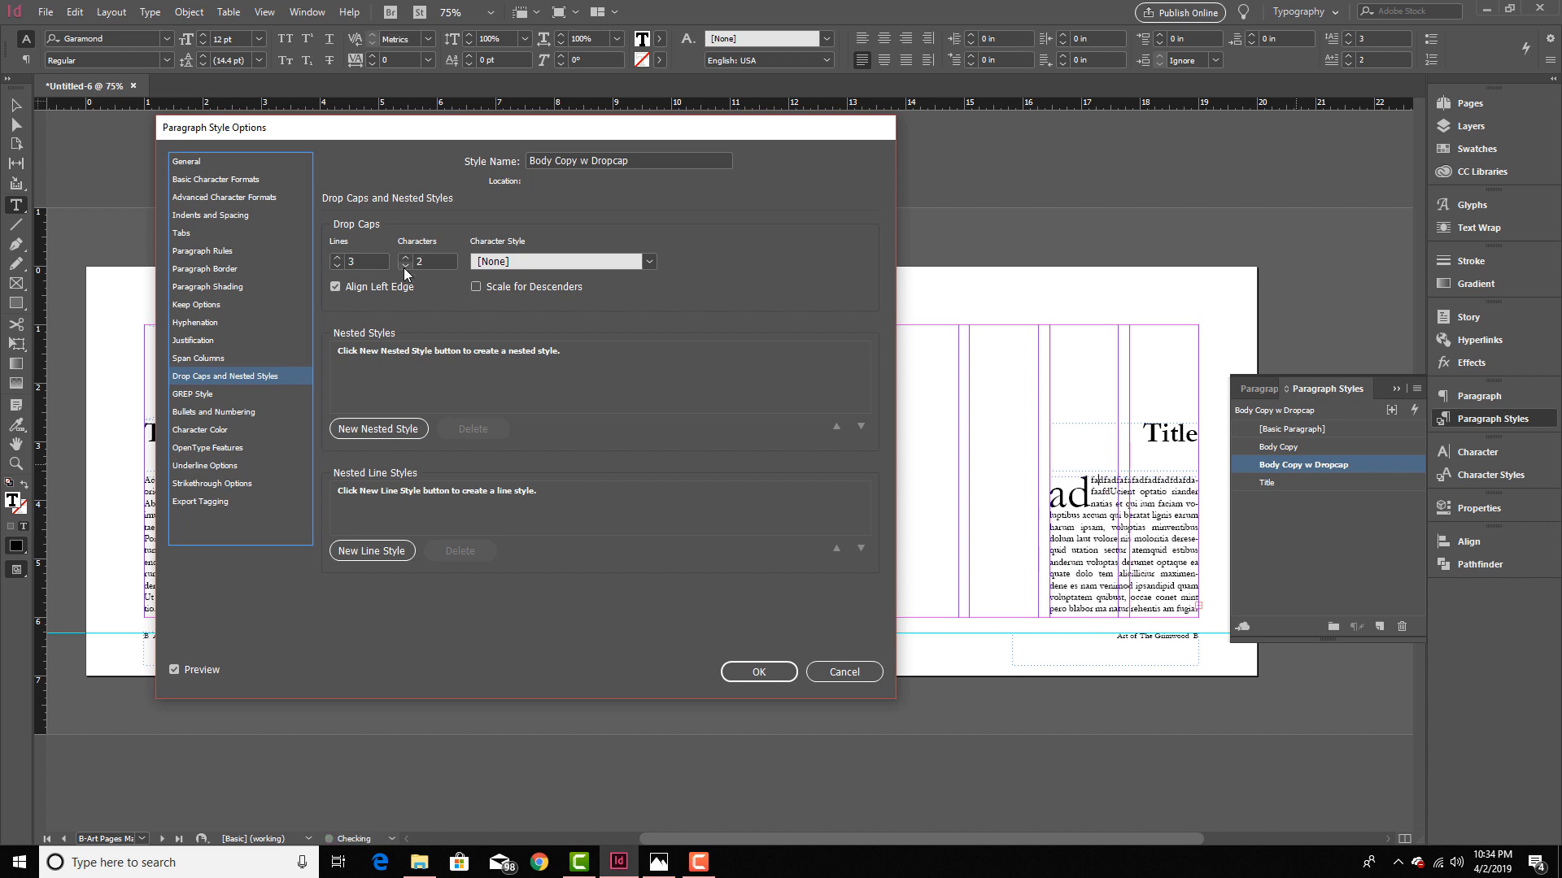
left_click(336, 266)
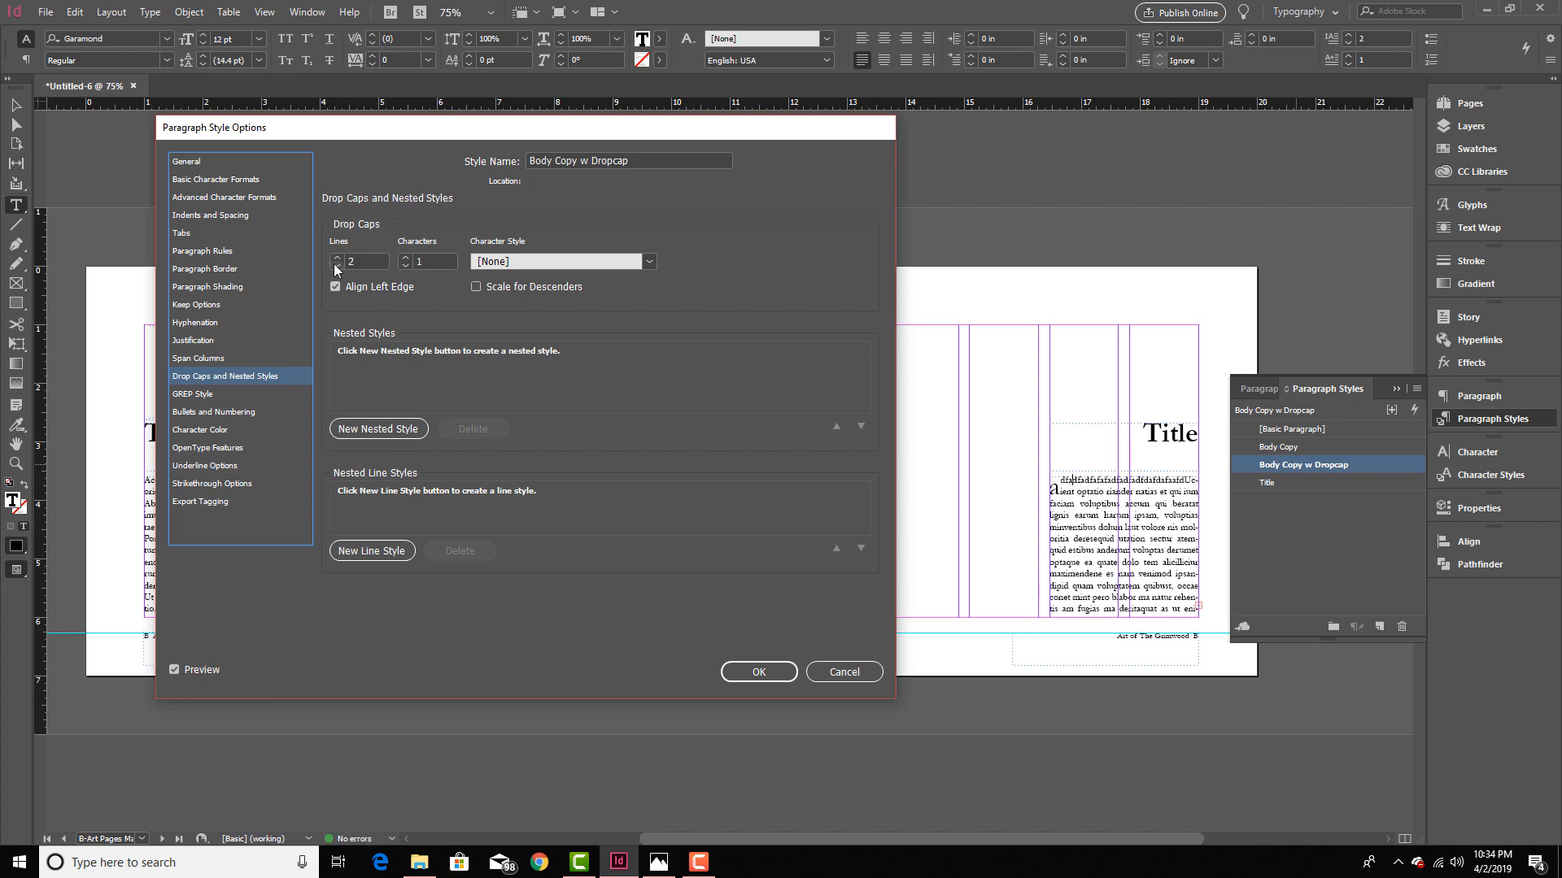
left_click(743, 675)
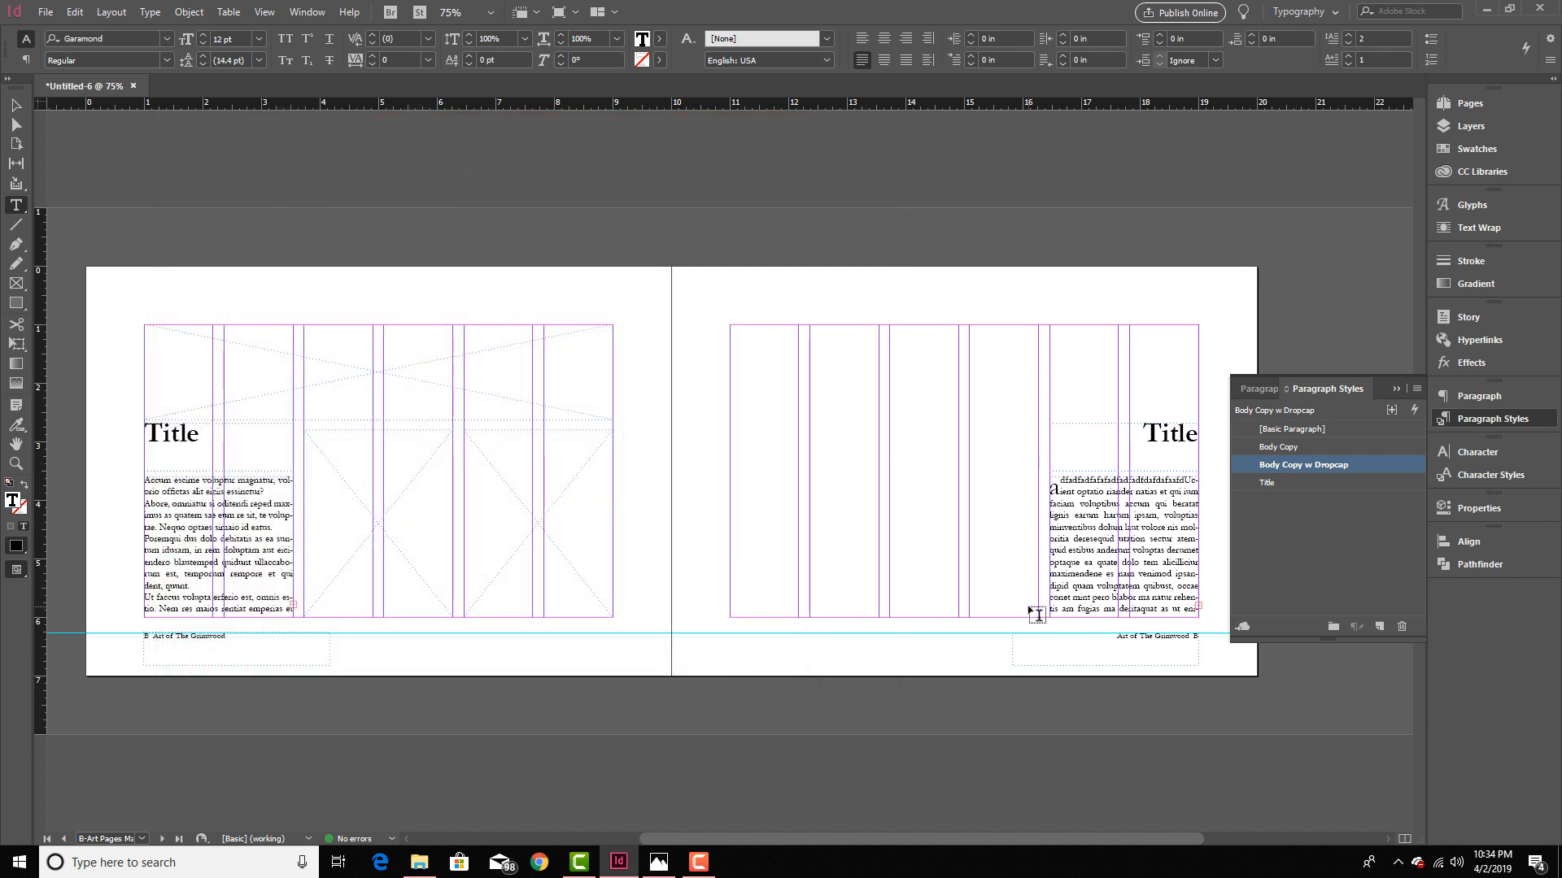
Step: Replace the lowercase drop cap letter in the right page's body text with a capital A
left_click_drag(1050, 486, 1062, 488)
type("A")
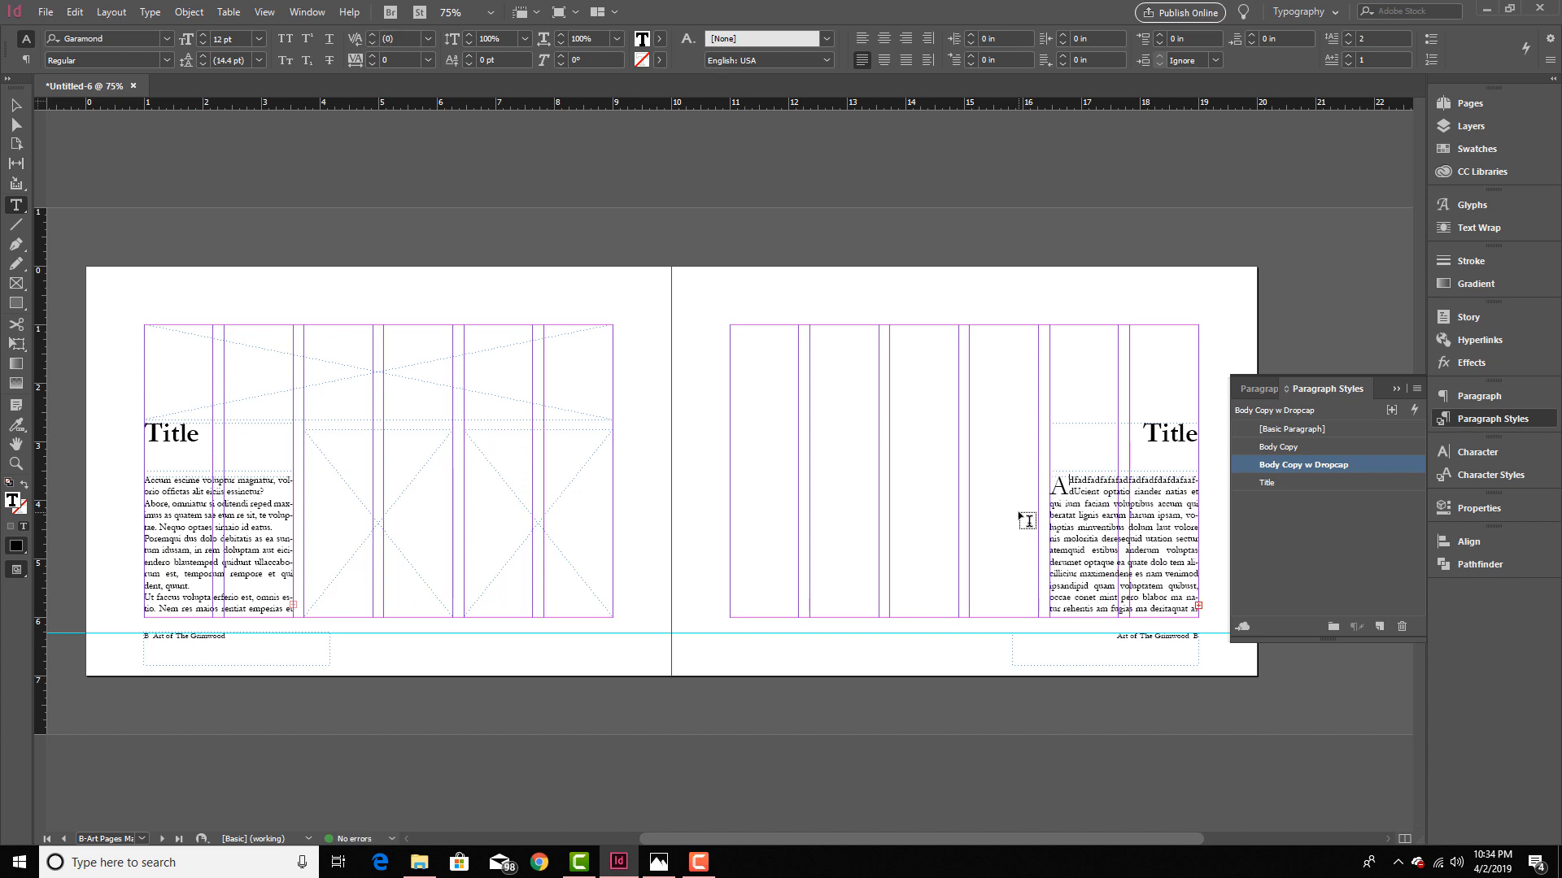
key("Escape")
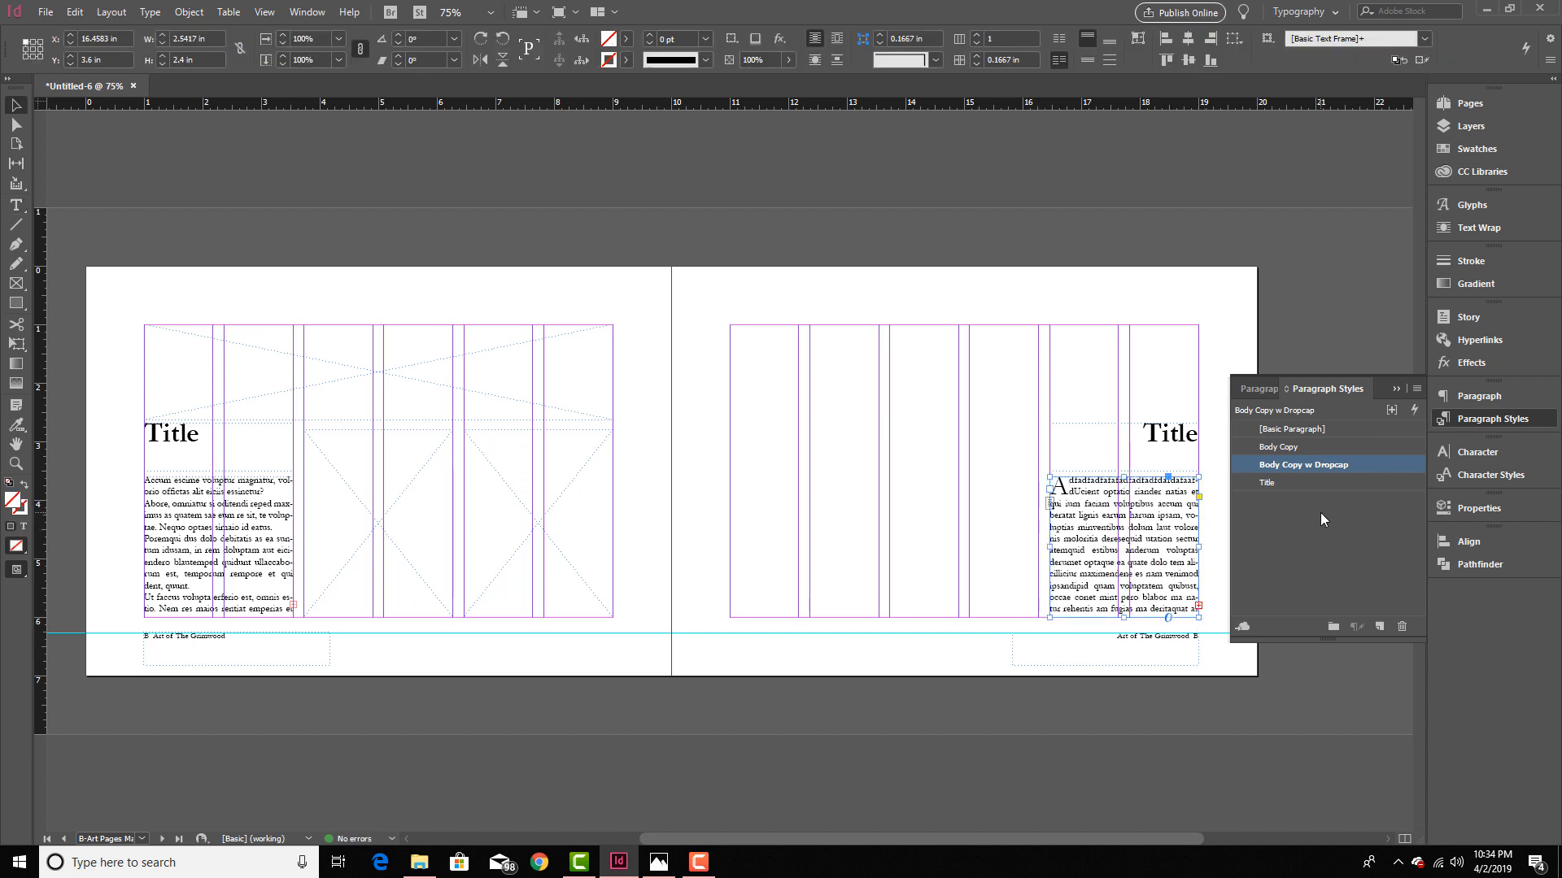
Step: Change the Body Copy w Dropcap paragraph style so its drop cap spans 3 lines
double_click(1316, 465)
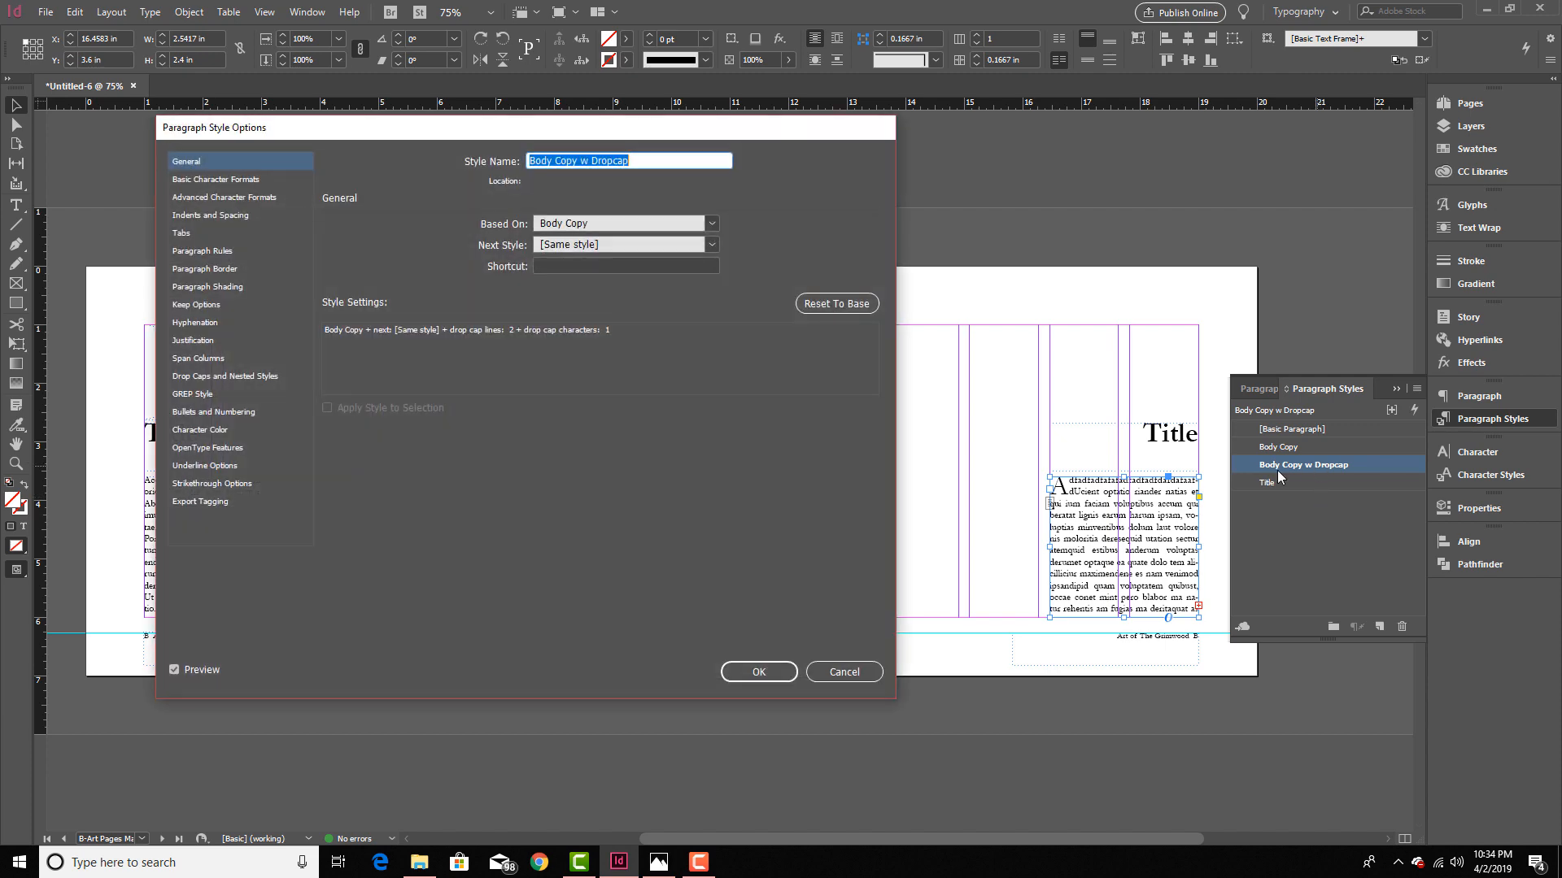
left_click(226, 376)
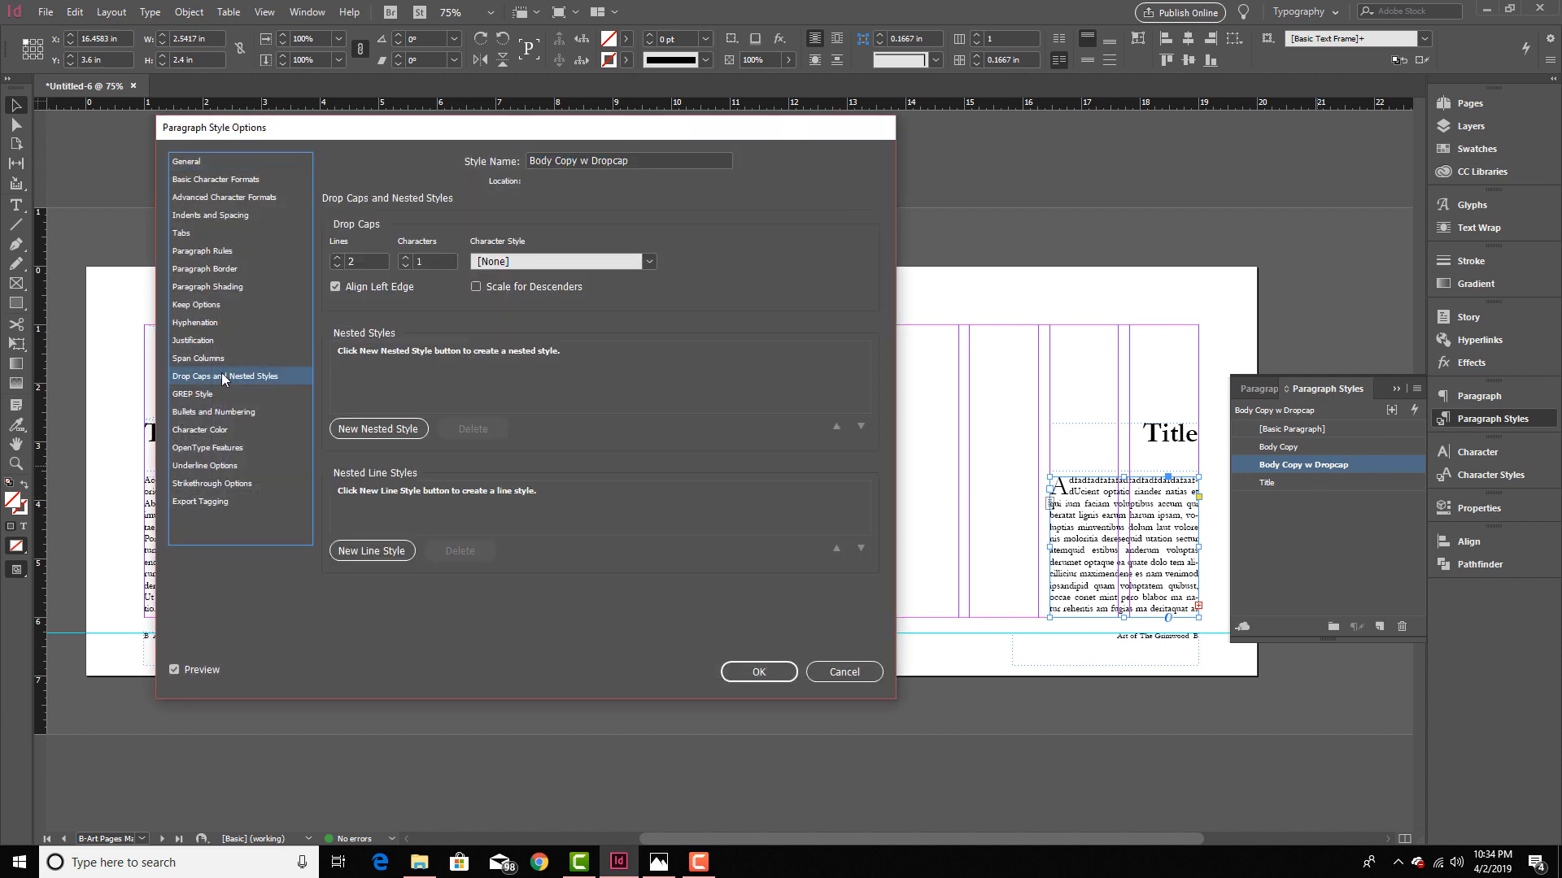
left_click(336, 257)
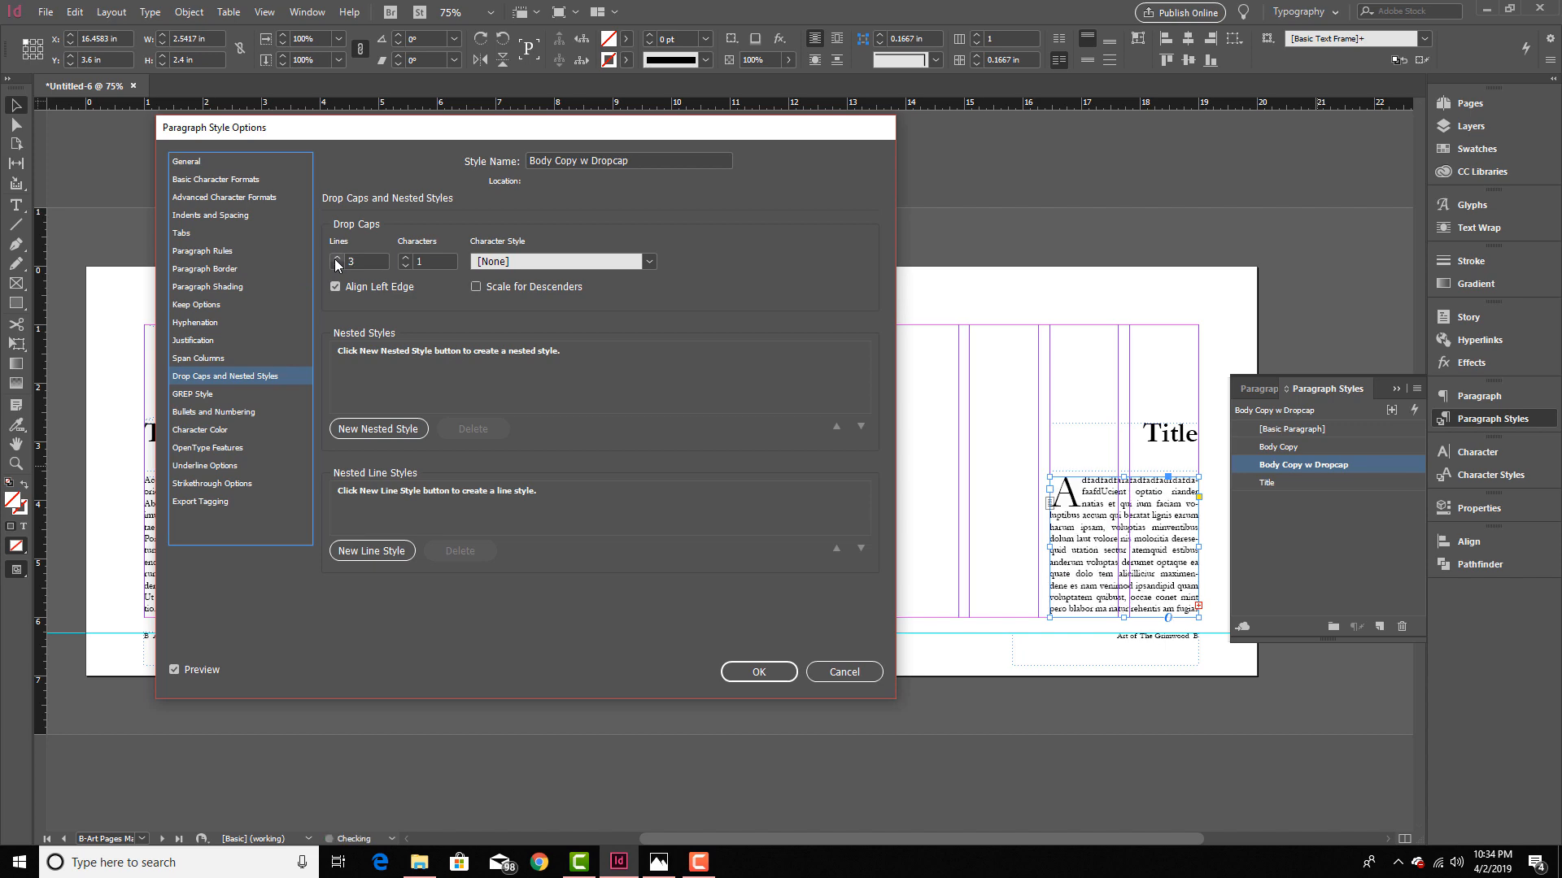
left_click(751, 680)
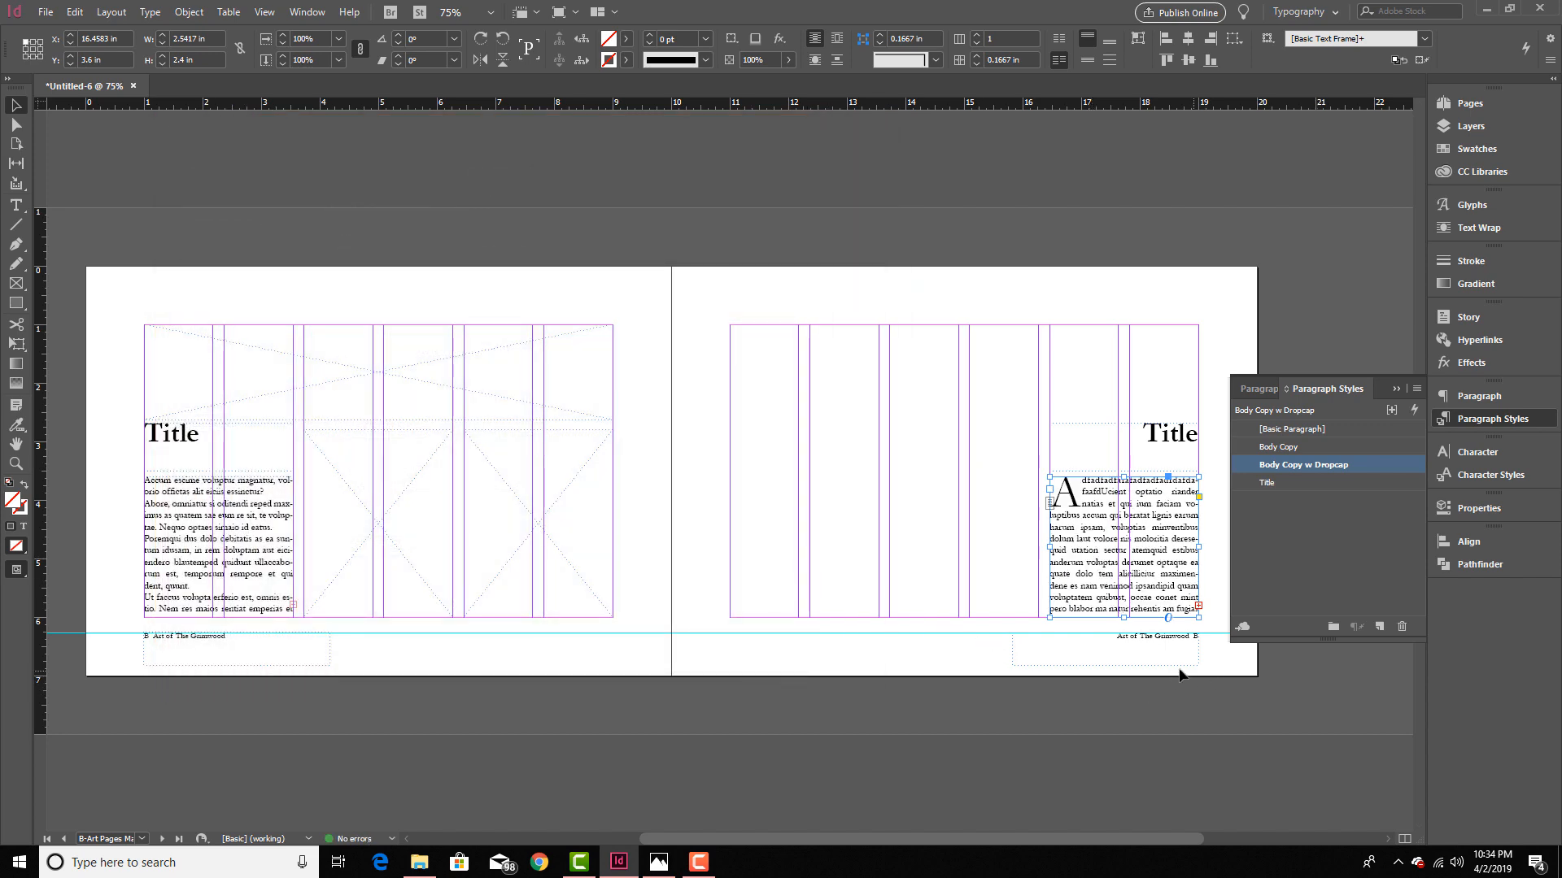
Step: Preview the master spread without guides and frame edges
left_click(1098, 667)
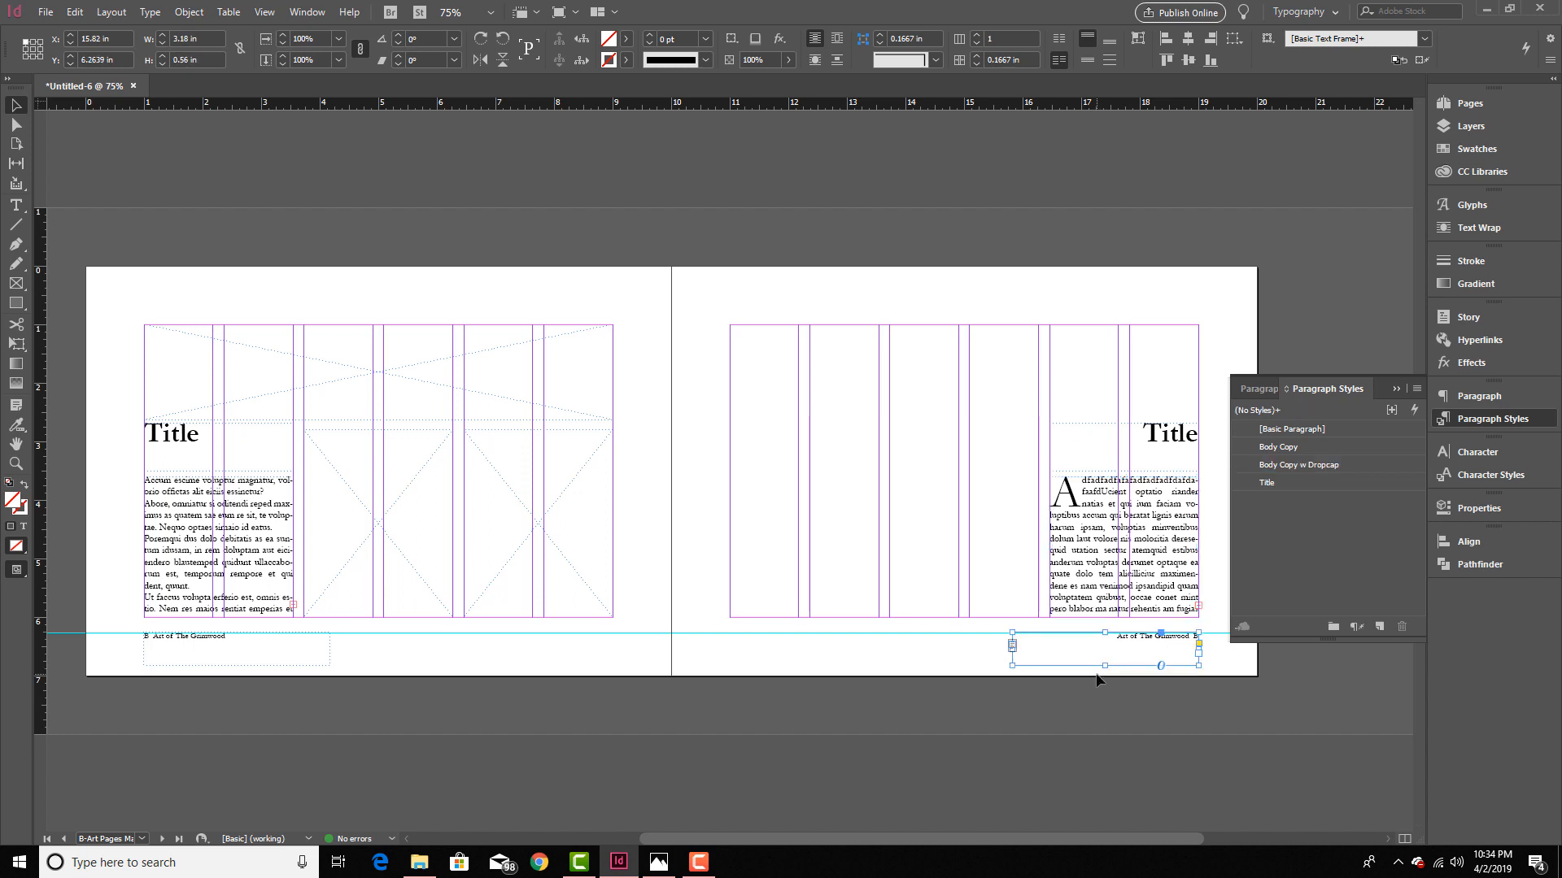
key("w")
left_click(1127, 729)
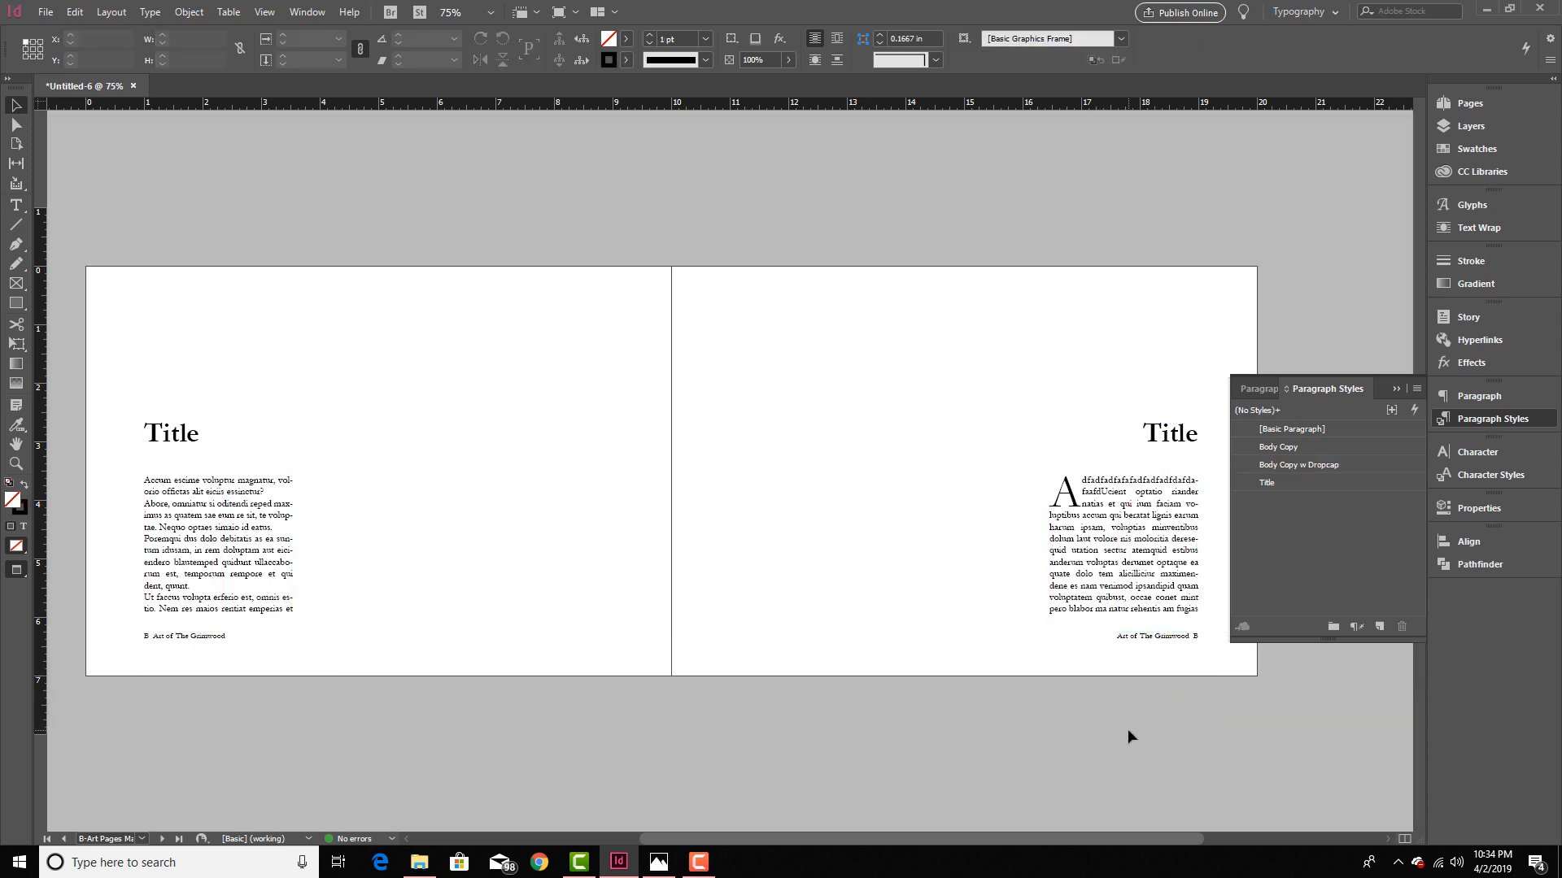
Step: Apply the Body Copy w Dropcap style to the first paragraph of the left page's body text
double_click(218, 482)
left_click(1327, 467)
key("Escape")
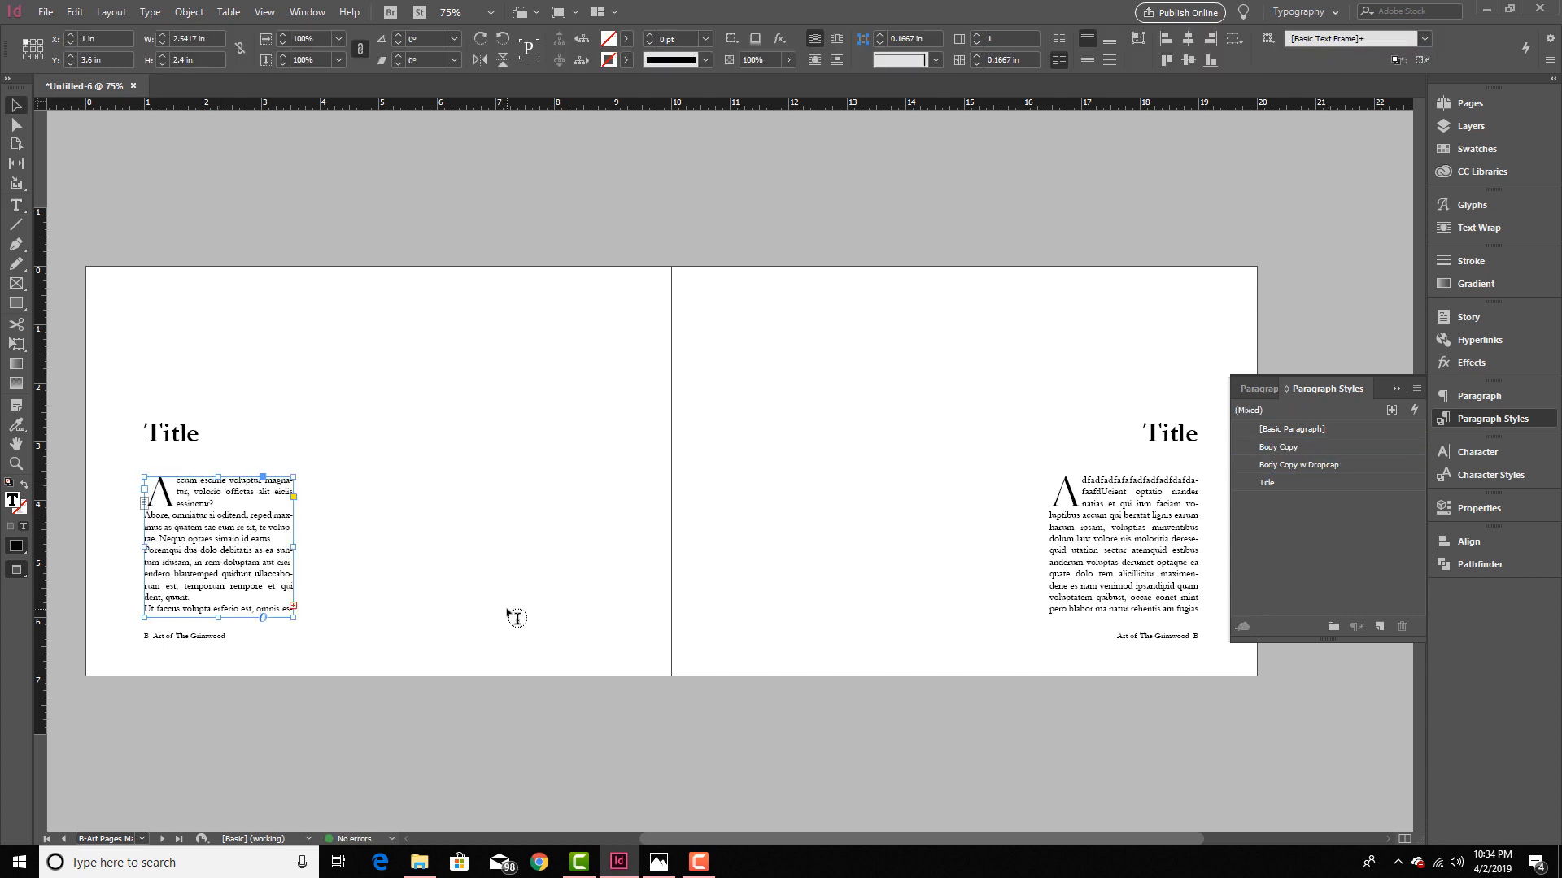
left_click(582, 733)
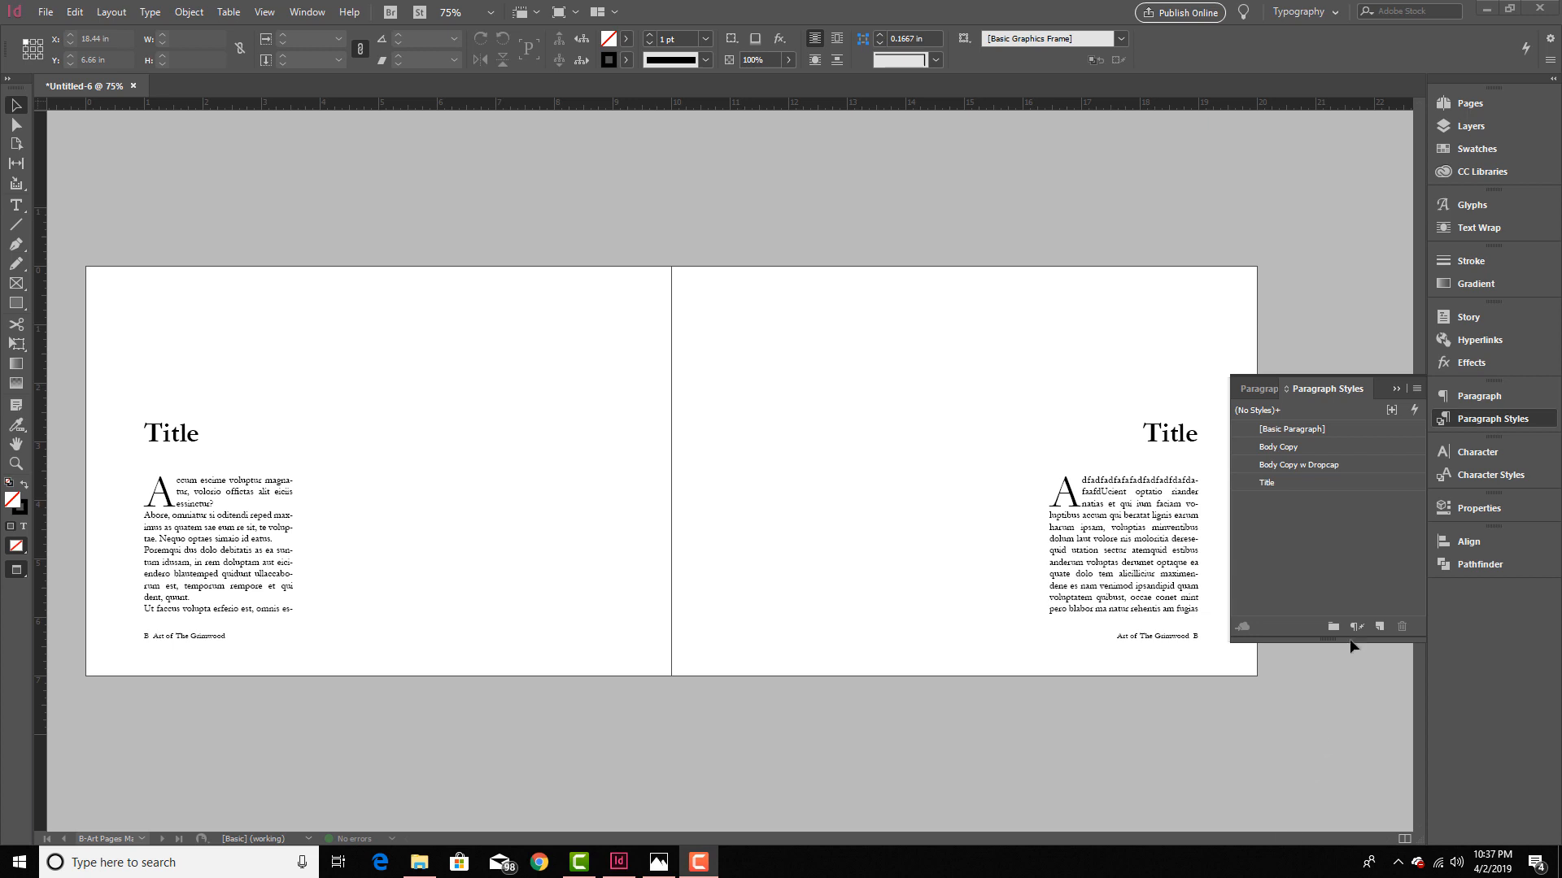
Step: Show the guides and frame edges again and add a B-Art Pages Master spread to the document after pages 2-3
left_click(1395, 389)
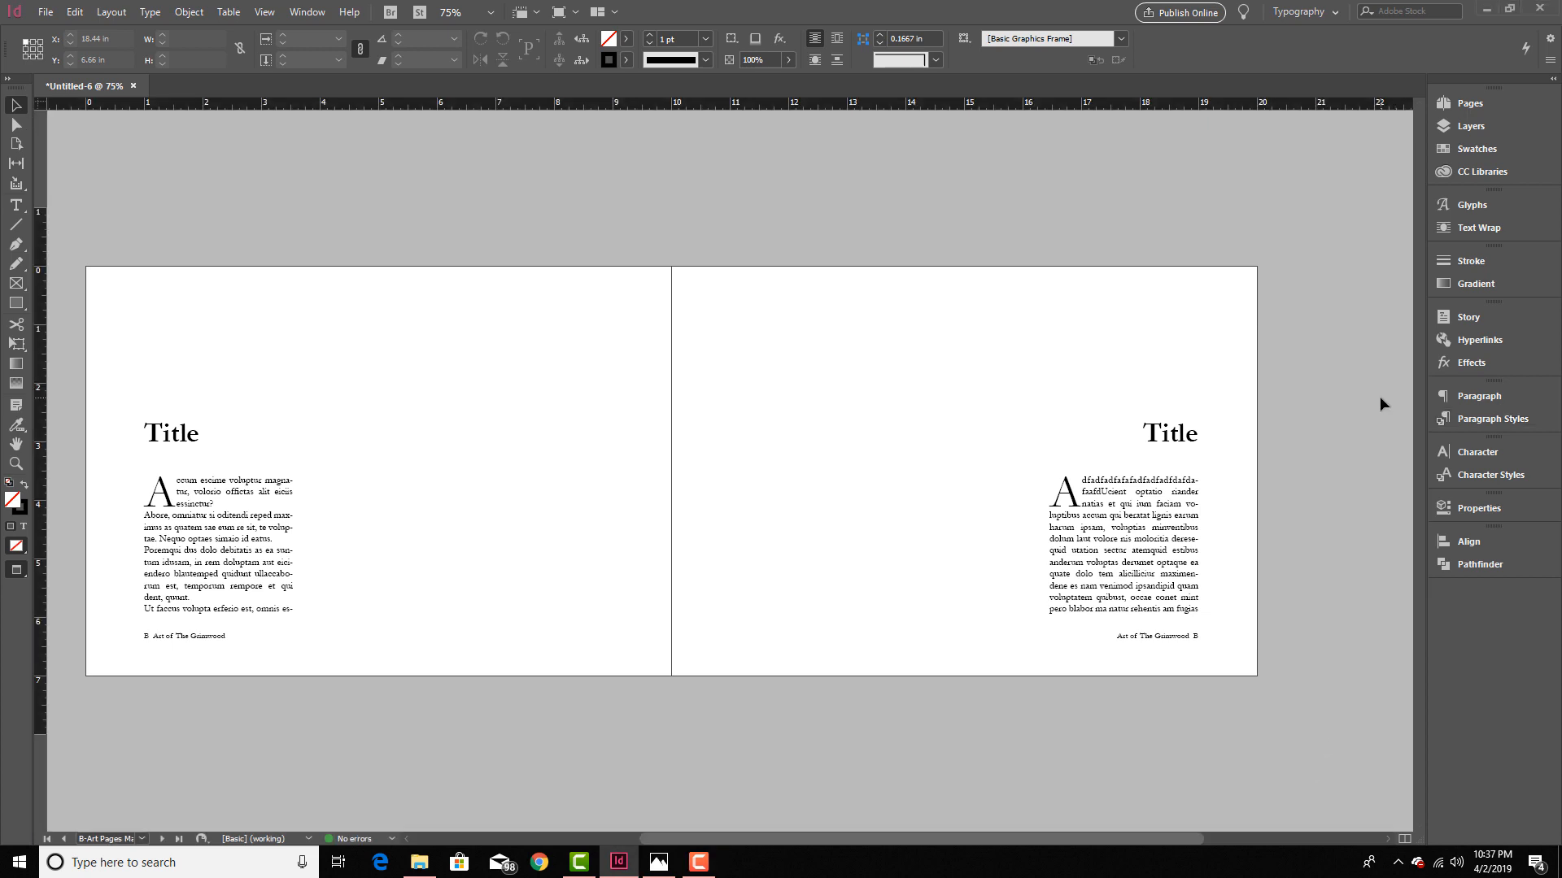
left_click(1485, 105)
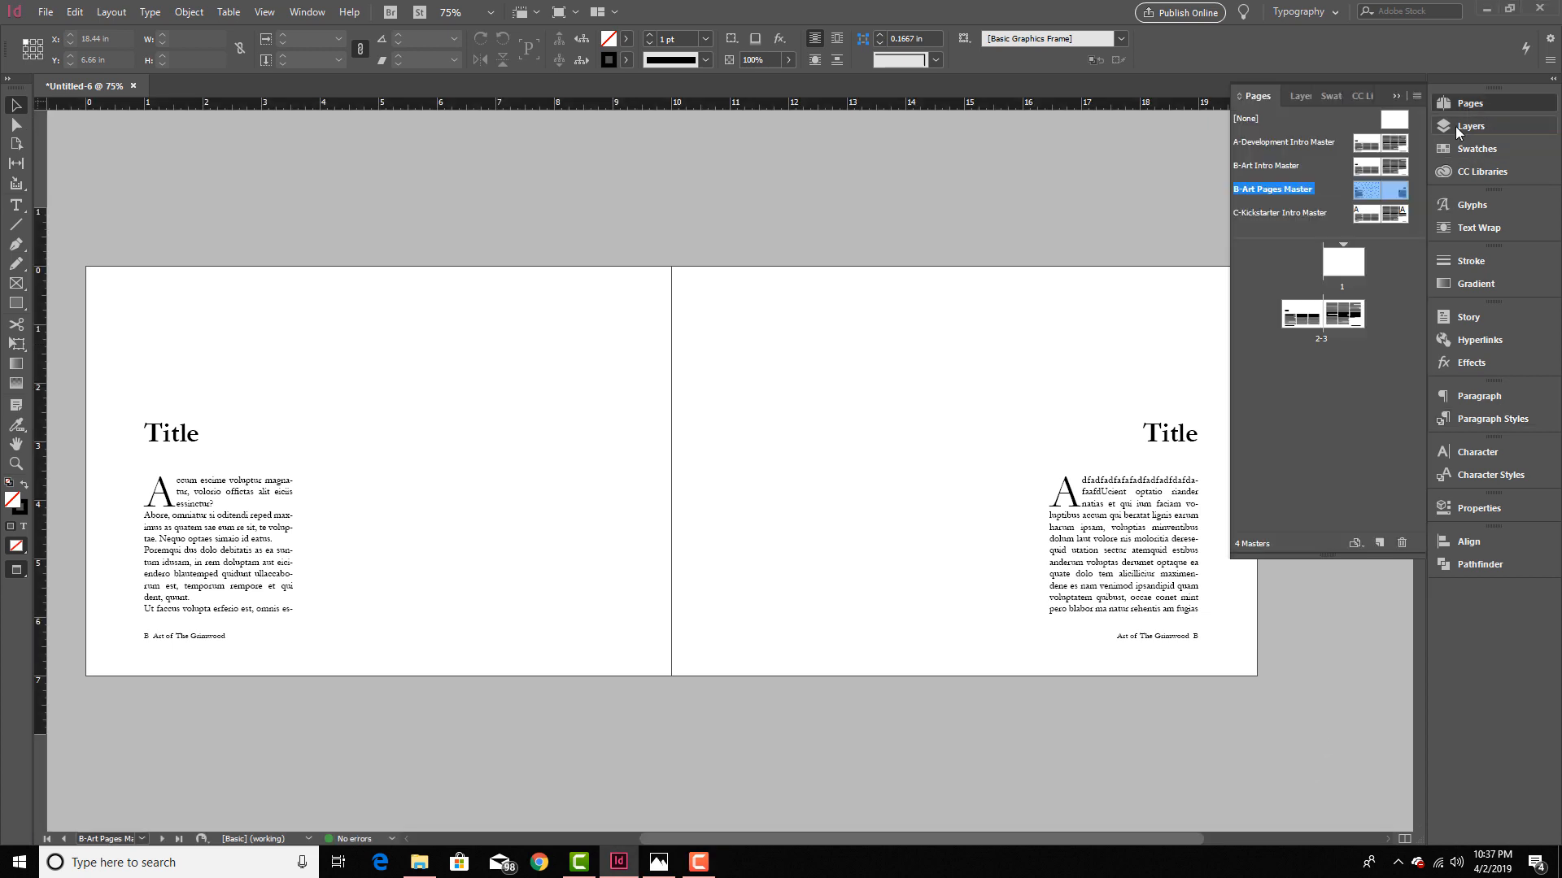
key("w")
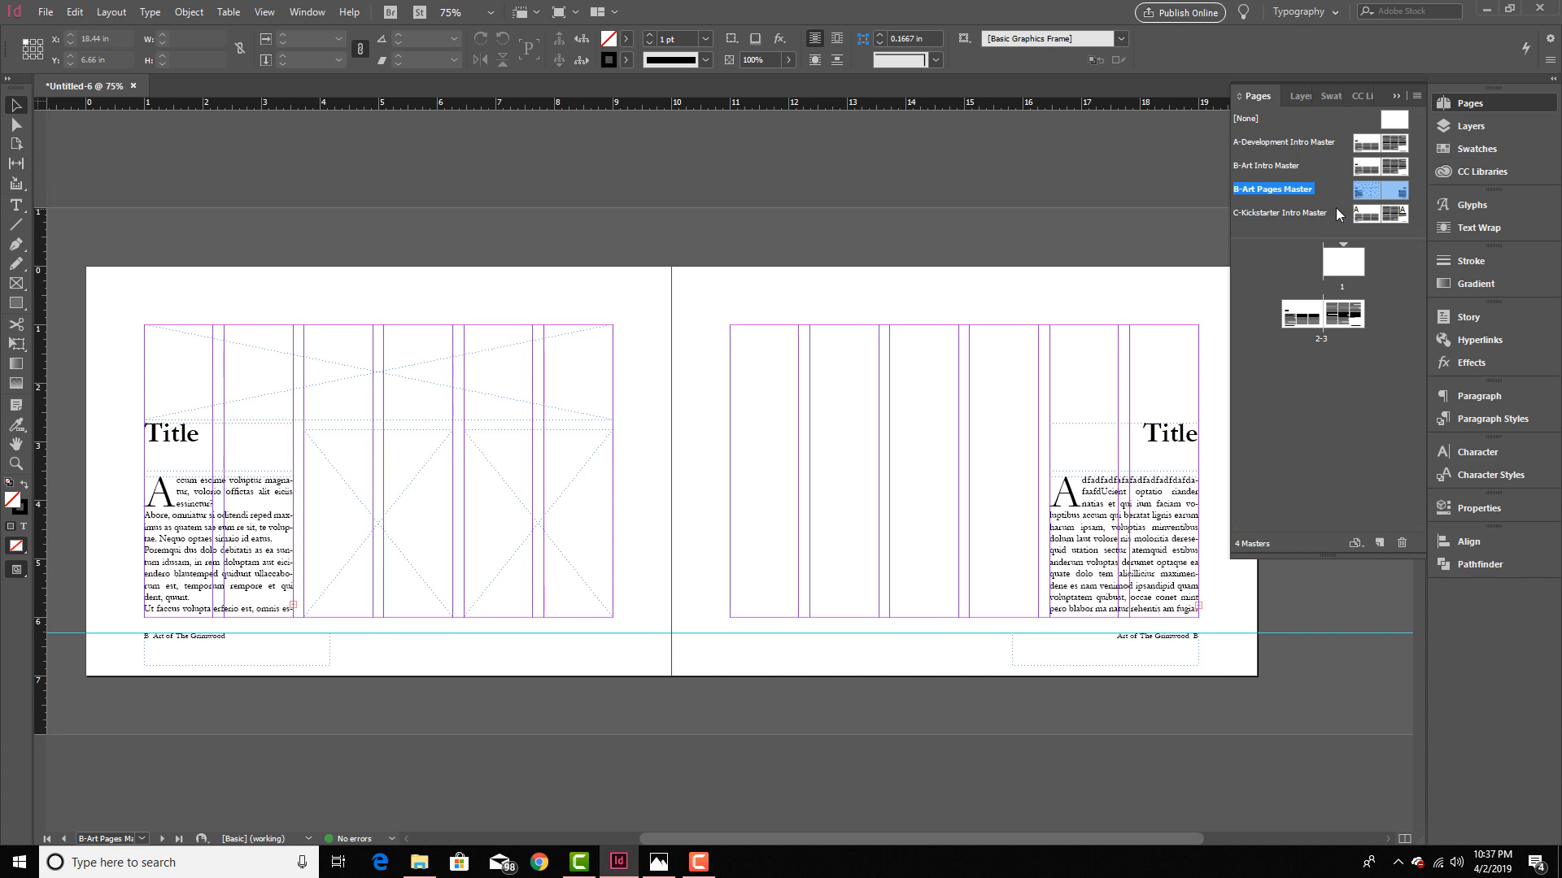
left_click_drag(1289, 193, 1370, 324)
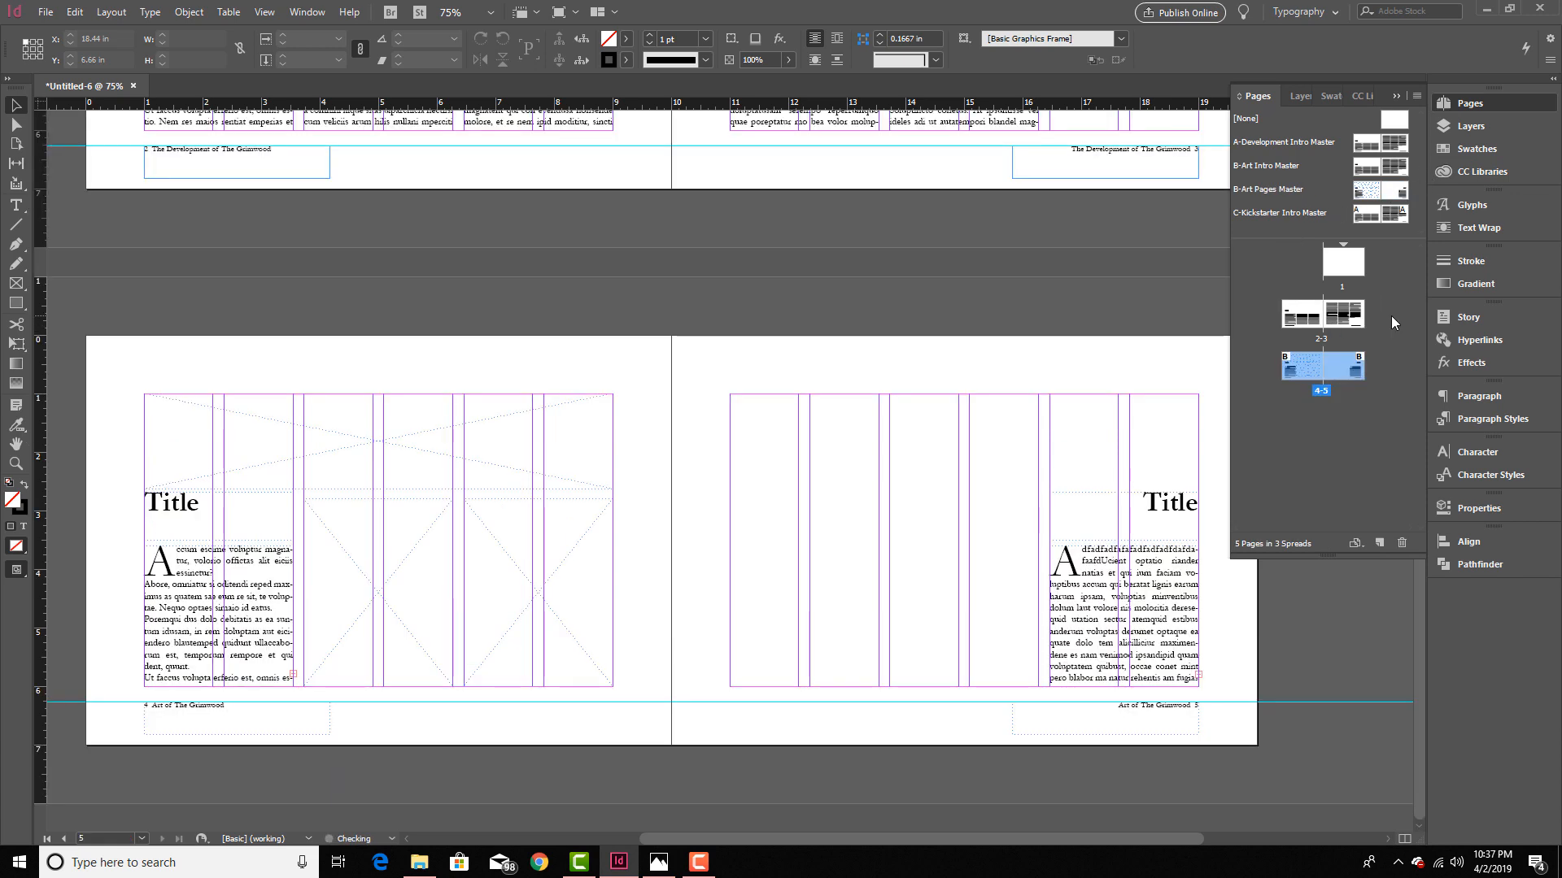
Step: Unlock the master title frame on page 4 and replace its placeholder text with "Ghouls"
left_click(179, 516)
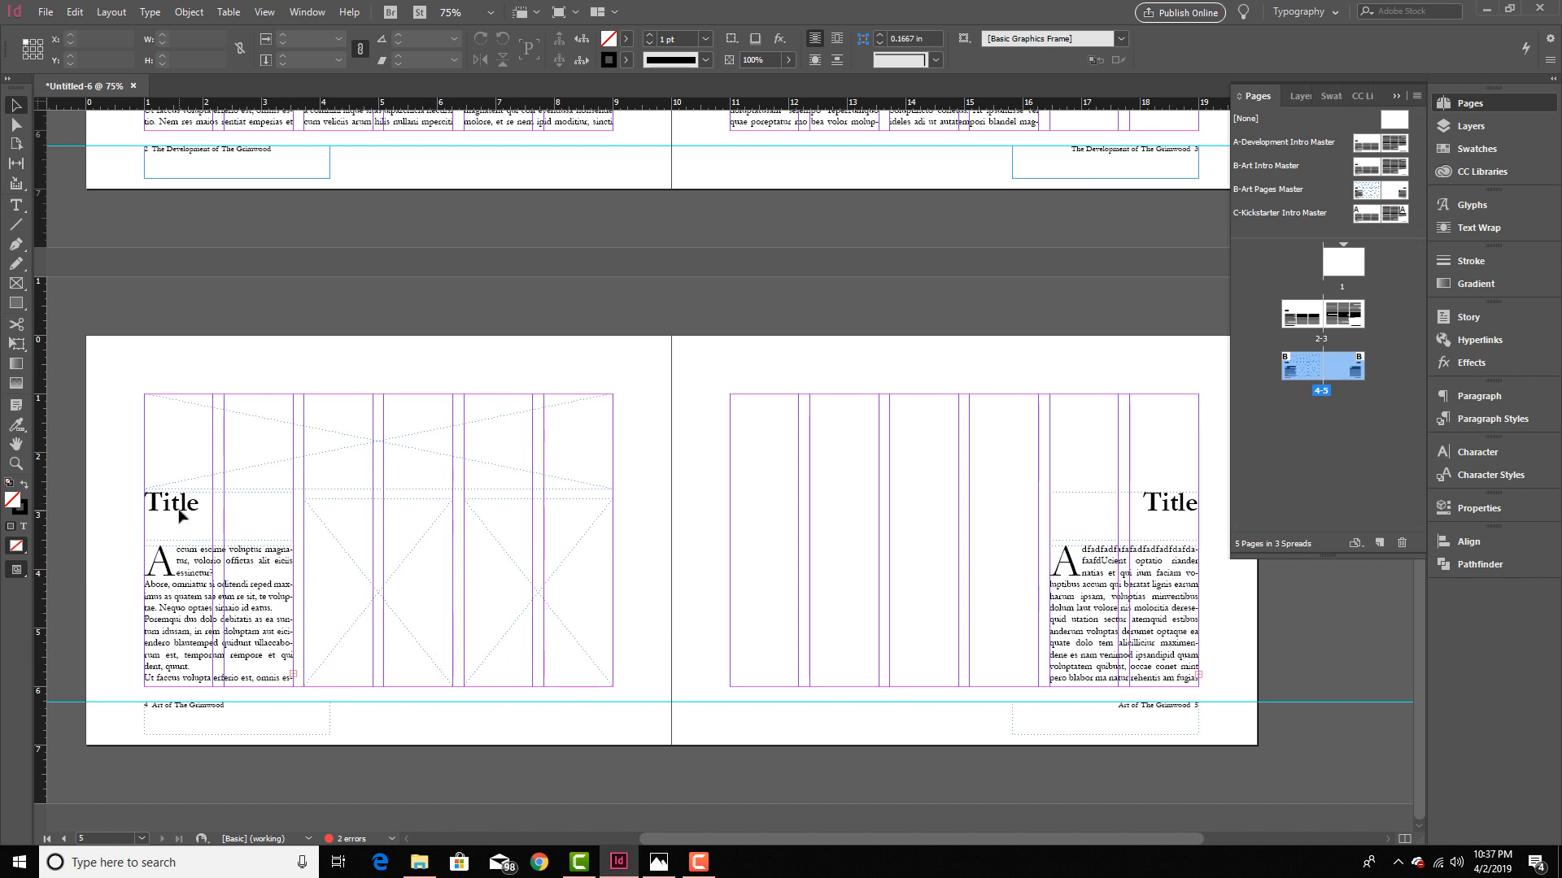
left_click(179, 513, "ctrl+shift")
double_click(210, 505)
left_click_drag(209, 503, 149, 513)
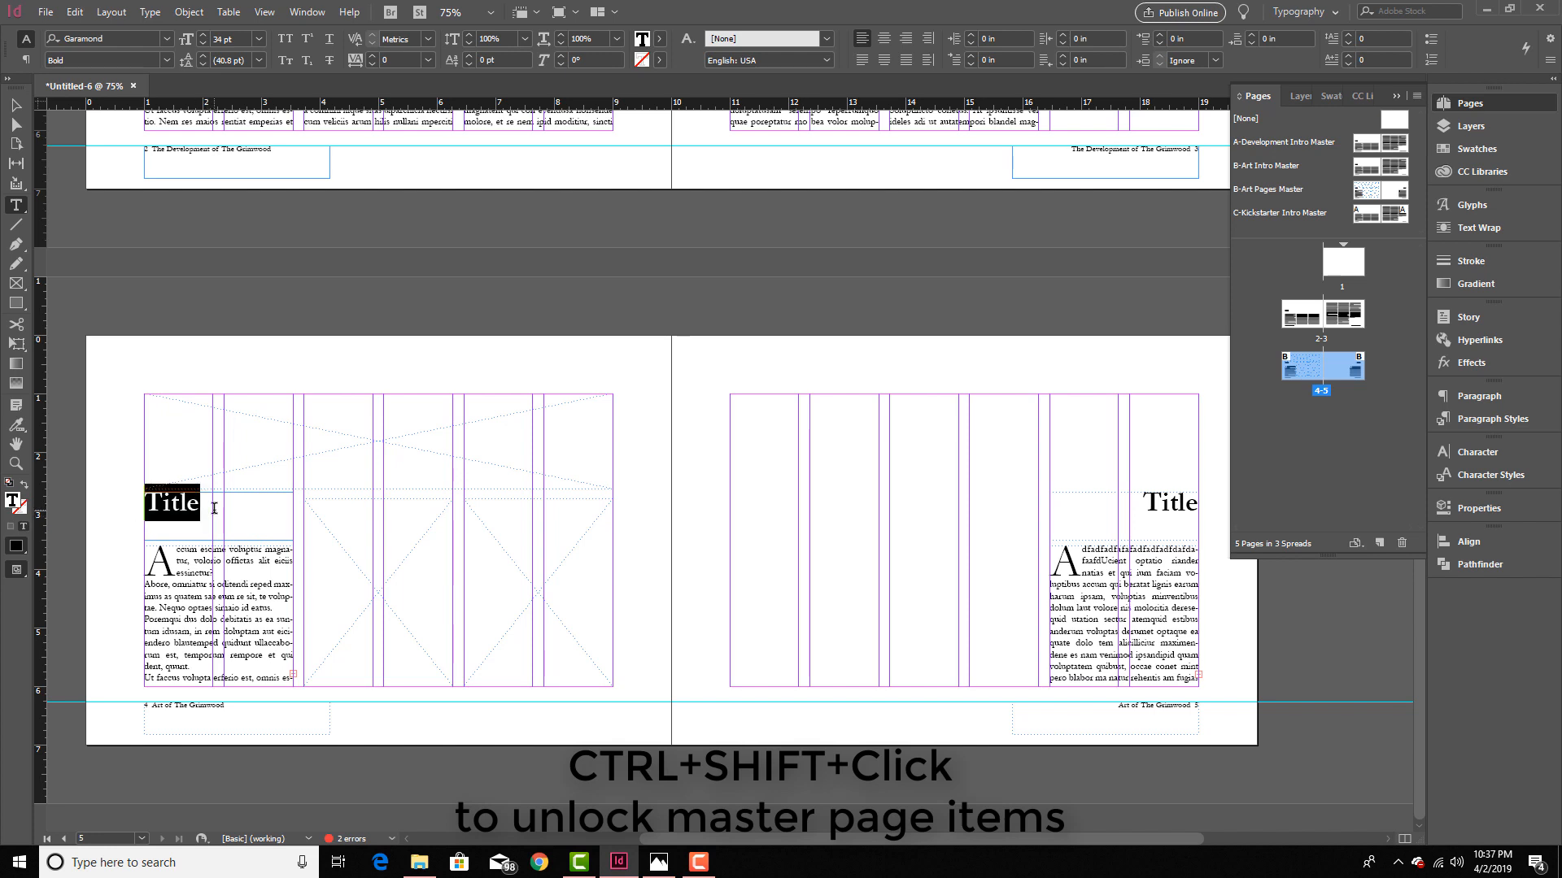
type("Ghouls")
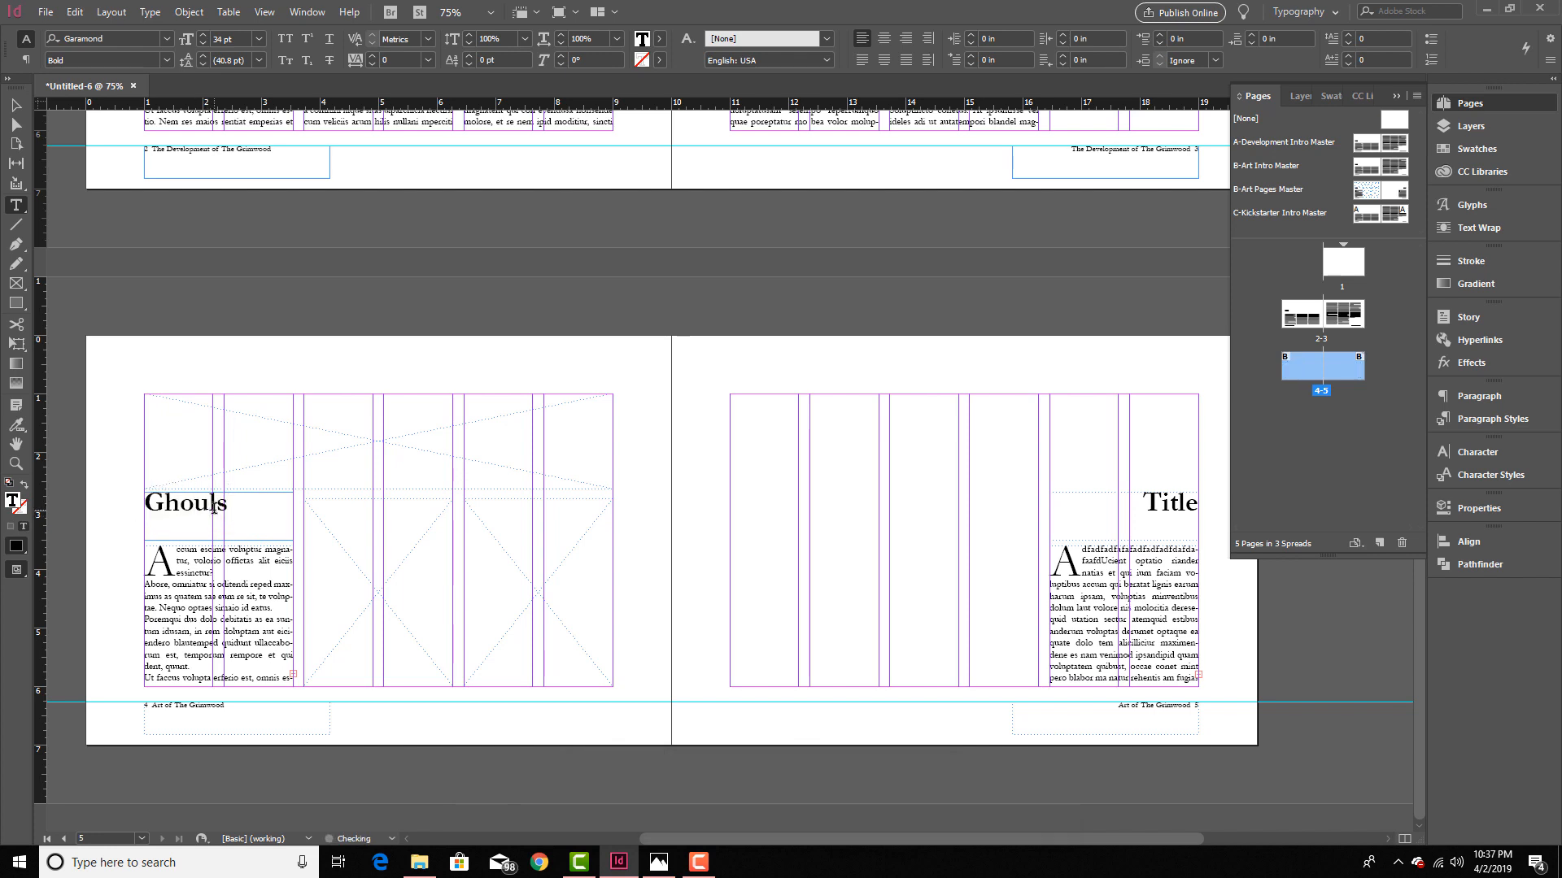
Step: Unlock the master title frame on page 5 and replace its placeholder text with "Goblins"
left_click(1176, 510)
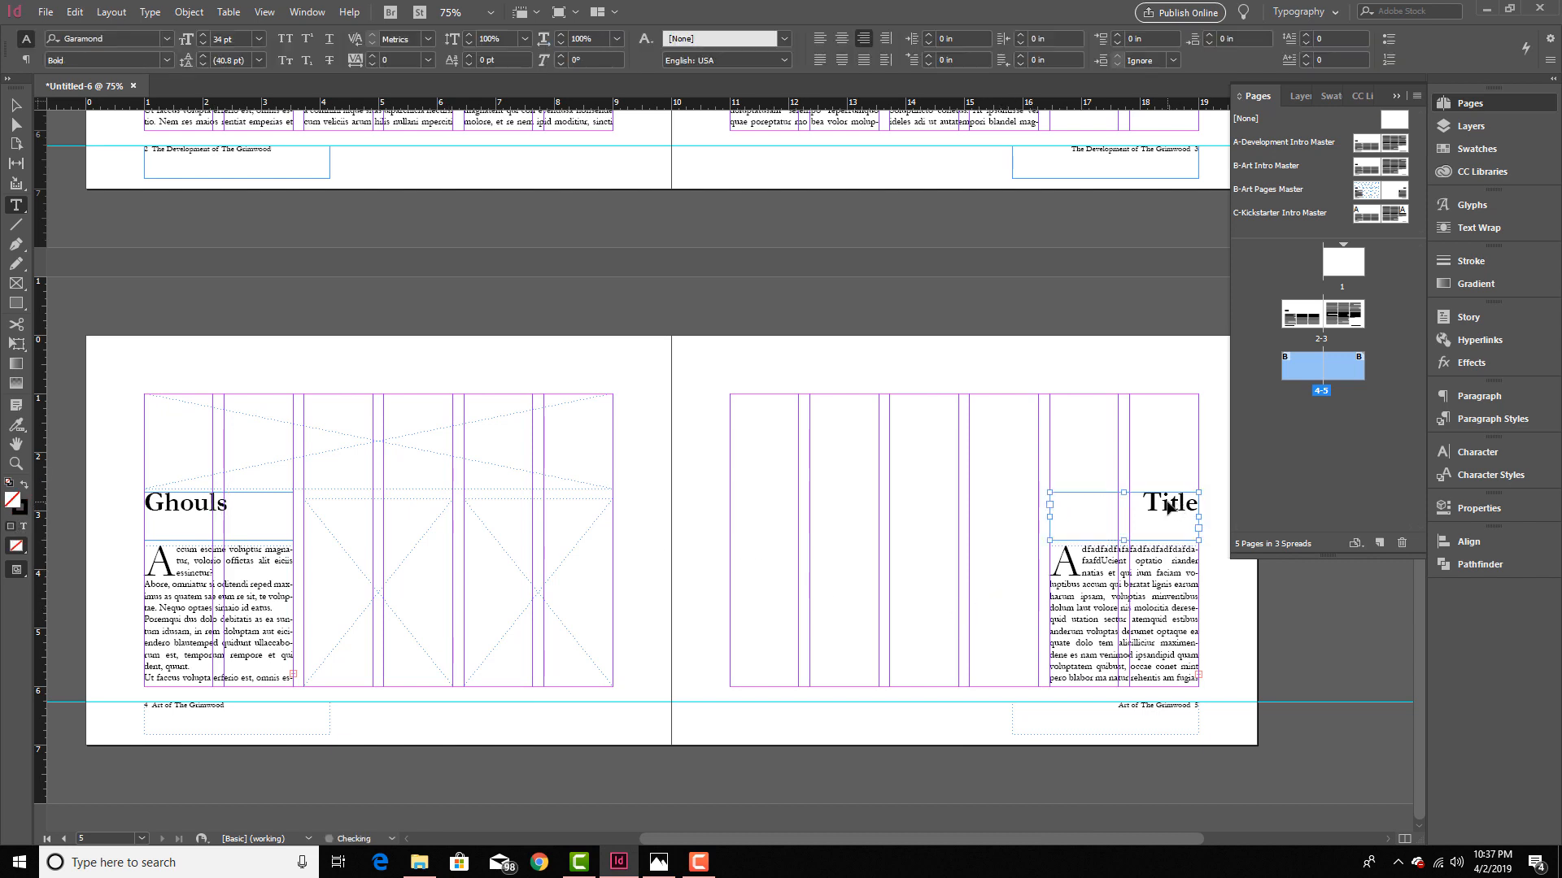
left_click_drag(1143, 505, 1199, 512)
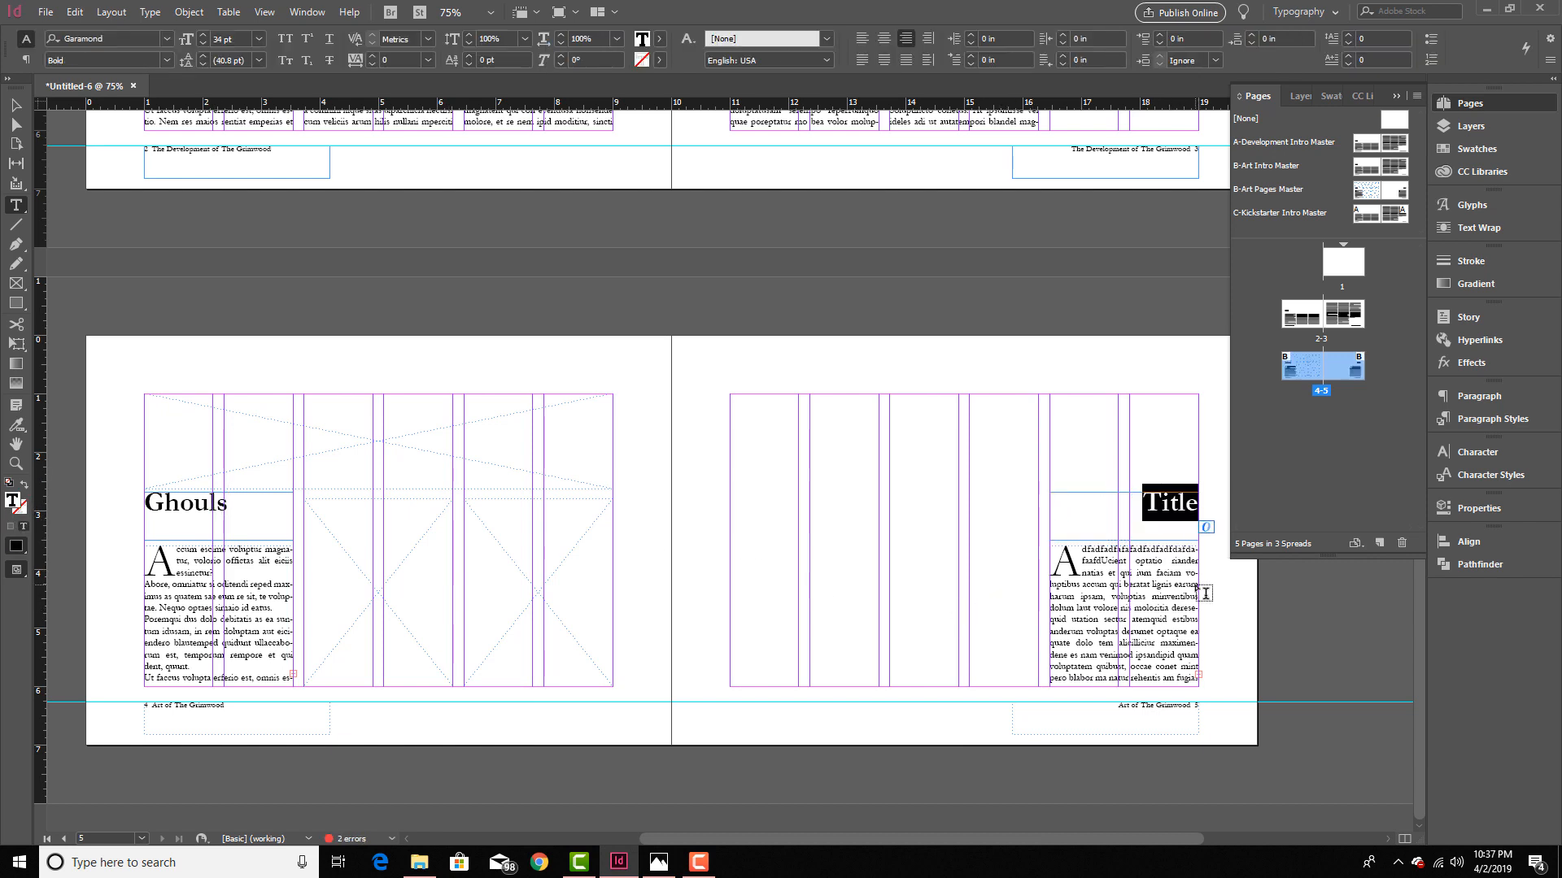
type("Goblins")
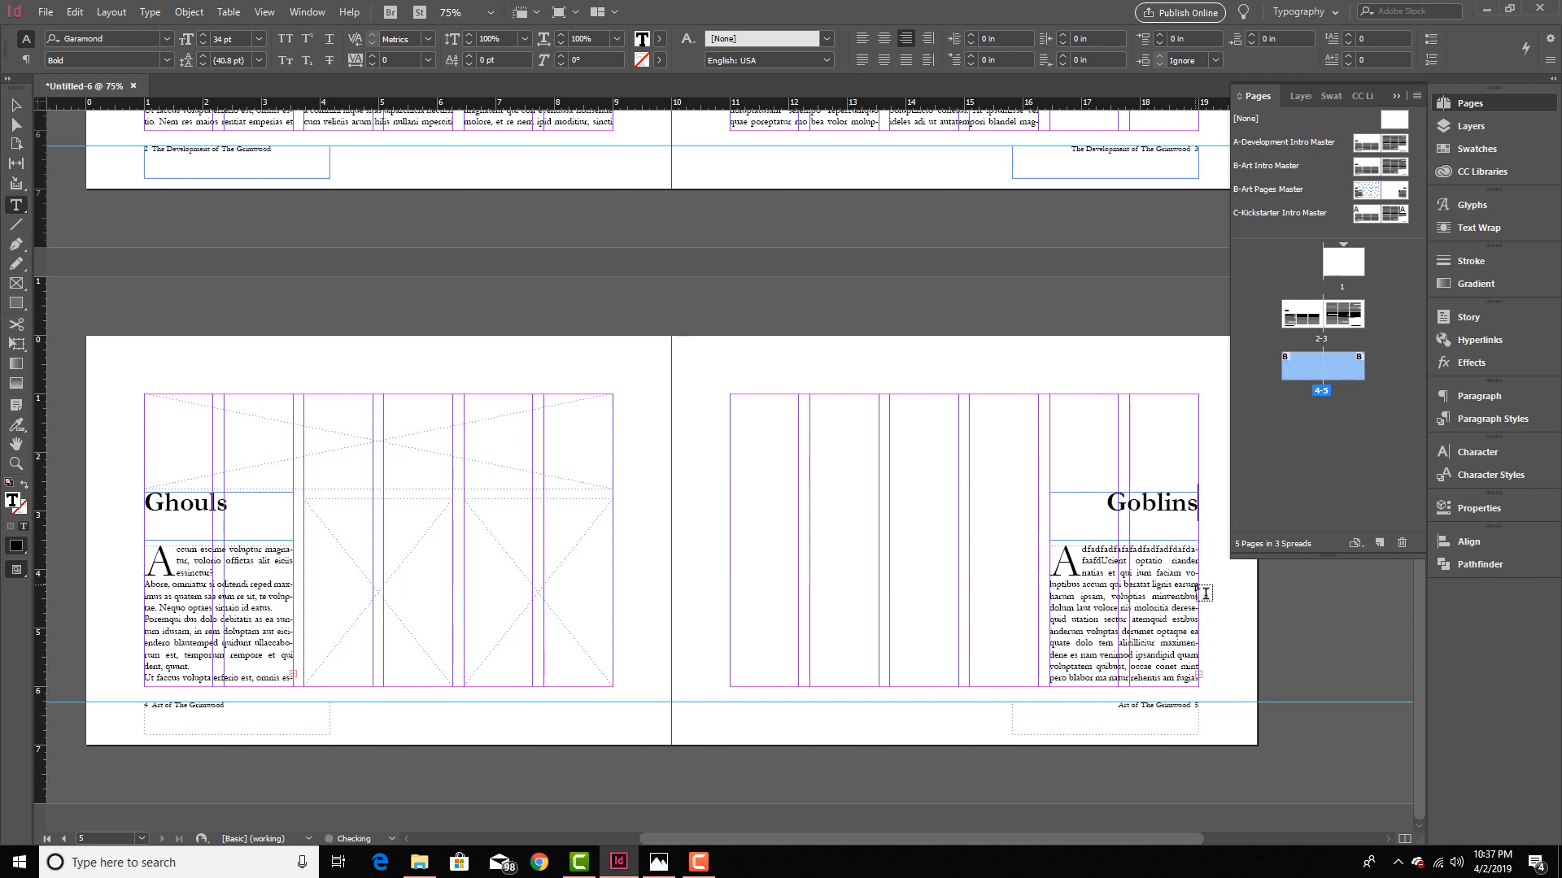
key("Escape")
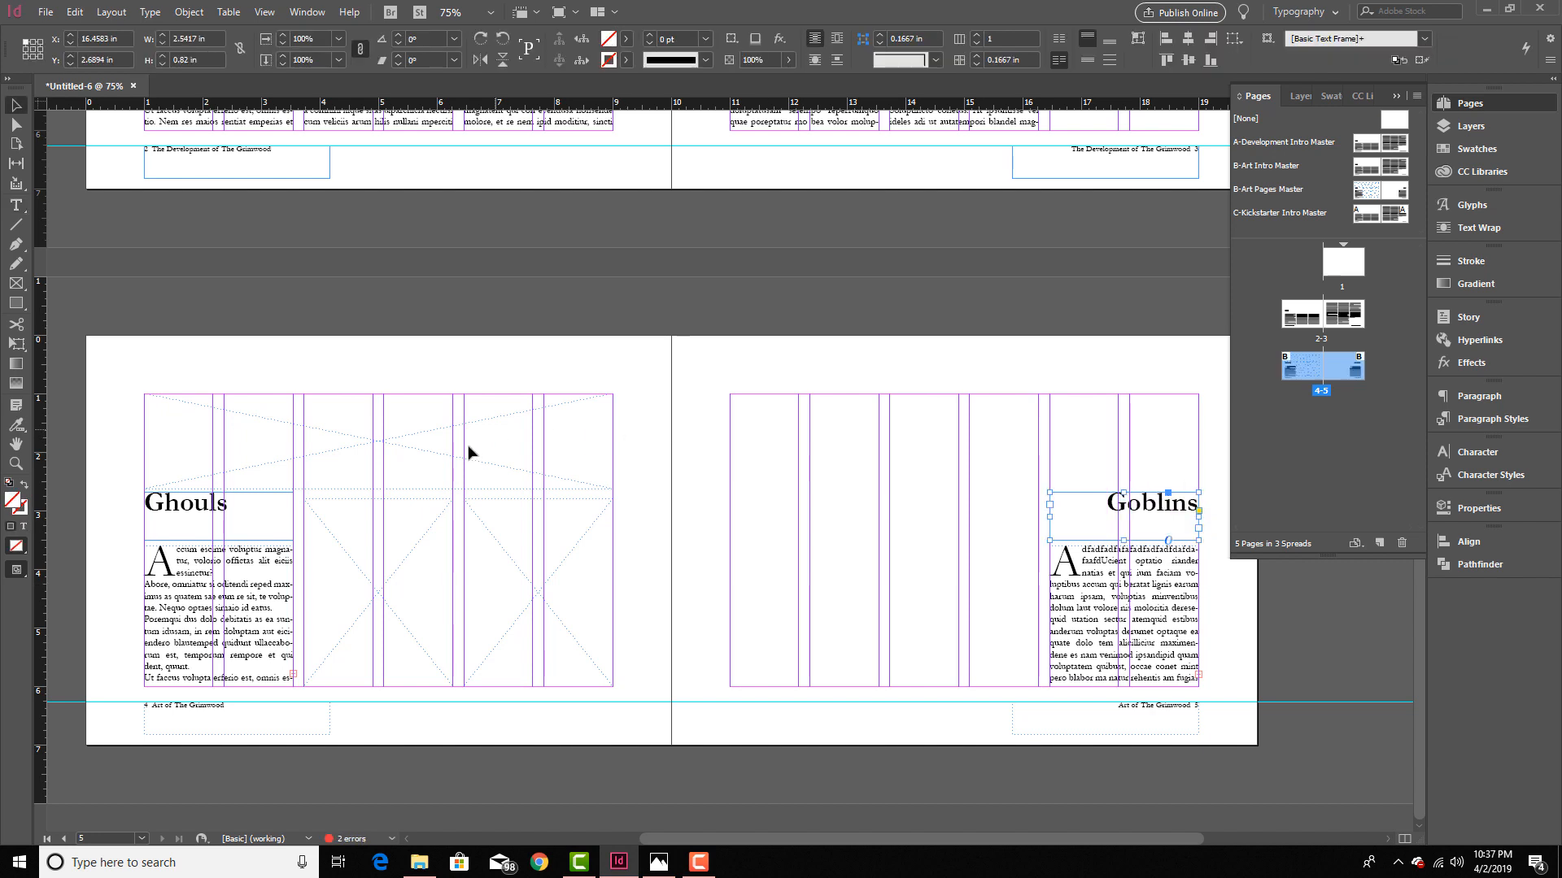
Step: Unlock the lower-right image frame on page 4 and place "ghouls final.png" from the ghouls folder in it
left_click(515, 553)
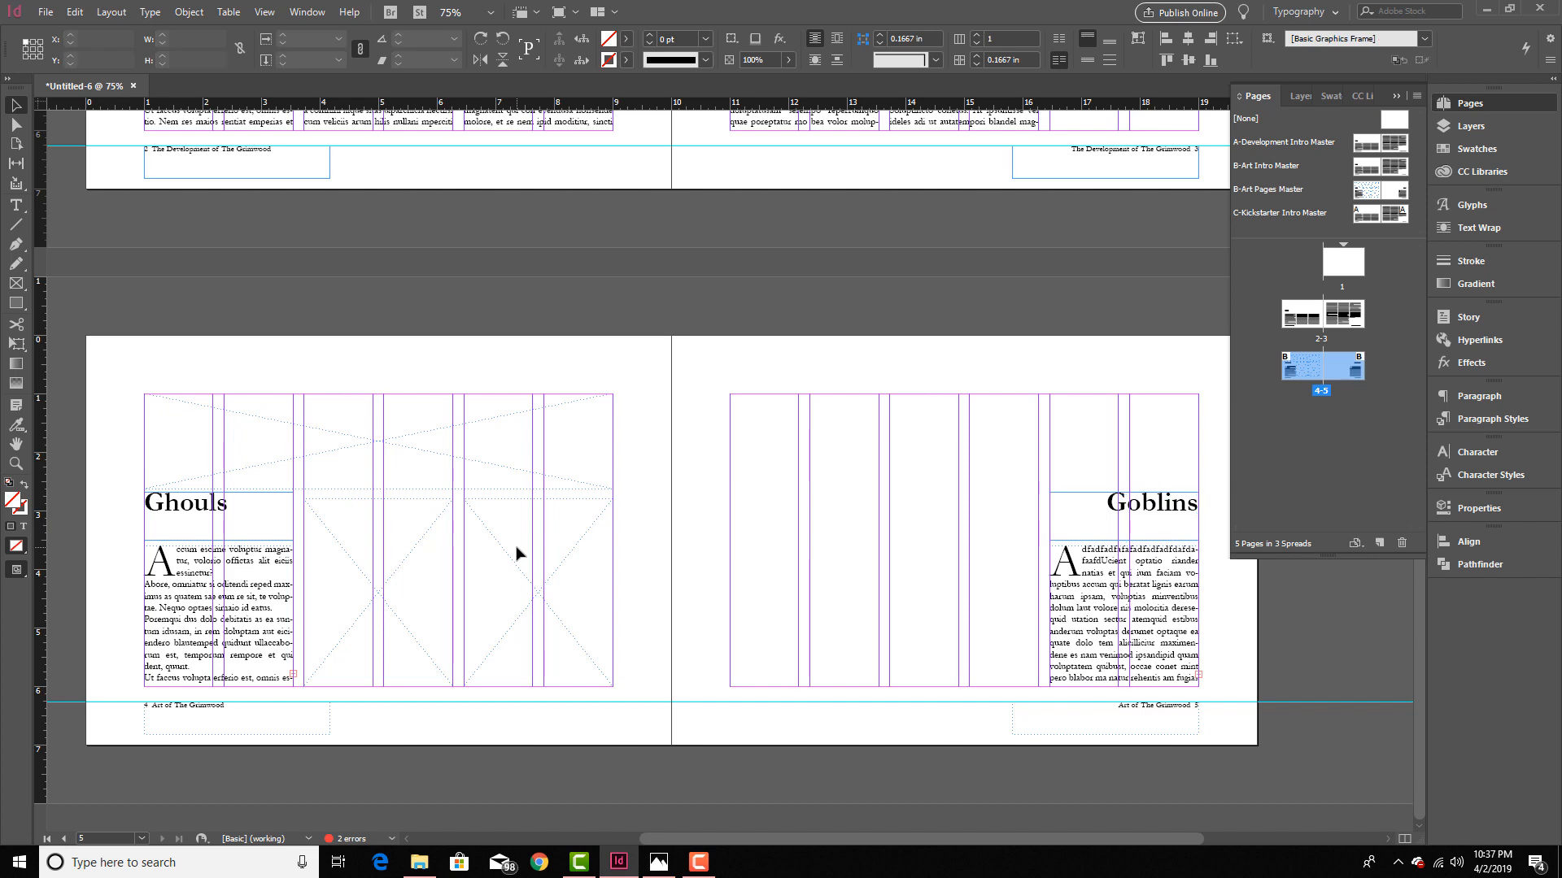
left_click(537, 598, "ctrl+shift")
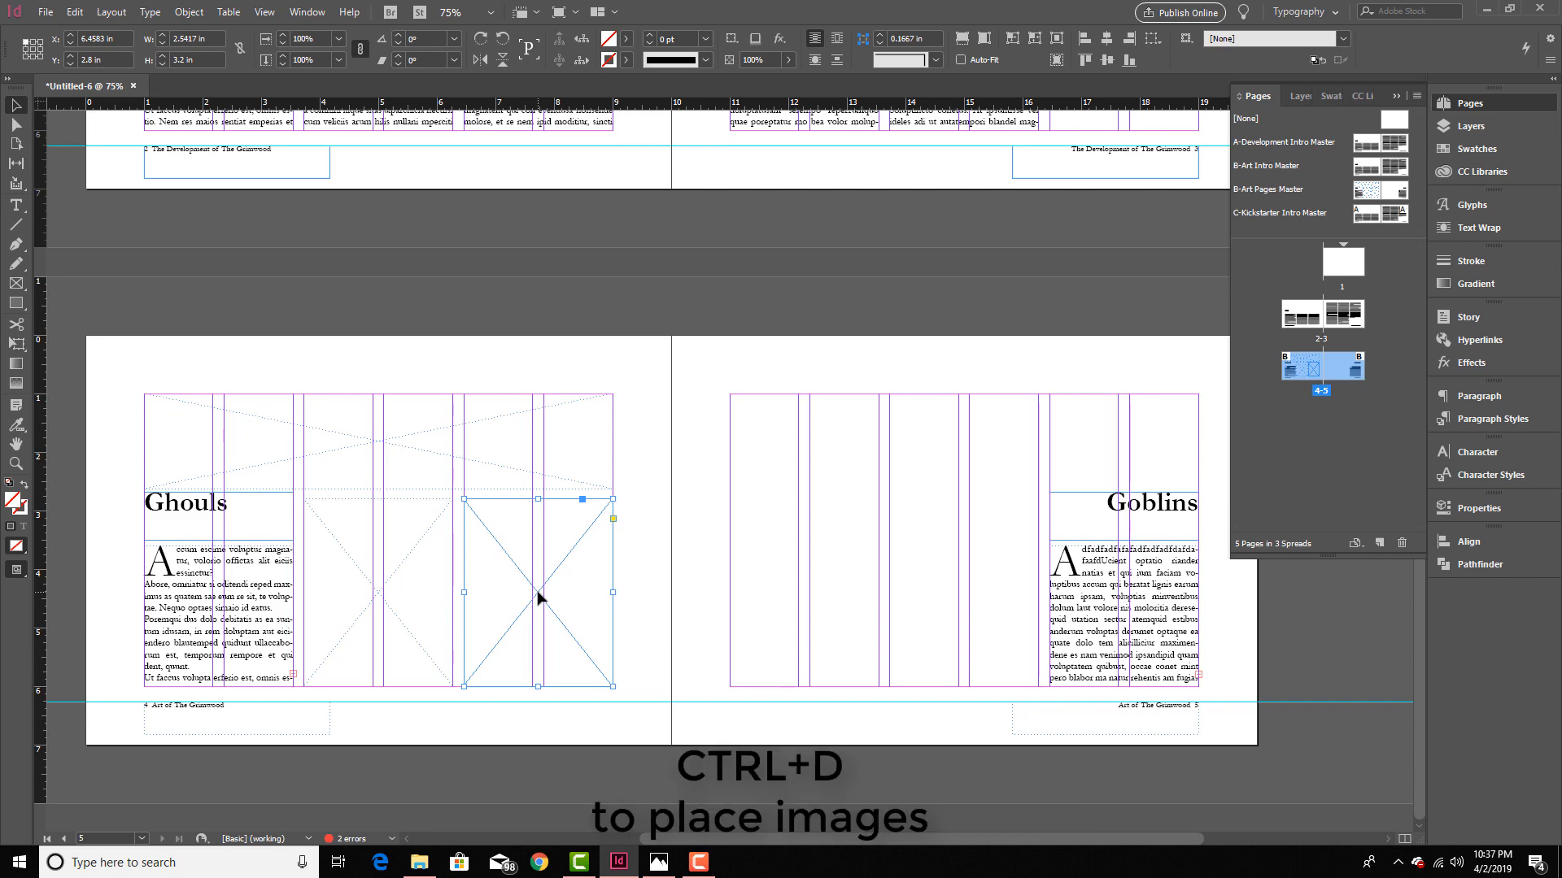
key("ctrl+d")
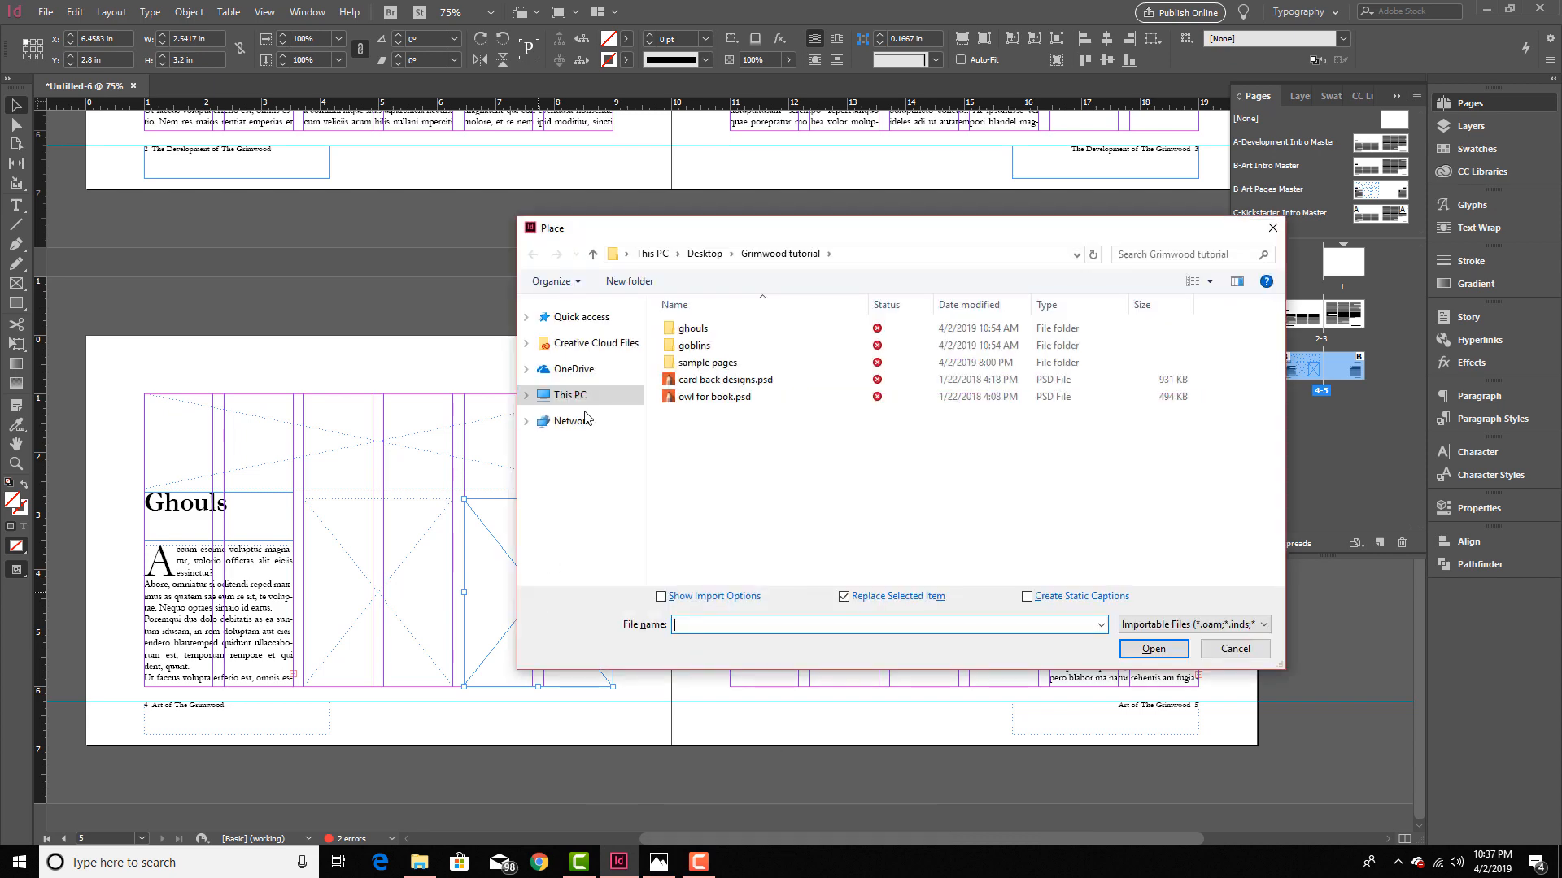
double_click(693, 328)
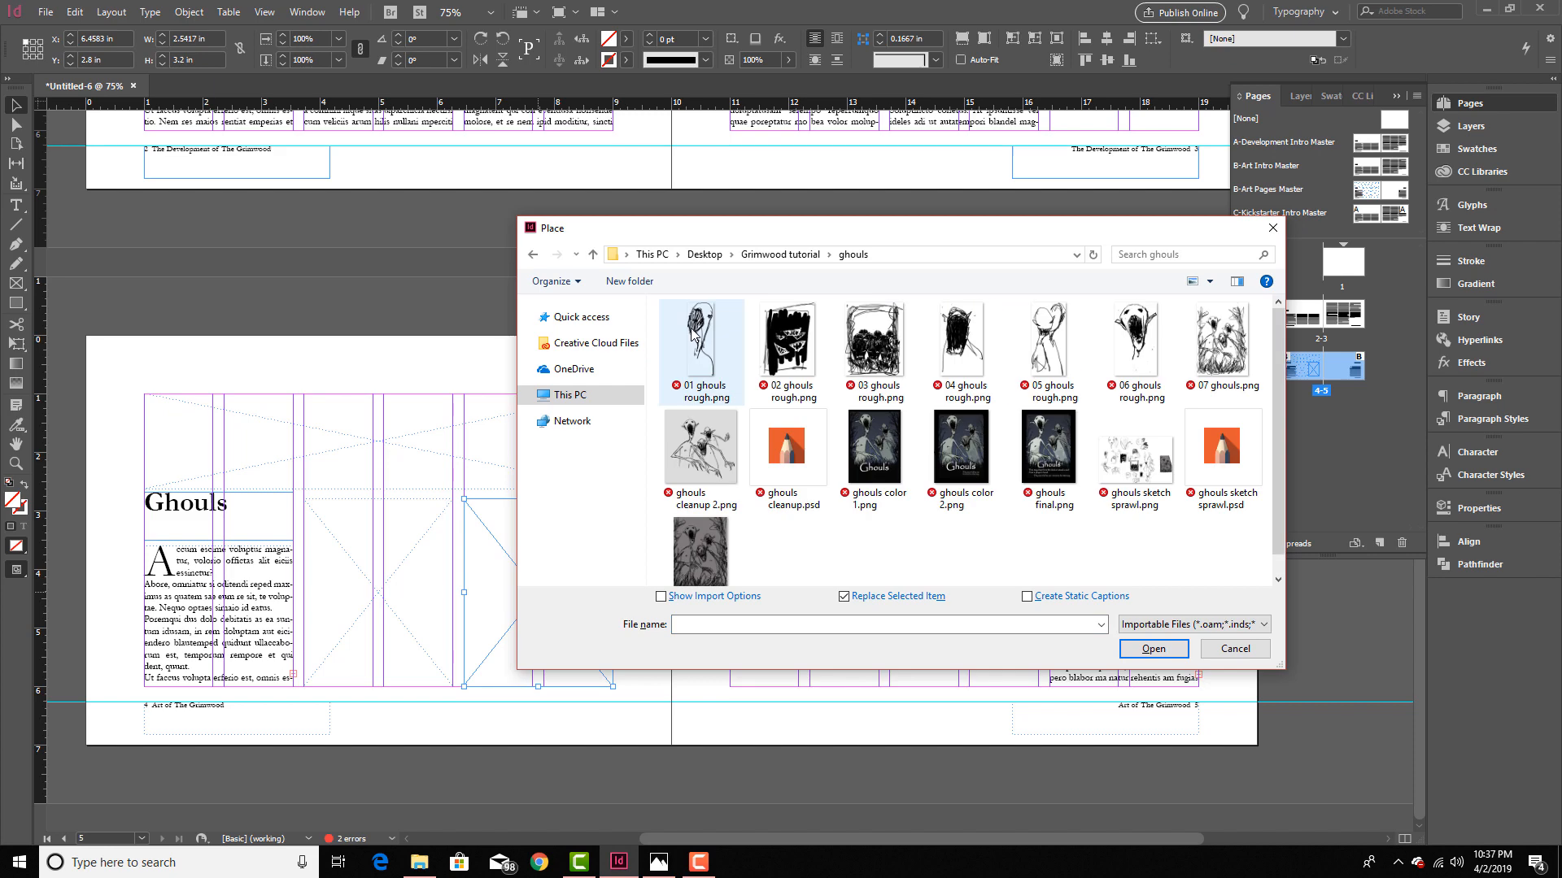
left_click(1049, 456)
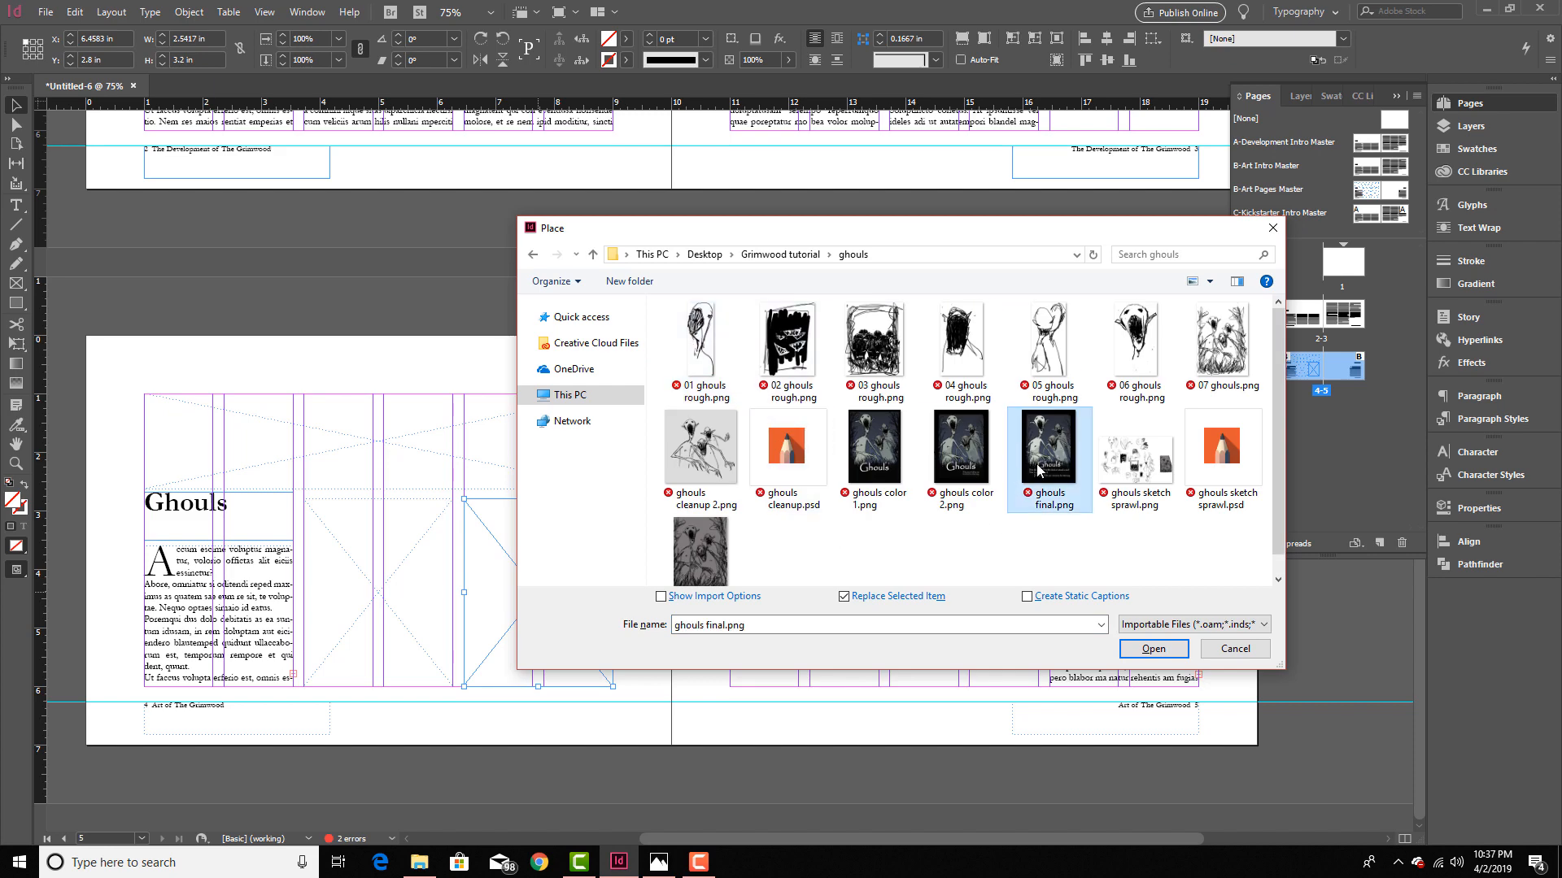
left_click(1169, 654)
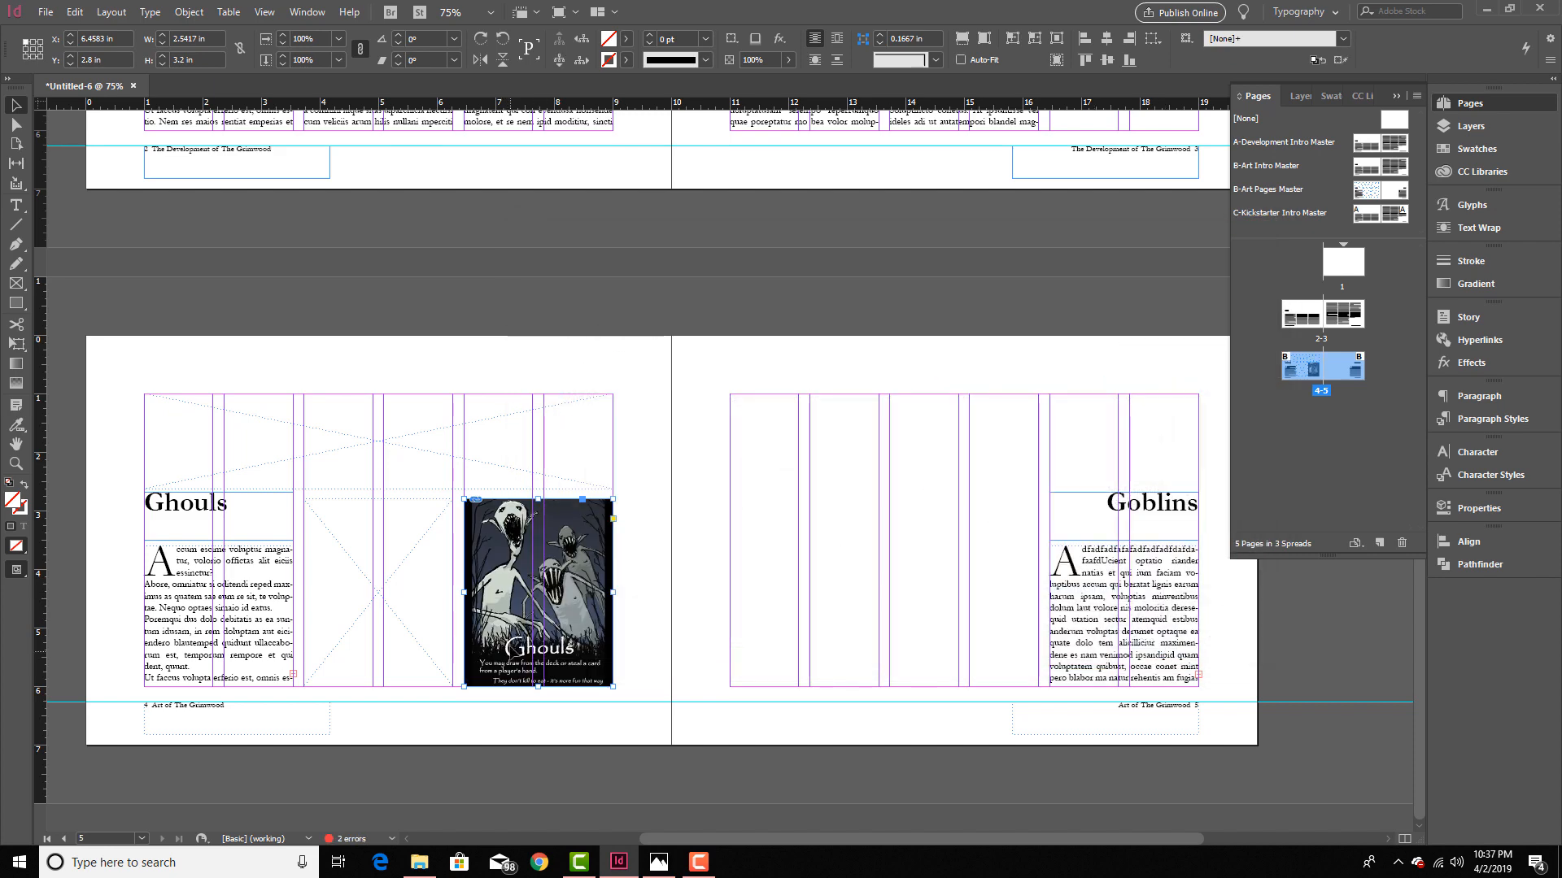
Step: Try Fit Content to Frame on the "ghouls final.png" card image on page 4
right_click(534, 582)
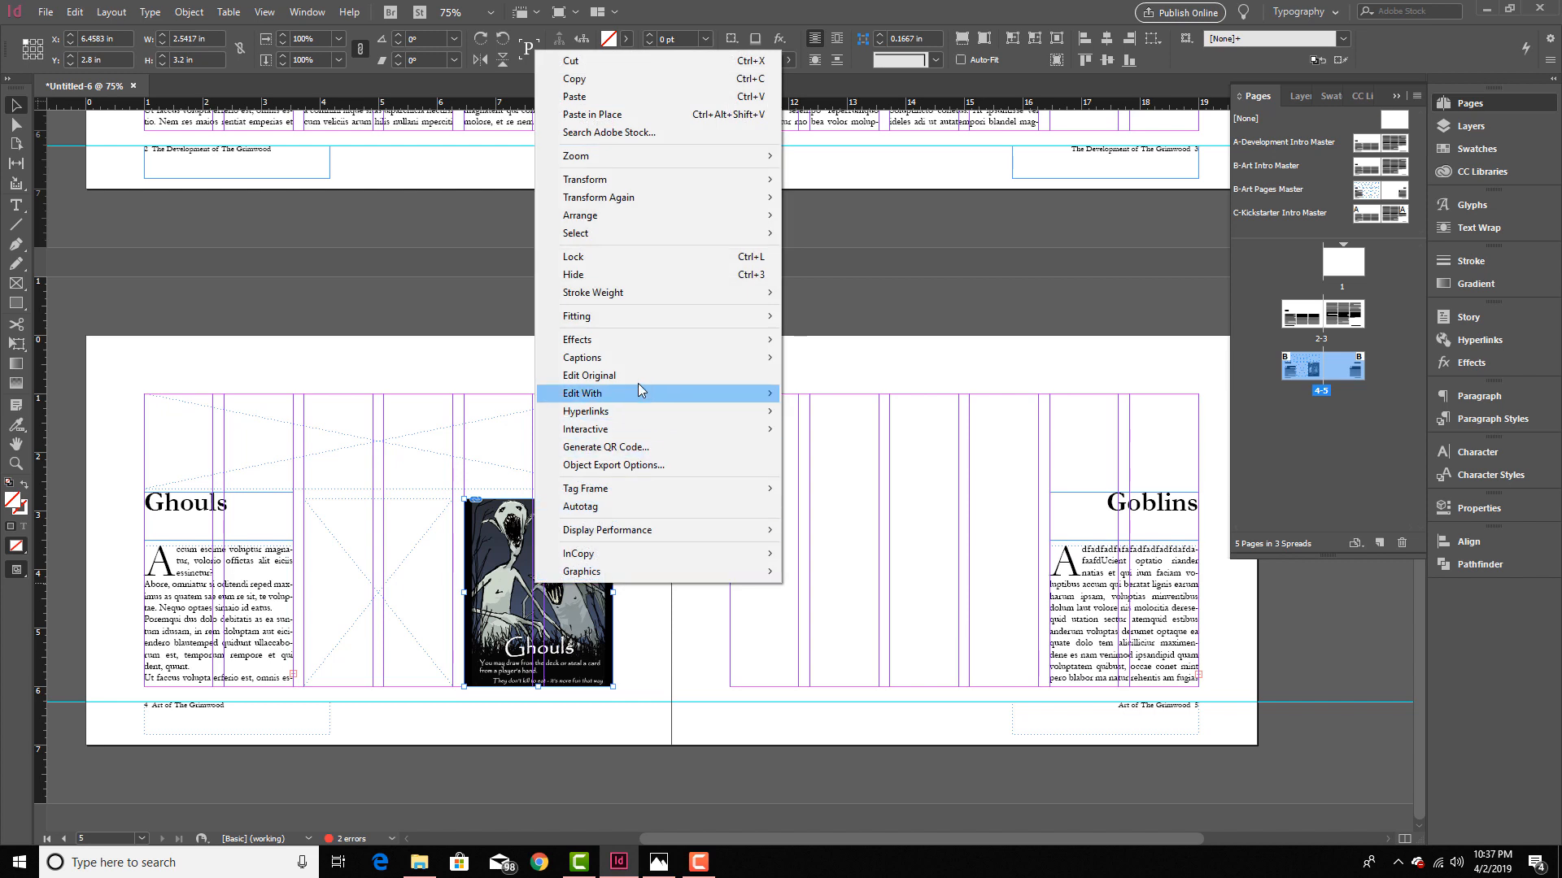
mouse_move(661, 316)
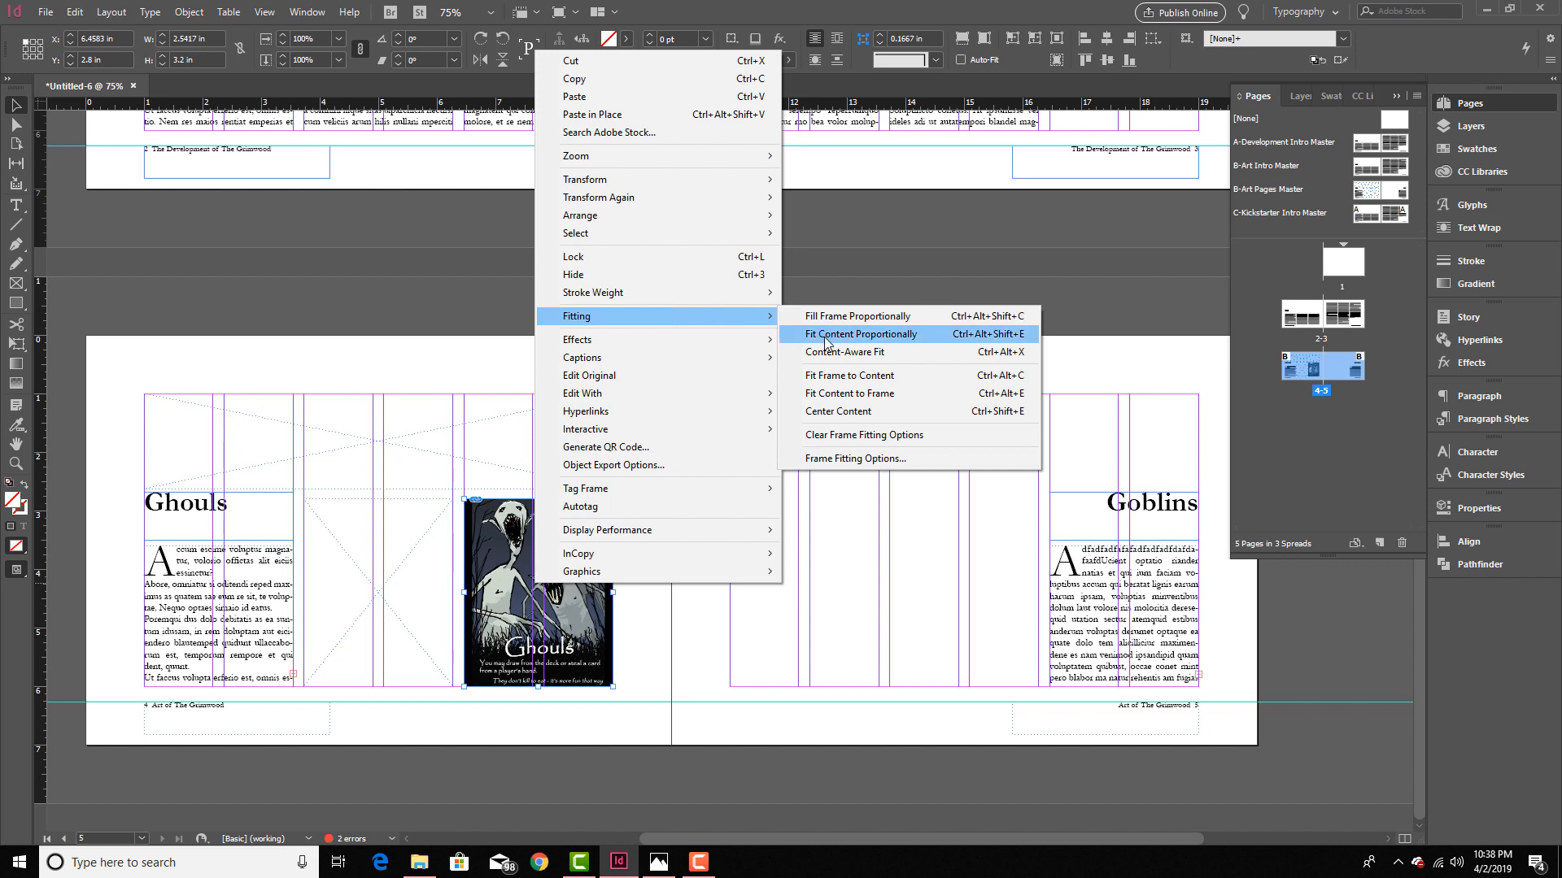
left_click(827, 394)
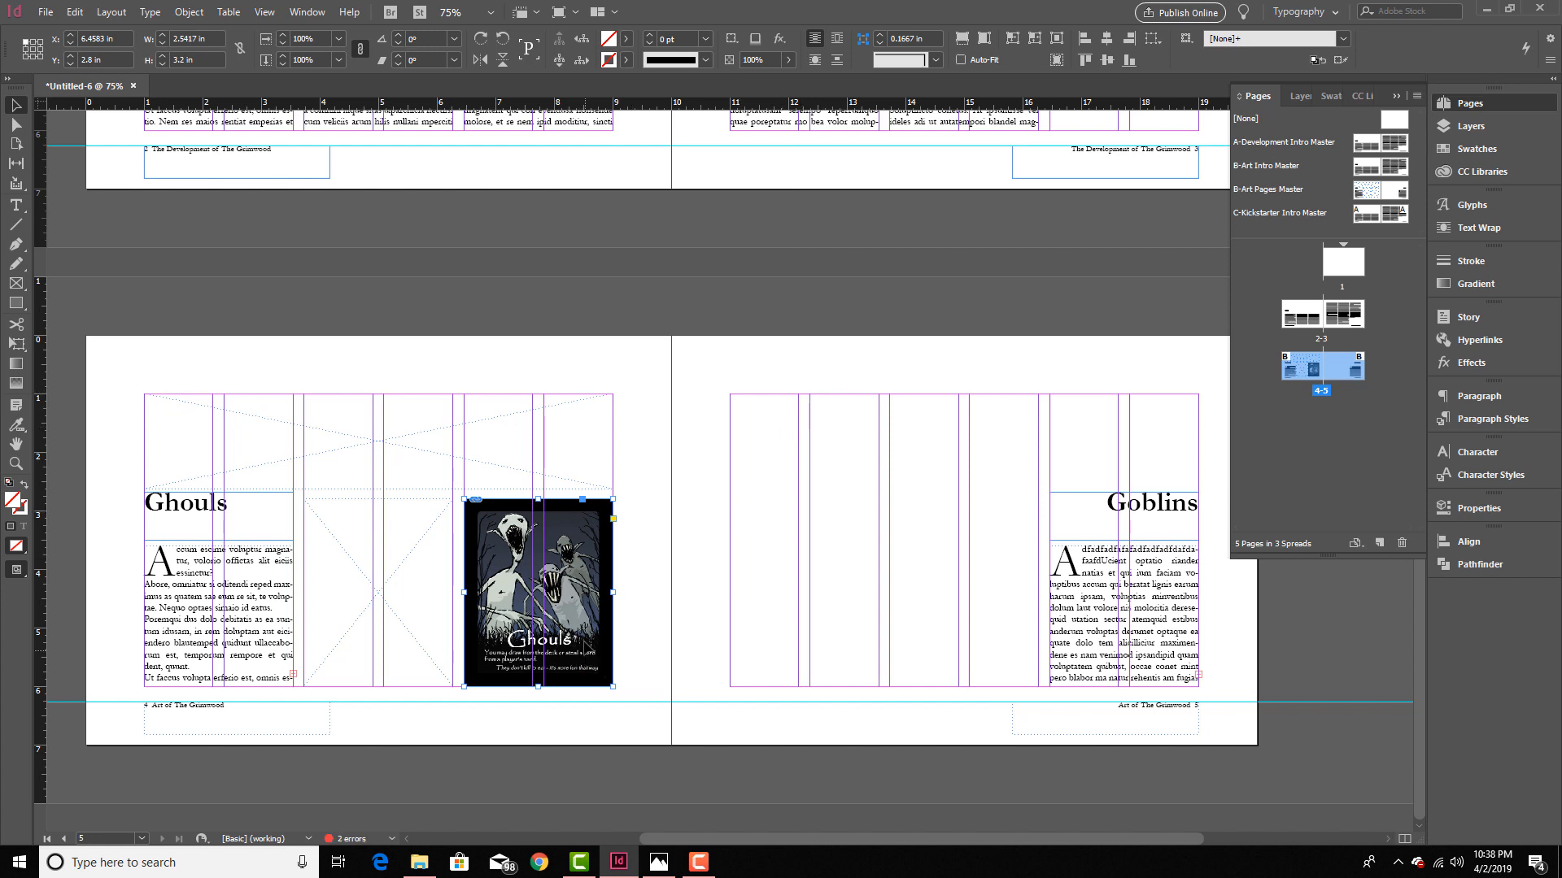
Step: Fit the card image proportionally on page 4, then fit its frame to the content
right_click(579, 609)
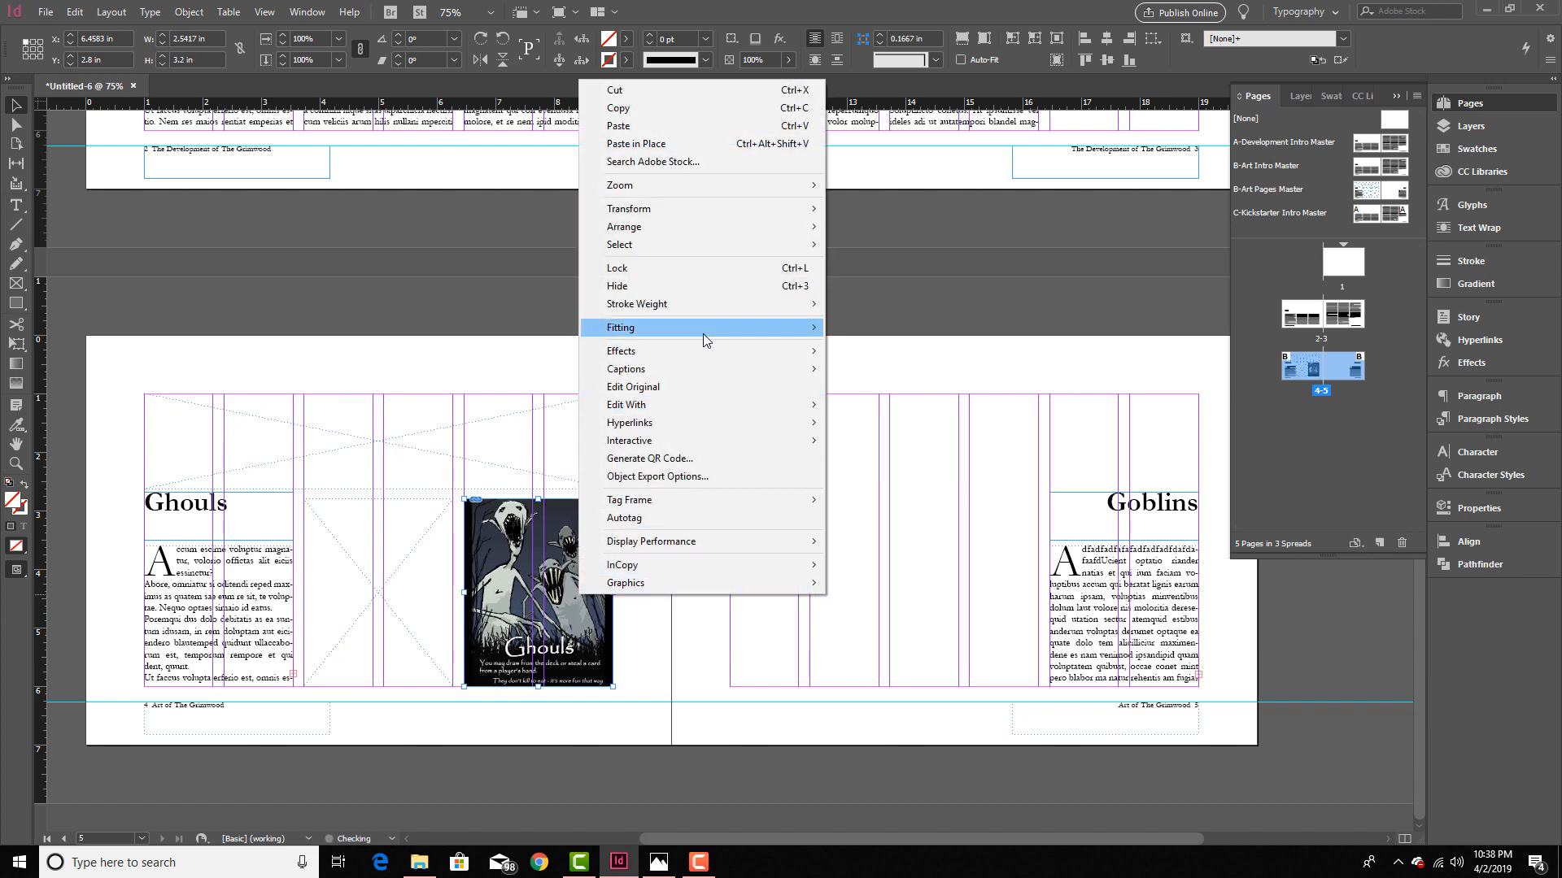
mouse_move(774, 335)
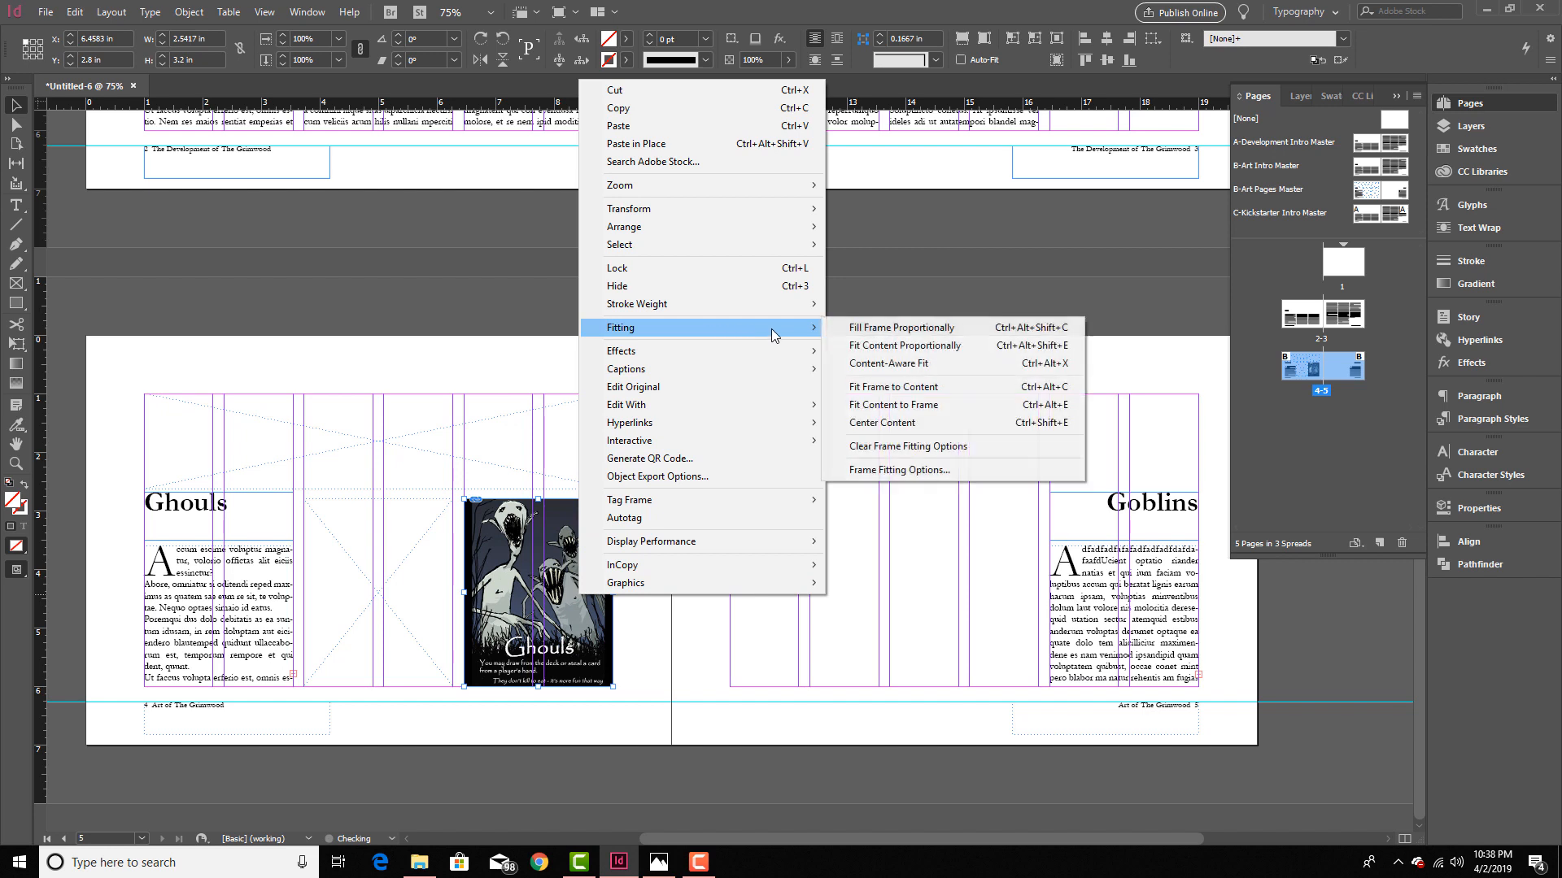
left_click(857, 345)
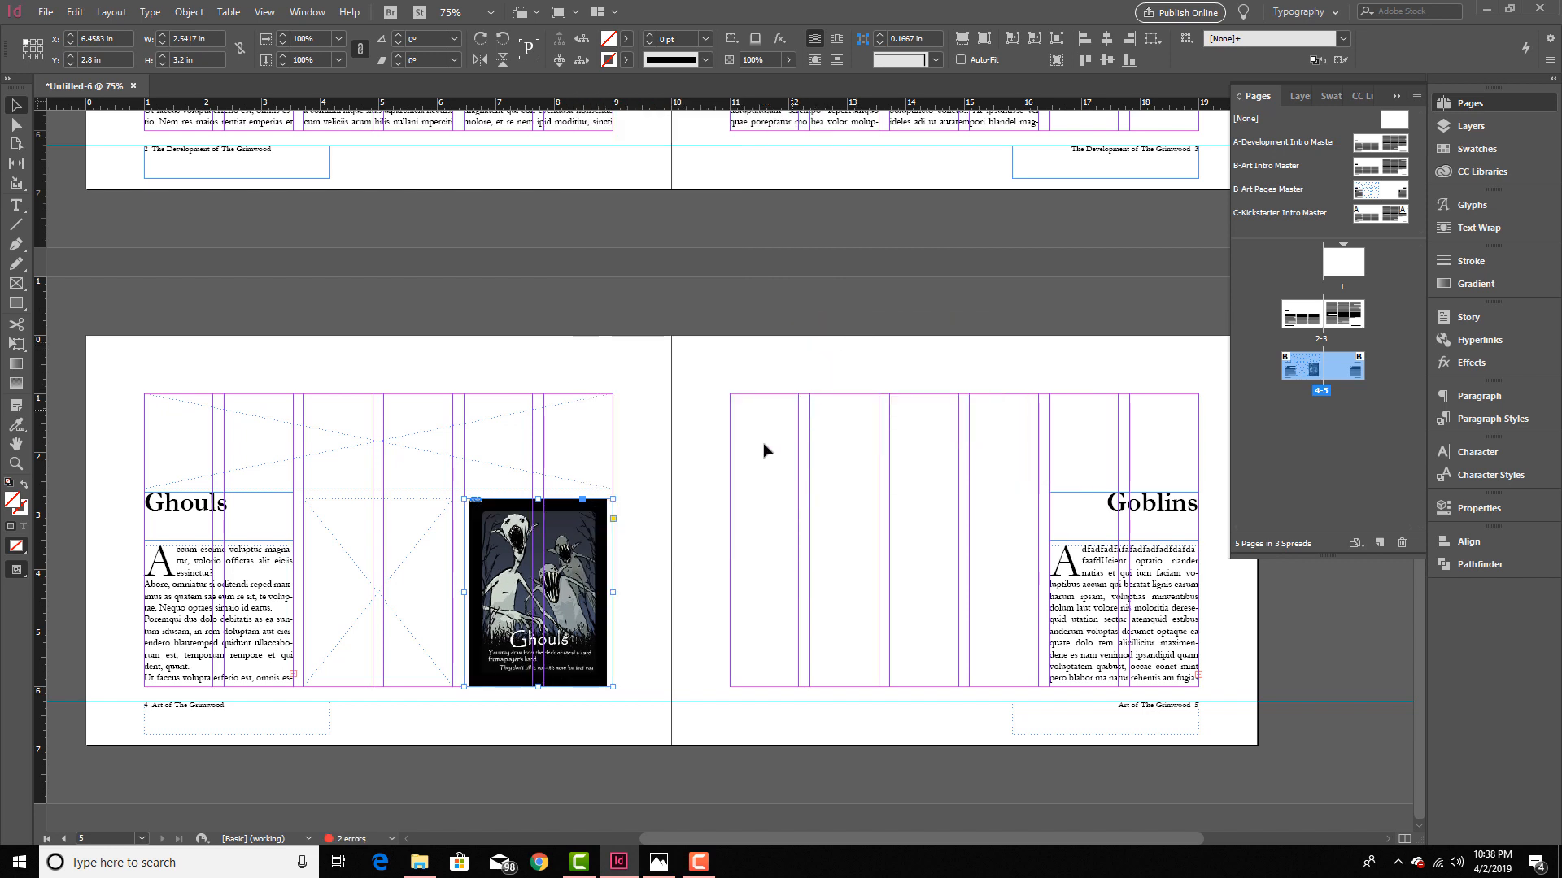
right_click(586, 557)
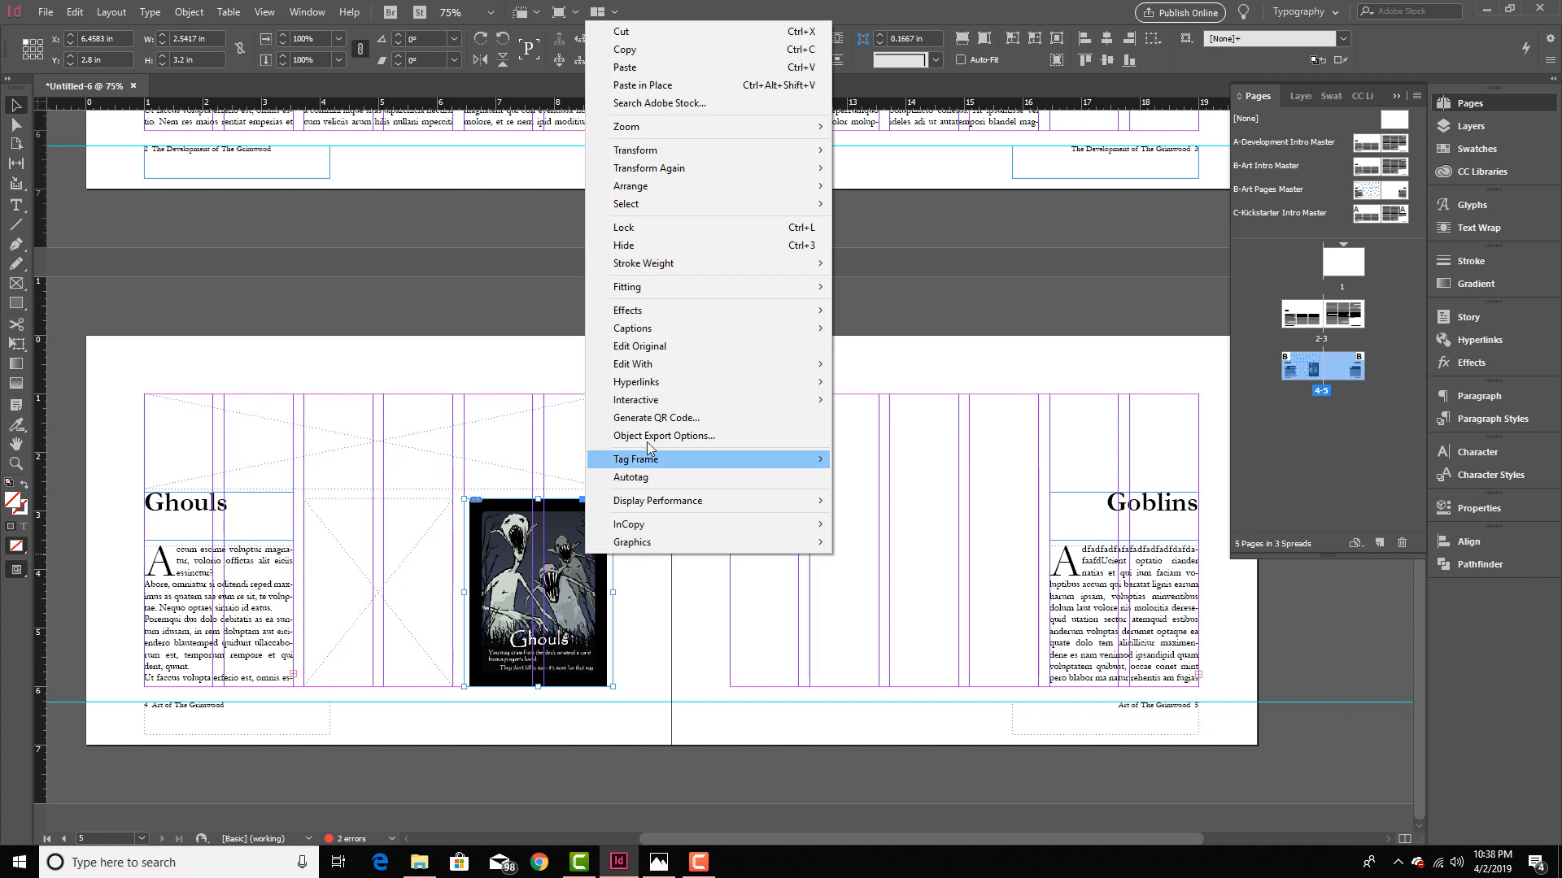
mouse_move(669, 288)
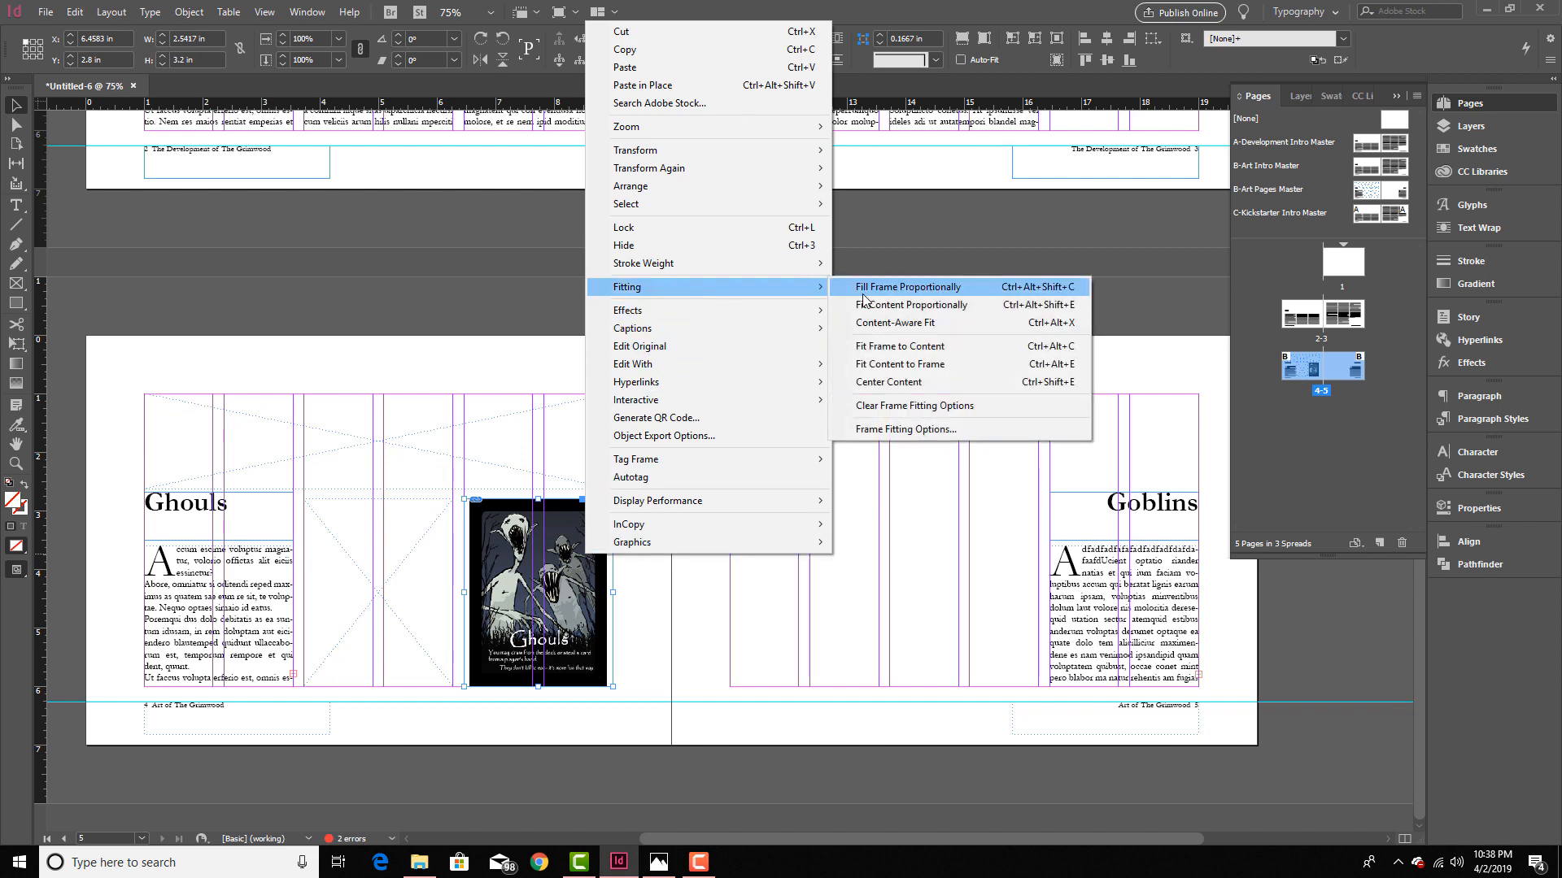
left_click(868, 351)
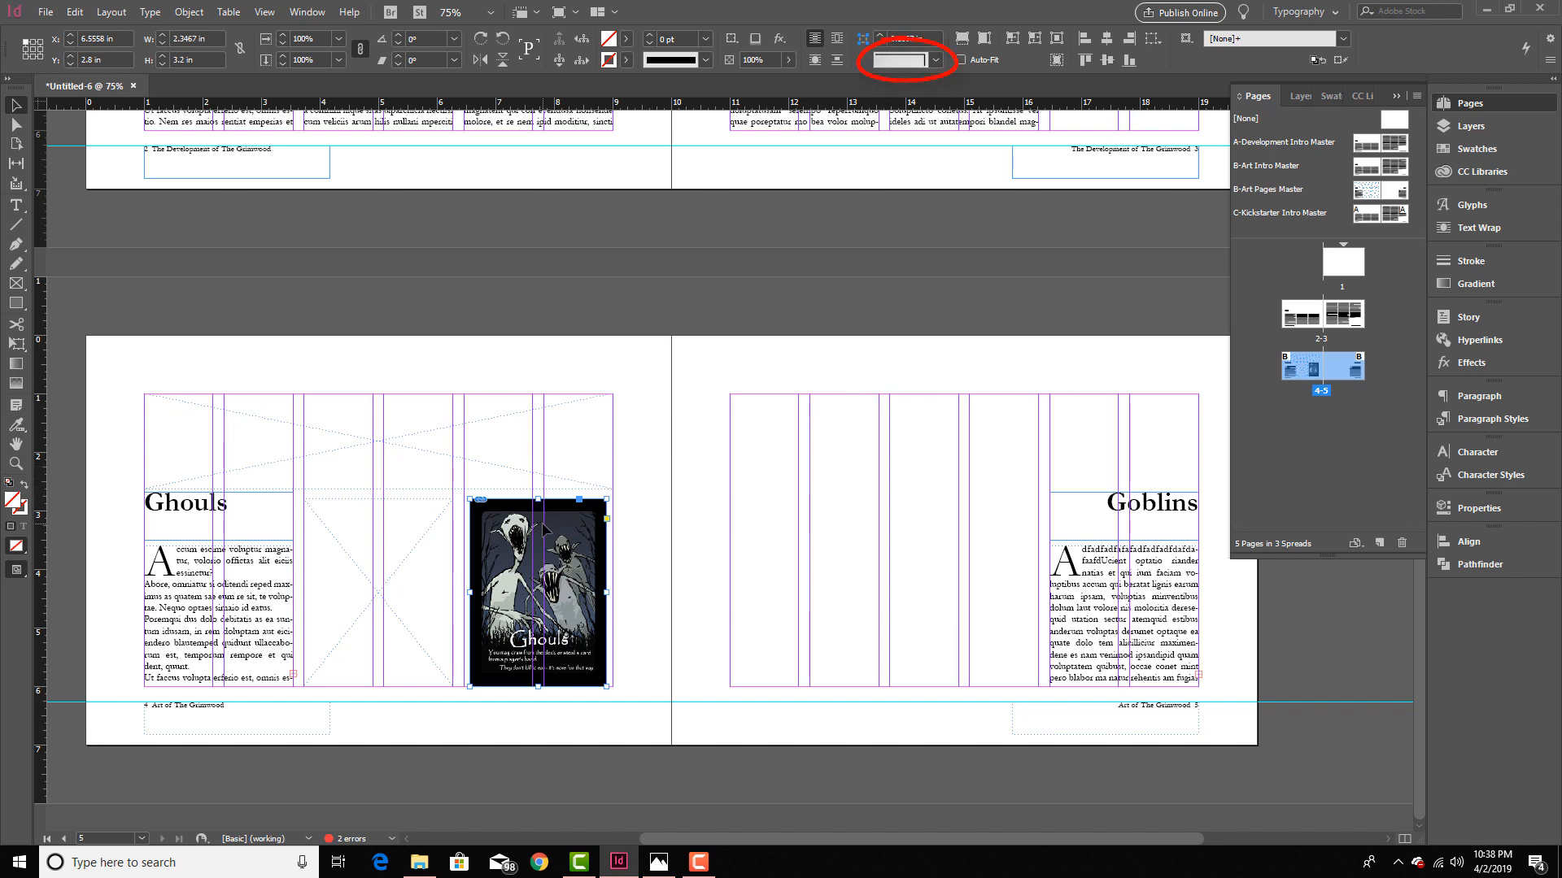
Step: Apply rounded corners to the frame of the Ghouls card image and deselect it
left_click(935, 61)
left_click(914, 163)
left_click(635, 598)
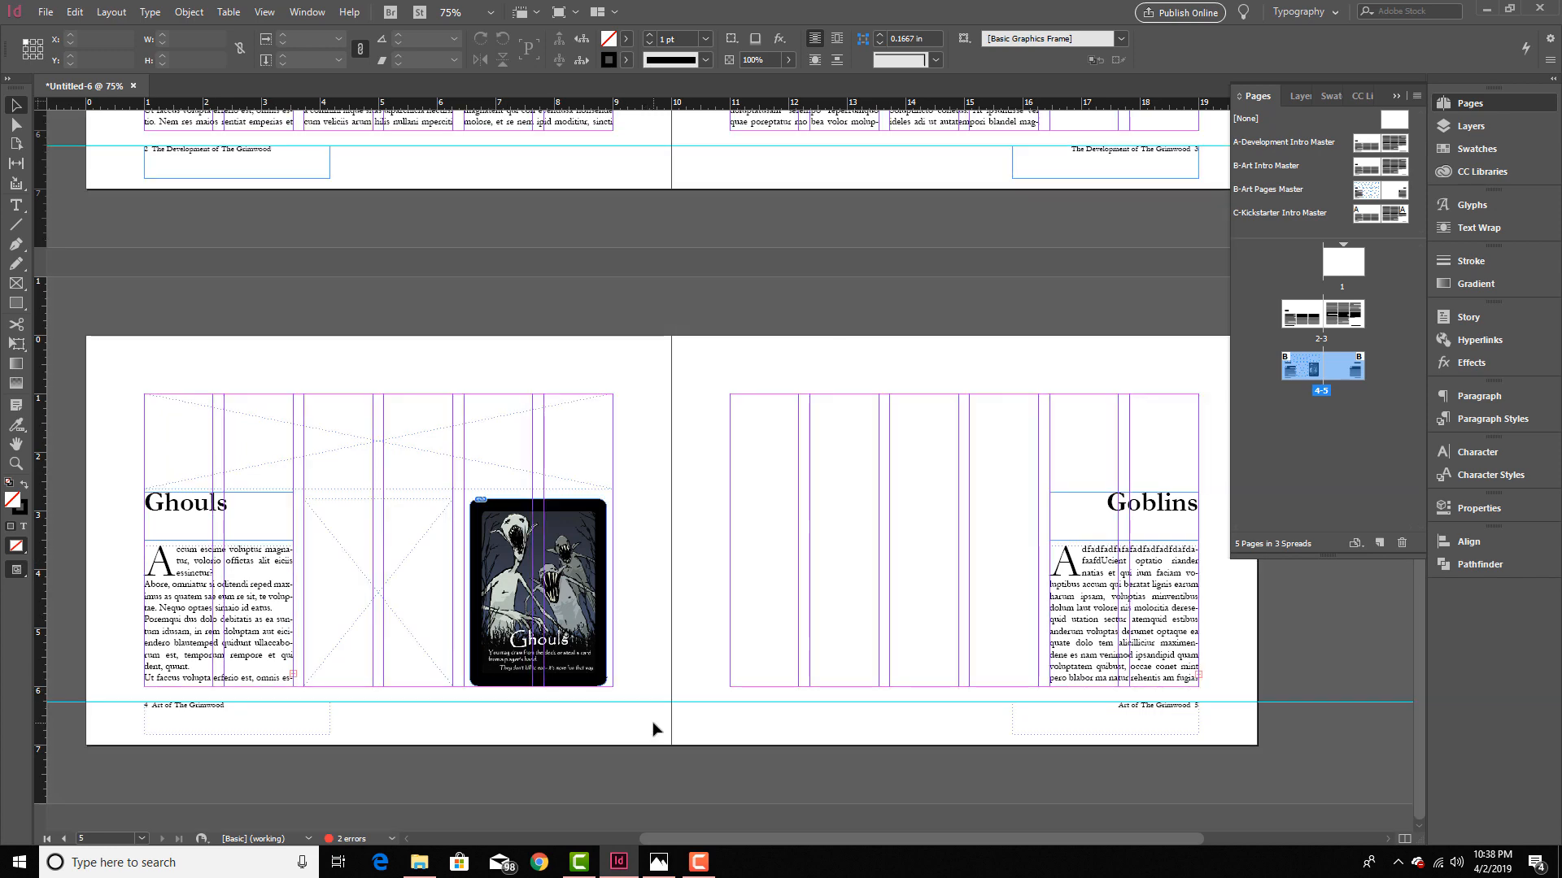
Step: Place "07 ghouls.png" in the unlocked middle image frame on page 4 and fit the content proportionally
left_click(411, 570)
key("ctrl+d")
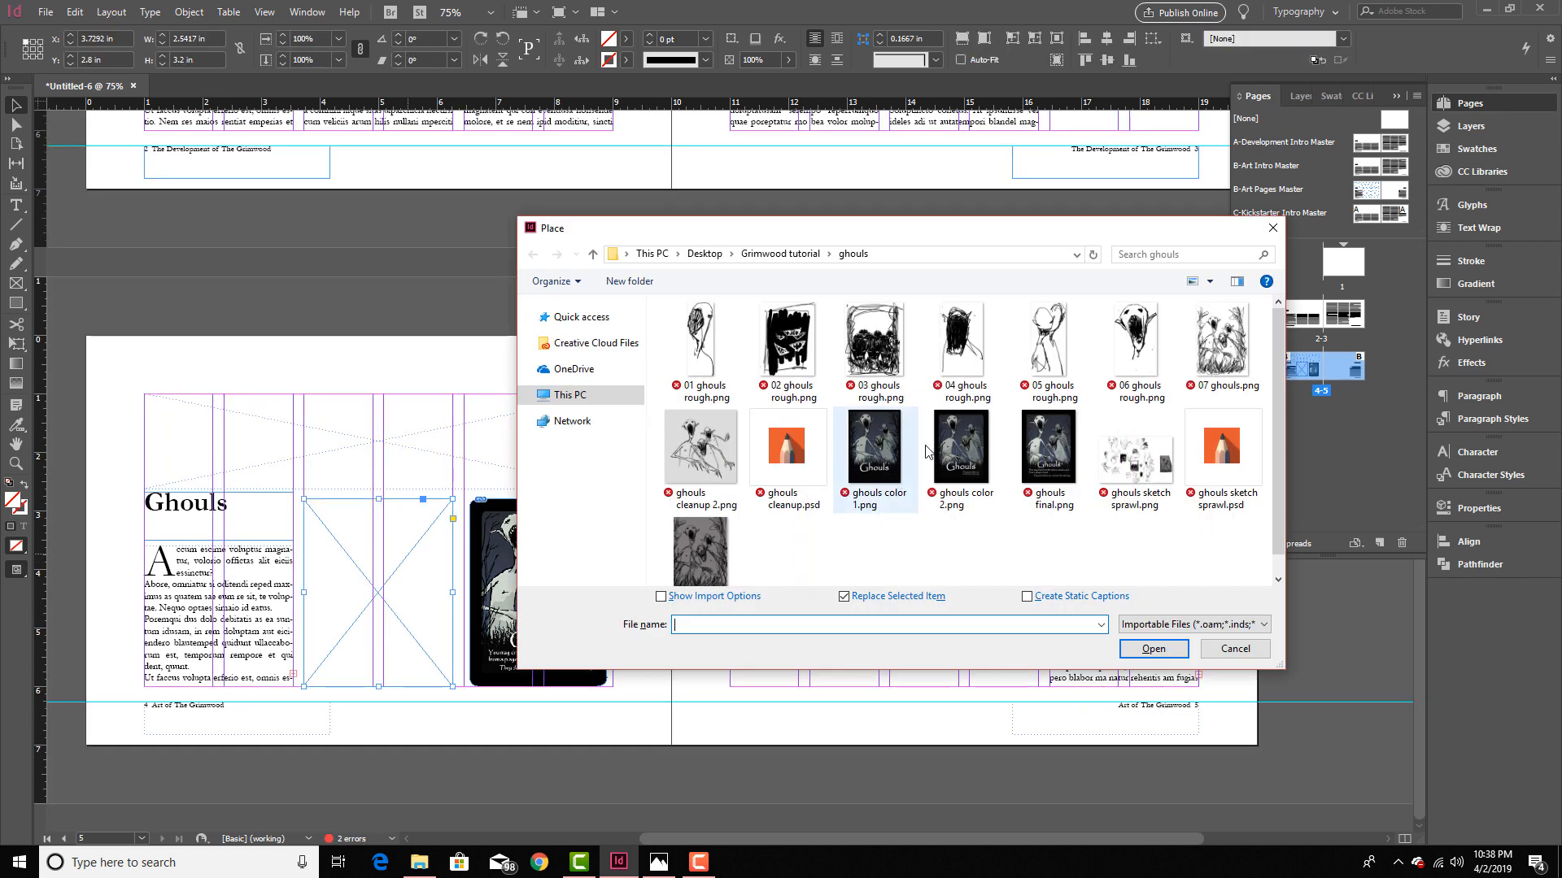
double_click(1222, 342)
right_click(405, 569)
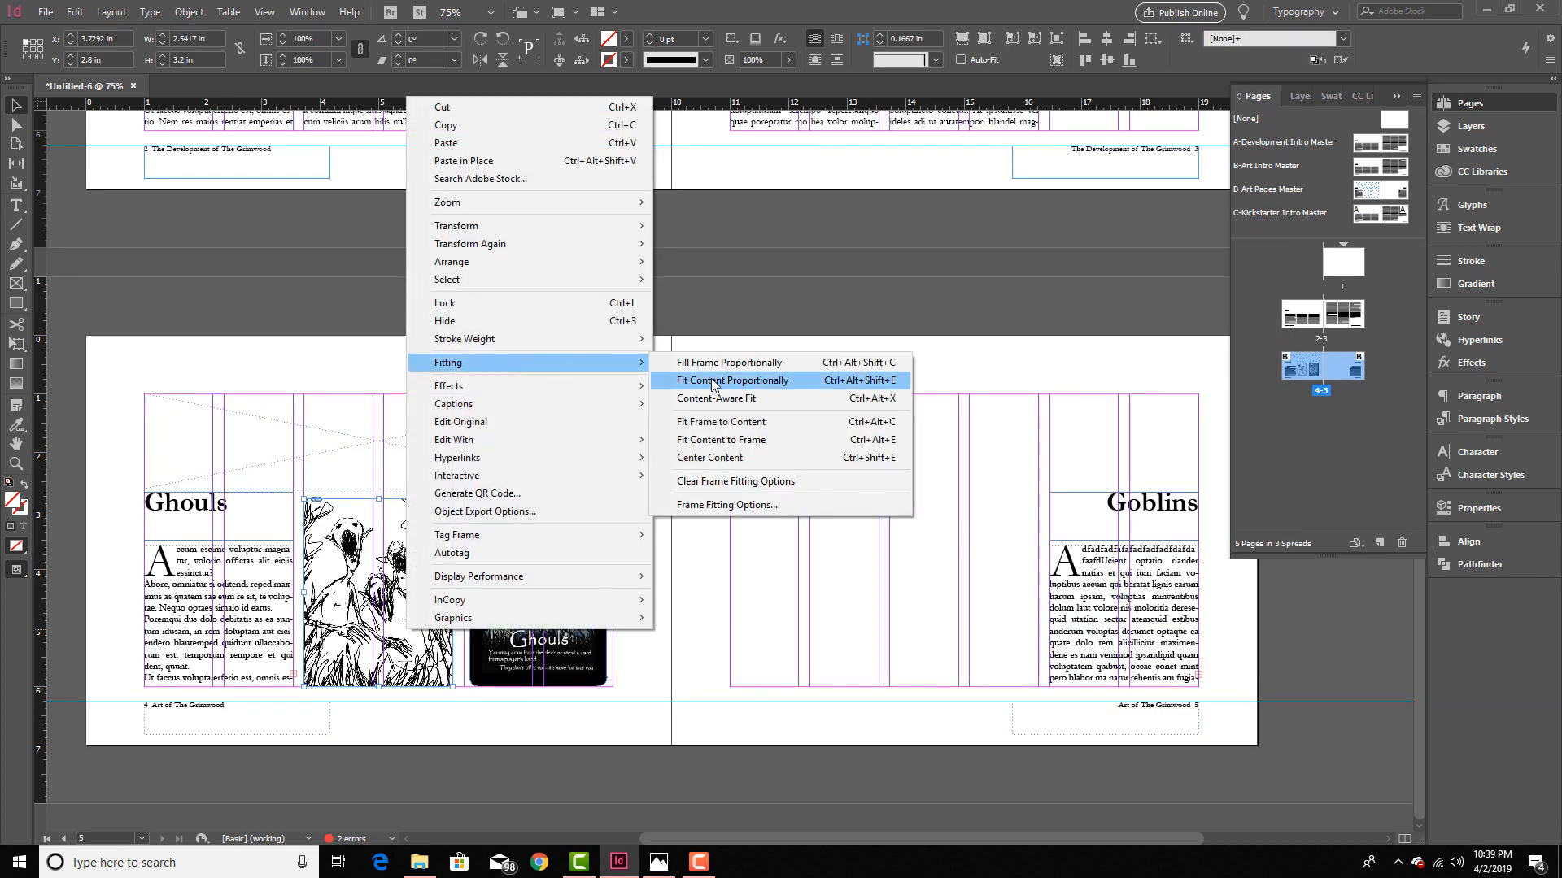
left_click(712, 379)
Step: Try moving the line-art image inside its frame with the Direct Selection tool, then undo the moves
key("a")
left_click(407, 606)
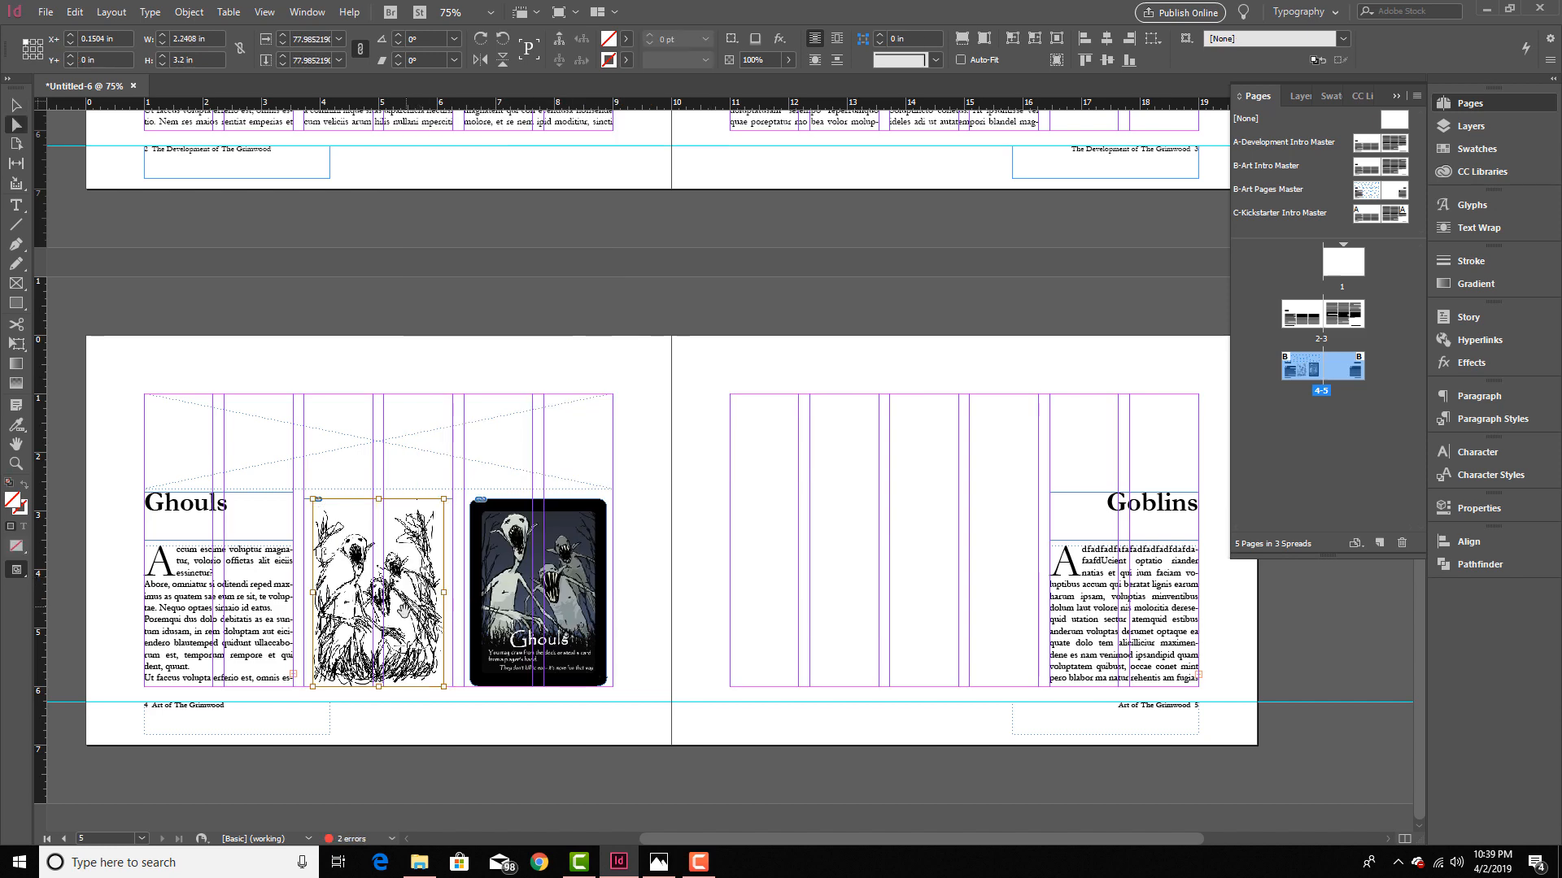
left_click_drag(405, 613, 403, 528)
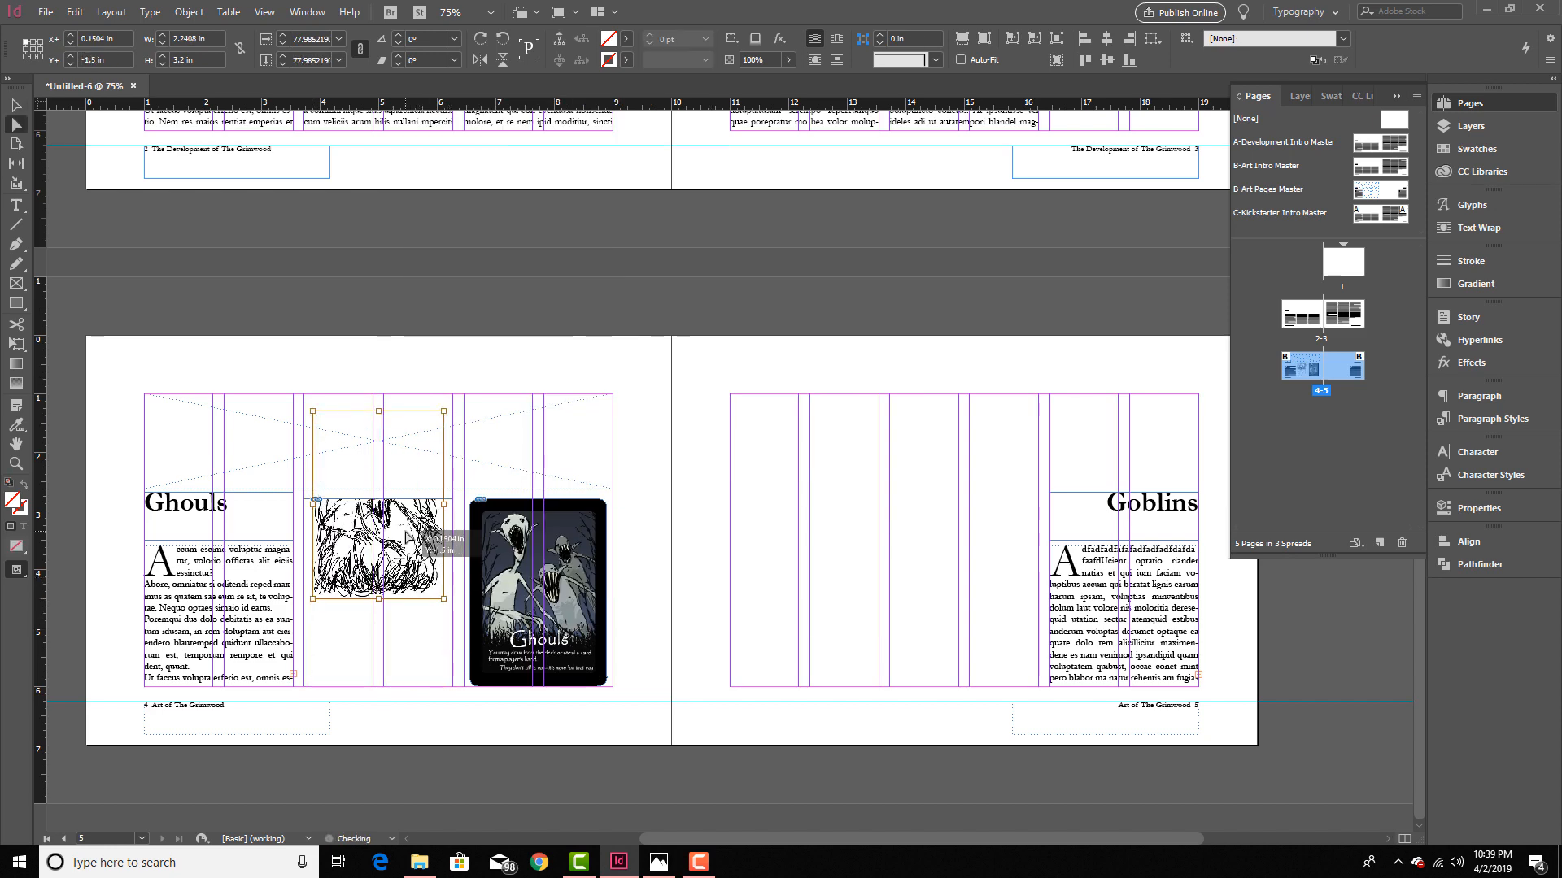
left_click(441, 727)
key("ctrl+z")
left_click(453, 559)
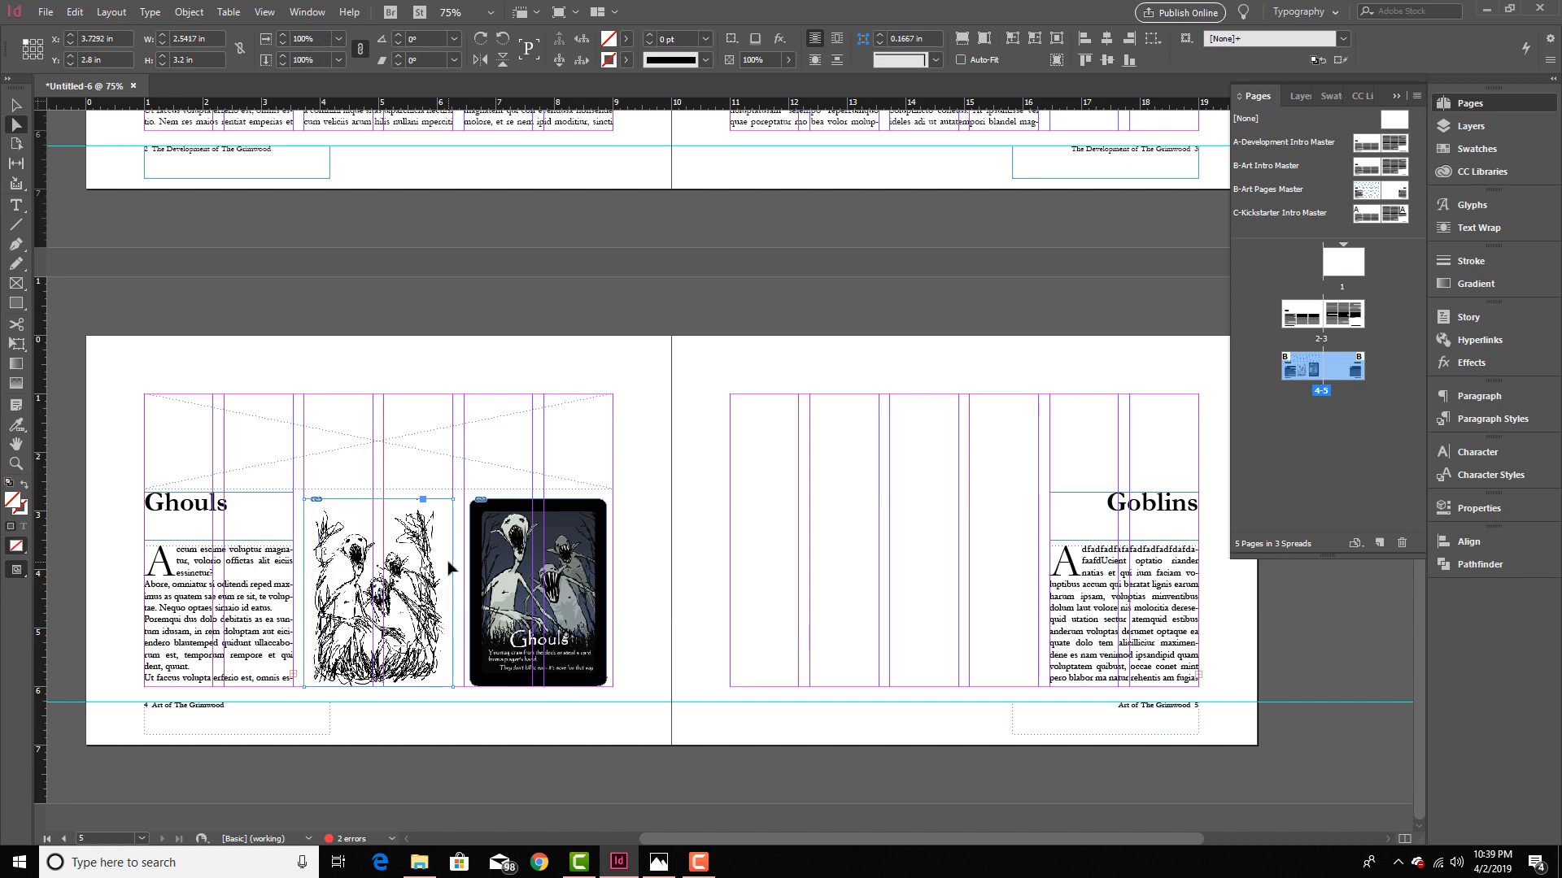
left_click_drag(390, 628, 412, 617)
key("ctrl+z")
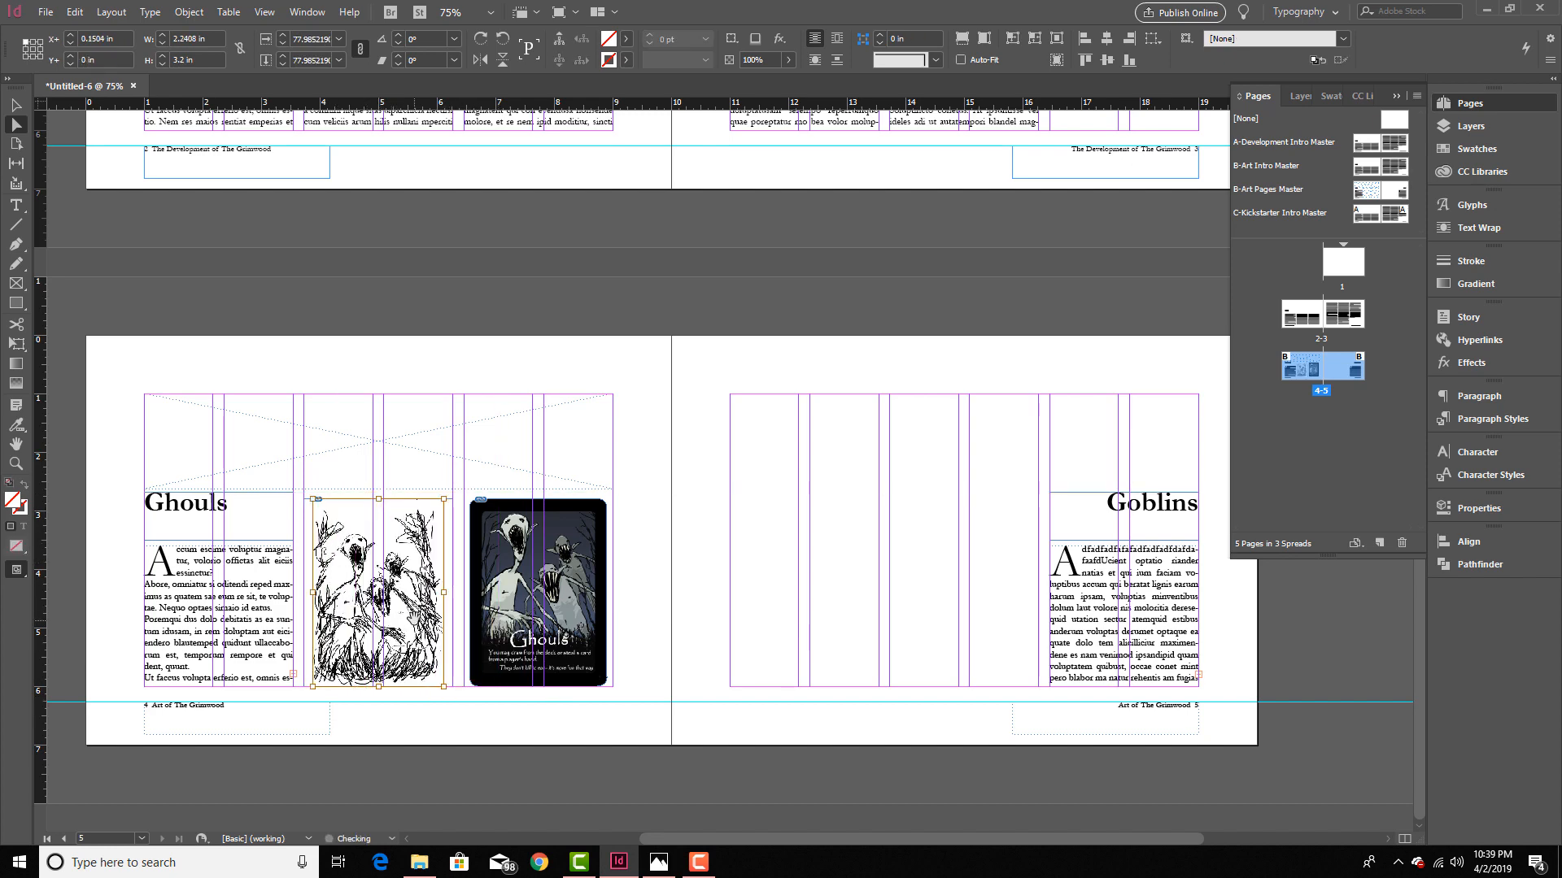
Step: Fit the frame of the line-art ghouls image to its content
left_click(457, 529)
left_click(446, 536)
right_click(439, 539)
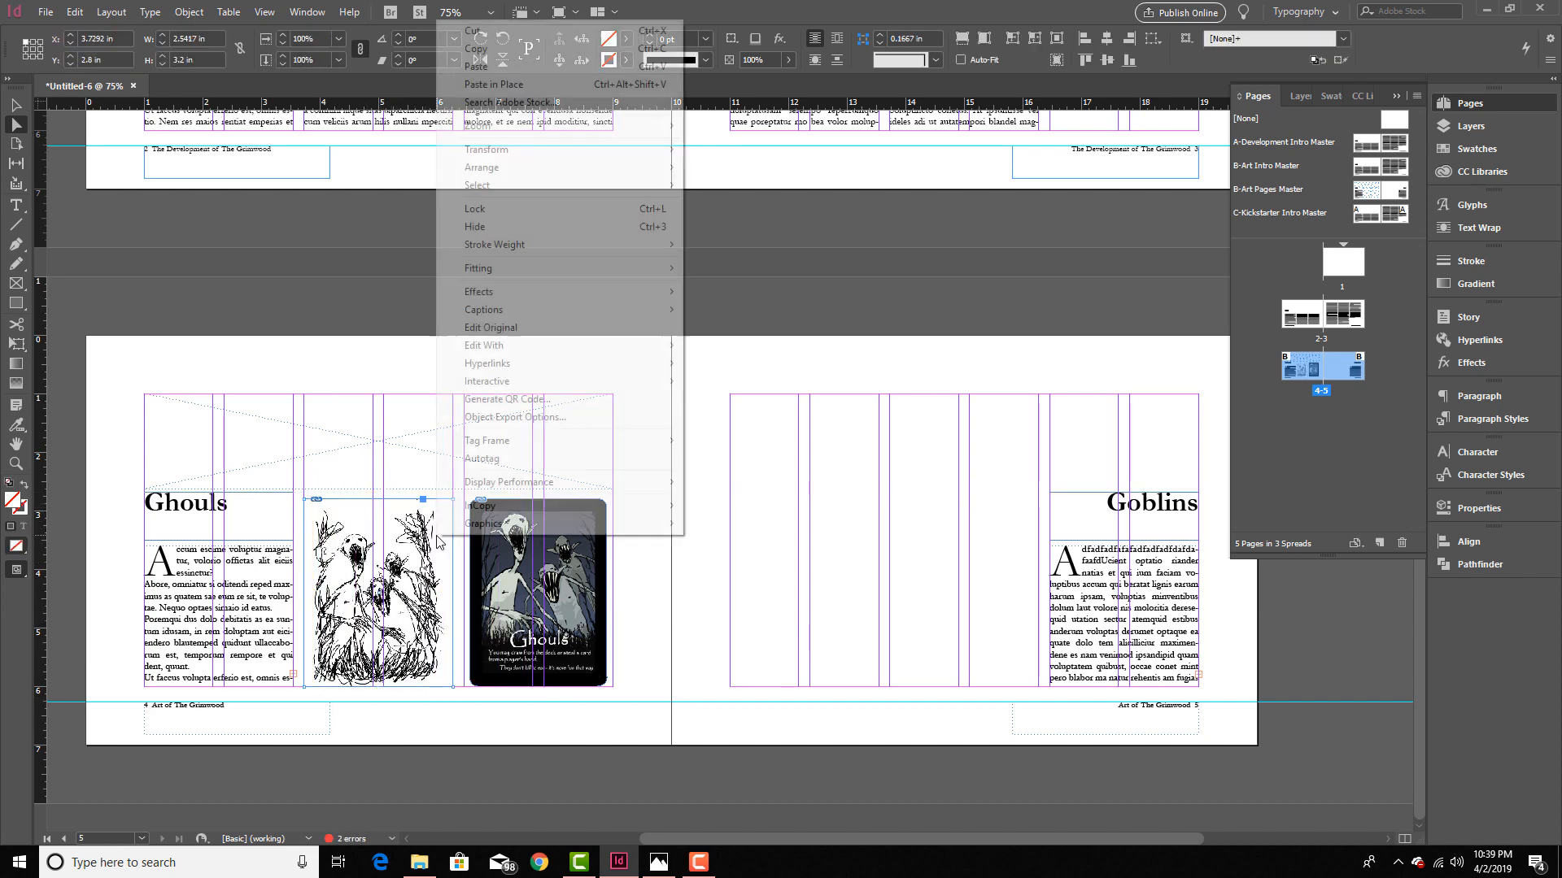
mouse_move(506, 276)
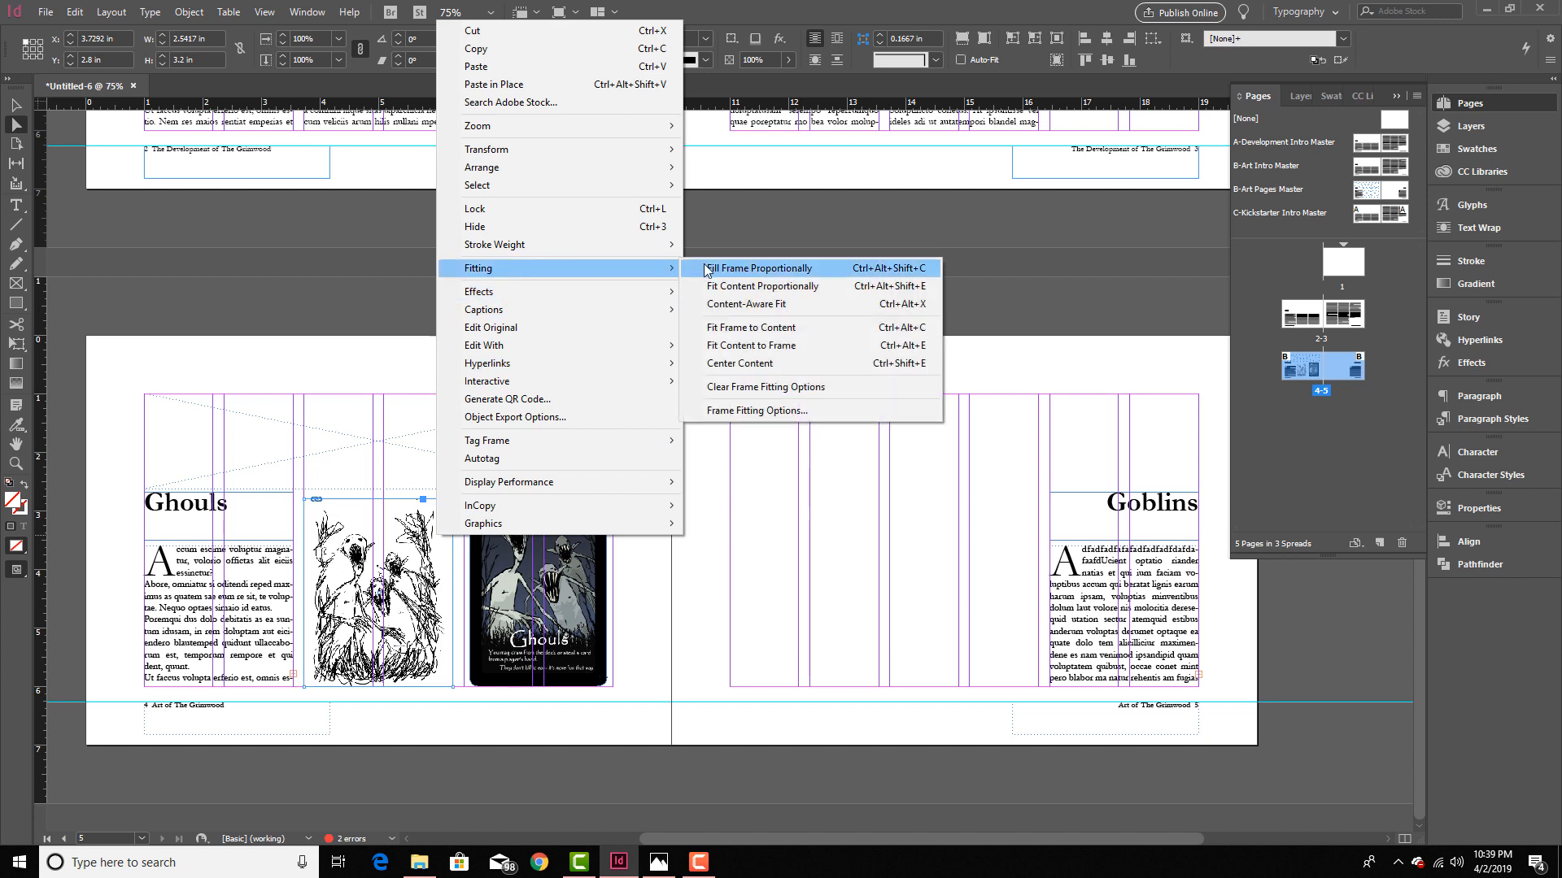
left_click(730, 327)
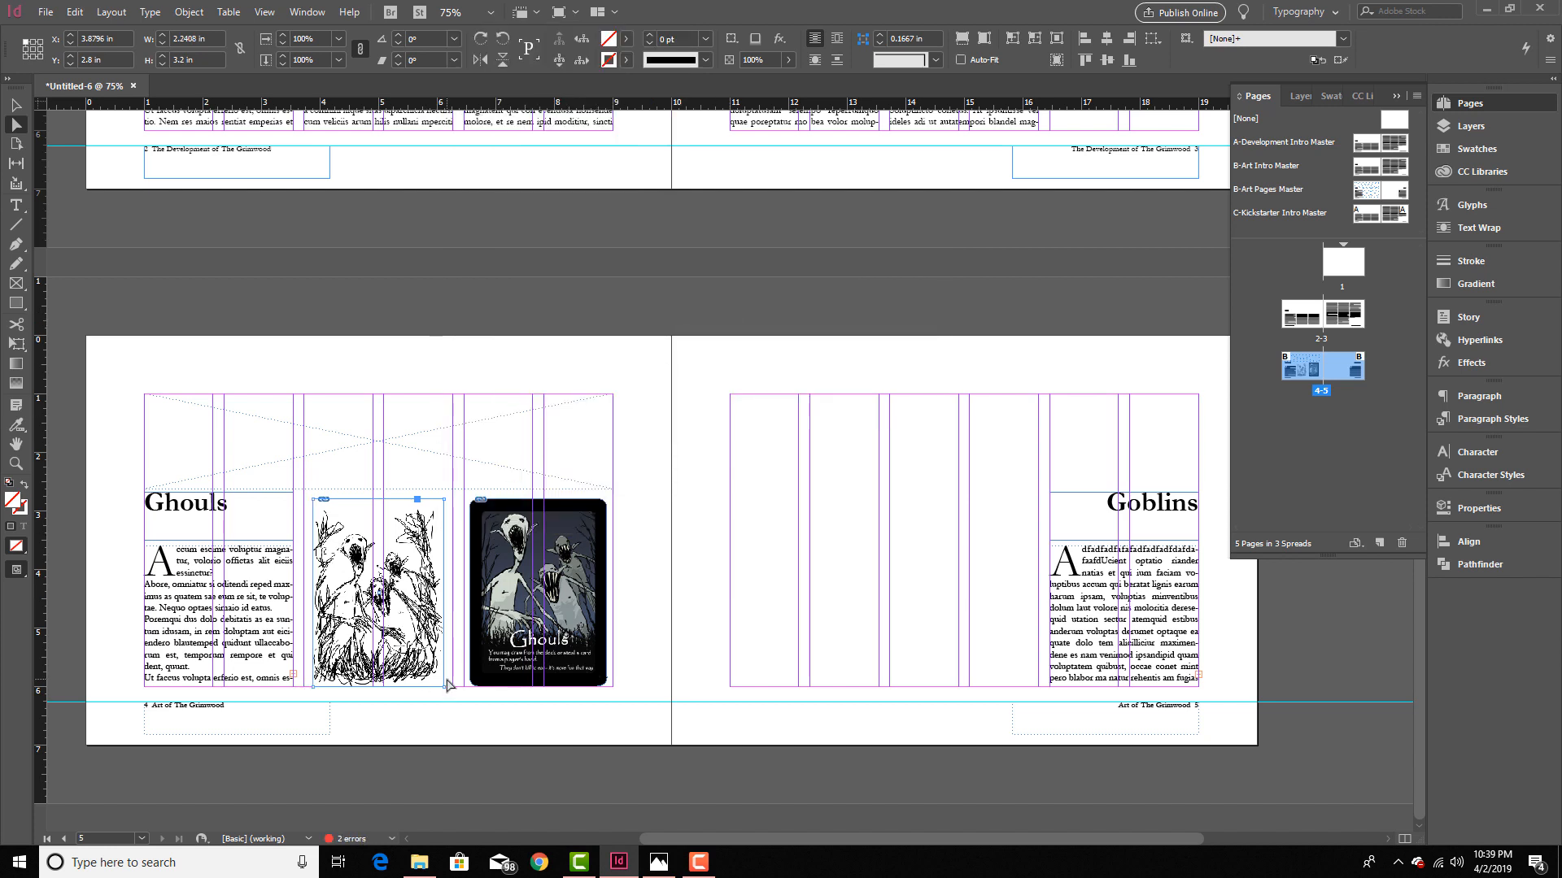
Step: Try enlarging the line-art image's frame to about 2.485 x 3.55 in, then undo the resize
key("v")
left_click_drag(443, 687, 456, 706)
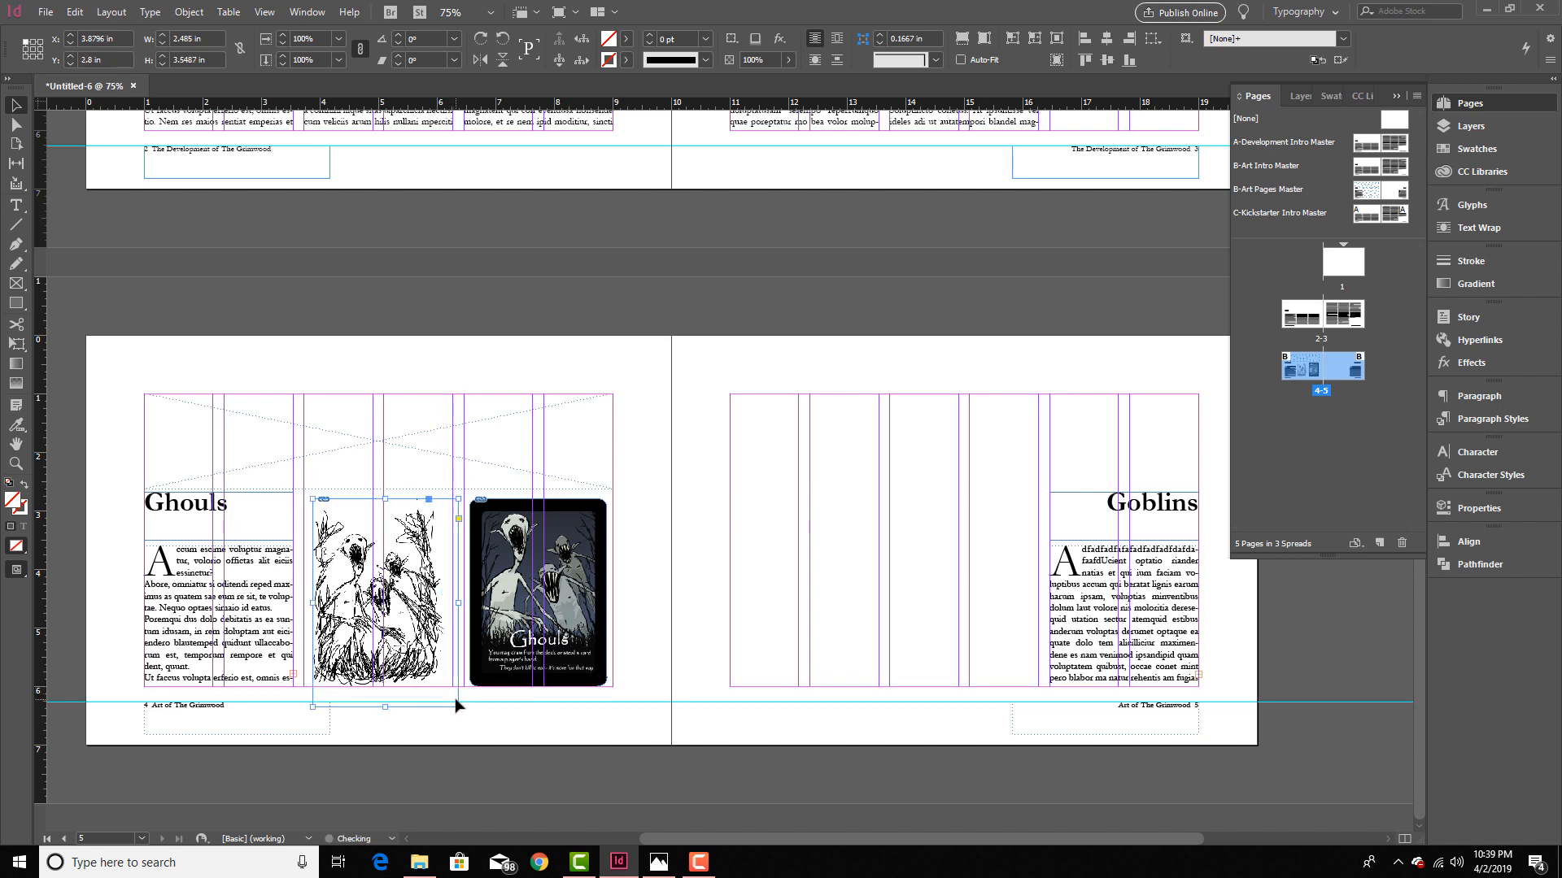
key("ctrl+z")
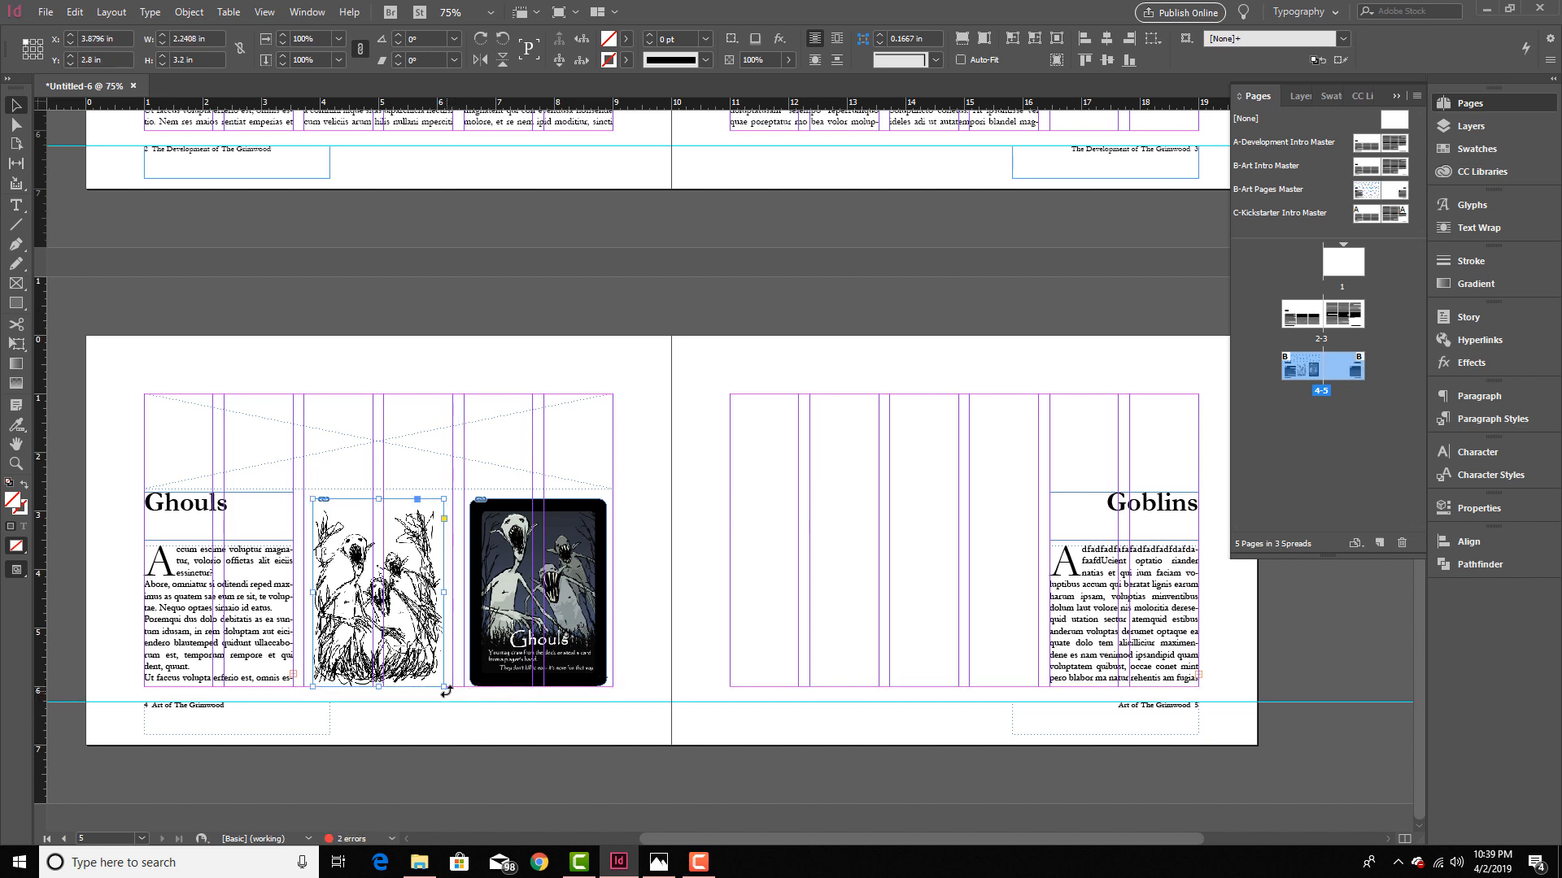
Step: Rotate the line-art image about 8.5° clockwise and the card about 6.5° counterclockwise, then shift the line art toward the card
mouse_move(443, 690)
left_mouse_down()
mouse_move(491, 753)
mouse_move(438, 680)
mouse_move(432, 695)
left_mouse_up()
left_click(558, 610)
left_click_drag(615, 503, 609, 490)
left_click(439, 701)
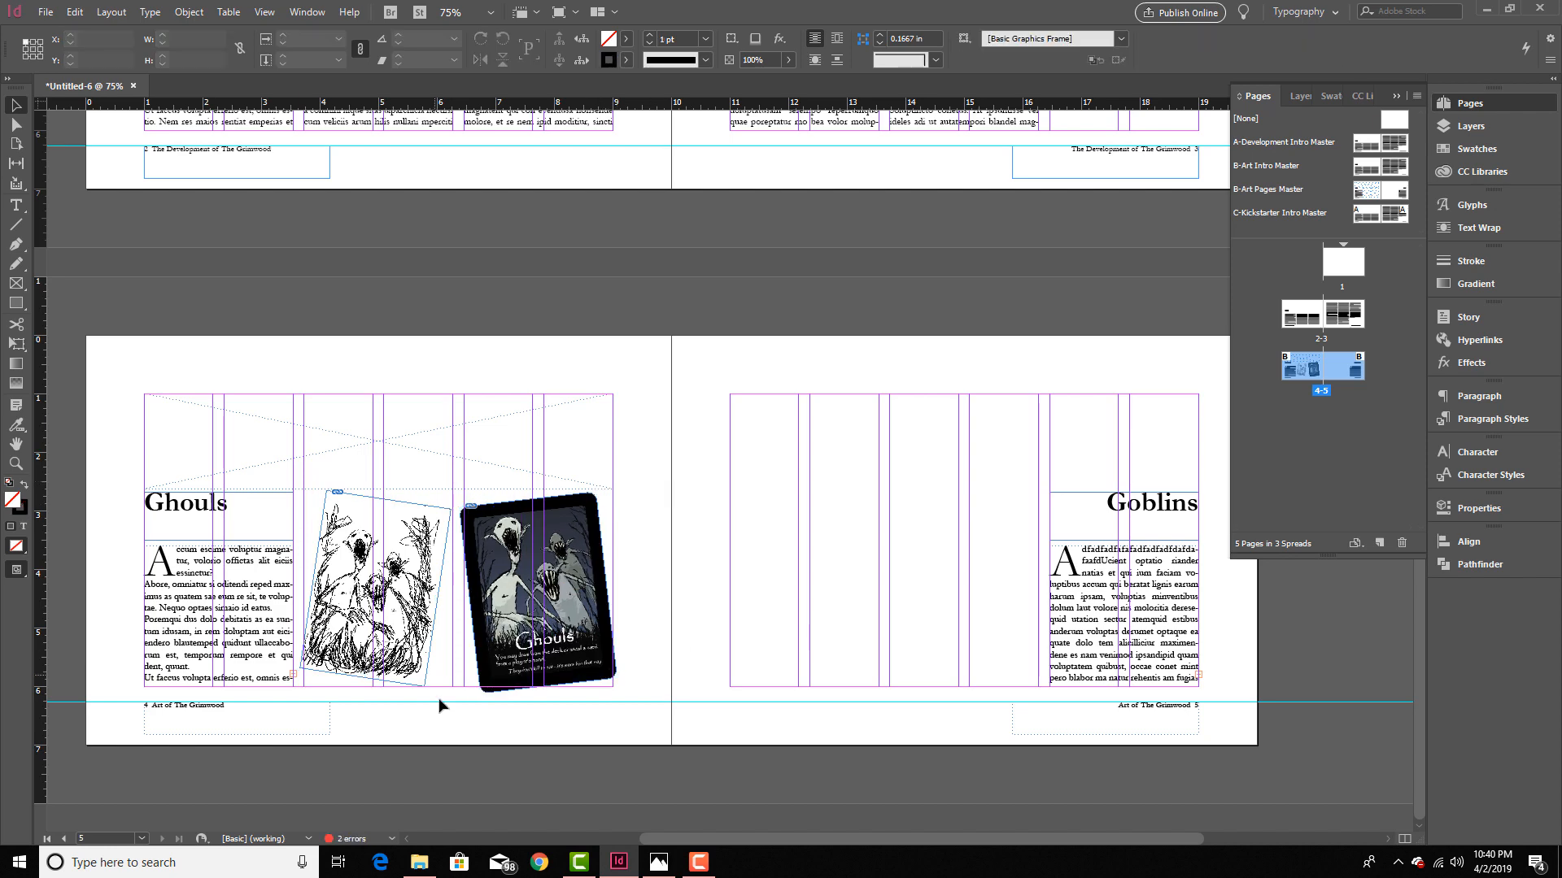
left_click(394, 673)
left_click_drag(395, 680, 413, 681)
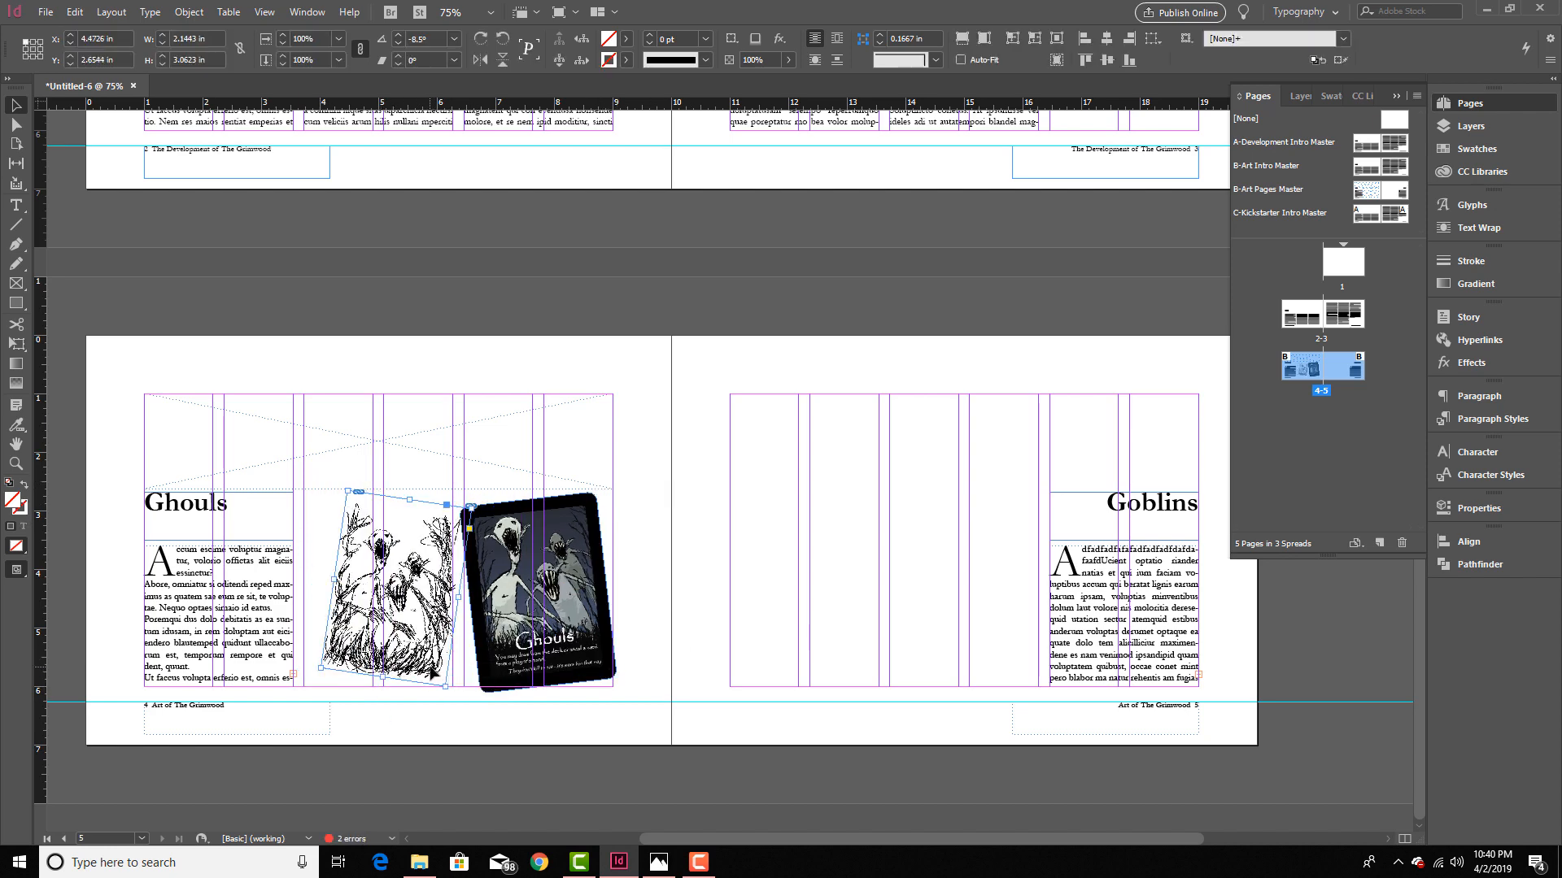
Step: Delete the unlocked wide image frame above the Ghouls title and load "01 ghouls rough.png" through "06 ghouls rough.png" for placing
left_click(263, 420)
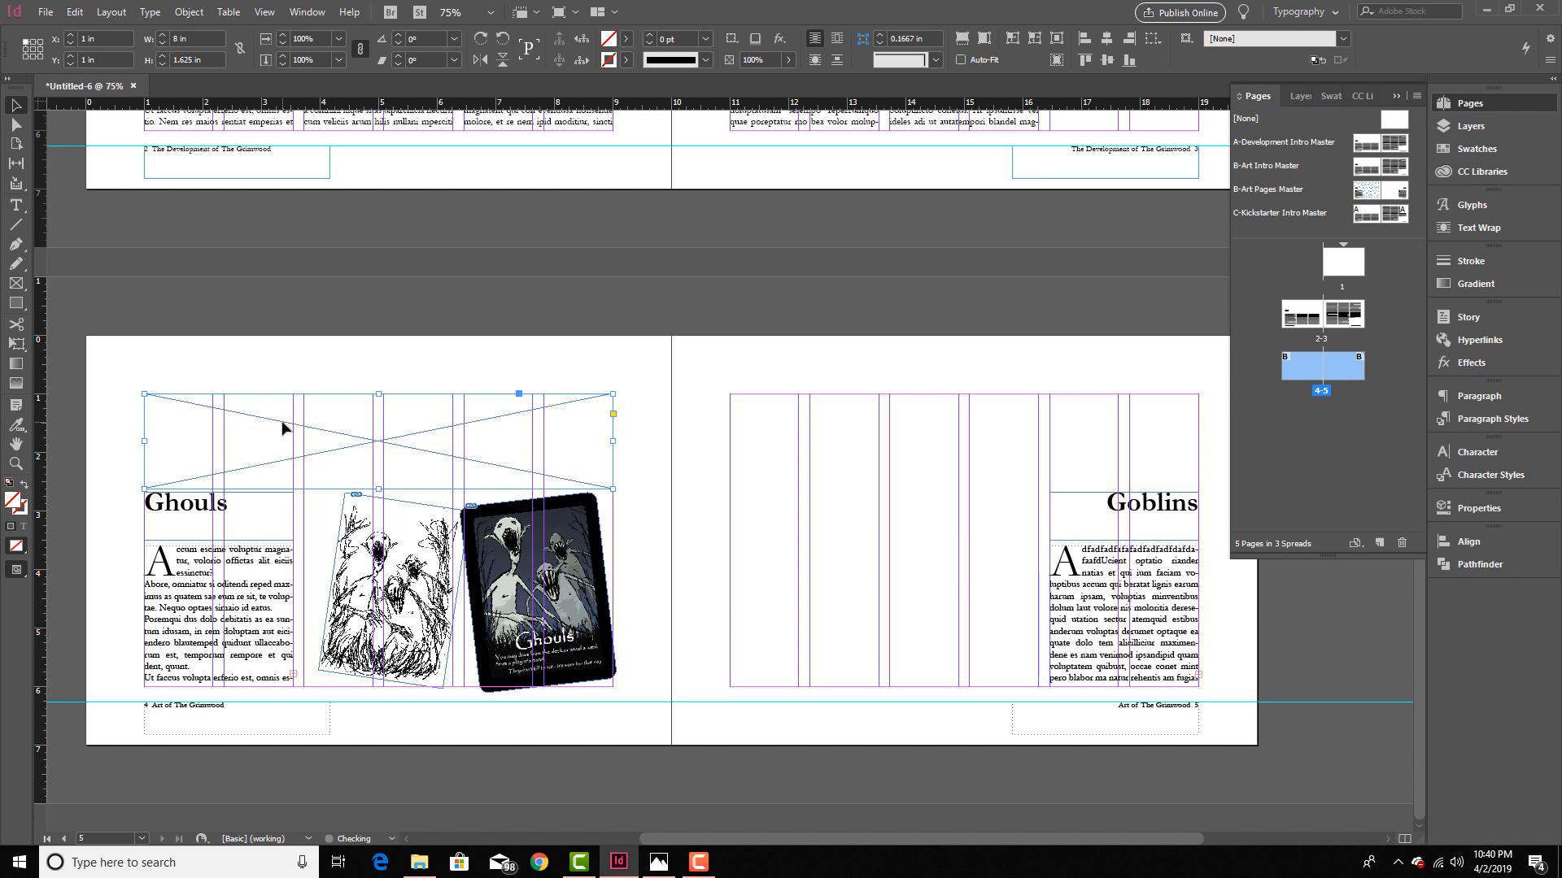
key("Delete")
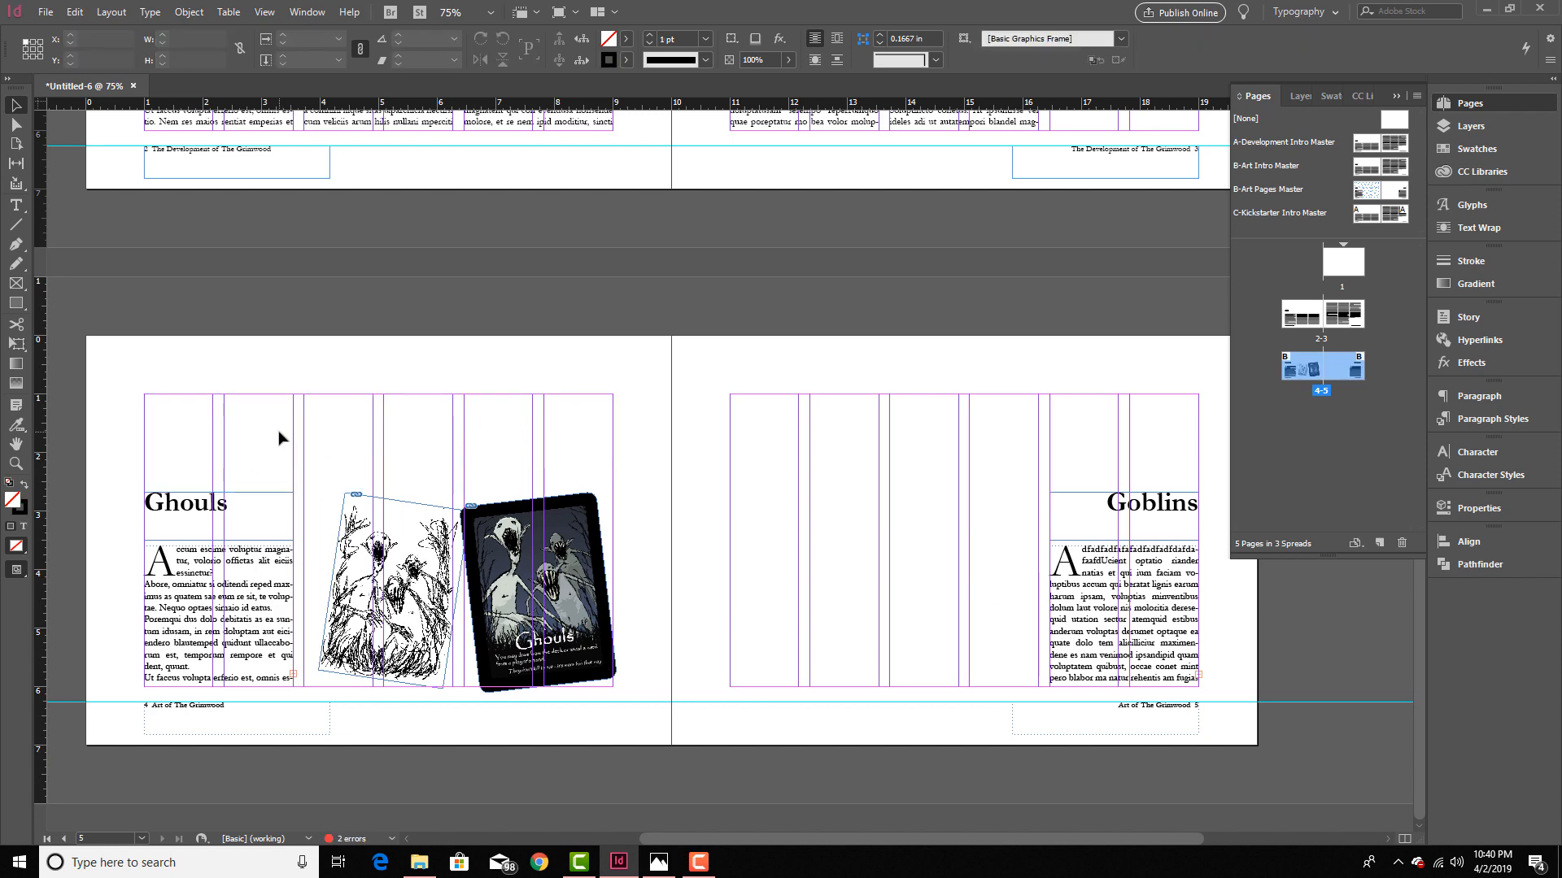
key("ctrl+d")
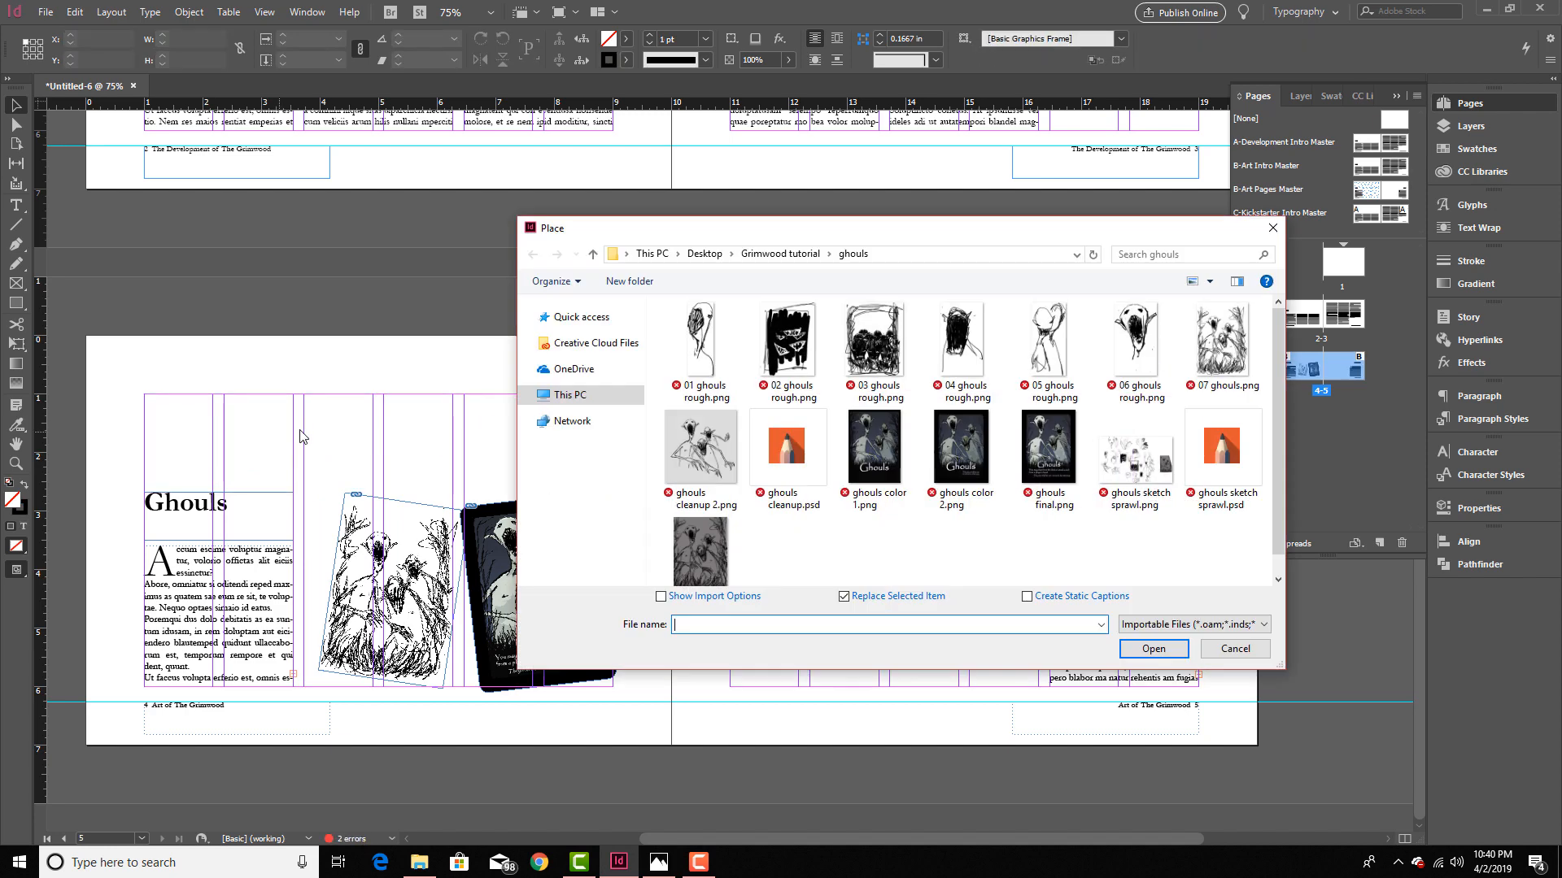
left_click(701, 364)
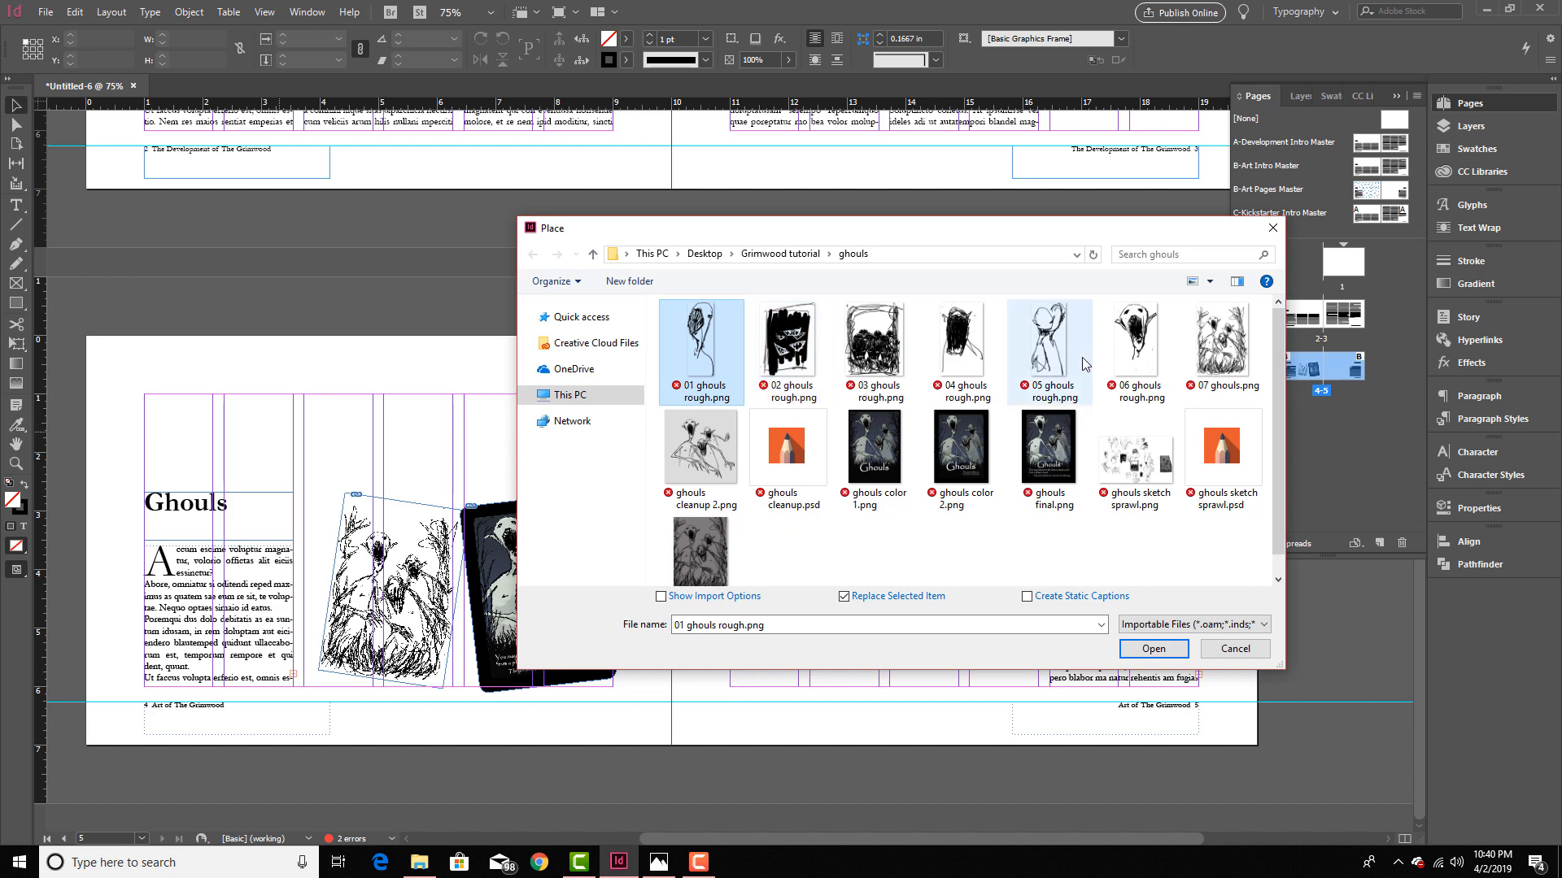
left_click(1137, 363, "shift")
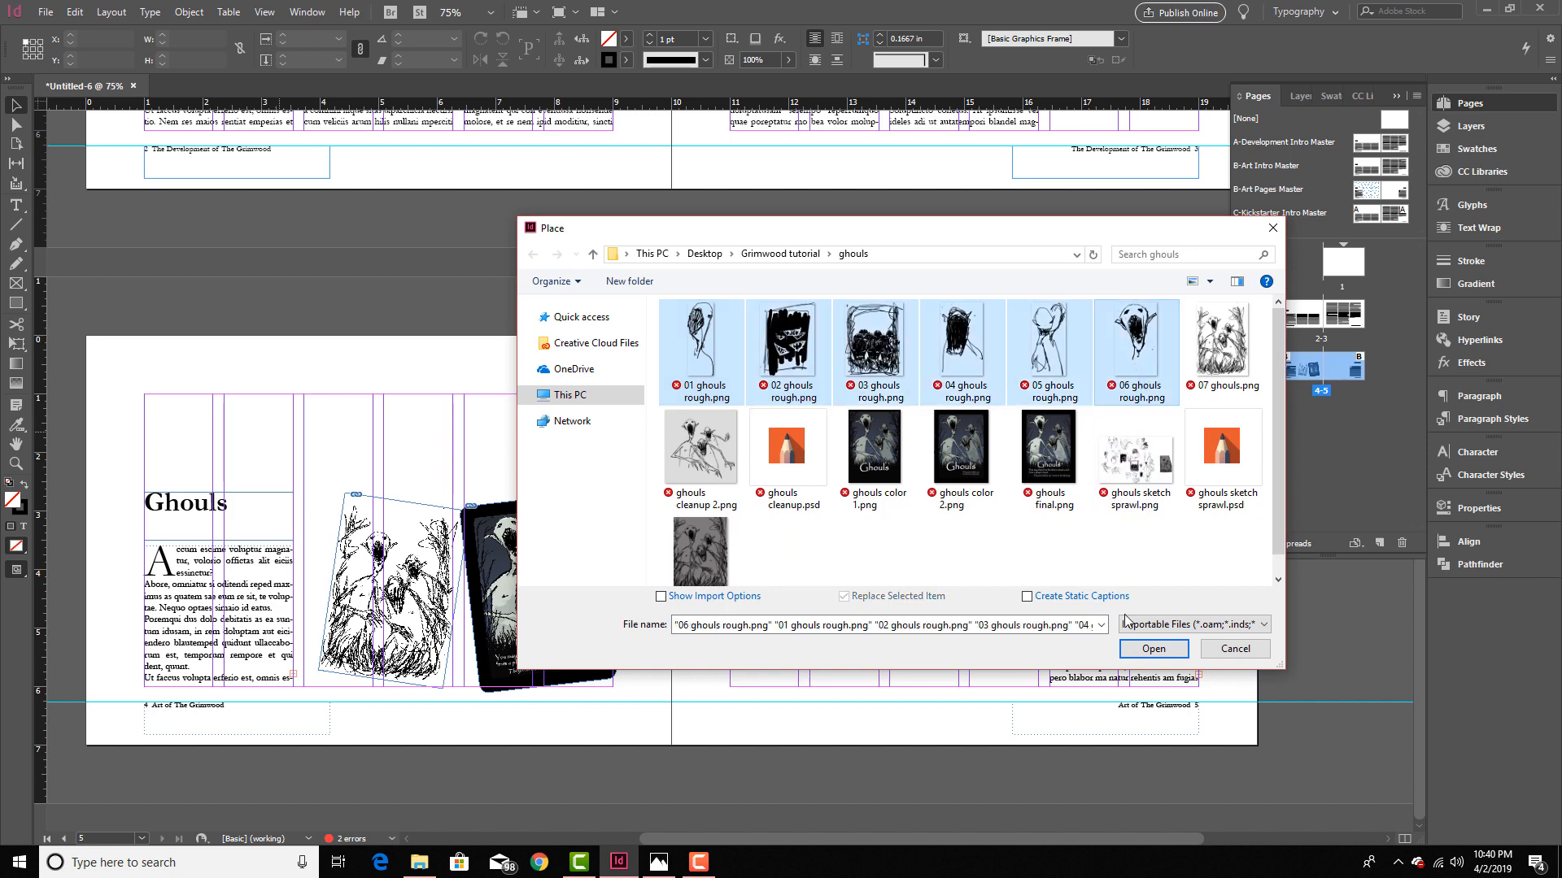
left_click(1147, 657)
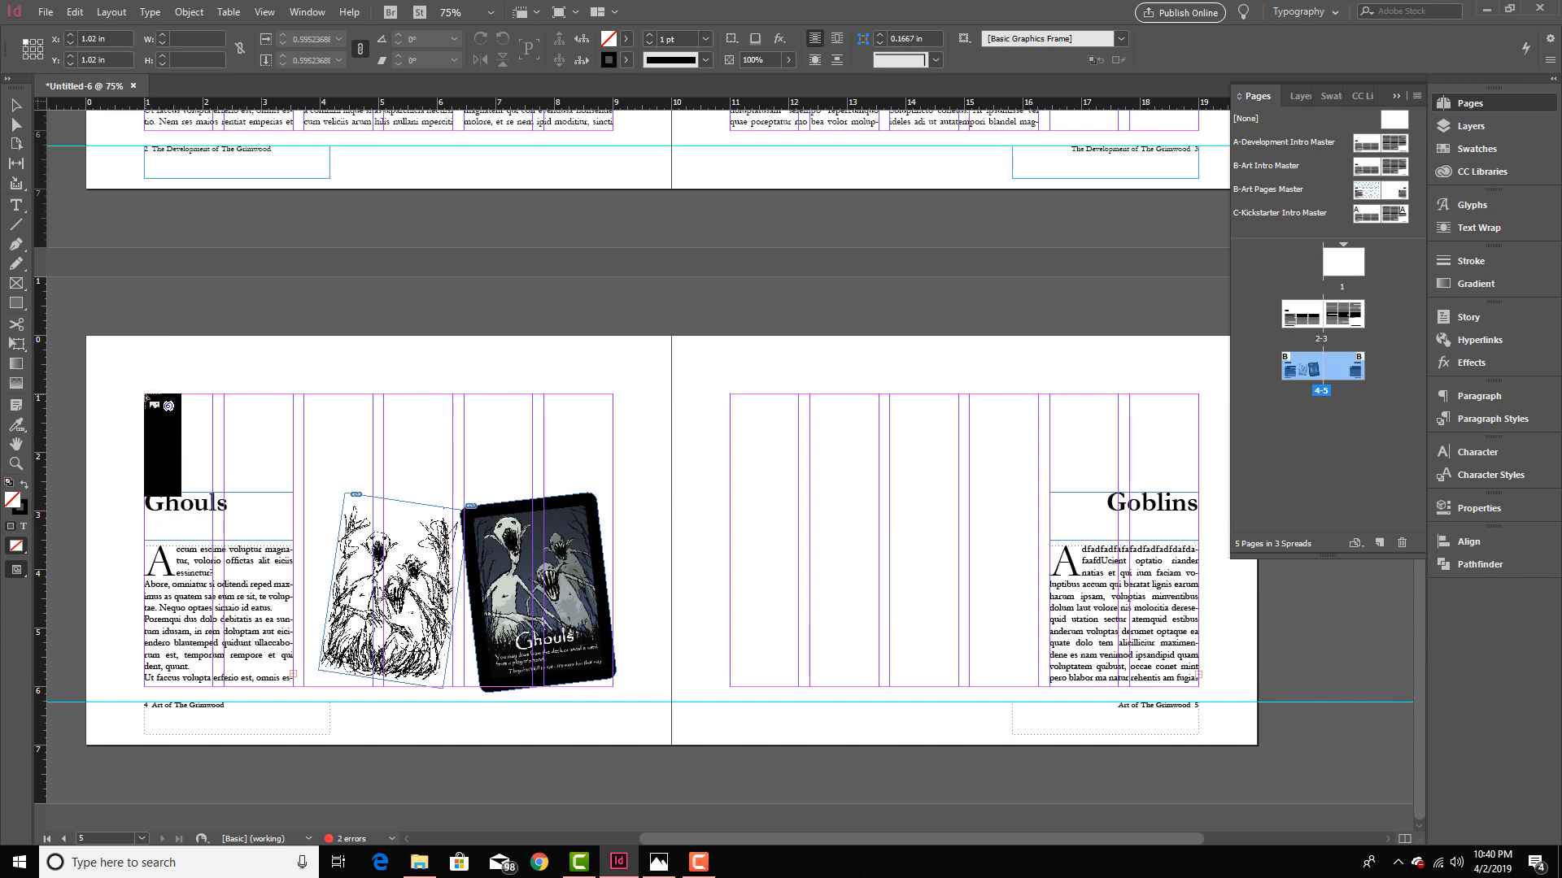
Step: Place the six loaded rough sketches in a row along the top margin of page 4, above the title and artwork
mouse_move(146, 396)
left_mouse_down()
mouse_move(200, 444)
mouse_move(286, 479)
left_mouse_up()
left_click_drag(304, 395, 378, 489)
left_click_drag(398, 394, 454, 491)
mouse_move(481, 390)
left_mouse_down()
mouse_move(560, 444)
mouse_move(534, 504)
left_mouse_up()
left_click_drag(546, 394, 602, 482)
Step: In preview mode, lower the tilted line art and card slightly, and shrink the first rough sketch to clear the Ghouls text
key("w")
left_click(392, 644)
left_click_drag(392, 644, 396, 660)
left_click_drag(533, 606, 531, 621)
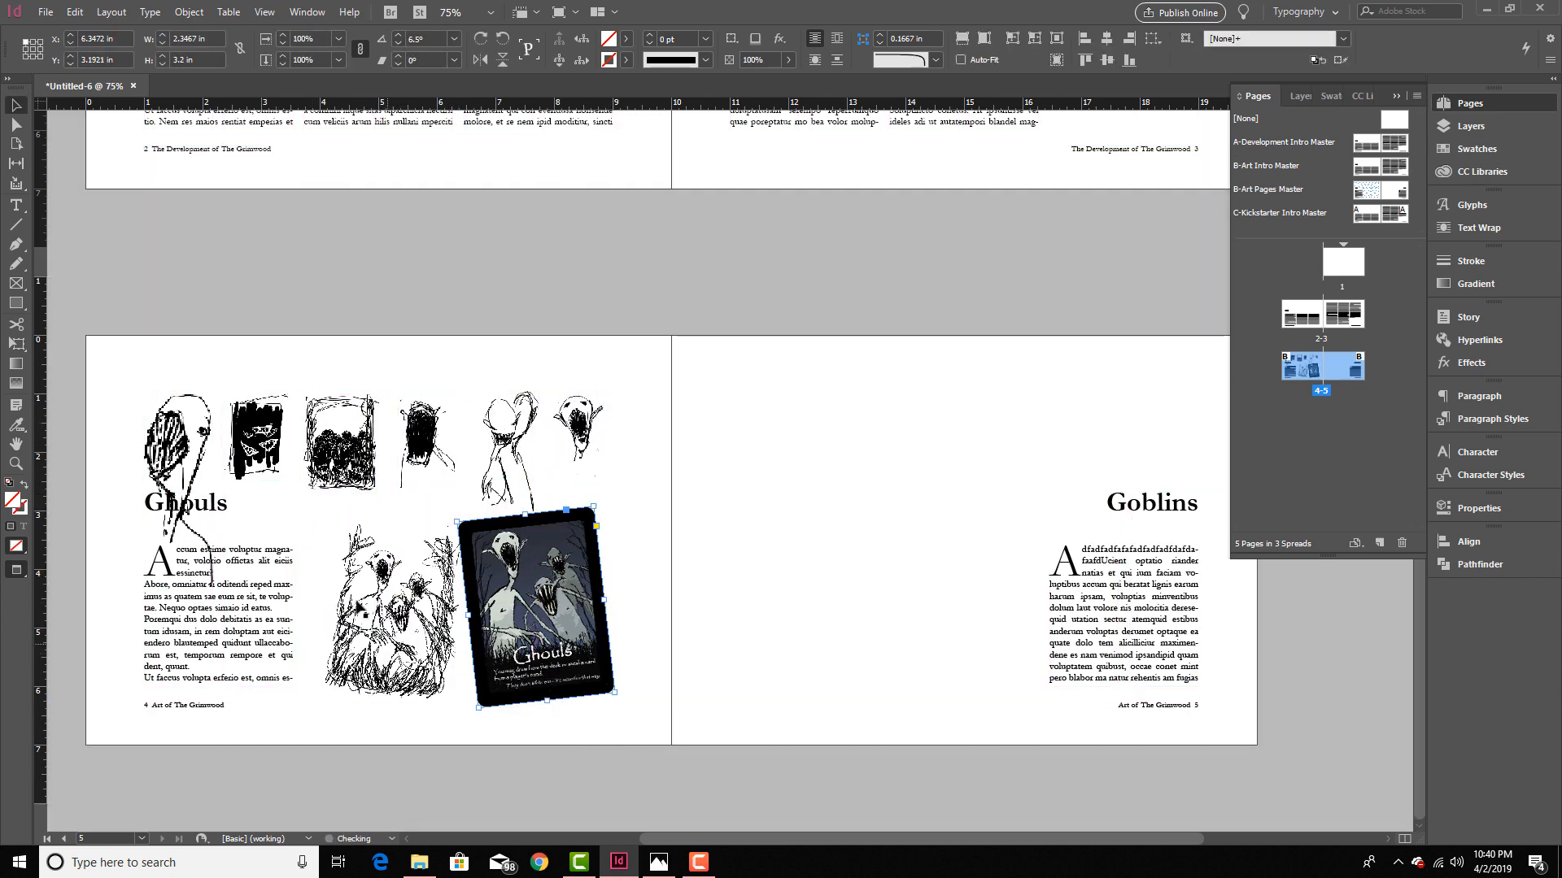
left_click(182, 455)
mouse_move(214, 587)
left_mouse_down()
mouse_move(165, 490)
mouse_move(204, 505)
left_mouse_up()
Step: Select the Ghouls and Goblins titles together and move both down slightly, closer to their body text
left_click(267, 496)
left_click(1155, 509, "shift")
left_click_drag(656, 502, 656, 517)
left_click(655, 517)
Step: Show the guides again and distribute the six rough sketches by their horizontal centers
key("w")
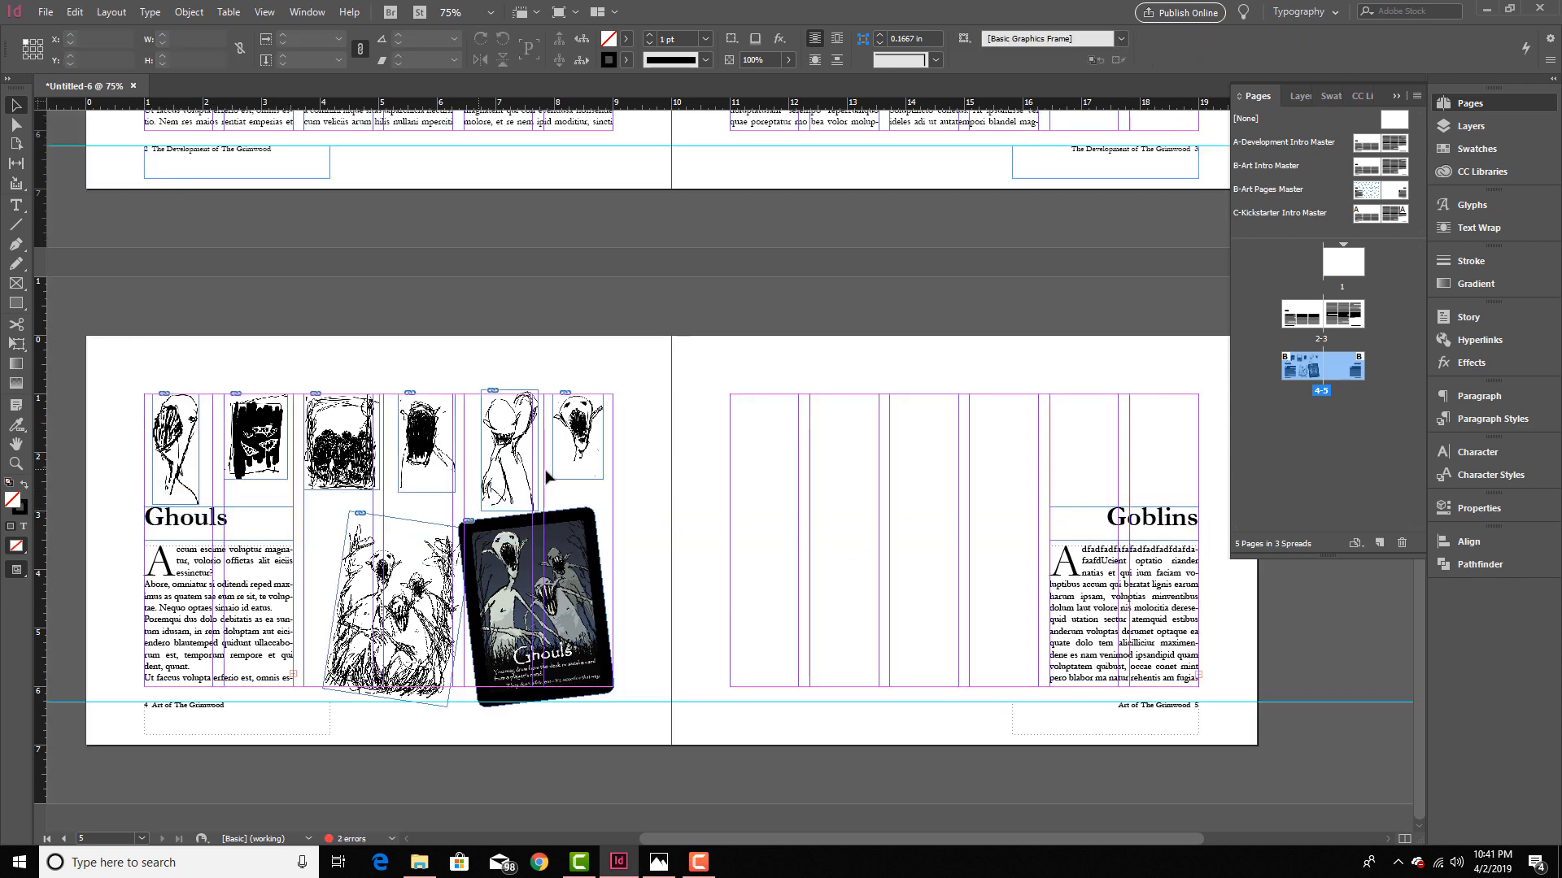
left_click_drag(143, 363, 617, 476)
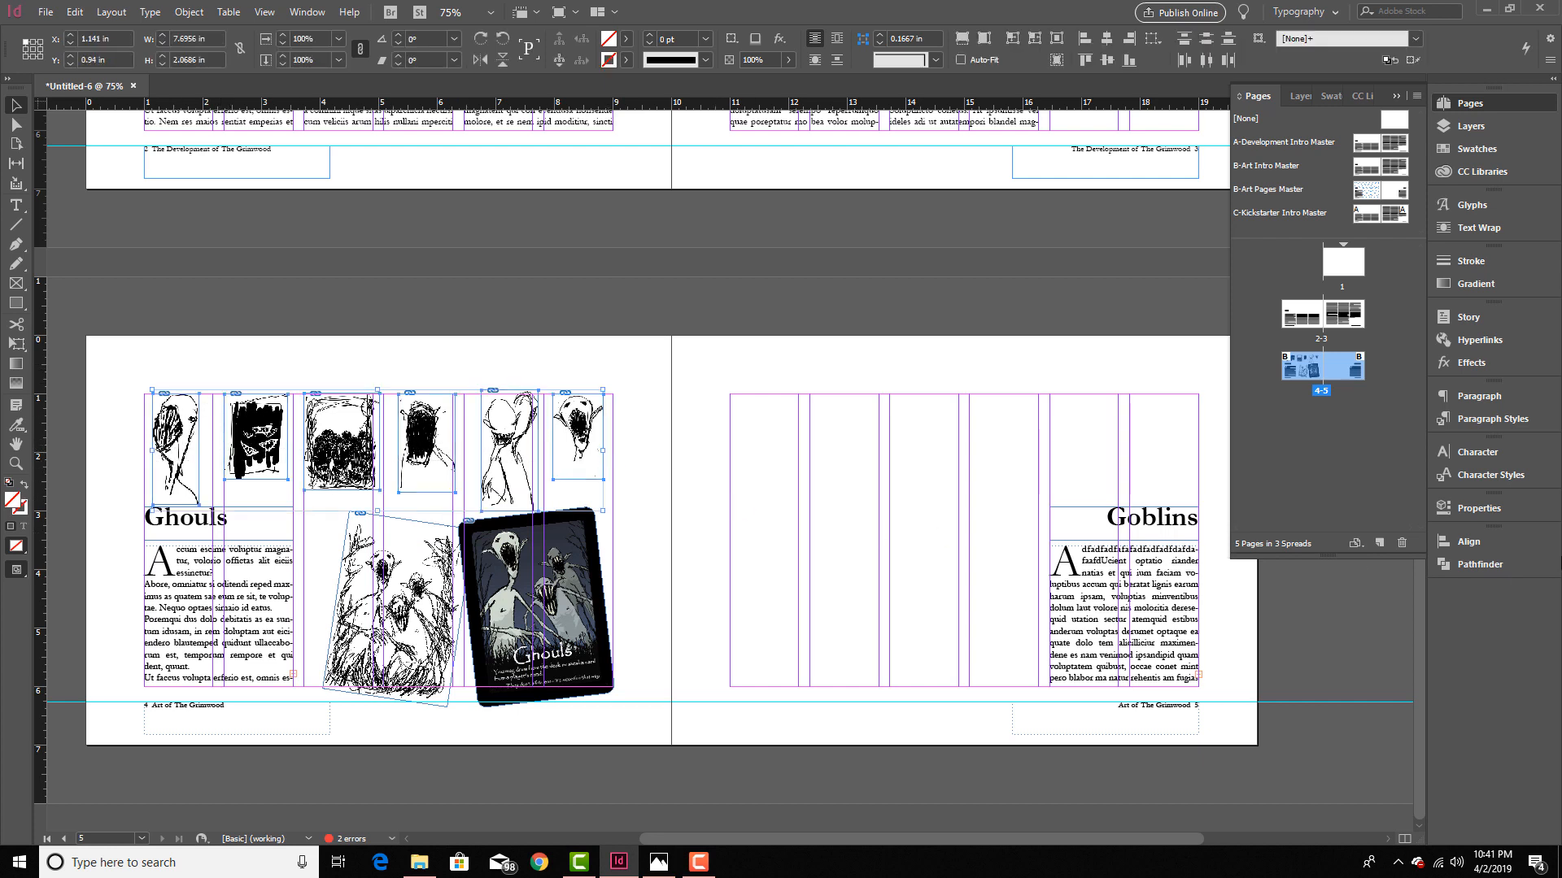
left_click(1525, 539)
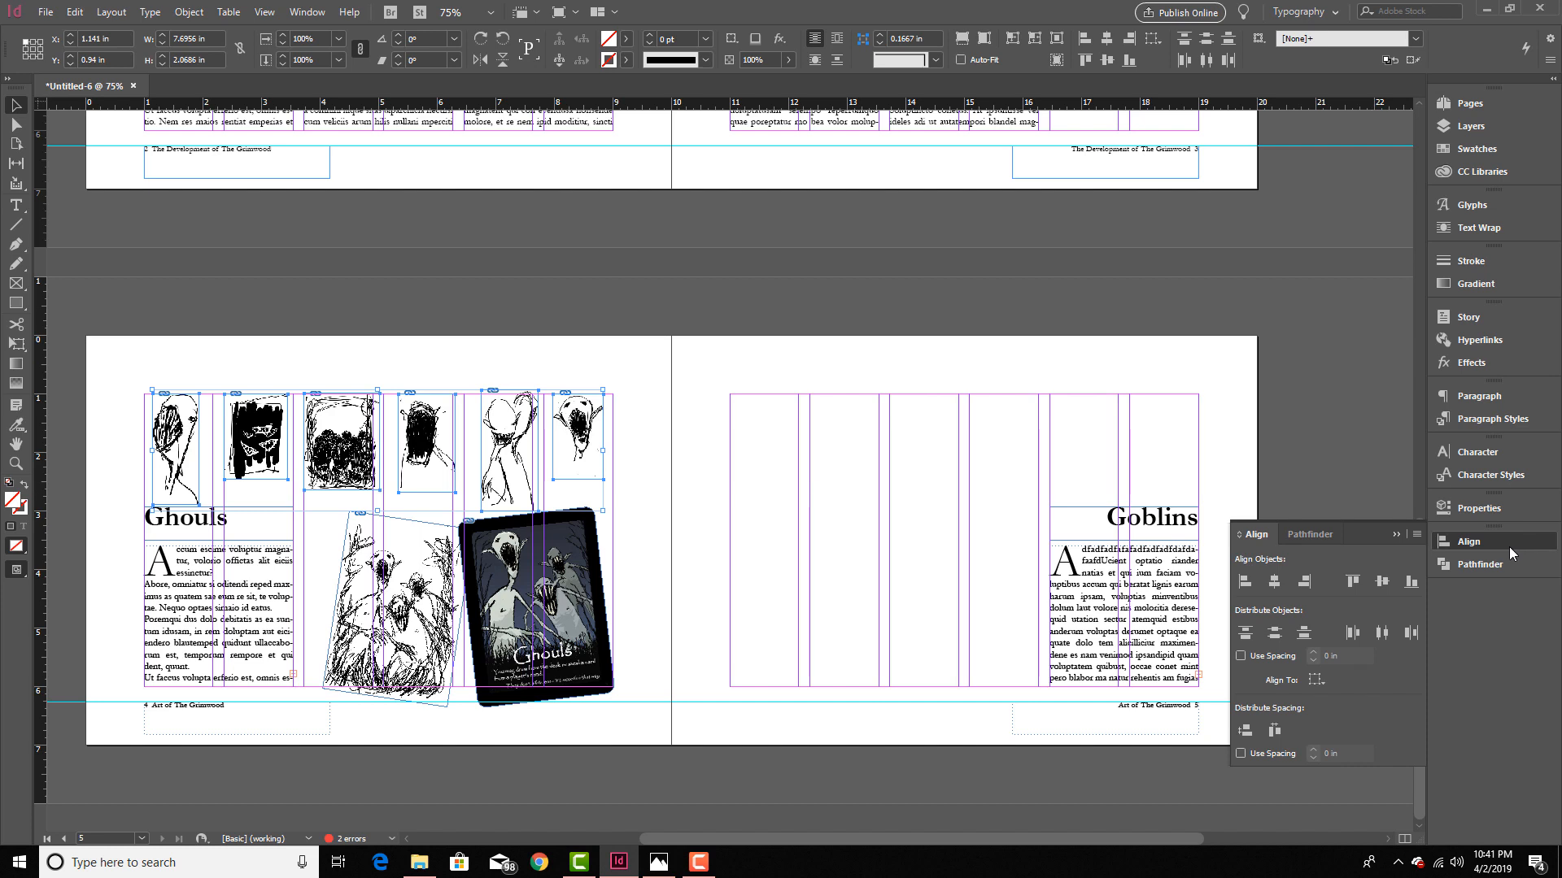
left_click(1383, 636)
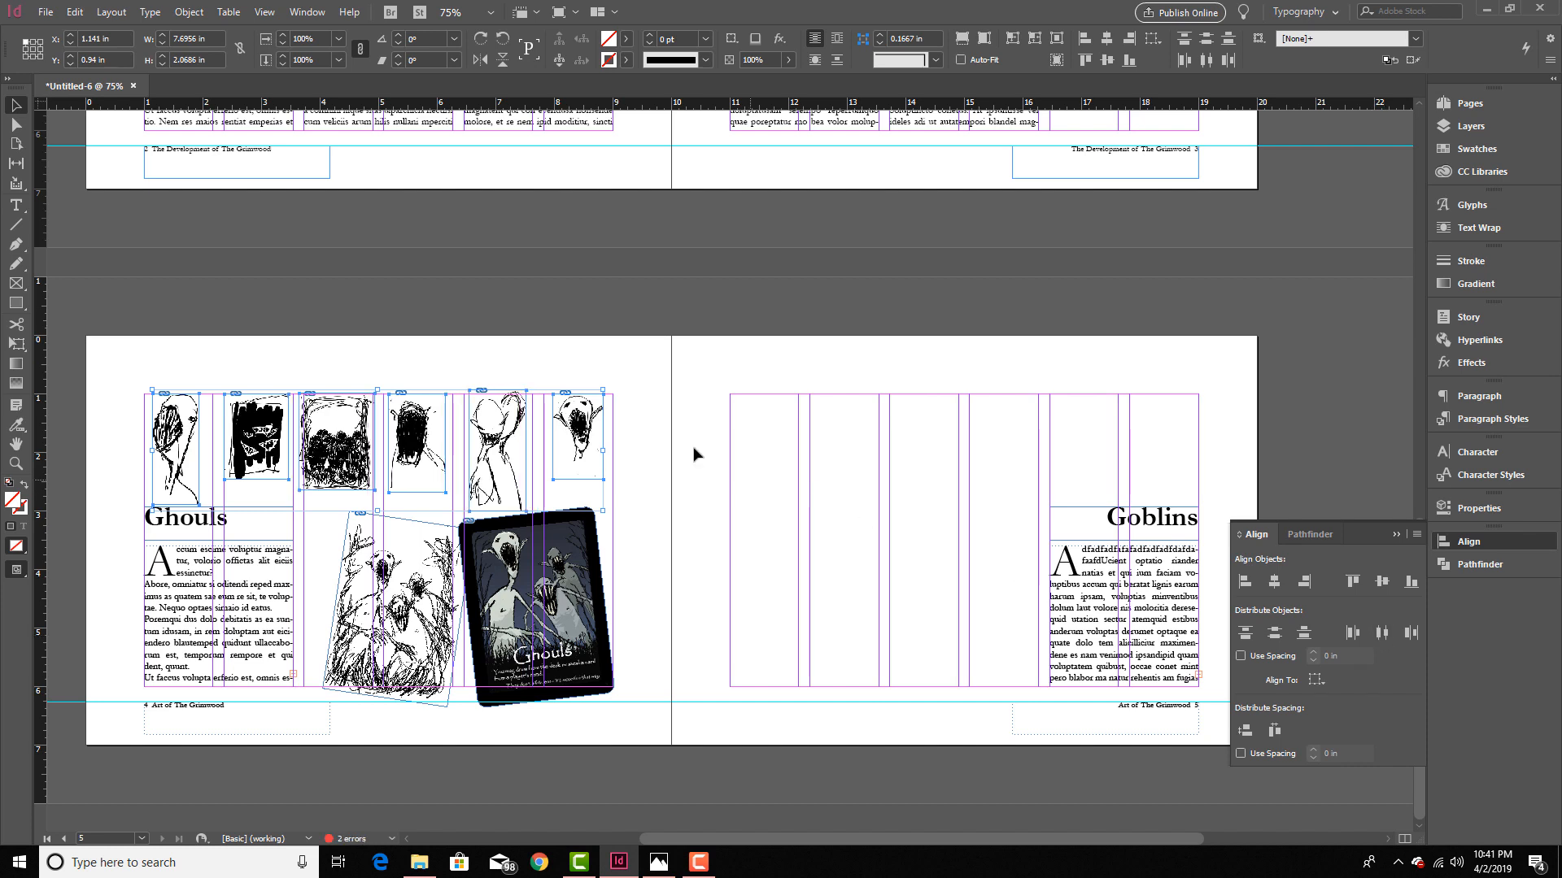
left_click(693, 449)
Step: In preview mode, trim the bottom edge of the fifth rough sketch's frame slightly above the card
key("w")
left_click(520, 488)
left_click_drag(497, 512, 500, 506)
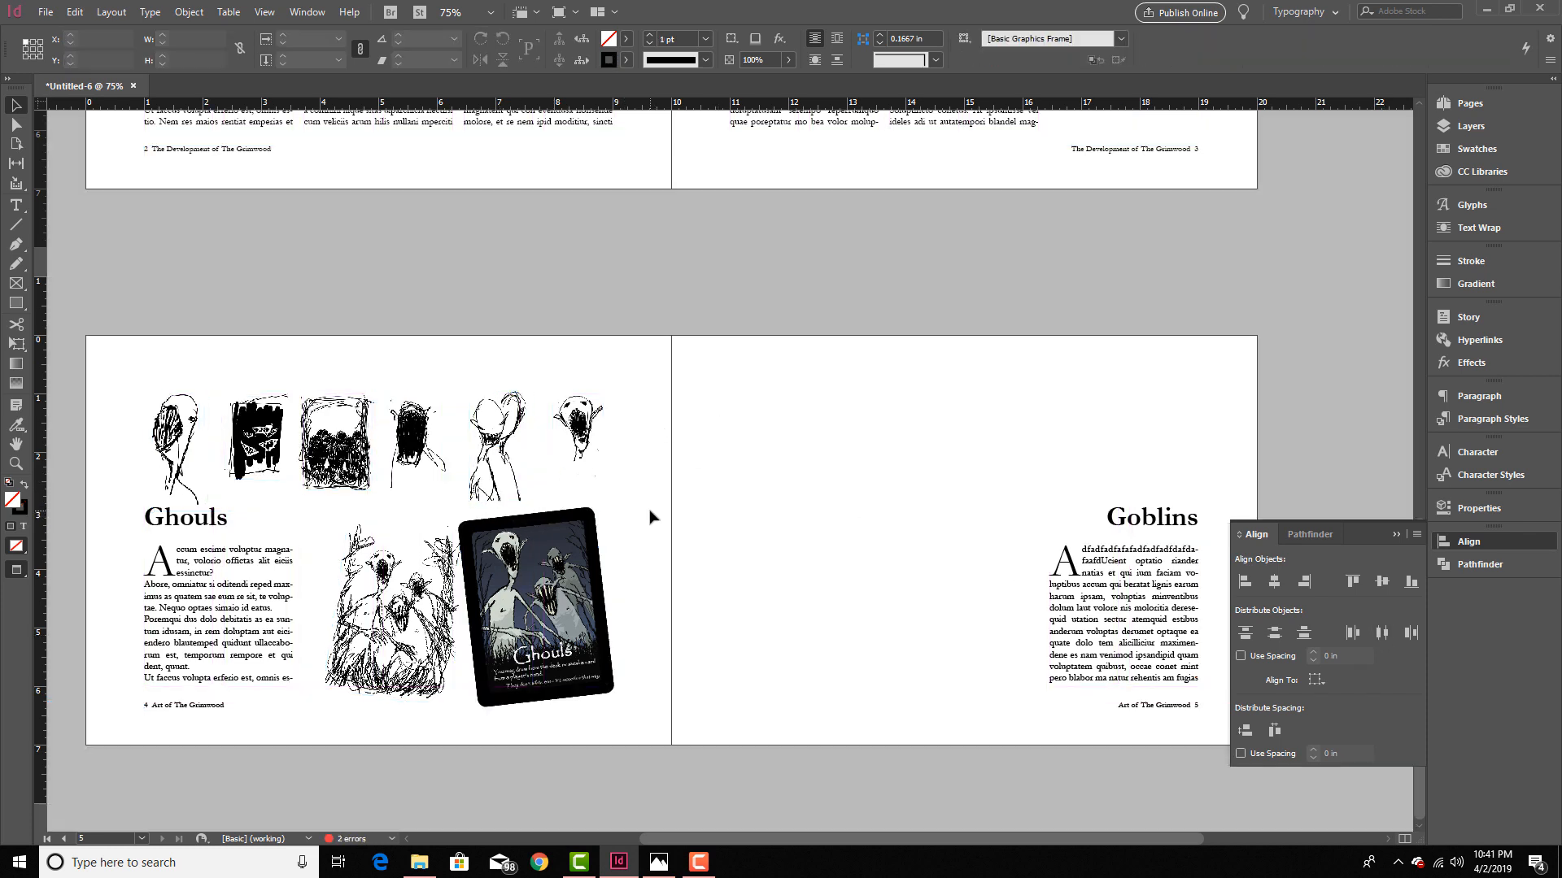
Step: Enlarge the sixth rough sketch slightly to about 1.10 x 1.65 in and set its display performance to High Quality
left_click(598, 462)
left_click_drag(598, 462, 595, 464)
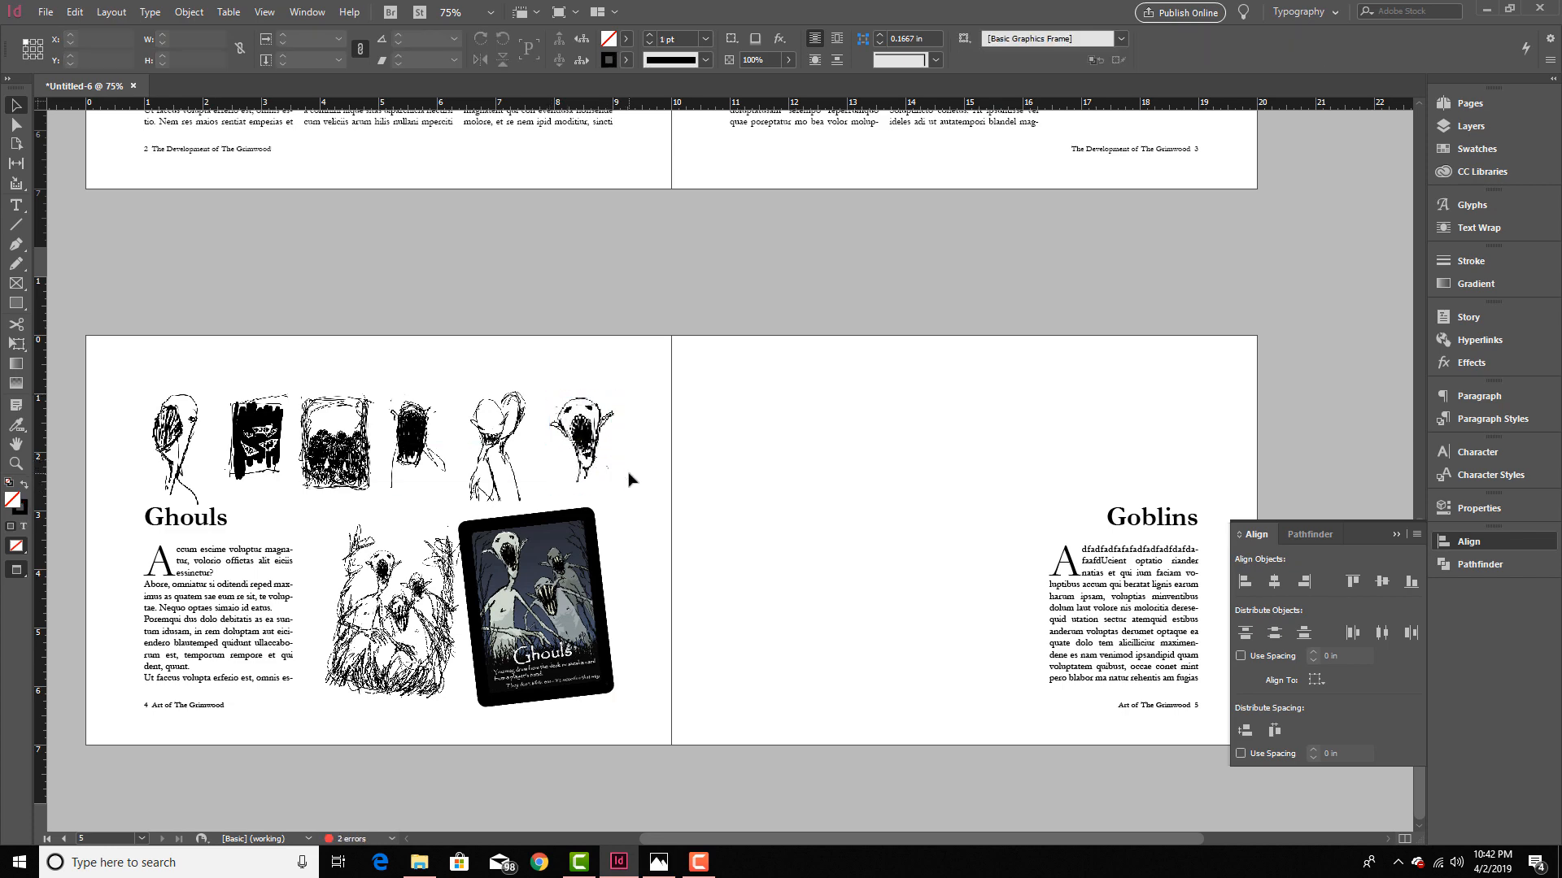
key("ctrl+equal")
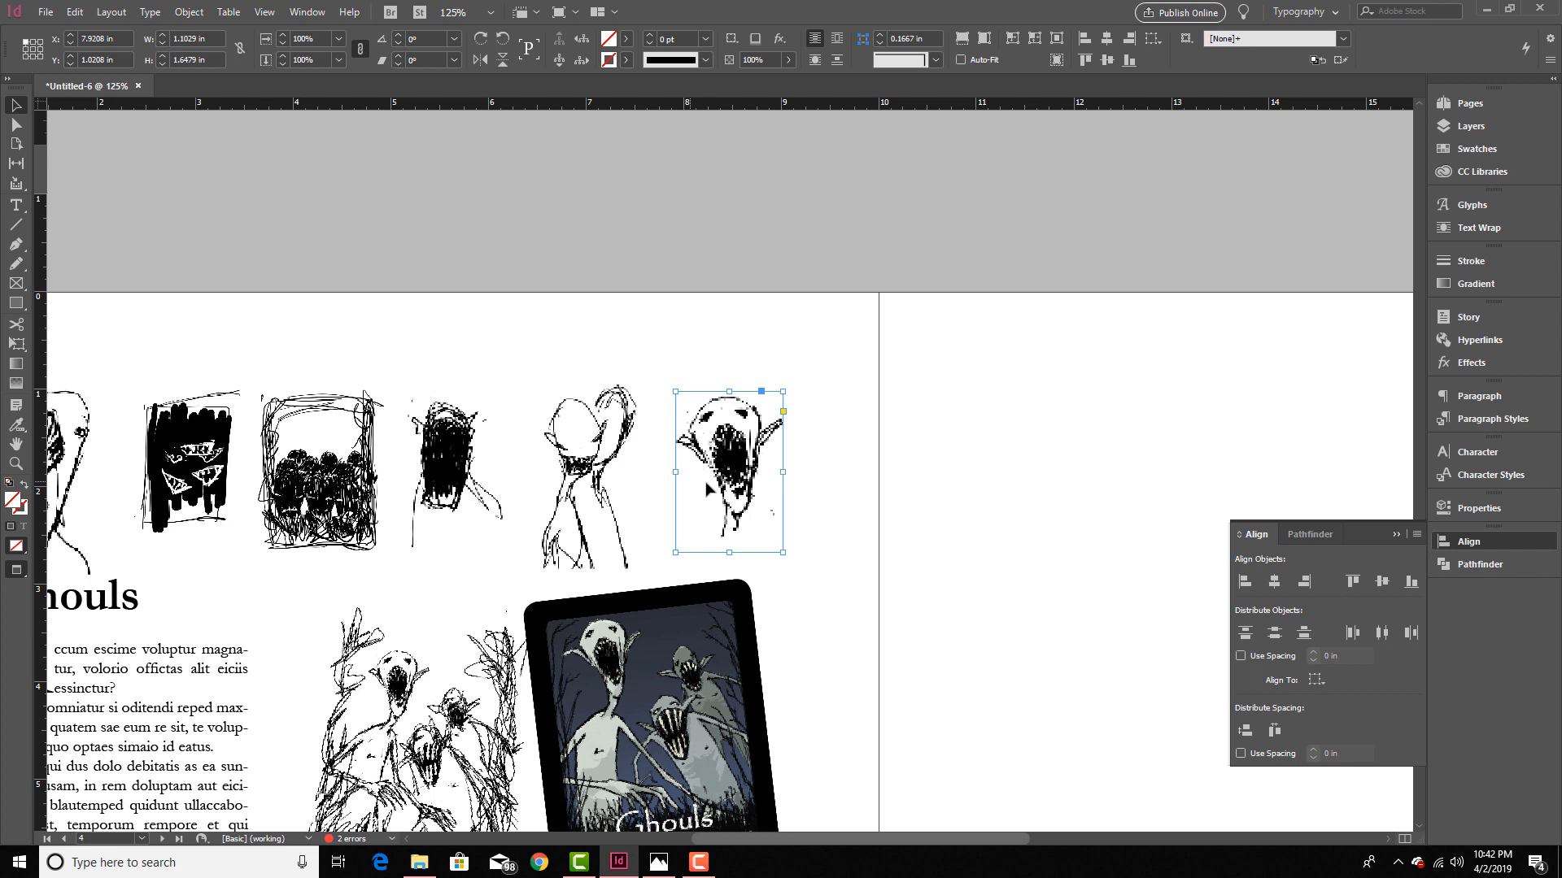
right_click(716, 482)
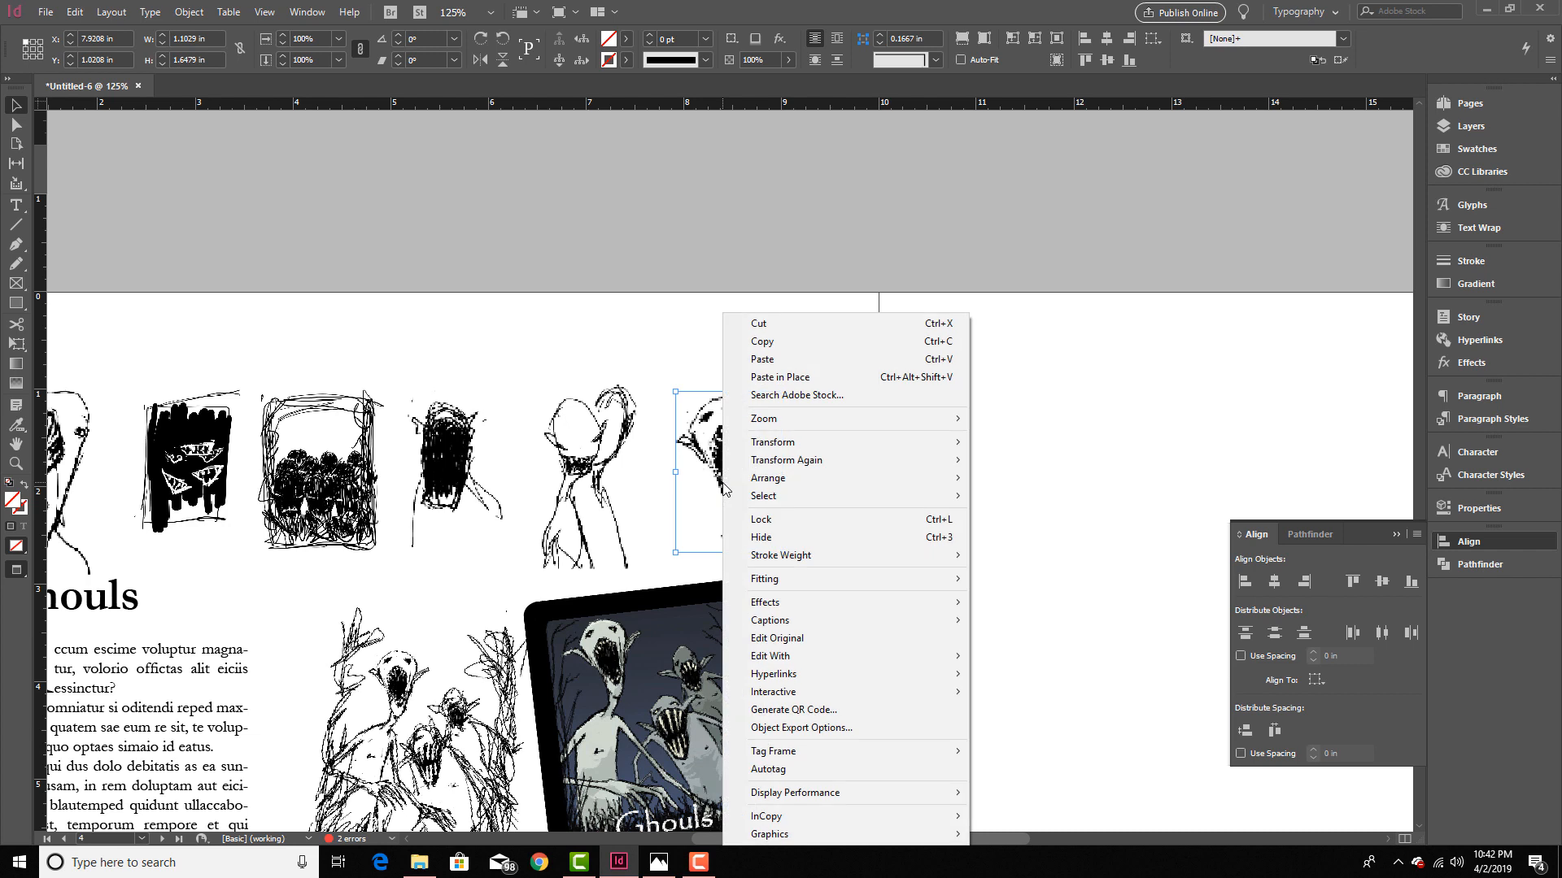
mouse_move(814, 793)
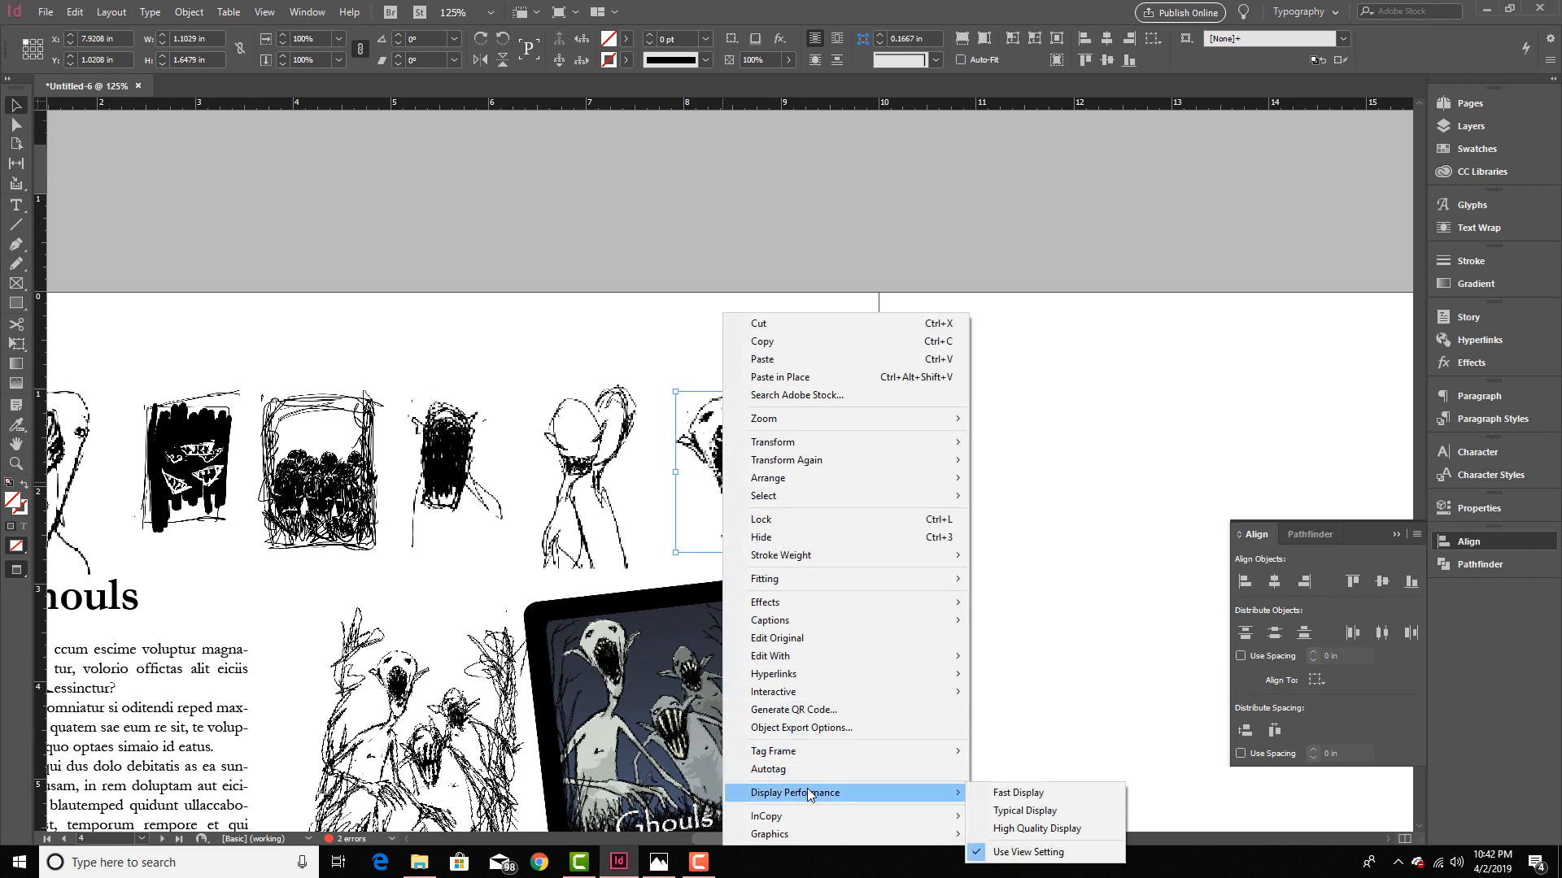
left_click(1000, 828)
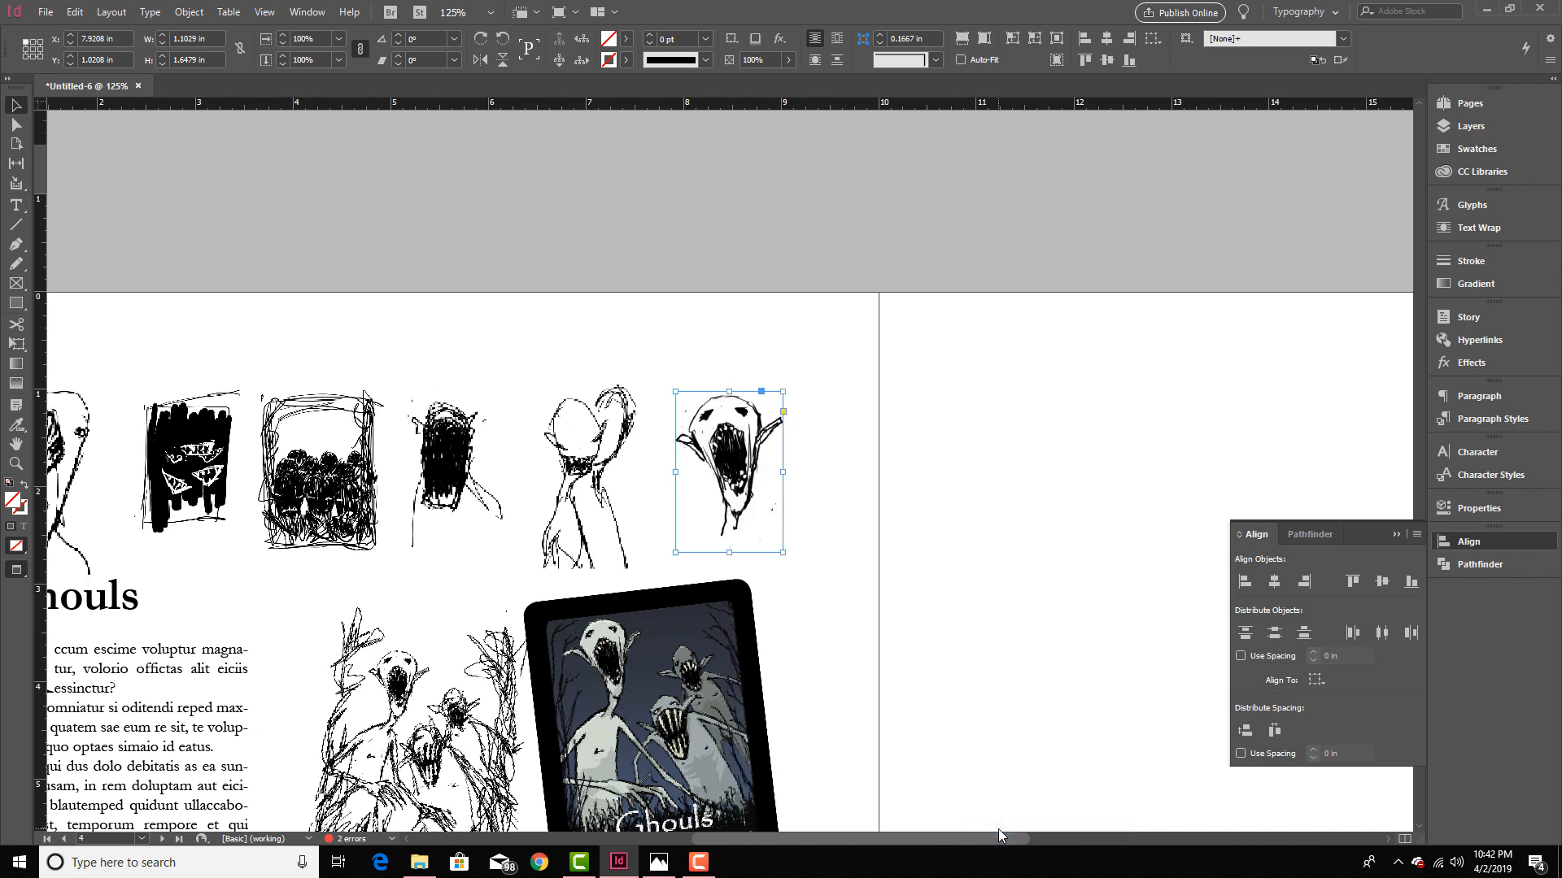
left_click(829, 595)
key("ctrl+0")
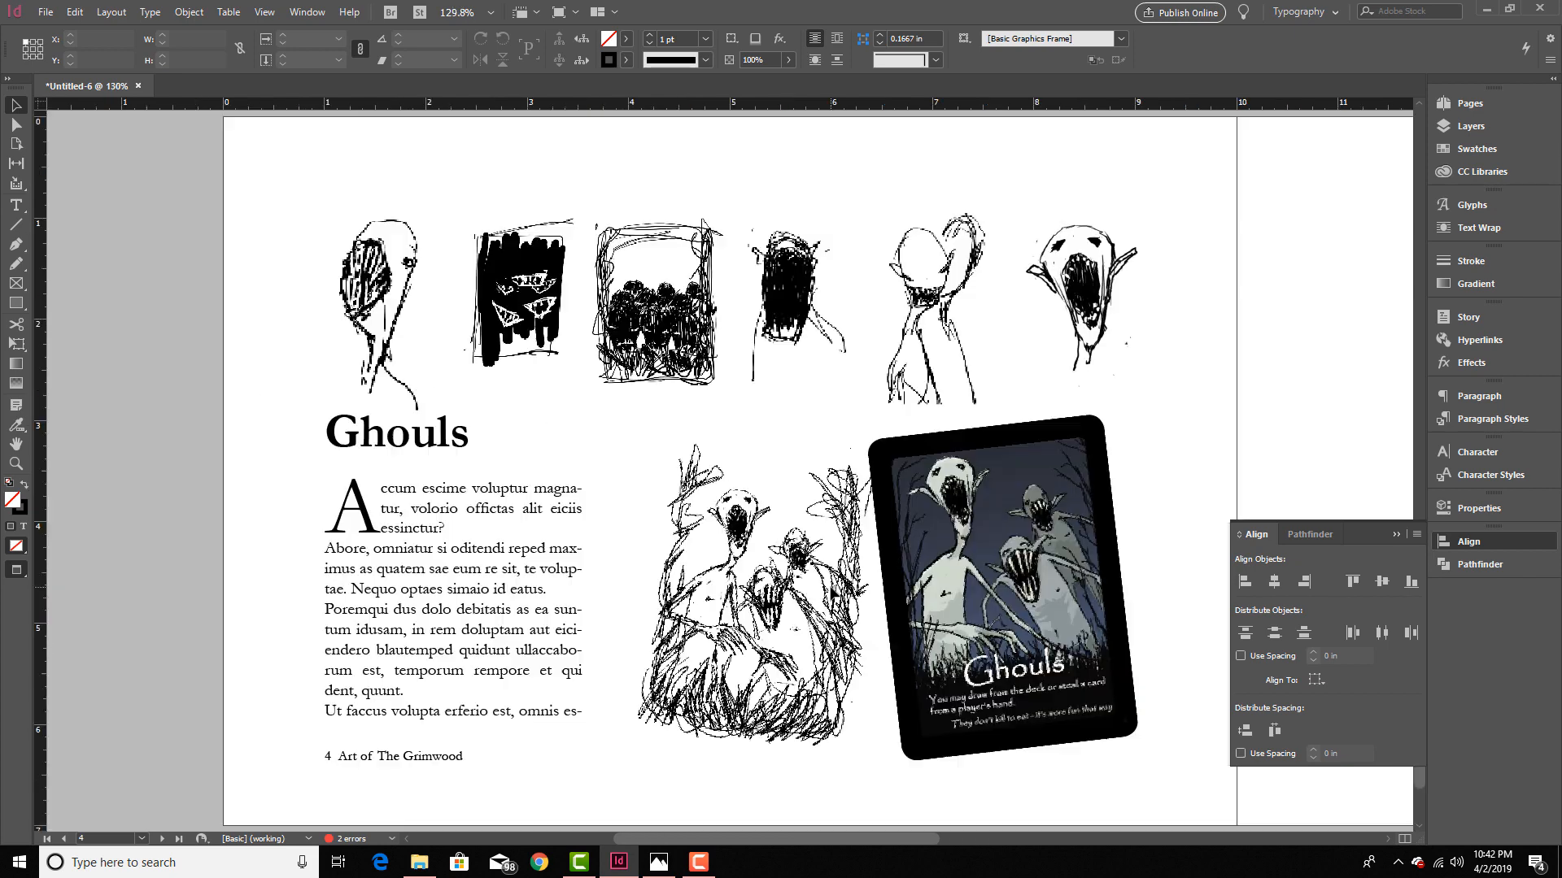
Step: Load 04 goblins.jpg, early goblin card.png, early goblins.png, goblins cleanup.png and goblins cleanup 2.png from the goblins folder for placing
key("ctrl+minus")
key("ctrl+minus")
key("ctrl+minus")
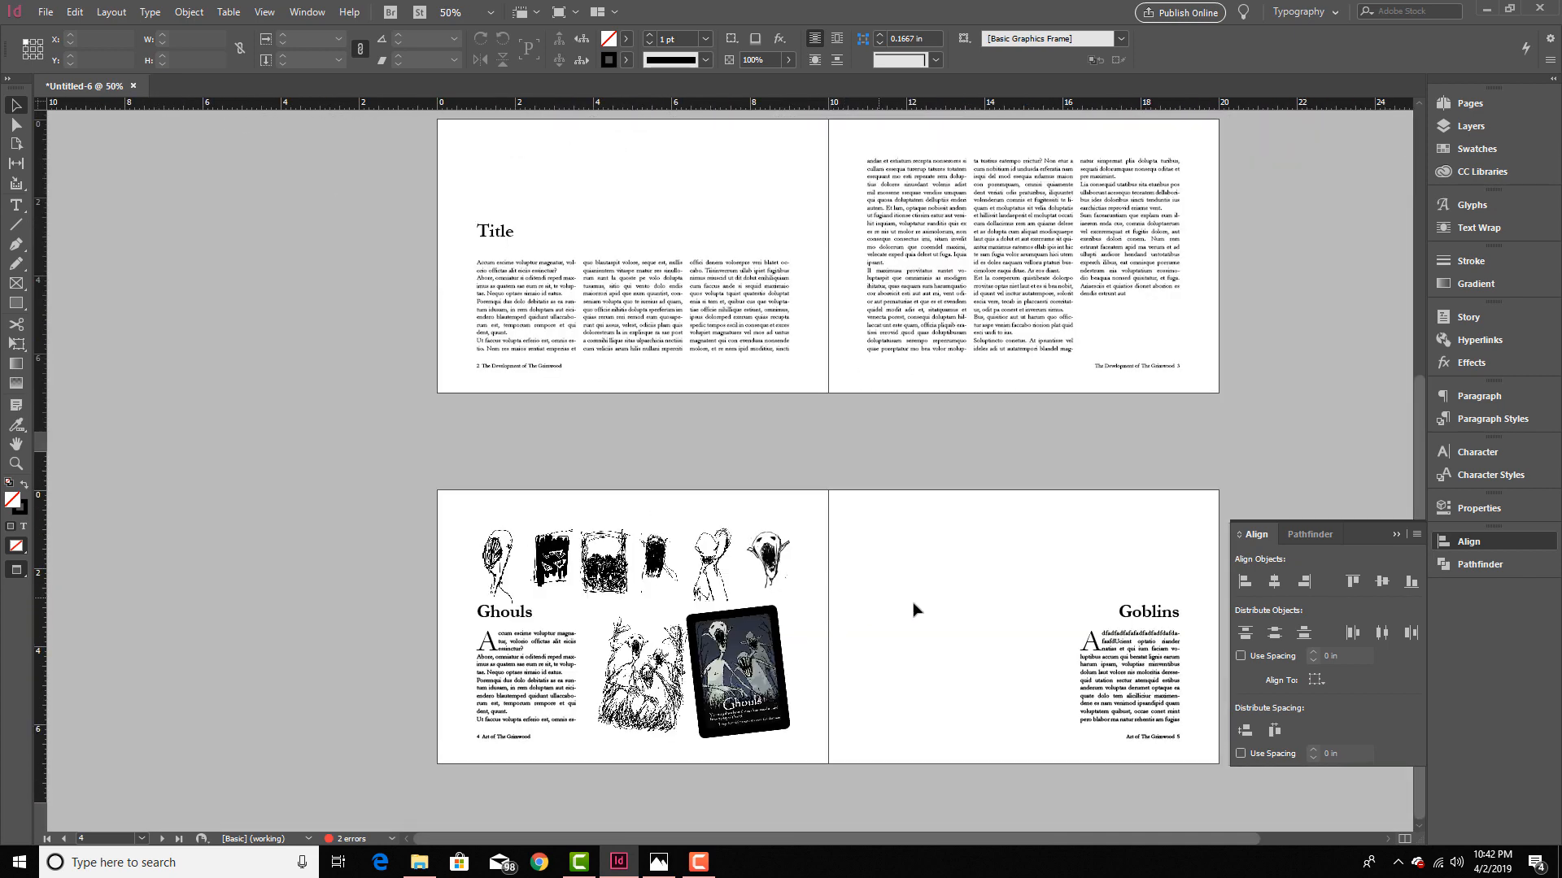
left_click_drag(1019, 660, 889, 648)
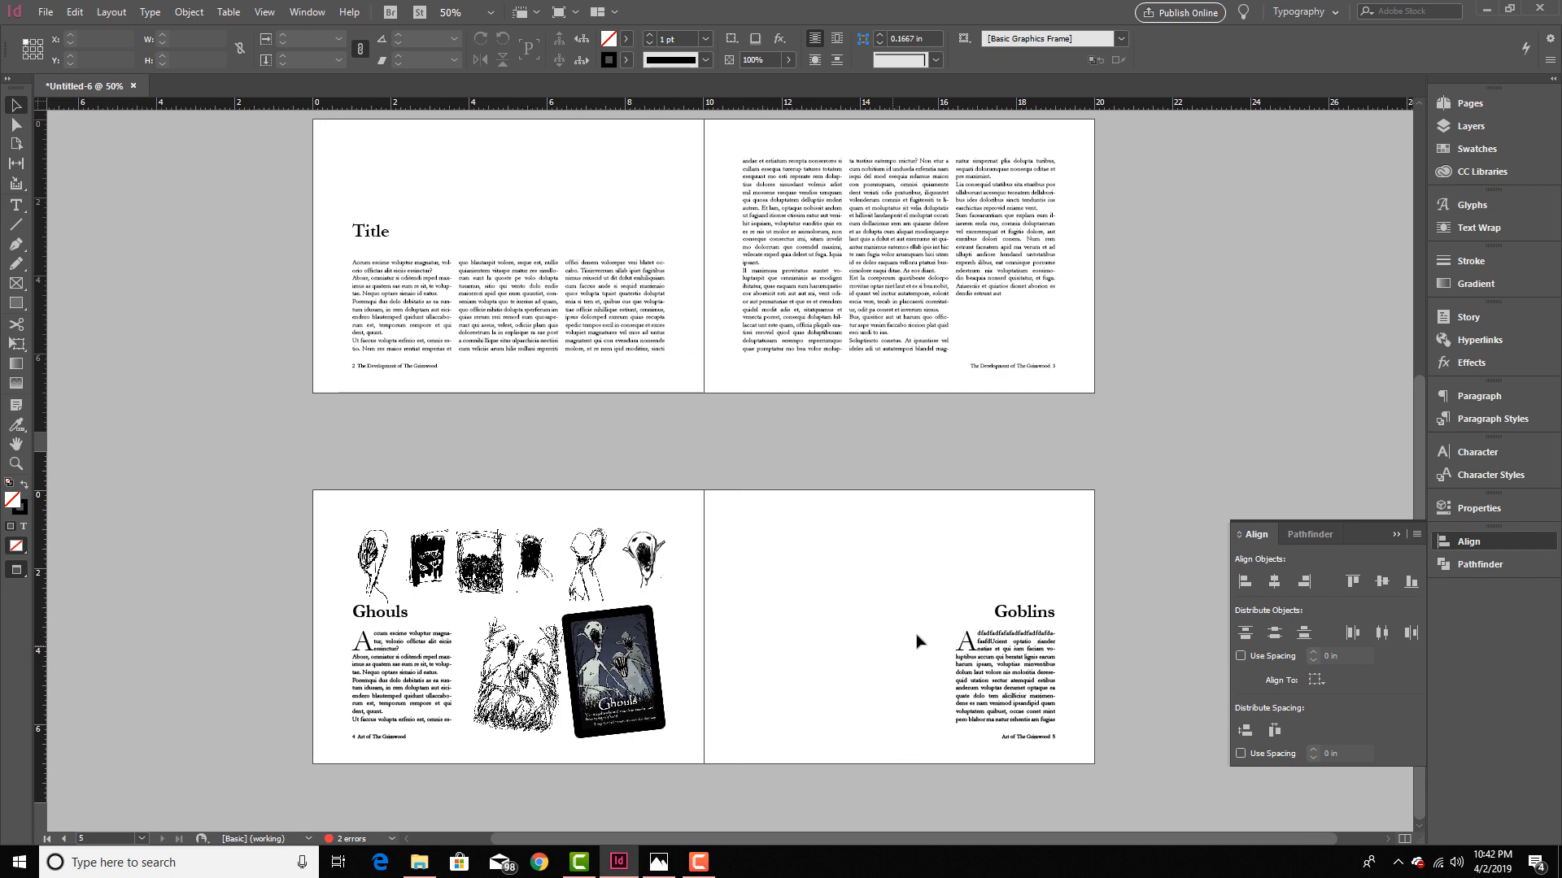
key("ctrl+d")
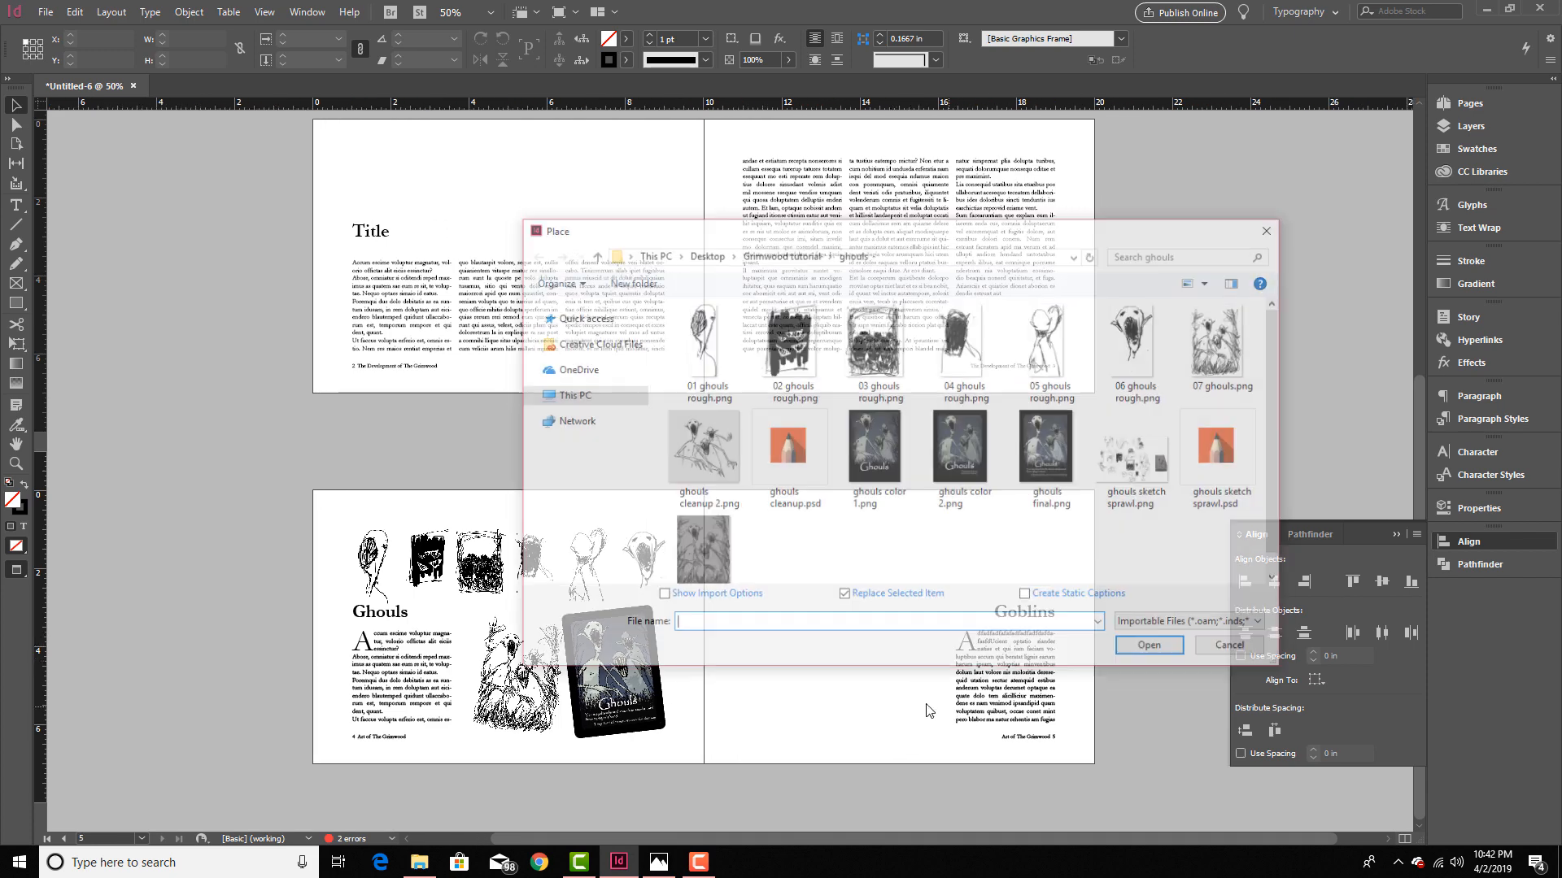
left_click(791, 256)
double_click(927, 335)
left_click(935, 325)
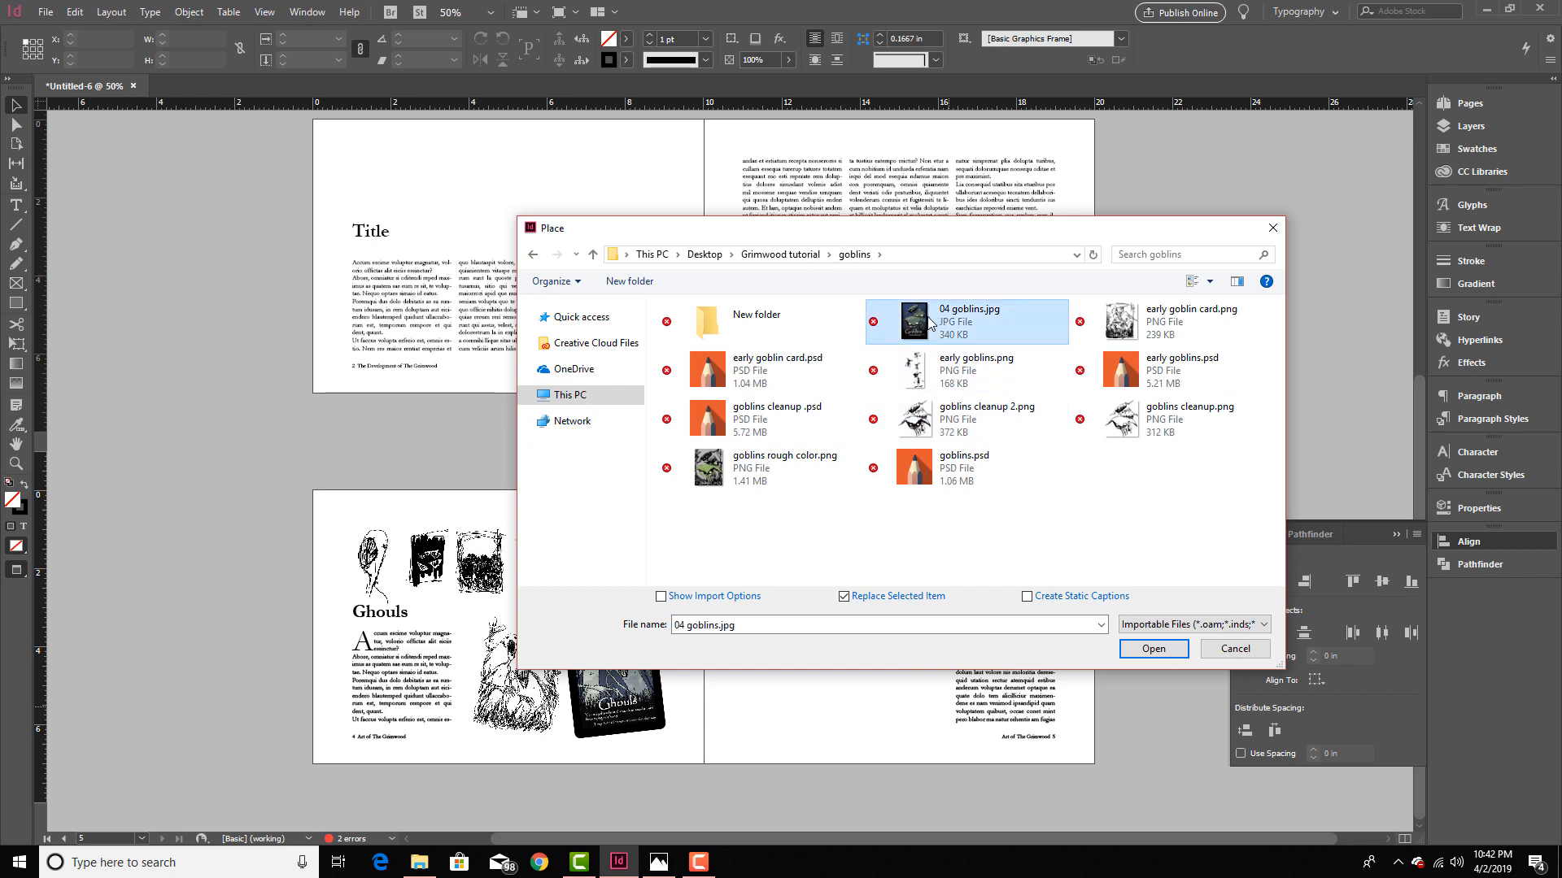
left_click(953, 366, "shift")
left_click(951, 338)
left_click(959, 370, "ctrl")
left_click(987, 421, "ctrl")
left_click(1163, 330, "ctrl")
left_click(1168, 419, "ctrl")
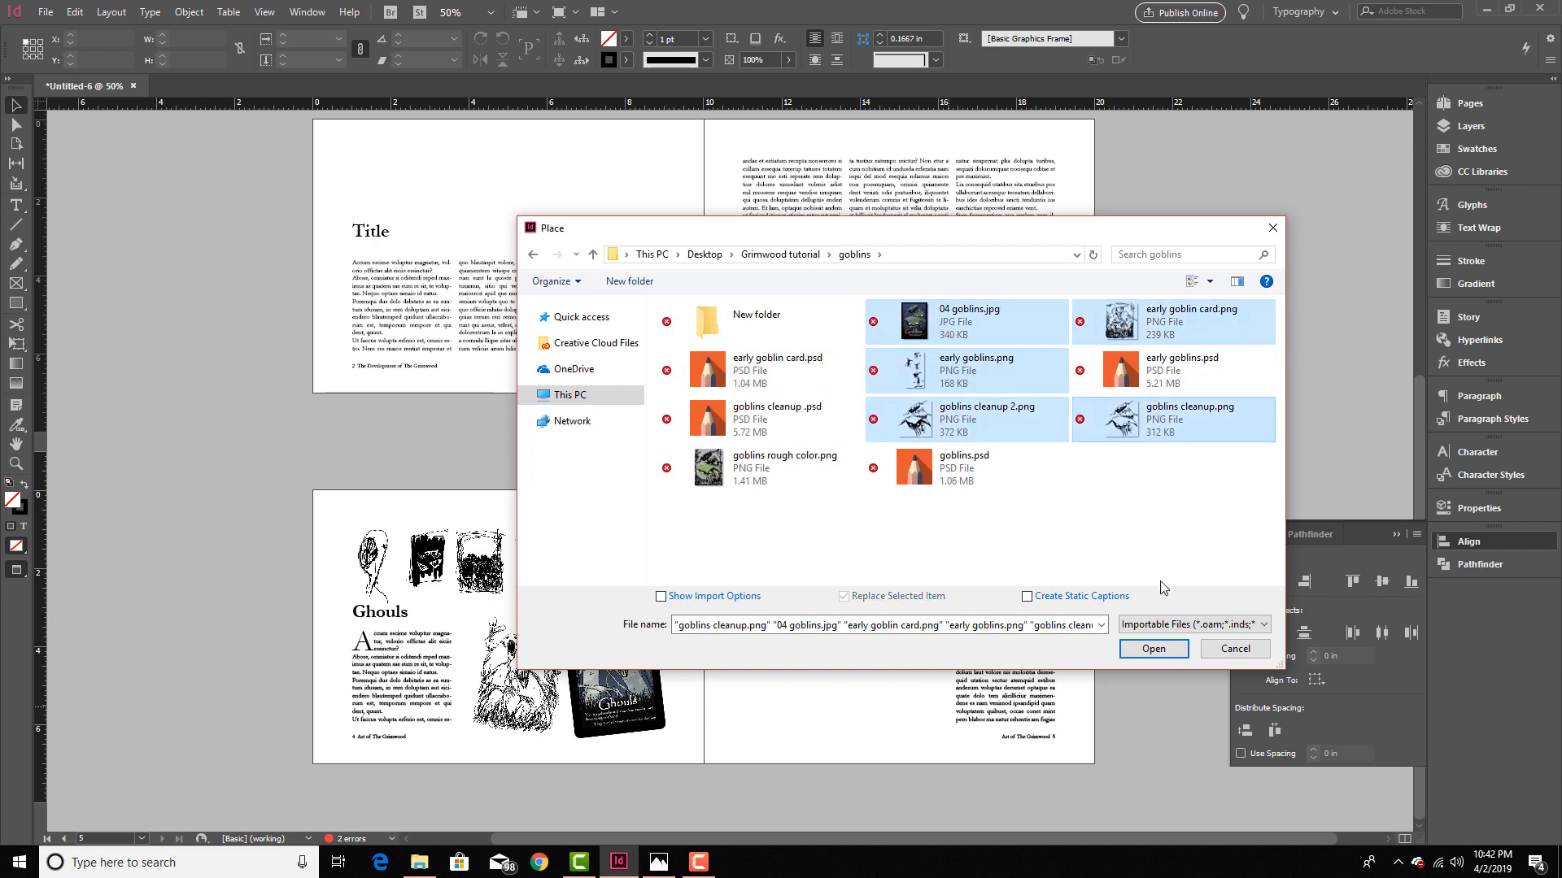
left_click(1153, 649)
Step: Place the five loaded goblin images as small frames across page 5
left_click_drag(724, 605, 810, 724)
left_click_drag(822, 562, 867, 689)
left_click_drag(937, 477, 994, 593)
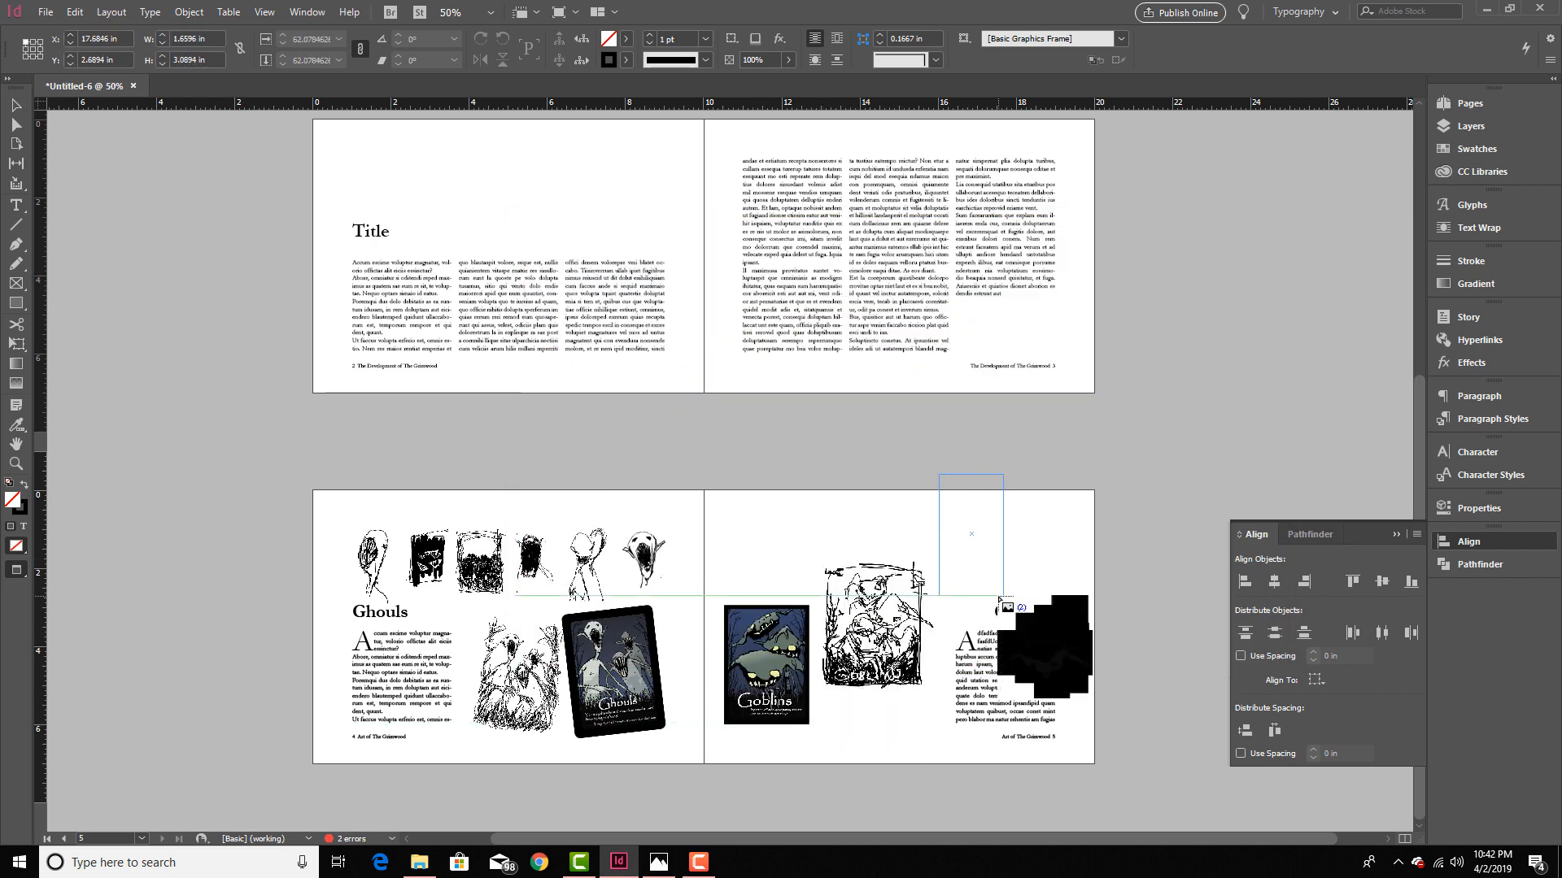
left_click_drag(1036, 476, 1100, 581)
left_click_drag(725, 462, 793, 576)
Step: Rearrange the goblin images into two rows beside the Goblins text and give the color Goblins card Rounded corners
left_click_drag(1066, 525, 858, 525)
left_click_drag(796, 710, 917, 726)
left_click_drag(777, 529, 766, 688)
left_click_drag(877, 541, 773, 565)
left_click_drag(874, 635, 888, 561)
left_click(935, 61)
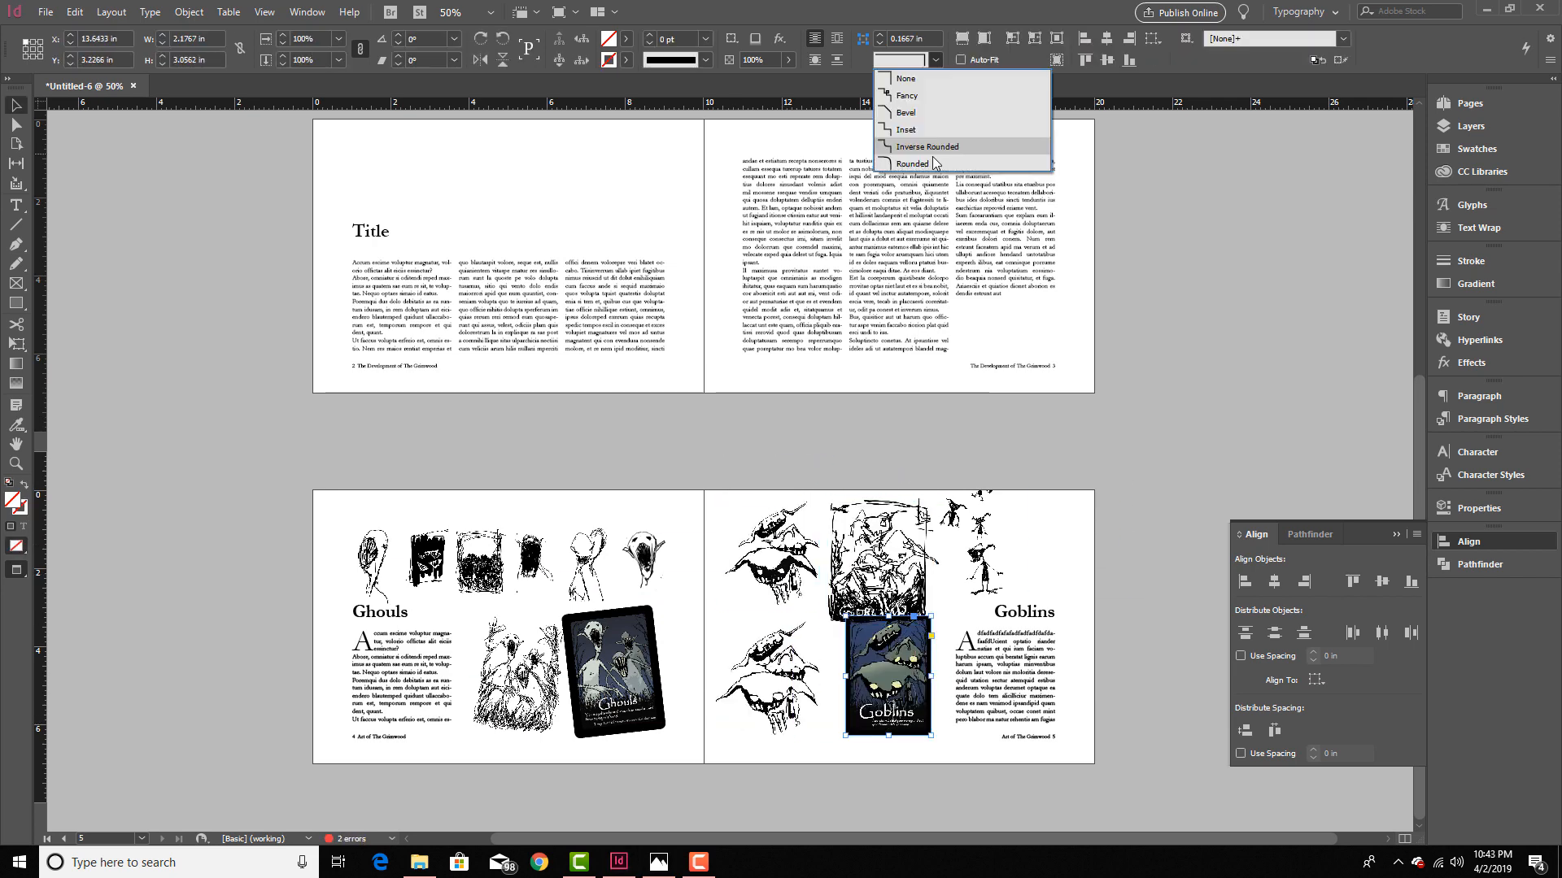
left_click(934, 165)
Step: Widen the frame of the small goblin figures sketch and resize it to sit above the Goblins title
key("ctrl+equal")
left_click_drag(1032, 539, 1111, 537)
mouse_move(1087, 520)
left_mouse_down()
mouse_move(1083, 639)
mouse_move(1082, 504)
left_mouse_up()
Step: With guides shown, scale the two goblin line drawings down together and fit them inside page 5's inner, top and bottom margins
key("w")
left_click_drag(680, 657, 693, 657)
left_click(671, 488, "shift")
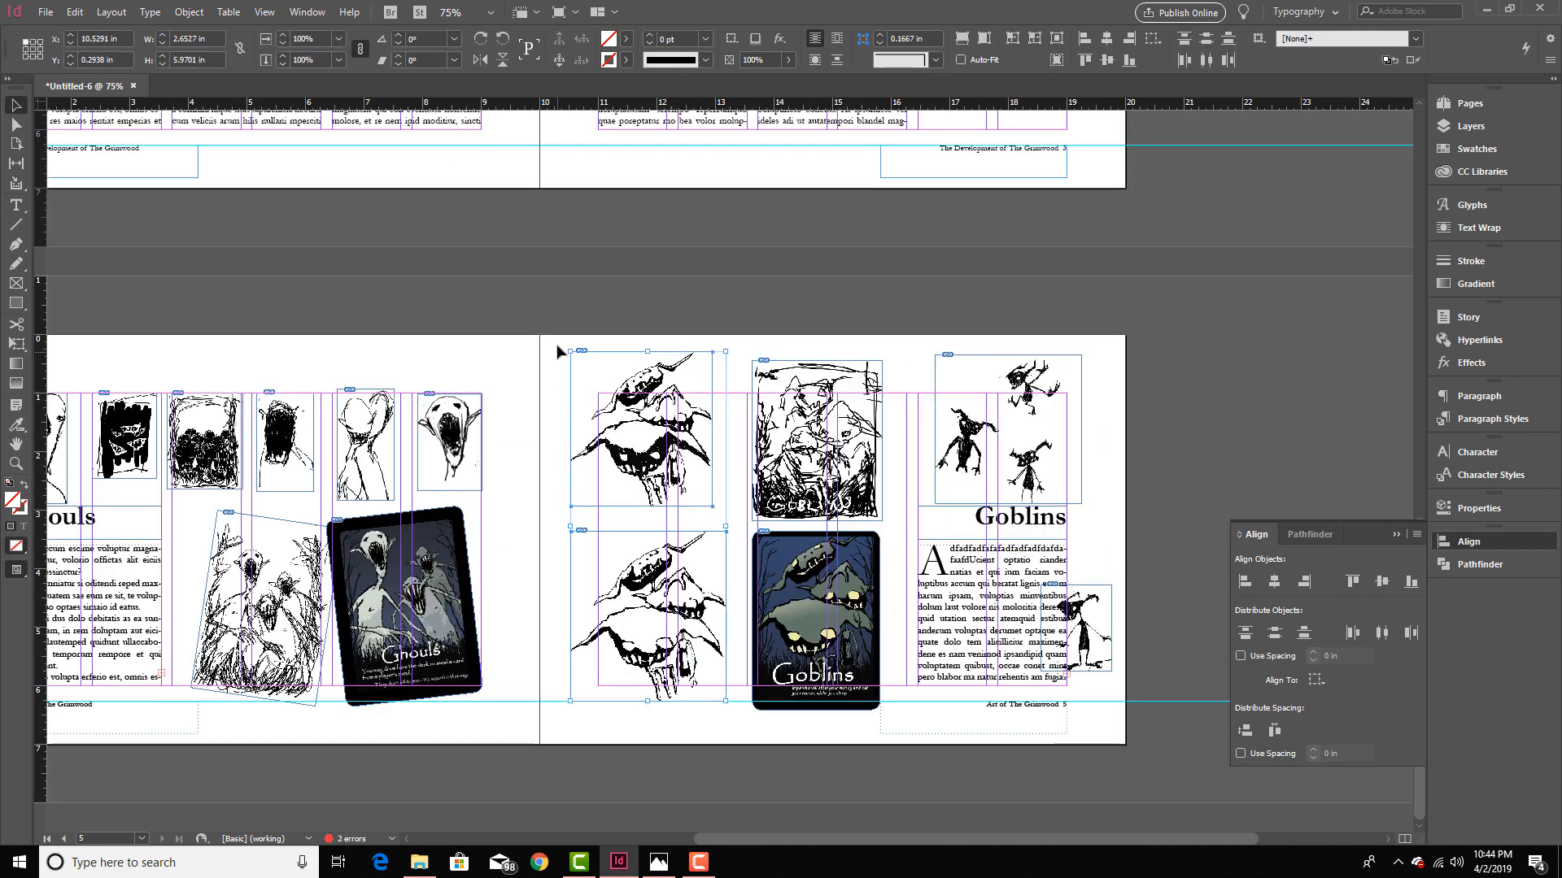
left_click_drag(571, 352, 596, 415)
left_click_drag(606, 521, 613, 506)
Step: Scale the early goblin card sketch and the color Goblins card down together and shift the sketch slightly right
left_click(805, 663)
left_click(801, 486, "shift")
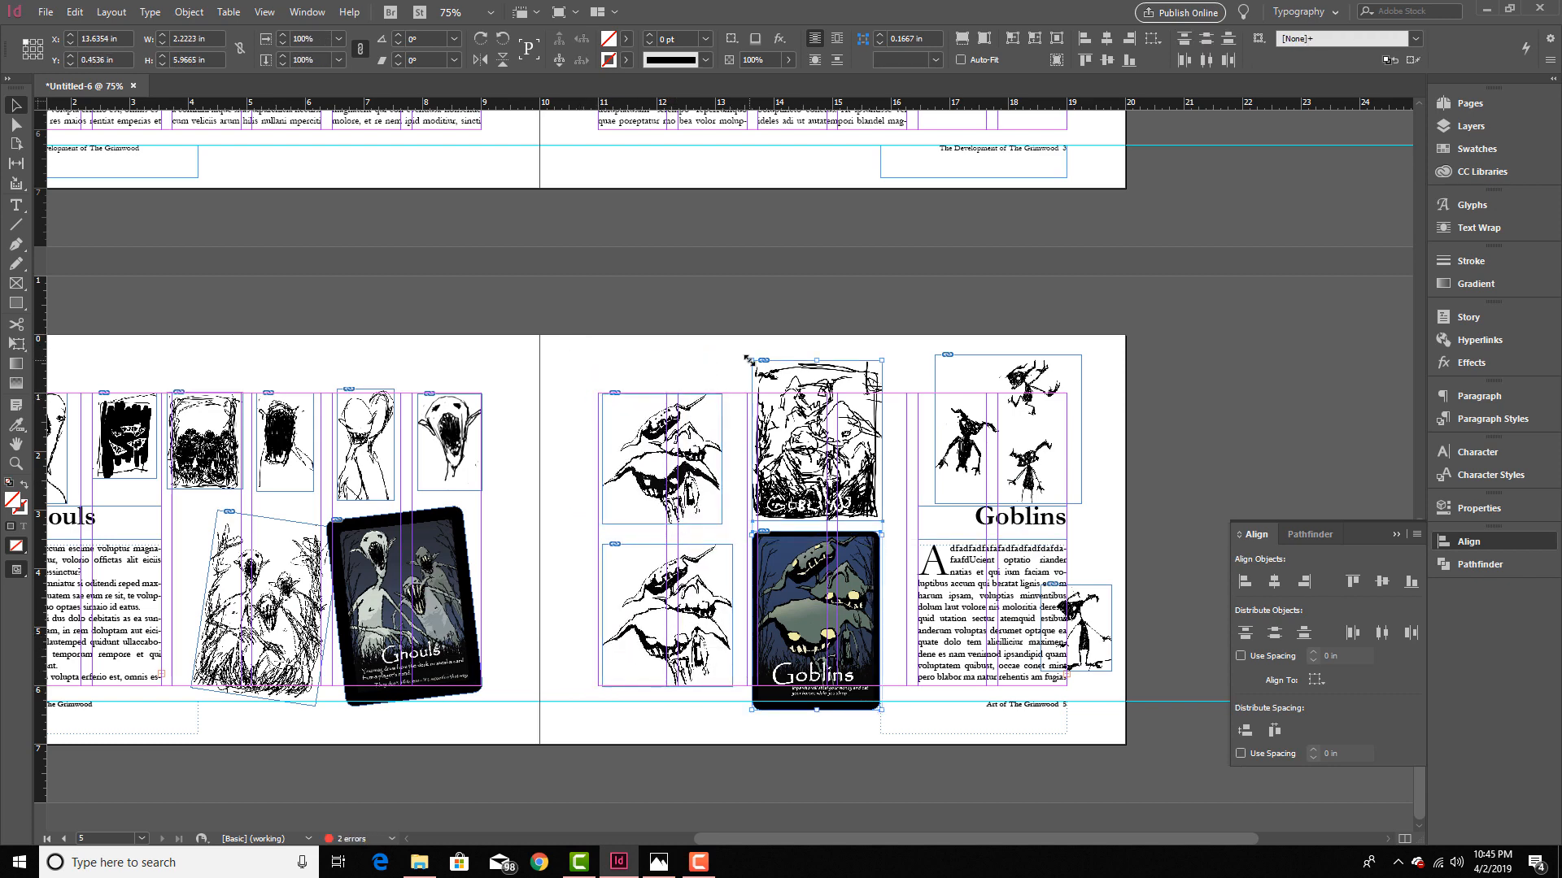
left_click_drag(751, 360, 766, 398)
left_click(753, 545)
left_click_drag(825, 646, 828, 635)
key("ctrl+z")
left_click_drag(835, 485, 843, 483)
Step: Shrink the color Goblins card to about 1.68 x 2.35 in, reduce the card sketch above it, and lower the card to the bottom margin
left_click(844, 620)
left_click_drag(766, 710, 780, 674)
left_click_drag(801, 641, 802, 629)
left_click(796, 506)
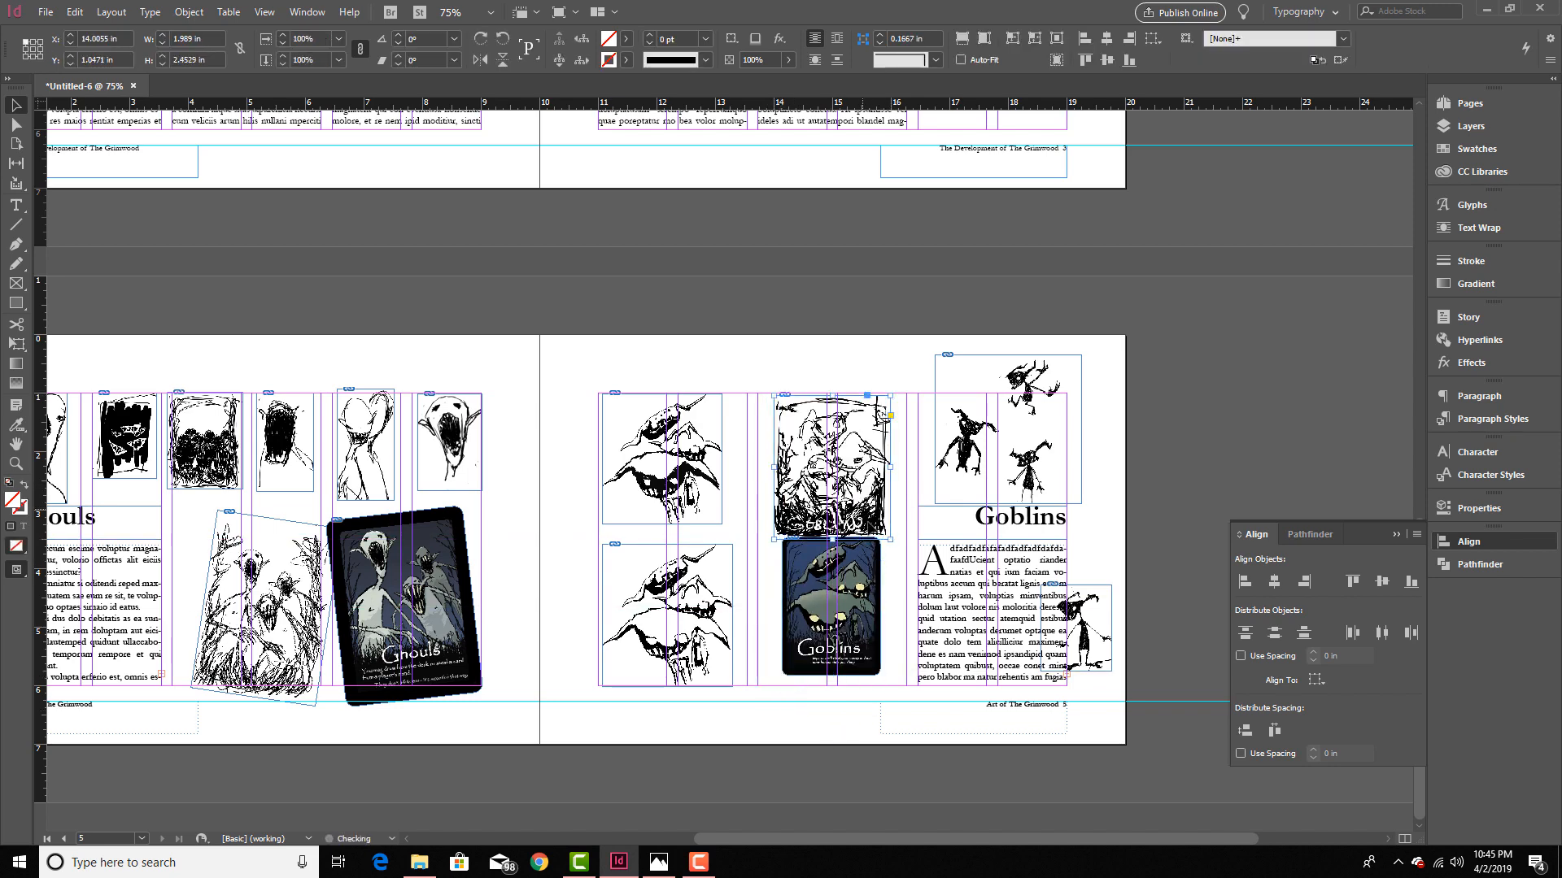
left_click_drag(890, 539, 880, 526)
left_click_drag(862, 518, 872, 534)
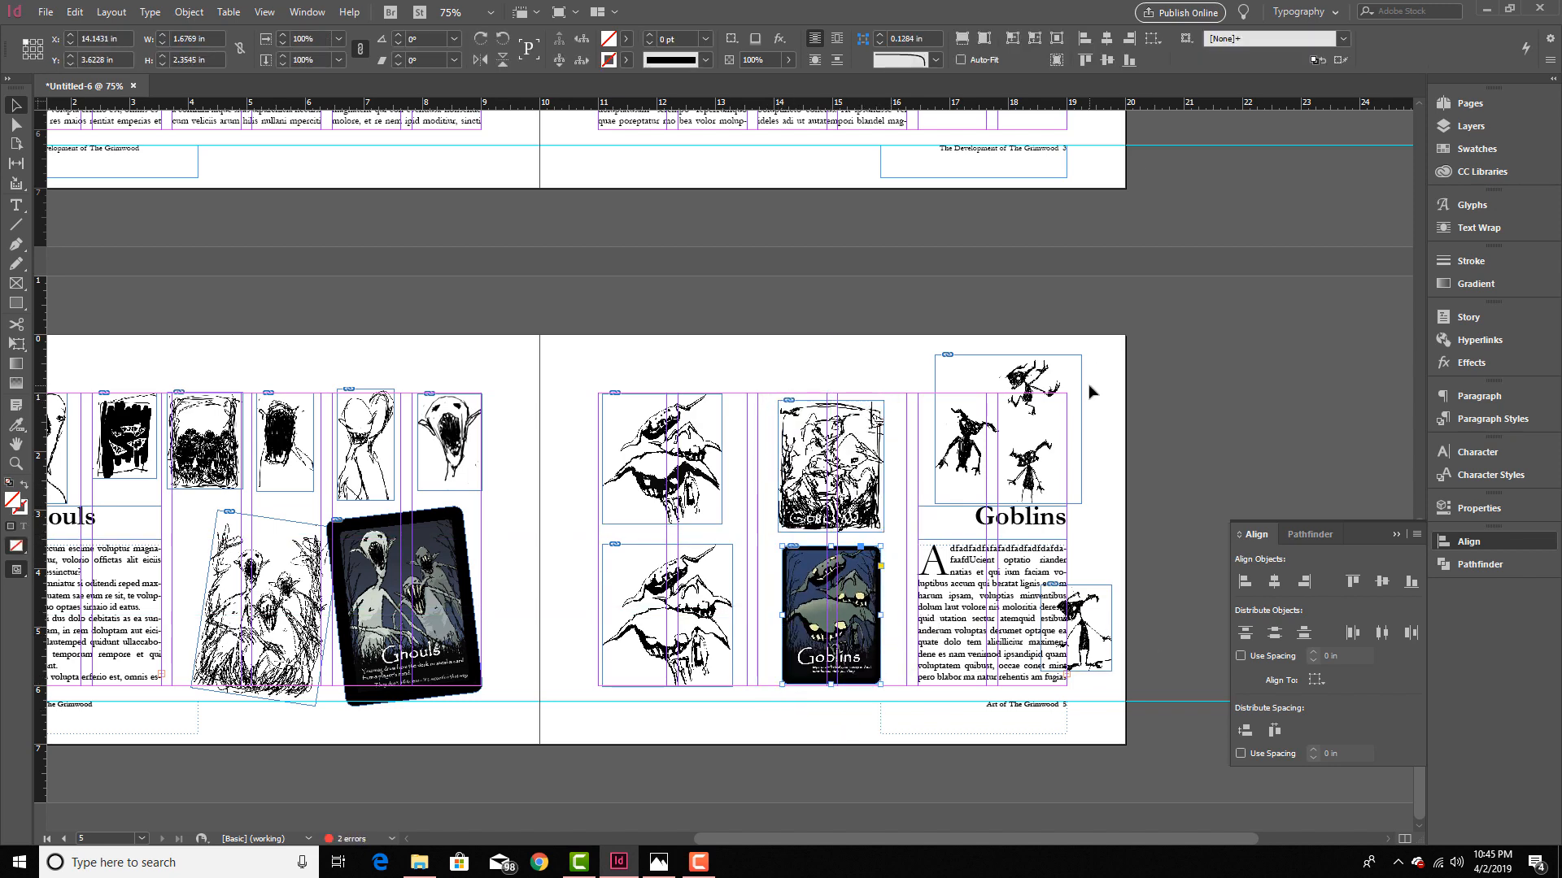
Step: Duplicate the goblin figures sketch and crop the original and the copy to one goblin figure each
left_click(1027, 492)
left_click_drag(1022, 474, 1126, 490)
left_click(983, 466)
left_click_drag(1082, 430, 997, 430)
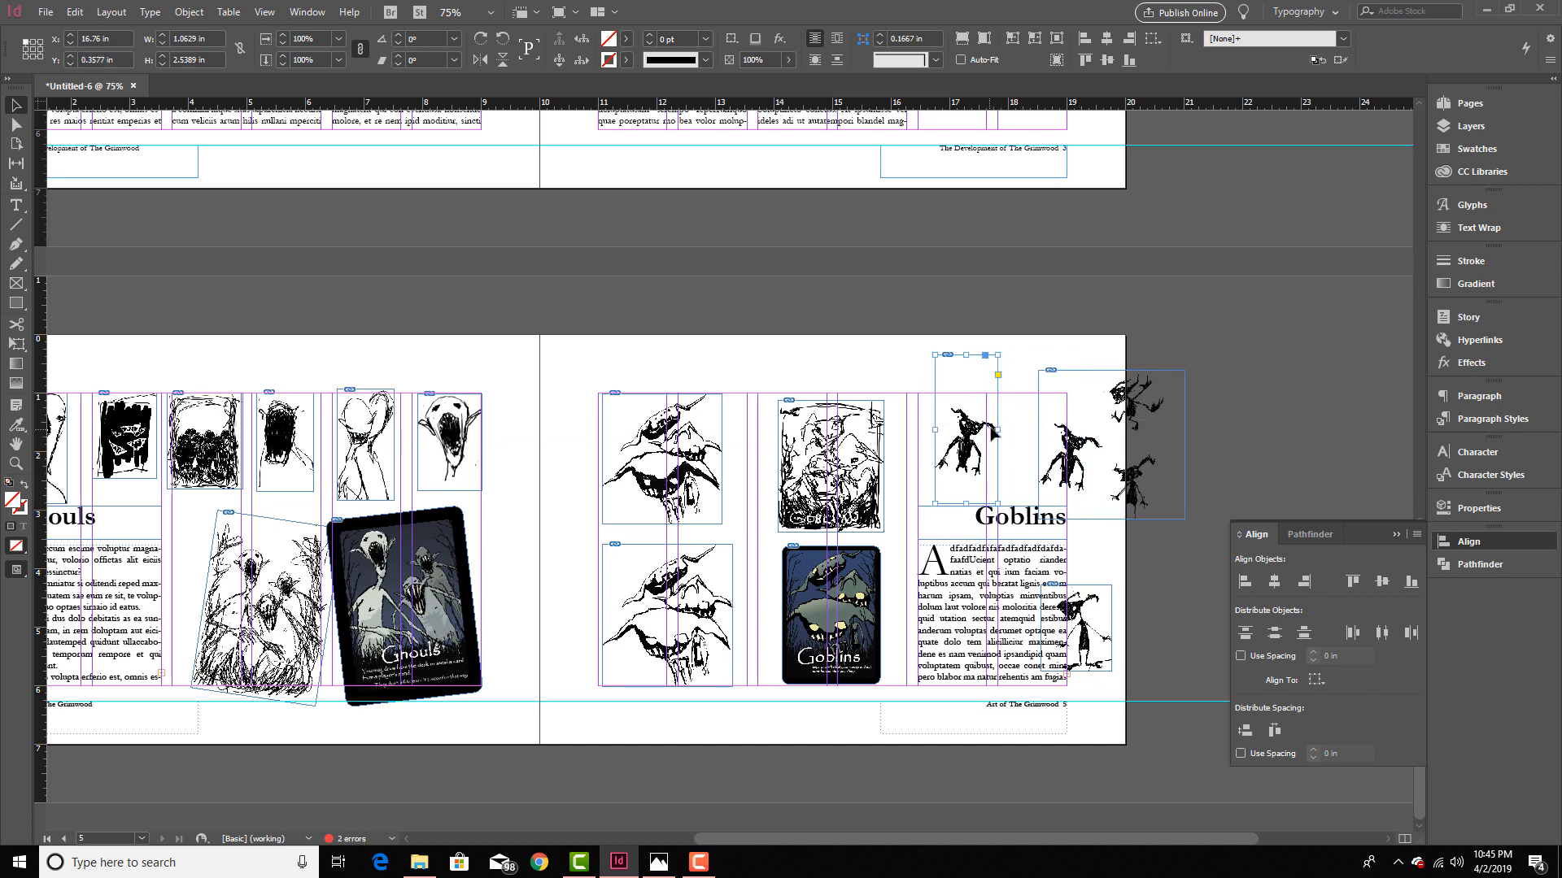
left_click_drag(966, 354, 966, 400)
left_click(1104, 432)
left_click_drag(1038, 445, 1102, 445)
left_click_drag(1142, 371, 1142, 447)
Step: Move the hatted goblin beside the Goblins title and the cropped copy over the lower outer corner of the body text
left_click(1076, 628)
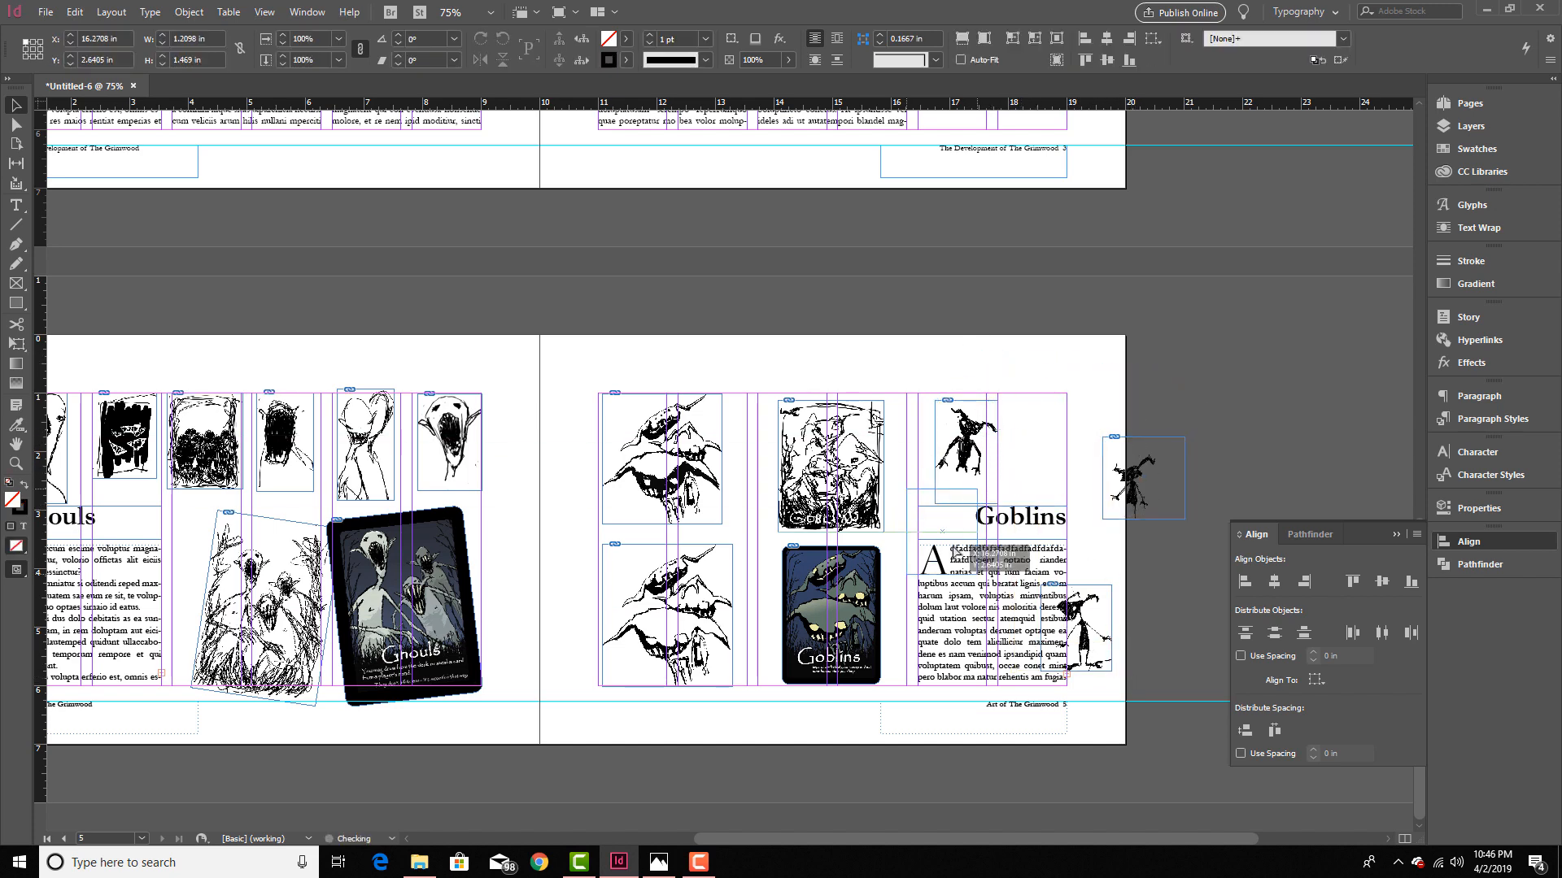
left_click_drag(1086, 614, 951, 519)
left_click(1139, 482)
left_click_drag(1185, 483, 1059, 666)
Step: Put a separate frame of the arms-out goblin beside the horned one above the title, and shrink the horned and hatted goblins
left_click(966, 453)
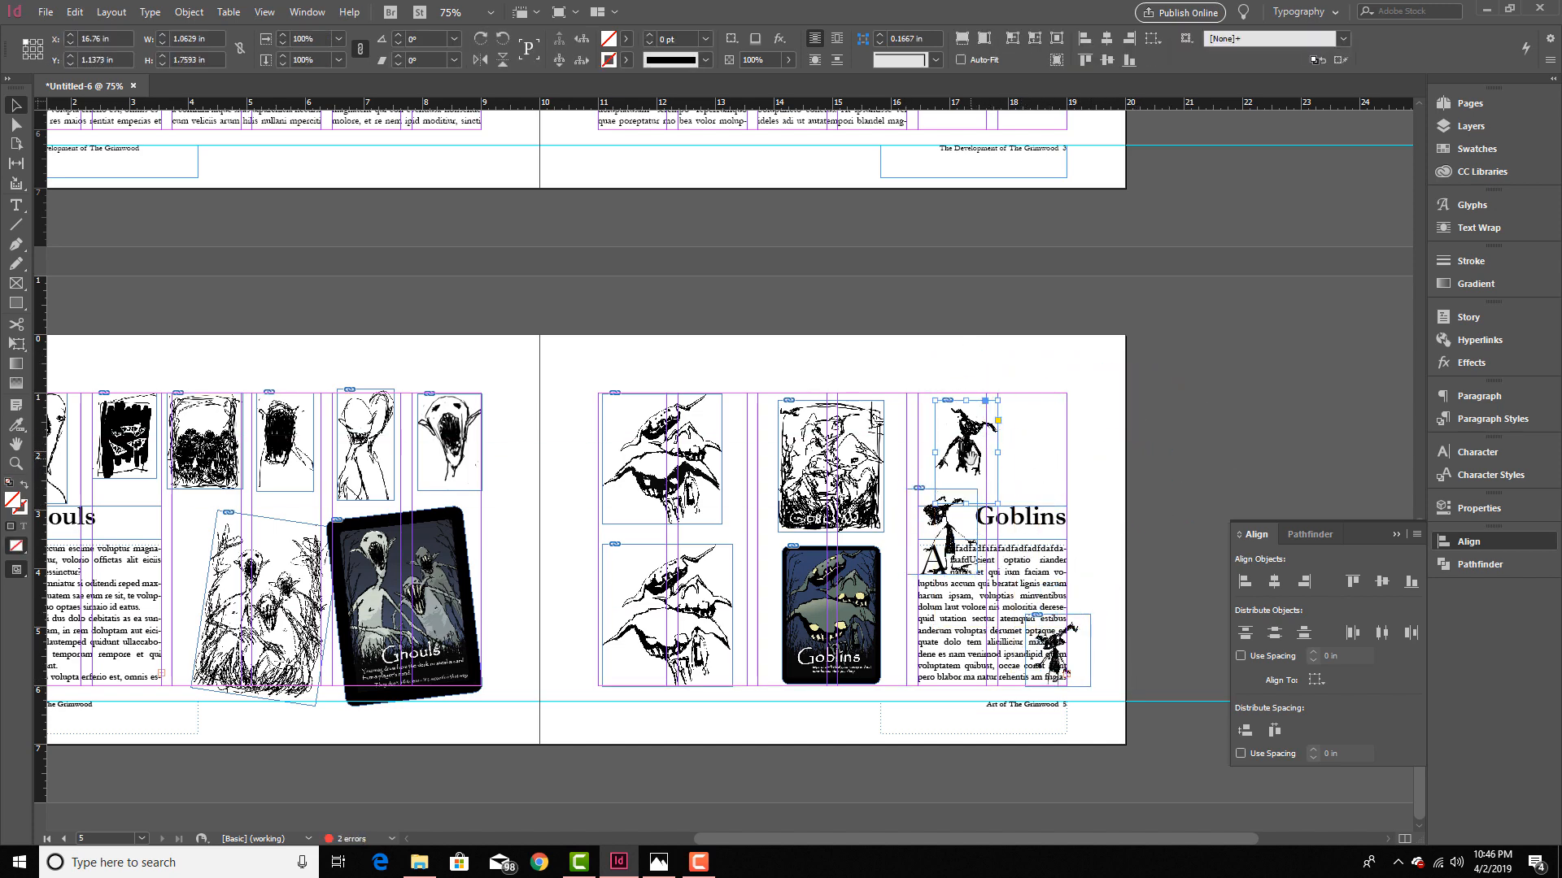
left_click_drag(966, 453, 1057, 493)
left_click_drag(1101, 631, 1042, 439)
left_click(1128, 472)
left_click(967, 452)
left_click_drag(997, 504, 1025, 441)
left_click(960, 549)
left_click_drag(976, 574, 965, 562)
left_click_drag(953, 537, 951, 523)
left_click(1164, 495)
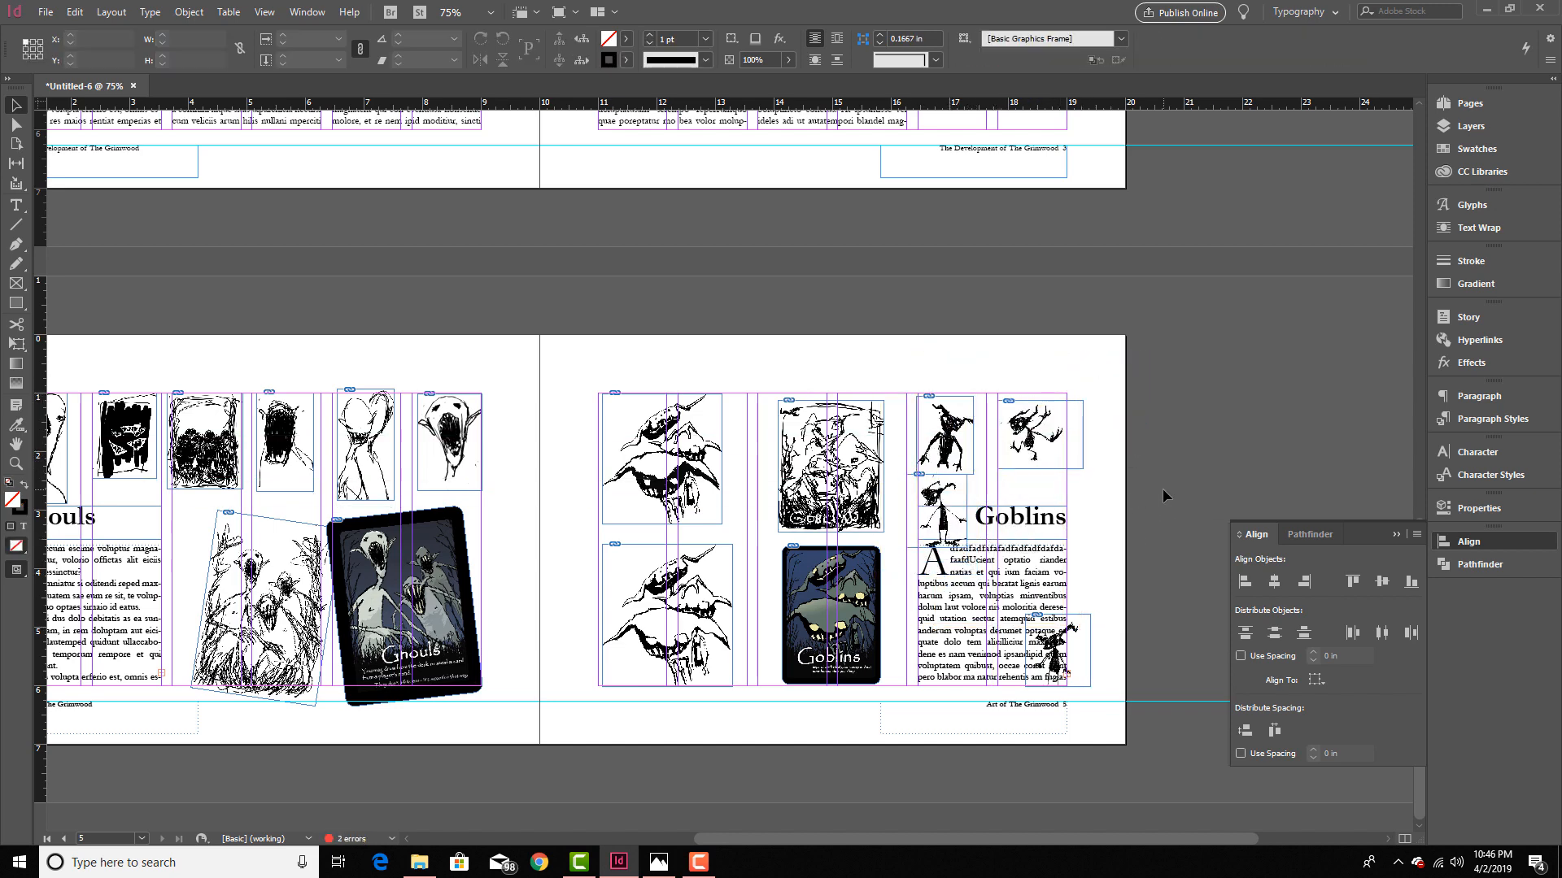
Step: In preview mode, swap the positions of the two goblins above the title and nudge the hatted goblin slightly up
key("w")
left_click_drag(950, 447, 1031, 472)
left_click_drag(1049, 433, 1064, 467)
left_click_drag(943, 519, 949, 509)
Step: Wrap the Goblins body text around the object shape of the small goblin at its lower corner, using the Same as Clipping contour
left_click(1058, 652)
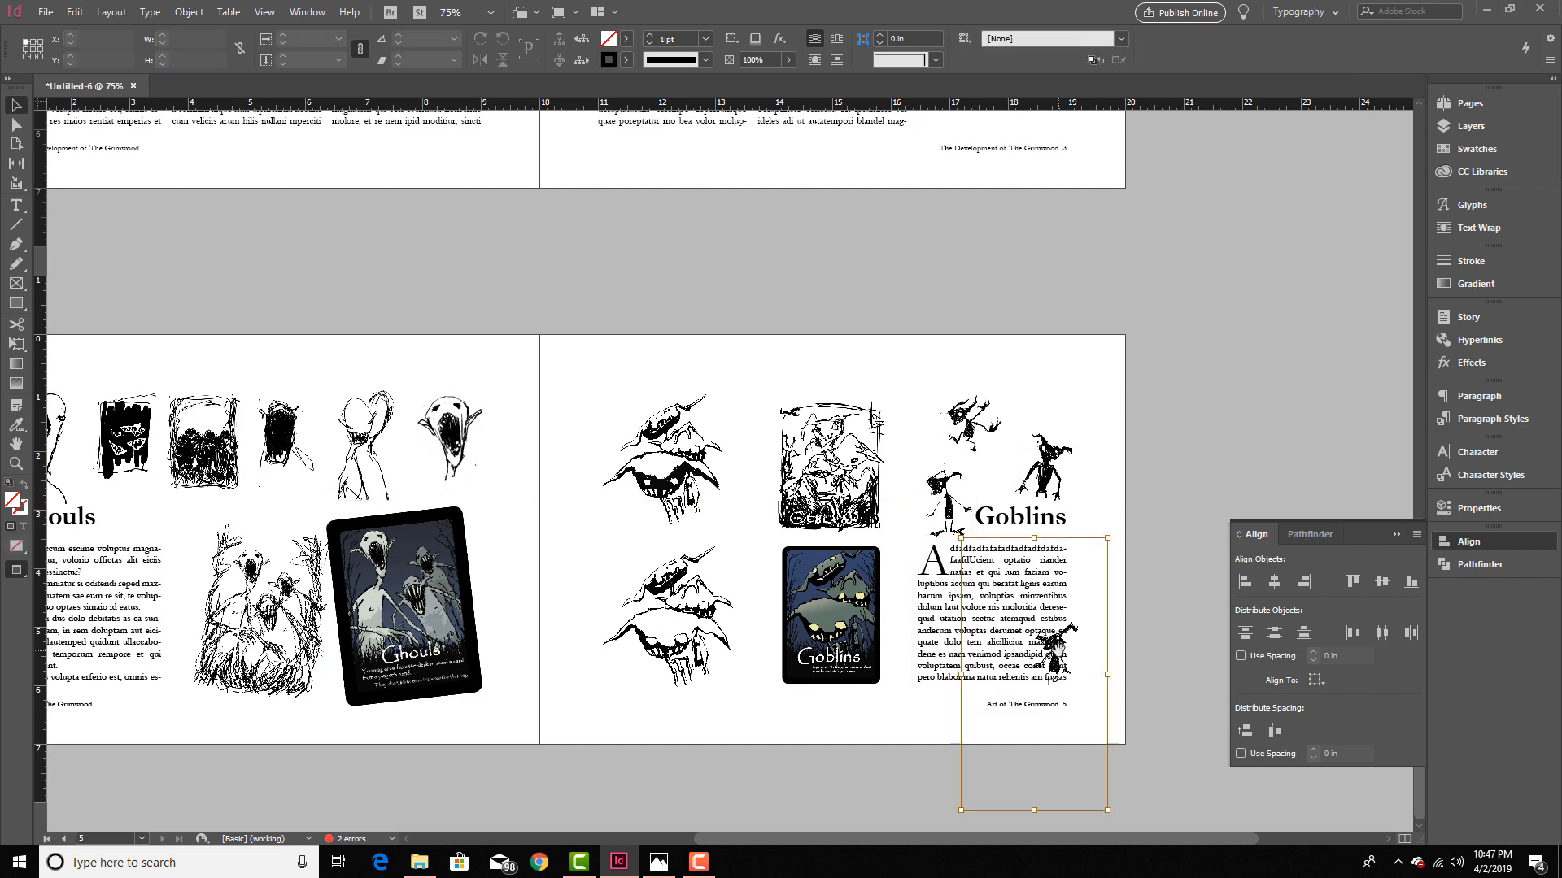
left_click(1057, 680)
left_click(1472, 228)
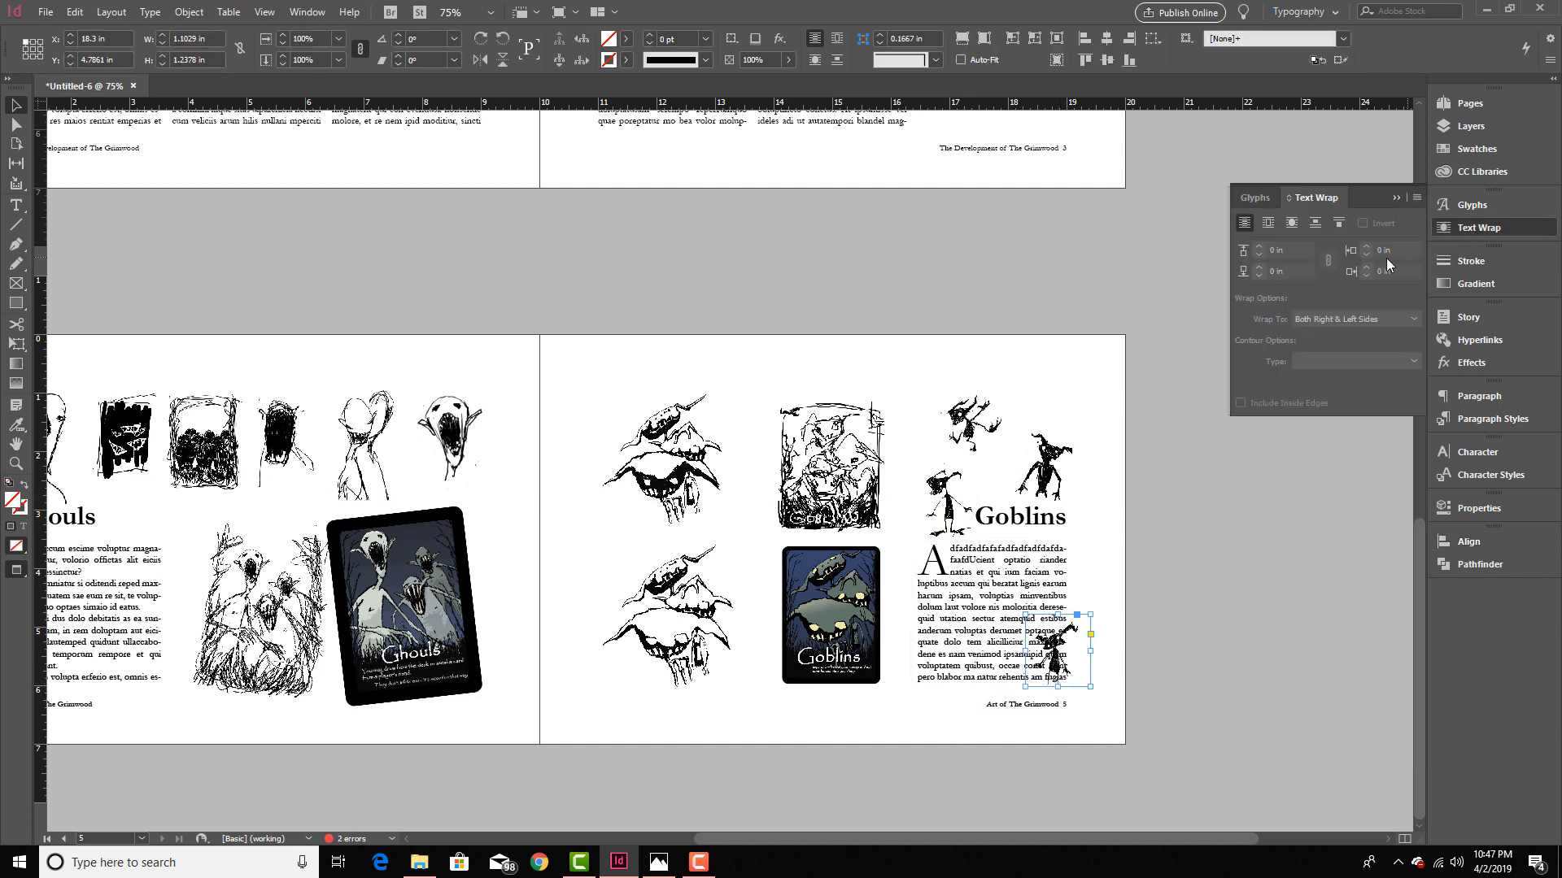
left_click(1290, 226)
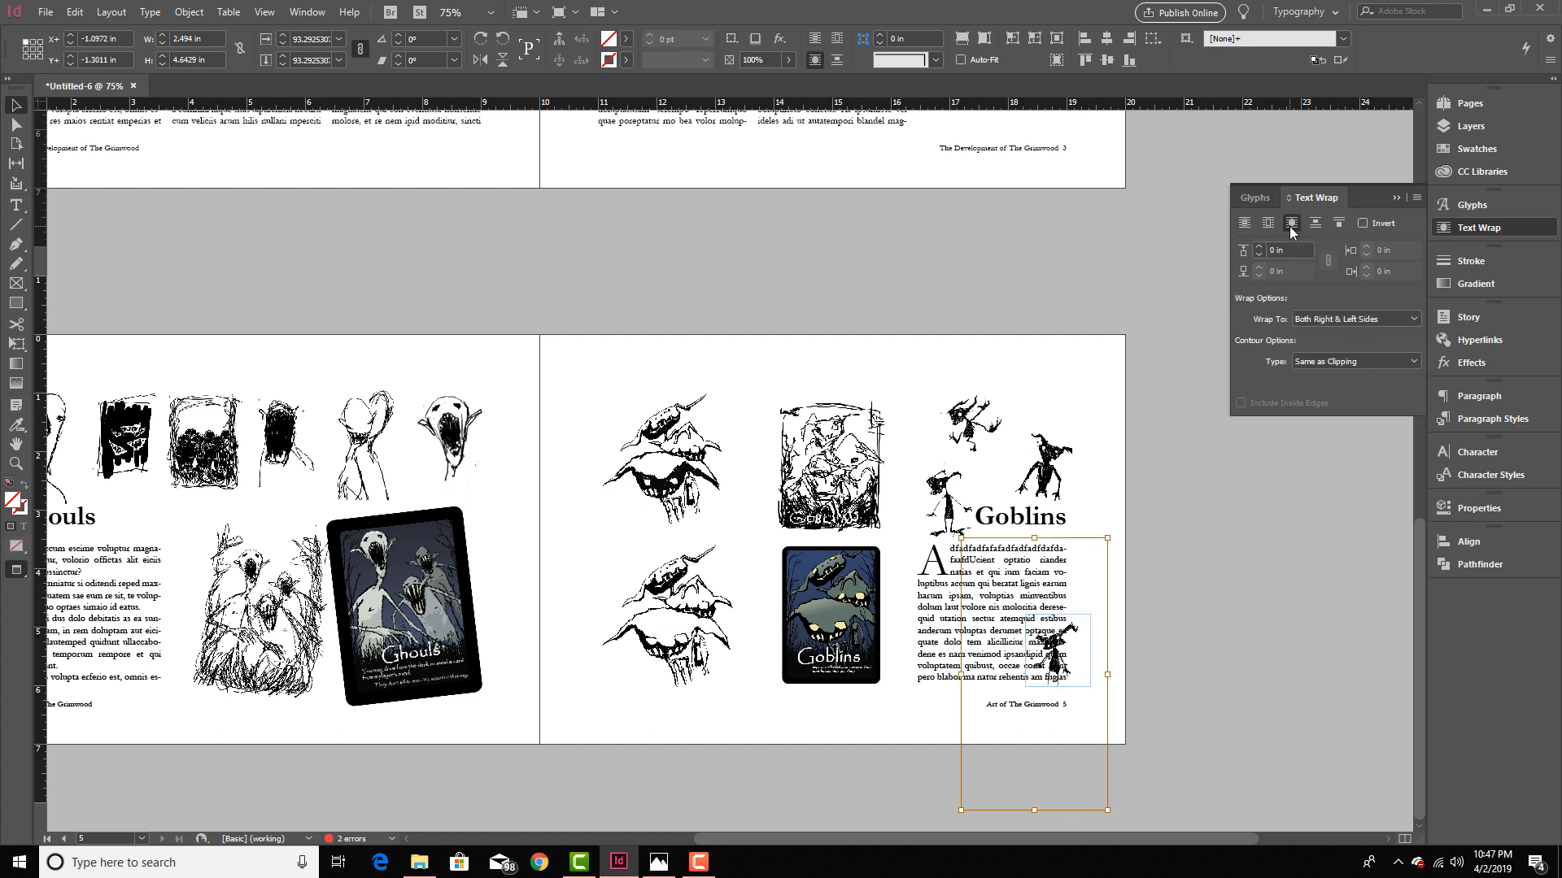
left_click(943, 678)
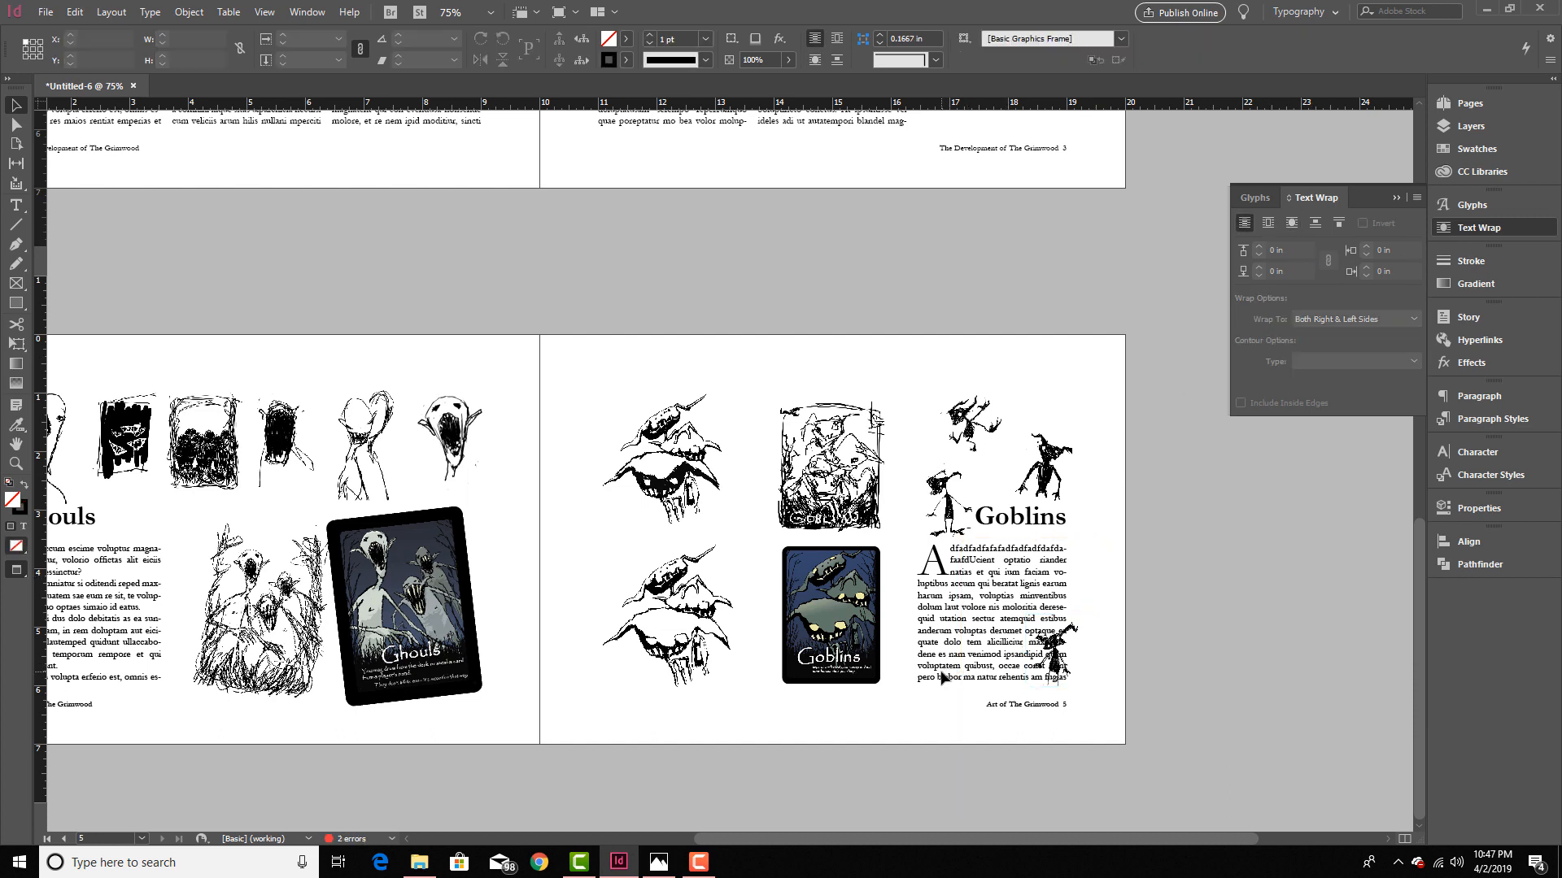
left_click(943, 678)
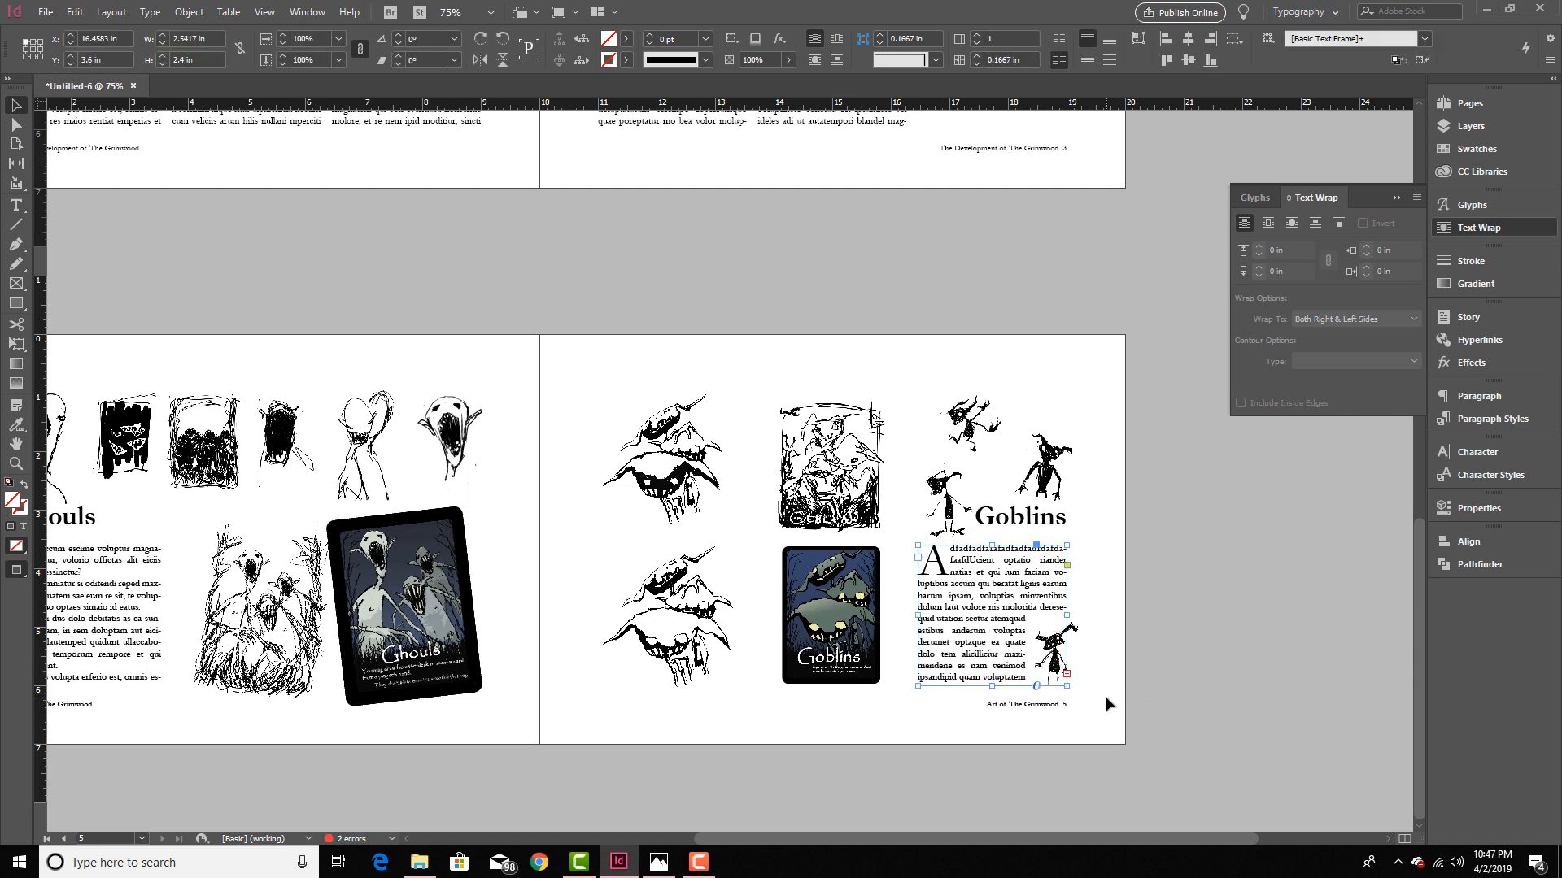
Step: Move the text-wrapped goblin slightly left, further into the Goblins body text
left_click(1076, 634)
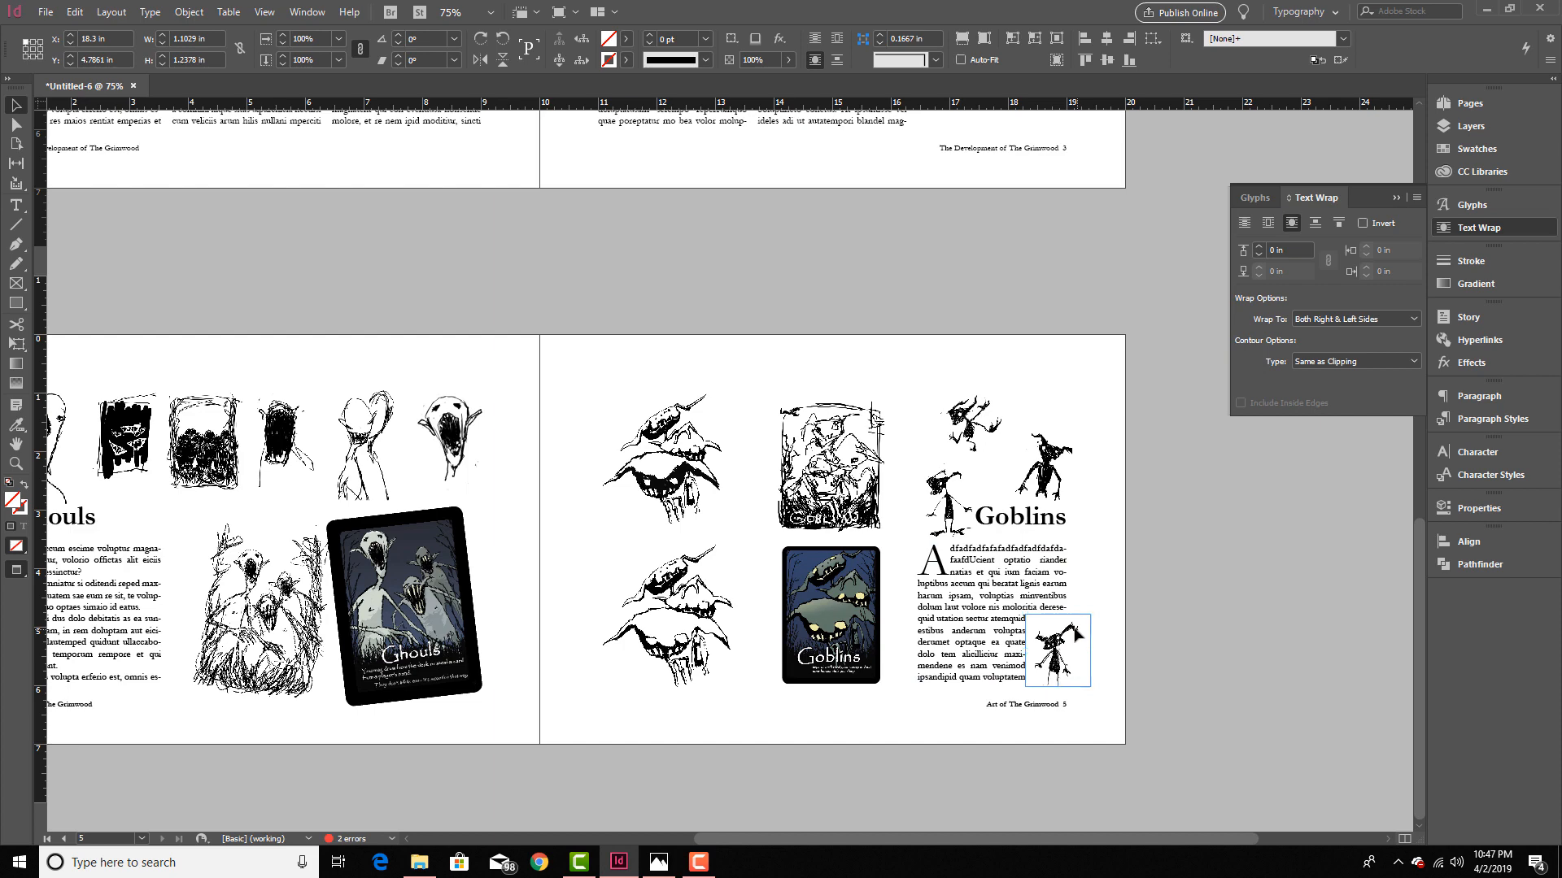
left_click_drag(1076, 634, 1067, 631)
left_click(1106, 680)
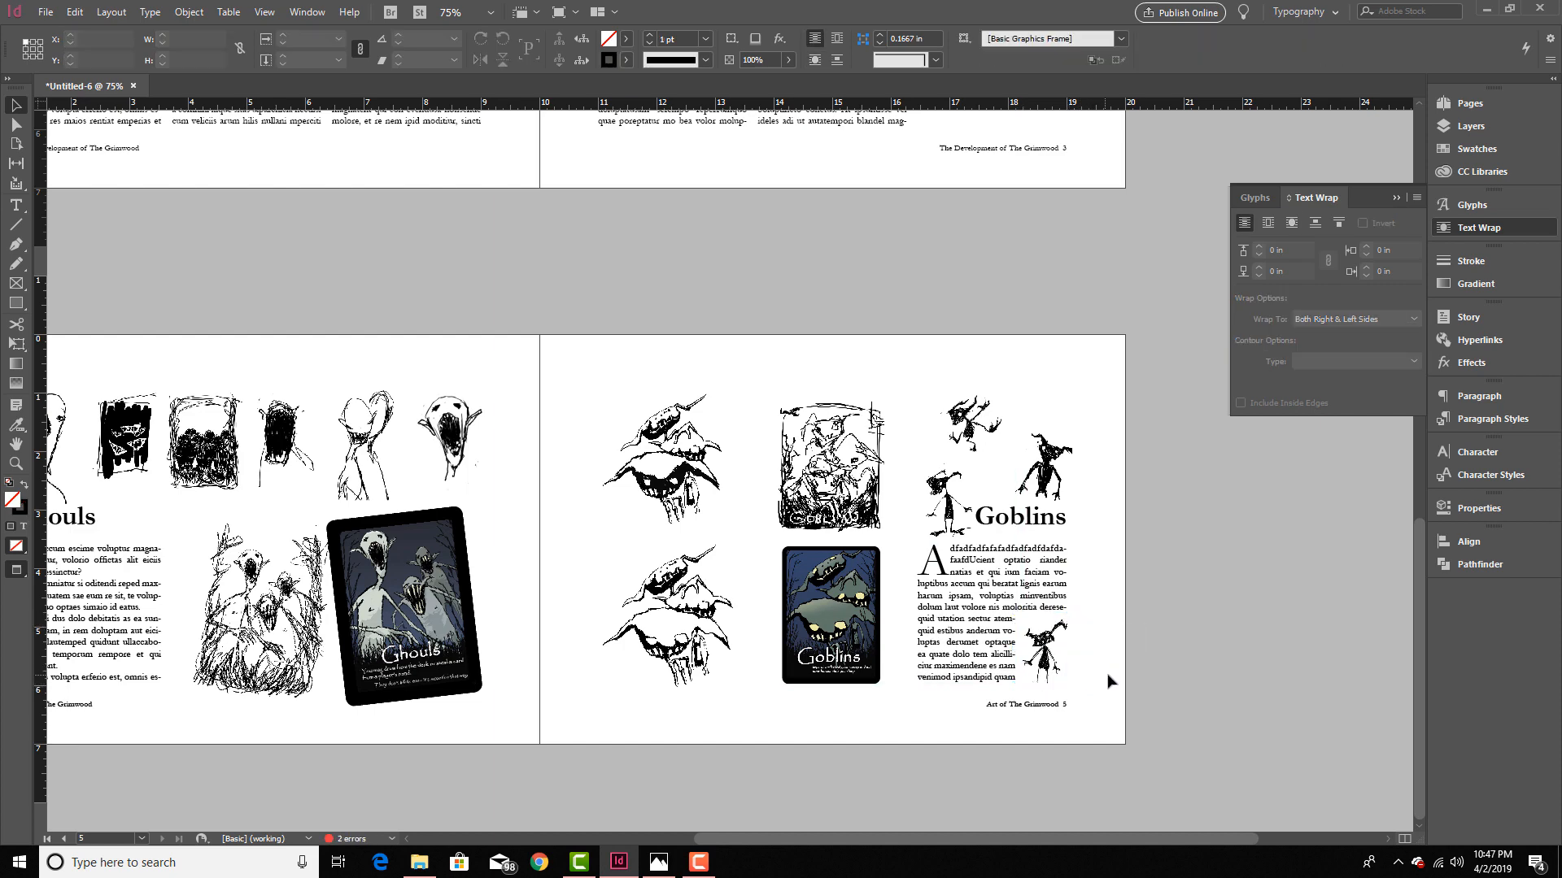
Step: Insert a spread based on the B-Art Intro Master between the 2-3 spread and the Ghouls spread, and go to its first page
left_click(1469, 103)
double_click(1299, 314)
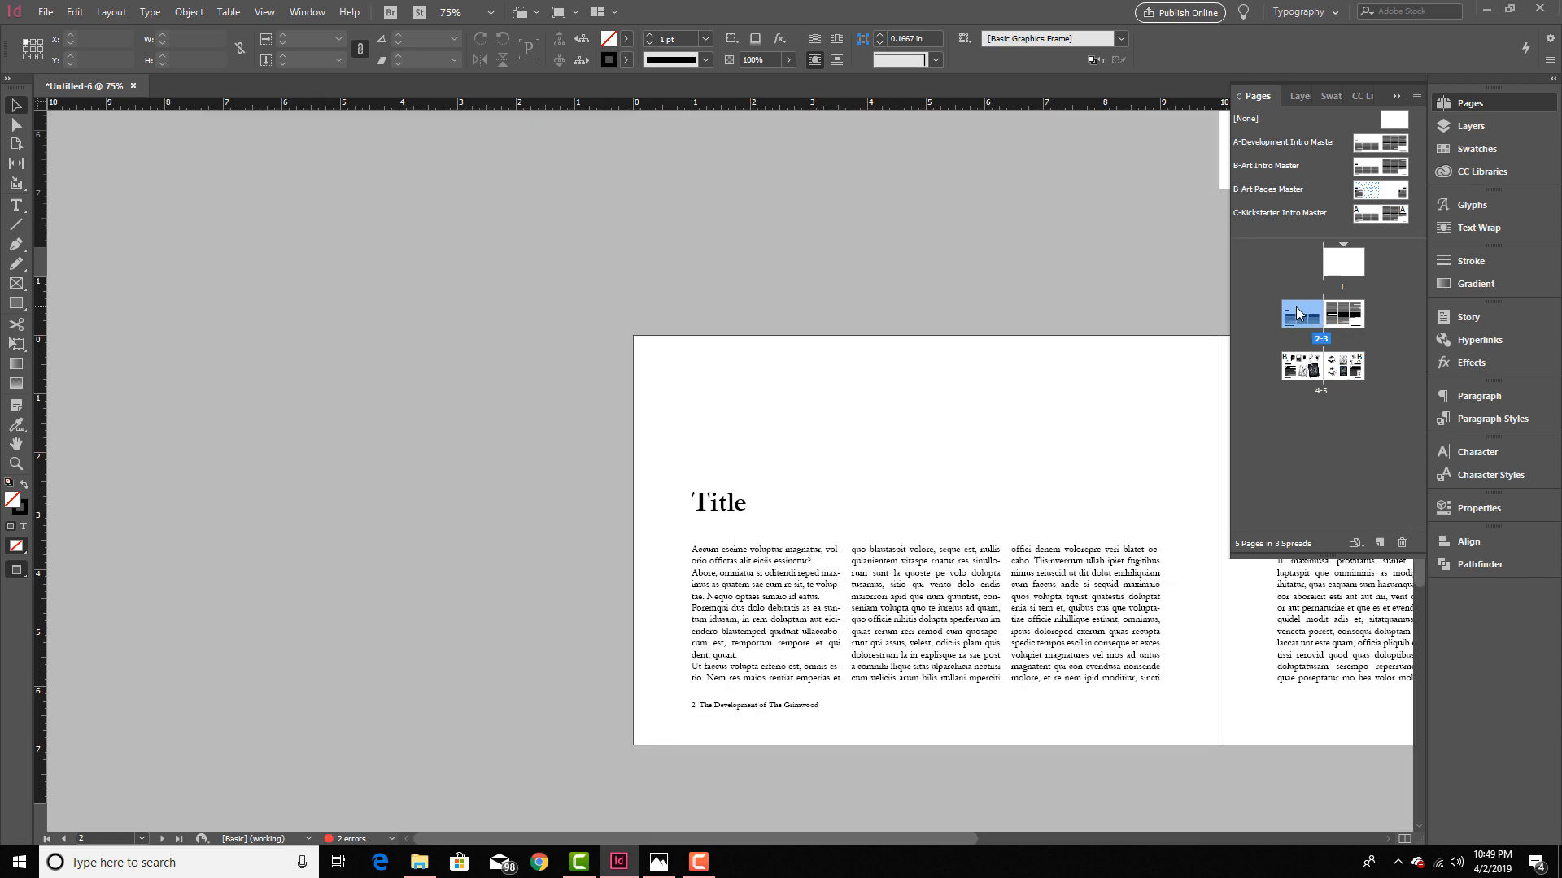
double_click(1300, 166)
left_click_drag(1359, 171, 1301, 362)
double_click(1298, 369)
key("ctrl+minus")
key("ctrl+minus")
key("ctrl+minus")
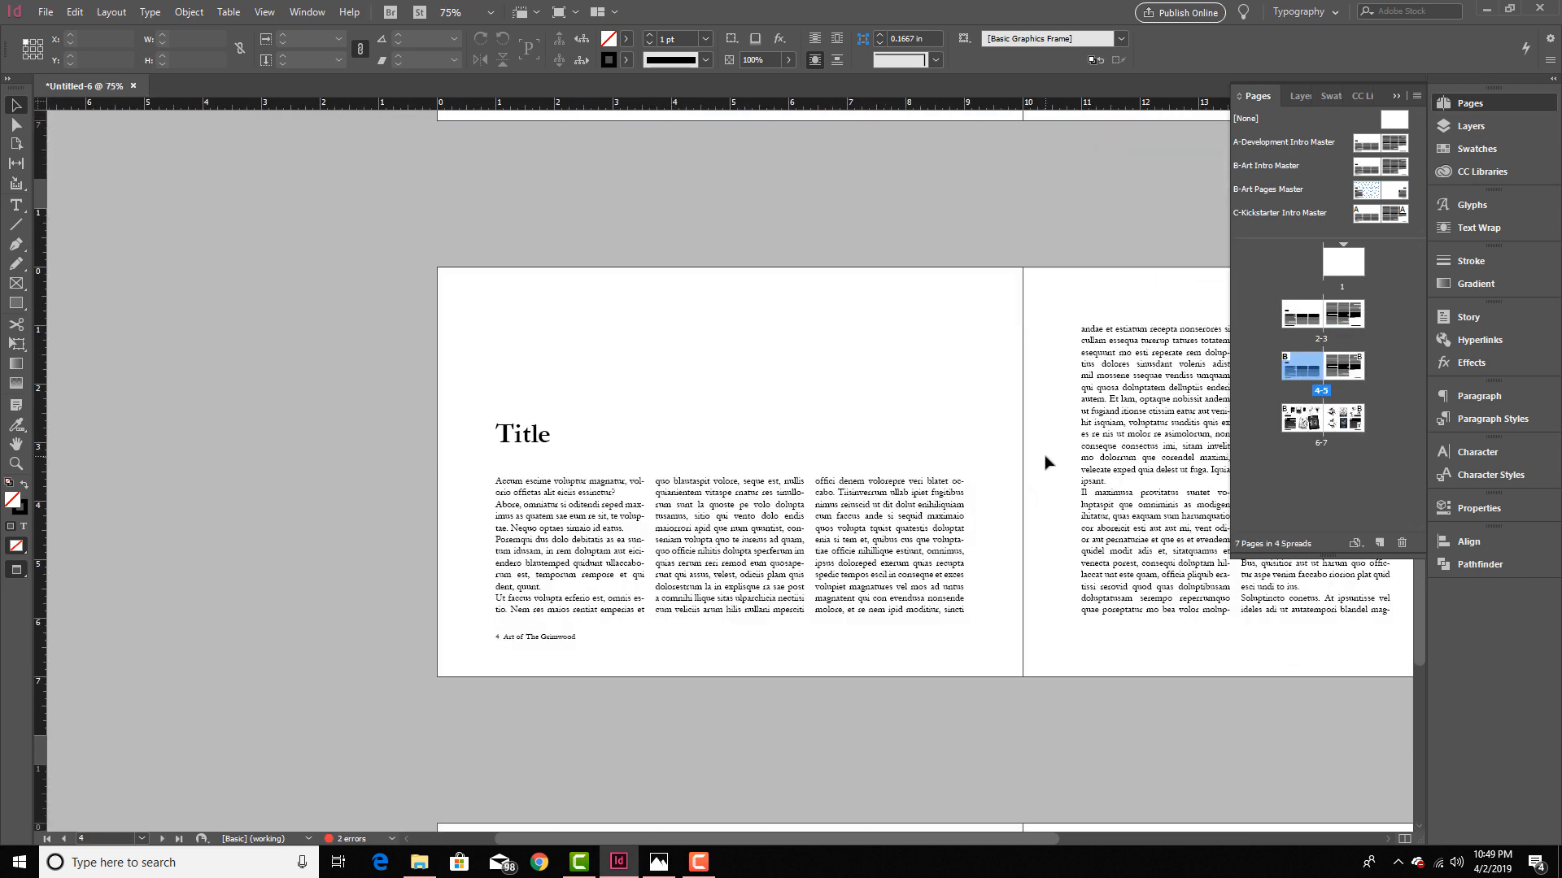
Step: Add a new layer and move it beneath Layer 1
left_click(1453, 126)
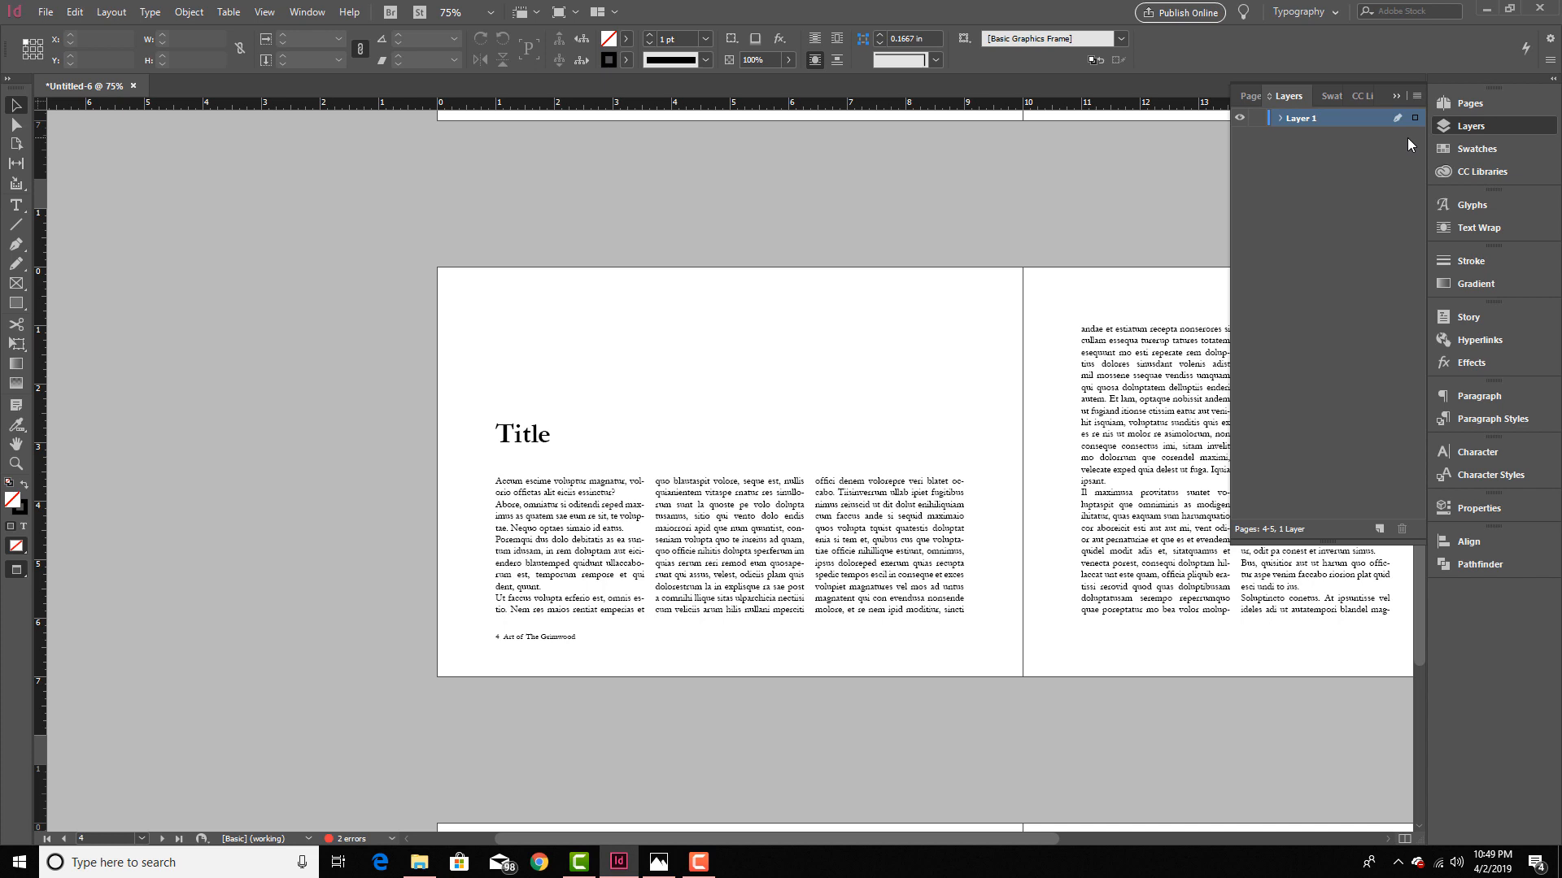
left_click(1380, 529)
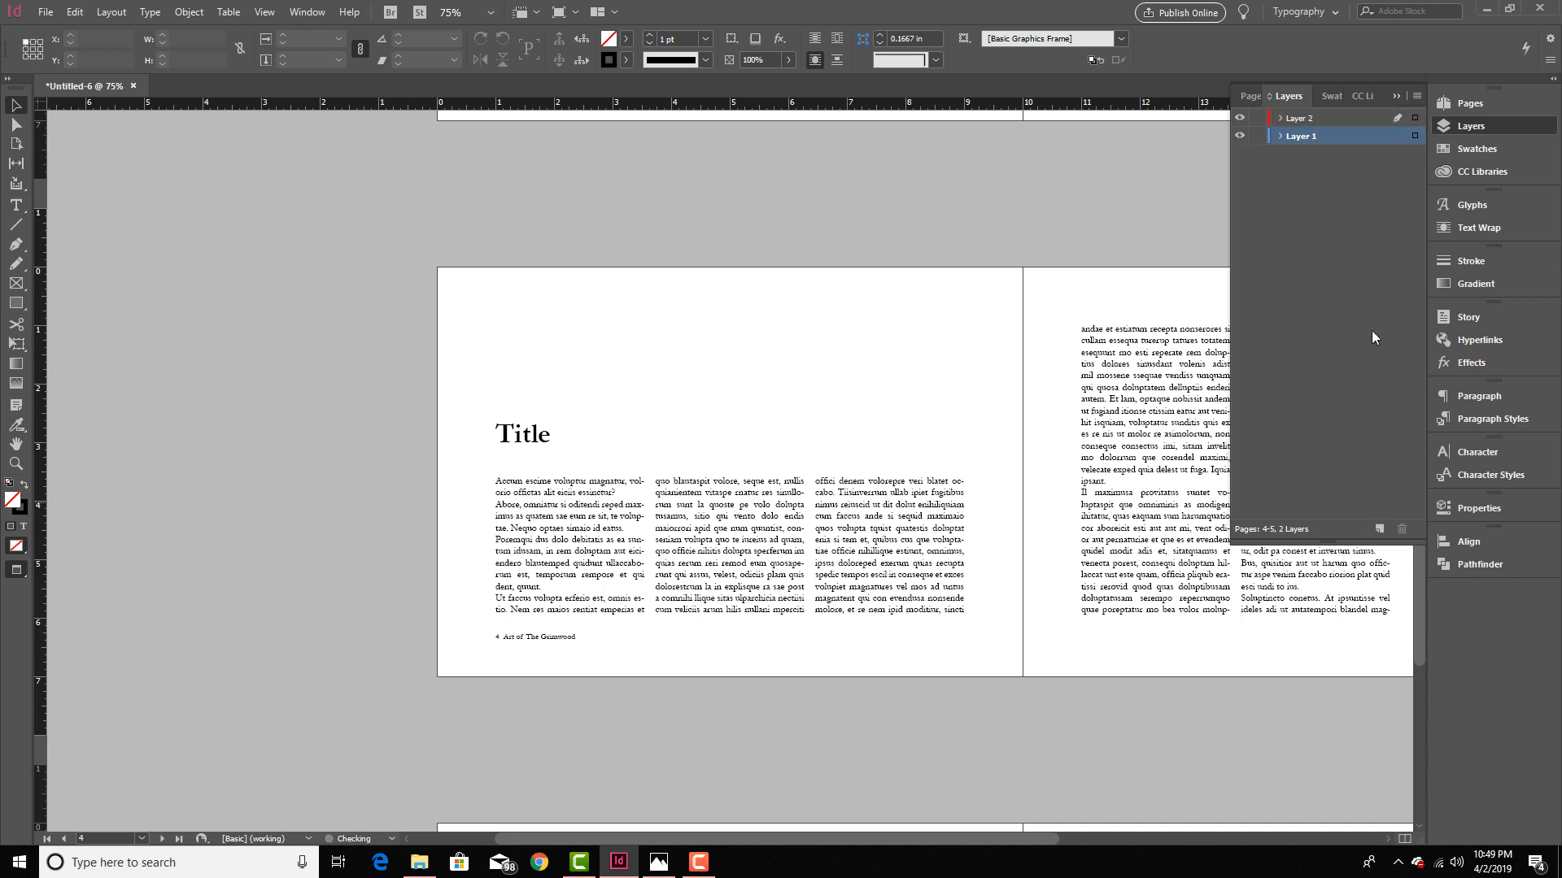
left_click_drag(1301, 122, 1300, 148)
Step: Place the three-silhouettes image from the Grimwood tutorial folder on the new layer across page 4, about 9.37 x 5.91 in
key("ctrl+d")
left_click(764, 254)
double_click(752, 382)
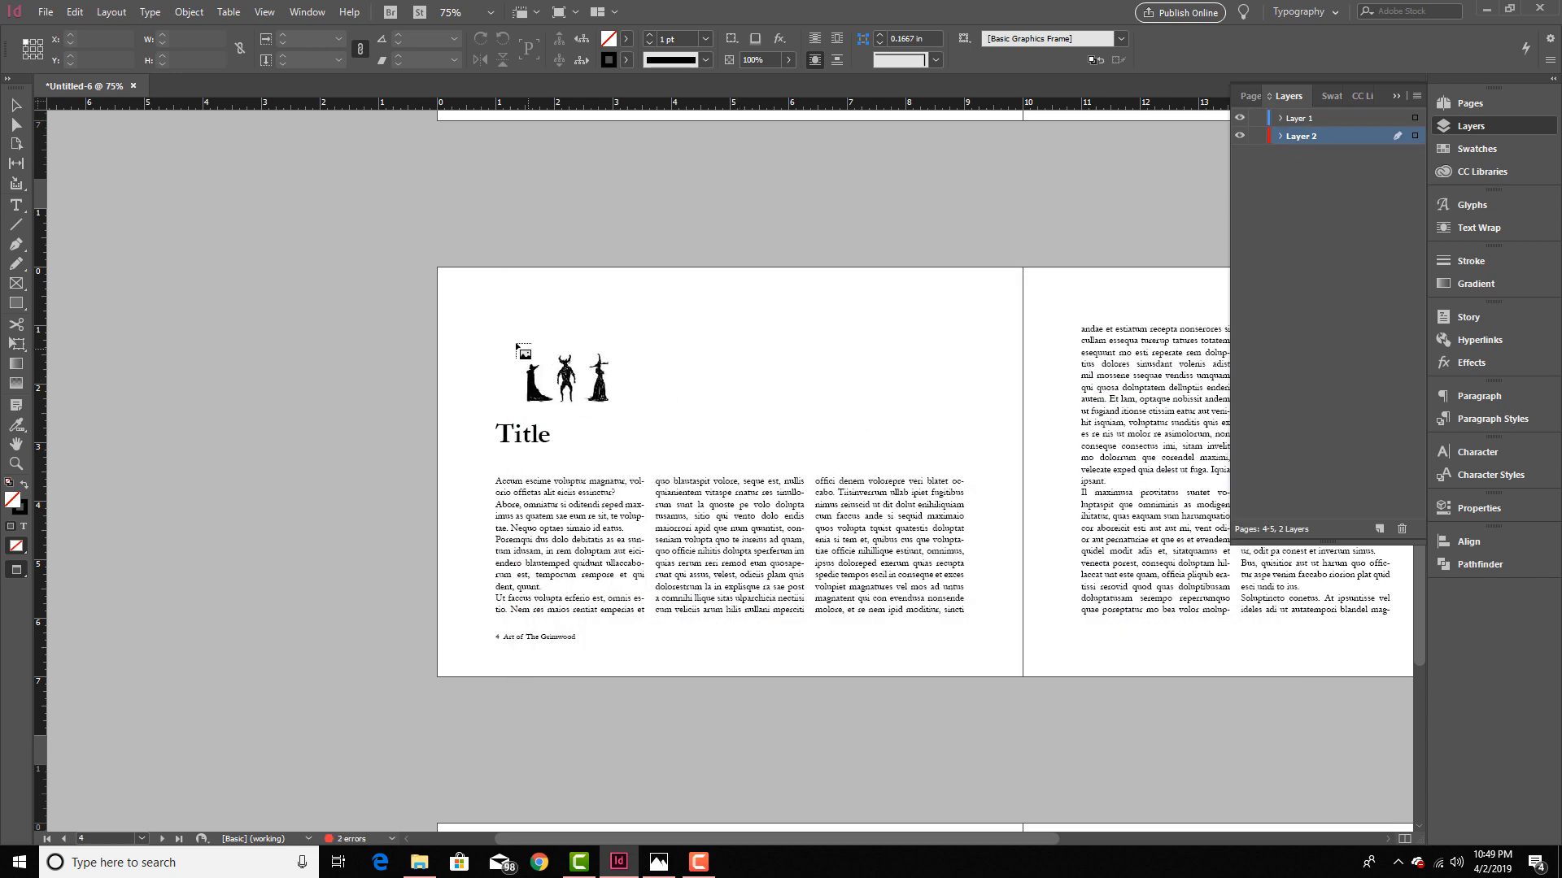
left_click_drag(480, 303, 982, 640)
left_click_drag(481, 304, 461, 294)
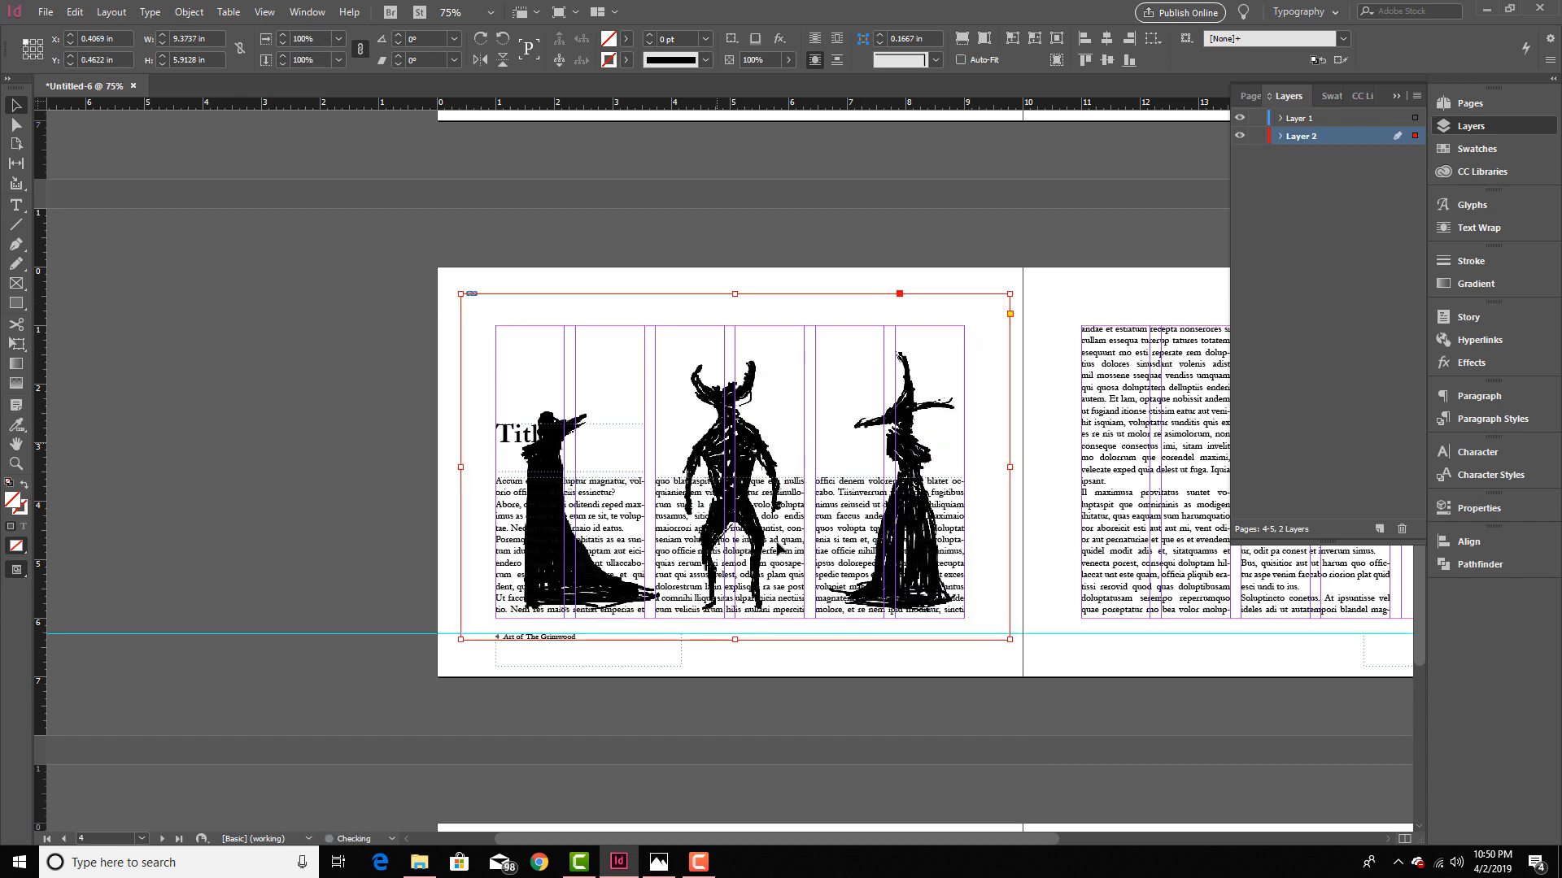
left_click(1097, 308)
Step: Lower the opacity of the silhouettes image until it is a pale grey background behind the page 4 text
left_click(727, 404)
left_click(788, 59)
left_click_drag(788, 78, 715, 85)
left_click(1016, 257)
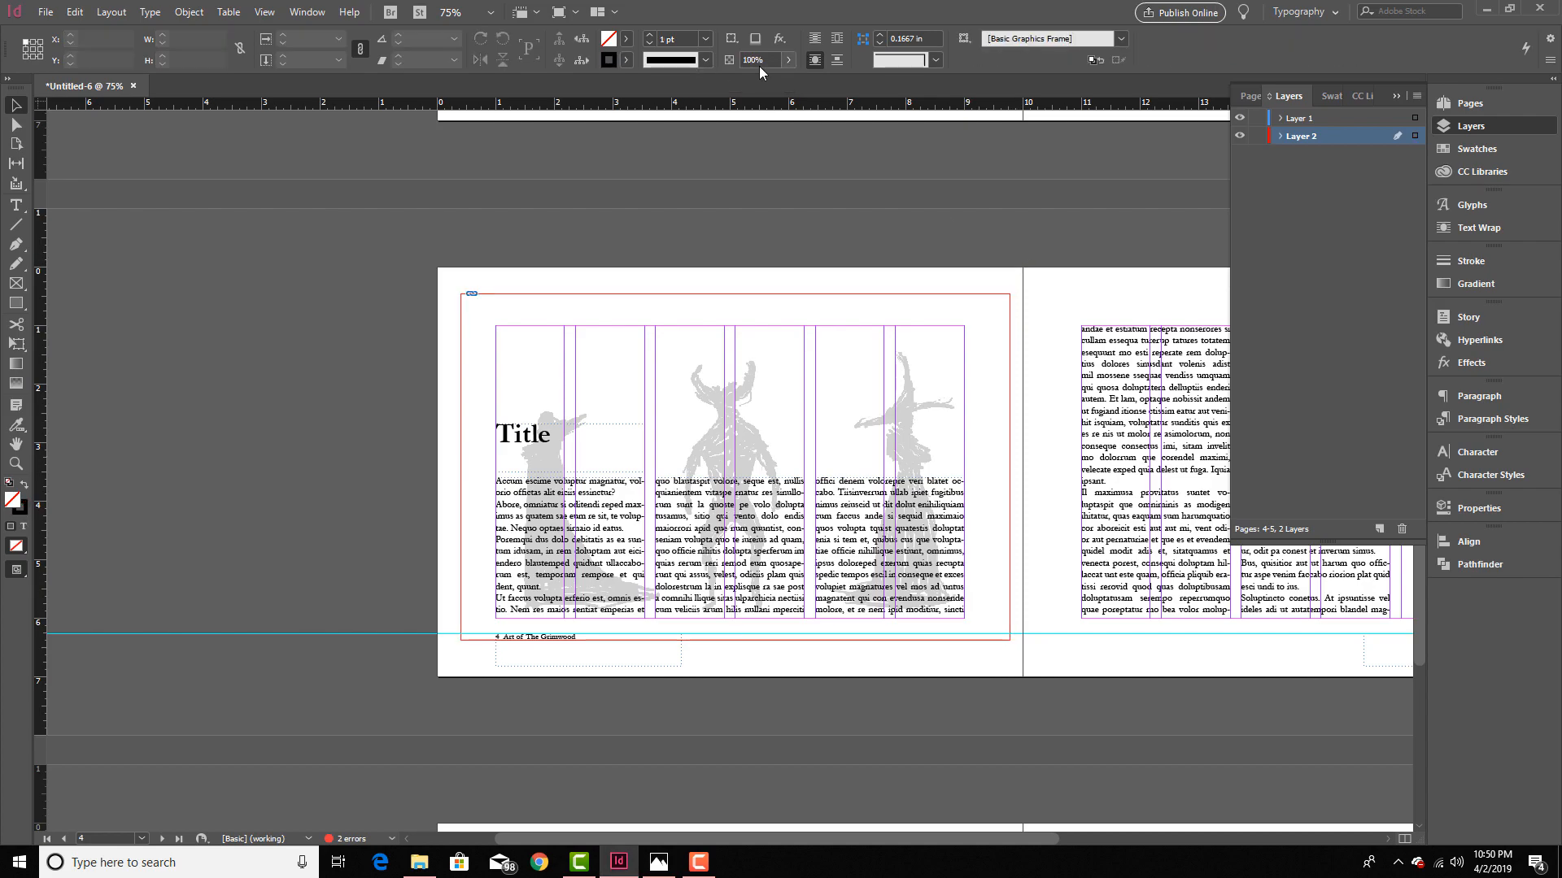
Step: Switch to the preview display without guides and frames and review the layout of the finished spreads
key("w")
scroll(847, 256, "right", 3)
scroll(961, 456, "down", 6)
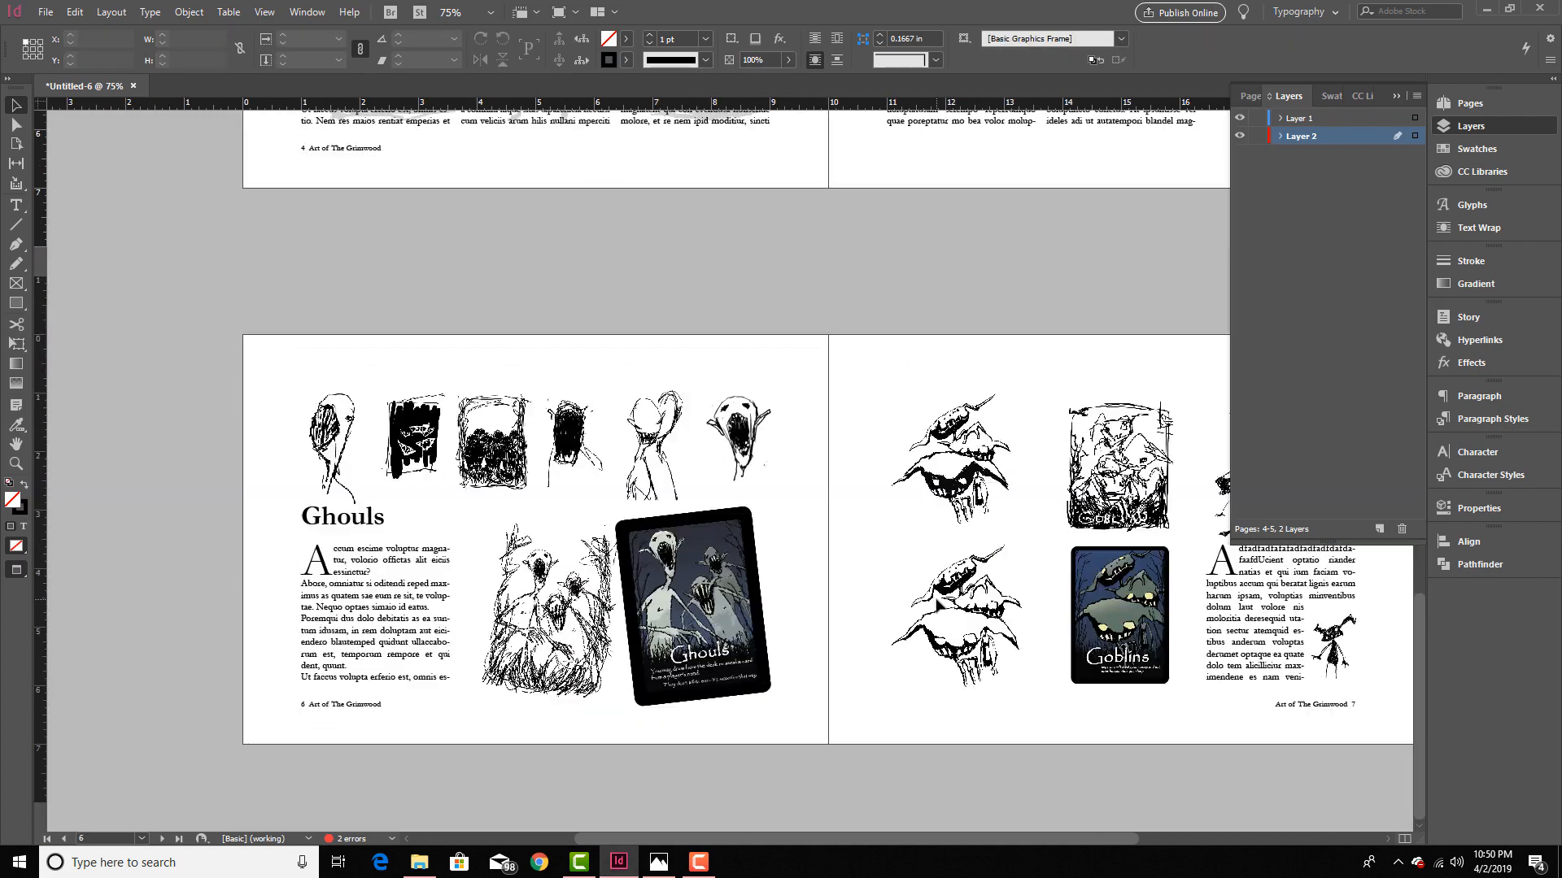
left_click(1394, 98)
scroll(1199, 409, "up", 12)
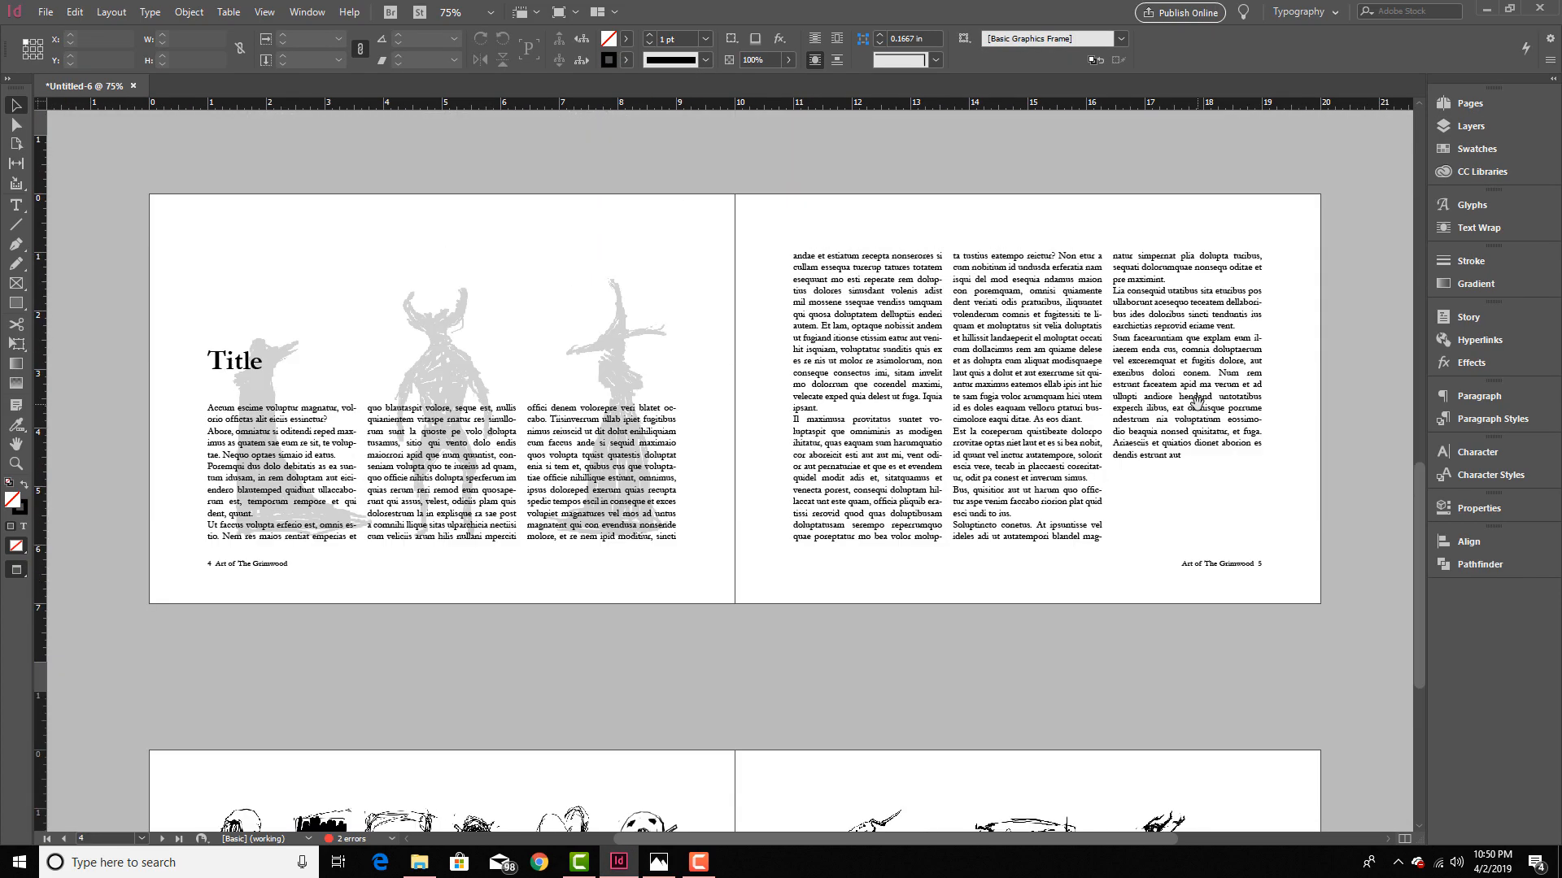
scroll(1199, 410, "down", 6)
scroll(1200, 410, "up", 3)
Step: Delete the 2-3 spread with the "The Development of The Grimwood" footer and its contents from the document
left_click(651, 471)
left_click(1480, 107)
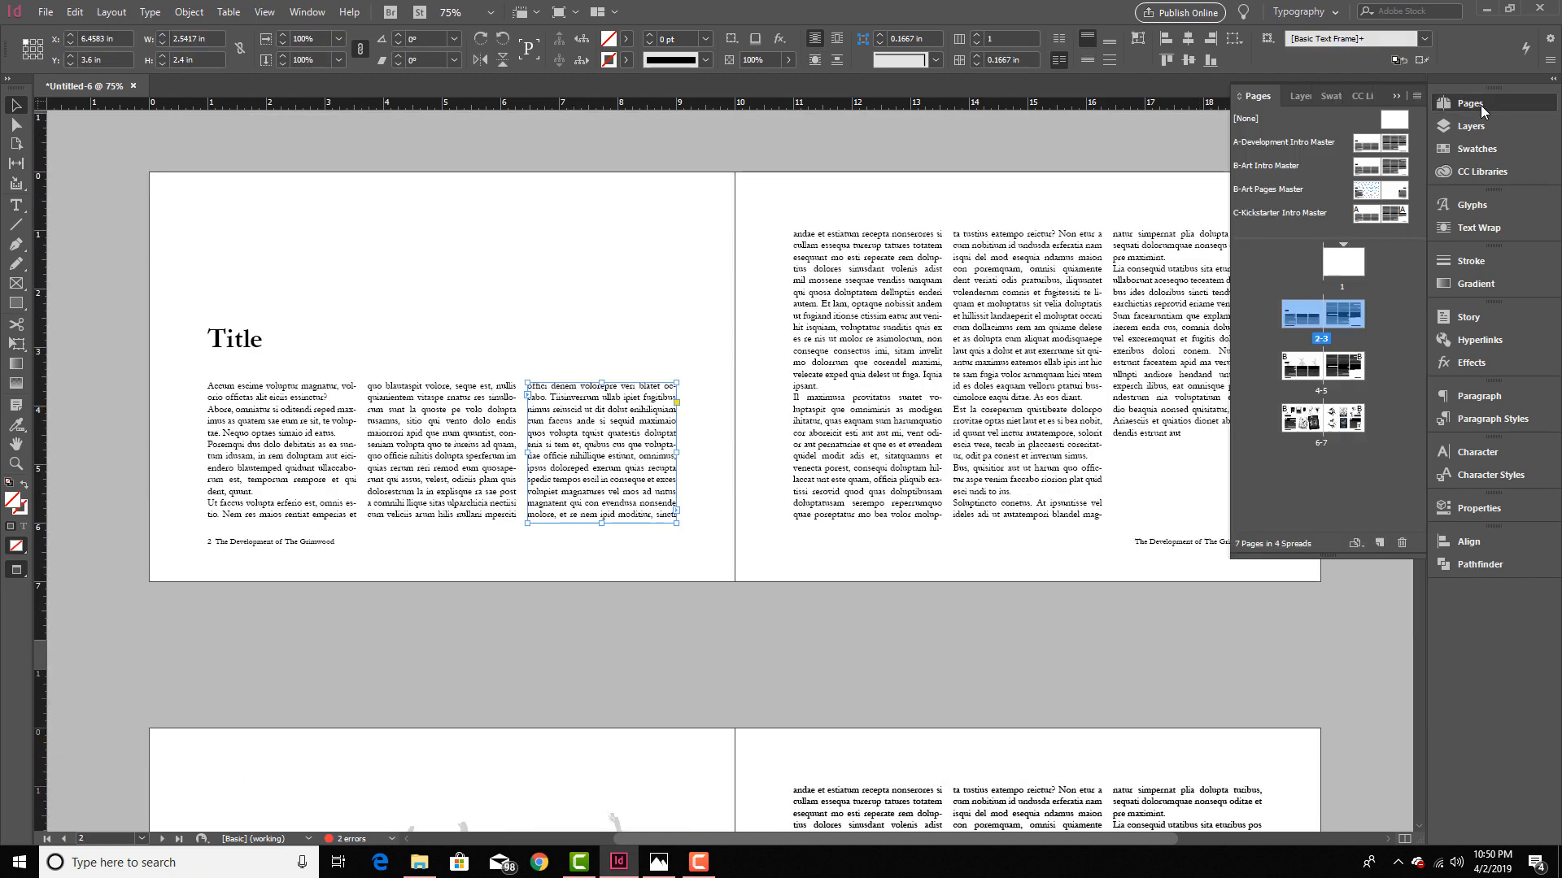
left_click(1401, 543)
left_click(835, 455)
Step: Go to page 1, draw a text frame across the upper middle of the page and enter "Title Page" as centred text
double_click(1342, 261)
key("t")
mouse_move(391, 288)
left_mouse_down()
mouse_move(432, 366)
mouse_move(704, 437)
left_mouse_up()
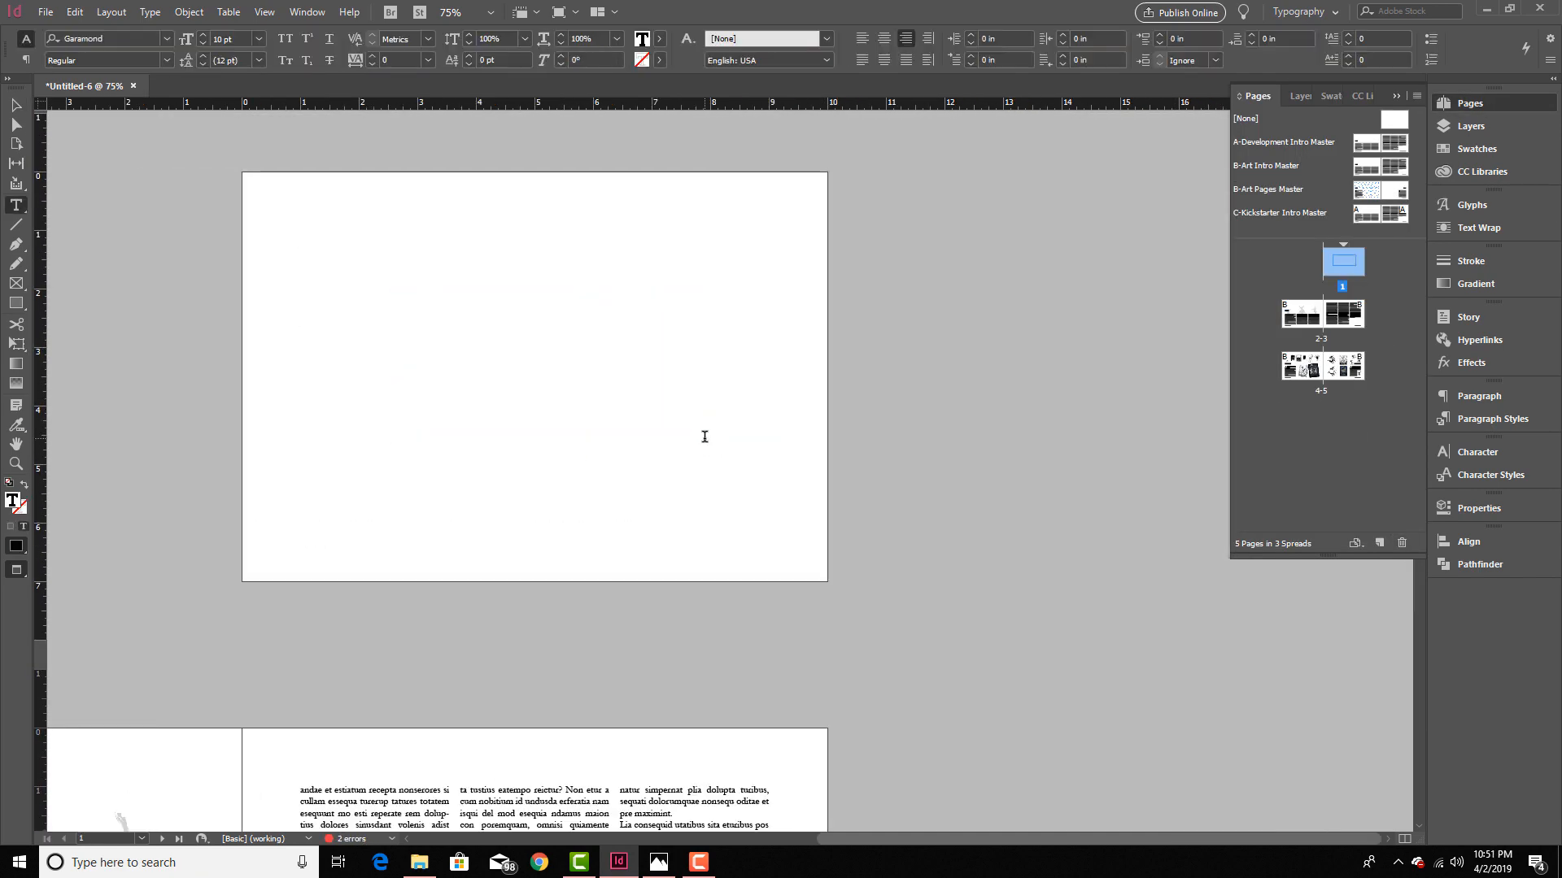
type("Title Page")
key("ctrl+shift+c")
key("ctrl+a")
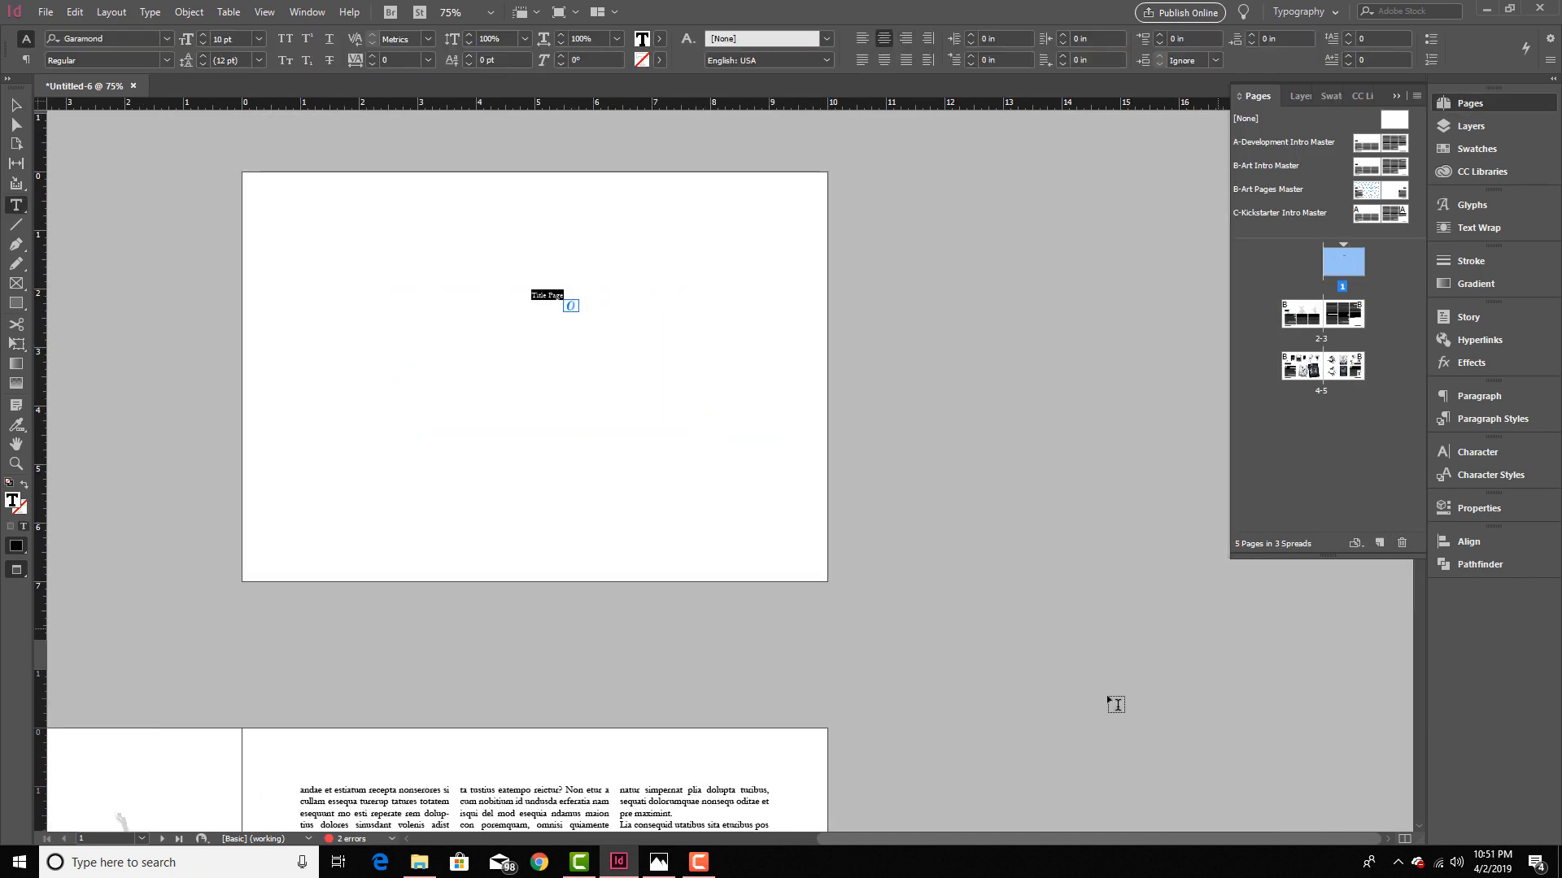
Step: Apply the Body Copy paragraph style to the "Title Page" text and centre it again
left_click(1493, 419)
left_click(1299, 446)
key("ctrl+shift+c")
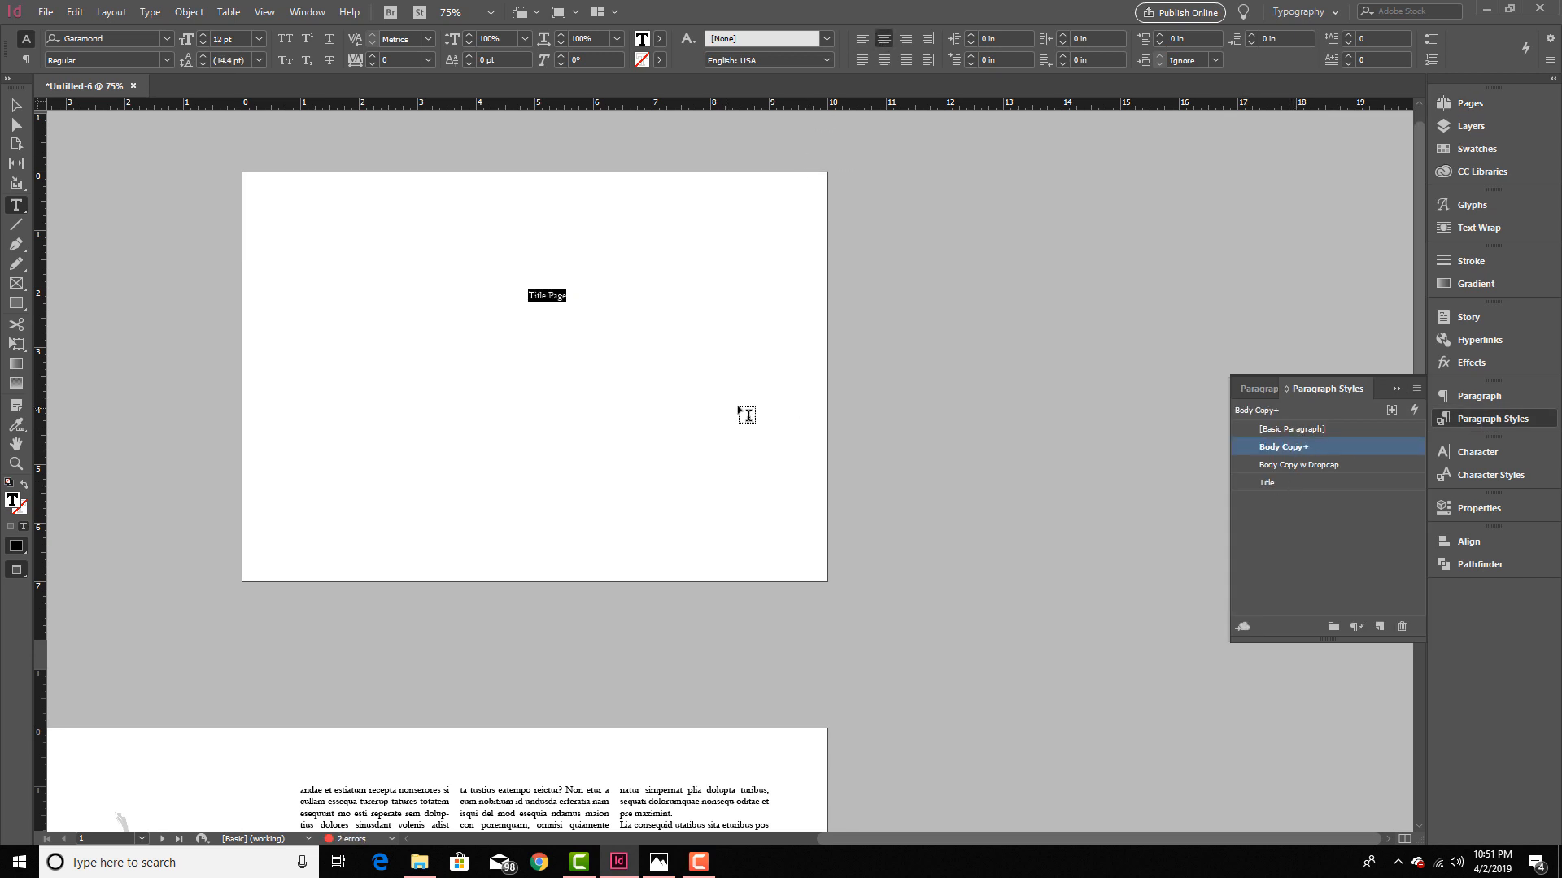
key("Escape")
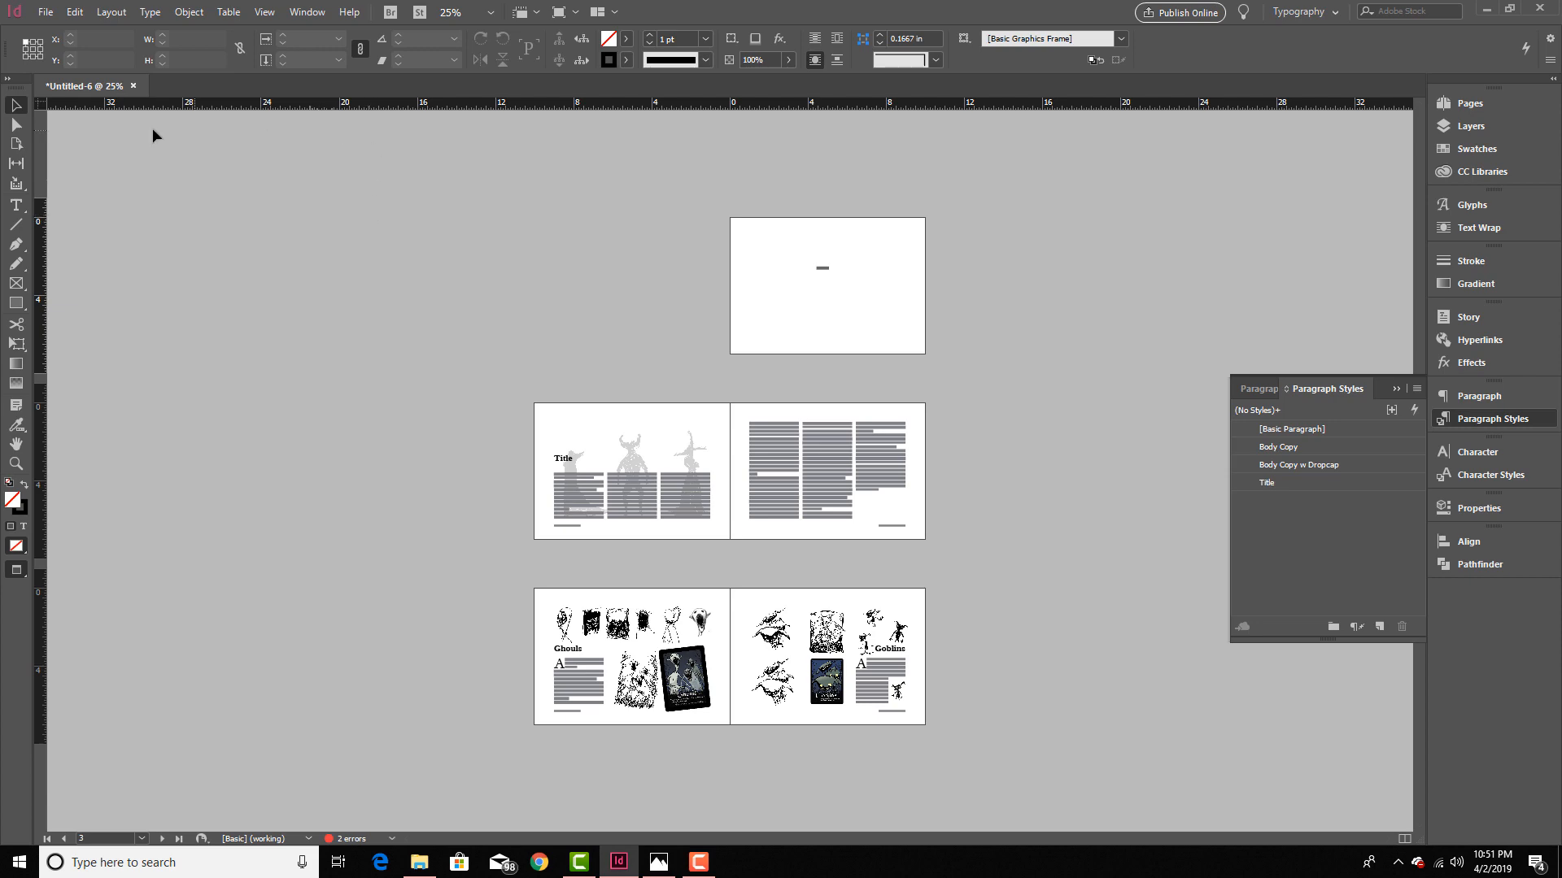
Step: Export all pages as an Adobe PDF (Print) named "Grimwood example" in the Grimwood tutorial folder with the High Quality Print preset, accepting the overset text
left_click(45, 13)
left_click(90, 334)
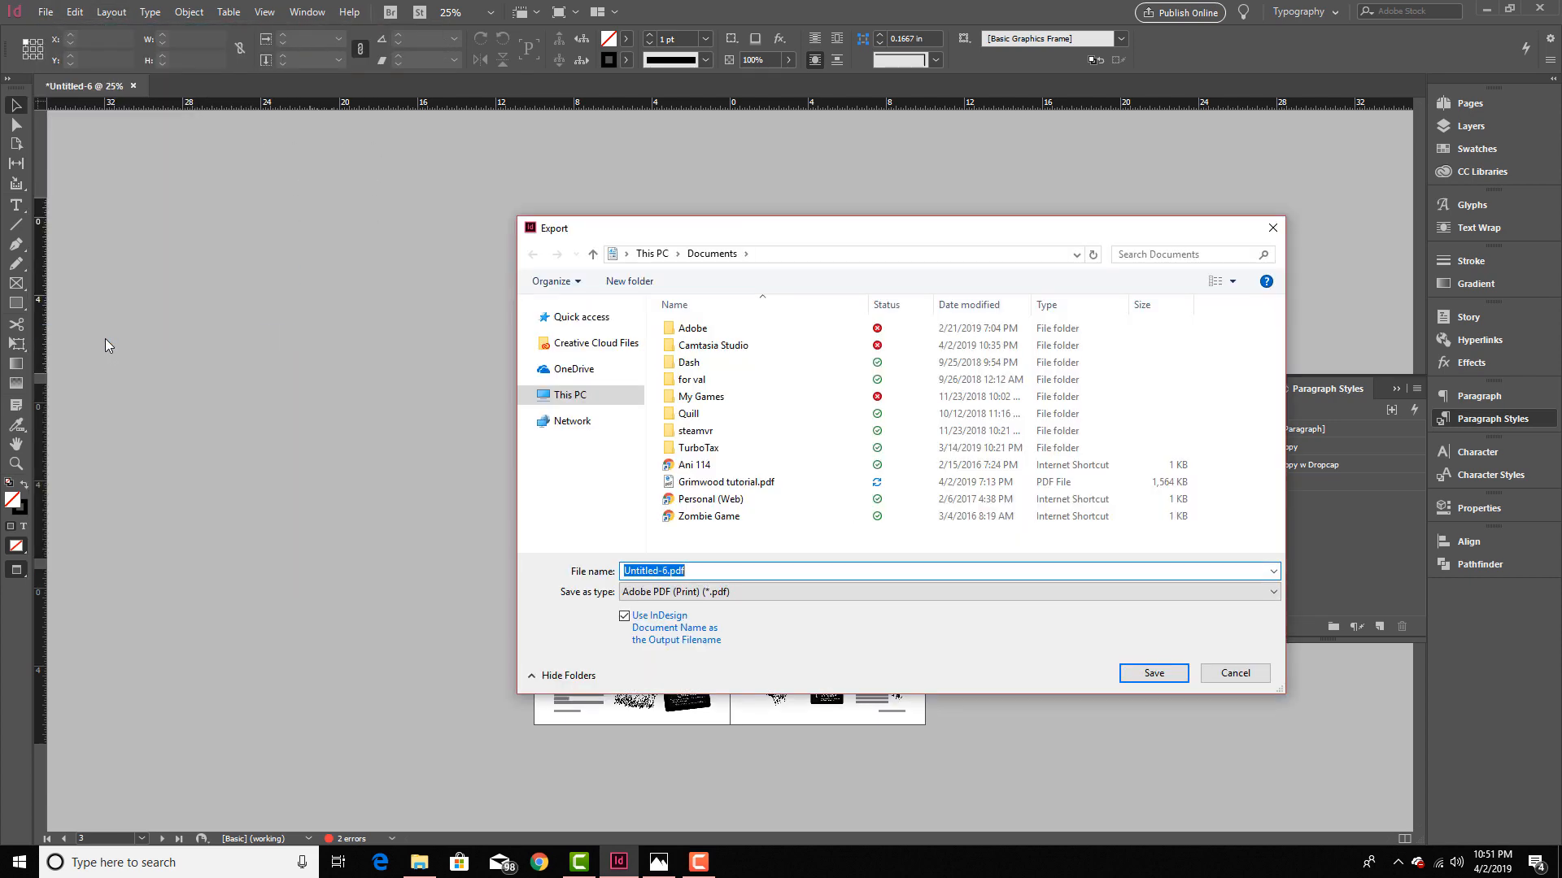
type("Grimwood example")
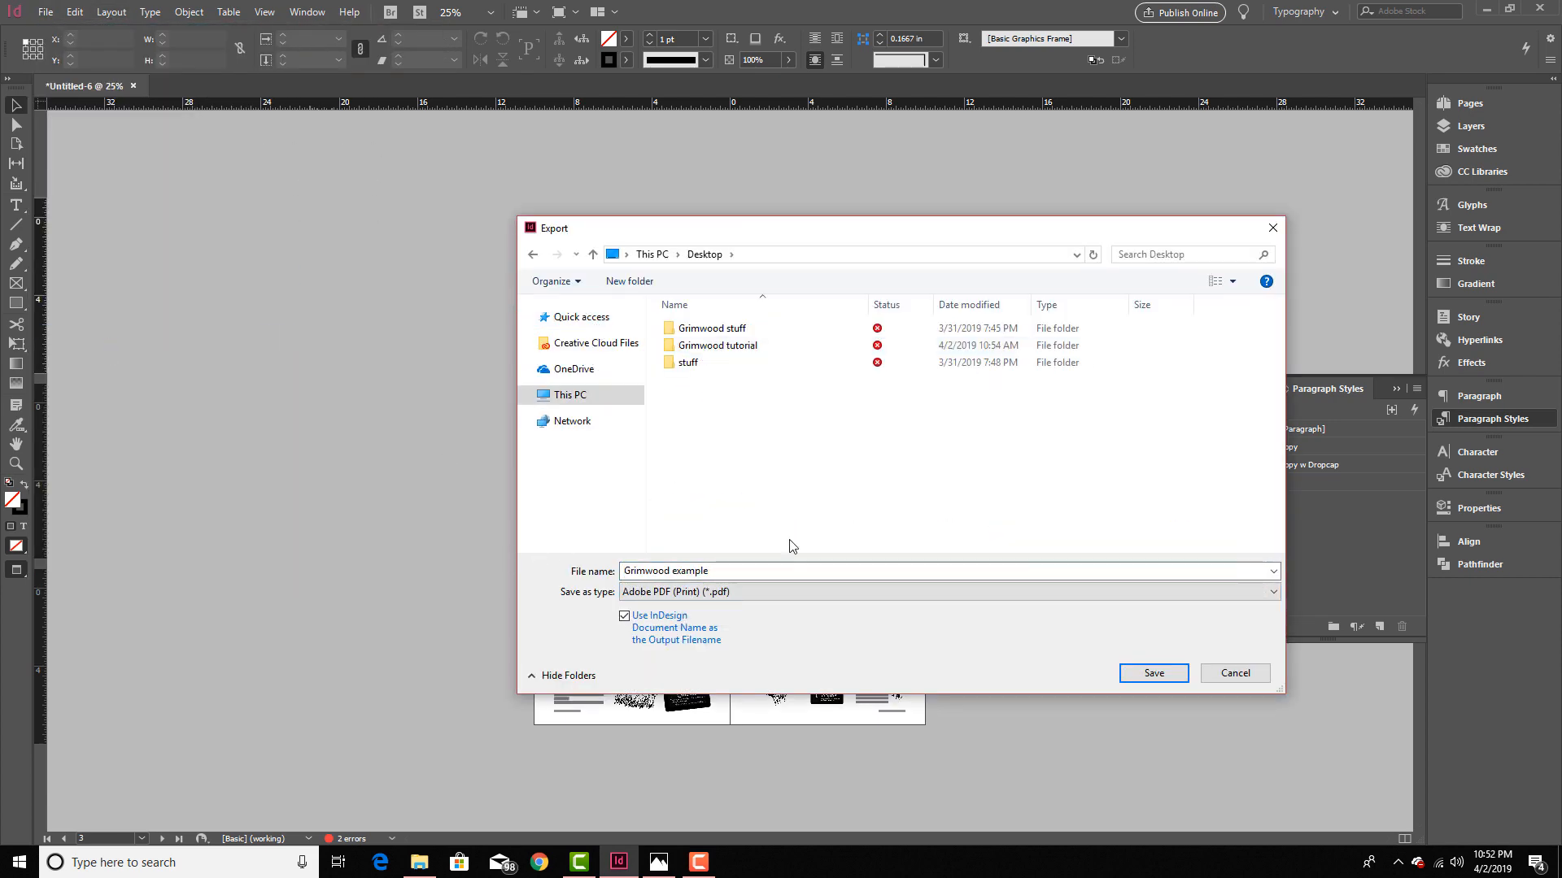
left_click(1152, 673)
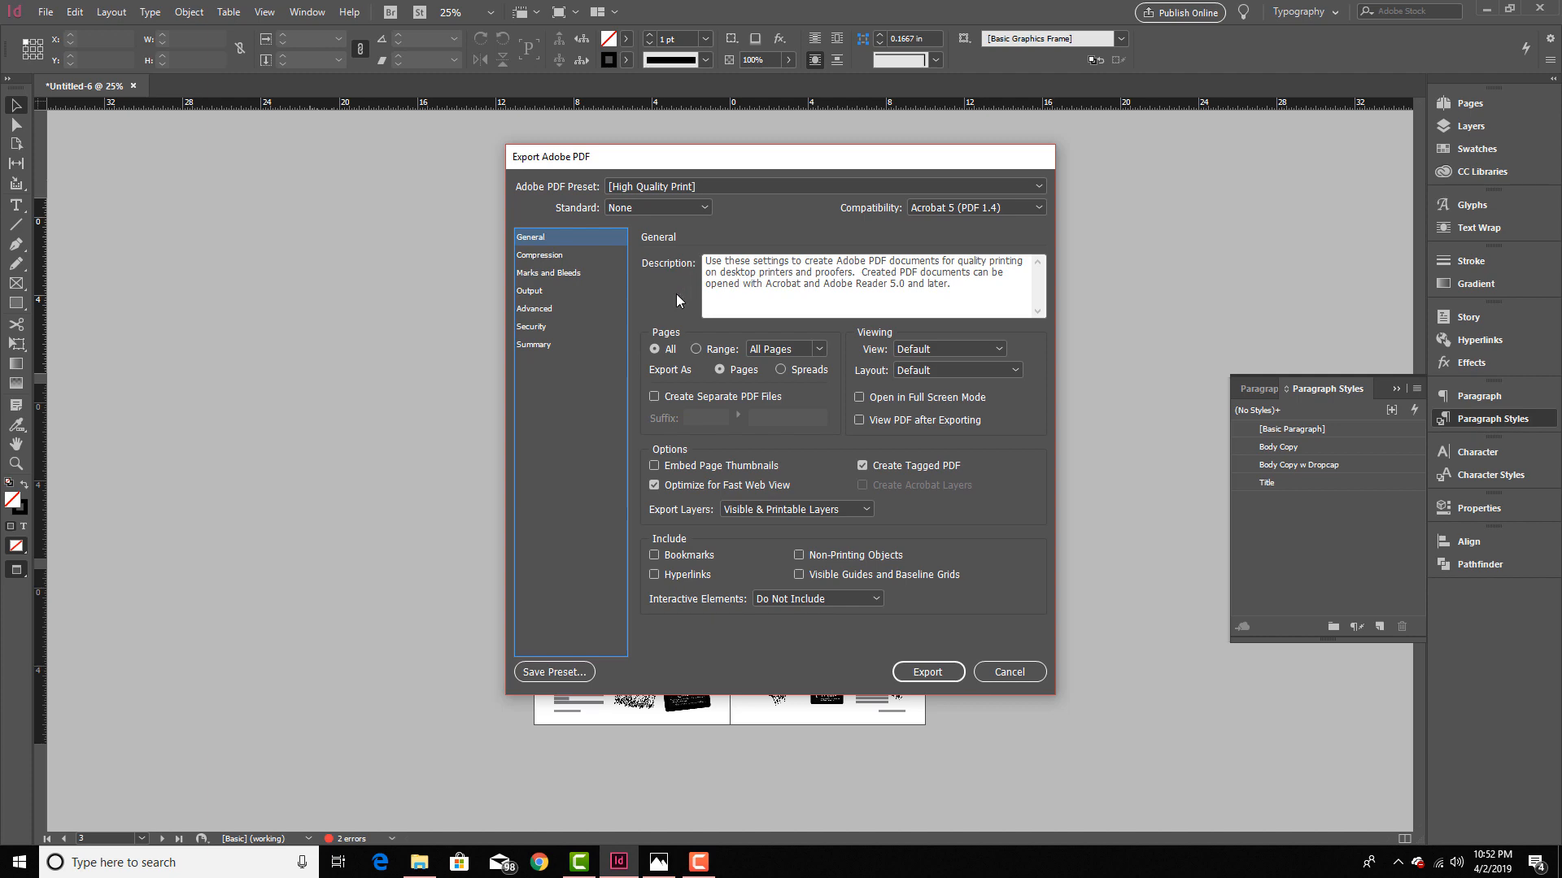
left_click(928, 672)
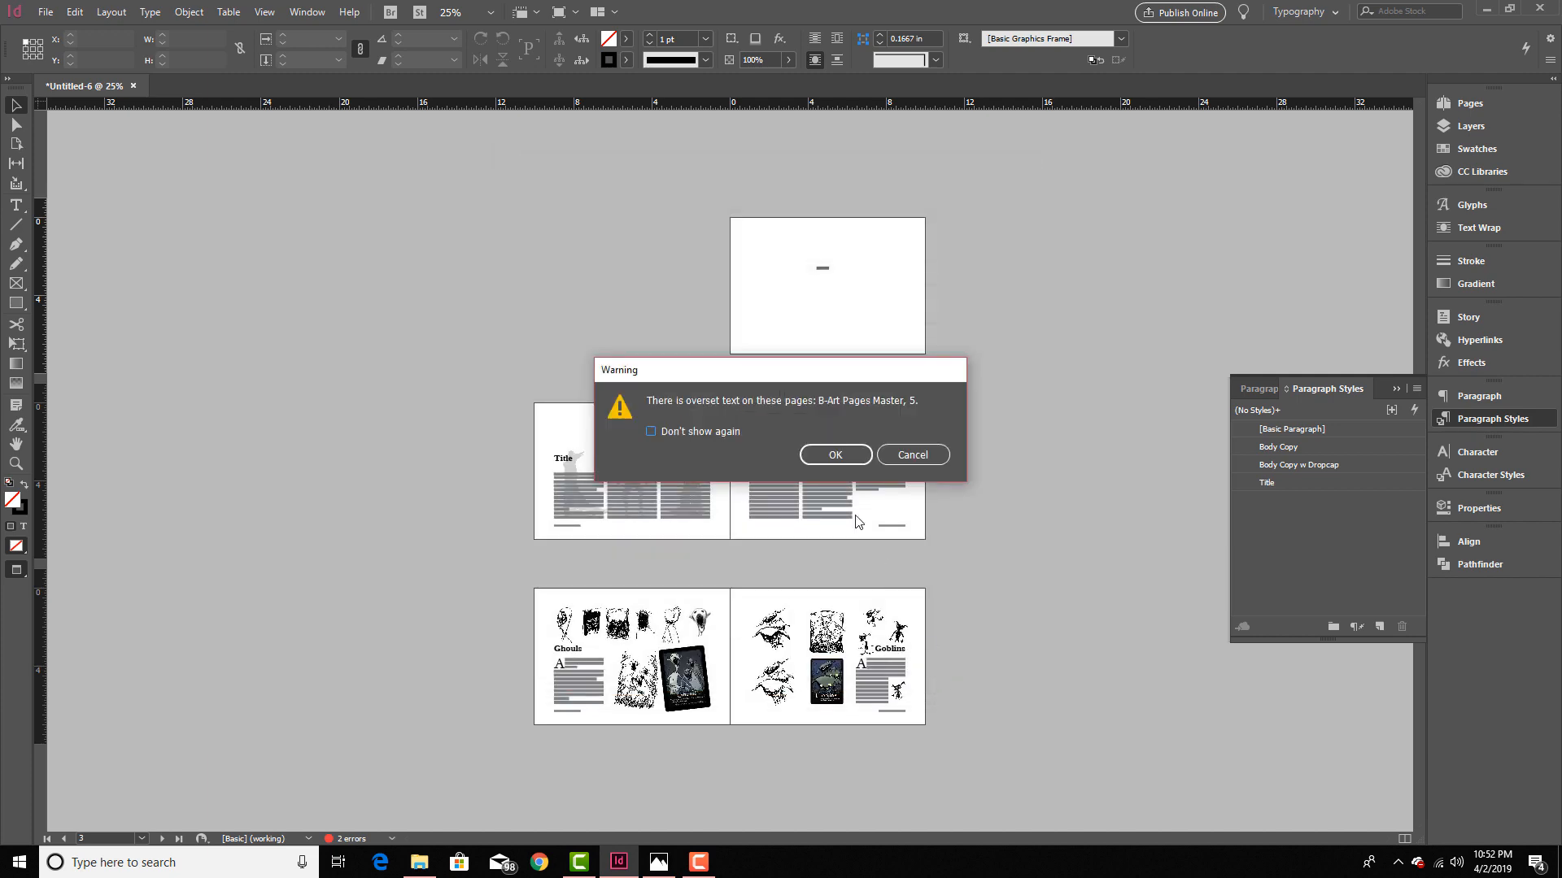
left_click(838, 456)
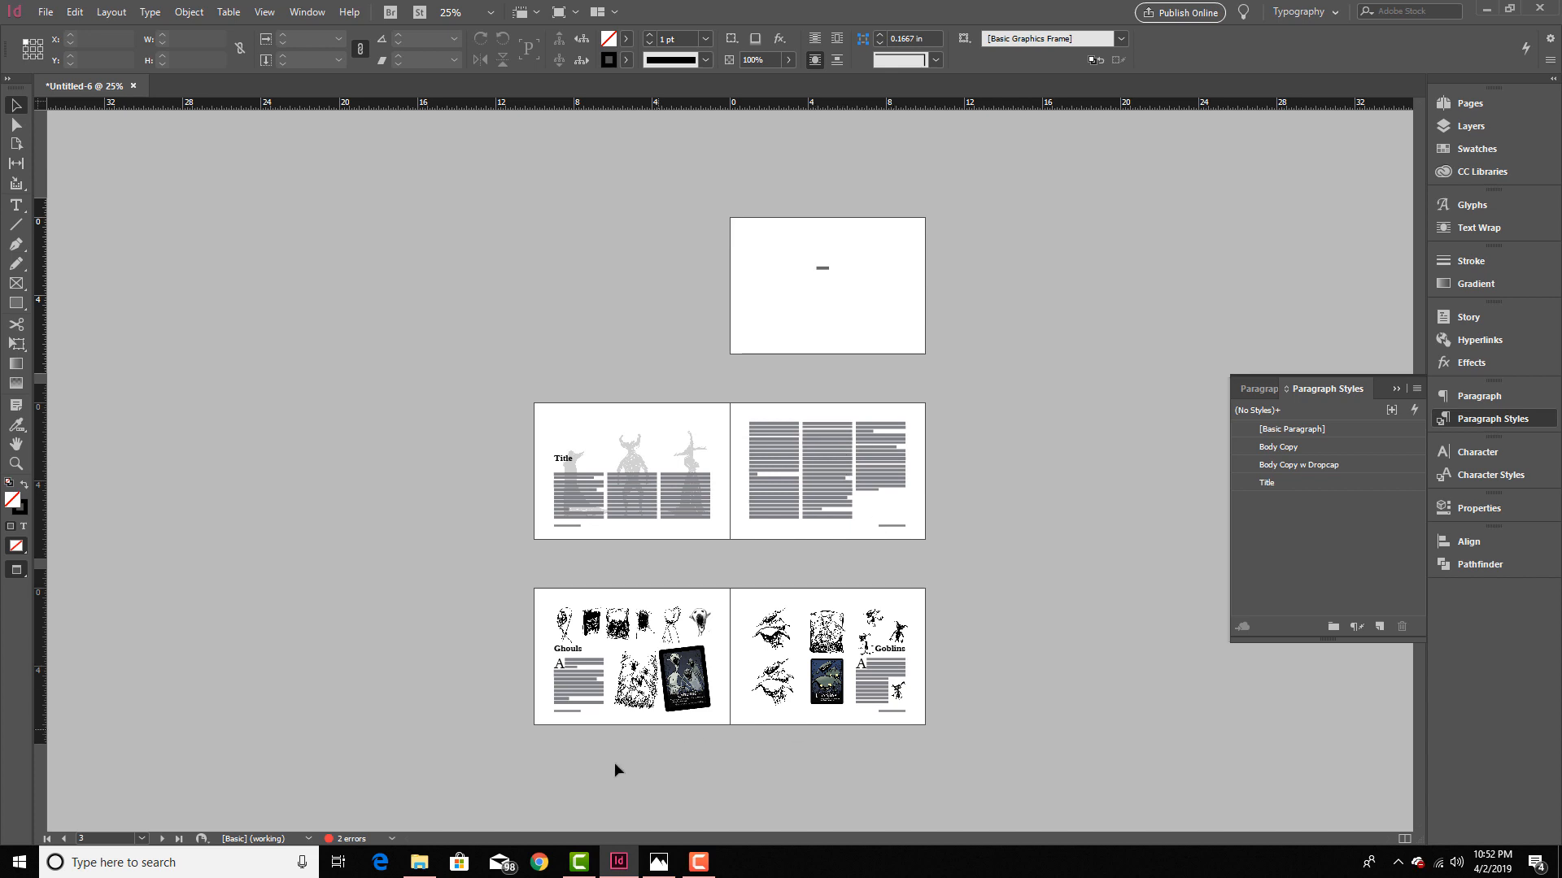
Step: Switch to File Explorer, open Grimwood example.pdf from the Grimwood tutorial folder and look through the exported pages
left_click(418, 862)
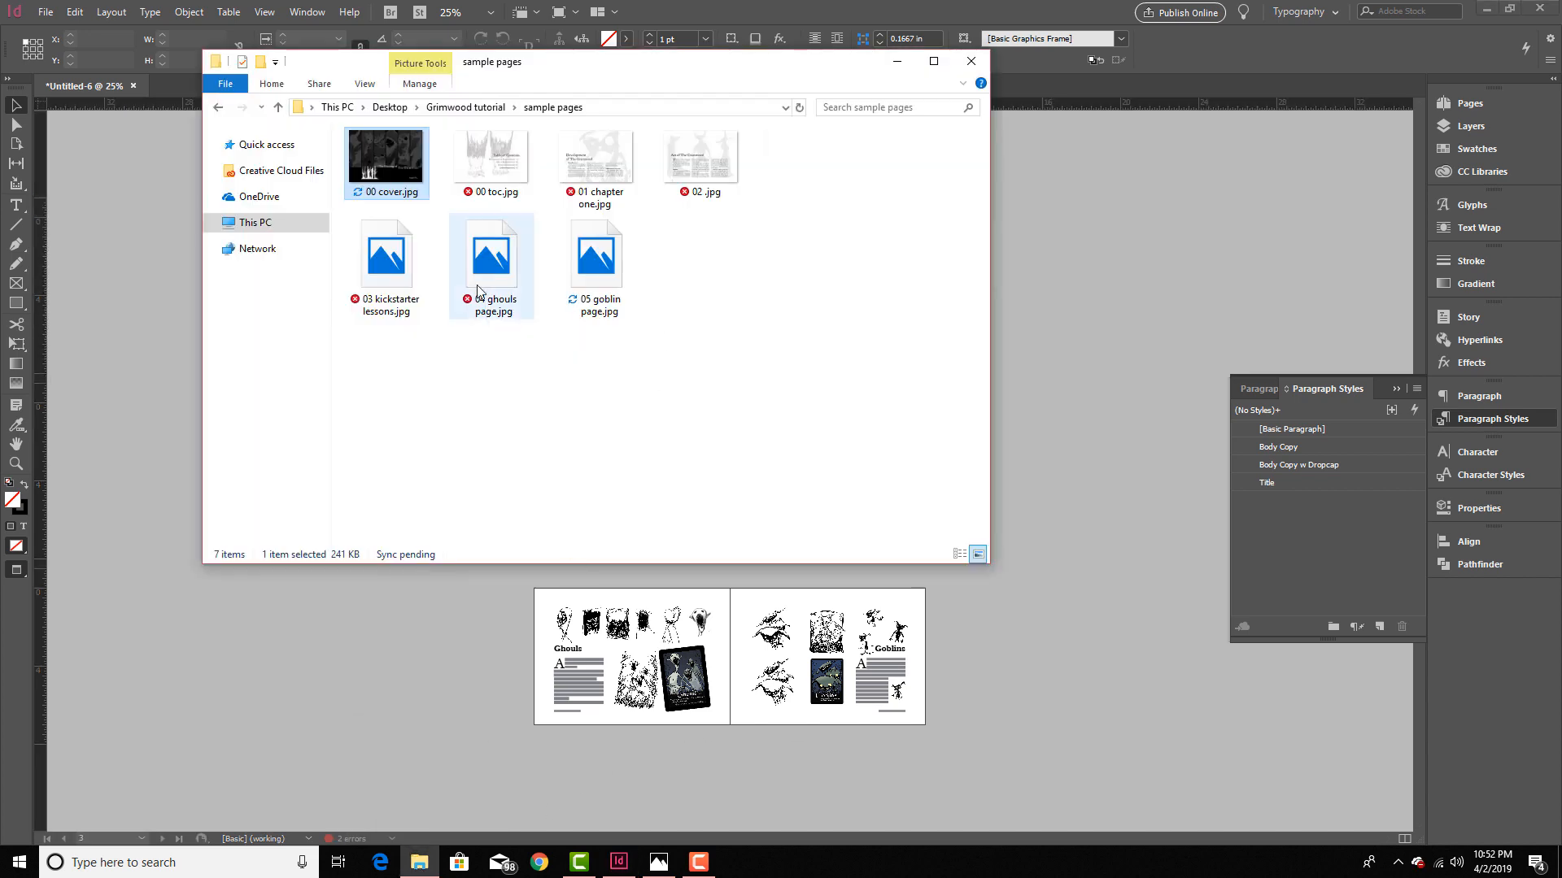
left_click(464, 108)
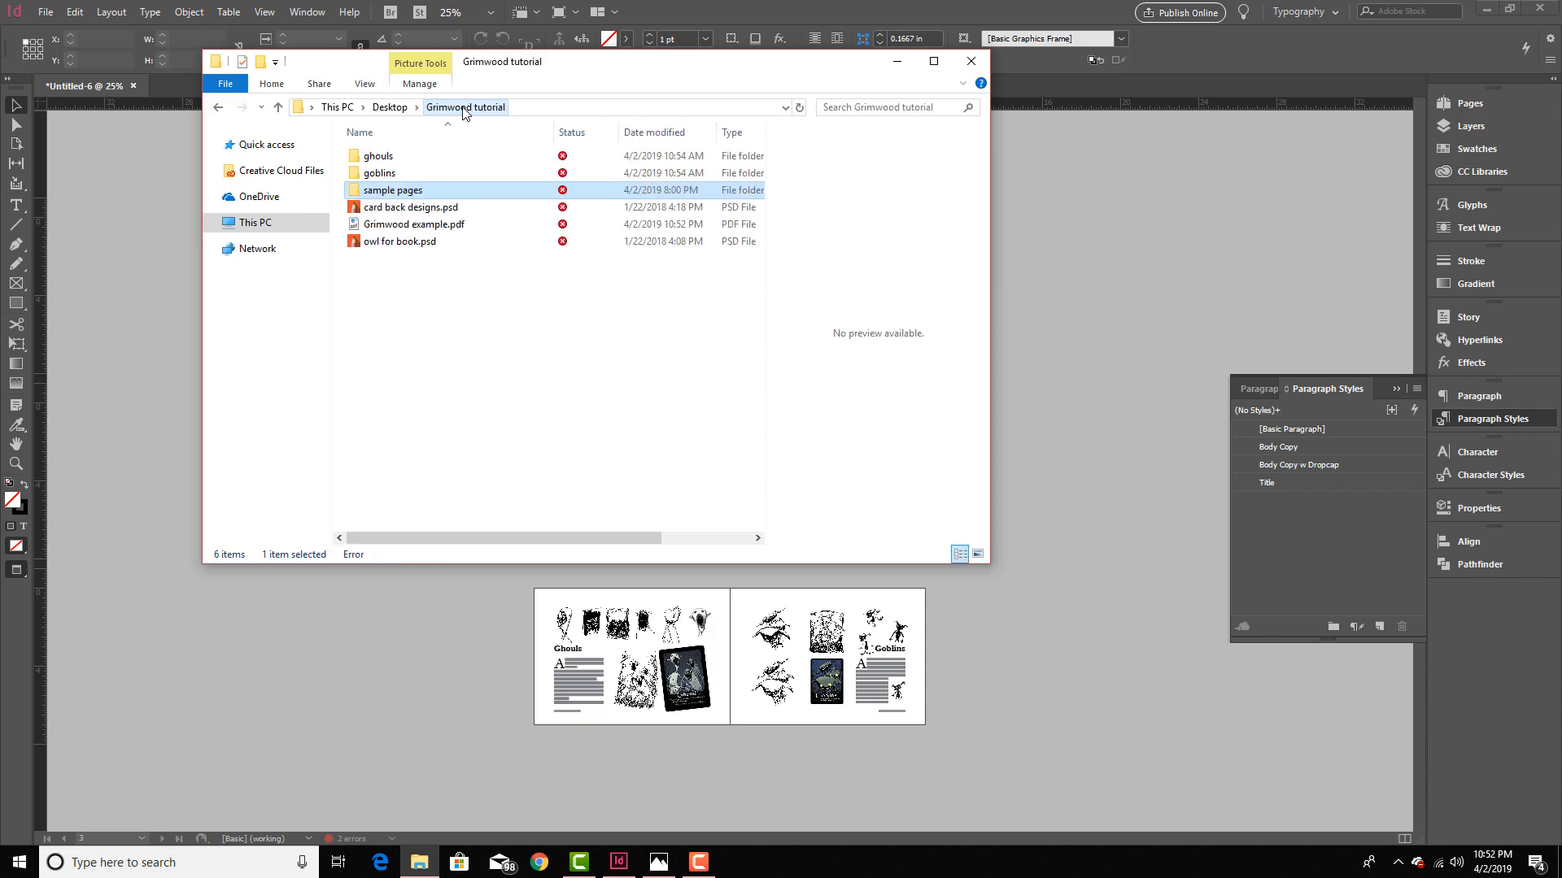
double_click(439, 226)
scroll(822, 345, "down", 15)
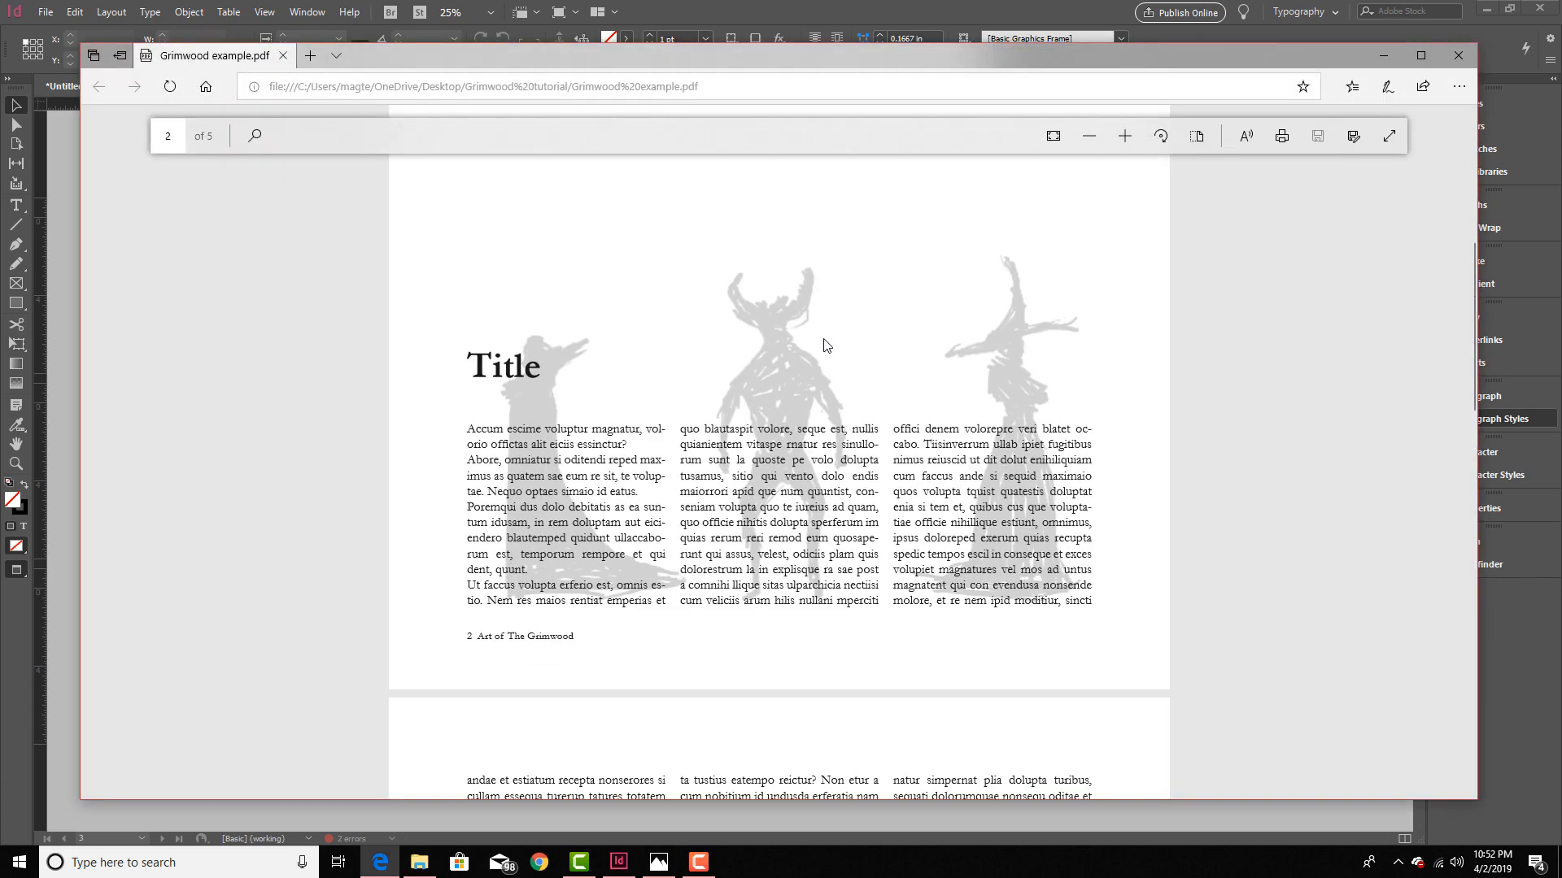
scroll(824, 344, "down", 10)
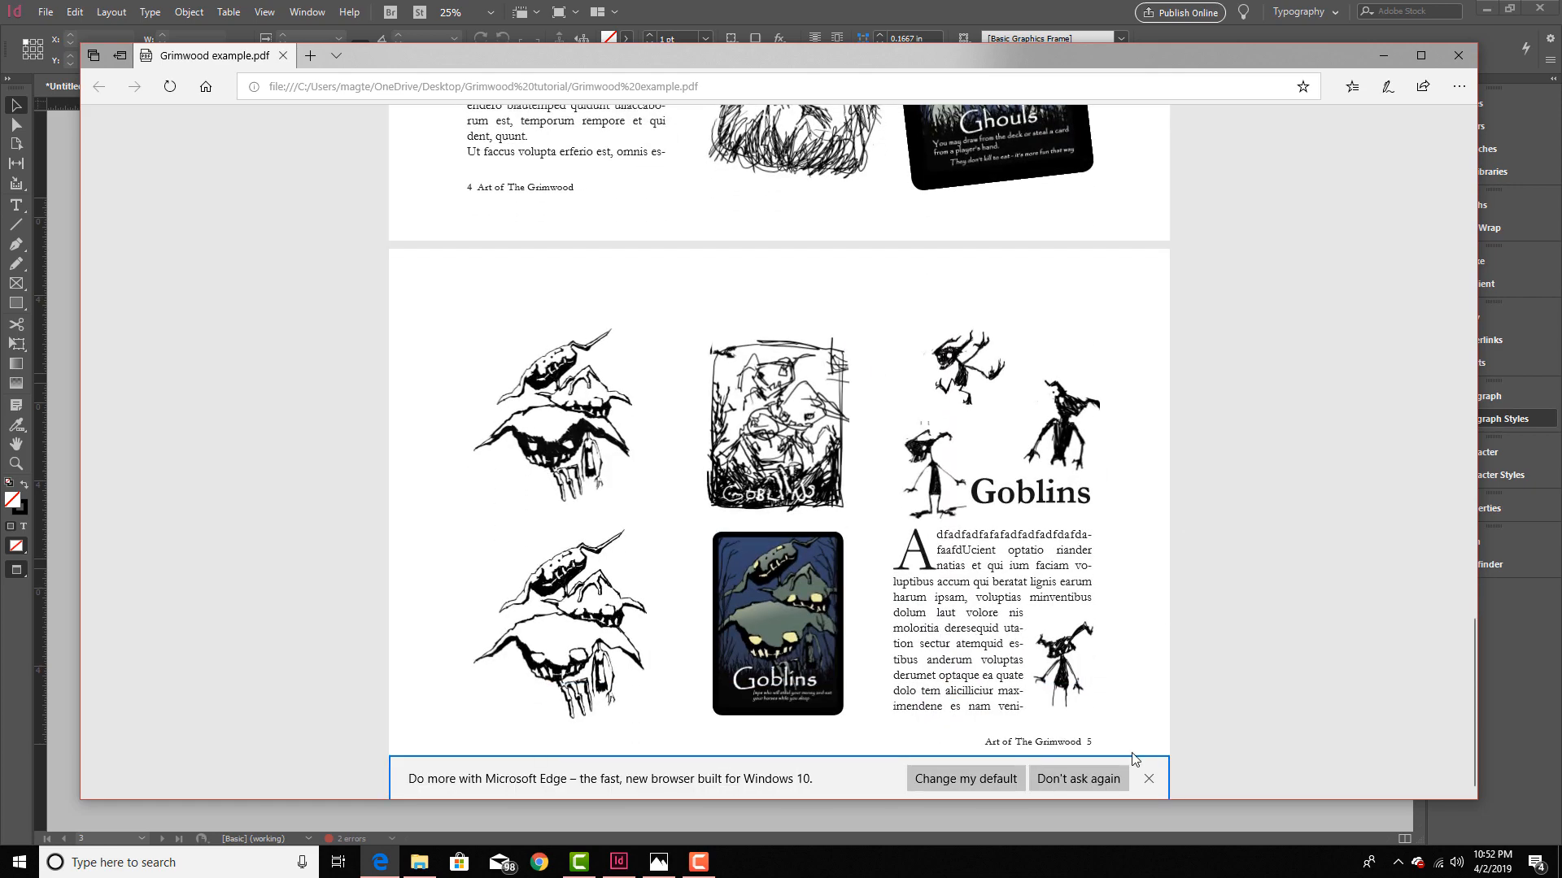
left_click(1147, 779)
scroll(1203, 602, "up", 5)
scroll(1211, 599, "up", 10)
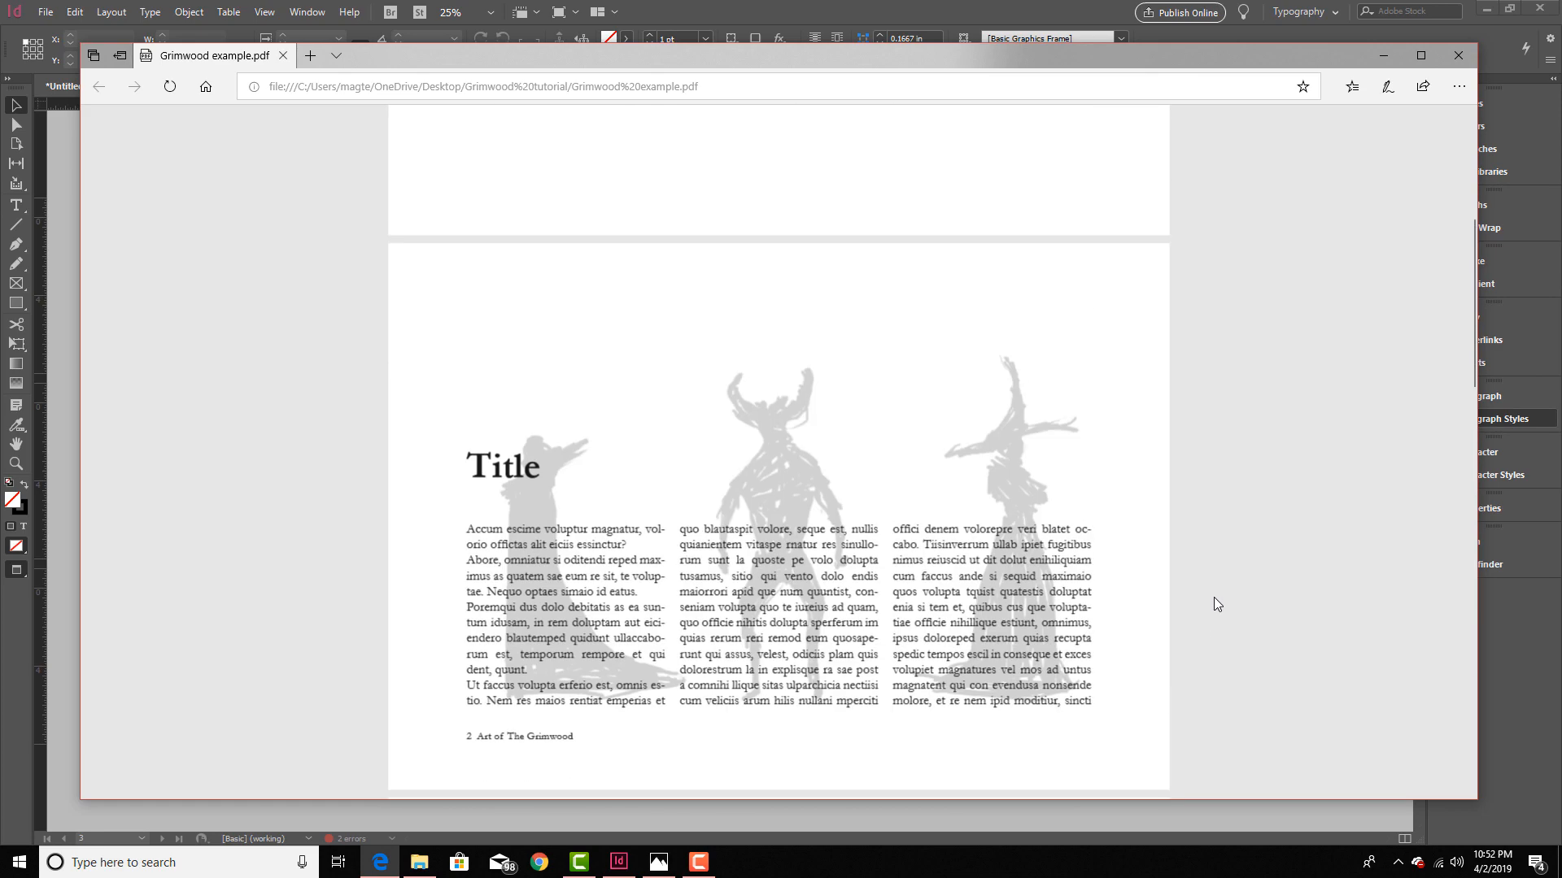